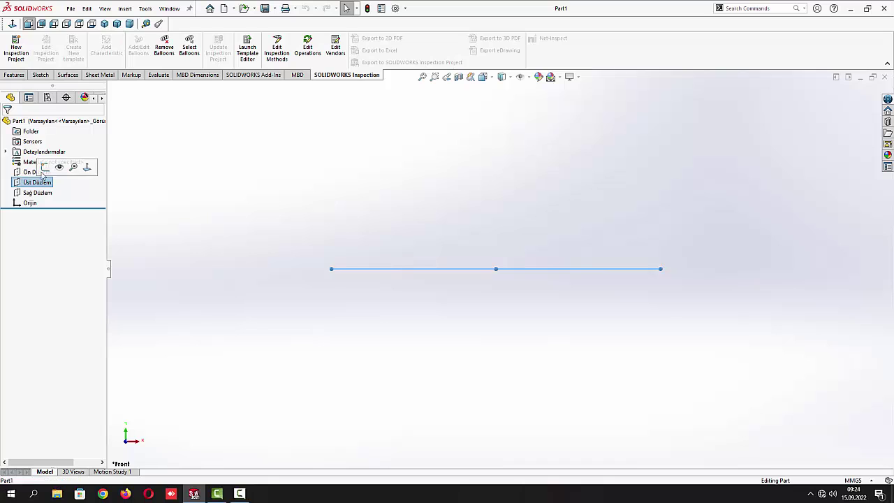
# Start a sketch on the Üst Düzlem plane and draw a line about 17.6 mm long from the origin, slanting up to the right
pyautogui.click(49, 166)
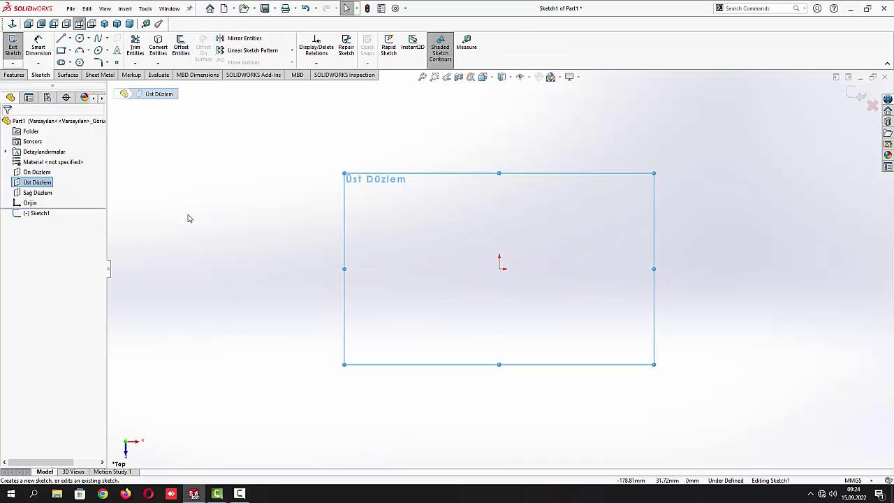
pyautogui.click(61, 39)
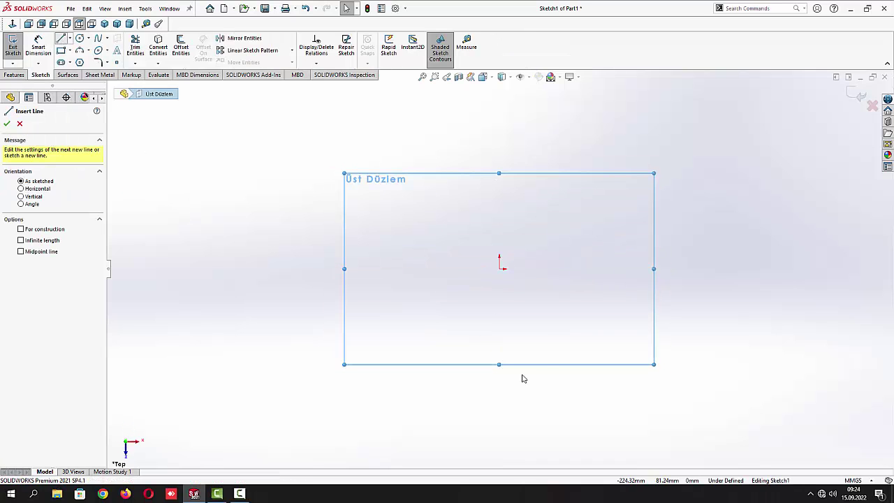
pyautogui.click(500, 269)
pyautogui.click(530, 260)
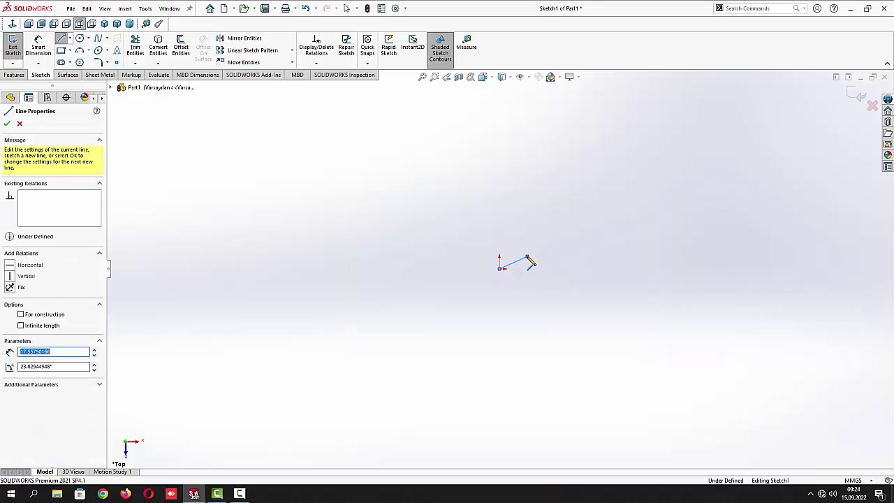
pyautogui.press('Escape')
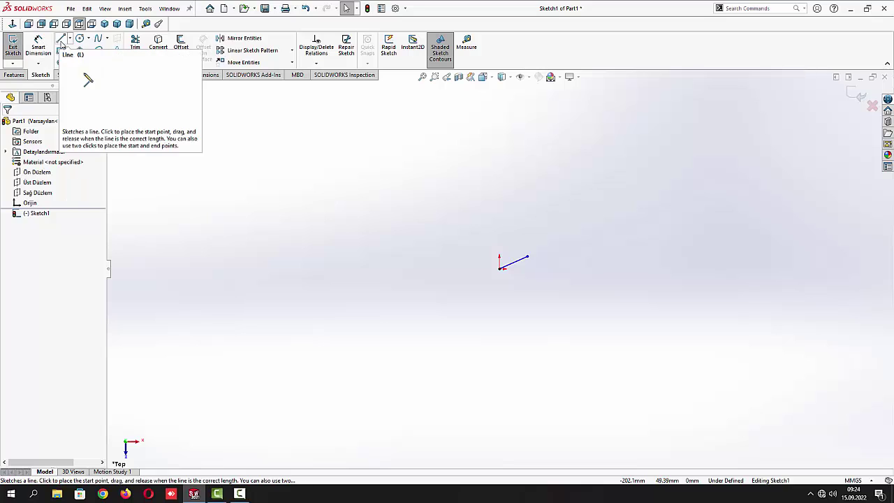
# Sketch a second line about 33.7 mm long from the origin, slanting up to the left
pyautogui.click(61, 38)
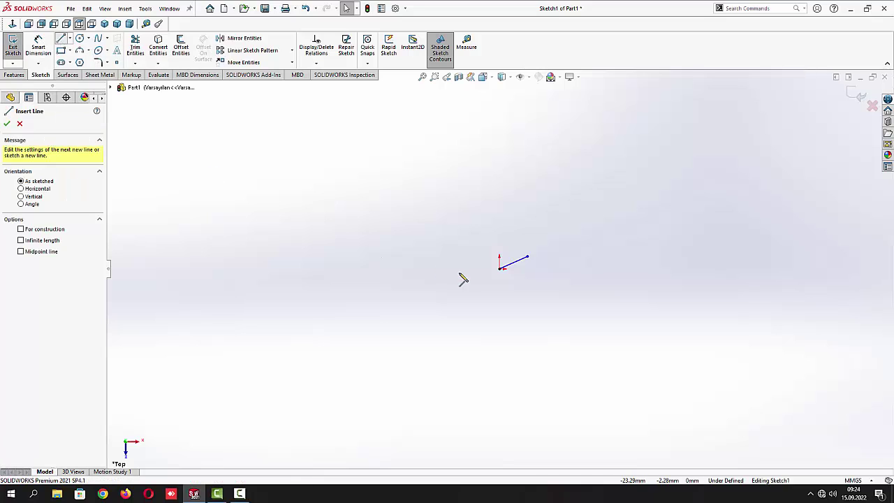
pyautogui.click(498, 269)
pyautogui.click(447, 244)
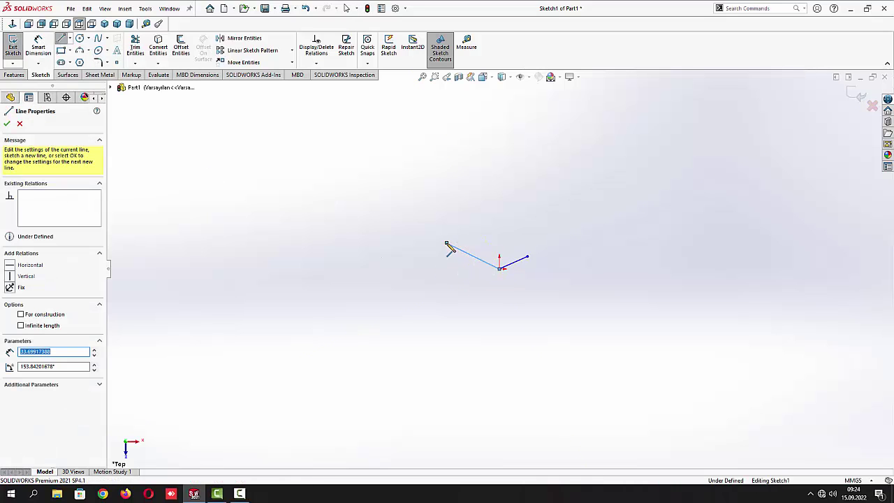
pyautogui.press('Escape')
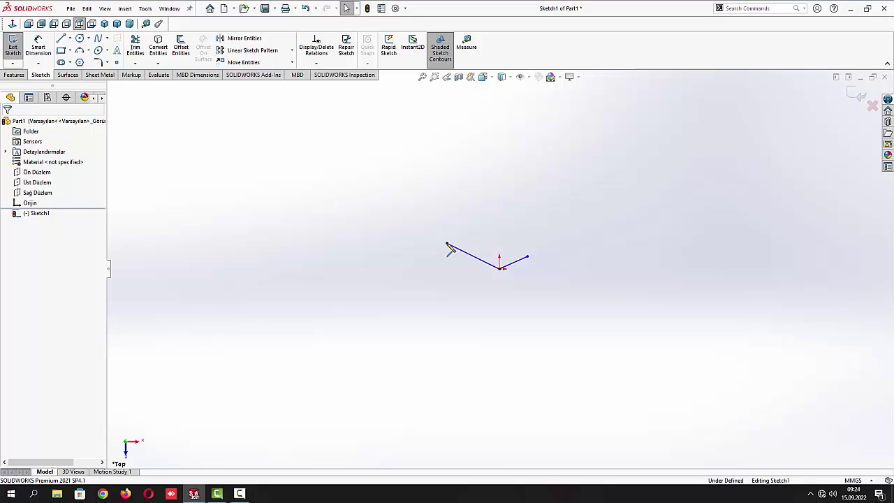
# Dimension the horizontal distance from the origin to the left line's outer endpoint as 12 mm
pyautogui.click(39, 47)
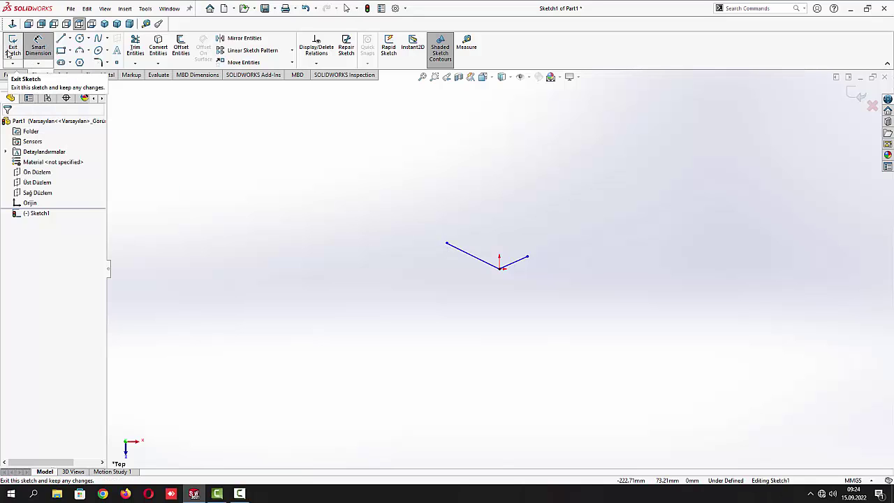
pyautogui.click(500, 270)
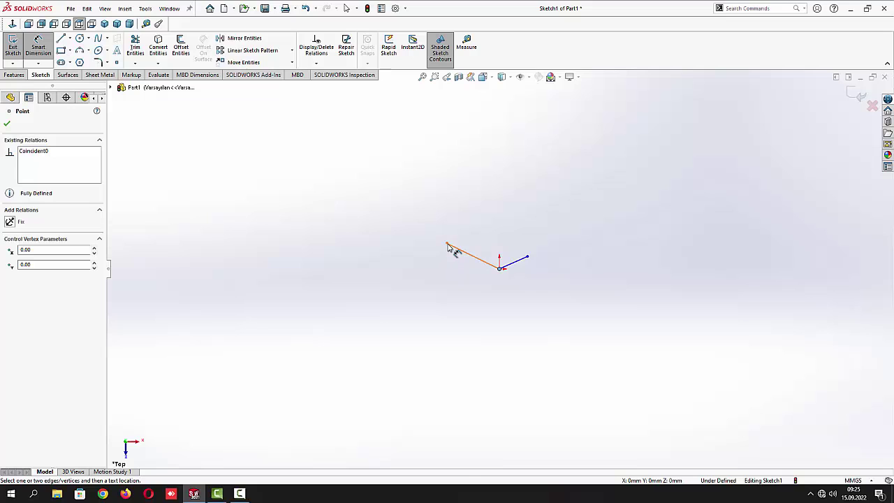
pyautogui.click(447, 246)
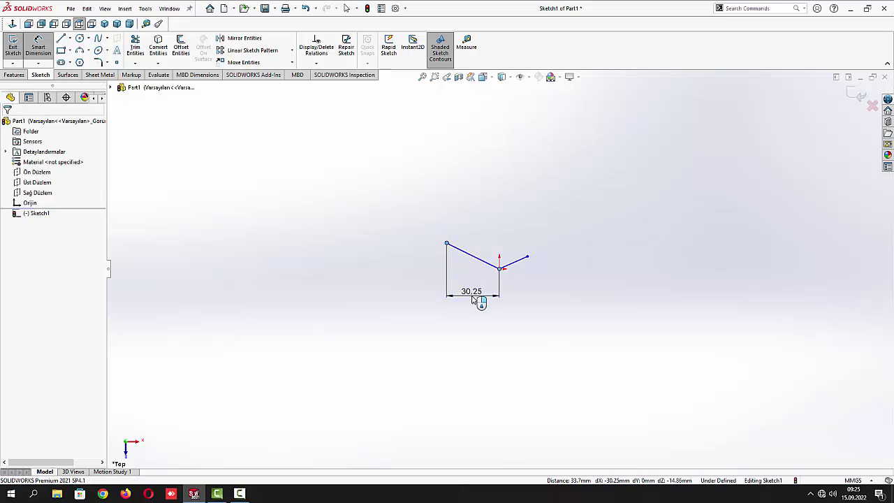
pyautogui.click(480, 302)
pyautogui.write('12')
pyautogui.press('Return')
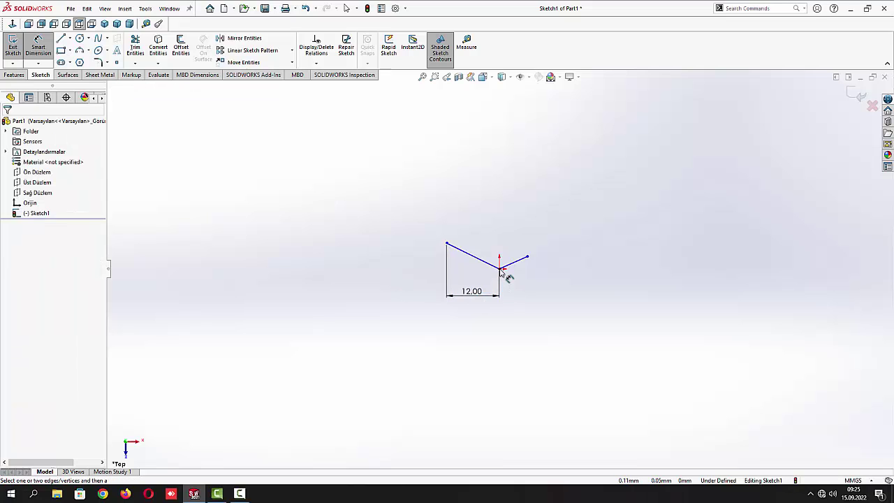
# Dimension the vertical distance from the origin to the left line's outer endpoint as 6.5 mm
pyautogui.click(500, 271)
pyautogui.click(448, 244)
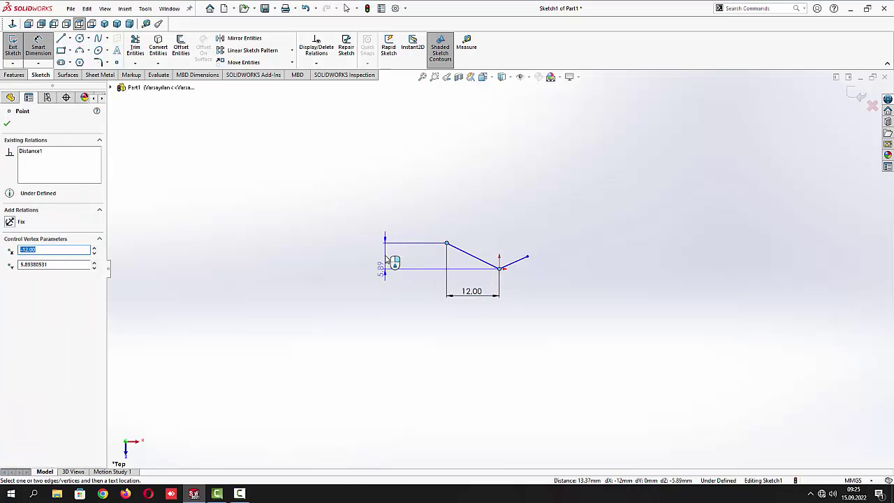
pyautogui.click(389, 258)
pyautogui.write('6.5')
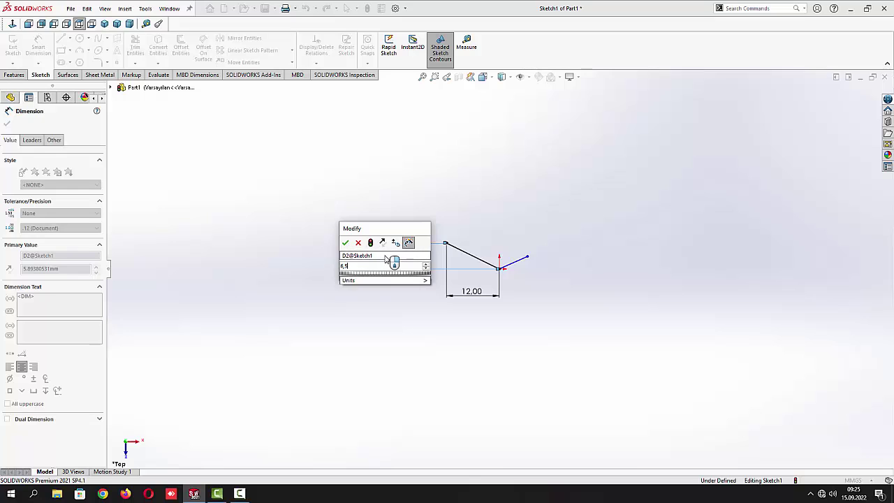
pyautogui.press('Return')
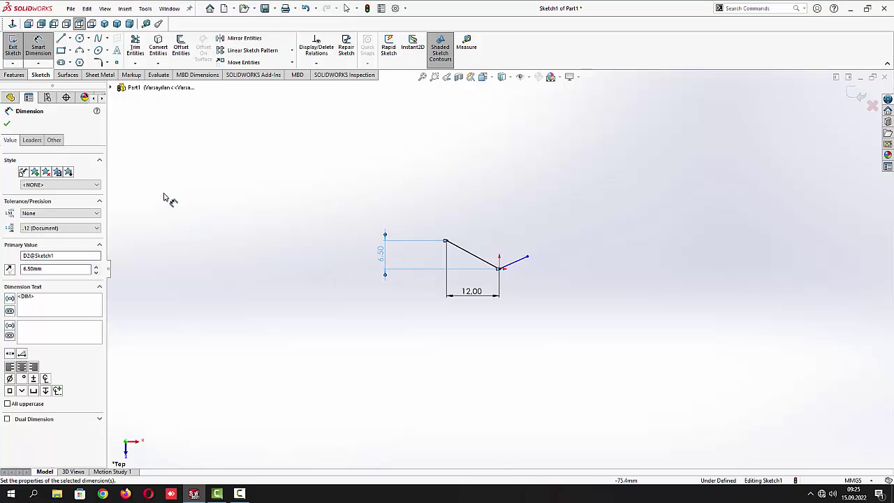
pyautogui.click(210, 211)
# Dimension the angle between the two slanted lines as 135°
pyautogui.click(481, 261)
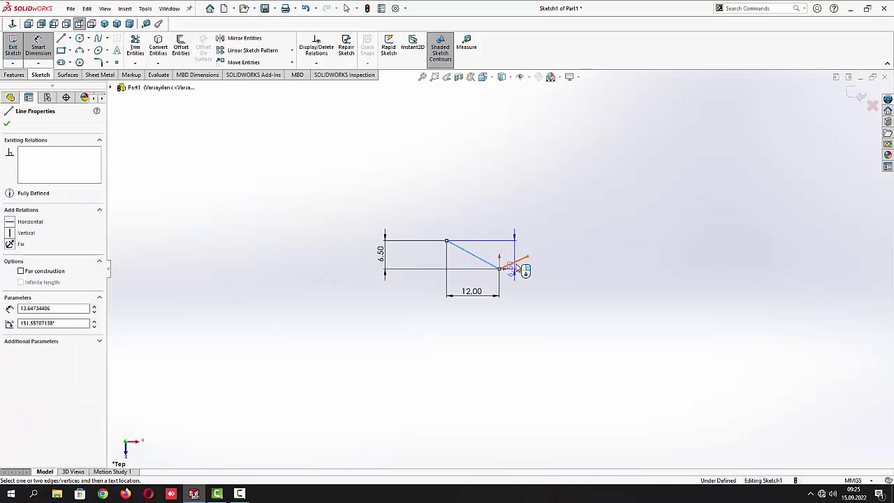
pyautogui.click(515, 262)
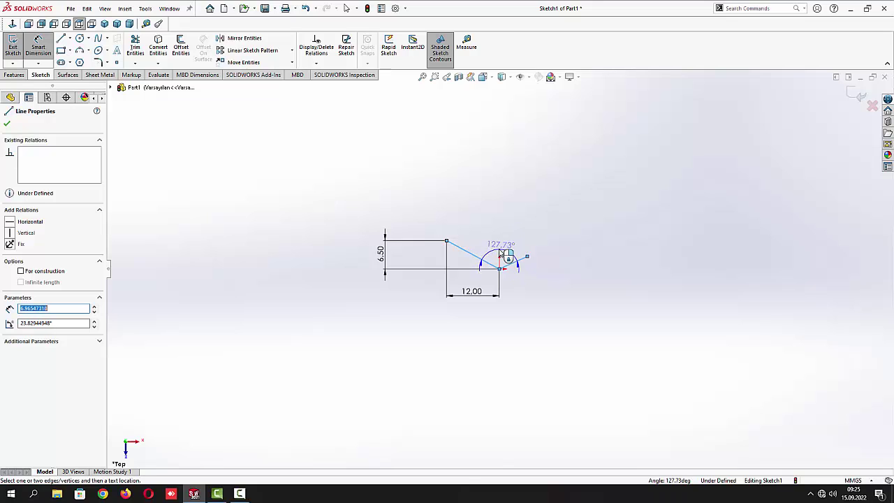
pyautogui.click(501, 253)
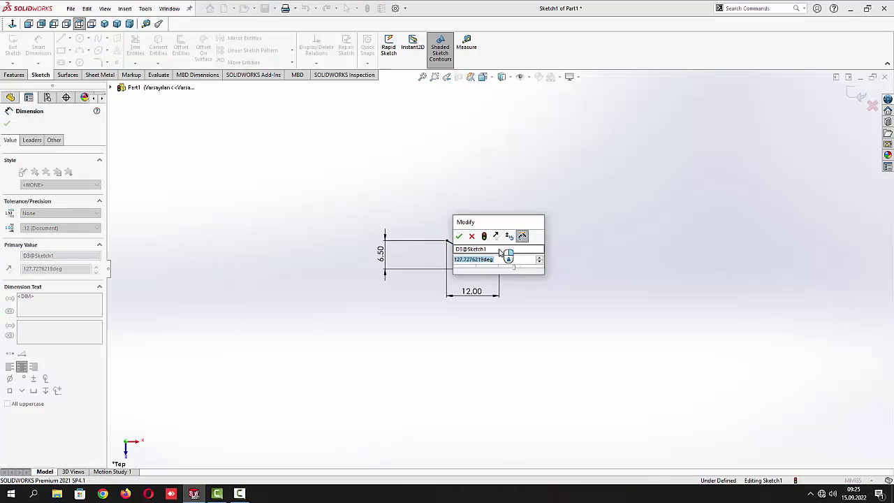
pyautogui.write('135')
pyautogui.press('Return')
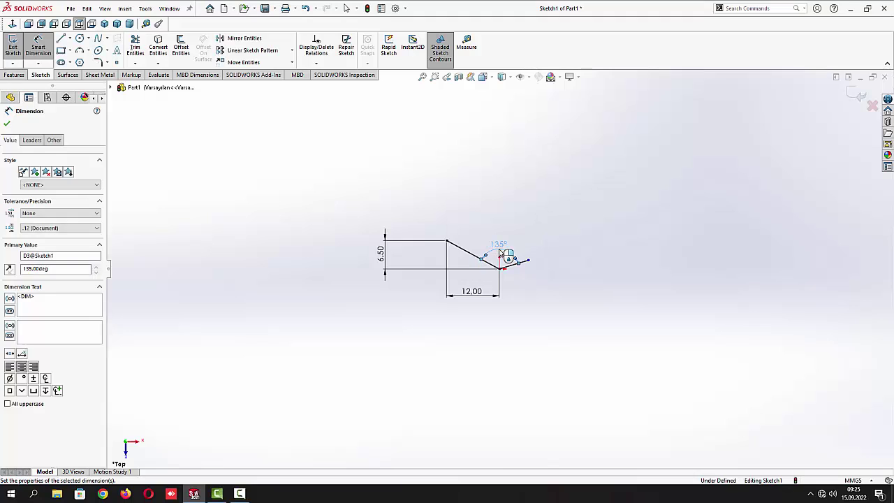
pyautogui.click(552, 208)
# Dimension the horizontal distance from the origin to the right line's outer endpoint as 9.5 mm
pyautogui.click(529, 262)
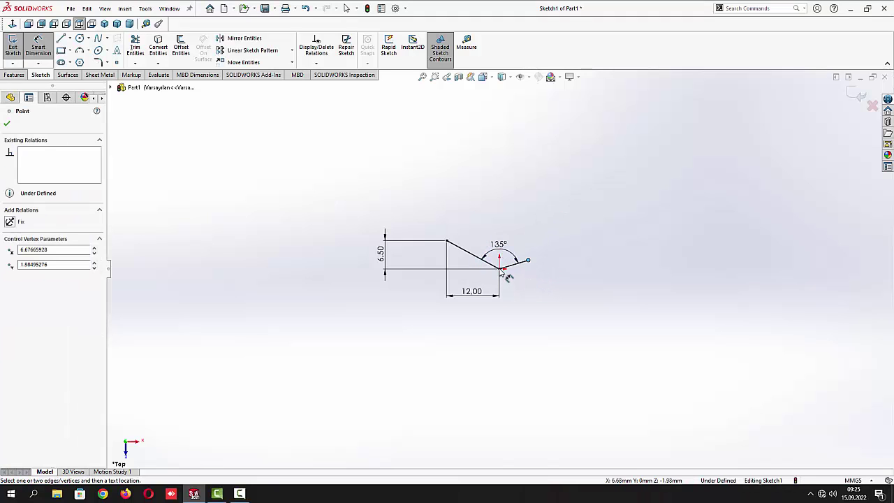
pyautogui.click(500, 270)
pyautogui.click(525, 311)
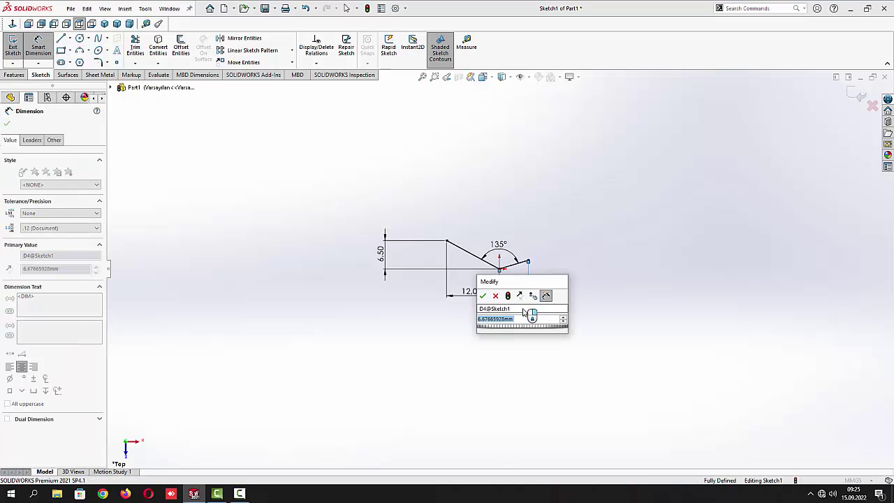
pyautogui.write('9.5')
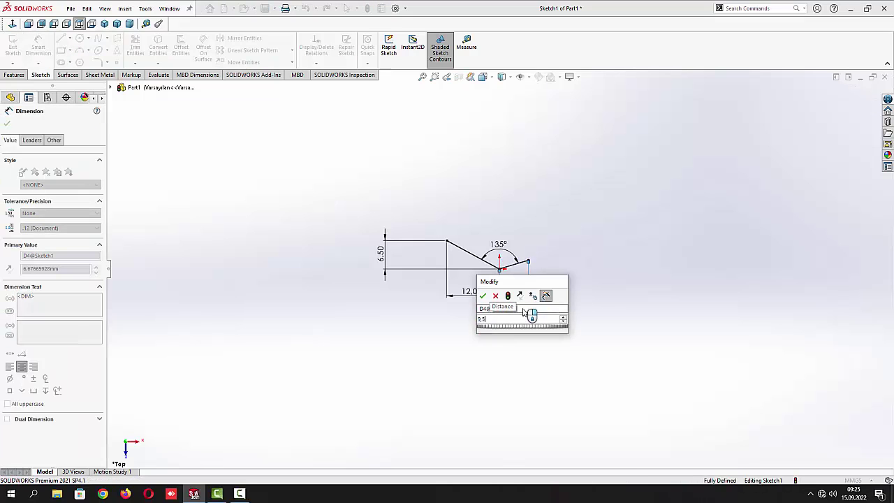
pyautogui.press('Return')
pyautogui.click(7, 124)
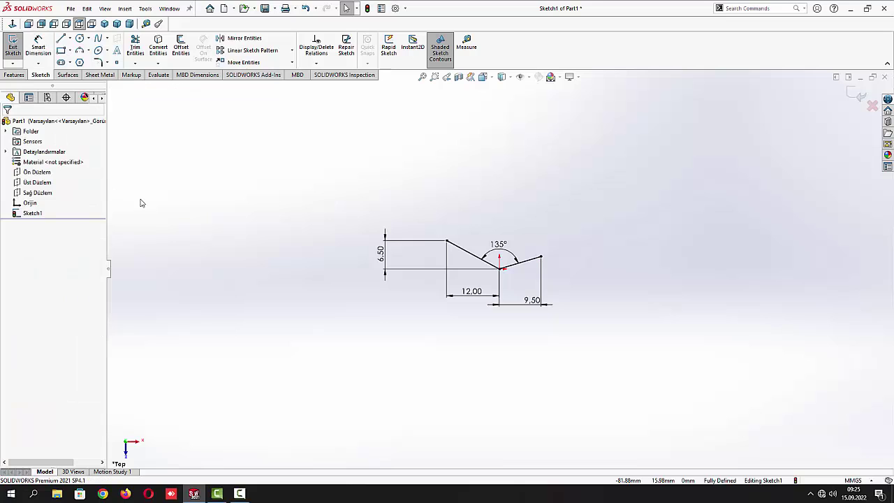
# Sketch a vertical line about 37 mm long upward from the left slanted line's outer endpoint
pyautogui.scroll(3, 523, 196)
pyautogui.scroll(-2, 565, 204)
pyautogui.scroll(-1, 564, 204)
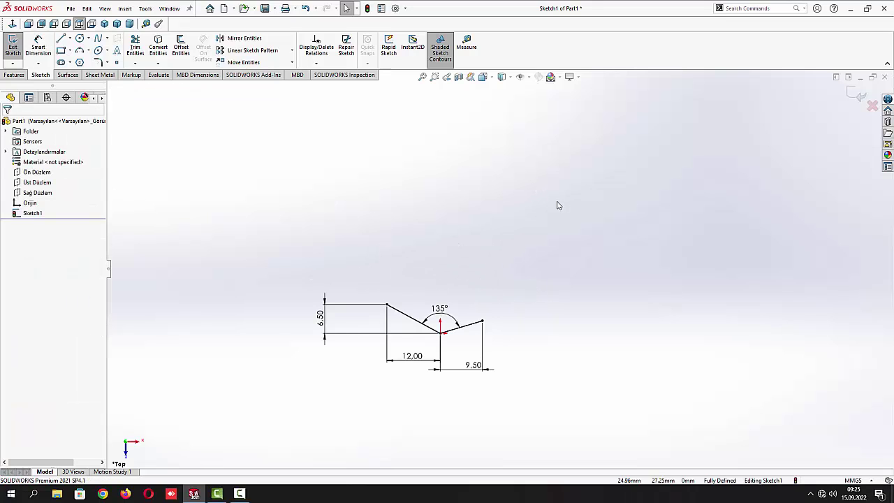
pyautogui.click(61, 38)
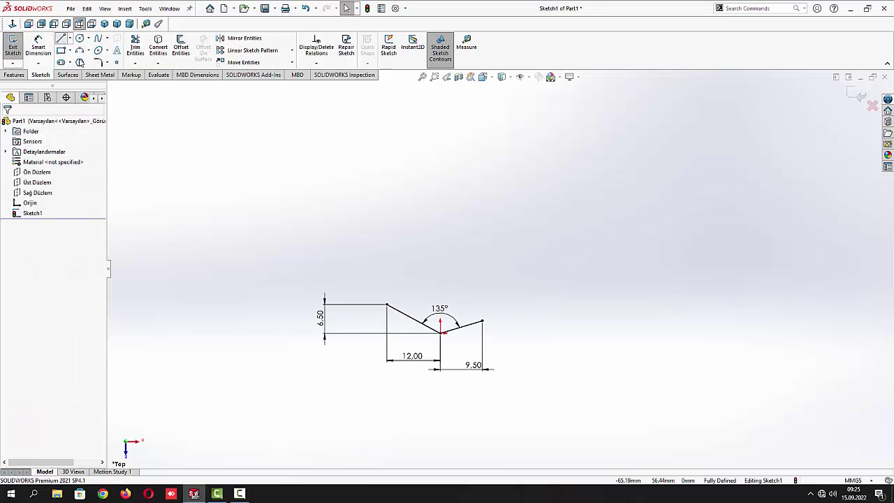
pyautogui.click(387, 305)
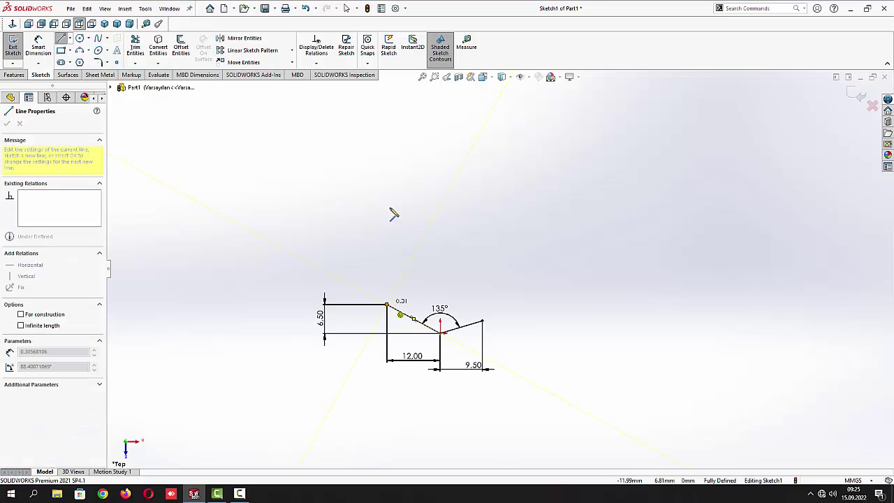
pyautogui.click(387, 142)
pyautogui.press('Escape')
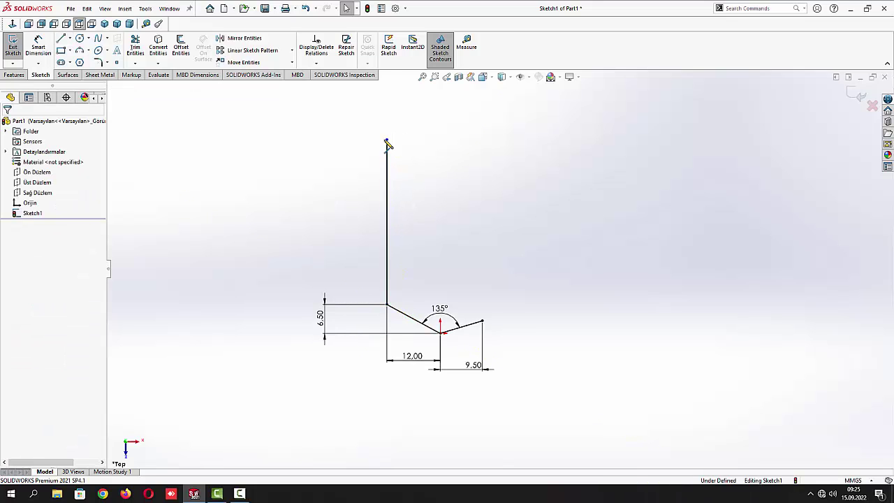
# Dimension the left vertical line's length as 125 mm
pyautogui.click(40, 50)
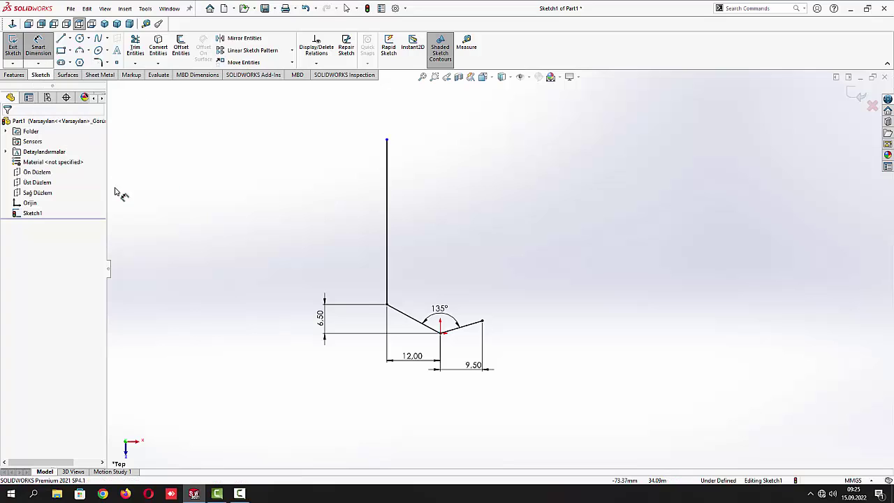
pyautogui.click(386, 235)
pyautogui.click(320, 236)
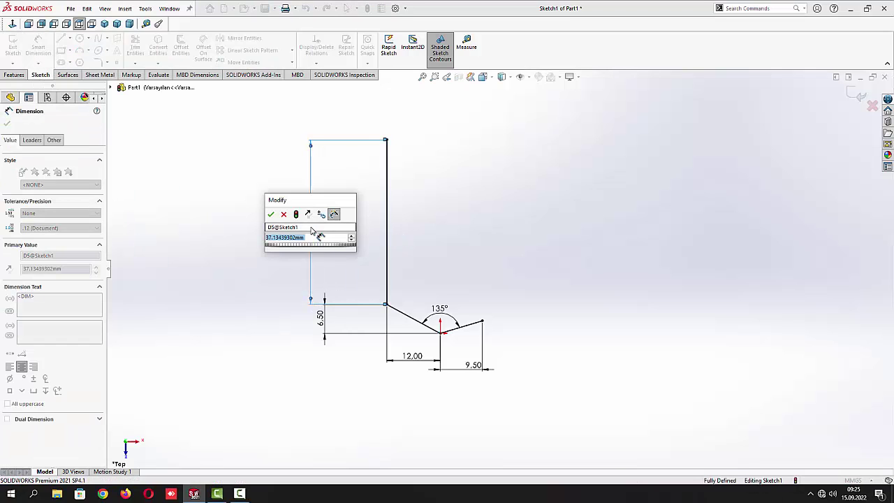
pyautogui.write('125')
pyautogui.press('Return')
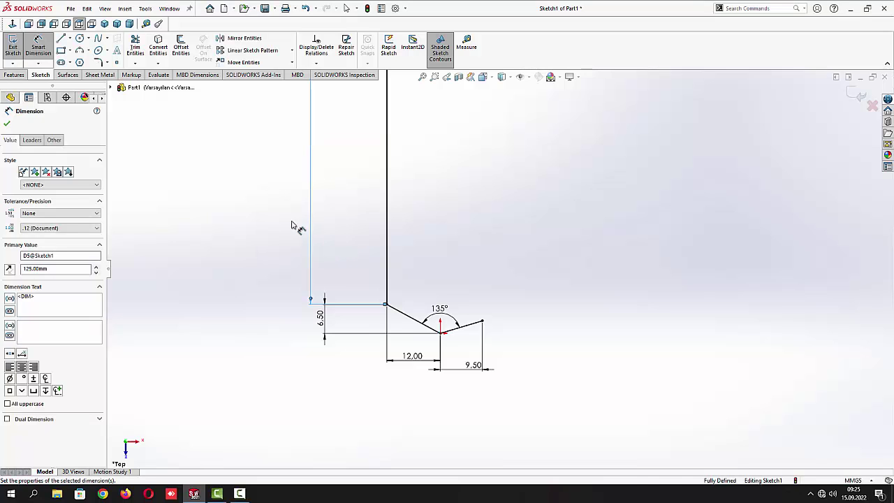
pyautogui.press('Escape')
# Sketch a vertical line about 74 mm long upward from the right slanted line's outer endpoint
pyautogui.scroll(3, 487, 186)
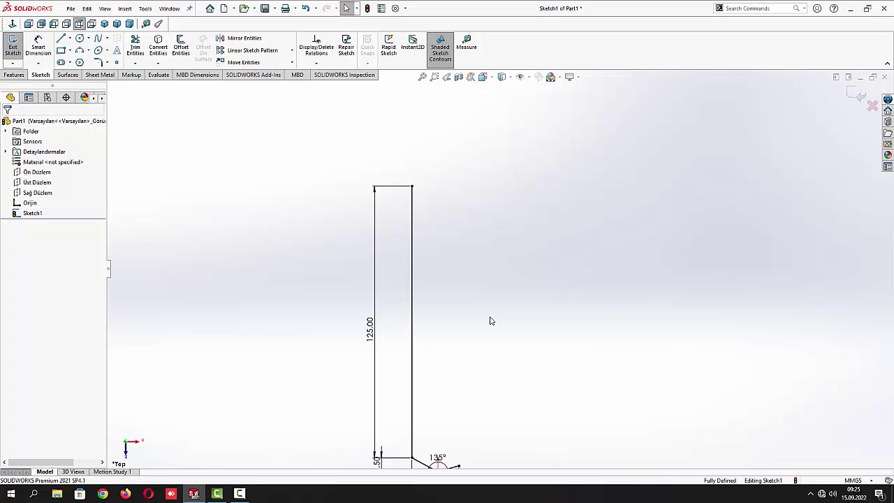
pyautogui.click(61, 39)
pyautogui.scroll(1, 482, 373)
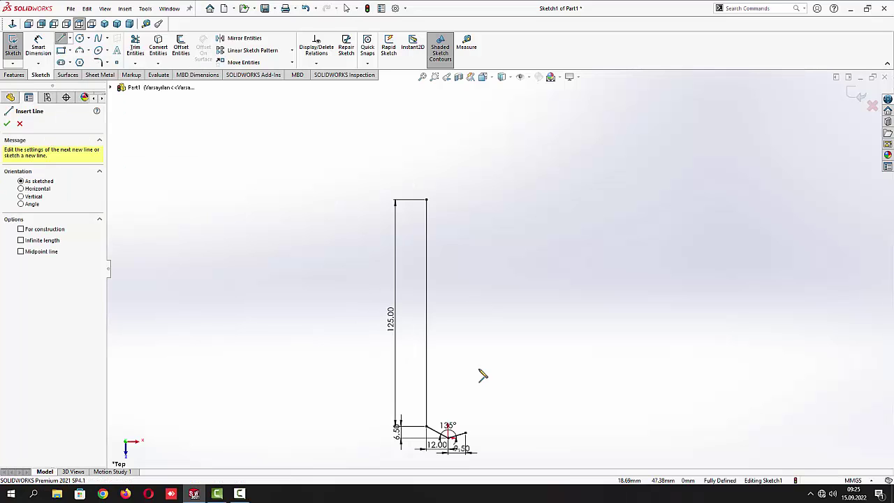
pyautogui.click(465, 434)
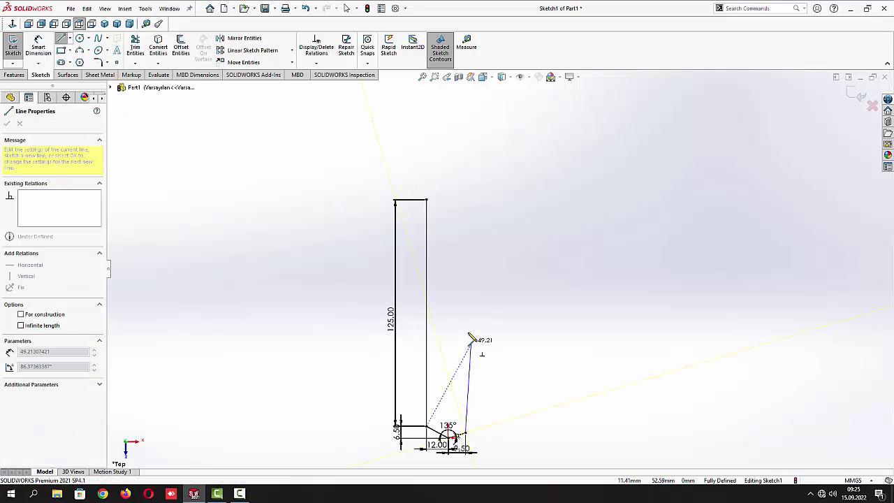
pyautogui.click(466, 300)
pyautogui.press('Escape')
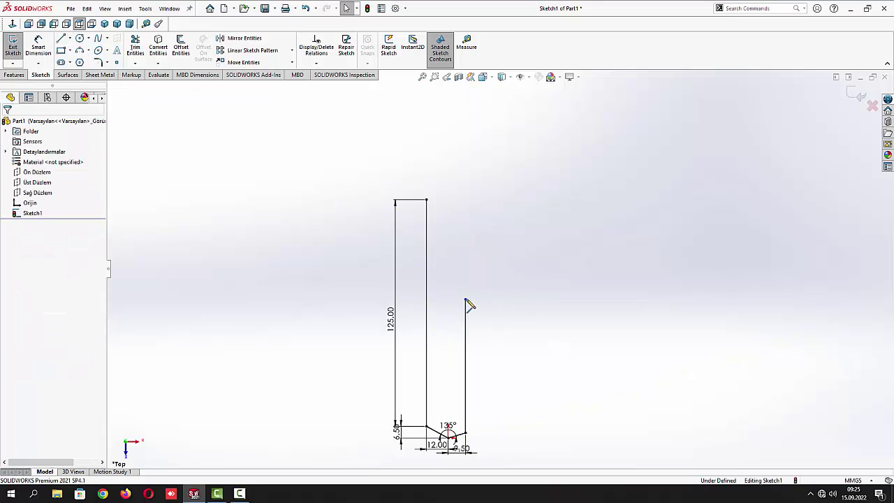
# Dimension the right vertical line's length as 75 mm
pyautogui.click(38, 46)
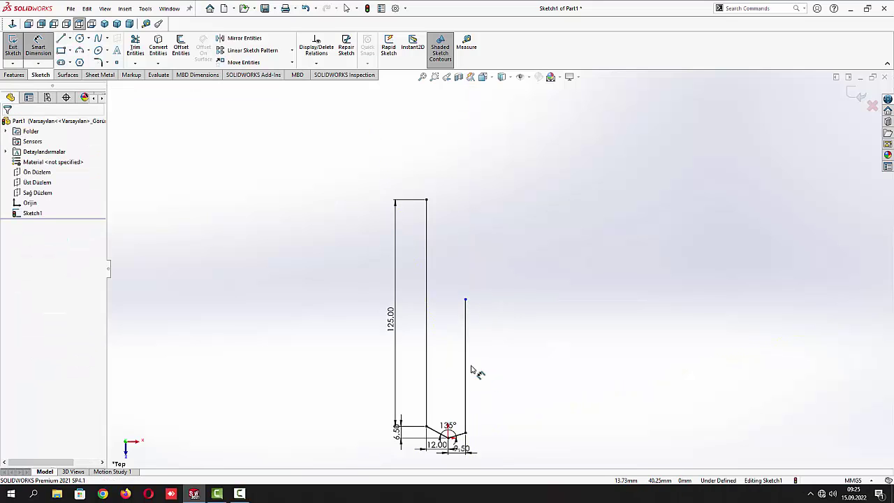
pyautogui.click(466, 372)
pyautogui.click(488, 371)
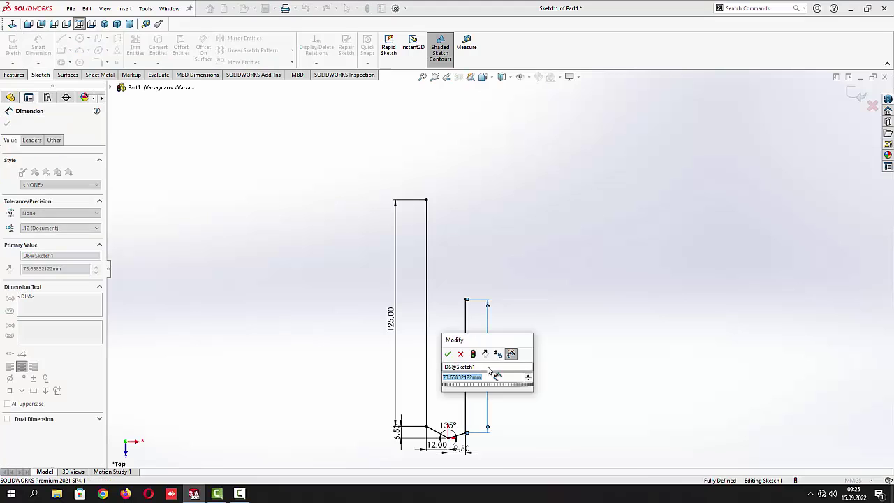
pyautogui.write('75')
pyautogui.press('Return')
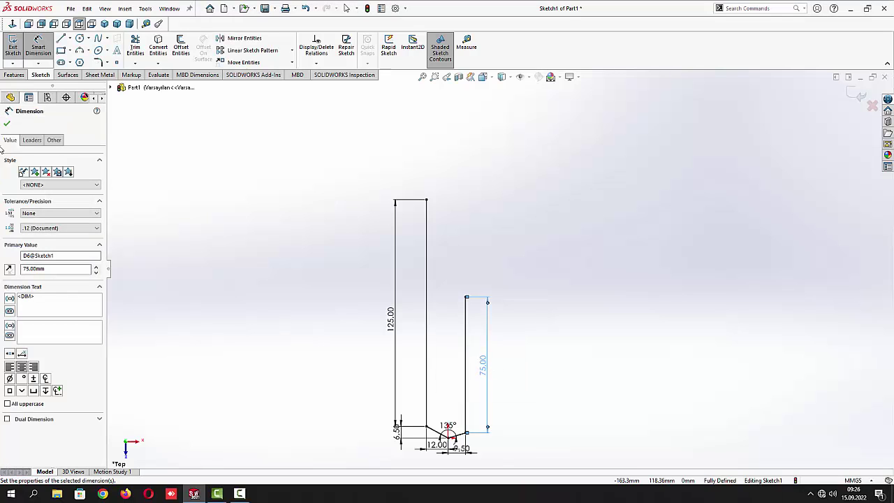
pyautogui.click(6, 125)
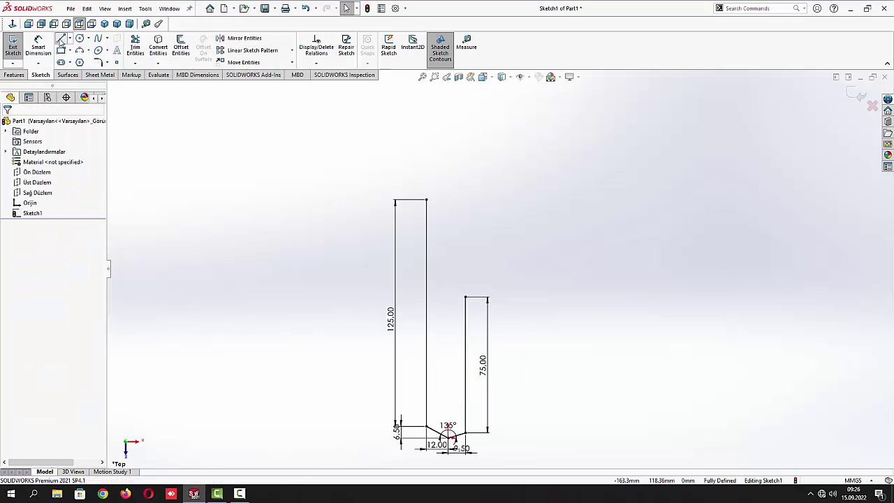
# Sketch a slanted line about 25 mm long, rising to the right from the left vertical line's upper endpoint
pyautogui.press('l')
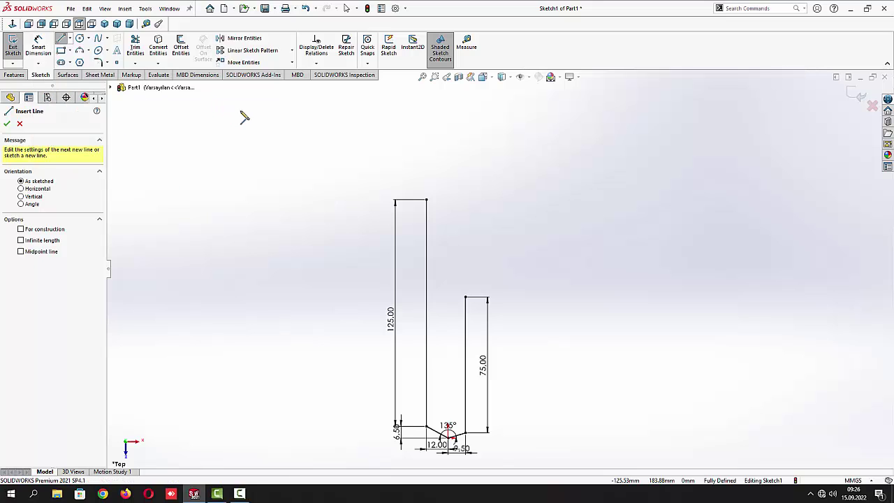
pyautogui.click(426, 201)
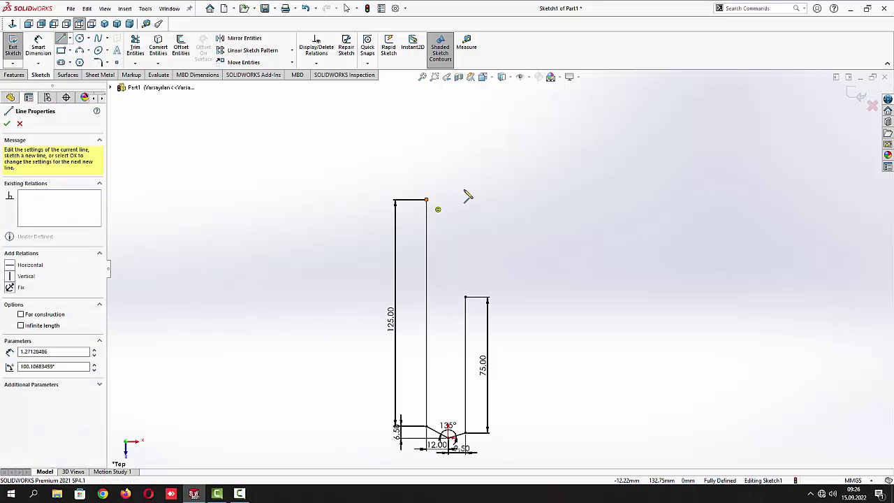
pyautogui.doubleClick(470, 188)
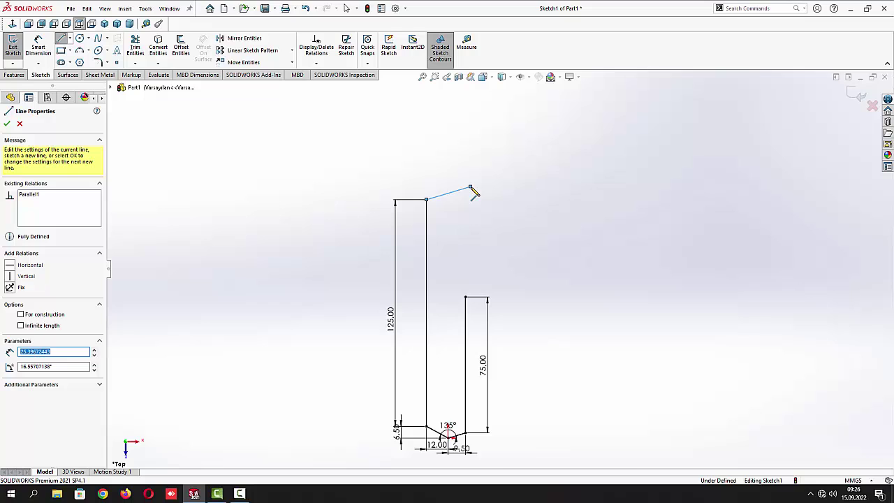
pyautogui.press('Escape')
pyautogui.click(38, 48)
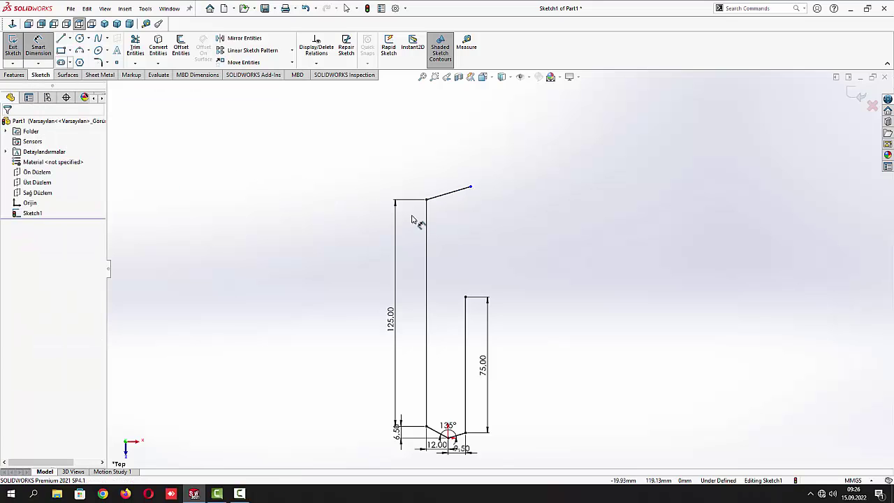
pyautogui.click(426, 222)
pyautogui.click(447, 194)
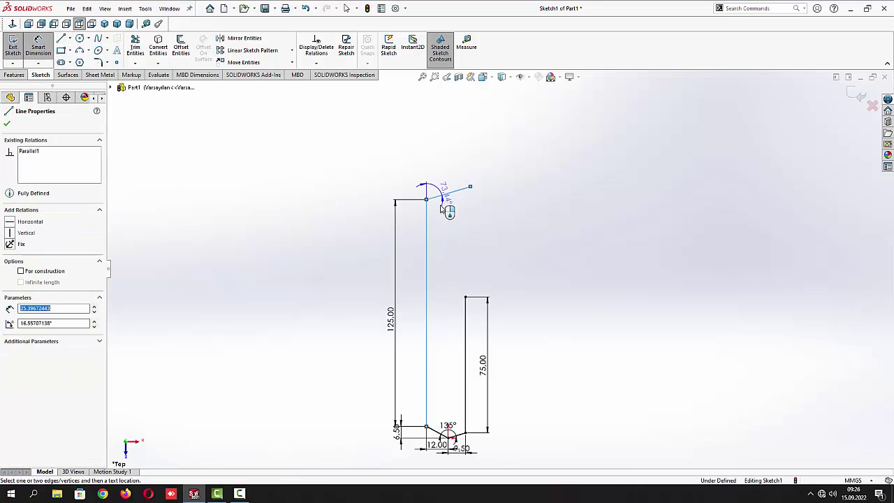
pyautogui.click(440, 218)
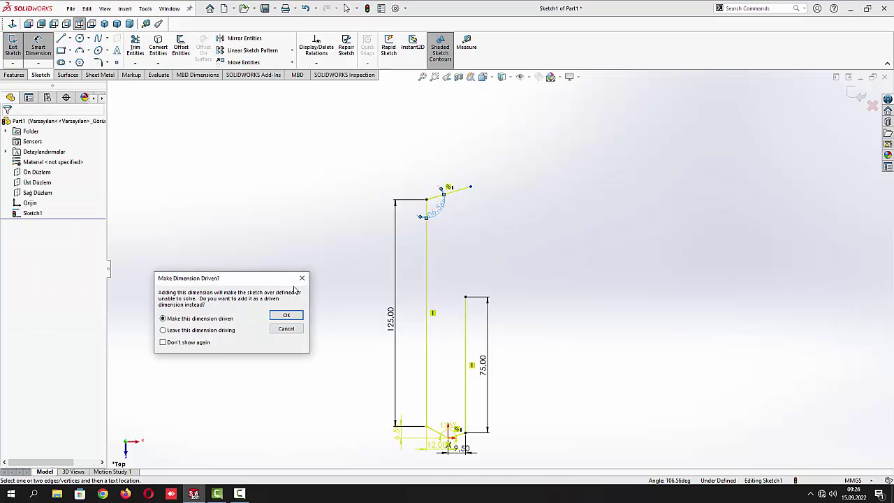
pyautogui.press('Escape')
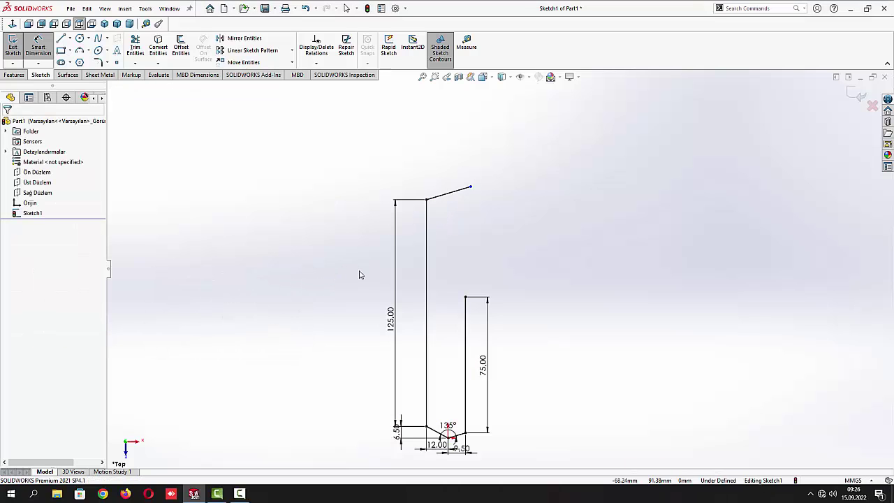
pyautogui.press('Escape')
# Delete the upper slanted line's parallel relation and dimension its angle to the left vertical line as 110°
pyautogui.click(459, 193)
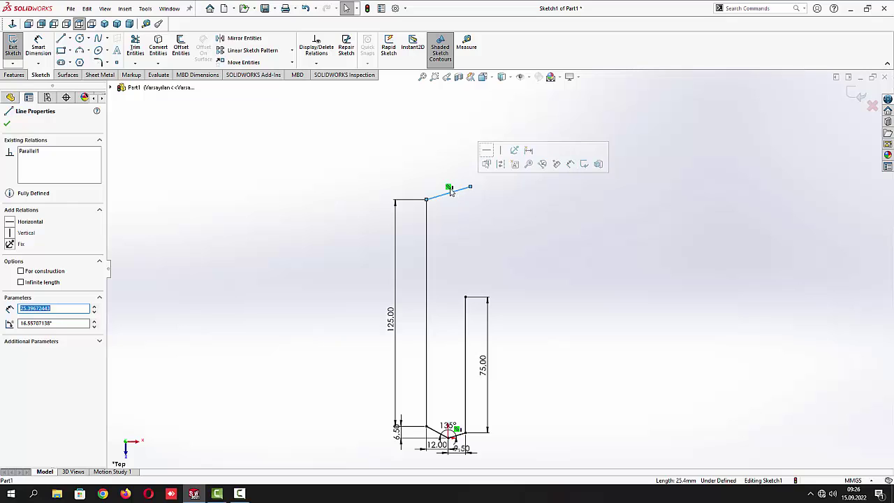
pyautogui.press('Escape')
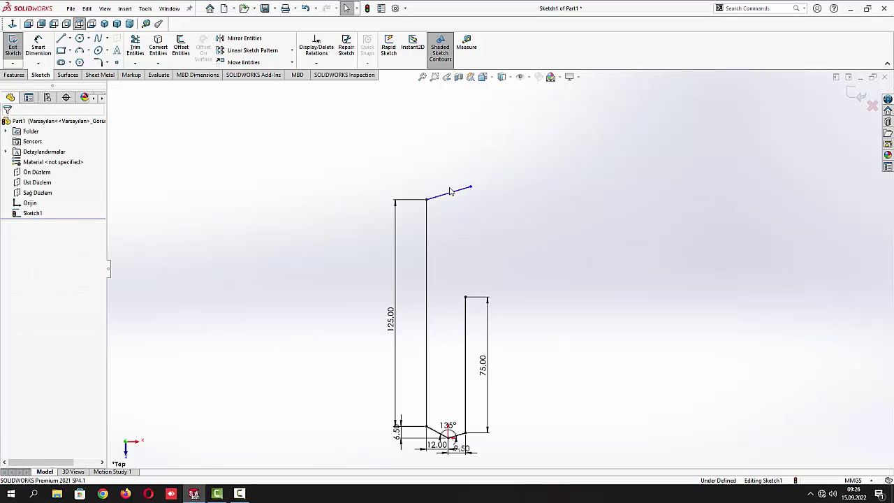
pyautogui.click(38, 48)
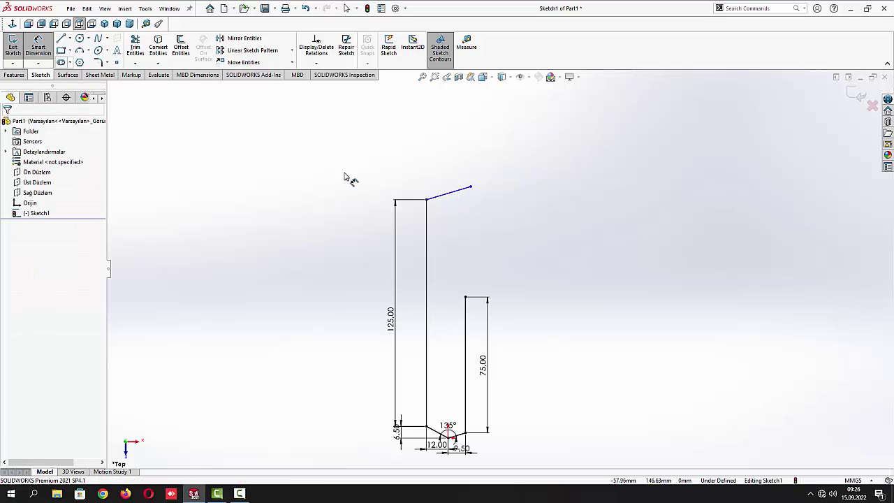
pyautogui.click(451, 193)
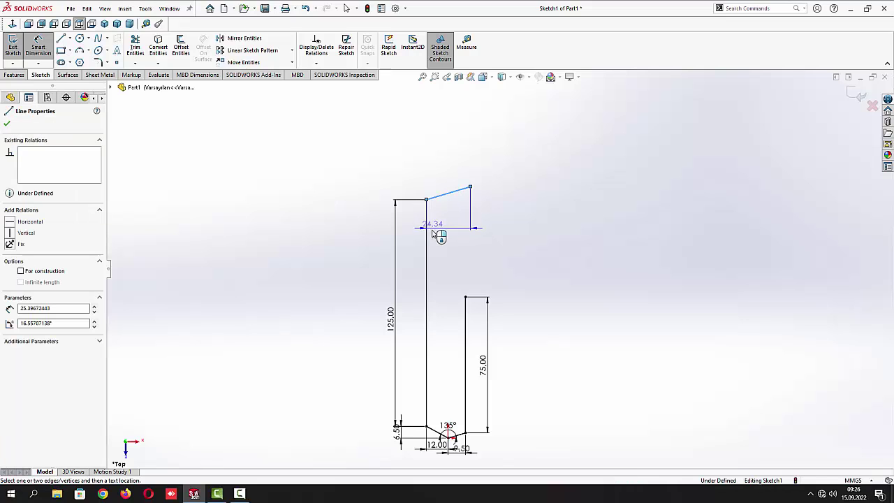
pyautogui.click(427, 232)
pyautogui.click(442, 232)
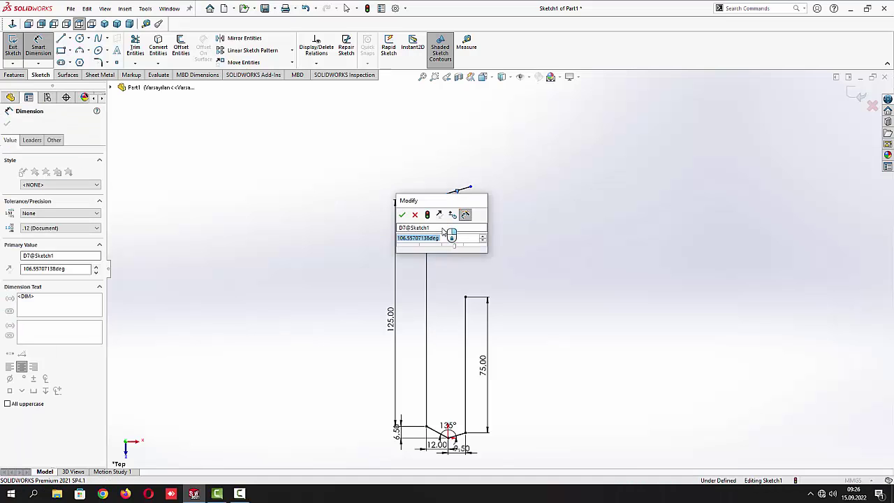
pyautogui.write('110')
pyautogui.press('Return')
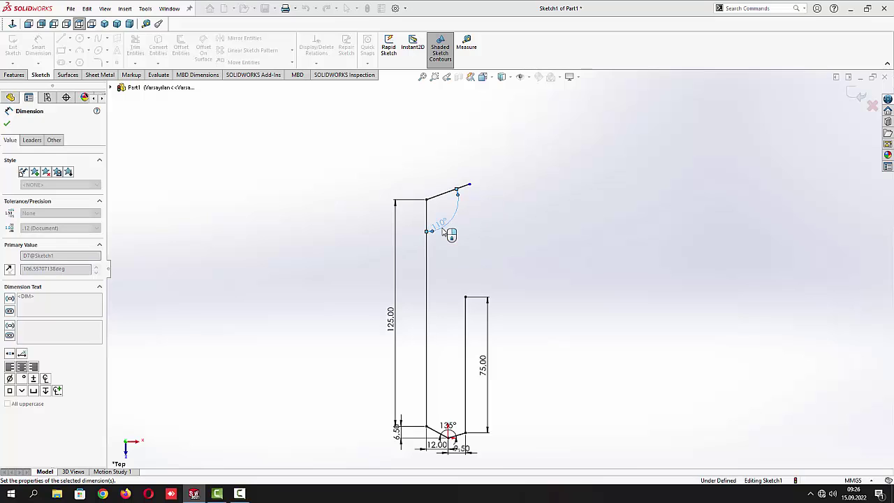
pyautogui.click(332, 158)
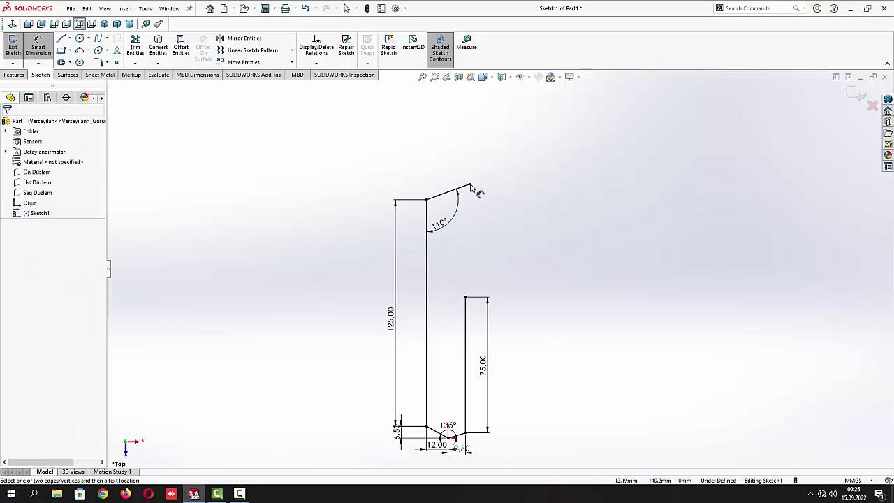
# Dimension the horizontal distance from the left vertical line to the upper slanted line's free endpoint as 16 mm
pyautogui.click(470, 185)
pyautogui.click(428, 259)
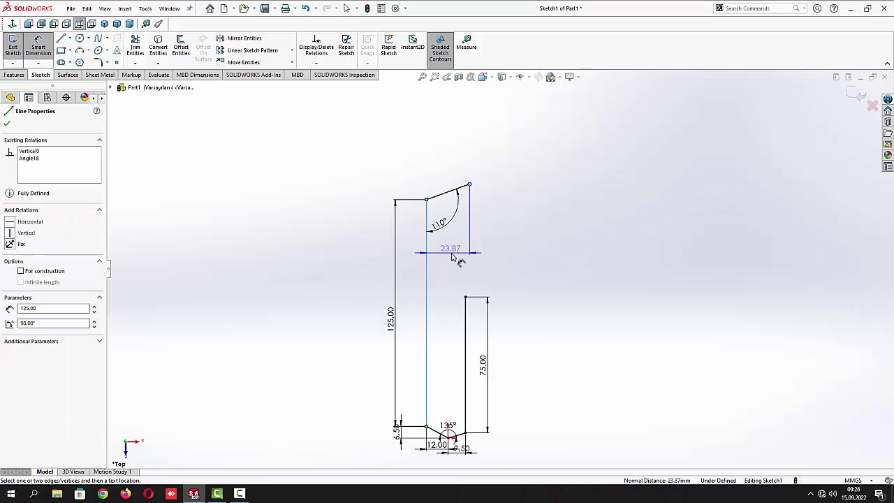
pyautogui.click(453, 258)
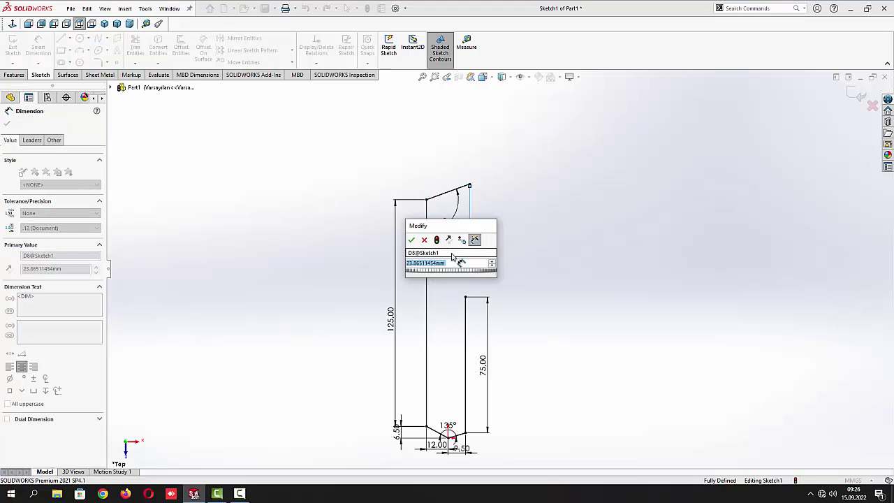
pyautogui.write('16')
pyautogui.press('Return')
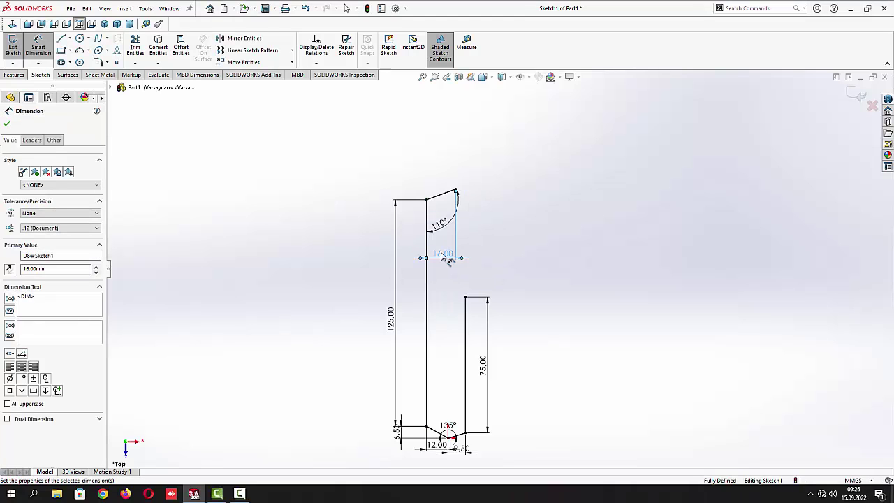
pyautogui.click(7, 124)
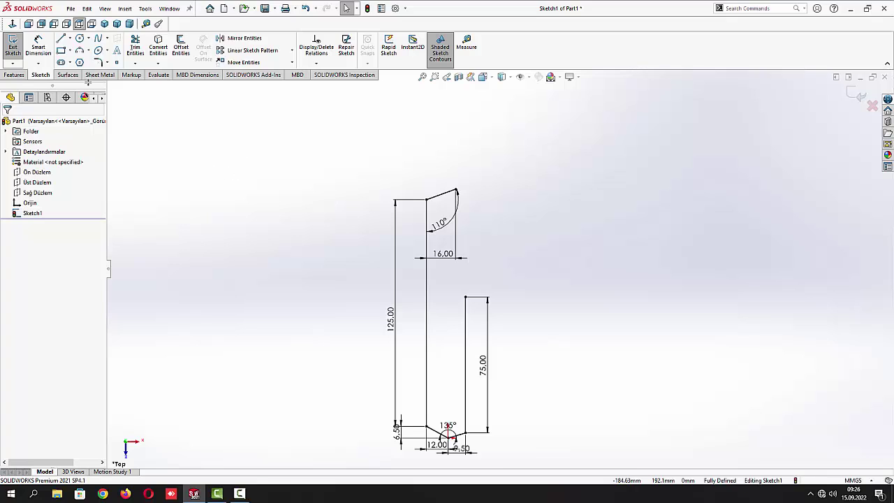
# Sketch a vertical line about 12 mm long upward from the upper slanted line's free endpoint
pyautogui.click(60, 39)
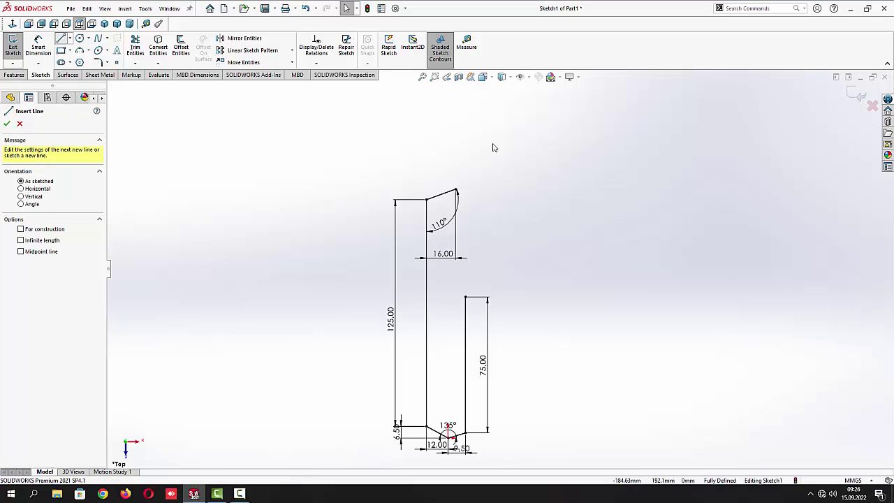
pyautogui.click(457, 190)
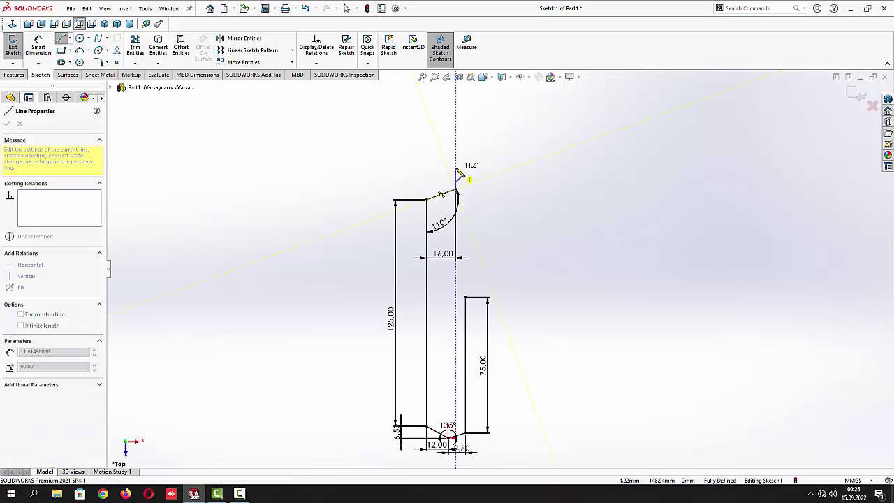
pyautogui.click(456, 171)
pyautogui.press('Escape')
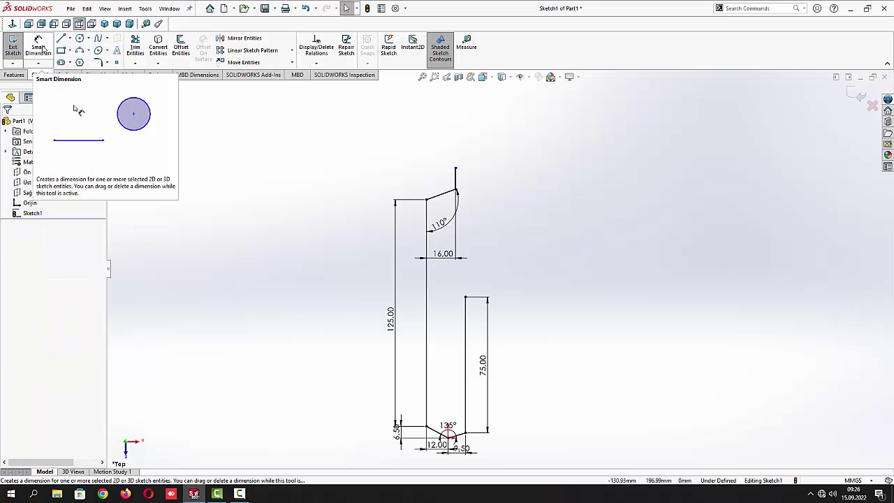
# Dimension the length of the short vertical line above the slanted line as 2 mm
pyautogui.click(38, 47)
pyautogui.click(457, 180)
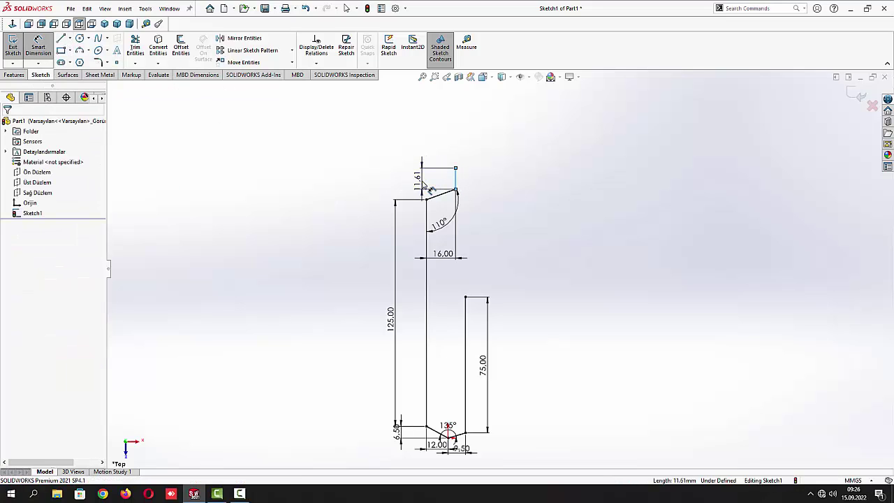
pyautogui.click(422, 184)
pyautogui.write('2')
pyautogui.press('Return')
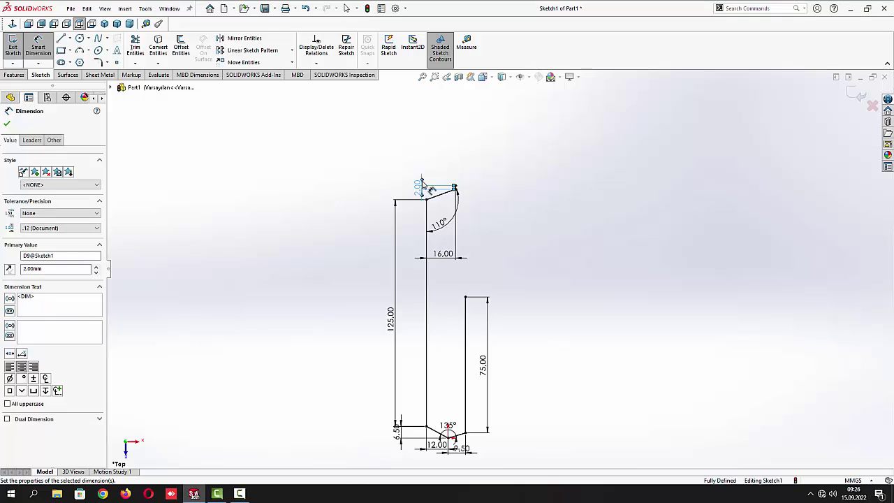
pyautogui.click(331, 186)
# Sketch a slanted line rising to the right from the short vertical line's upper endpoint, spanning about 7.5 mm horizontally
pyautogui.scroll(-5, 461, 195)
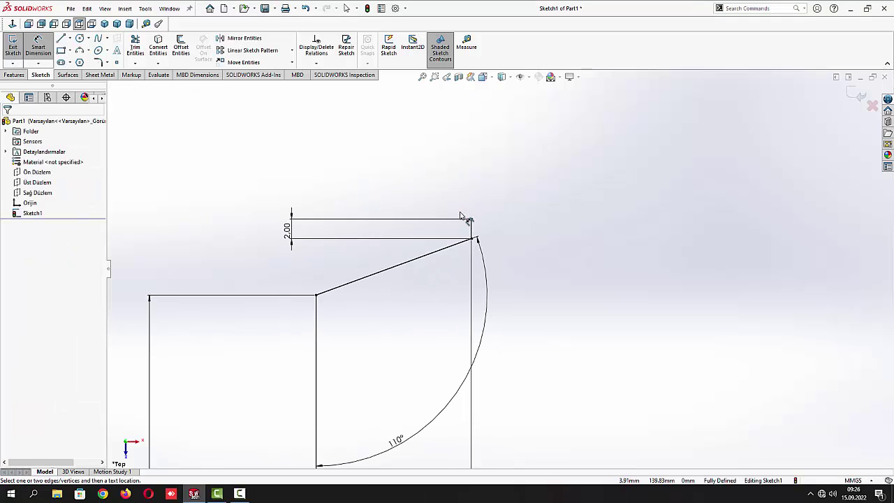
pyautogui.click(62, 40)
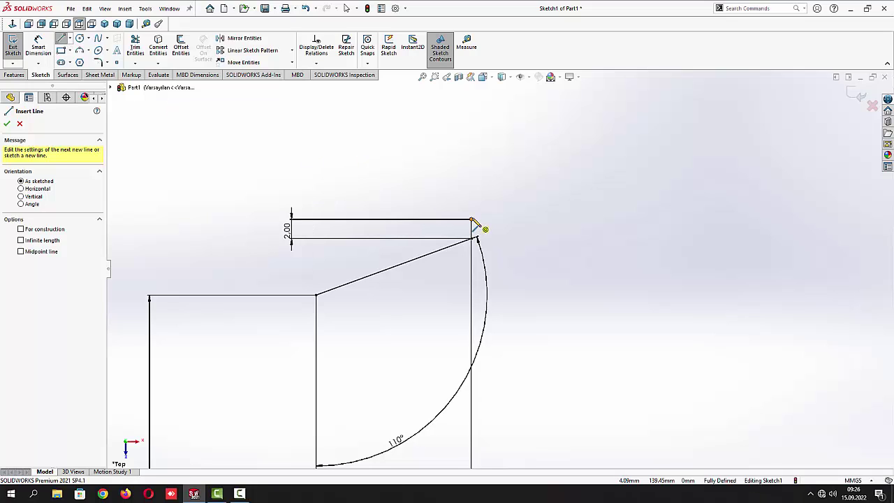
pyautogui.moveTo(472, 219)
pyautogui.mouseDown()
pyautogui.moveTo(551, 184)
pyautogui.moveTo(543, 189)
pyautogui.mouseUp()
pyautogui.press('Escape')
# Make the uppermost slanted line parallel to the slanted line below it
pyautogui.click(417, 262)
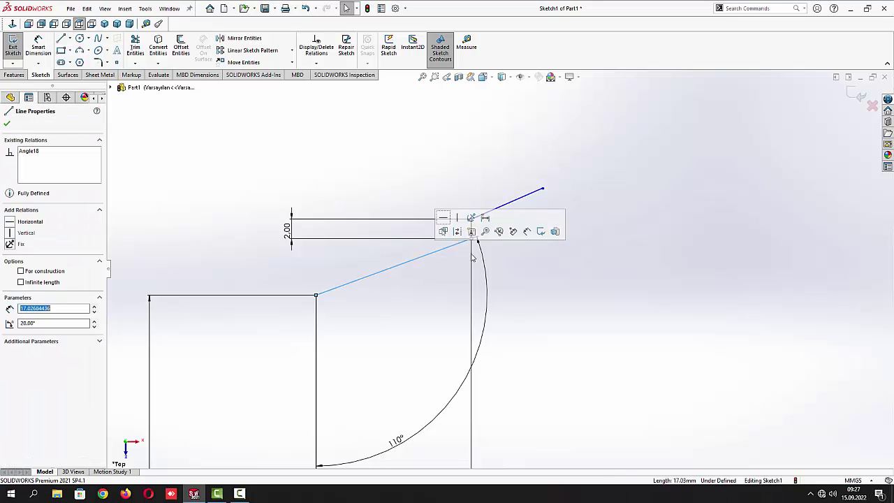
pyautogui.keyDown('ctrl'); pyautogui.click(518, 201); pyautogui.keyUp('ctrl')
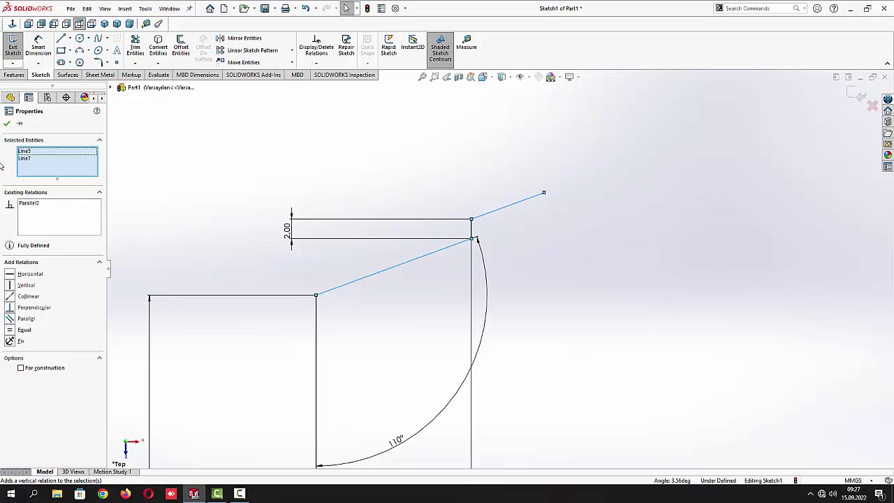
pyautogui.click(6, 123)
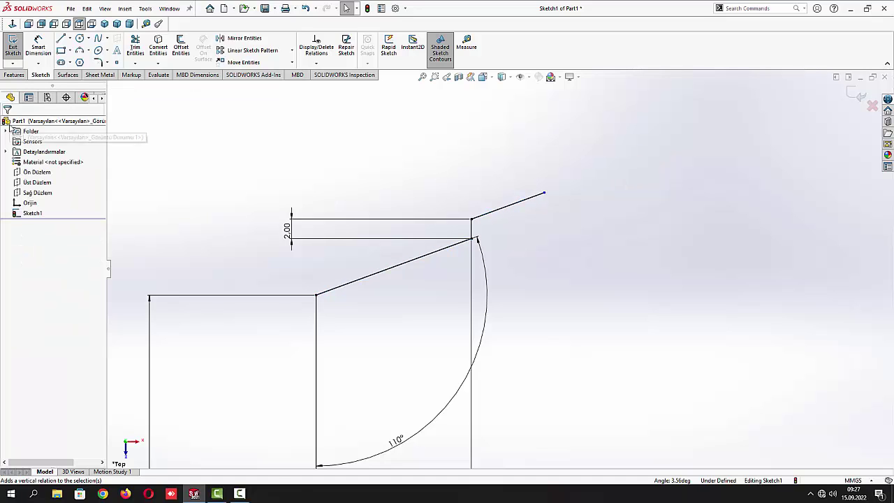
# Dimension the horizontal span of the uppermost slanted line as 6 mm
pyautogui.click(38, 47)
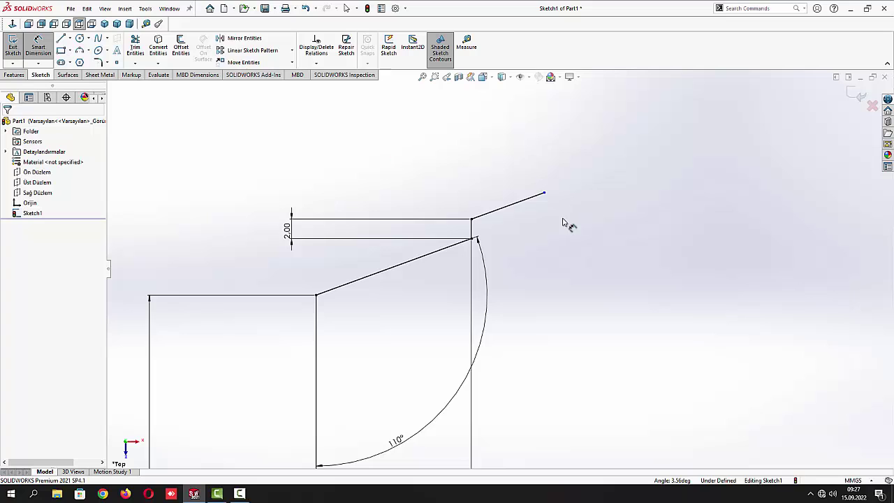
pyautogui.click(544, 193)
pyautogui.click(472, 221)
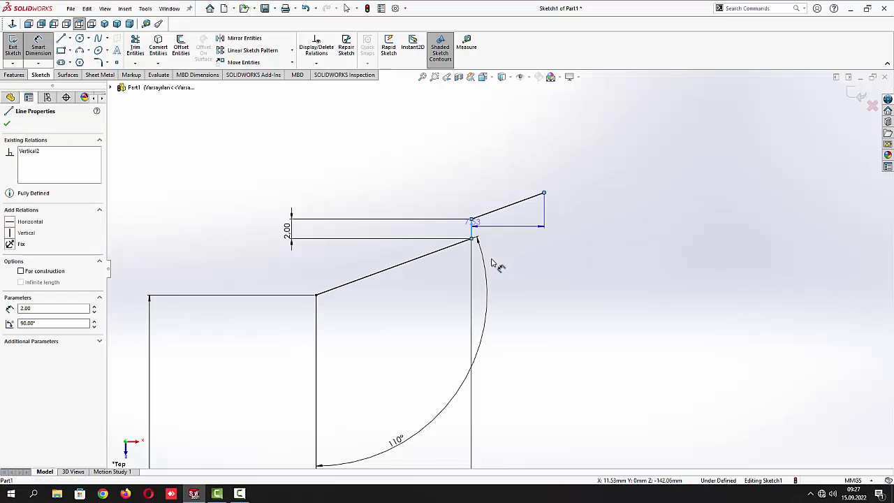
pyautogui.click(510, 288)
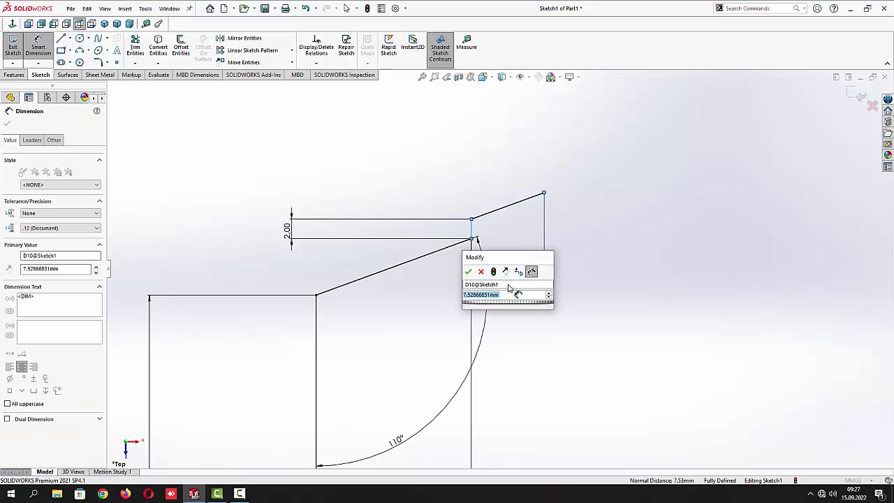
pyautogui.press('Return')
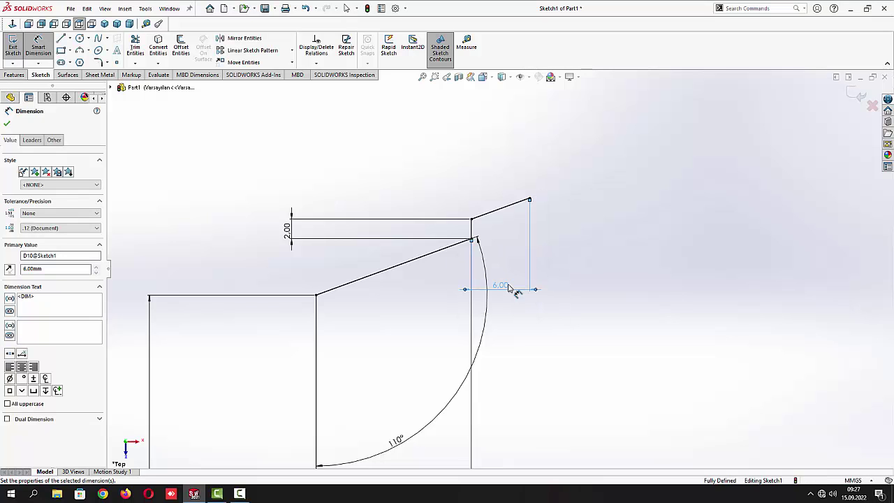
pyautogui.click(7, 124)
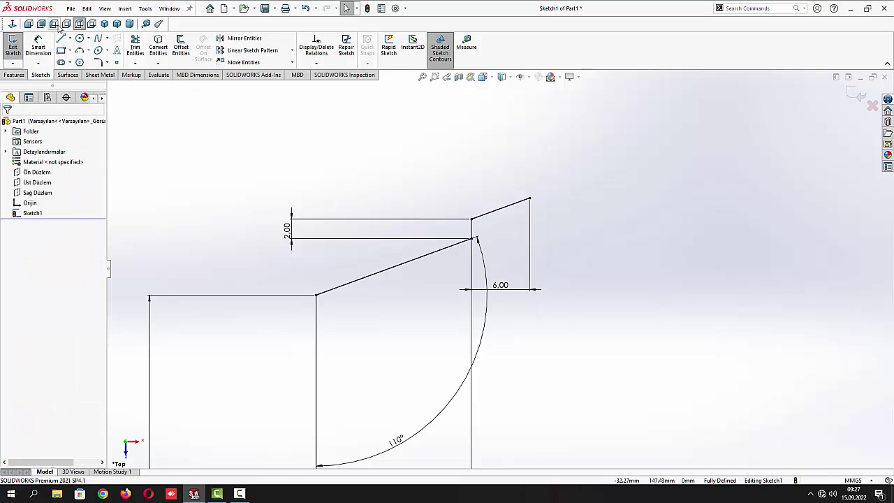
# Sketch a vertical line about 6.16 mm long upward from the uppermost slanted line's free endpoint
pyautogui.click(61, 38)
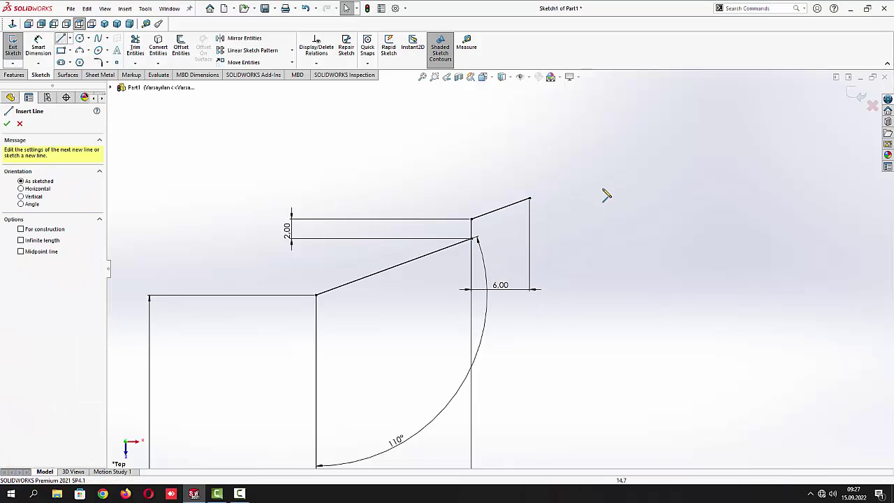
pyautogui.click(530, 199)
pyautogui.click(530, 139)
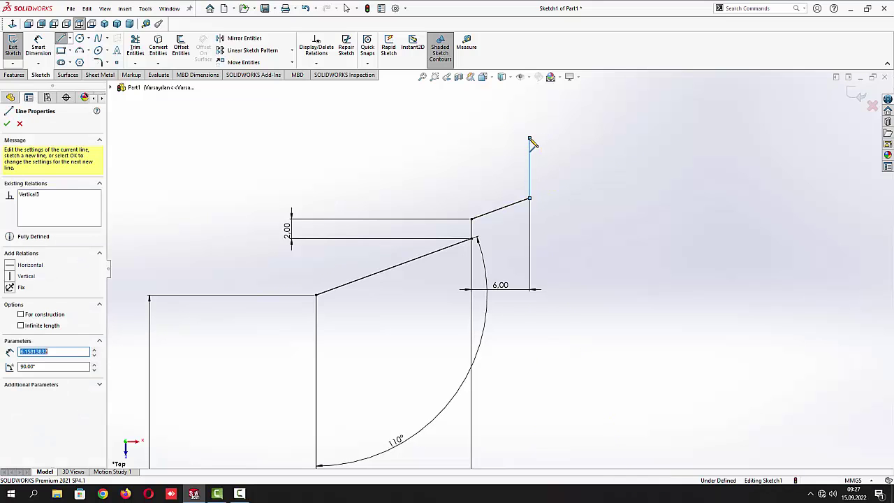
pyautogui.press('Escape')
# Dimension the length of the vertical line above the uppermost slanted line as 5.5 mm
pyautogui.click(39, 46)
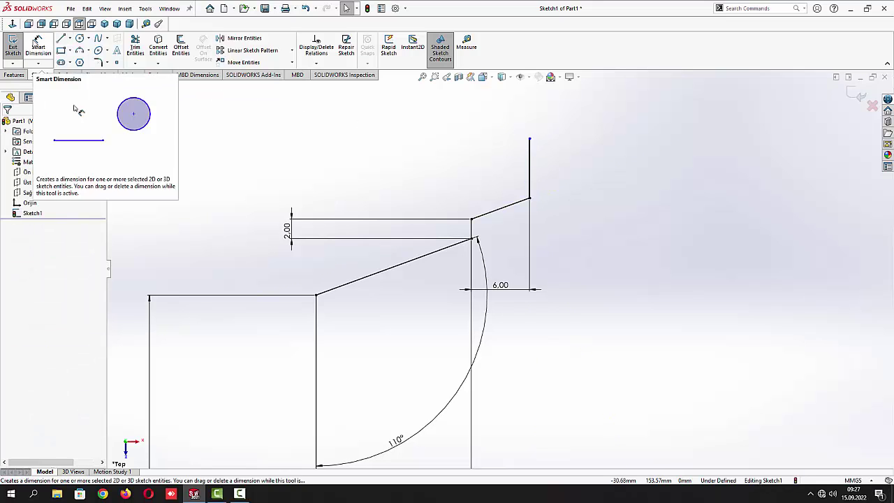
pyautogui.click(530, 179)
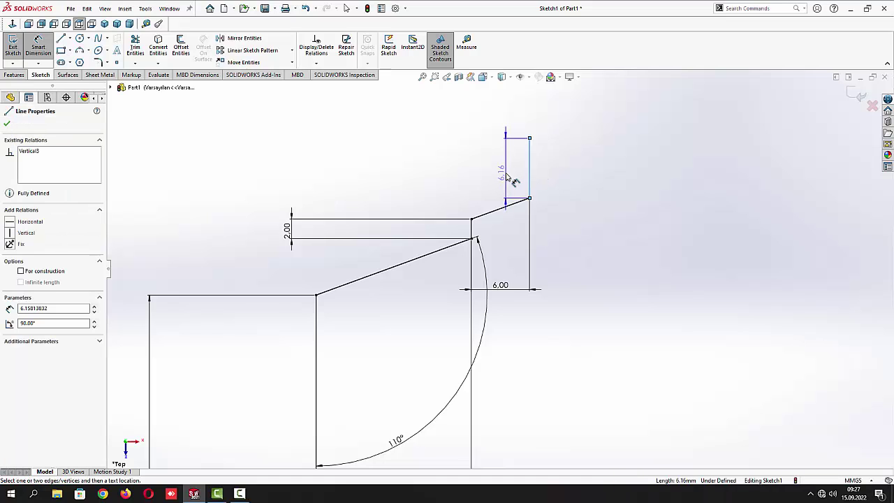
pyautogui.click(508, 175)
pyautogui.write('5.5')
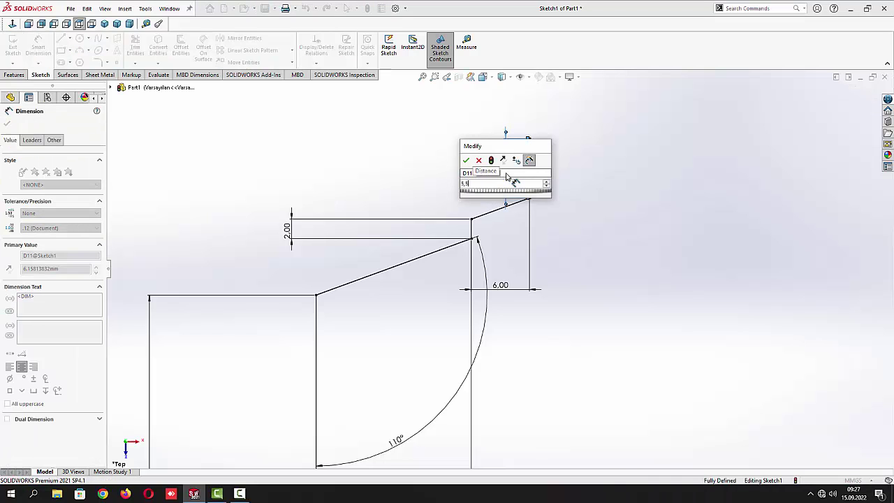
pyautogui.press('Return')
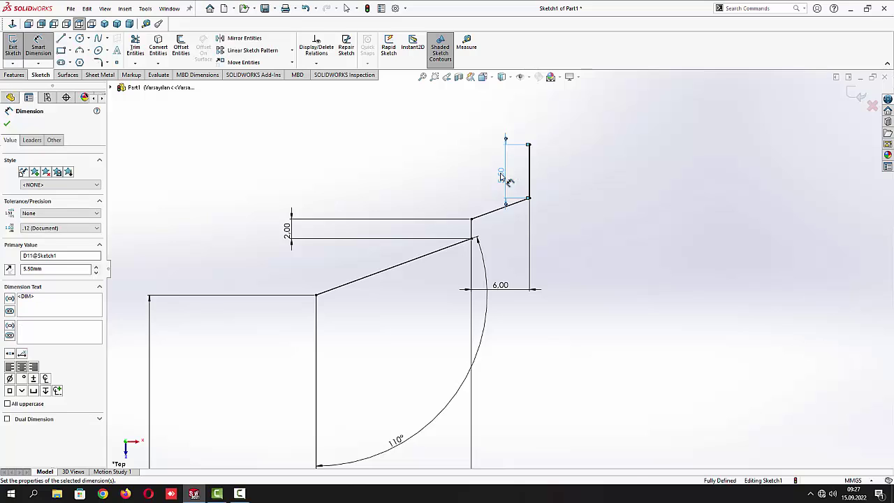
pyautogui.click(430, 174)
# Sketch a three-point arc of about 8.76 mm radius from the 5.5 mm line's upper endpoint, curving down to the right
pyautogui.click(88, 52)
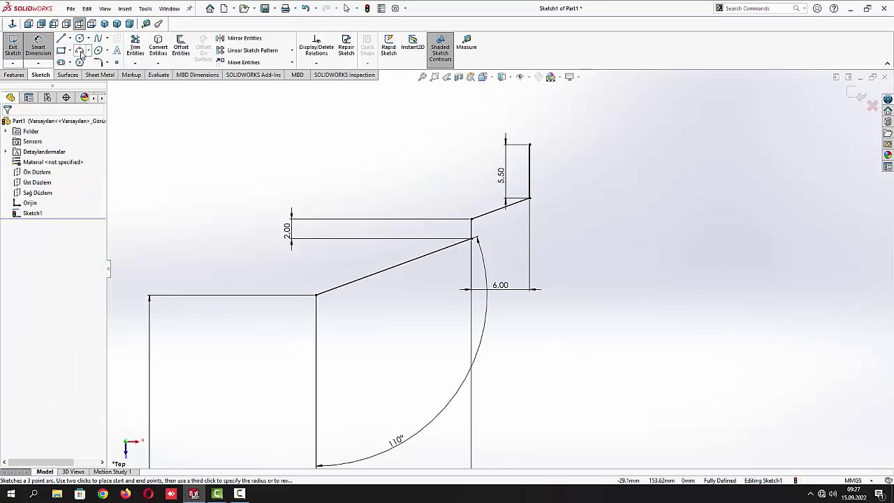
pyautogui.click(112, 93)
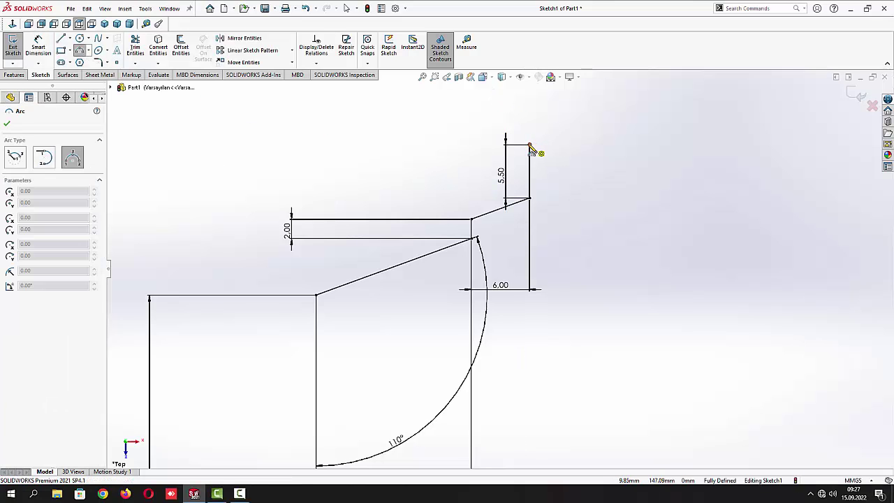
pyautogui.click(530, 145)
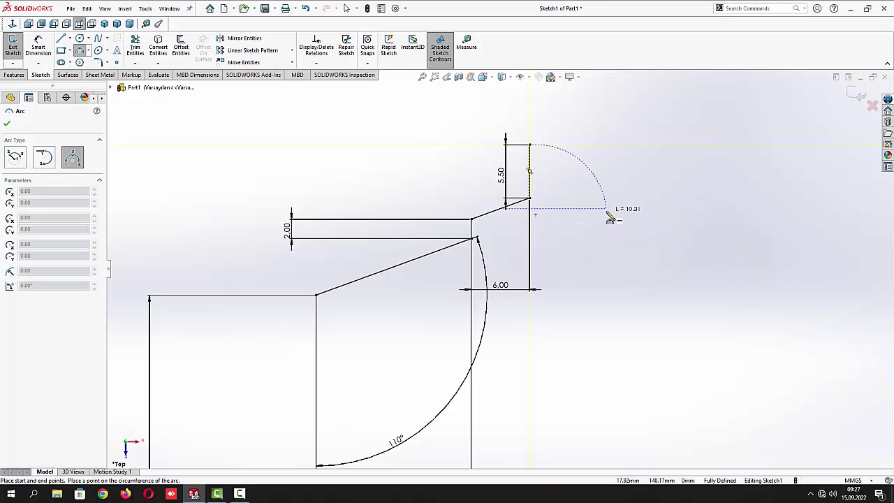
pyautogui.click(613, 211)
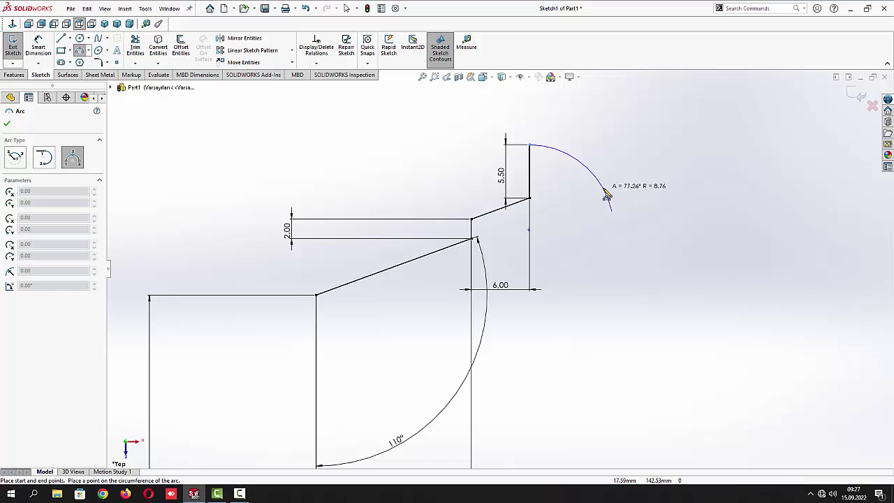
pyautogui.click(608, 199)
pyautogui.click(7, 124)
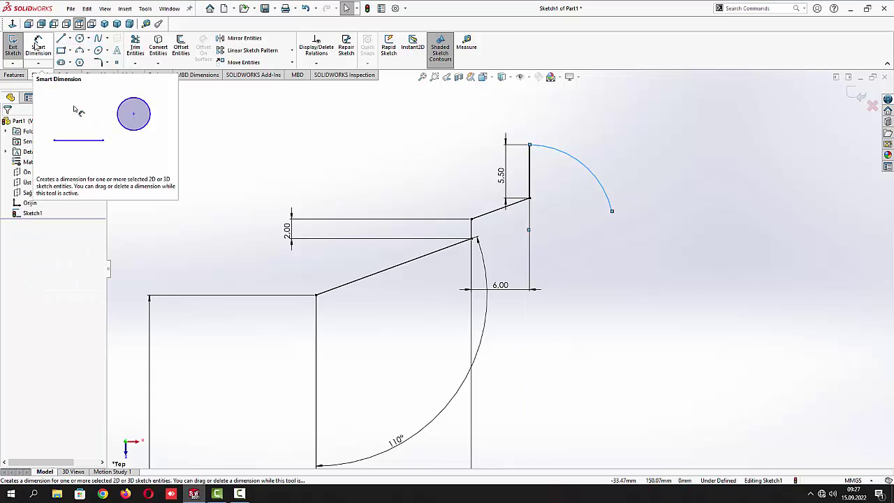
# Dimension the arc's radius as 5.5 mm
pyautogui.click(39, 47)
pyautogui.click(582, 166)
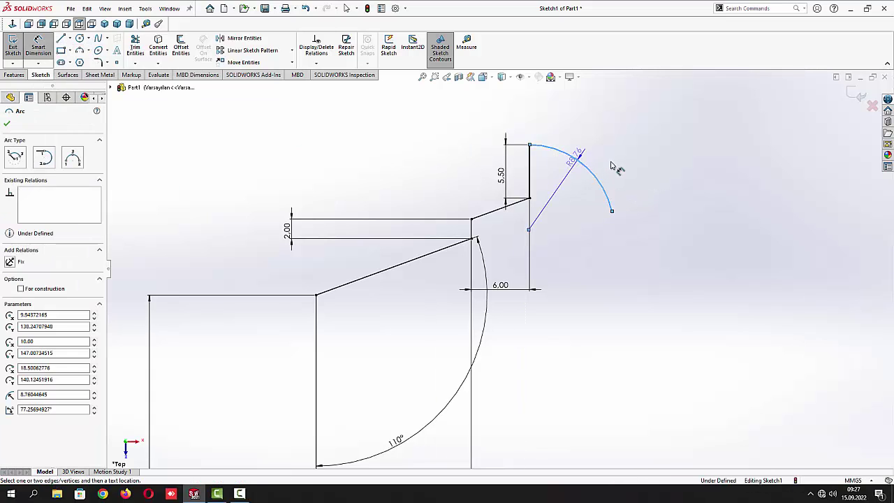
pyautogui.click(622, 162)
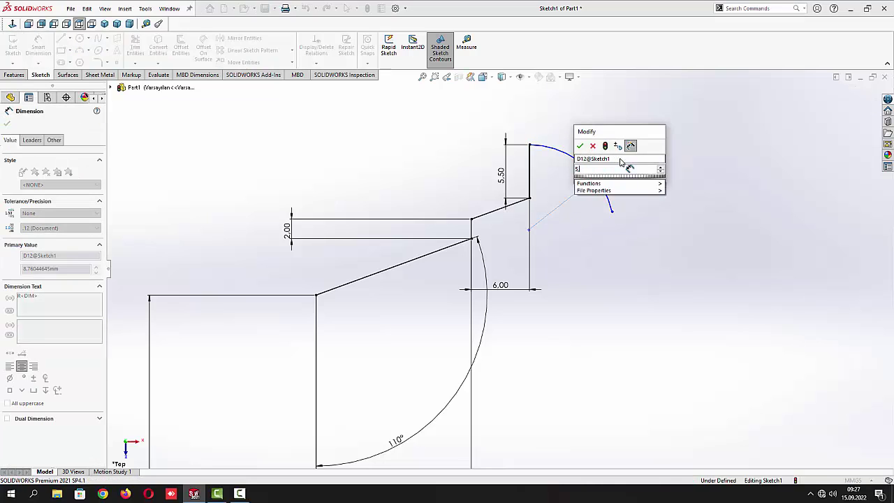
pyautogui.press('Return')
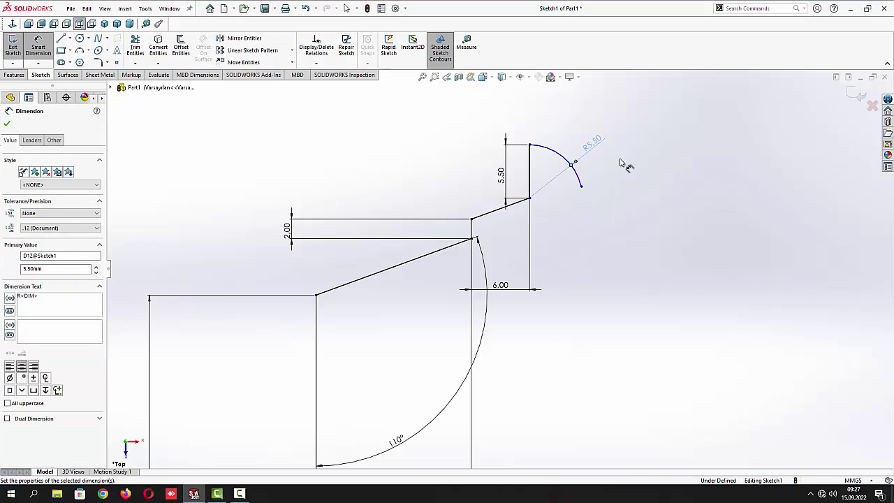
pyautogui.press('Escape')
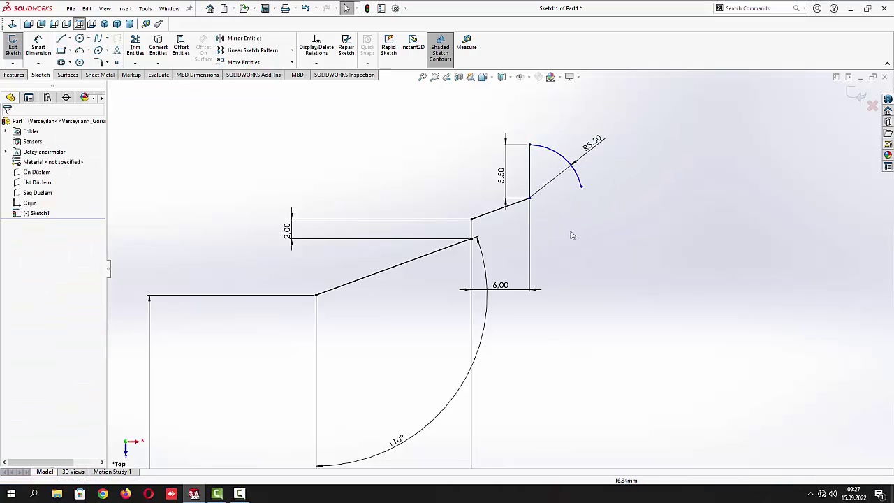
# Move the arc's radius dimension below and to the right of the arc
pyautogui.click(531, 200)
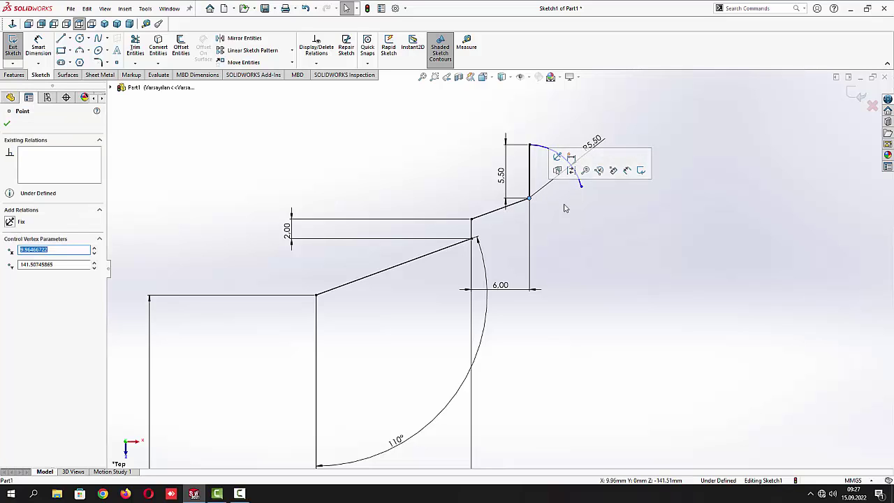
pyautogui.press('Escape')
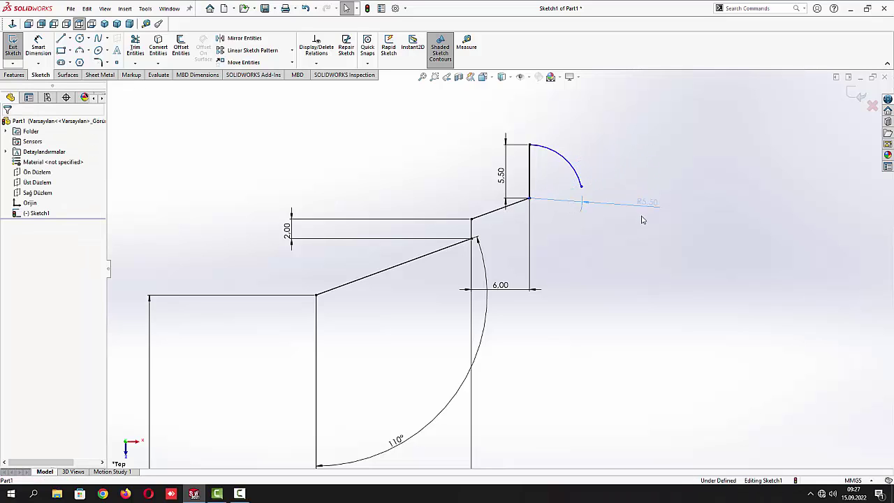
pyautogui.moveTo(647, 203); pyautogui.dragTo(643, 228)
# Add a vertical relation between the arc's centre and the 5.5 mm line's lower endpoint, and move the arc's free end slightly down
pyautogui.scroll(-10, 552, 209)
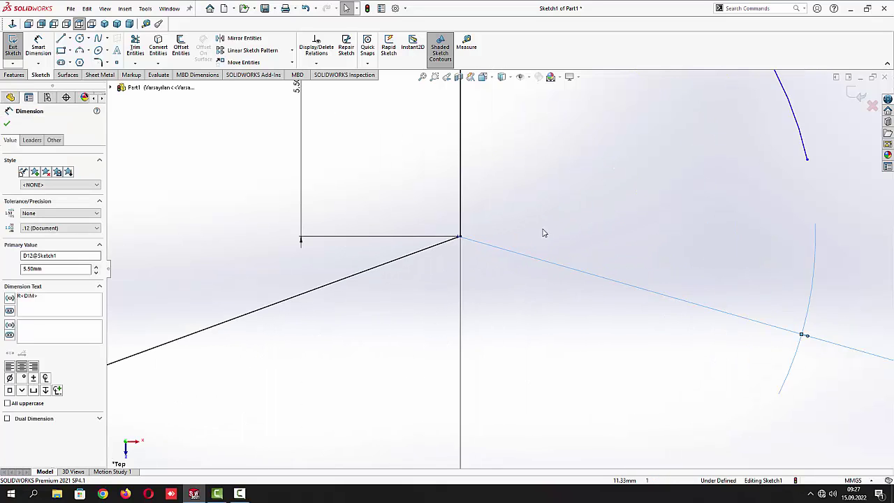
pyautogui.scroll(-3, 524, 237)
pyautogui.press('Escape')
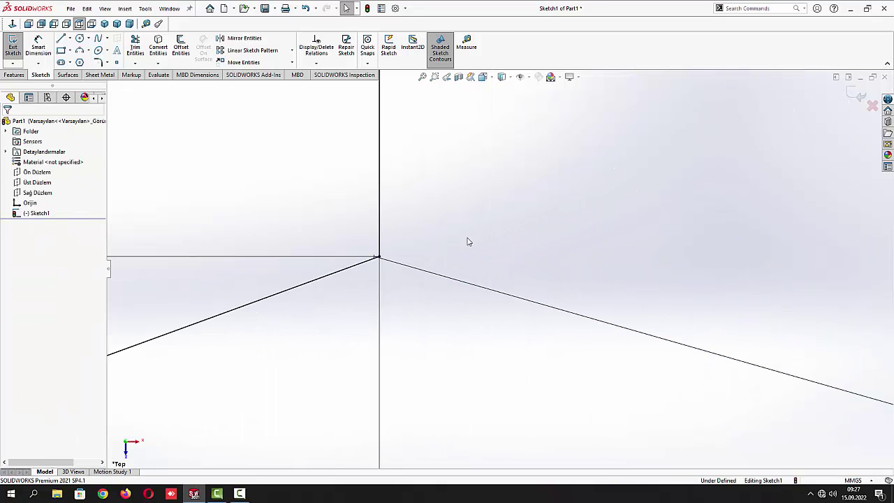
pyautogui.click(376, 259)
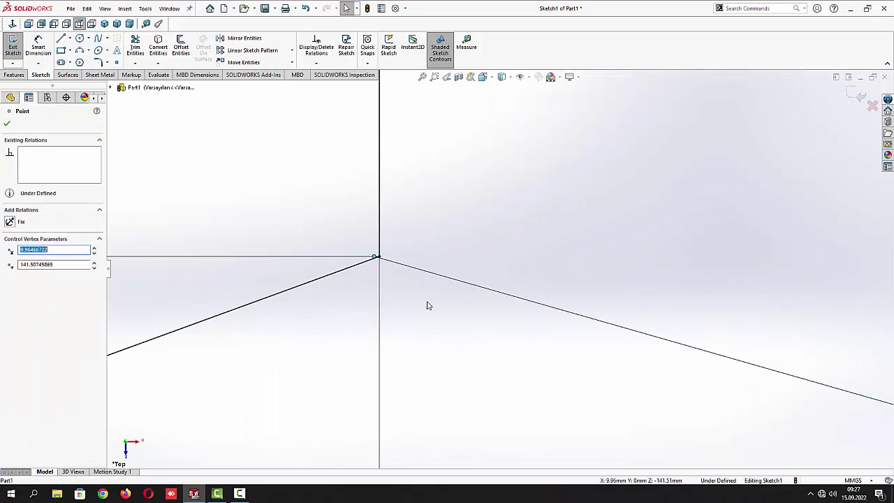
pyautogui.keyDown('ctrl'); pyautogui.click(378, 258); pyautogui.keyUp('ctrl')
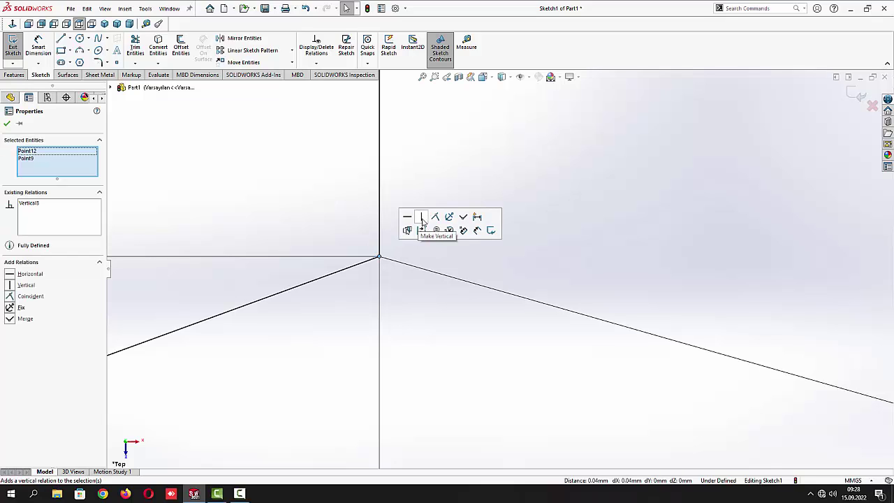
pyautogui.click(343, 228)
pyautogui.scroll(3, 475, 225)
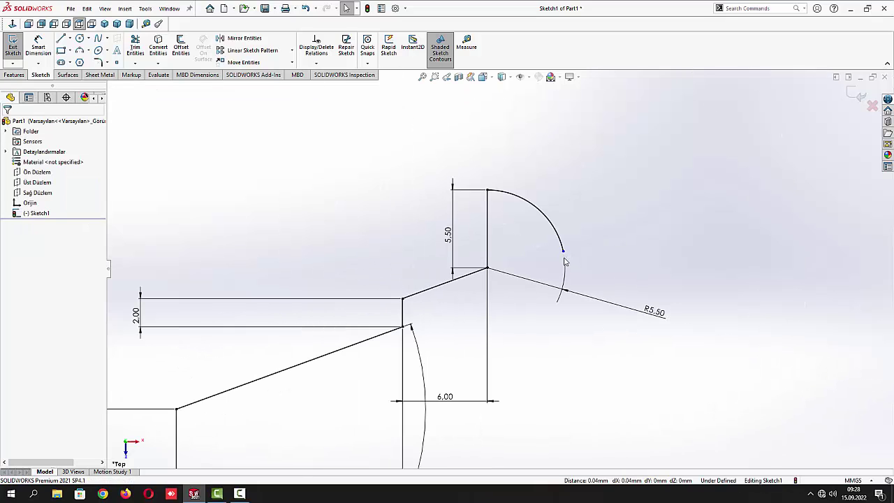
pyautogui.click(565, 255)
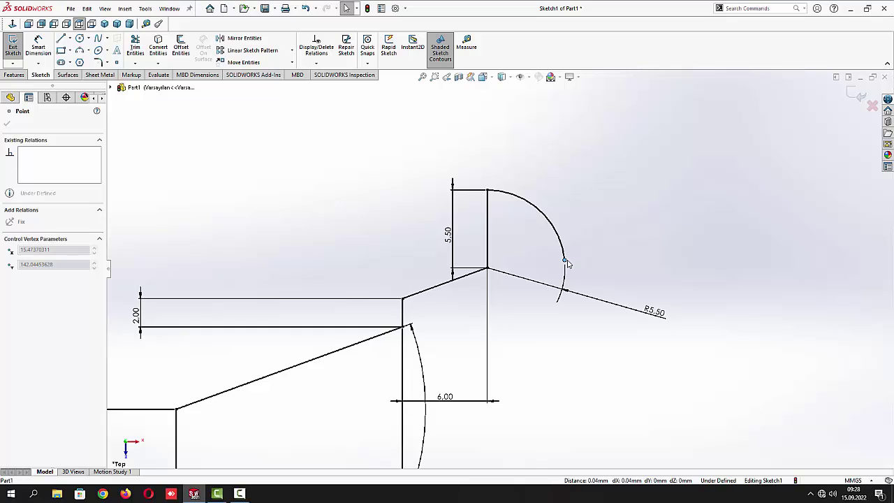
pyautogui.click(259, 130)
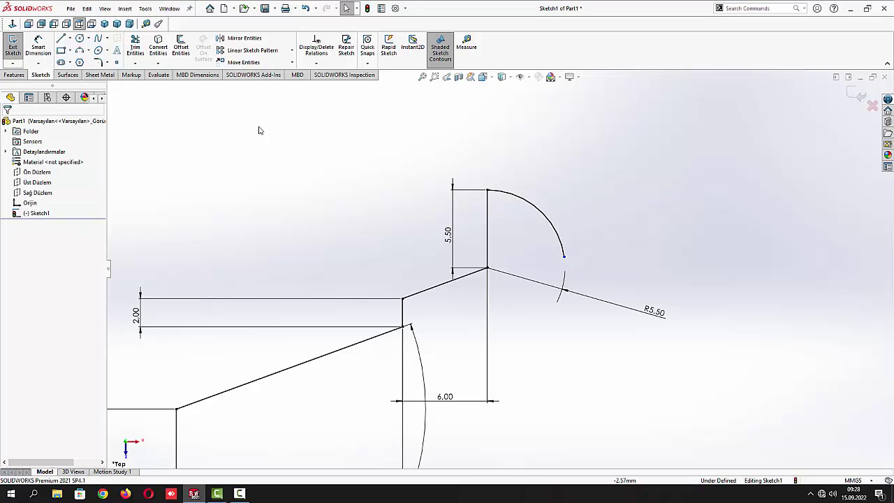
# Sketch a nearly straight three-point arc of about 2460 mm radius from the 5.5 mm arc's free end to the 75 mm line's upper endpoint
pyautogui.click(83, 53)
pyautogui.scroll(4, 513, 319)
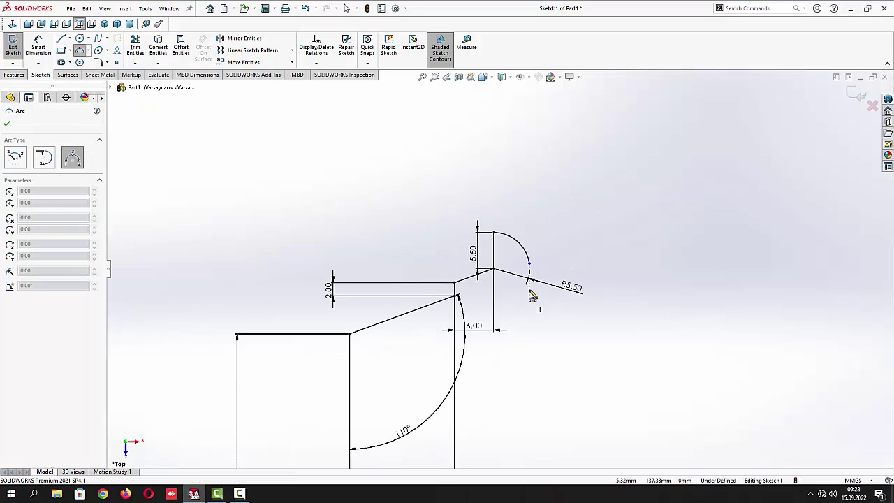
pyautogui.click(517, 241)
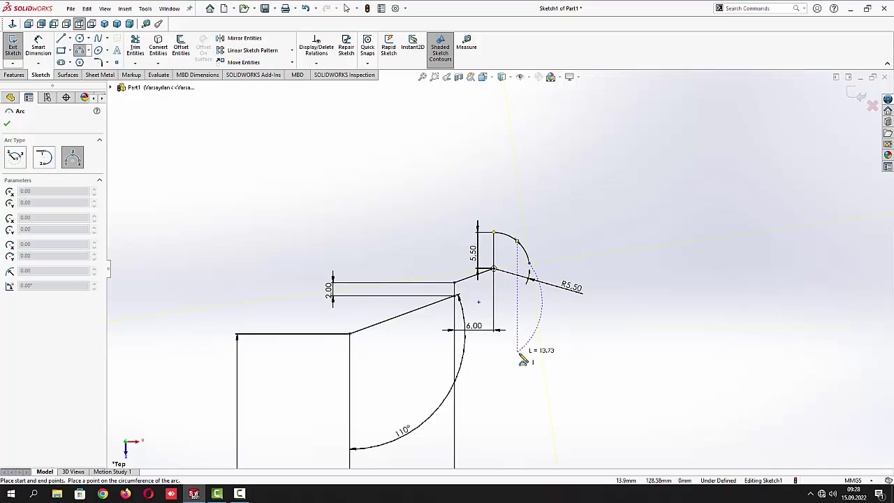
pyautogui.scroll(4, 521, 362)
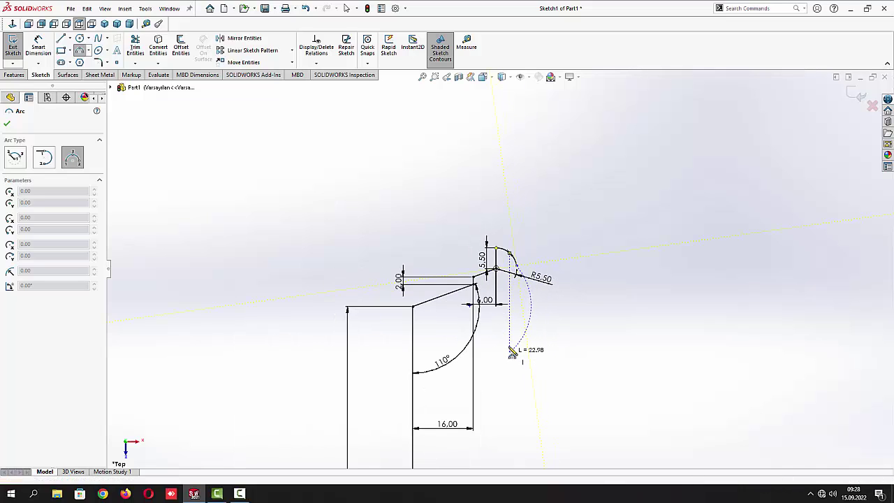
pyautogui.scroll(2, 512, 352)
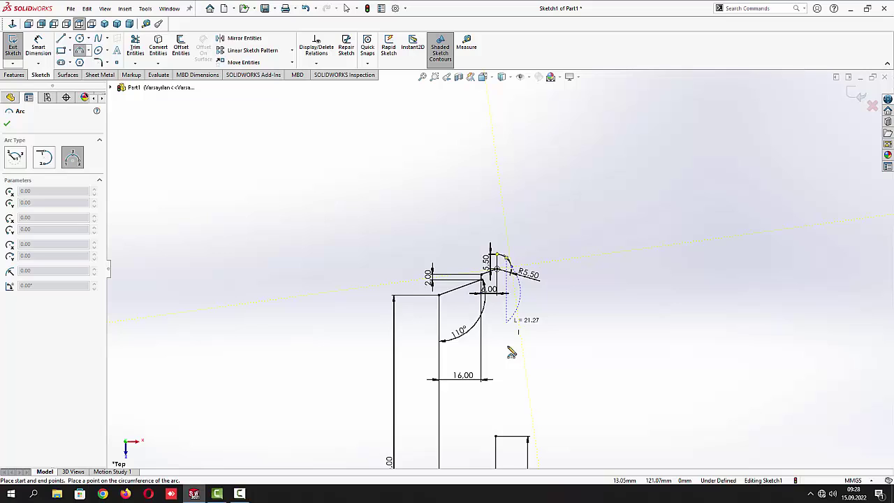
pyautogui.scroll(2, 513, 353)
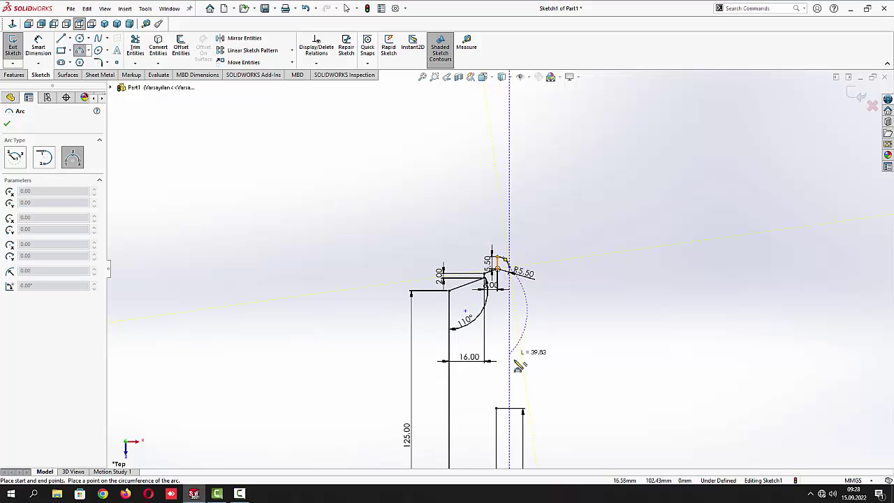
pyautogui.click(497, 408)
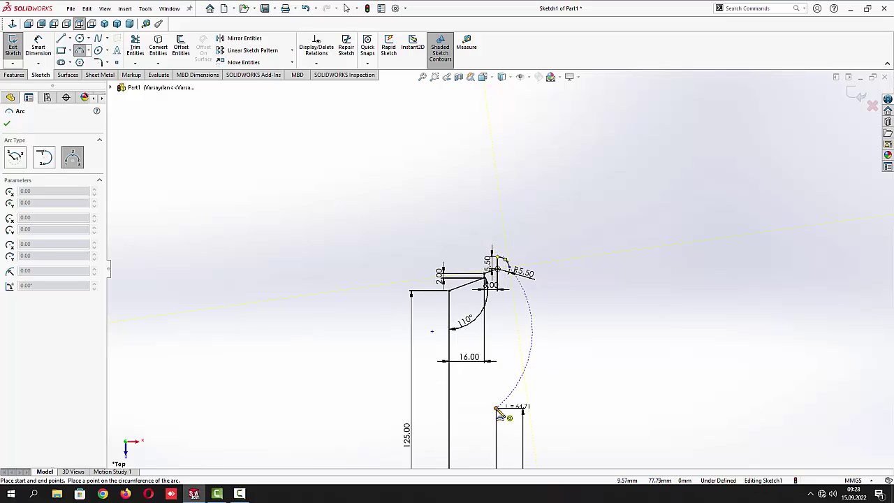
pyautogui.click(502, 338)
pyautogui.press('Escape')
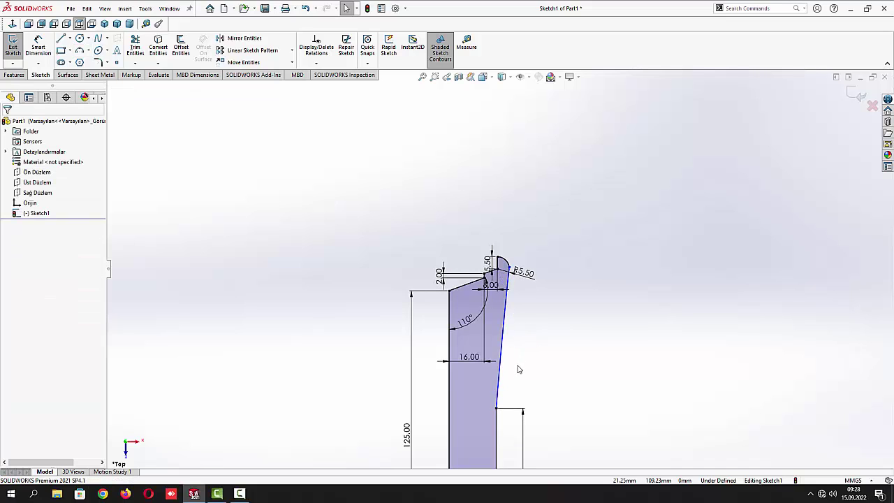
# Add a tangent relation between the long arc and the vertical 75 mm line below it
pyautogui.scroll(-1, 508, 392)
pyautogui.click(496, 396)
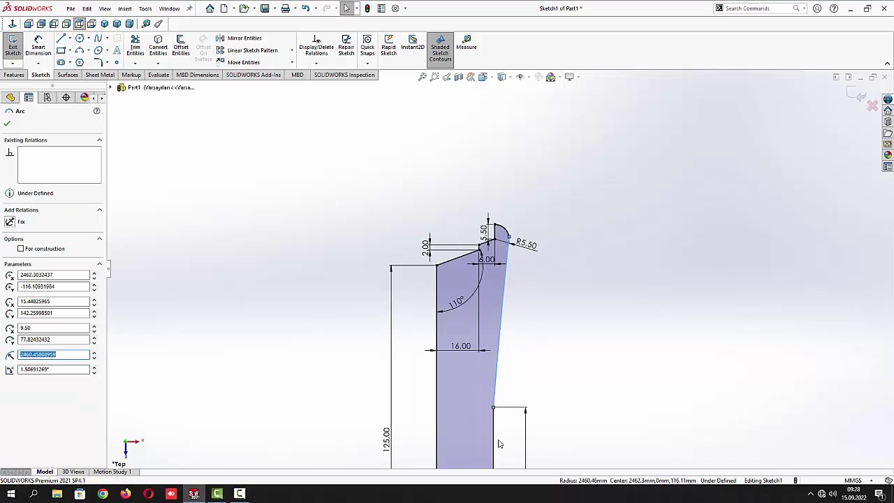
pyautogui.keyDown('ctrl'); pyautogui.click(495, 439); pyautogui.keyUp('ctrl')
pyautogui.click(522, 396)
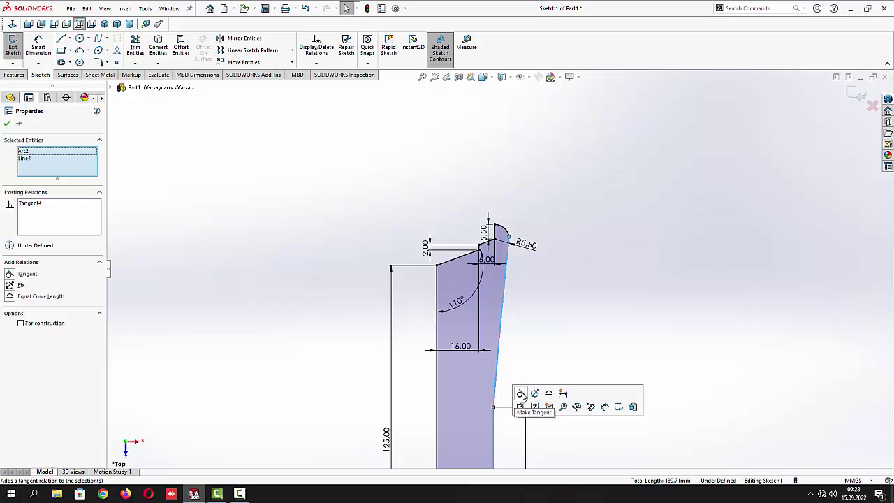
pyautogui.click(536, 304)
# Pull the shared endpoint of the two arcs down and to the right so the 5.5 mm arc bulges outward
pyautogui.scroll(-5, 486, 233)
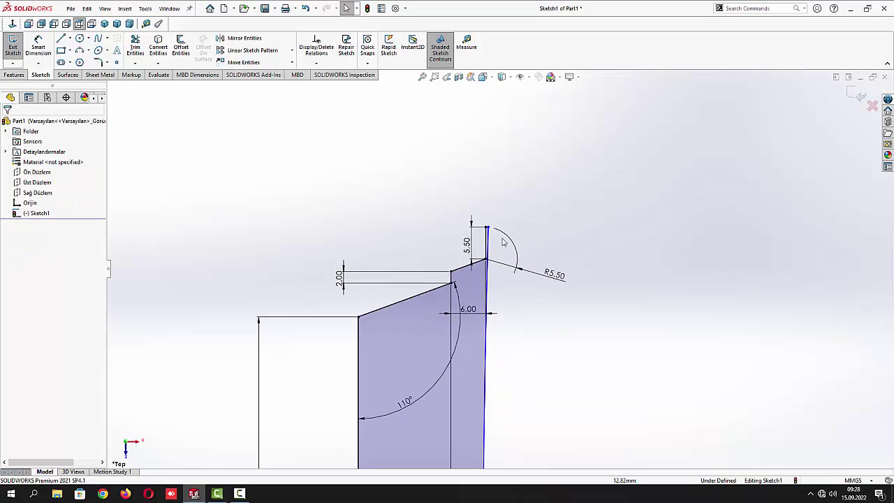
pyautogui.moveTo(479, 228); pyautogui.dragTo(521, 323)
pyautogui.click(529, 334)
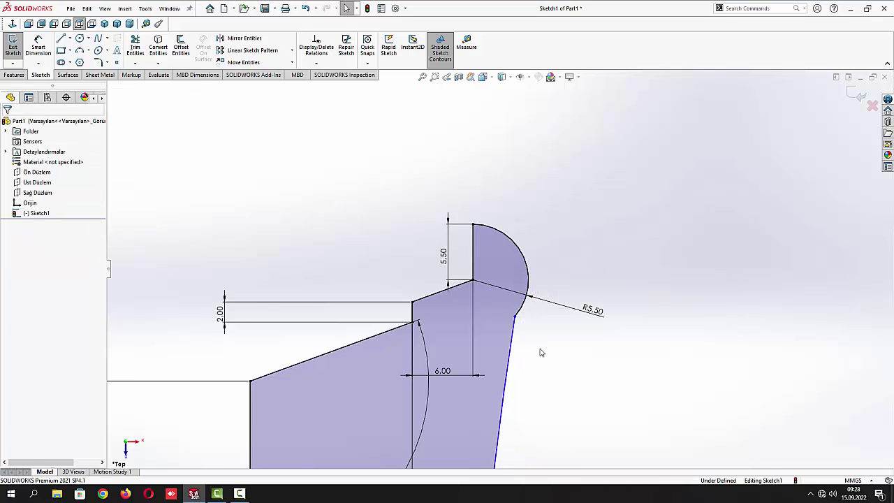
# Make the 5.5 mm radius arc and the long side arc tangent to each other
pyautogui.click(520, 312)
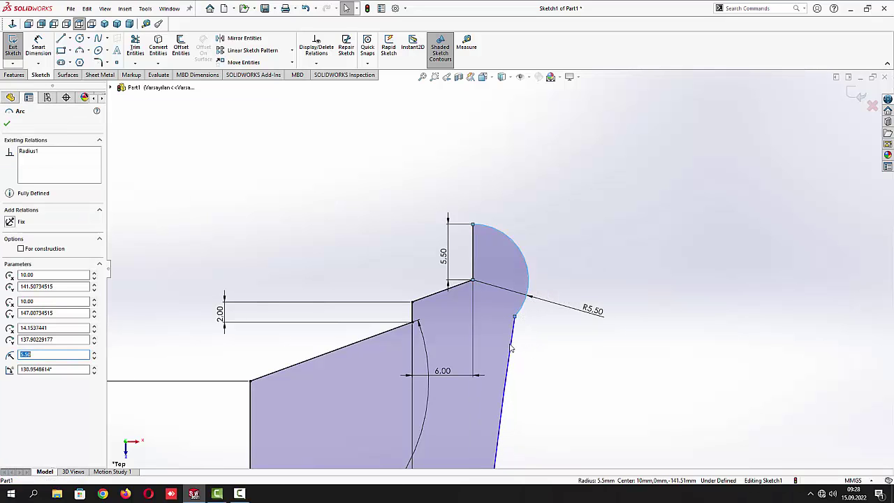
pyautogui.keyDown('ctrl'); pyautogui.click(514, 347); pyautogui.keyUp('ctrl')
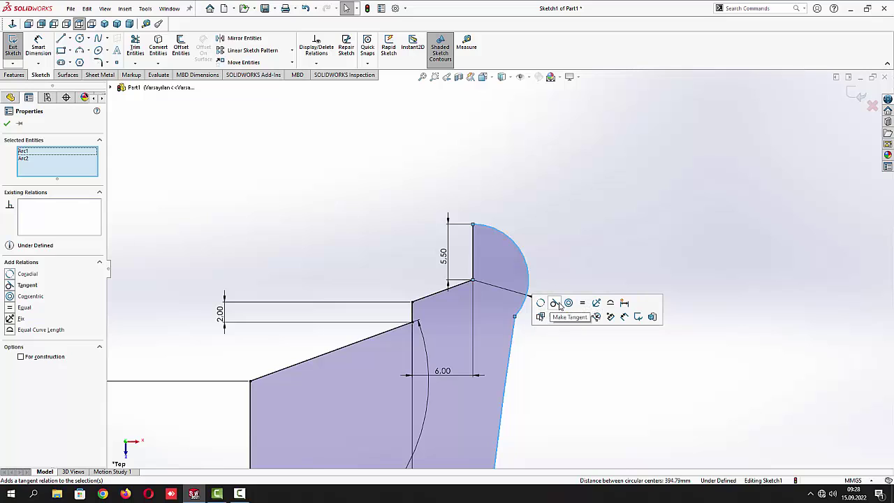
pyautogui.click(555, 305)
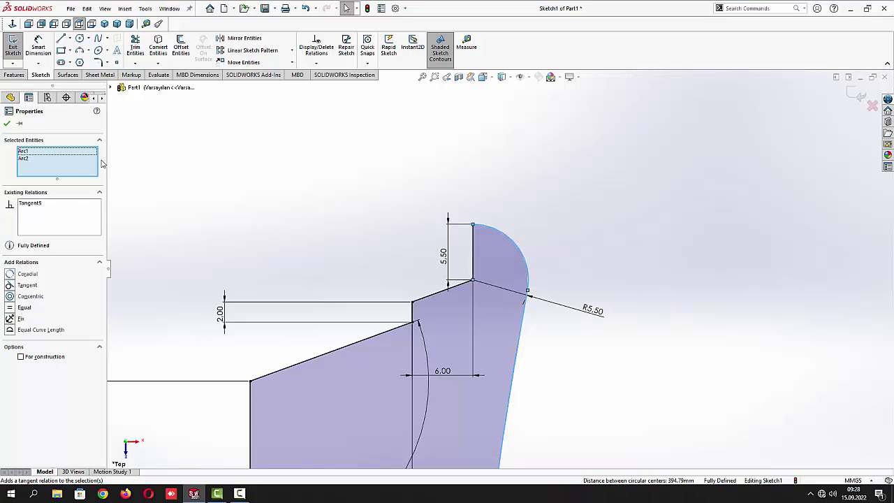
pyautogui.click(6, 124)
# Exit the sketch and extrude the closed profile as a boss, Mid Plane, with a depth of 7 mm
pyautogui.scroll(8, 287, 235)
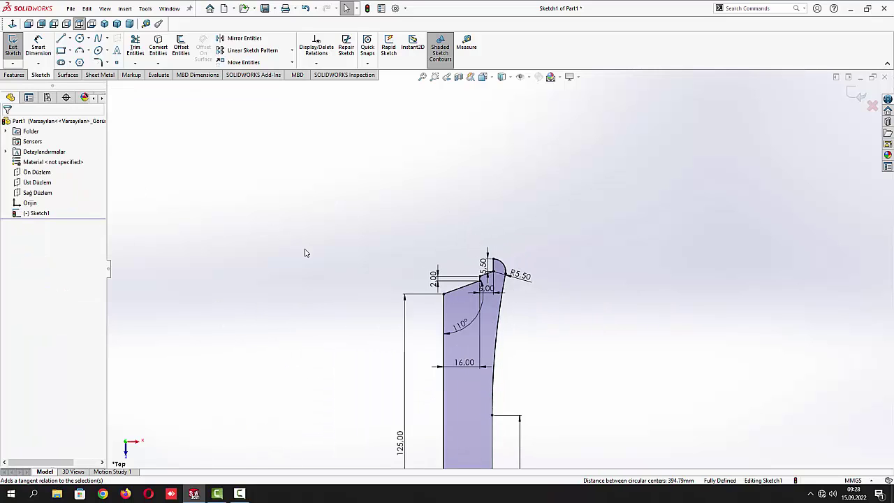
pyautogui.scroll(-3, 554, 309)
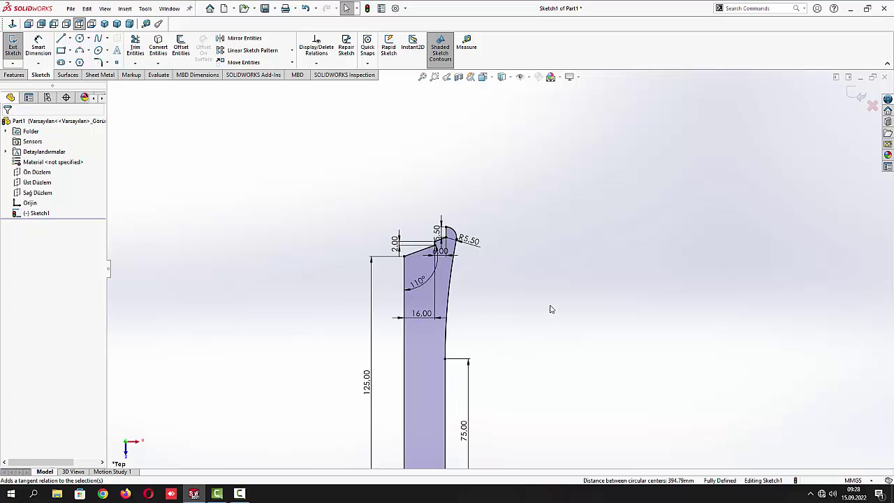
pyautogui.scroll(2, 538, 317)
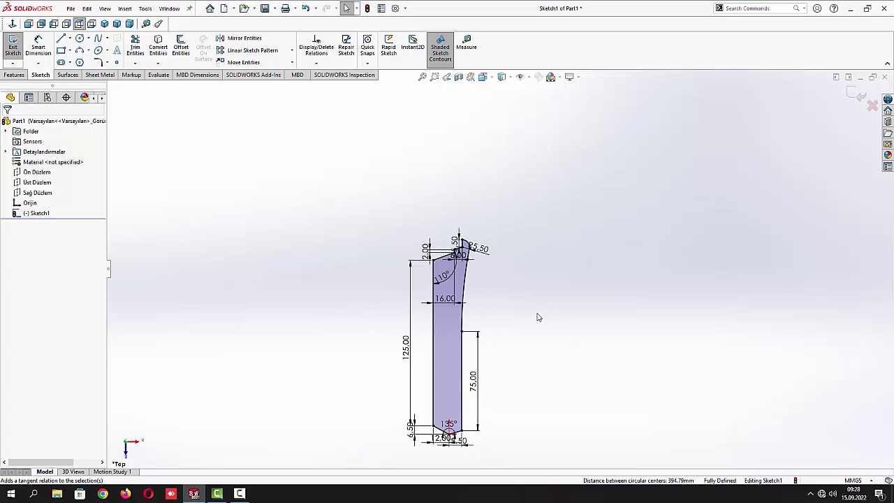
pyautogui.click(12, 50)
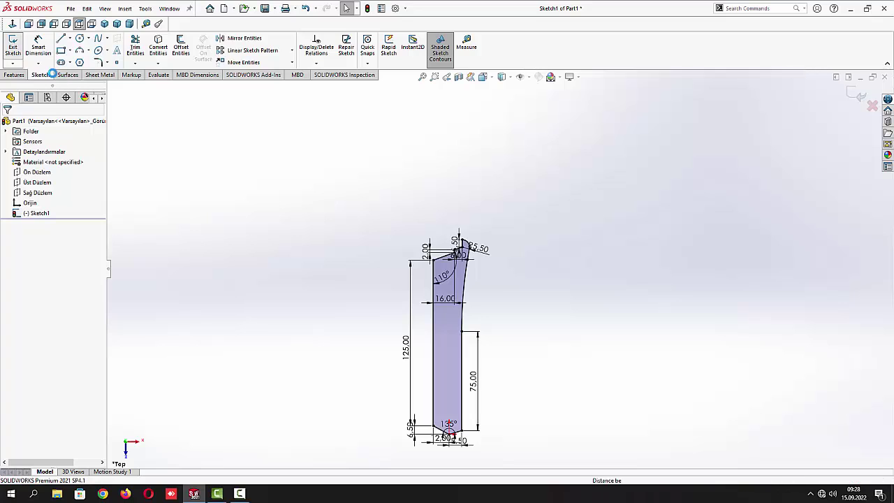
pyautogui.click(14, 75)
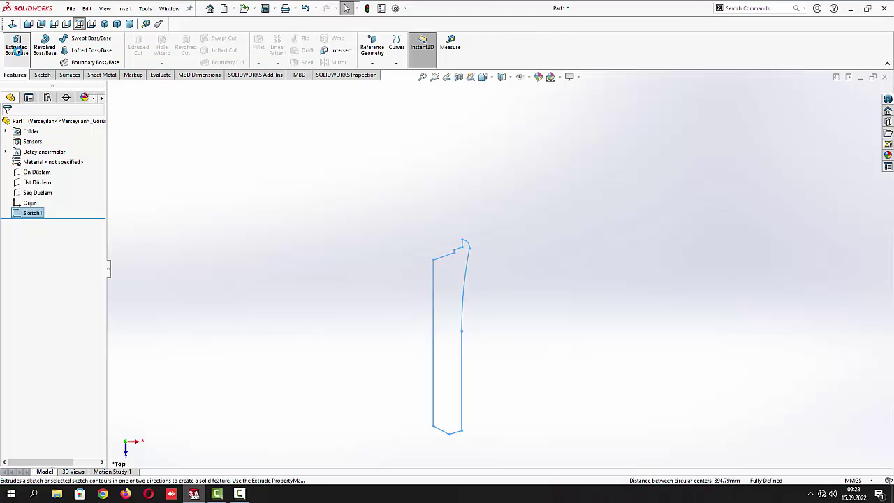
pyautogui.click(16, 47)
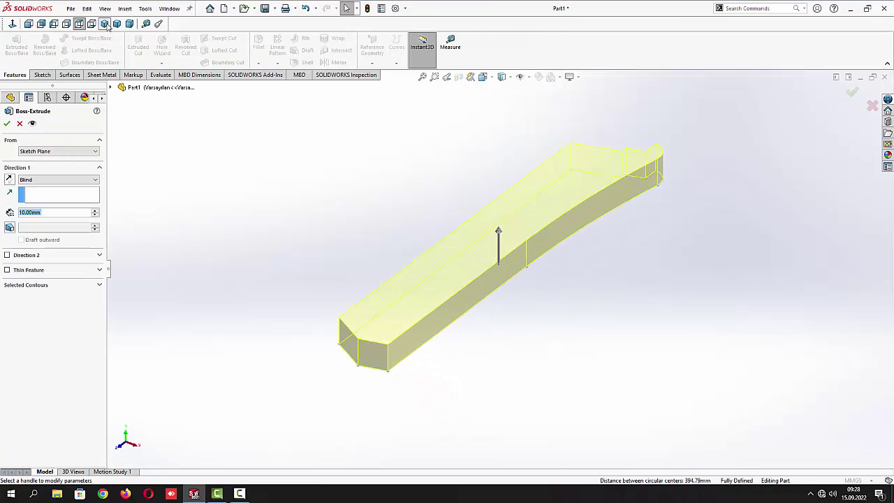
pyautogui.click(50, 180)
pyautogui.click(32, 218)
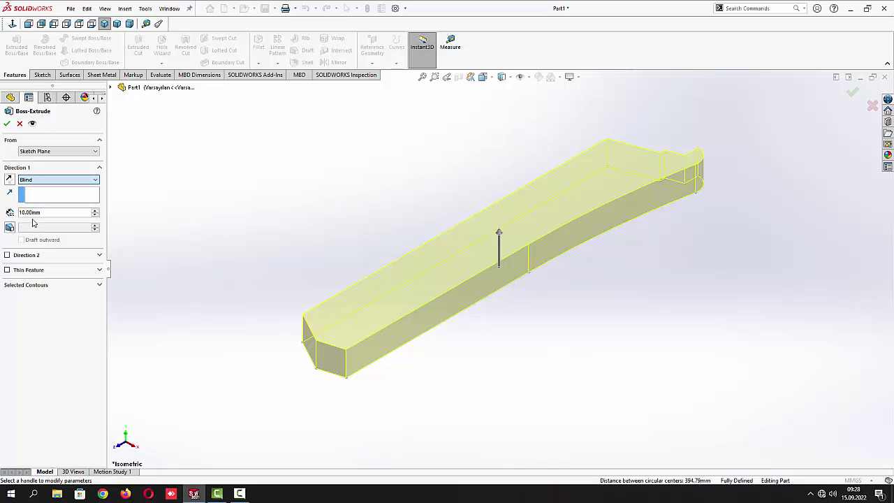
pyautogui.write('7')
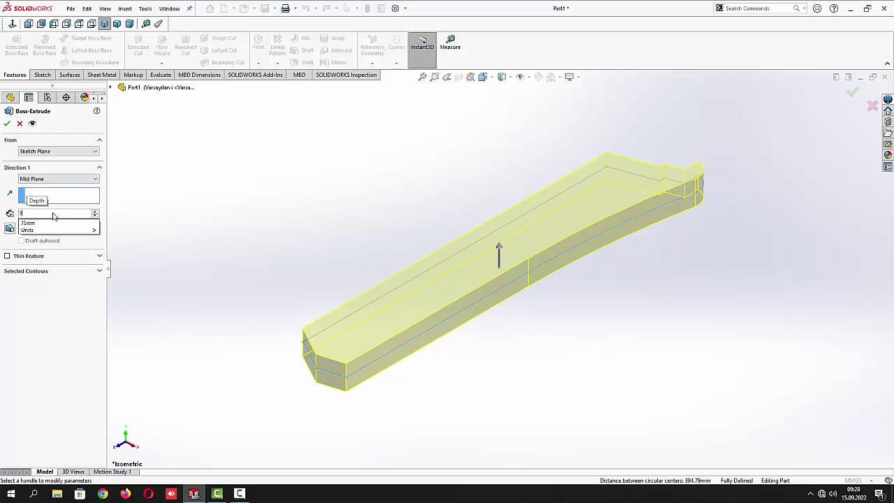
pyautogui.press('Return')
pyautogui.click(264, 206)
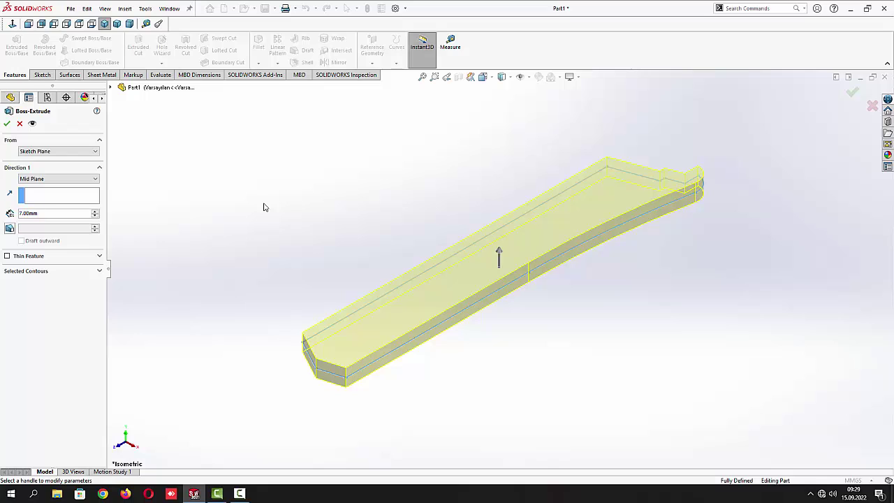
pyautogui.click(8, 123)
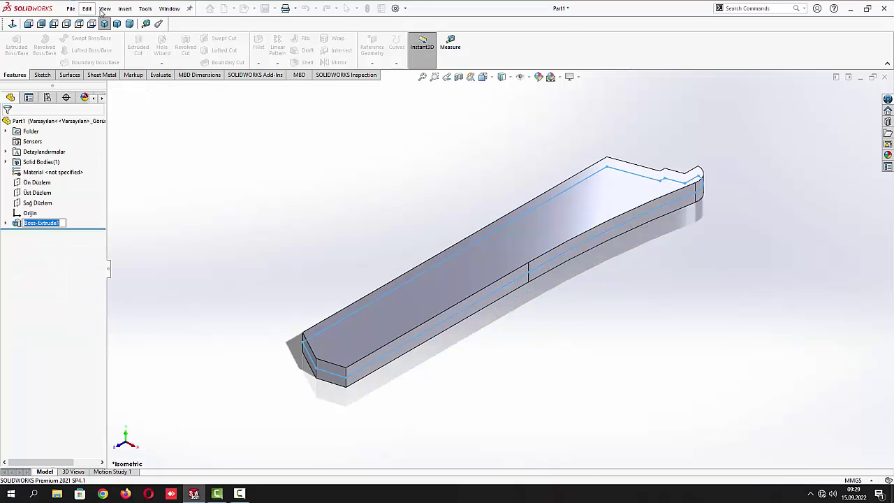
pyautogui.click(105, 8)
pyautogui.moveTo(147, 56)
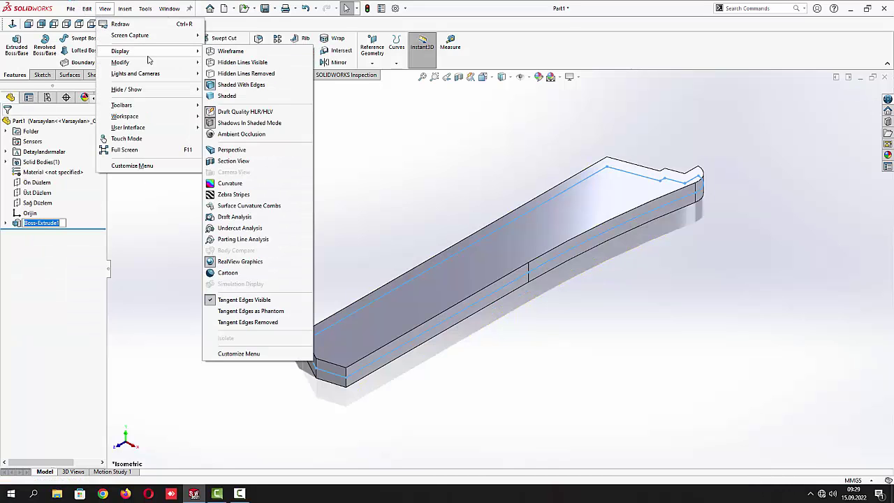
pyautogui.click(331, 224)
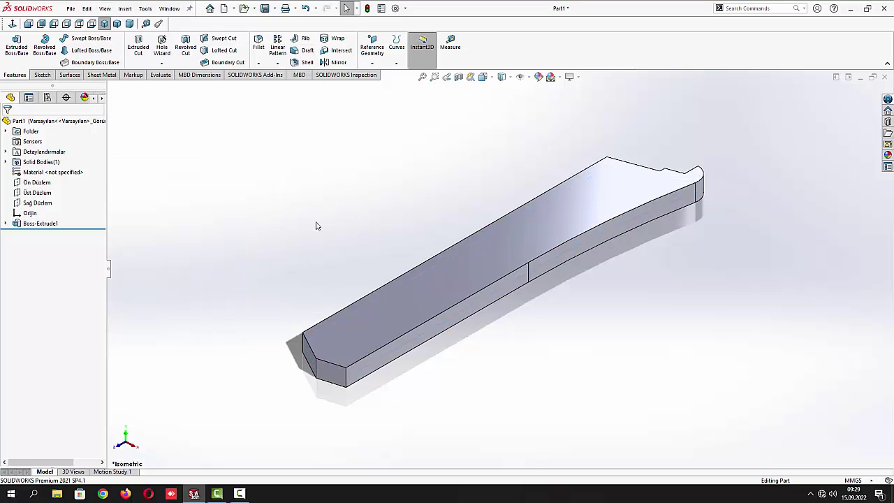
# Fillet the two short edges bounding the longer slanted face at the body's pointed end with a 1 mm radius
pyautogui.moveTo(357, 270); pyautogui.dragTo(401, 271, button='middle')
pyautogui.click(260, 42)
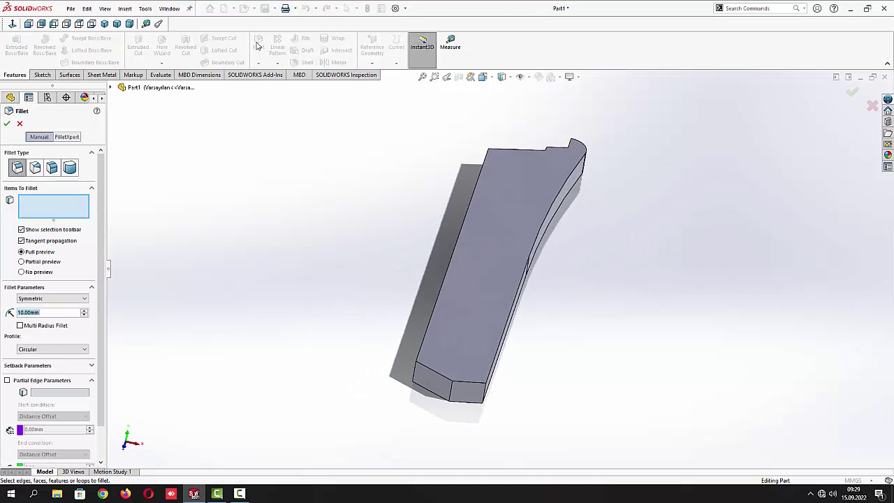
pyautogui.write('1')
pyautogui.press('Return')
pyautogui.click(414, 376)
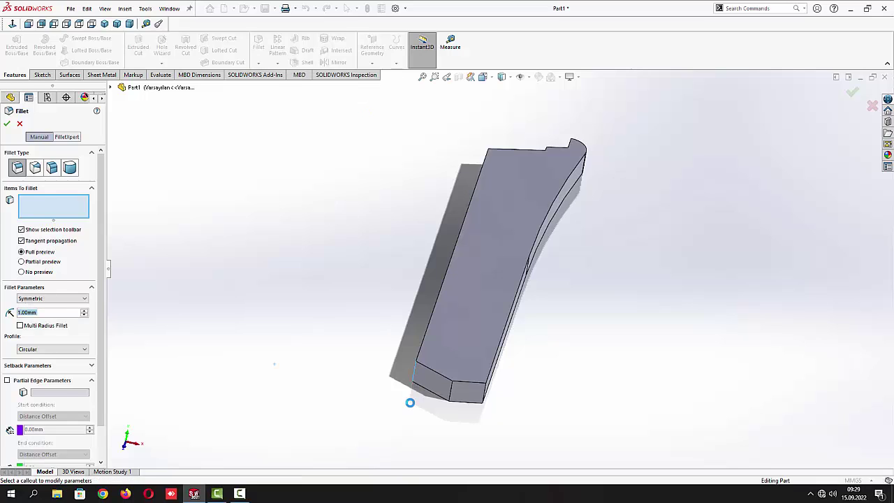
pyautogui.click(452, 392)
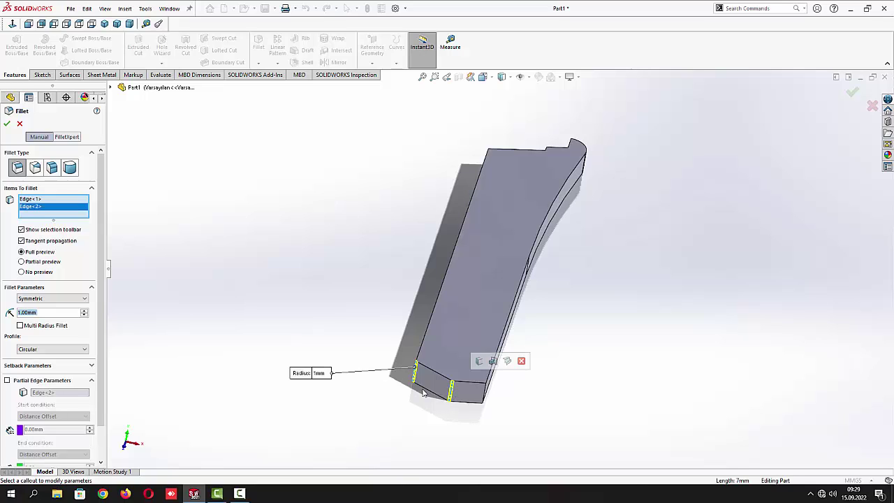
pyautogui.click(7, 123)
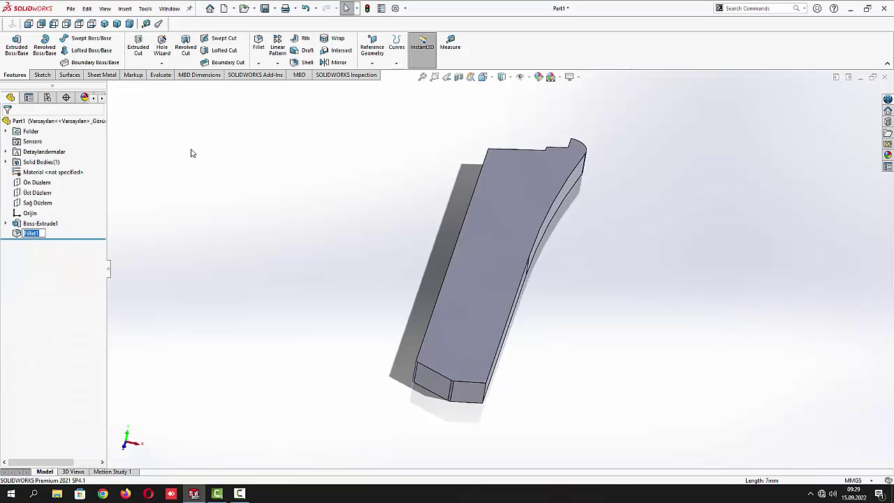
# Fillet the short edge between the long straight side and the sloped face at the stepped end with a 2 mm radius
pyautogui.moveTo(341, 265); pyautogui.dragTo(321, 249, button='middle')
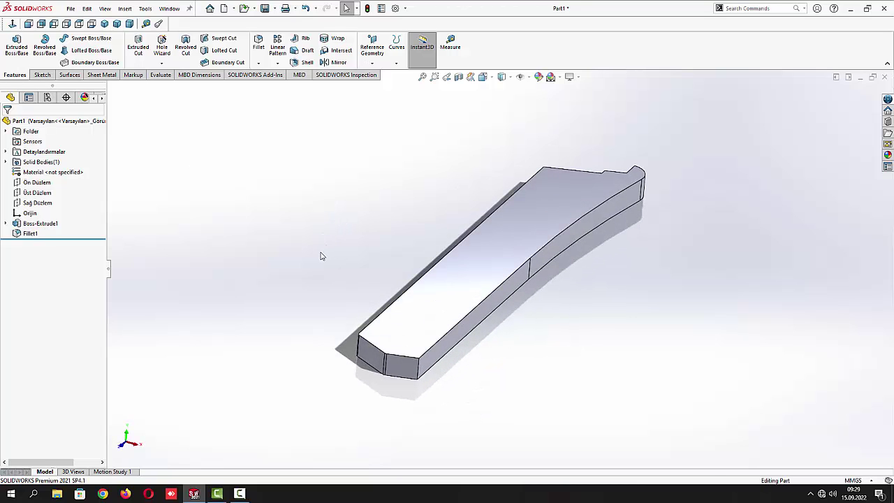
pyautogui.moveTo(320, 231); pyautogui.dragTo(401, 222, button='middle')
pyautogui.scroll(-5, 386, 150)
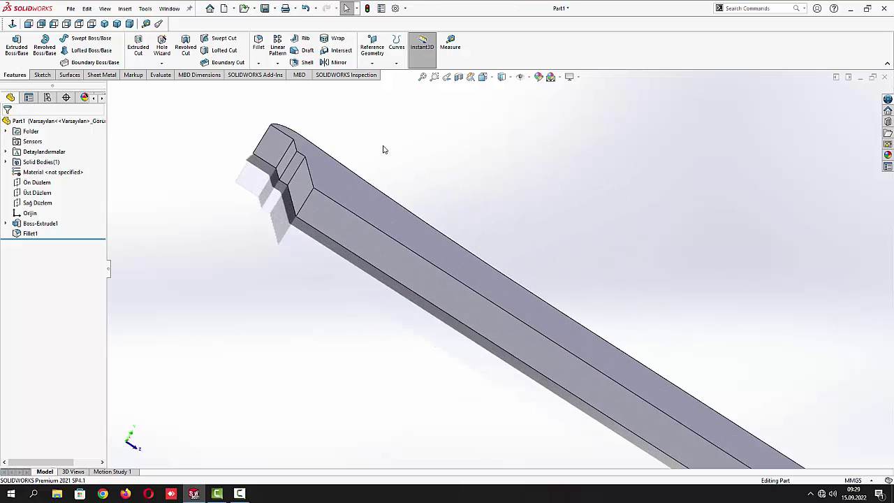
pyautogui.click(258, 43)
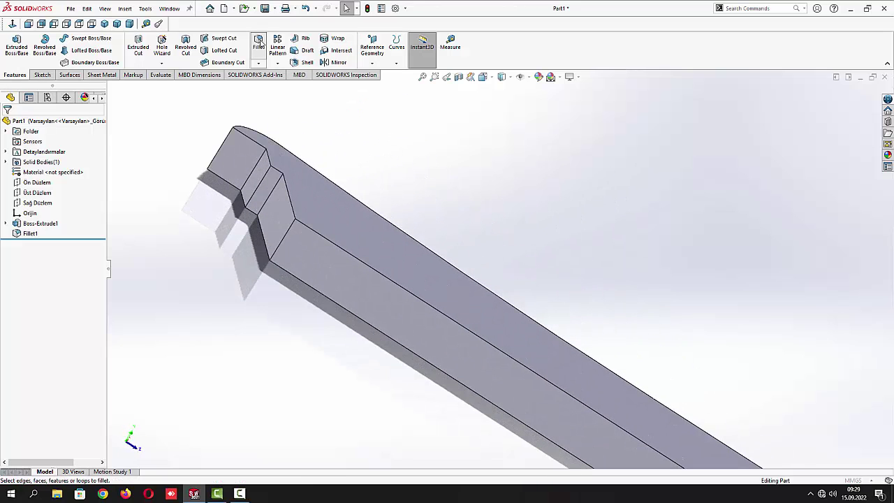
pyautogui.write('2')
pyautogui.press('Return')
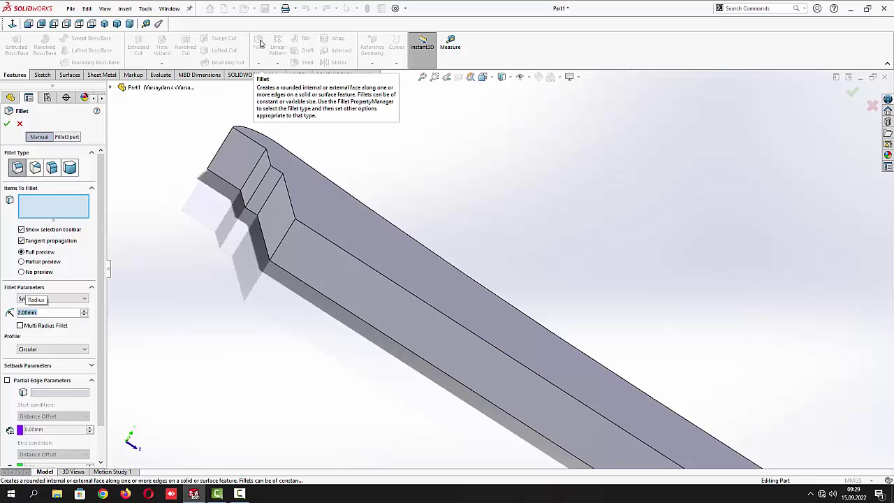
pyautogui.click(292, 226)
pyautogui.click(7, 124)
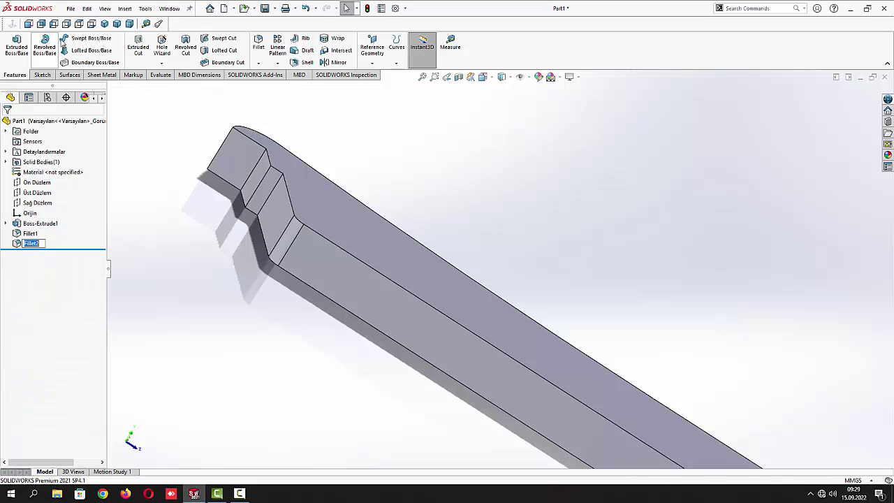
# Start a new sketch on the broad flat upper face of the extruded body
pyautogui.click(104, 23)
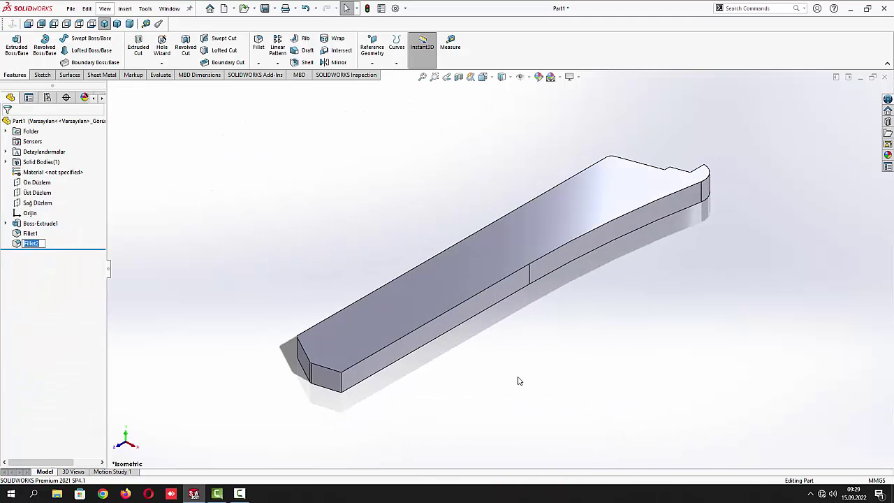
pyautogui.click(484, 261)
pyautogui.click(525, 242)
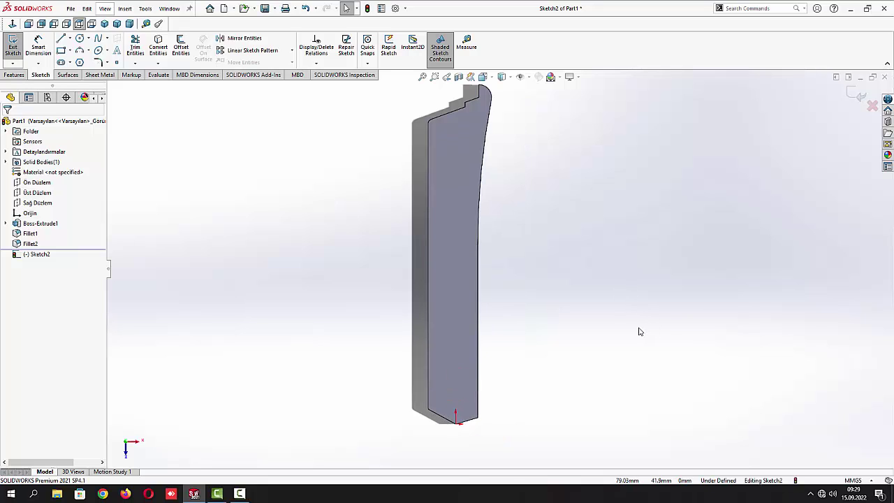
pyautogui.scroll(-5, 505, 105)
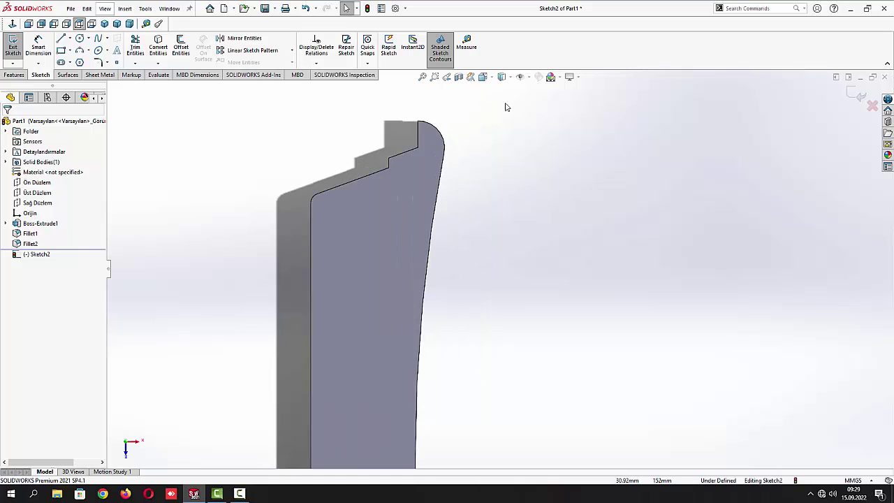
pyautogui.scroll(-2, 446, 208)
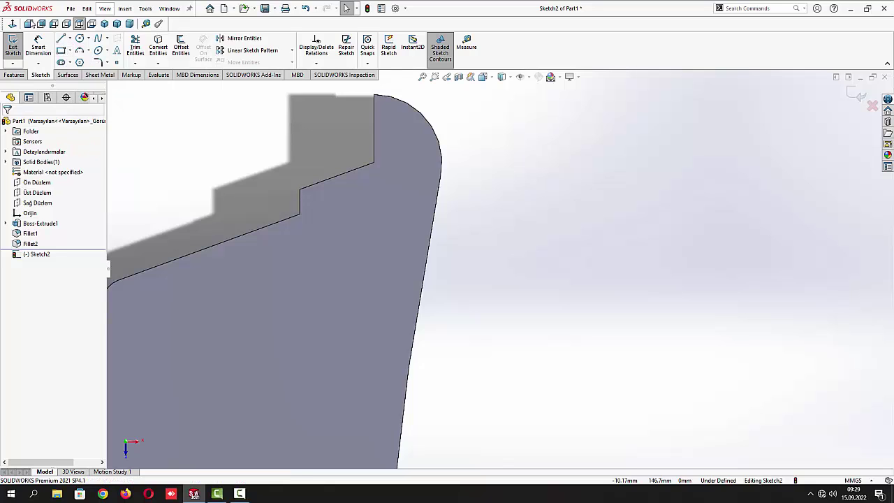
# Sketch a vertical line about 9.8 mm long inside the face, aligned below the inner corner of the rounded stepped end
pyautogui.click(60, 39)
pyautogui.click(301, 188)
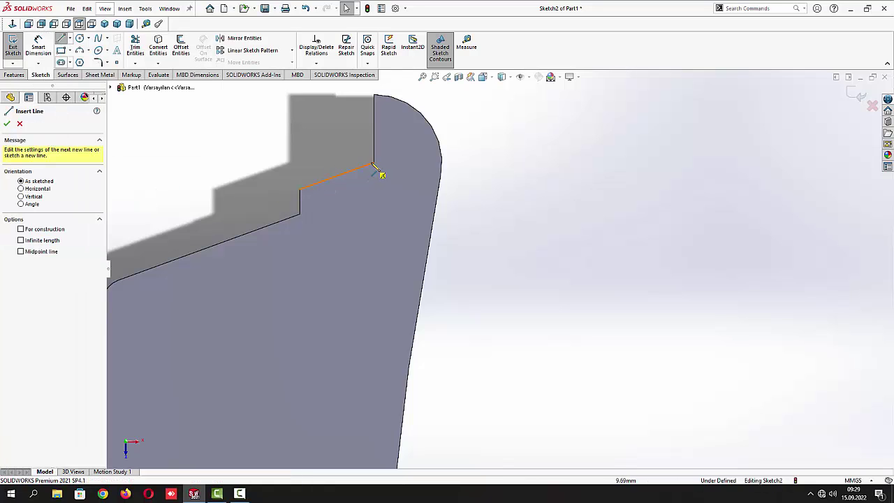
pyautogui.click(374, 163)
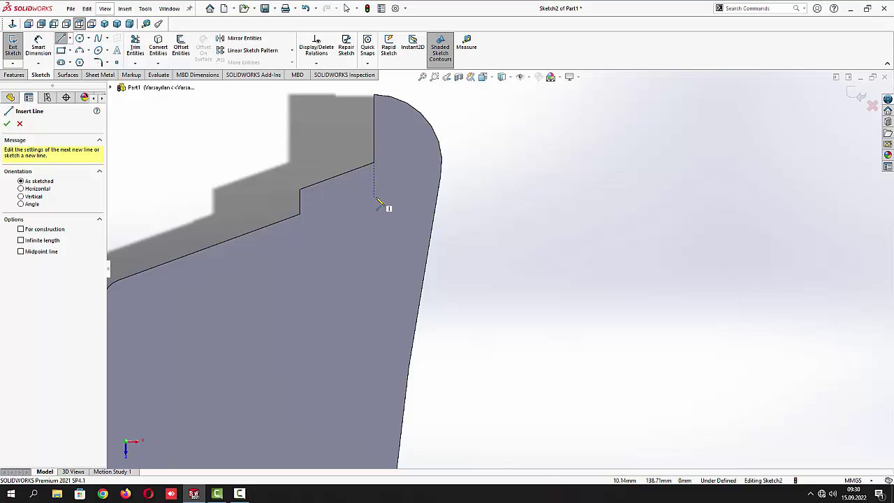
pyautogui.click(375, 197)
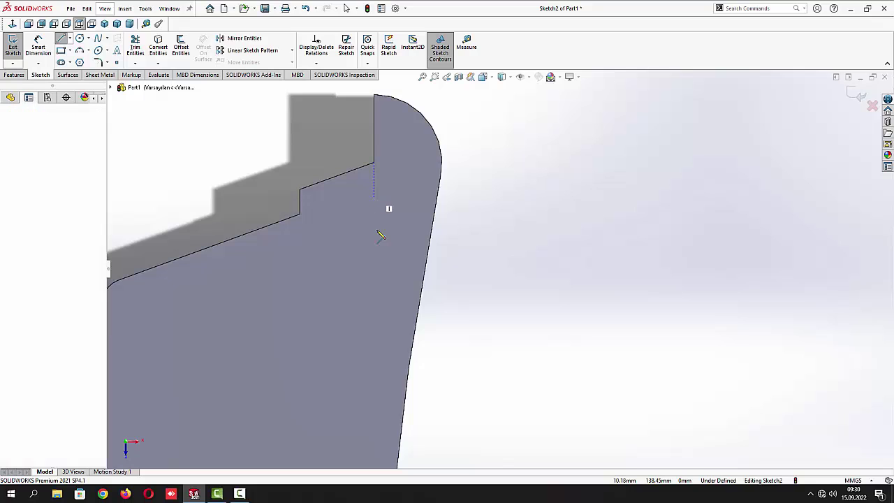
pyautogui.click(373, 319)
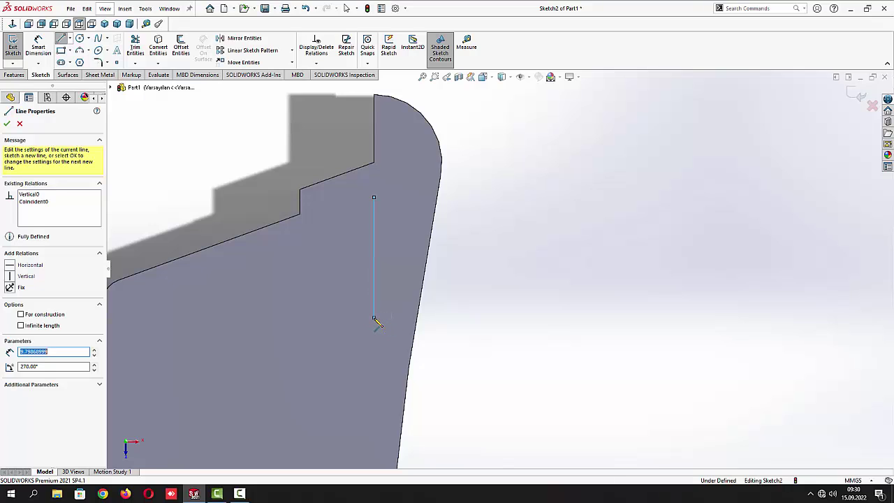
pyautogui.press('Escape')
pyautogui.press('Escape')
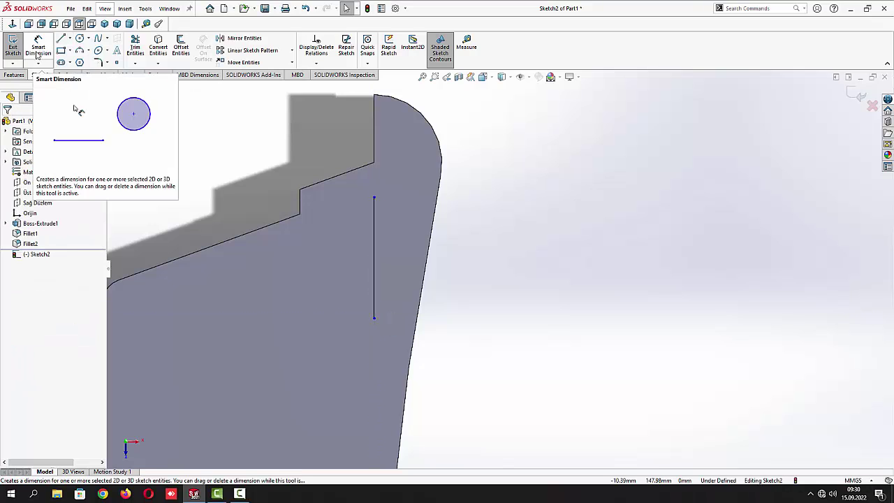
# Dimension the vertical line's length as 20.21 mm
pyautogui.click(37, 56)
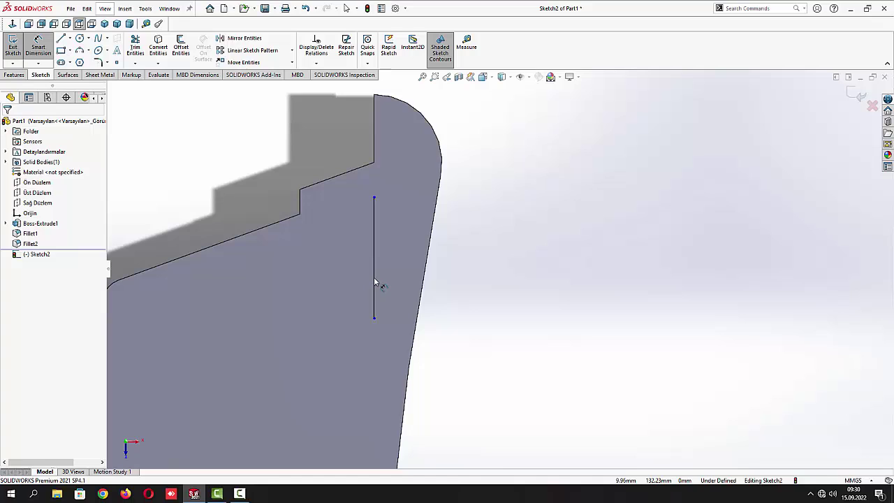
pyautogui.click(375, 283)
pyautogui.click(359, 304)
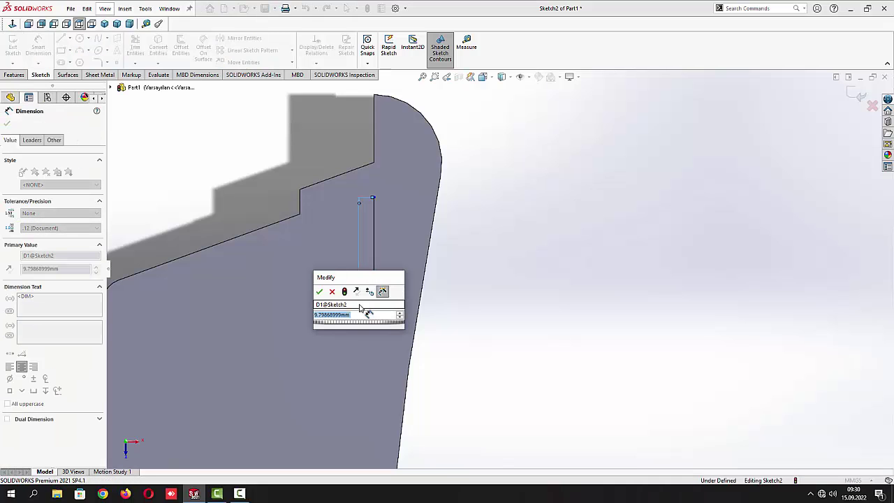
pyautogui.write('20,21')
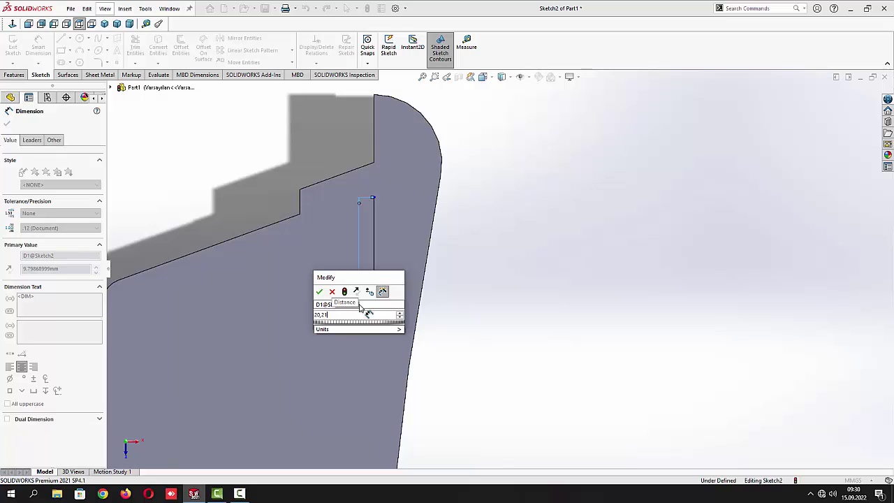
pyautogui.press('Return')
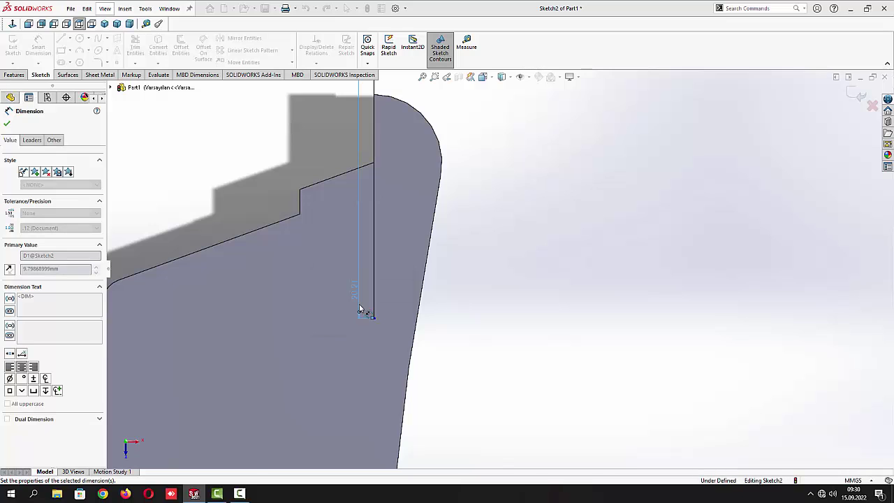
pyautogui.click(502, 299)
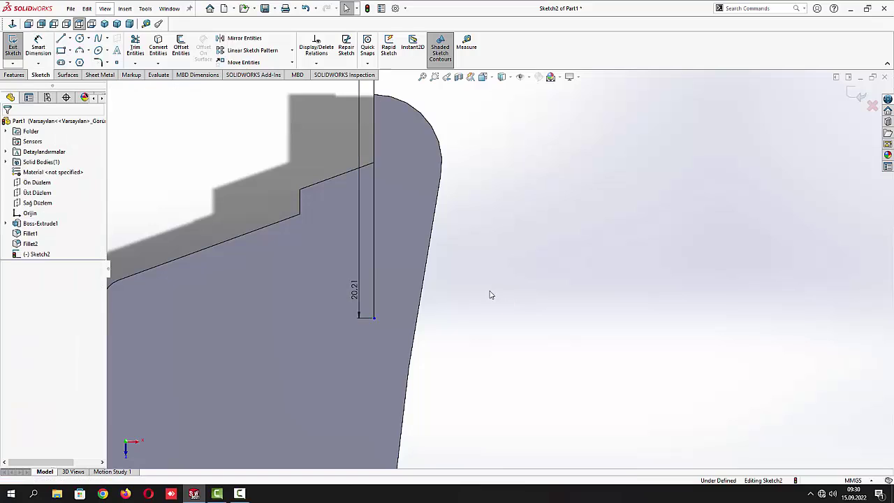
# Move the vertical line's upper endpoint down so that the whole line lies inside the body's face
pyautogui.scroll(2, 489, 293)
pyautogui.moveTo(413, 132)
pyautogui.mouseDown()
pyautogui.moveTo(419, 259)
pyautogui.moveTo(416, 251)
pyautogui.mouseUp()
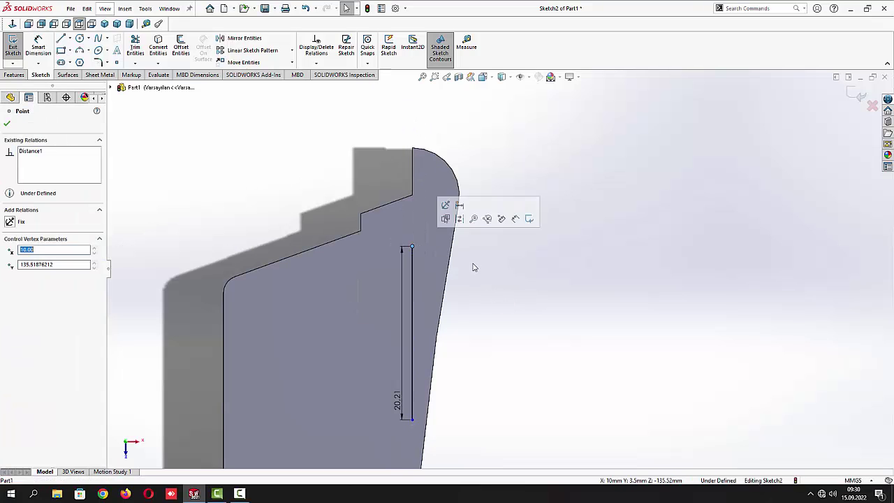
pyautogui.click(531, 285)
pyautogui.scroll(2, 513, 288)
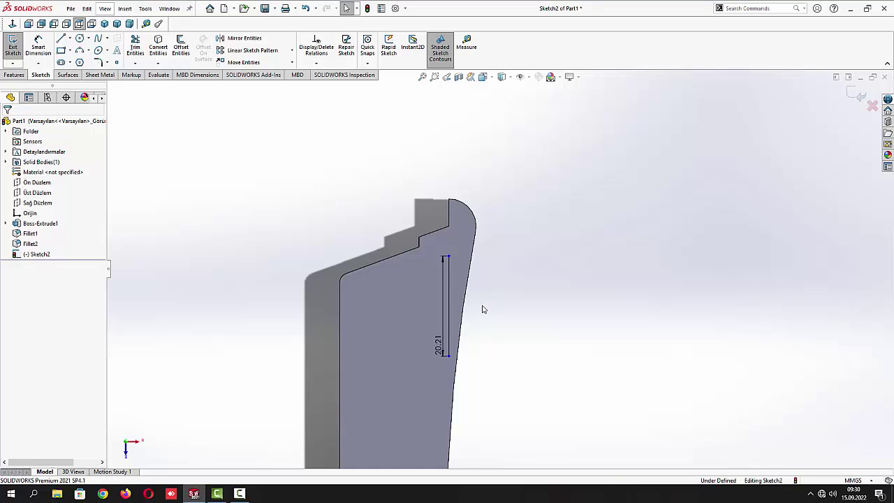
# Offset the body's long curved side edge 3.5 mm inward and exit the sketch
pyautogui.click(181, 48)
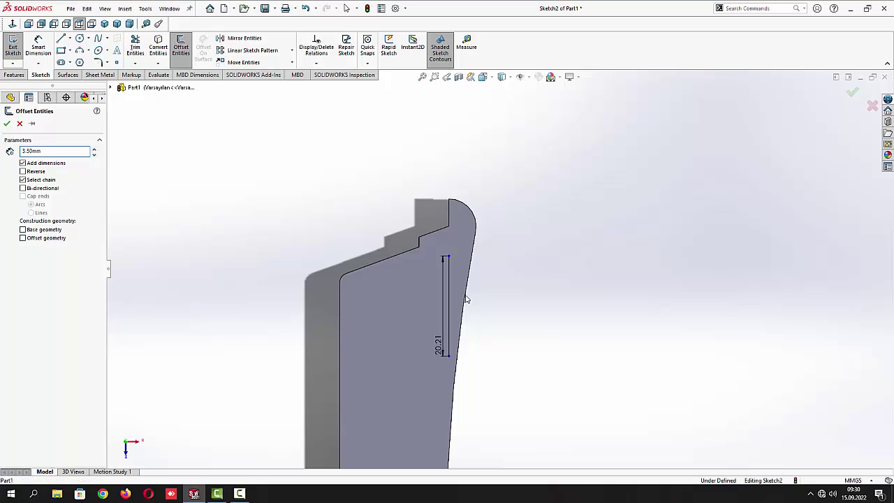
pyautogui.click(466, 299)
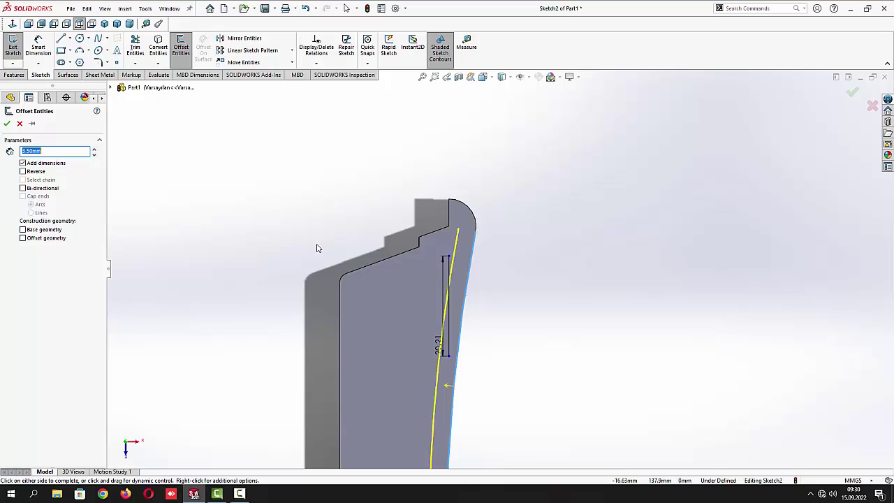
pyautogui.click(6, 124)
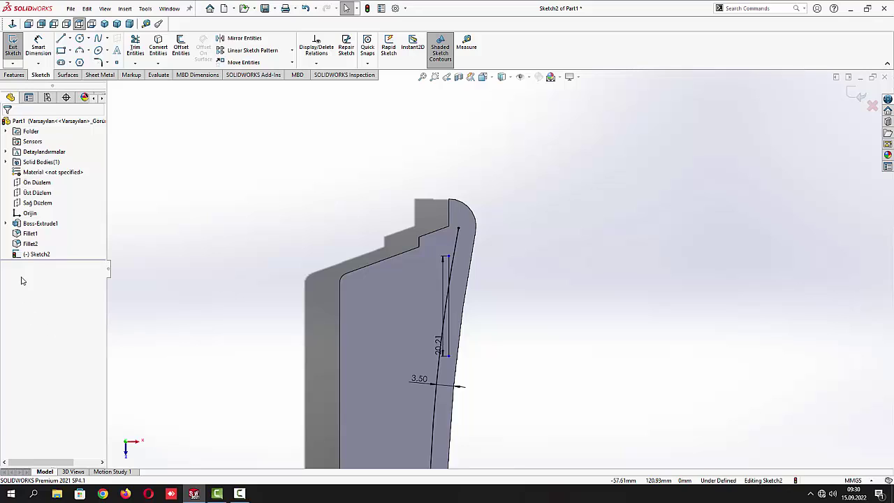
pyautogui.click(12, 46)
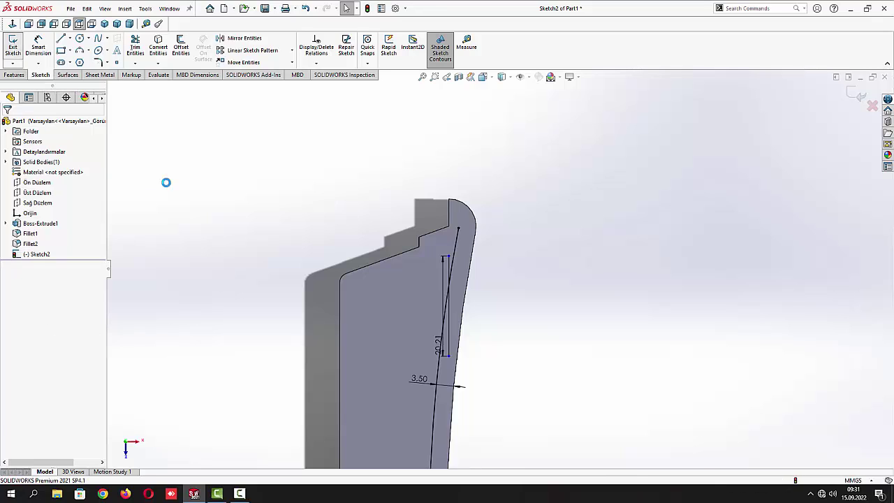
pyautogui.click(215, 195)
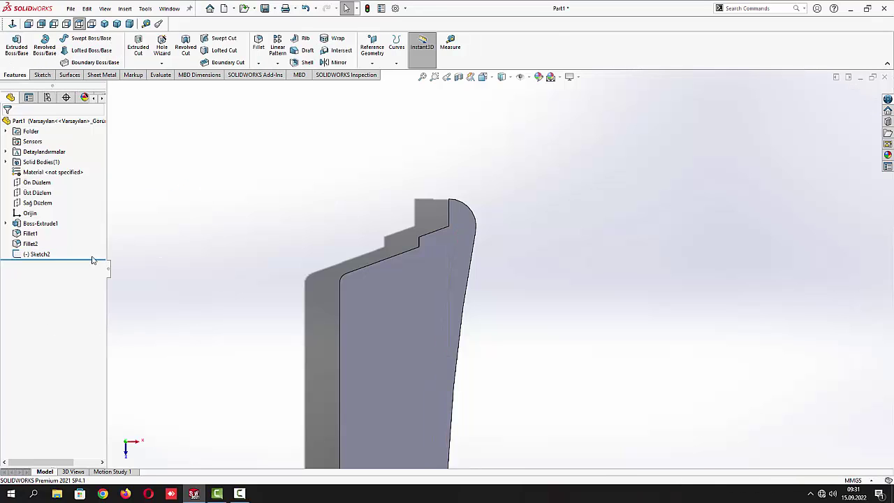
# Edit Boss-Extrude1's profile sketch, set the rounded end's arc radius to 13 mm, and exit the sketch
pyautogui.click(6, 224)
pyautogui.click(46, 234)
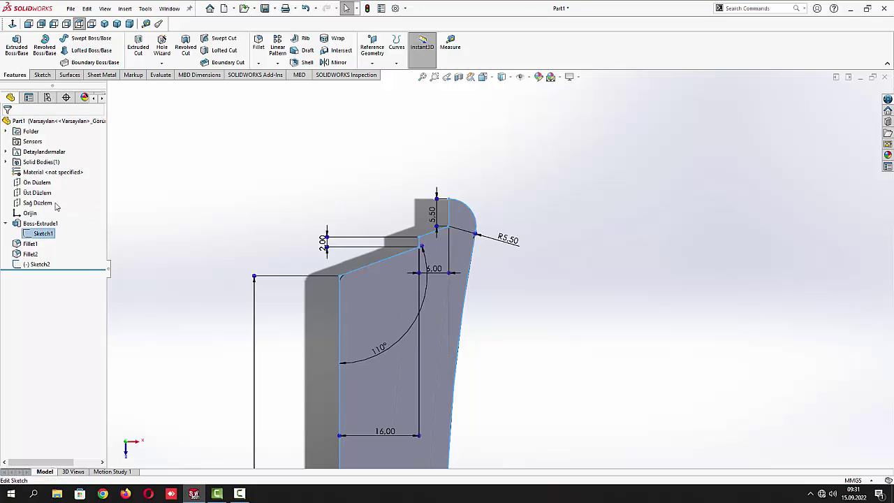
pyautogui.click(55, 204)
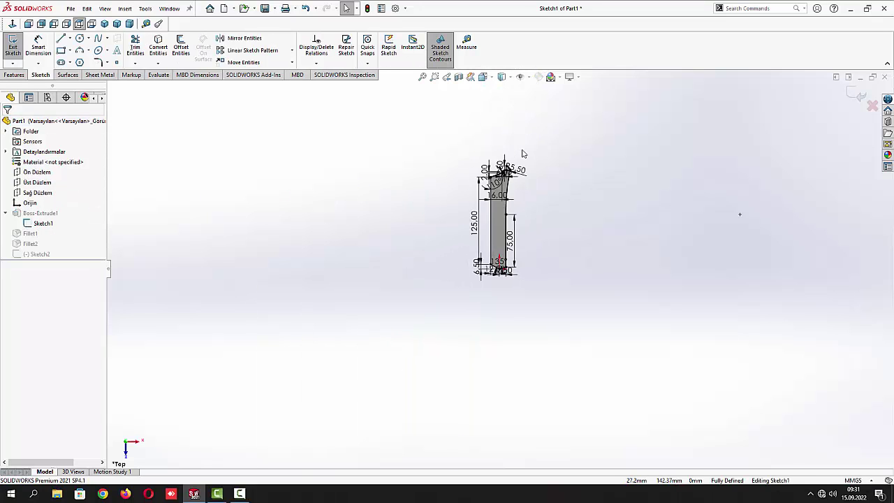
pyautogui.scroll(-10, 517, 171)
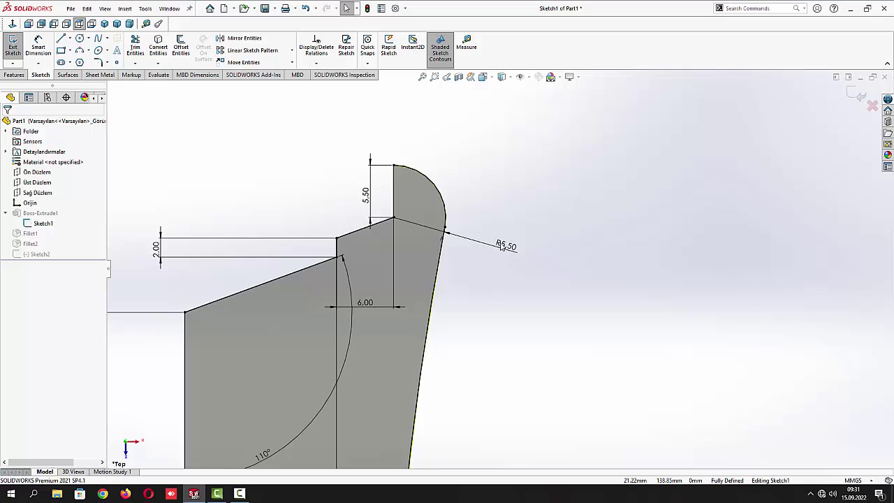
pyautogui.doubleClick(502, 246)
pyautogui.write('1')
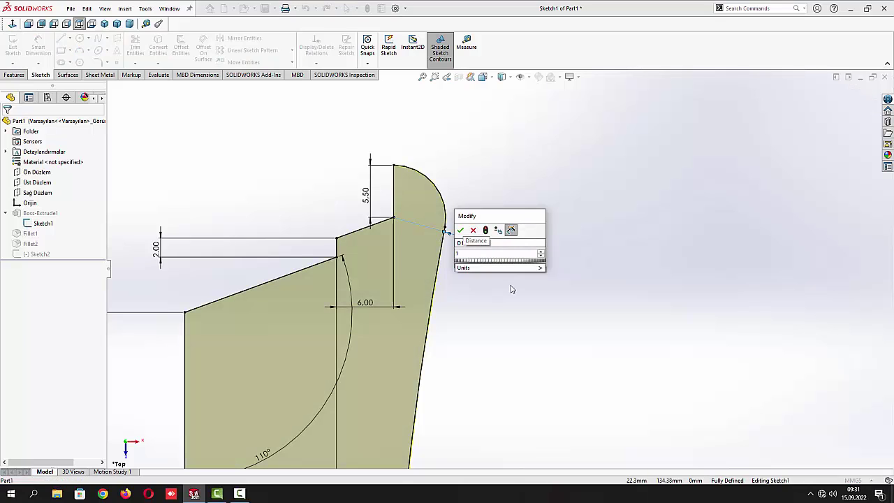
pyautogui.write('3')
pyautogui.press('Return')
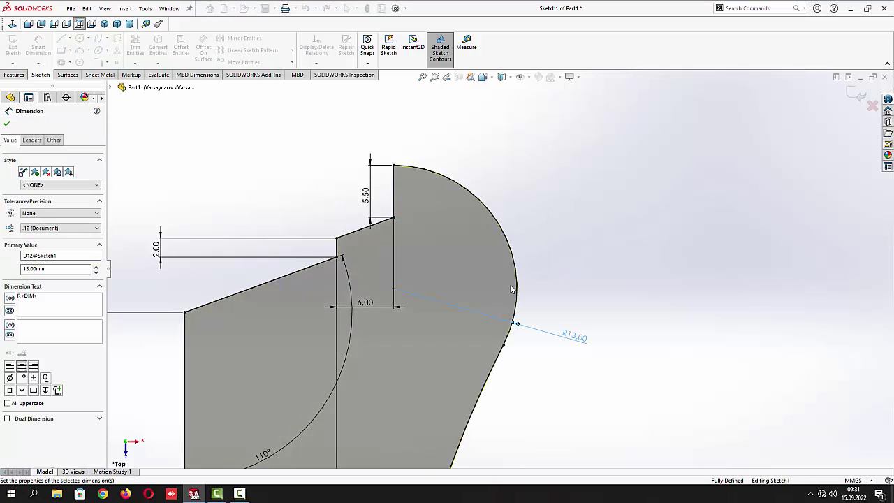
pyautogui.click(7, 124)
pyautogui.click(12, 45)
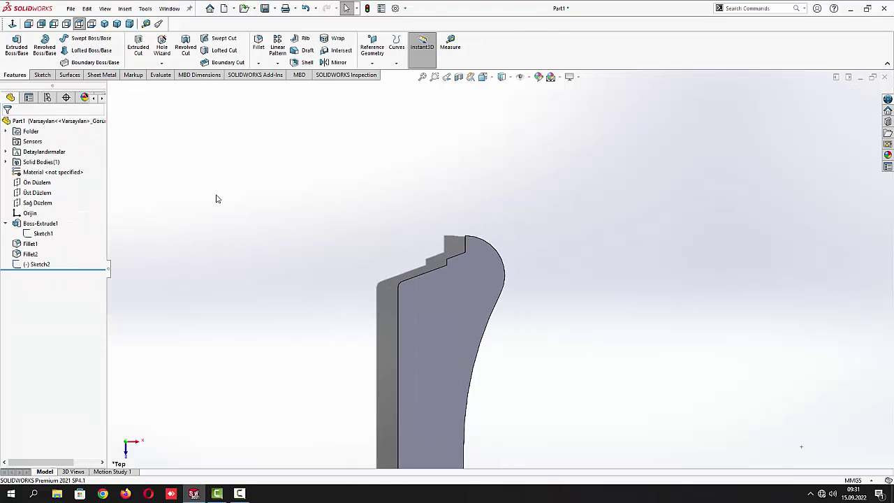
# Reopen Sketch2 and draw a three-point arc of about 4.9 mm radius from the vertical line's upper endpoint toward the rounded end
pyautogui.click(41, 265)
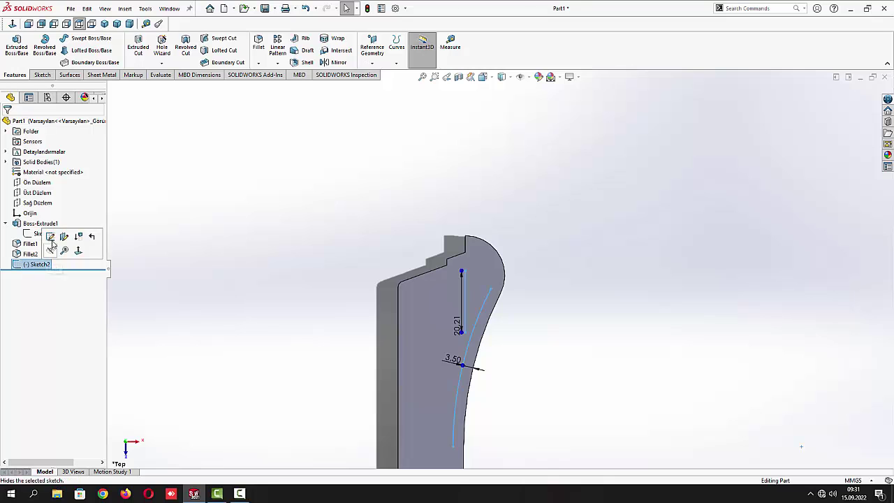
pyautogui.click(63, 241)
pyautogui.scroll(-5, 546, 131)
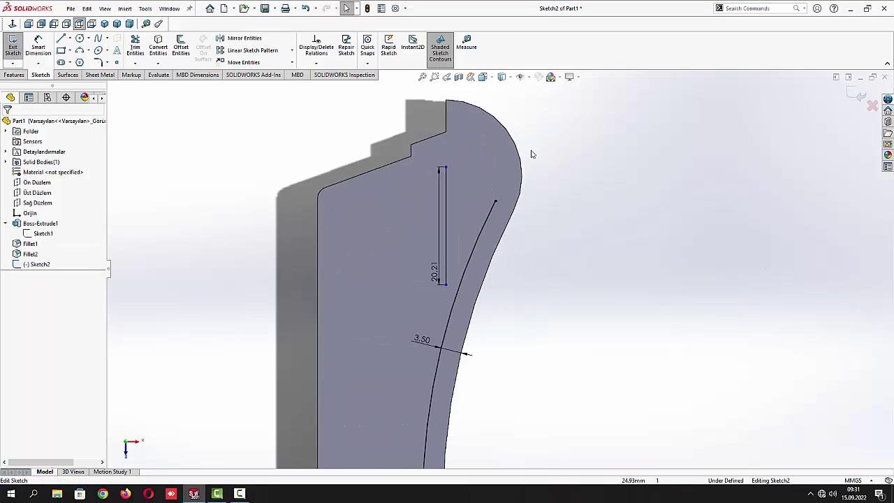
pyautogui.click(79, 51)
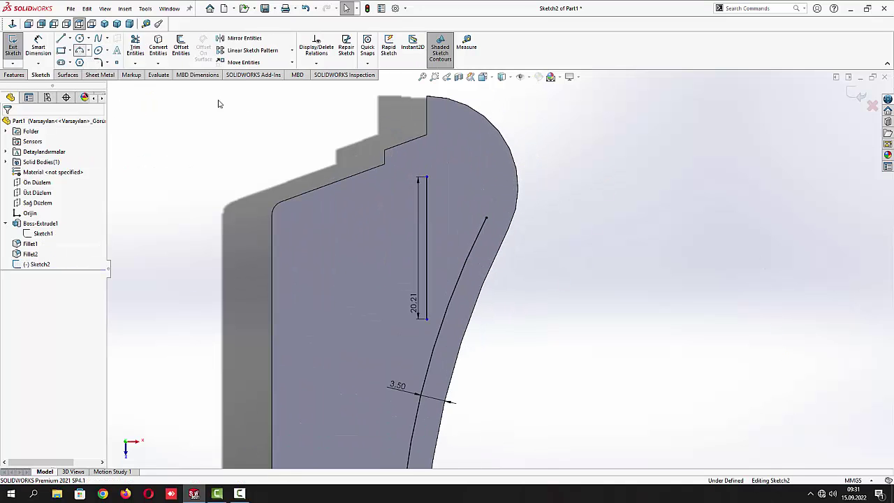
pyautogui.click(427, 177)
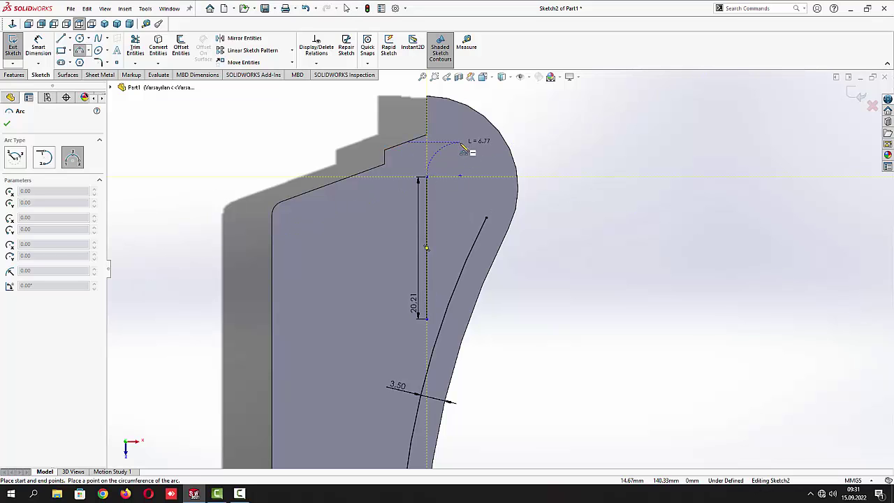
pyautogui.click(459, 144)
pyautogui.click(460, 163)
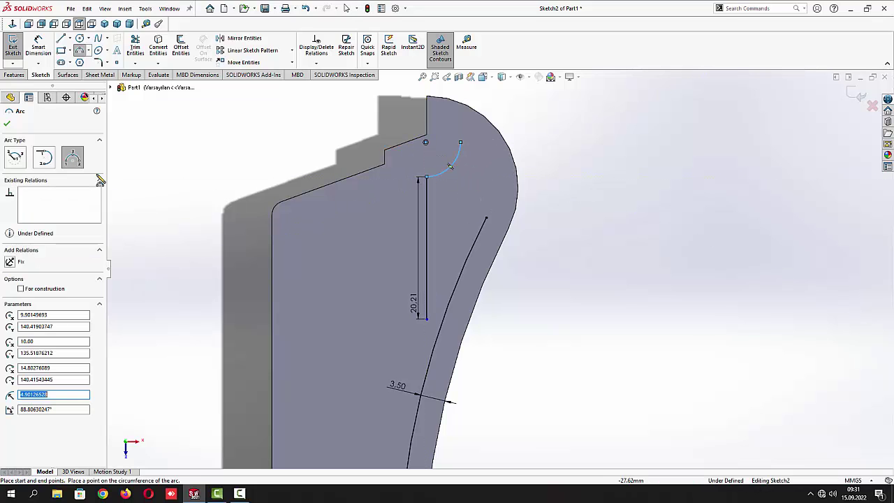
pyautogui.click(7, 122)
# Dimension the three-point arc above the vertical line and set its radius to 5 mm
pyautogui.click(40, 51)
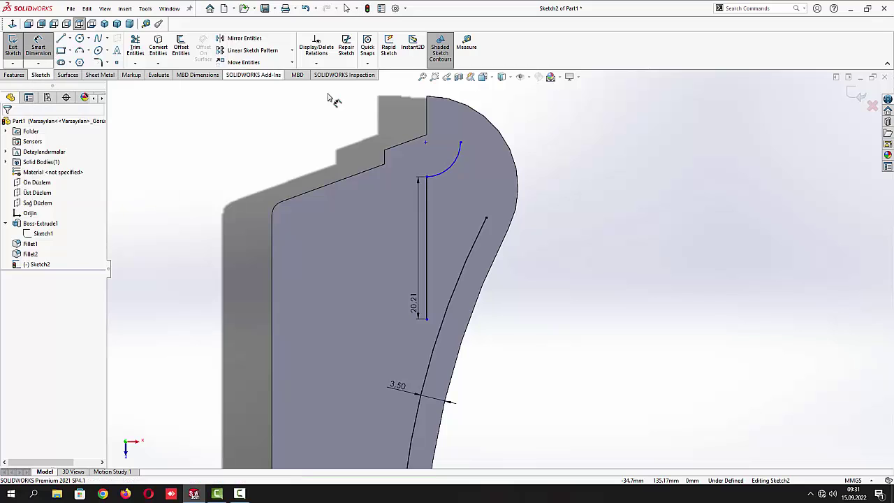
pyautogui.click(454, 166)
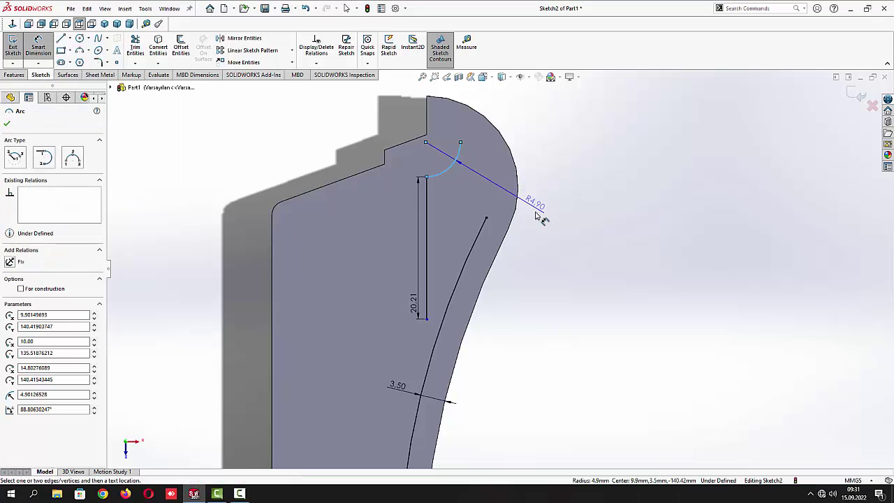
pyautogui.click(536, 208)
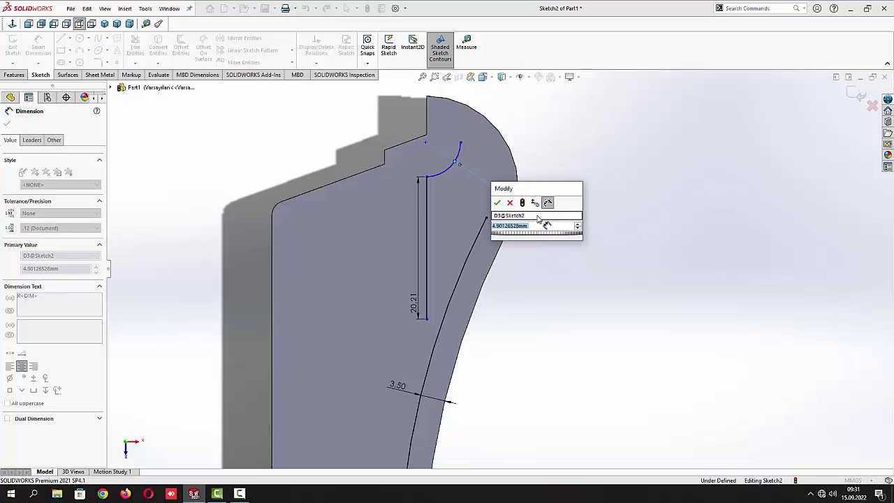
pyautogui.write('5')
pyautogui.press('Return')
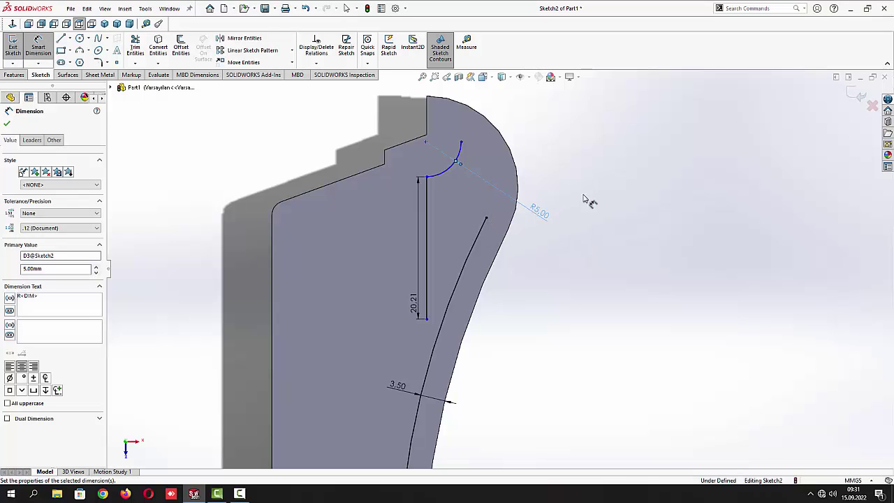
pyautogui.click(591, 189)
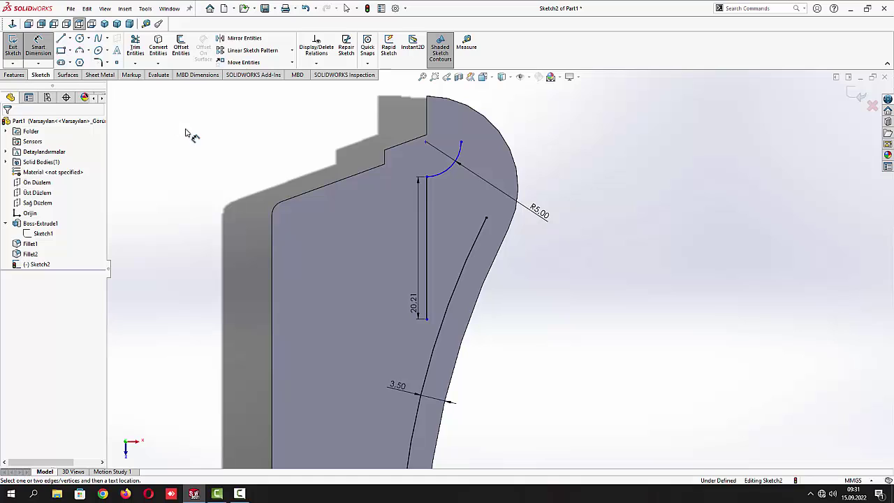
pyautogui.click(460, 143)
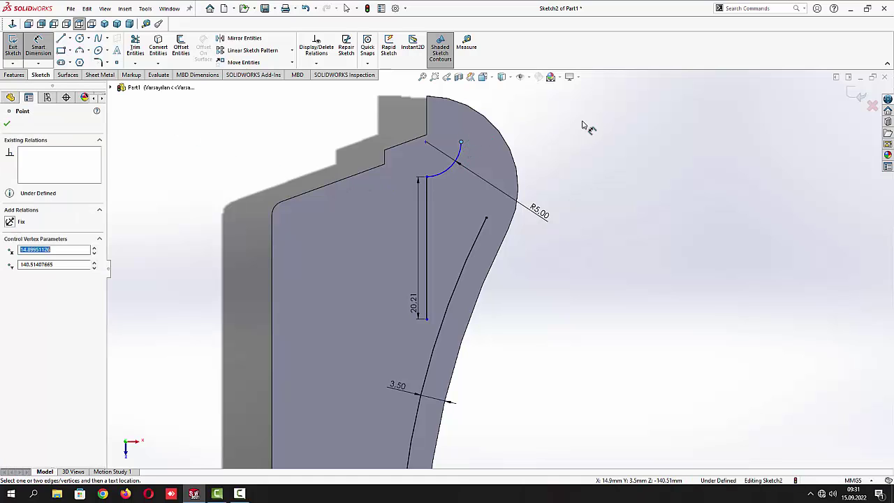
pyautogui.press('Escape')
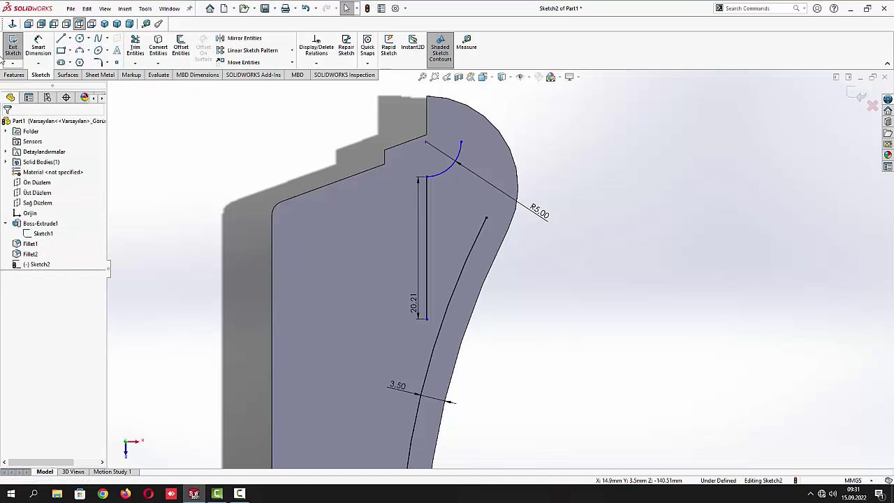
# Draw a vertical line about 2.9 mm long upward from the free end of the 5 mm arc
pyautogui.click(61, 38)
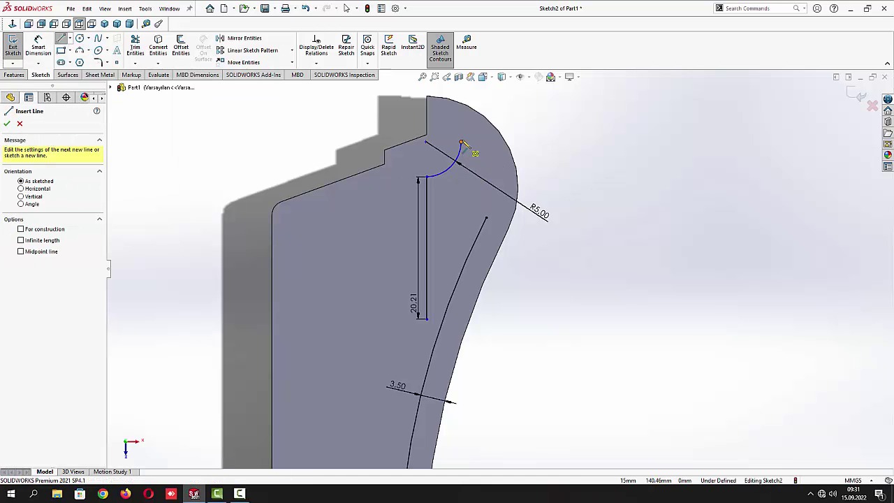
pyautogui.moveTo(460, 143); pyautogui.dragTo(460, 121)
pyautogui.press('Escape')
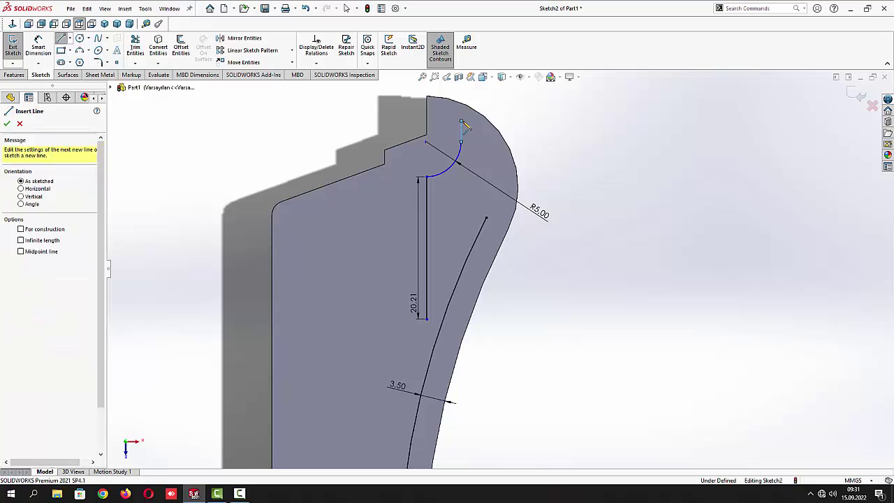
pyautogui.press('Escape')
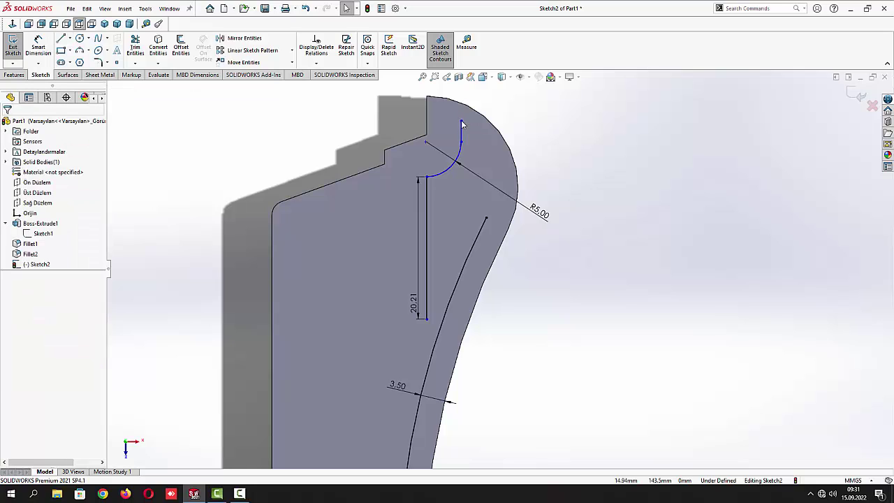
# Dimension the short vertical line above the arc and set its length to 3 mm
pyautogui.click(43, 47)
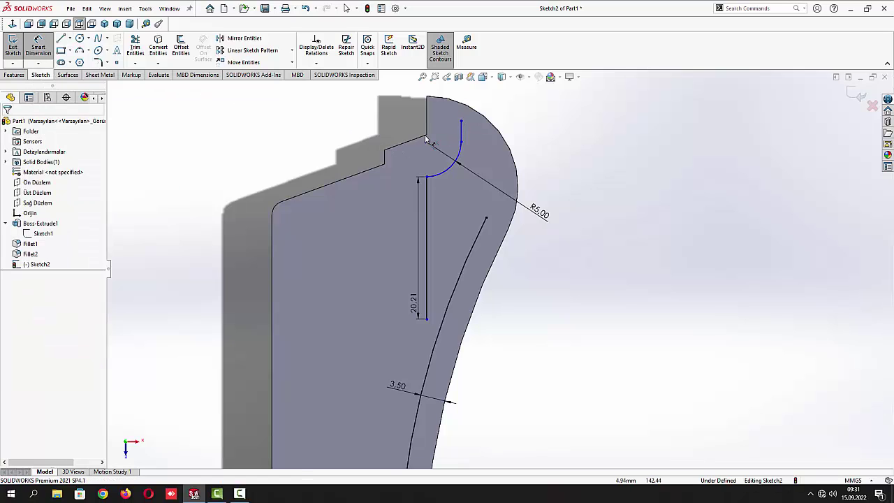
pyautogui.click(462, 132)
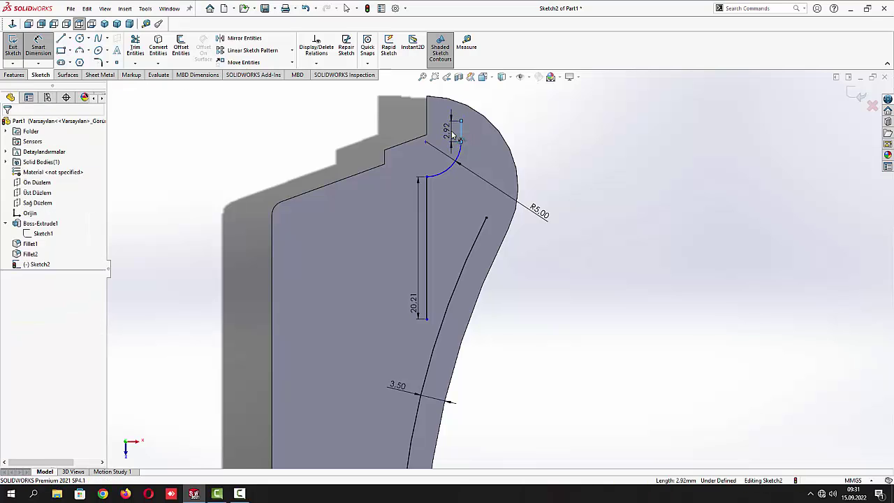
pyautogui.click(455, 139)
pyautogui.write('3')
pyautogui.press('Return')
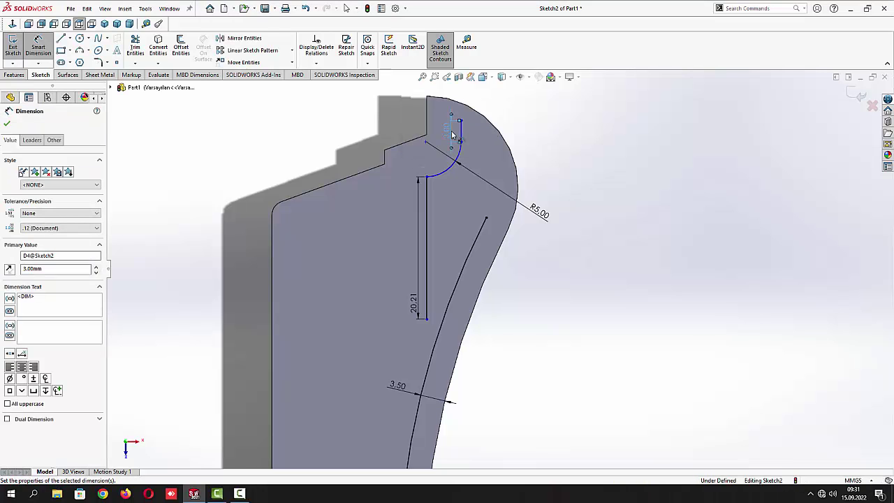
pyautogui.press('Escape')
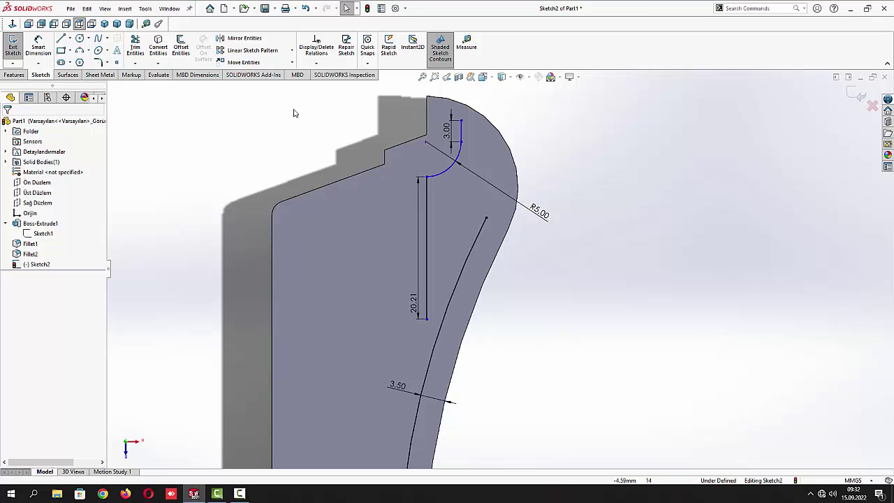
# Draw a three-point arc of about 9.5 mm radius from the short line's upper endpoint to the offset curve's upper endpoint, bulging toward the rounded edge
pyautogui.click(81, 52)
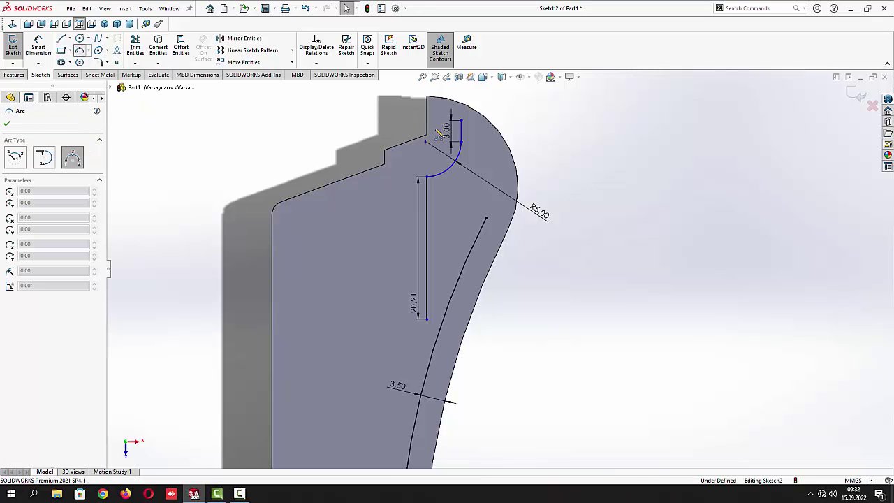
pyautogui.click(461, 130)
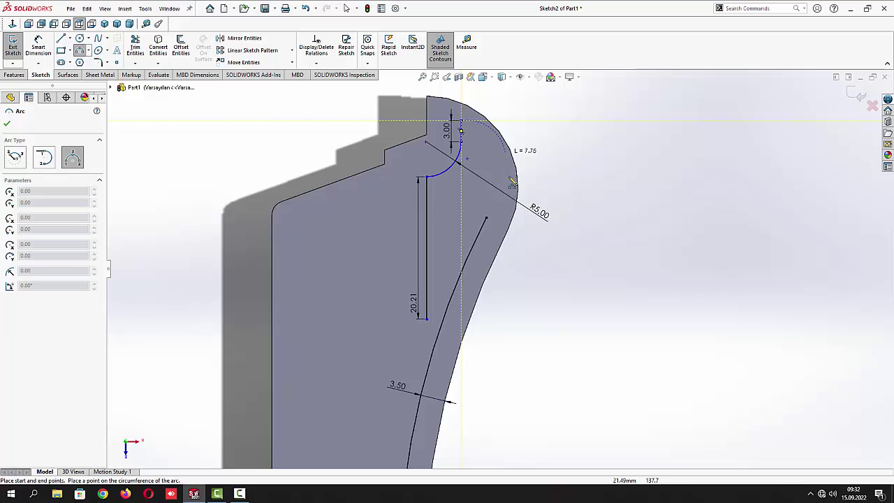
pyautogui.click(487, 219)
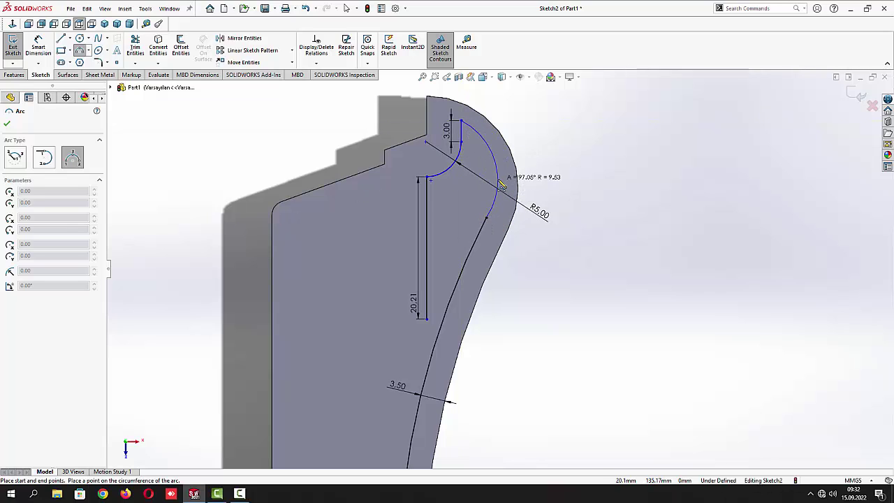
pyautogui.click(501, 184)
pyautogui.press('Escape')
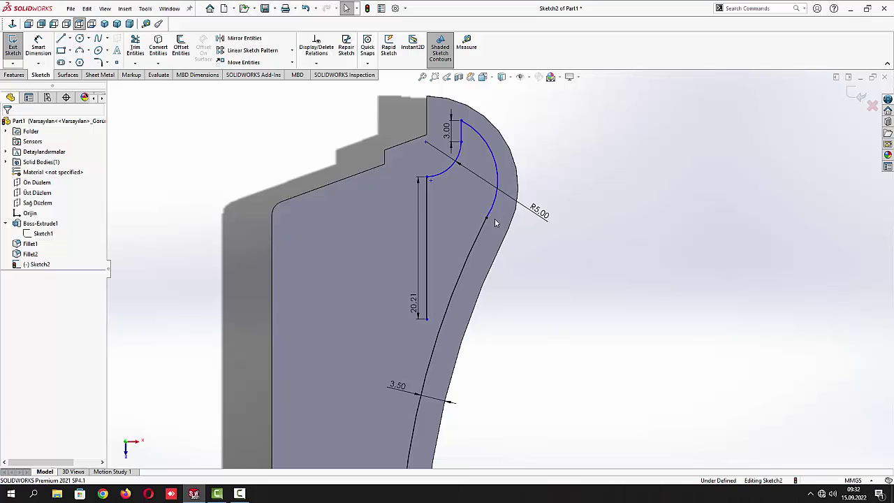
# Add a tangent relation between the large inner arc and the offset curve
pyautogui.click(492, 213)
pyautogui.keyDown('ctrl'); pyautogui.click(427, 396); pyautogui.keyUp('ctrl')
pyautogui.click(521, 189)
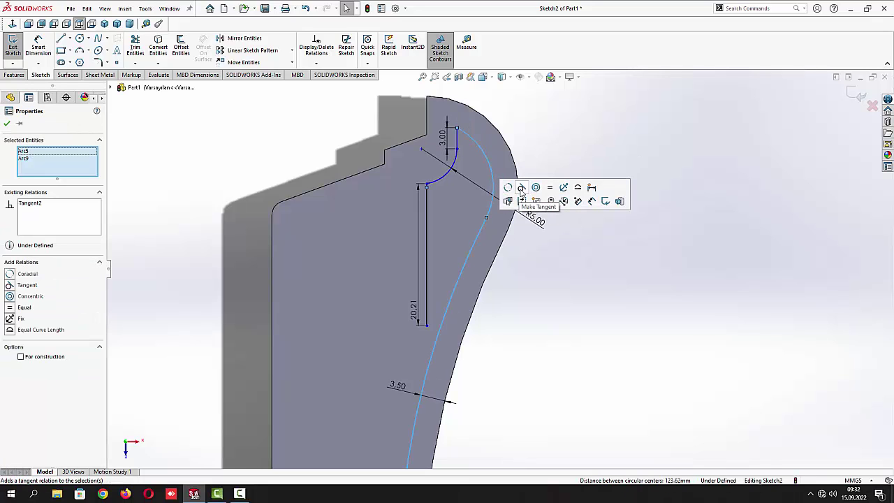
pyautogui.click(7, 124)
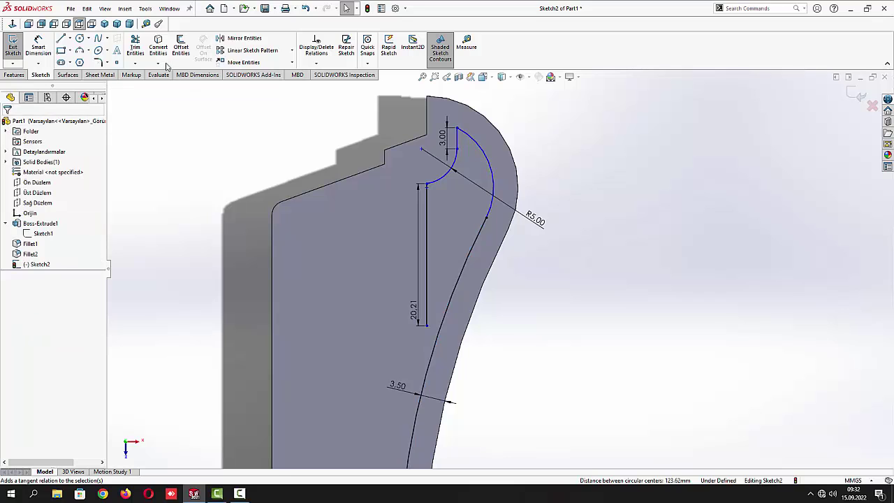
# Draw a small downward-bulging three-point arc of about 1 mm radius from the long vertical line's lower endpoint to the offset curve
pyautogui.click(80, 52)
pyautogui.scroll(5, 447, 322)
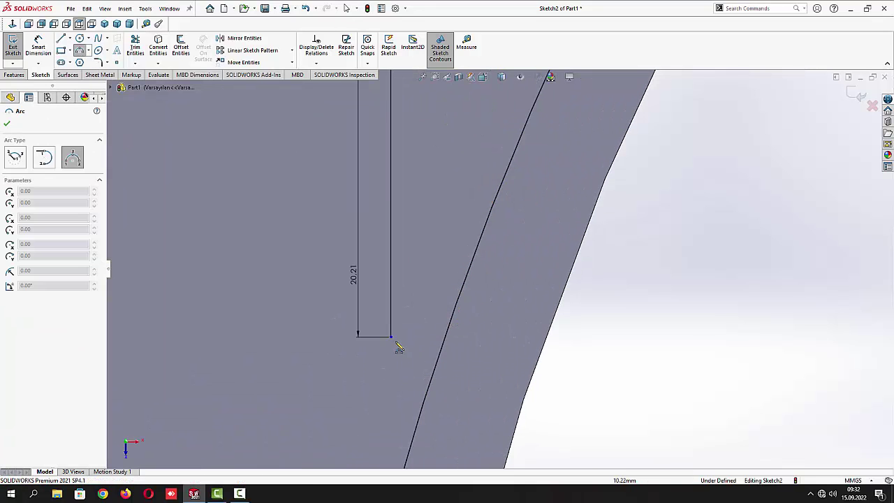
pyautogui.click(391, 339)
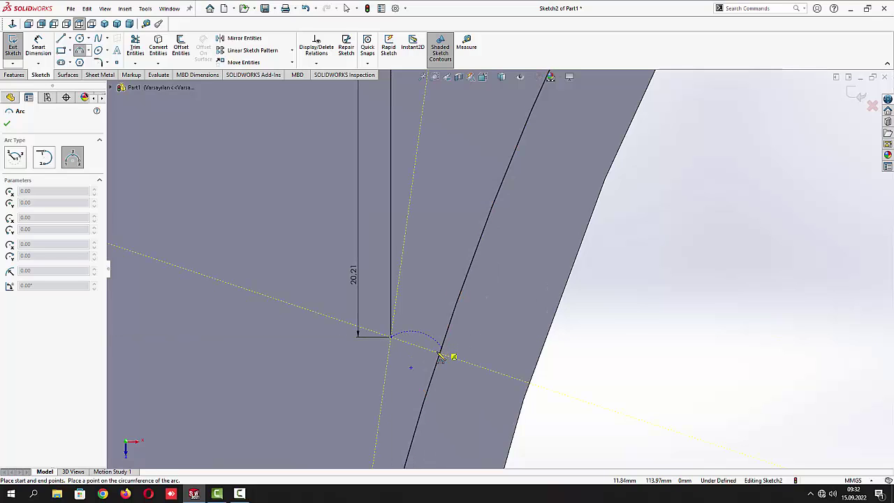
pyautogui.click(440, 348)
pyautogui.click(418, 360)
pyautogui.press('Escape')
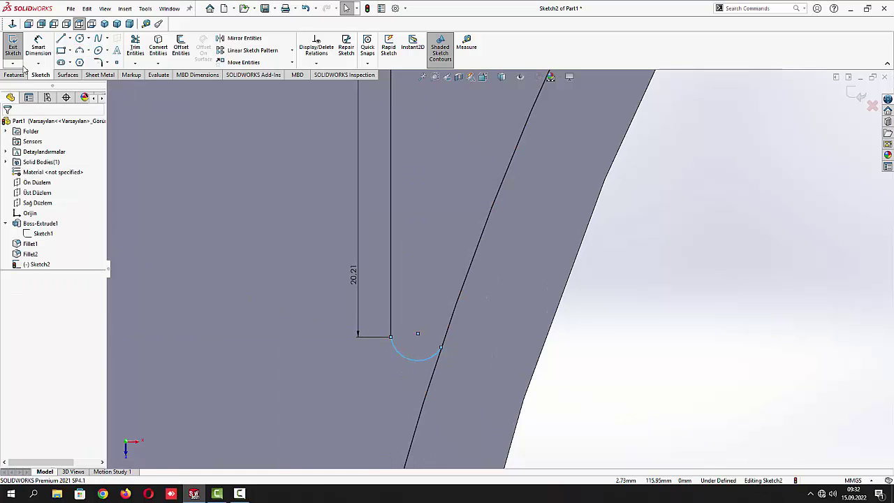
# Dimension the small lower arc and set its radius to 1 mm
pyautogui.click(39, 46)
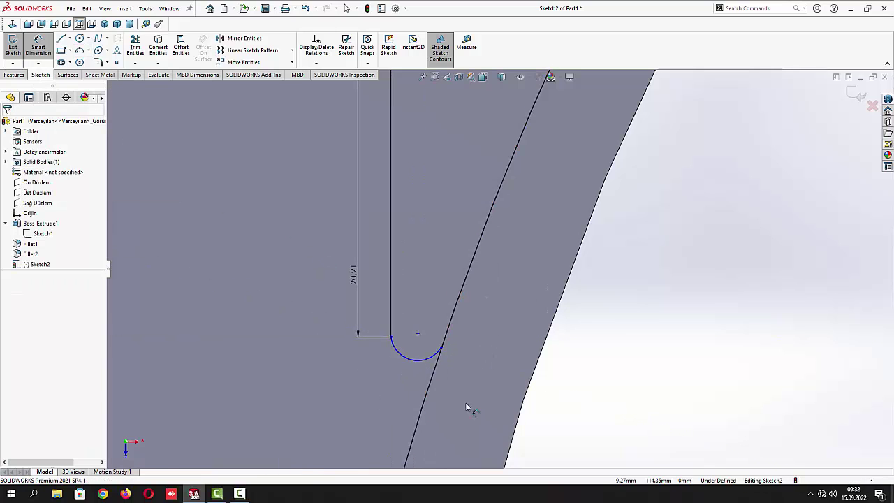
pyautogui.click(414, 362)
pyautogui.click(366, 377)
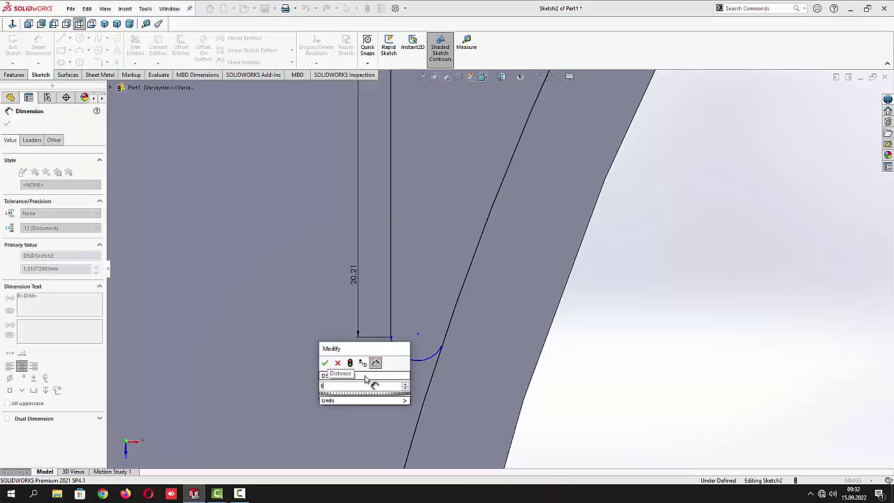
pyautogui.write('1')
pyautogui.press('Return')
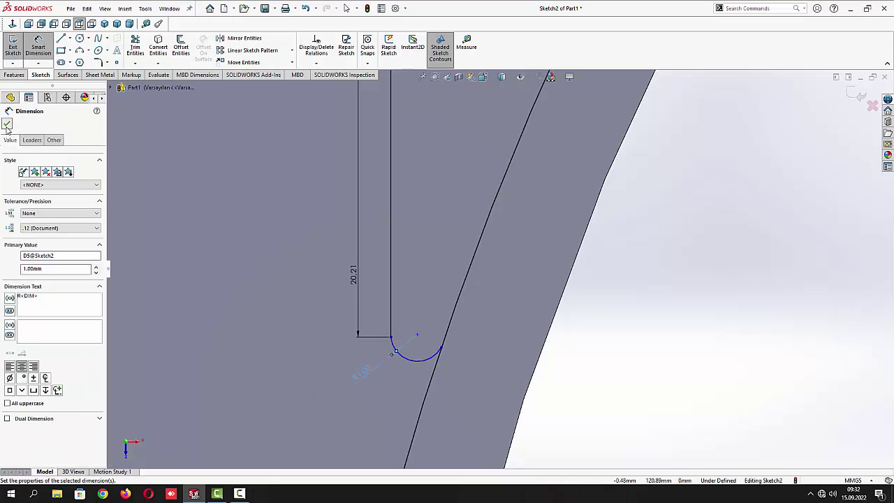
pyautogui.click(7, 124)
# Make the small lower arc tangent to both the long vertical line and the offset curve
pyautogui.click(392, 325)
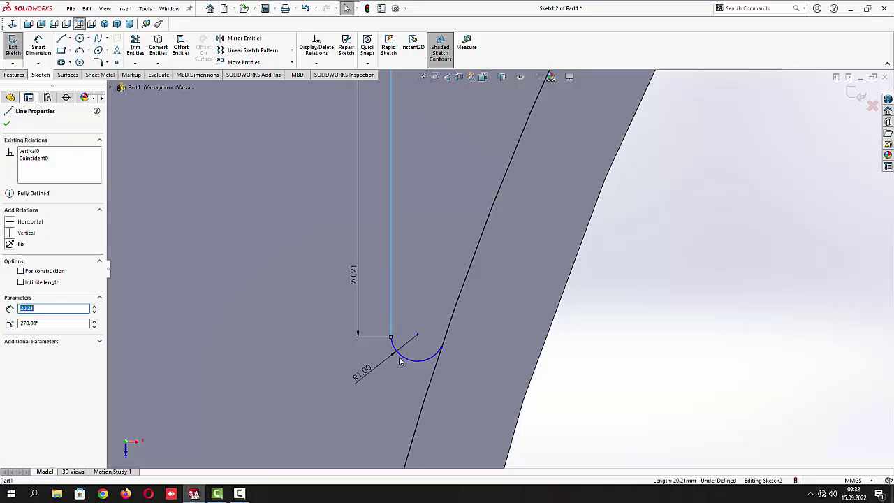
pyautogui.keyDown('ctrl'); pyautogui.click(401, 357); pyautogui.keyUp('ctrl')
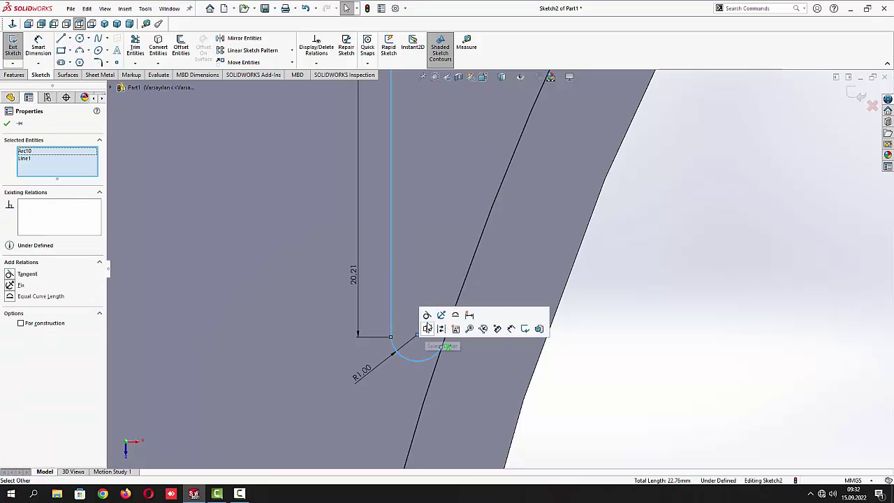
pyautogui.click(427, 315)
pyautogui.click(7, 124)
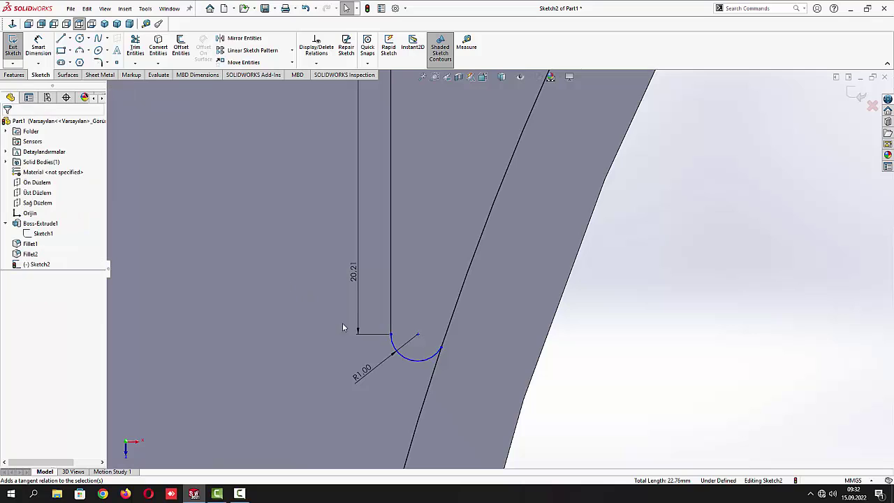
pyautogui.click(437, 357)
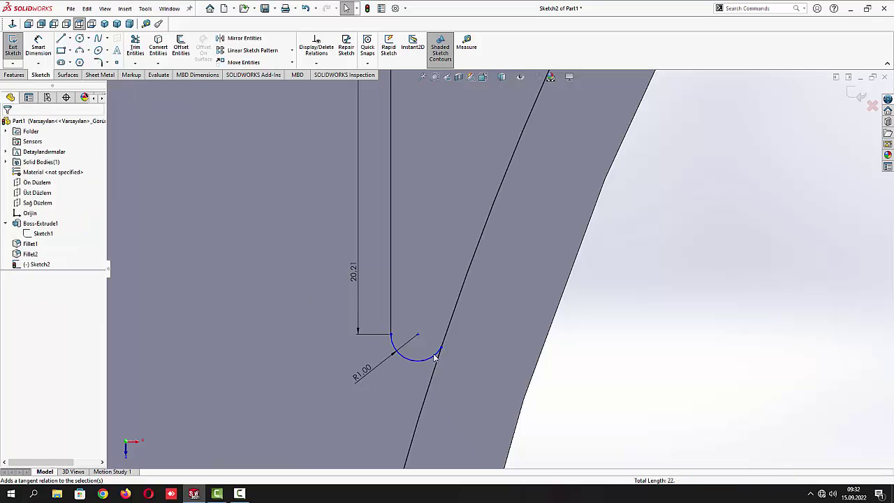
pyautogui.keyDown('ctrl'); pyautogui.click(452, 320); pyautogui.keyUp('ctrl')
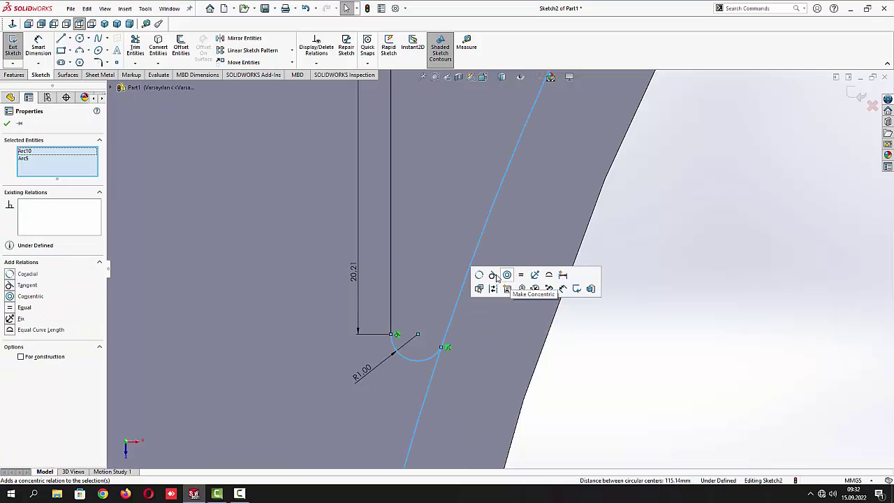
pyautogui.click(8, 124)
# Trim away the part of the offset curve below the small arc to close the profile, and exit the sketch
pyautogui.click(135, 46)
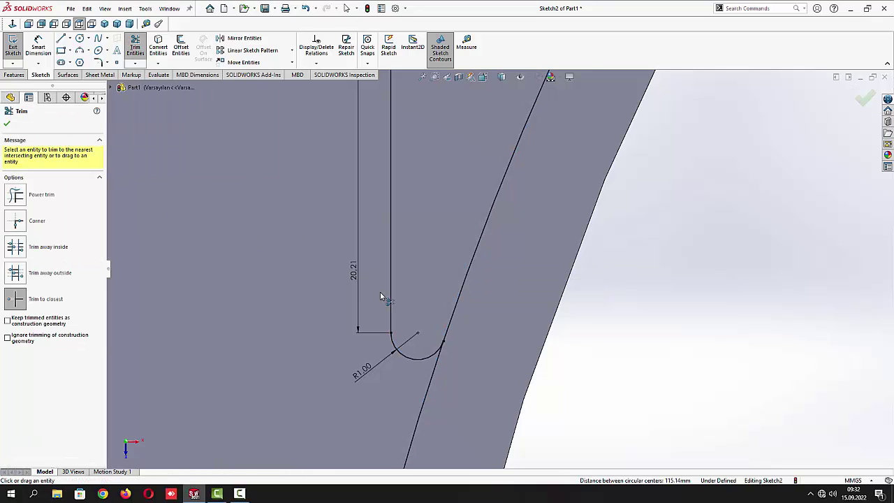
pyautogui.press('f')
pyautogui.click(488, 311)
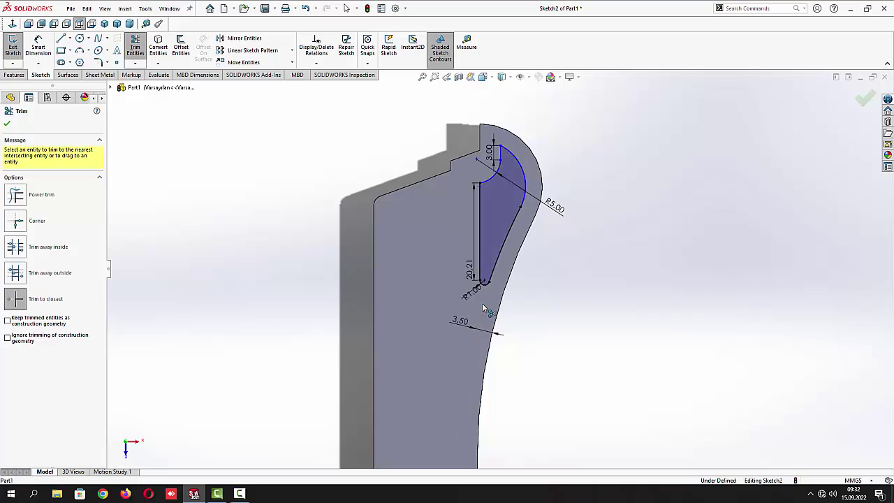
pyautogui.click(8, 123)
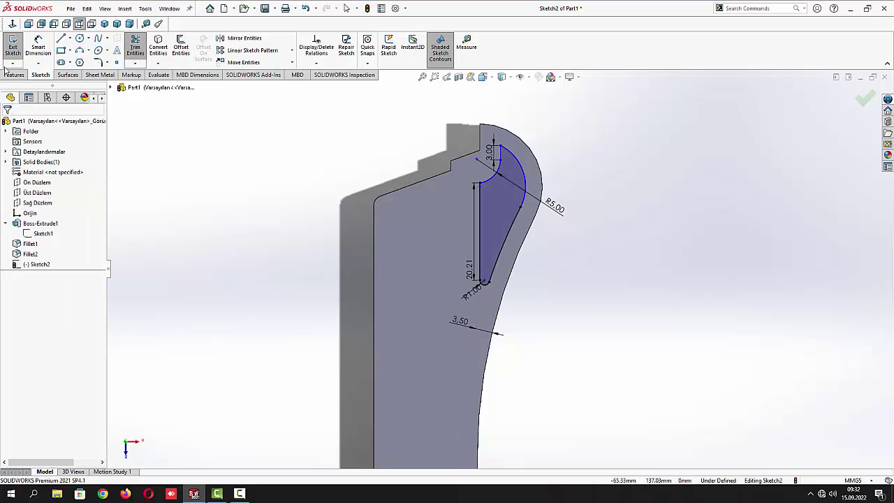
pyautogui.click(12, 48)
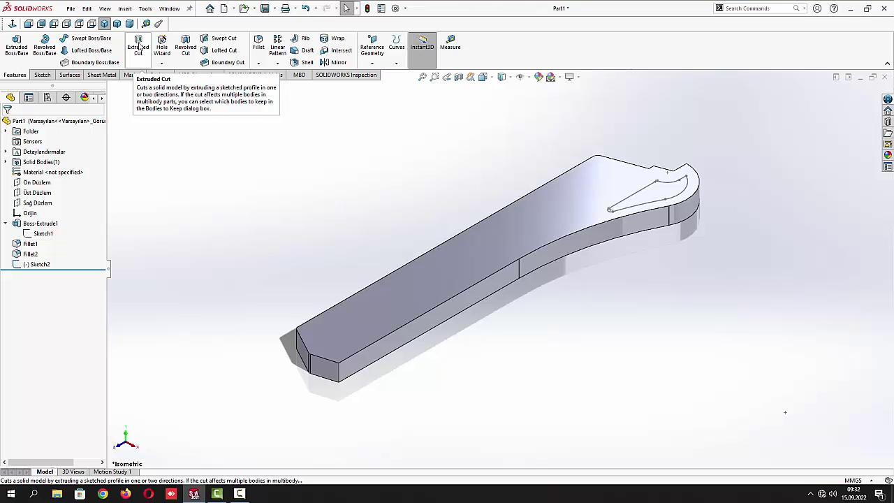
# Cut the closed inner line-and-arc profile into the body with a blind Extruded Cut 3 mm deep
pyautogui.click(139, 46)
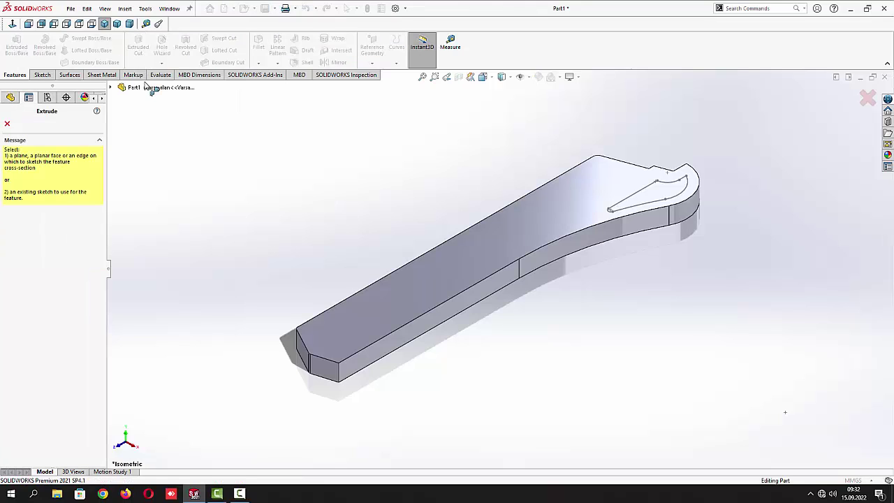
pyautogui.click(637, 208)
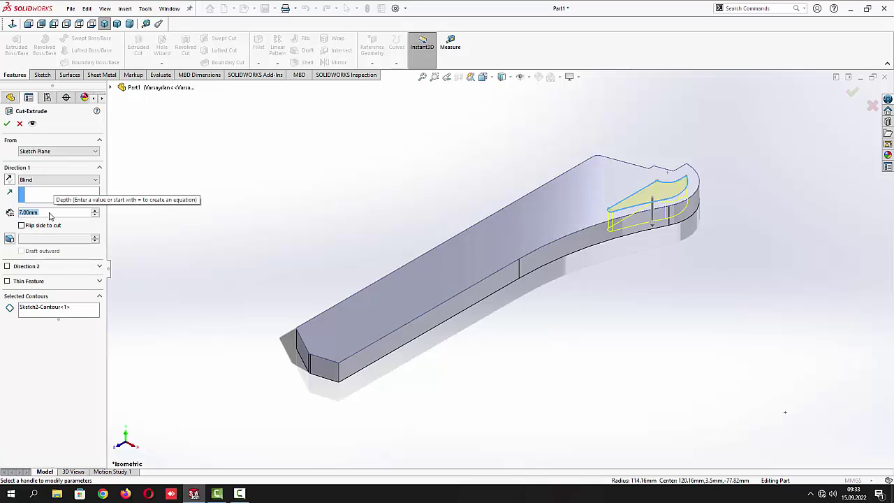
pyautogui.write('3')
pyautogui.press('Return')
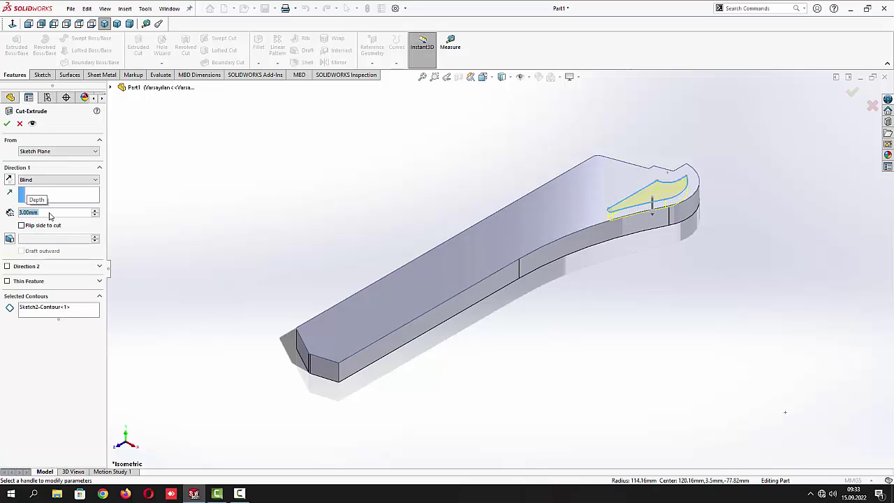
pyautogui.click(7, 123)
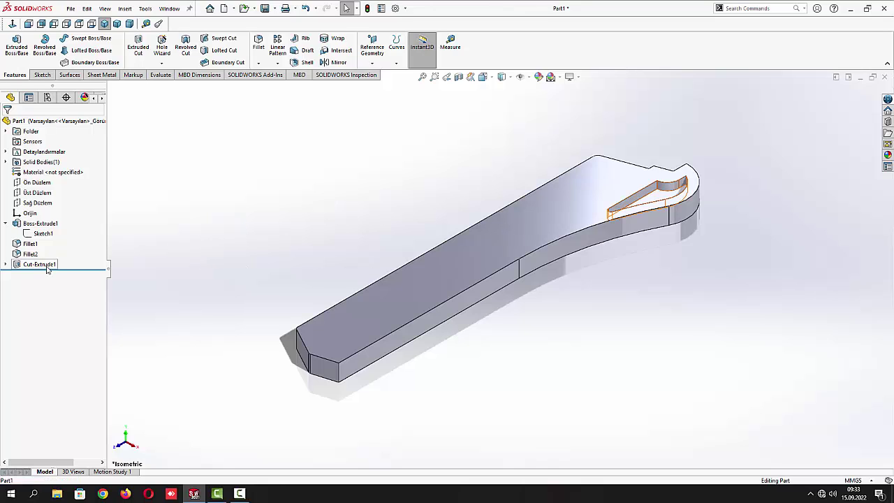
# Mirror the pocket cut about the Üst Düzlem plane to the opposite side of the body
pyautogui.click(47, 265)
pyautogui.click(338, 63)
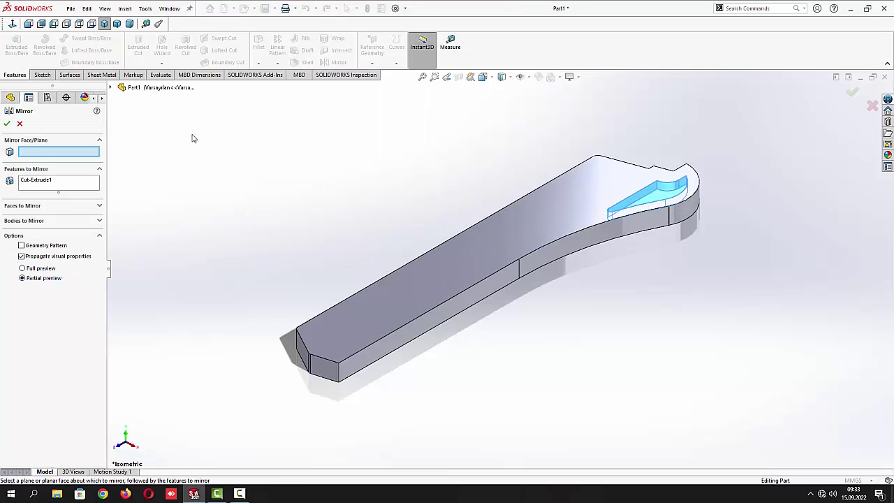
pyautogui.click(110, 87)
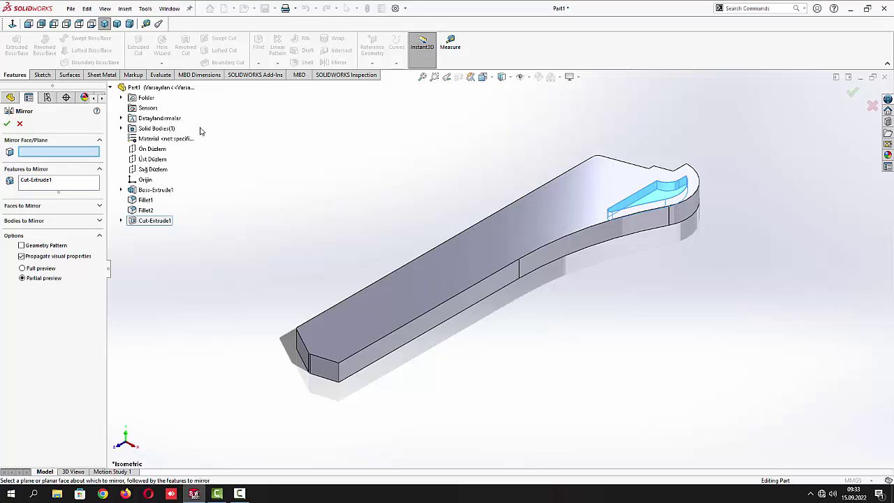
pyautogui.click(152, 159)
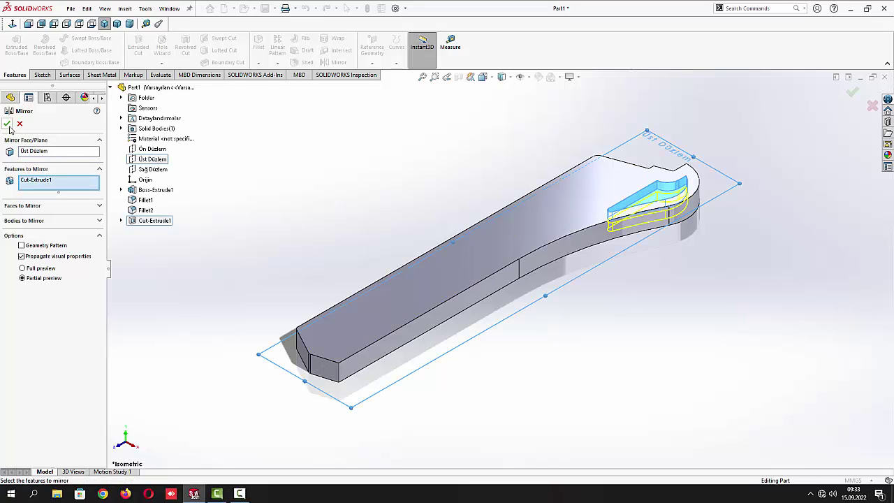
pyautogui.press('Return')
# Start a sketch on the pocket's floor and draw a circle of about 2.2 mm radius in the pocket's wide end
pyautogui.moveTo(661, 343)
pyautogui.mouseDown(button='middle')
pyautogui.moveTo(626, 160)
pyautogui.moveTo(652, 350)
pyautogui.mouseUp(button='middle')
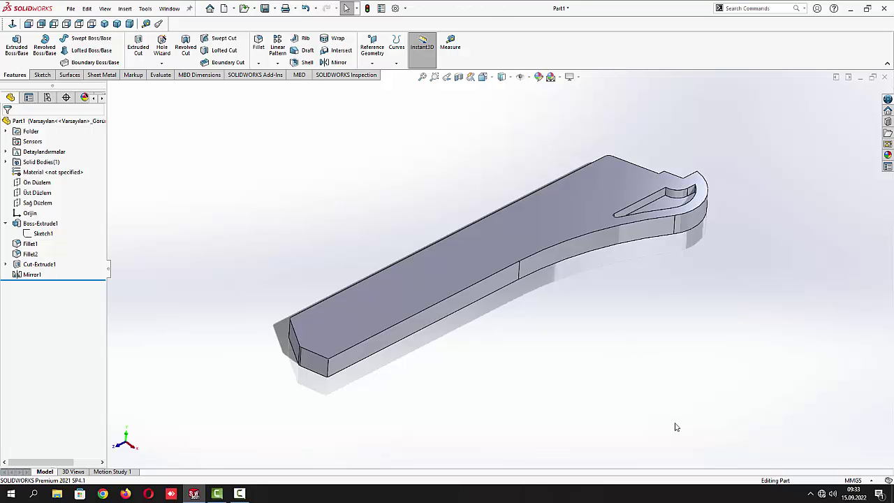
pyautogui.moveTo(657, 312); pyautogui.dragTo(657, 364, button='middle')
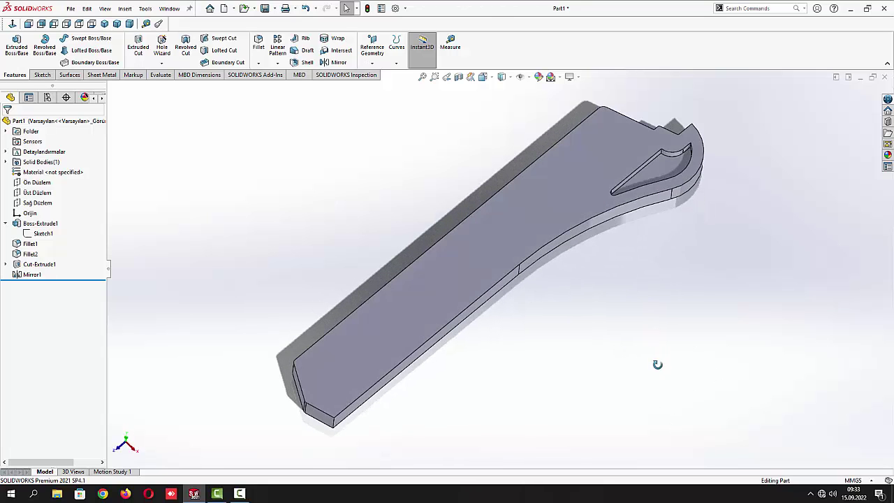
pyautogui.click(658, 178)
pyautogui.click(700, 148)
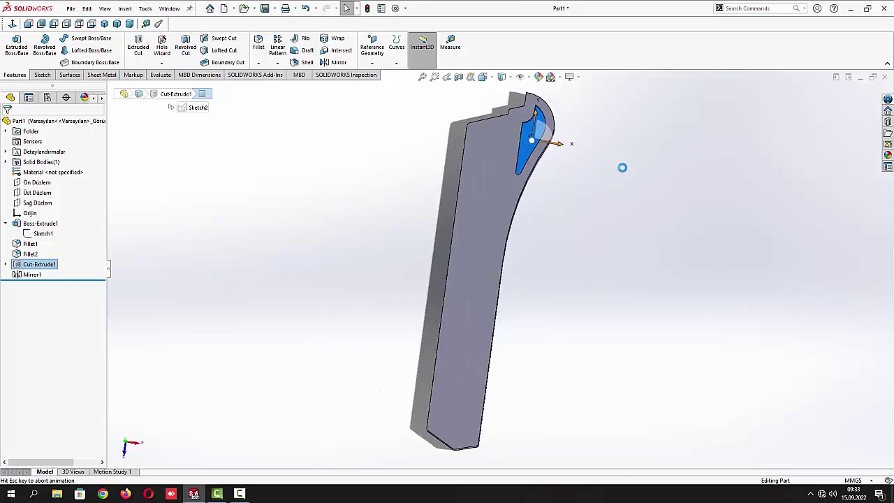
pyautogui.scroll(-5, 521, 166)
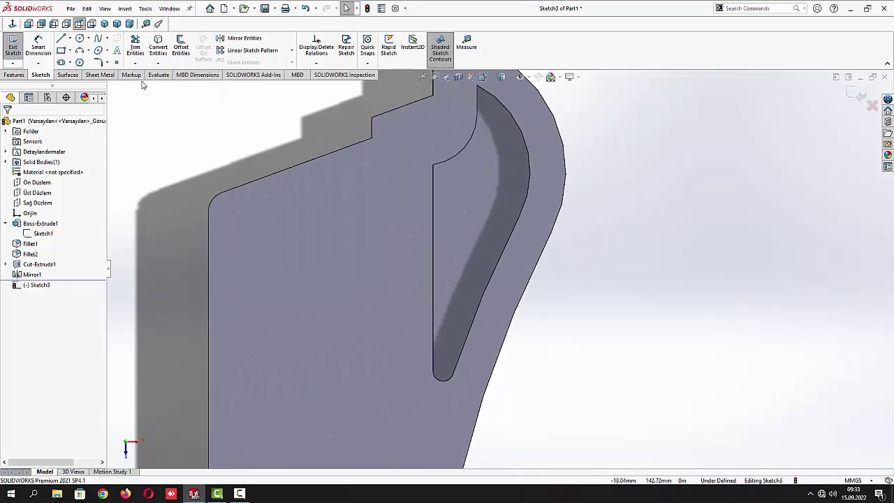
pyautogui.click(78, 37)
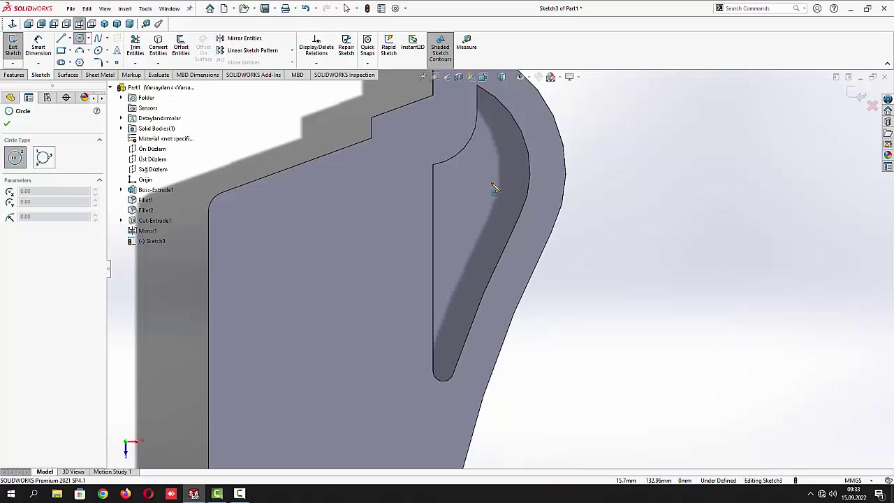
pyautogui.click(489, 181)
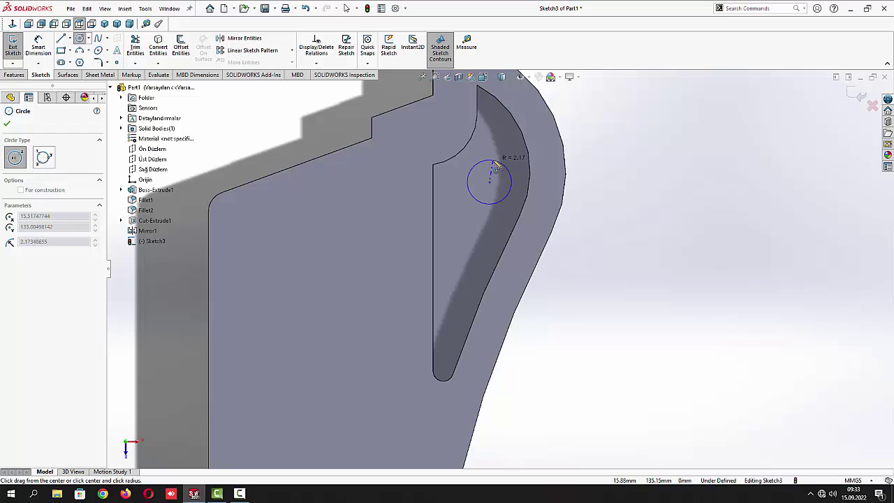
pyautogui.click(509, 173)
pyautogui.click(7, 125)
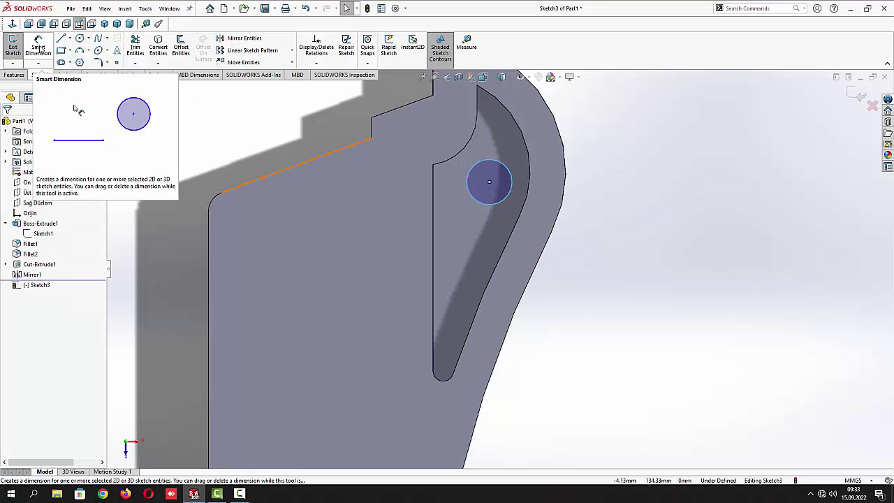
# Dimension the circle's centre 2.5 mm vertically below the upper end of the pocket's straight edge
pyautogui.click(38, 46)
pyautogui.click(490, 182)
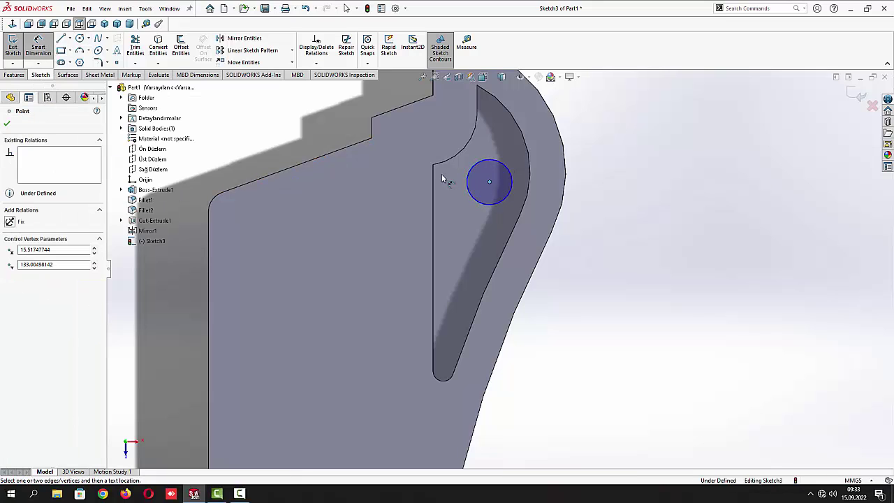
pyautogui.click(375, 174)
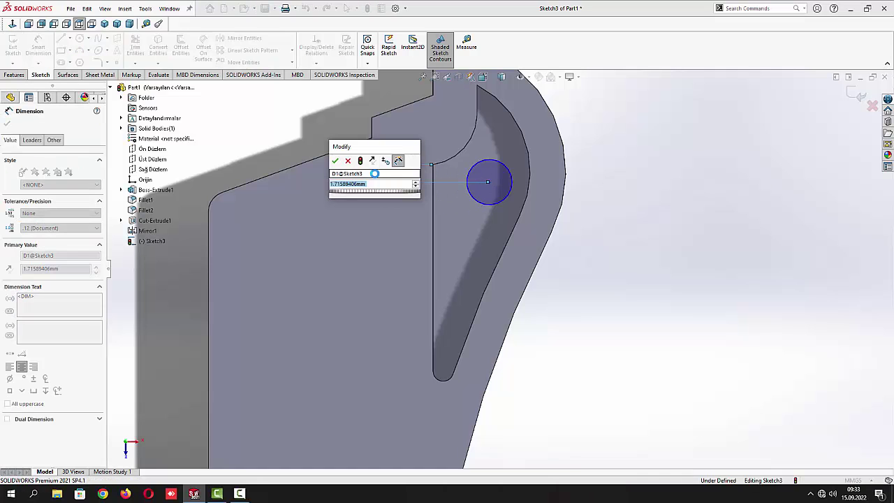
pyautogui.write('2.5')
pyautogui.press('Return')
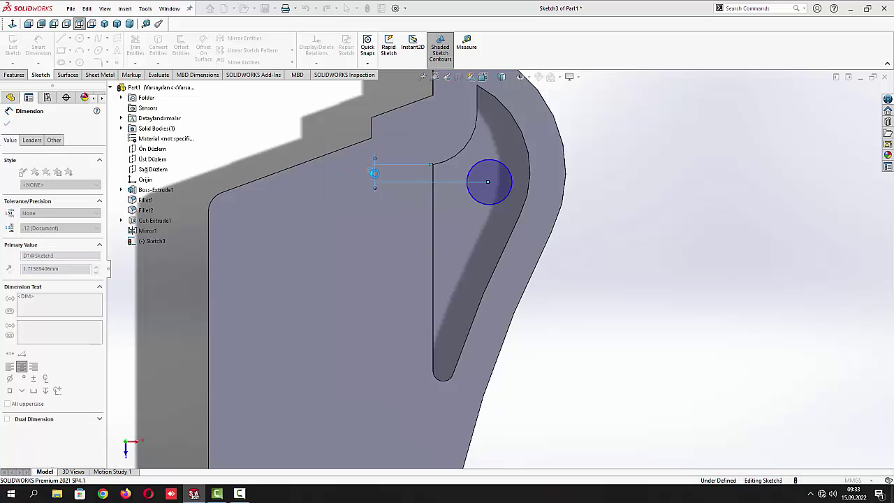
pyautogui.click(698, 196)
# Dimension the circle's centre 4 mm horizontally from the pocket's straight vertical edge
pyautogui.click(489, 190)
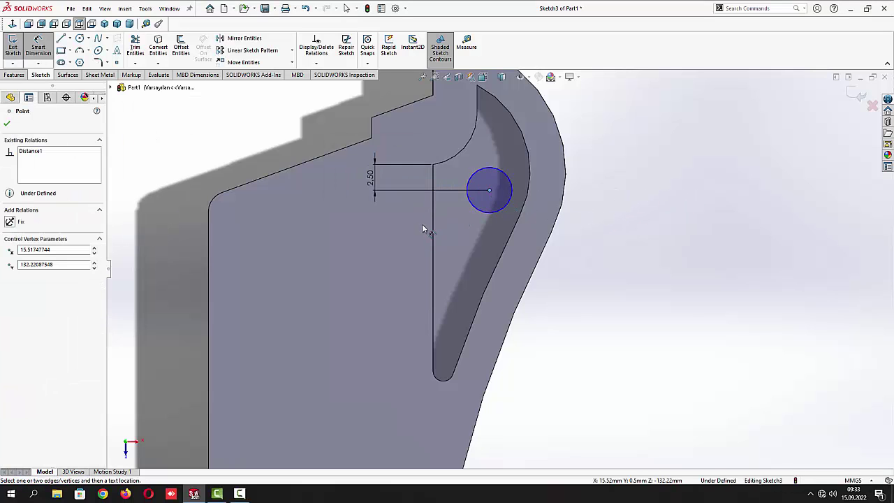
pyautogui.click(433, 228)
pyautogui.click(451, 237)
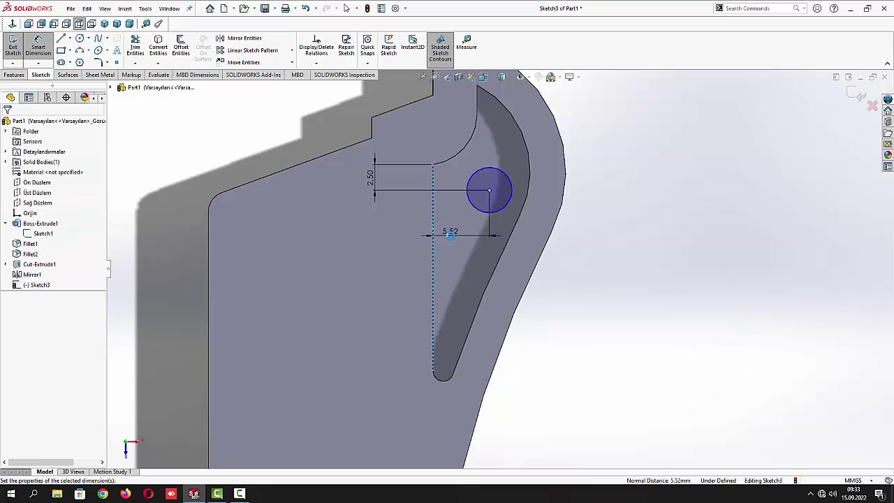
pyautogui.write('4')
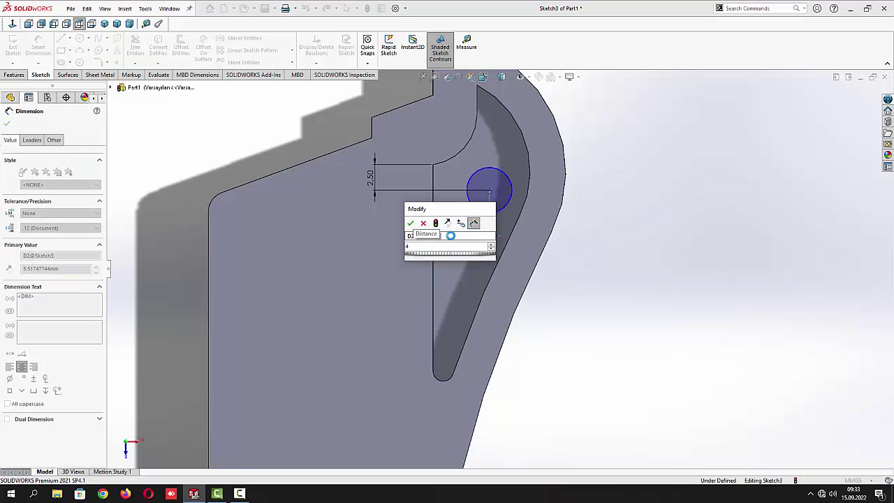
pyautogui.press('Return')
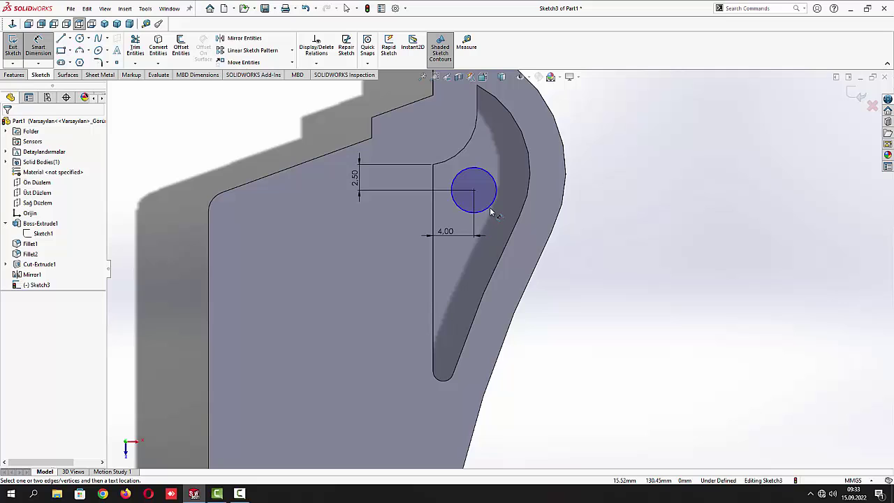
# Set the circle's diameter to 5 mm and exit the sketch
pyautogui.click(491, 210)
pyautogui.click(573, 238)
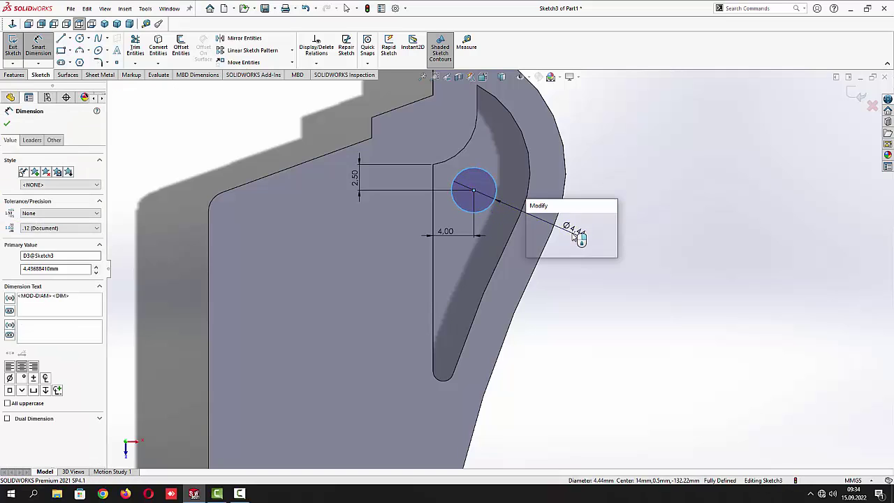
pyautogui.press('Return')
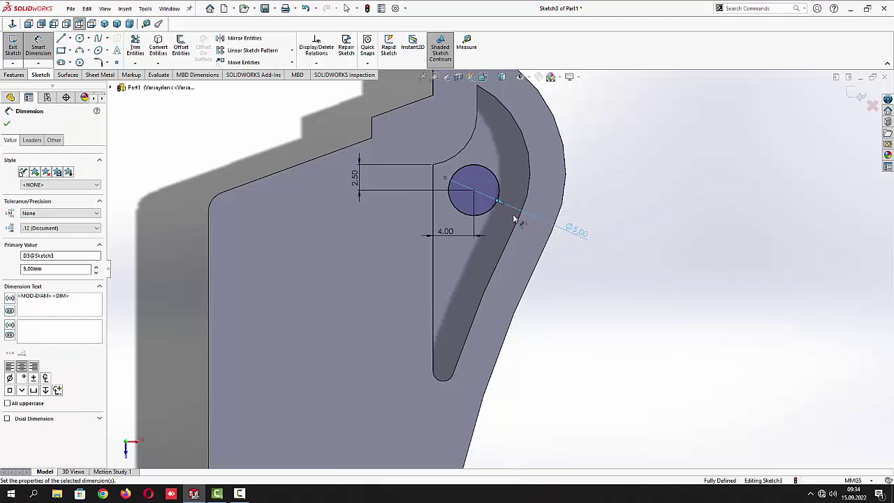
pyautogui.click(7, 122)
pyautogui.click(13, 47)
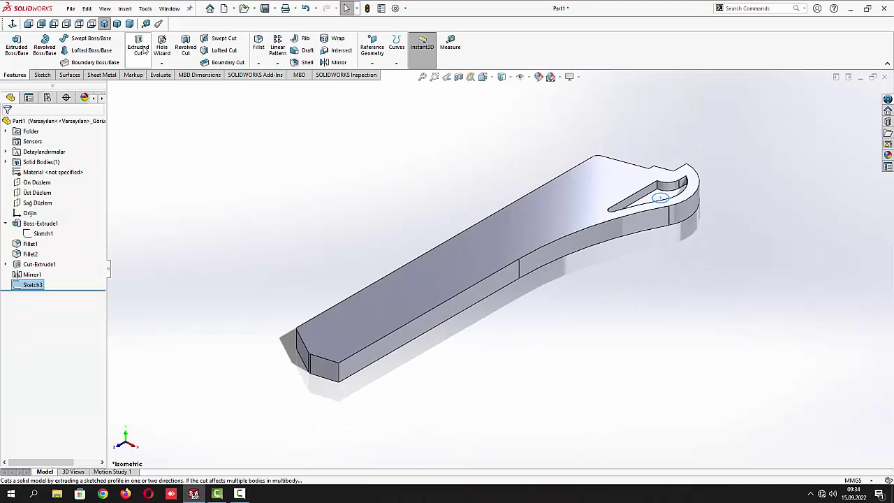
# Cut the circle through the whole body with an Extruded Cut set to Through All
pyautogui.click(139, 47)
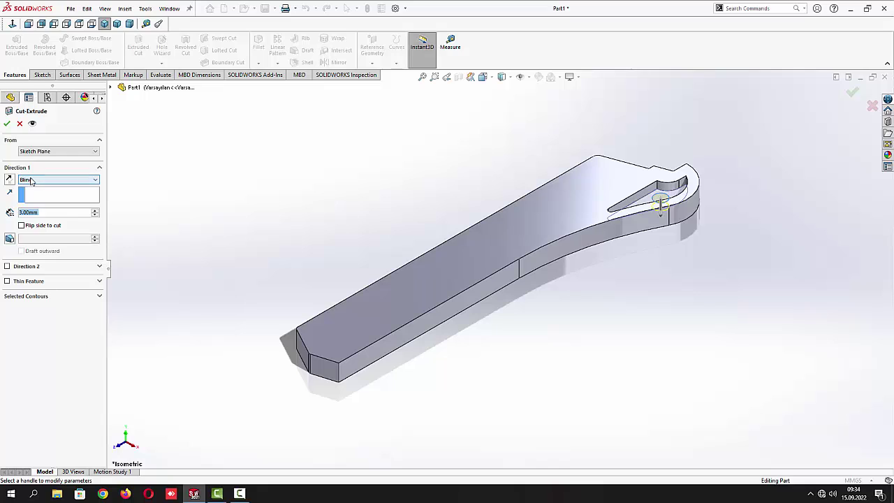
pyautogui.click(31, 179)
pyautogui.click(35, 190)
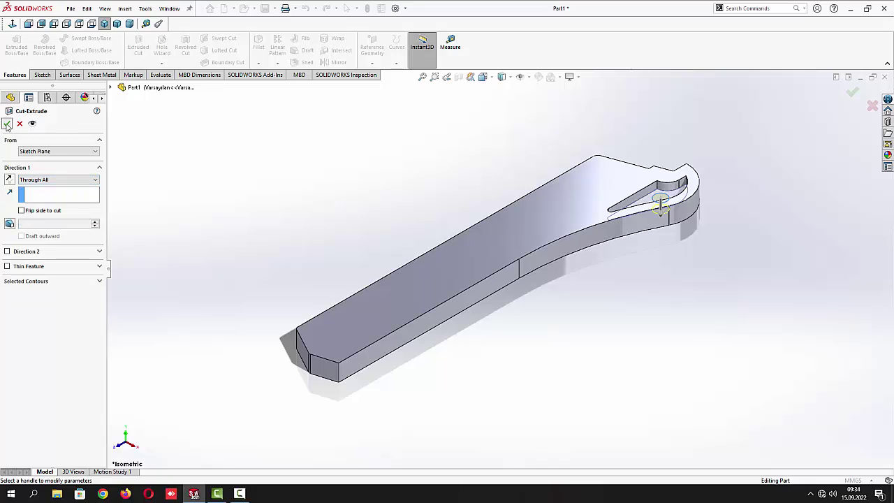
pyautogui.click(7, 124)
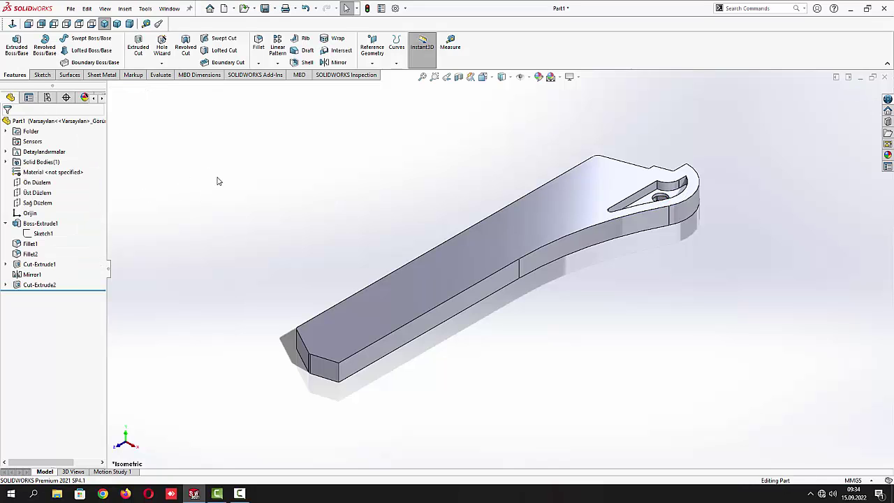
# Start a sketch on the body's large flat face and draw an upright corner rectangle about 9.7 mm wide and 100.6 mm long
pyautogui.click(521, 228)
pyautogui.click(567, 202)
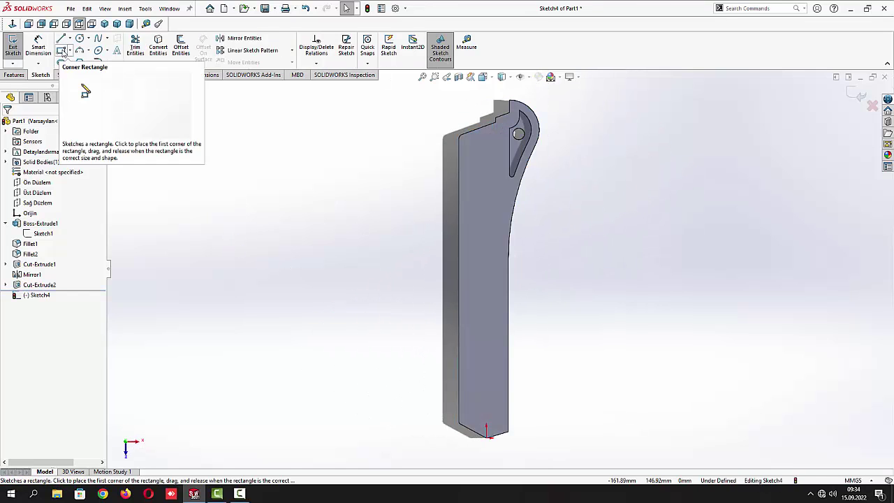
pyautogui.click(61, 50)
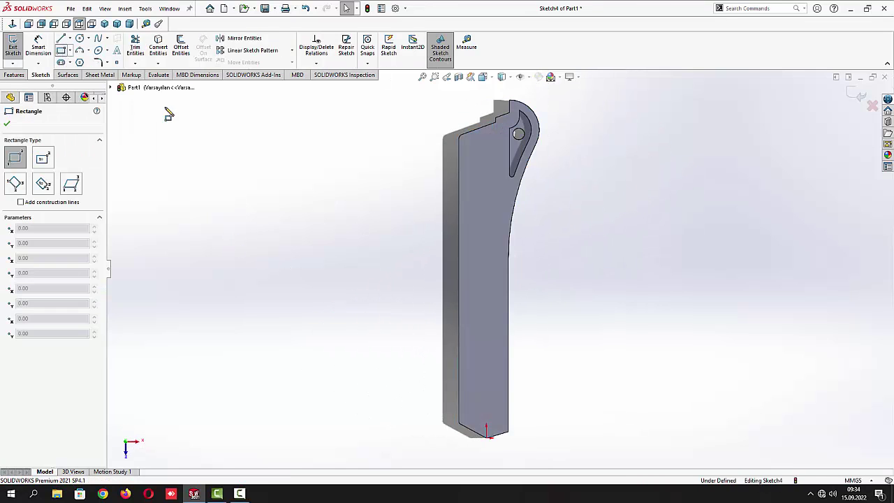
pyautogui.click(477, 175)
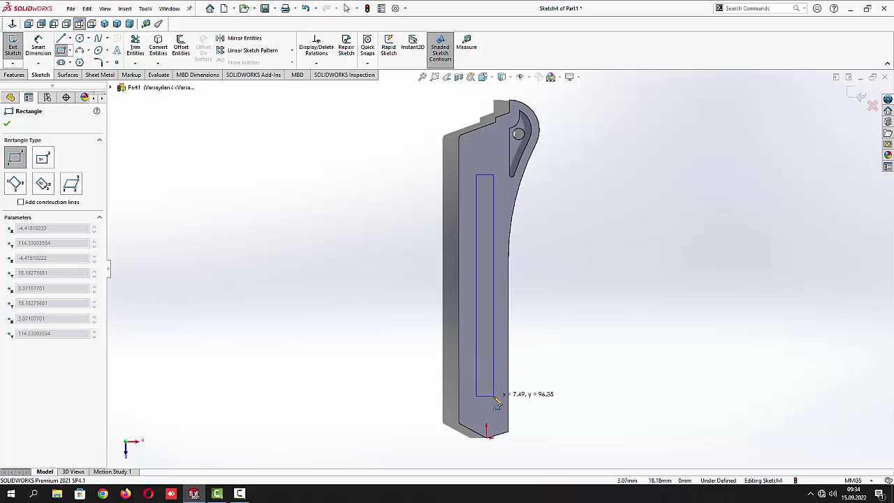
pyautogui.click(499, 406)
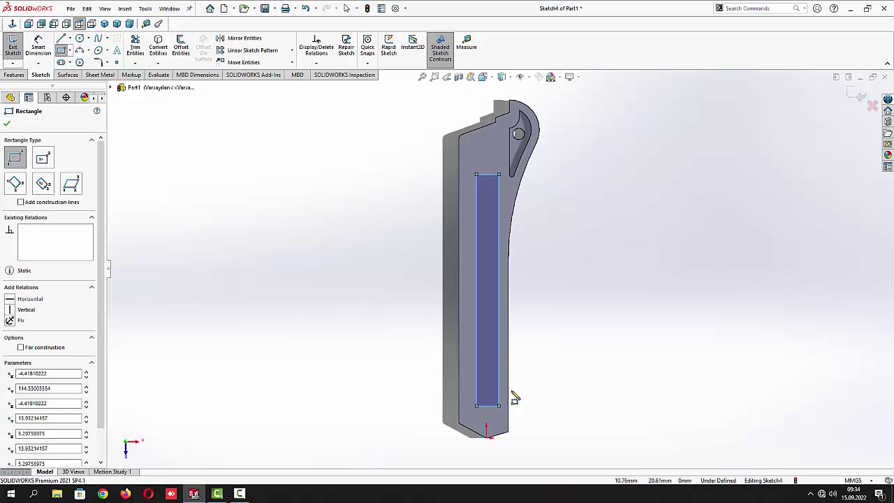
pyautogui.click(6, 126)
# Dimension the rectangle's lower side and set its width to 14 mm
pyautogui.click(37, 47)
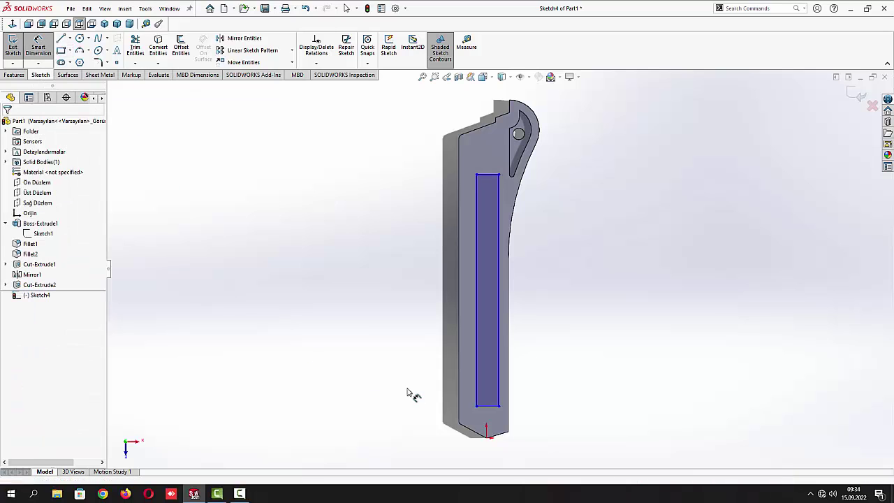
pyautogui.click(487, 406)
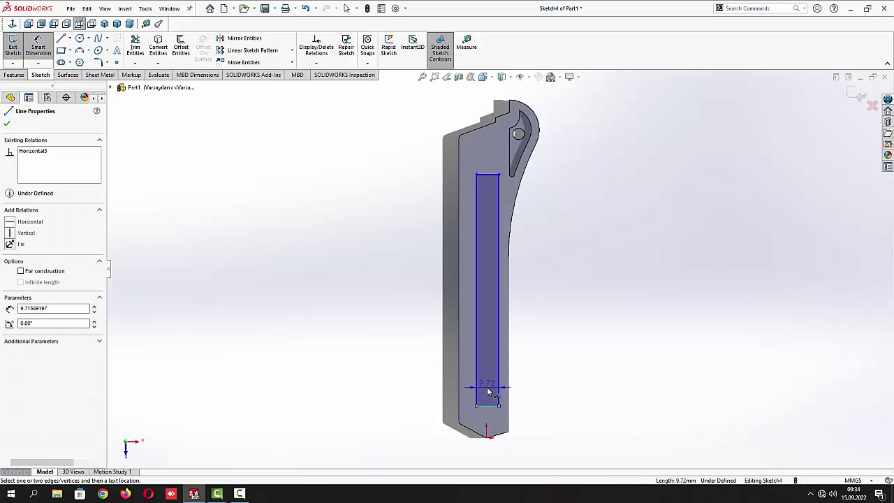
pyautogui.click(485, 386)
pyautogui.write('14')
pyautogui.press('Return')
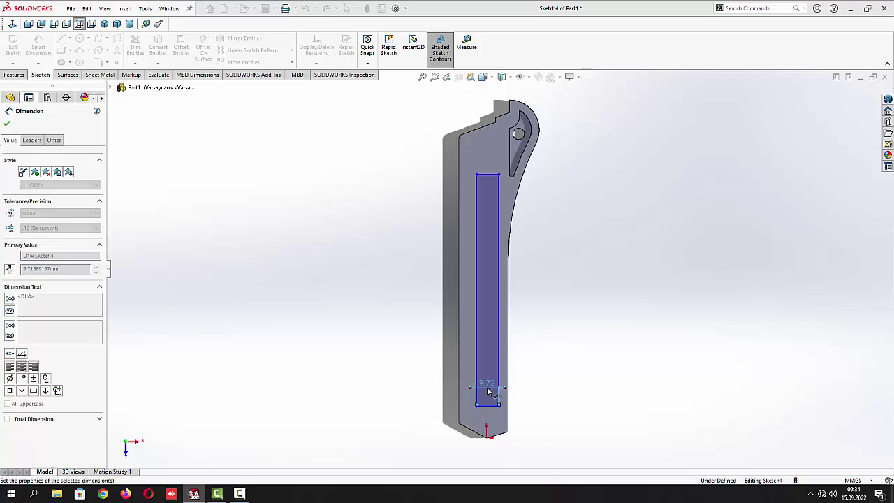
pyautogui.click(344, 343)
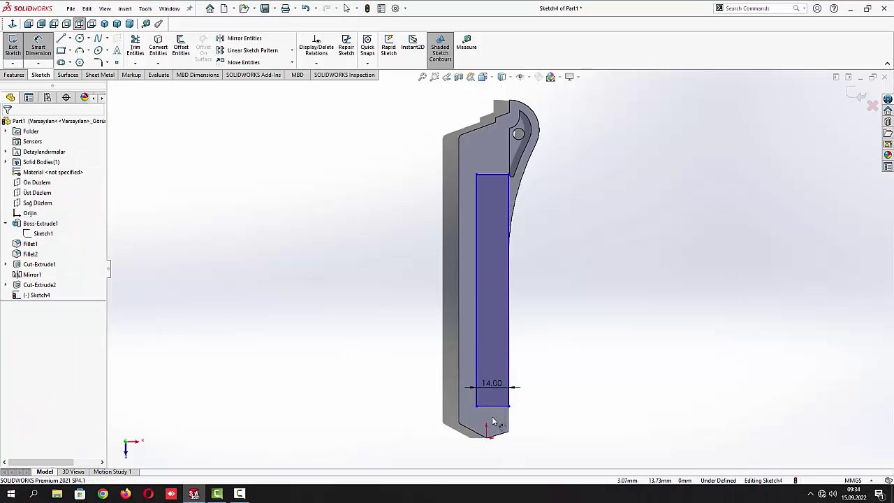
# Dimension the distance from the body's pointed lower end to the rectangle's lower side and set it to 18 mm
pyautogui.click(488, 437)
pyautogui.click(486, 406)
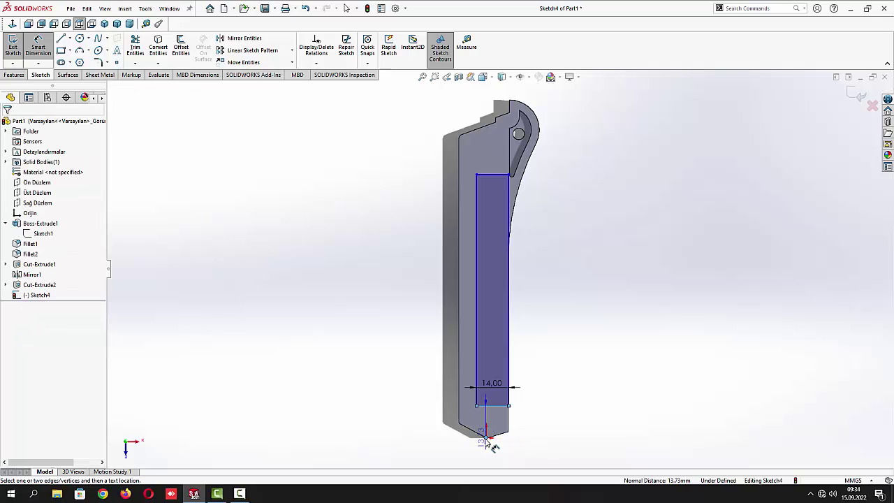
pyautogui.click(431, 436)
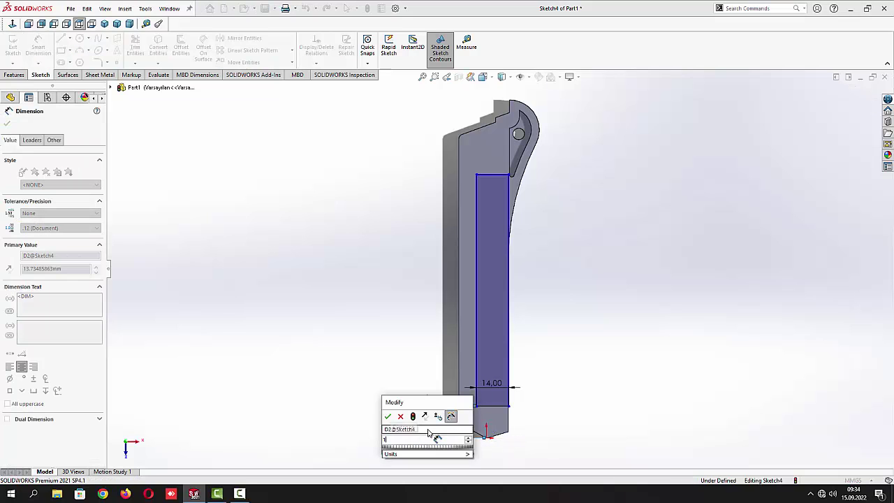
pyautogui.press('Return')
pyautogui.click(431, 436)
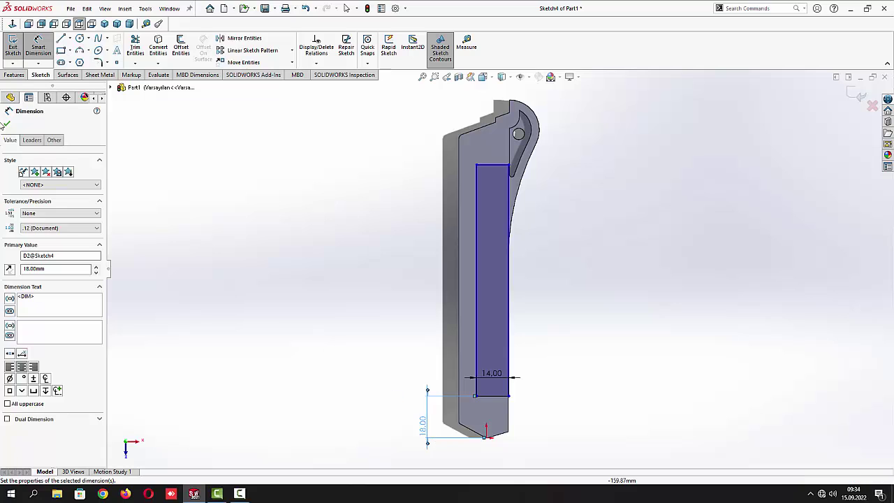
pyautogui.press('Escape')
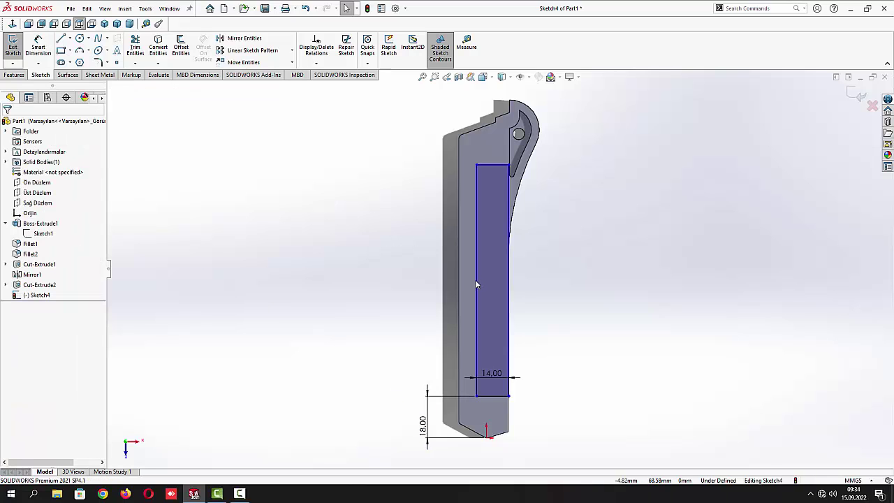
# Move the rectangle inward off the body's straight edge and set the gap between that edge and its nearest long side to 2.5 mm
pyautogui.moveTo(475, 284); pyautogui.dragTo(470, 281)
pyautogui.click(343, 271)
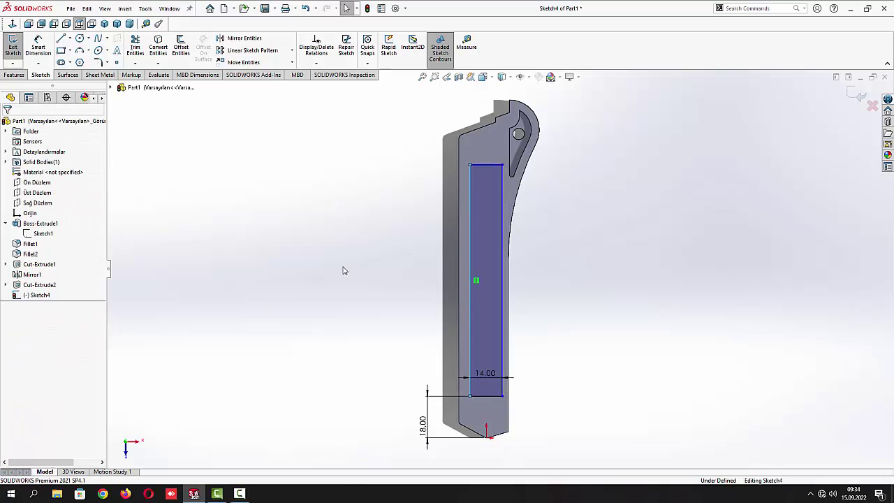
pyautogui.click(39, 47)
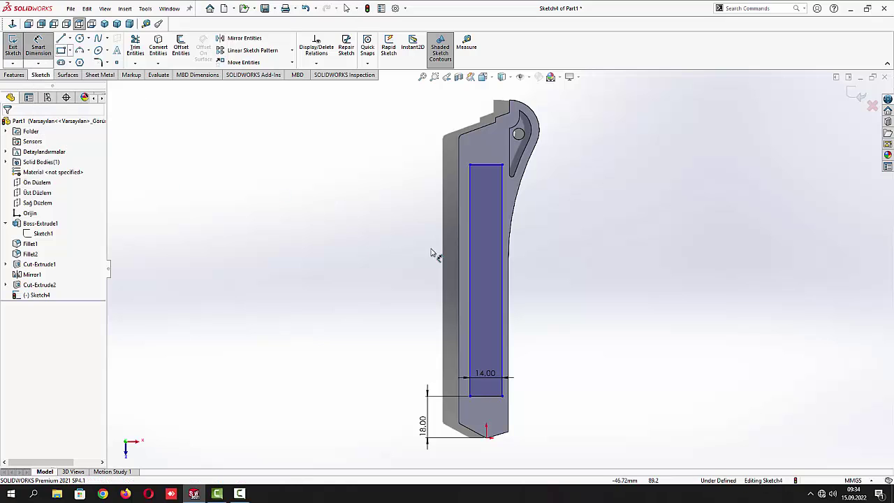
pyautogui.click(516, 311)
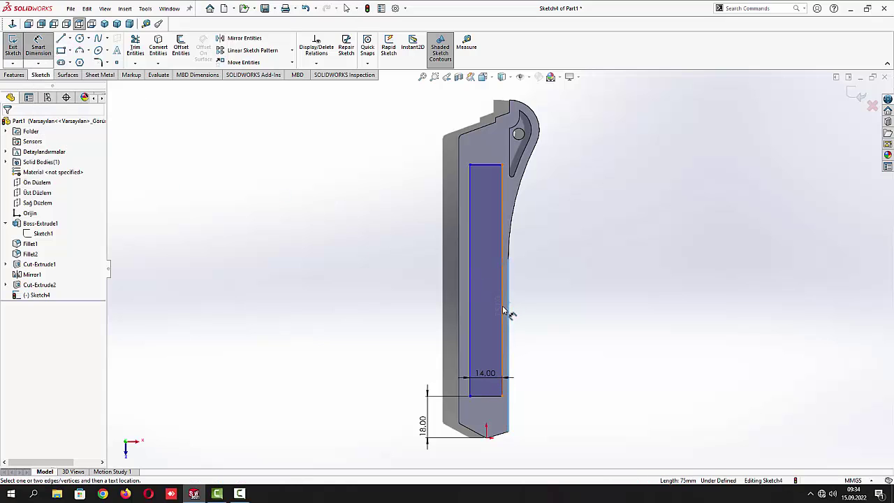
pyautogui.click(503, 311)
pyautogui.click(528, 320)
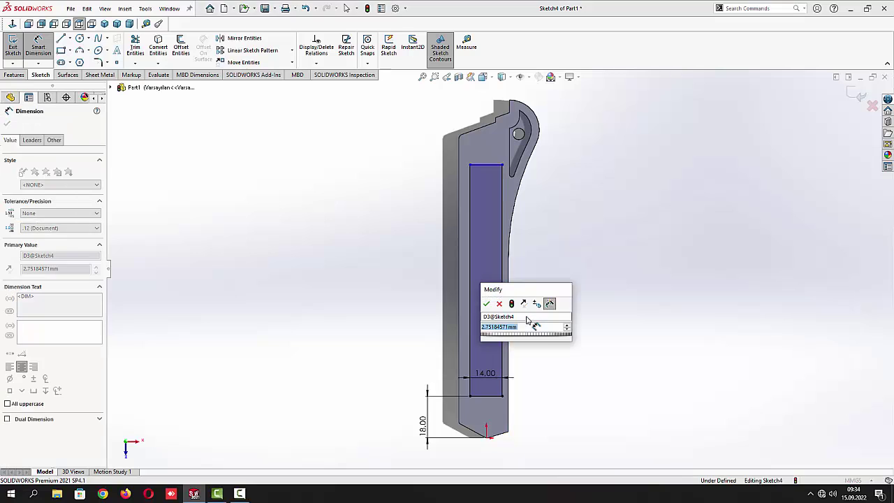
pyautogui.write('2,75')
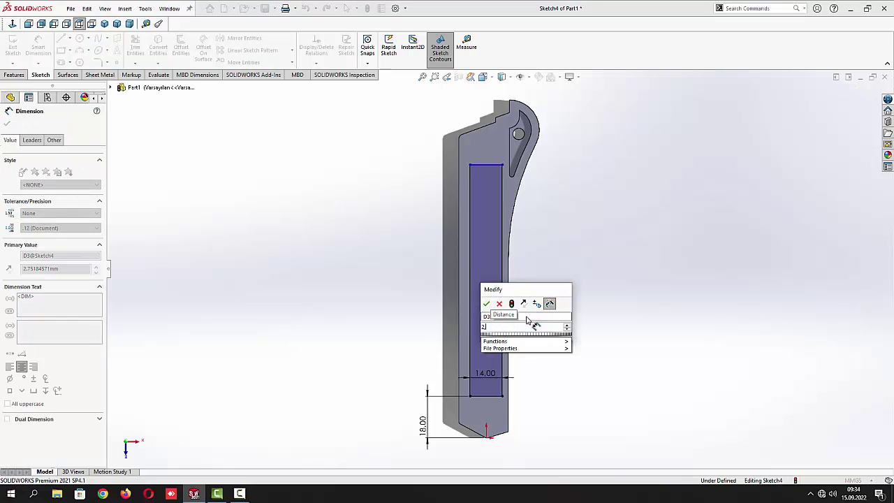
pyautogui.press('Return')
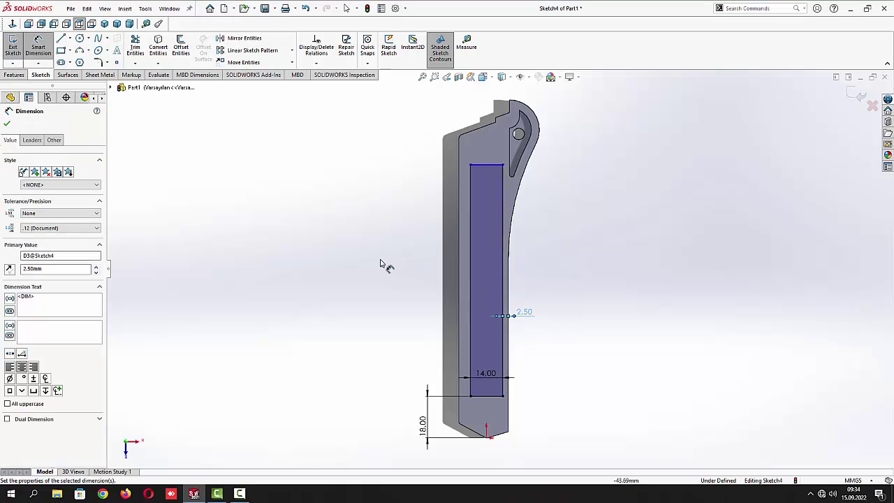
pyautogui.click(385, 267)
# Dimension the rectangle's long side and set its length to 113.15 mm
pyautogui.click(472, 300)
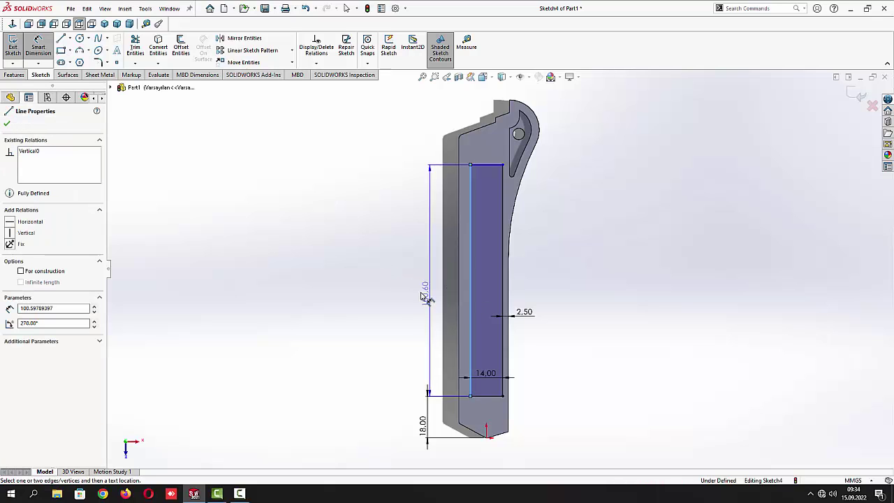
pyautogui.click(412, 294)
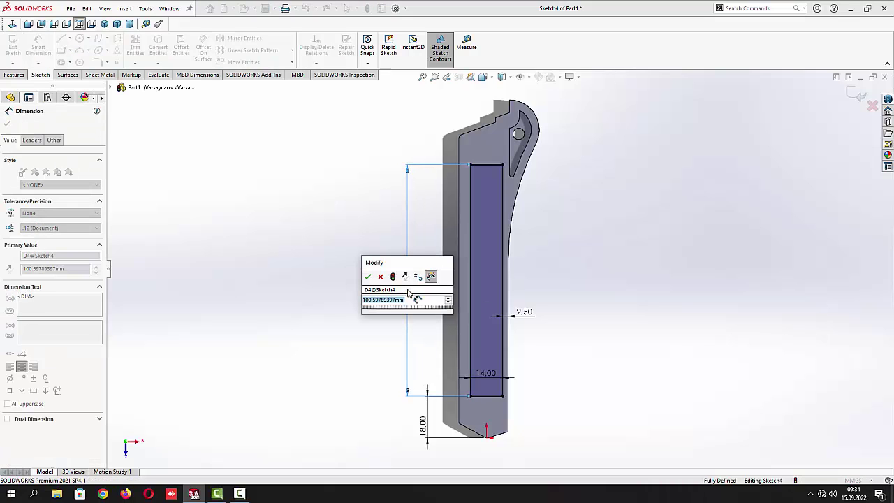
pyautogui.write('113')
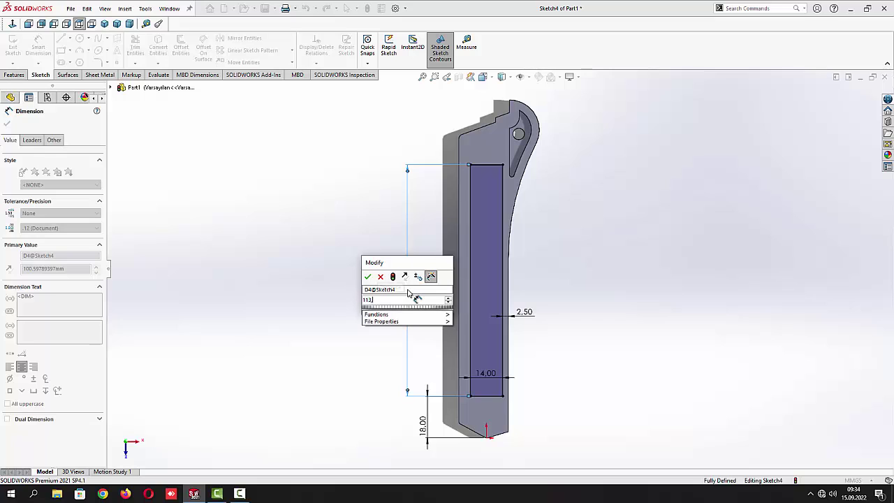
pyautogui.write(',15')
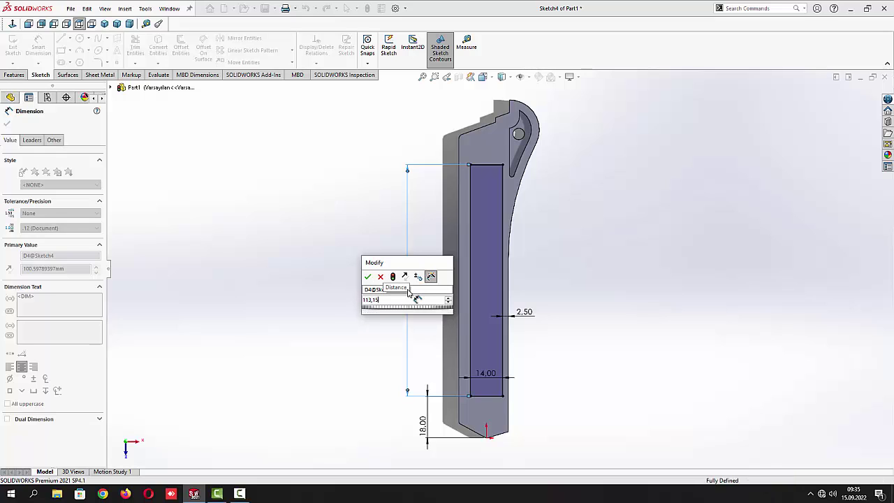
pyautogui.press('Return')
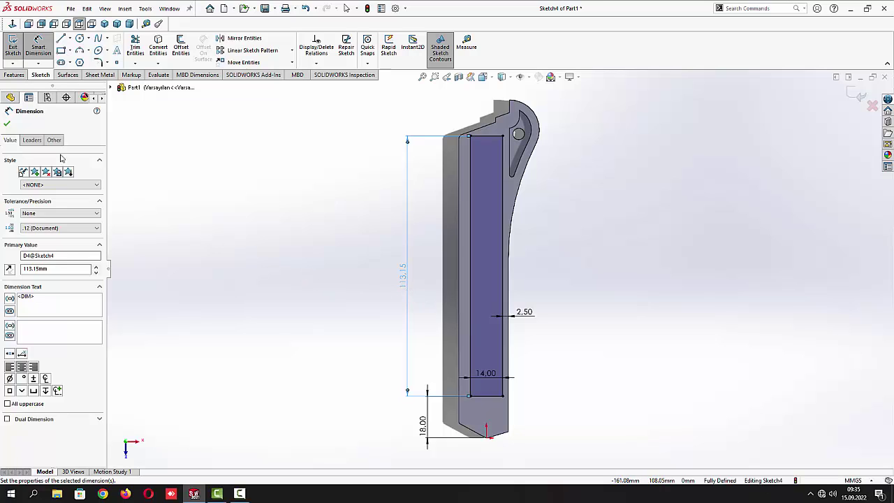
pyautogui.click(7, 124)
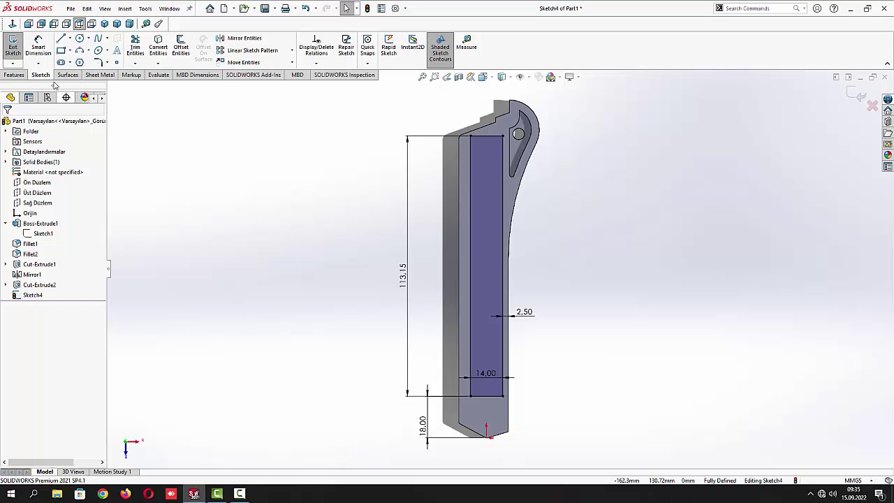
# Exit the sketch and extrude the rectangle as a blind 1 mm boss merged with the body
pyautogui.click(13, 46)
pyautogui.click(104, 24)
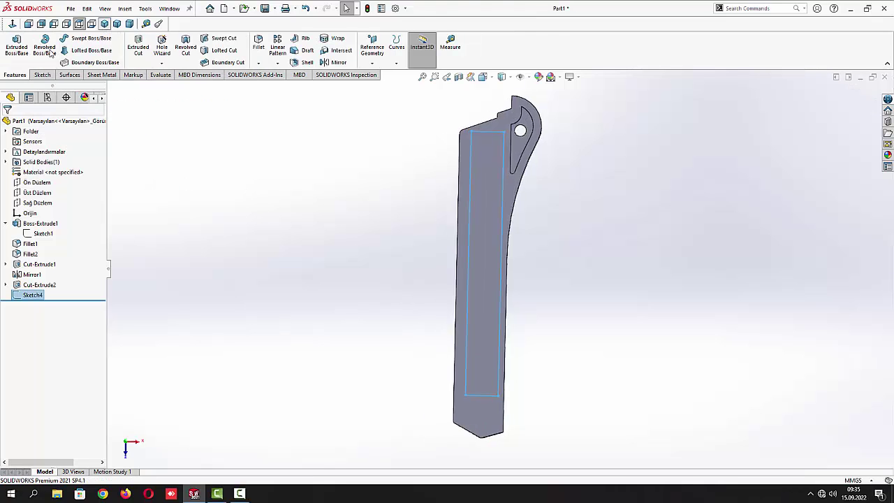
pyautogui.click(17, 46)
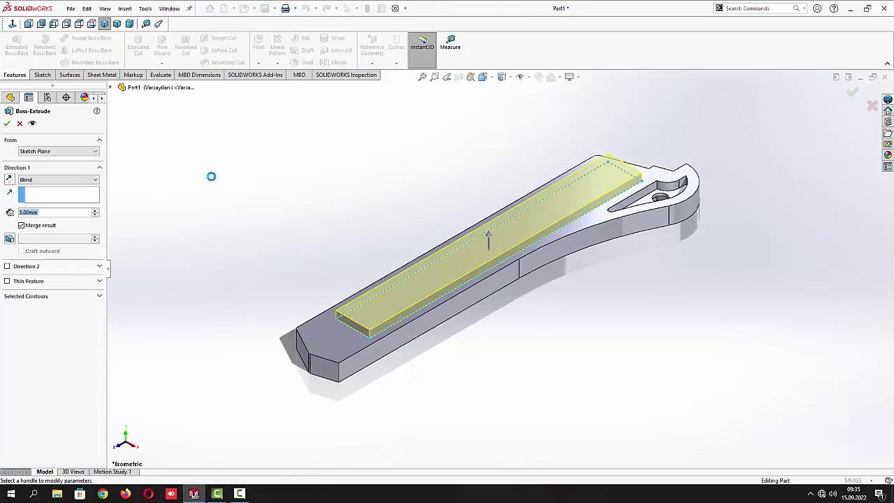
pyautogui.write('1')
pyautogui.press('Return')
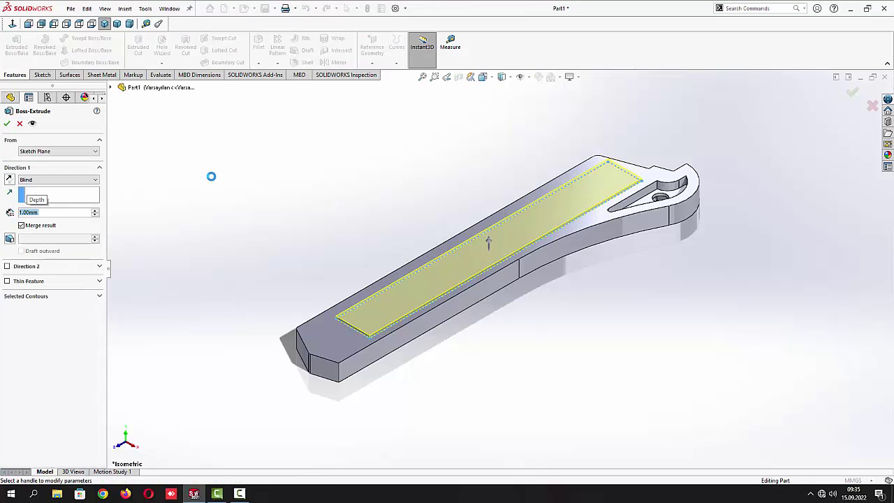
pyautogui.click(7, 124)
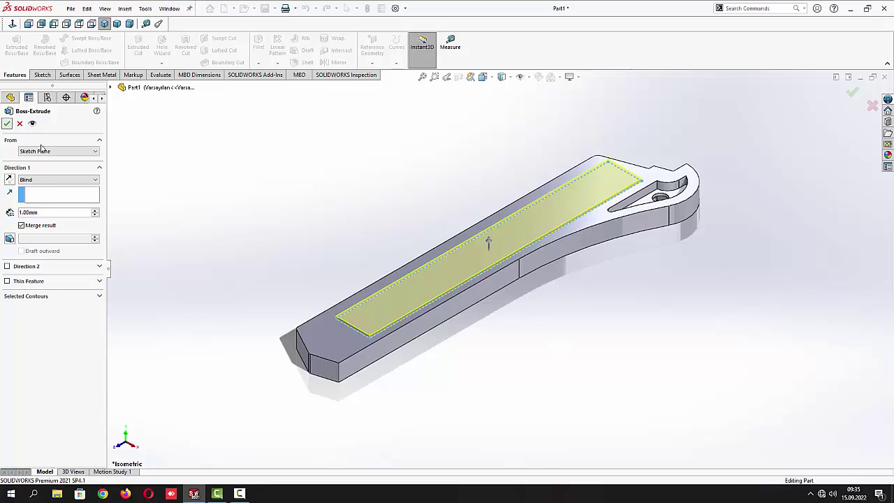
# Start a neutral-plane Draft and set its draft angle to 84 degrees
pyautogui.scroll(-3, 518, 345)
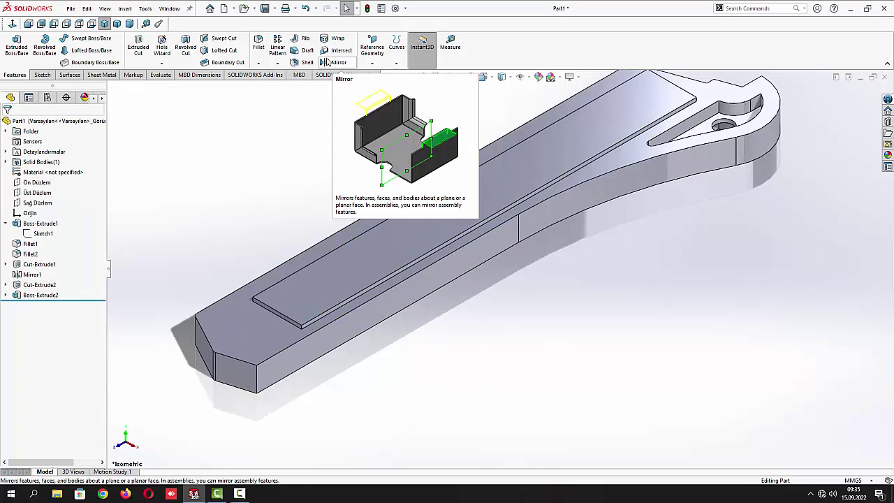
pyautogui.click(304, 50)
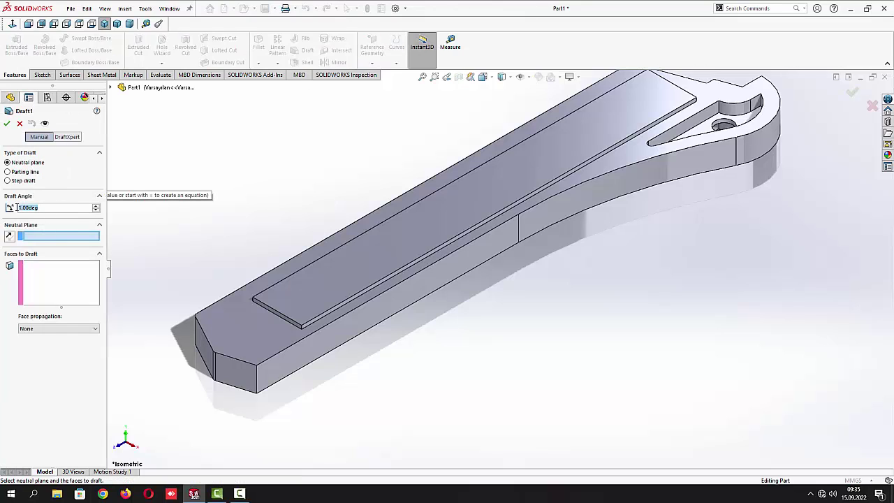
pyautogui.write('84')
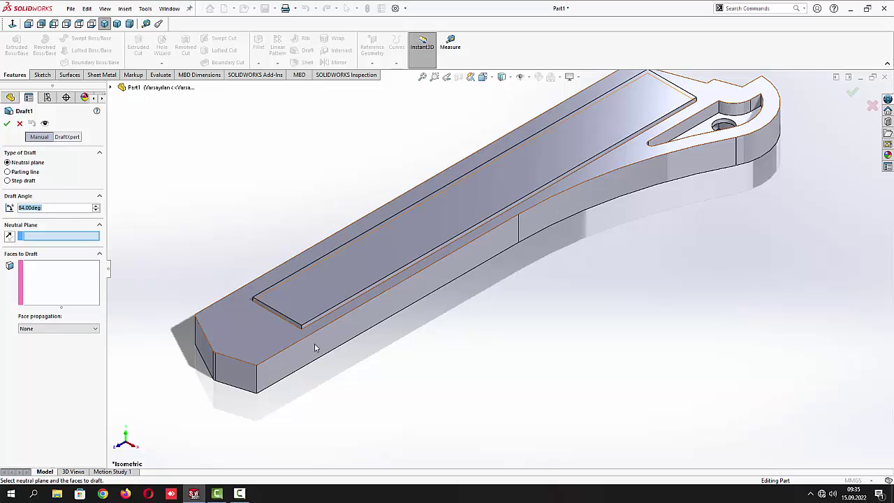
pyautogui.scroll(-8, 319, 341)
pyautogui.click(357, 292)
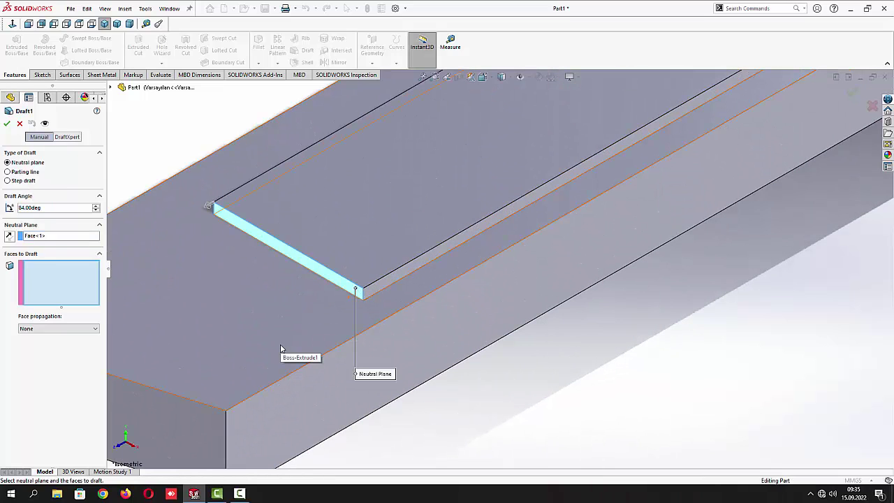
pyautogui.click(35, 237)
pyautogui.rightClick(39, 236)
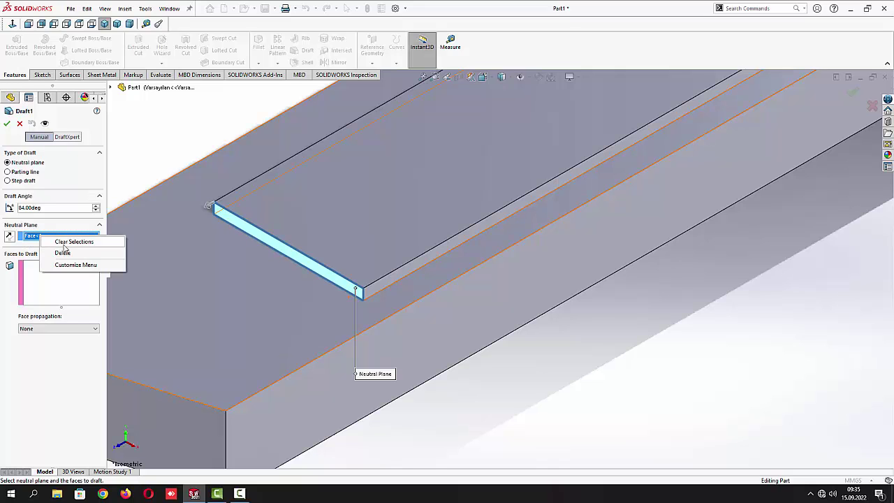
pyautogui.click(62, 253)
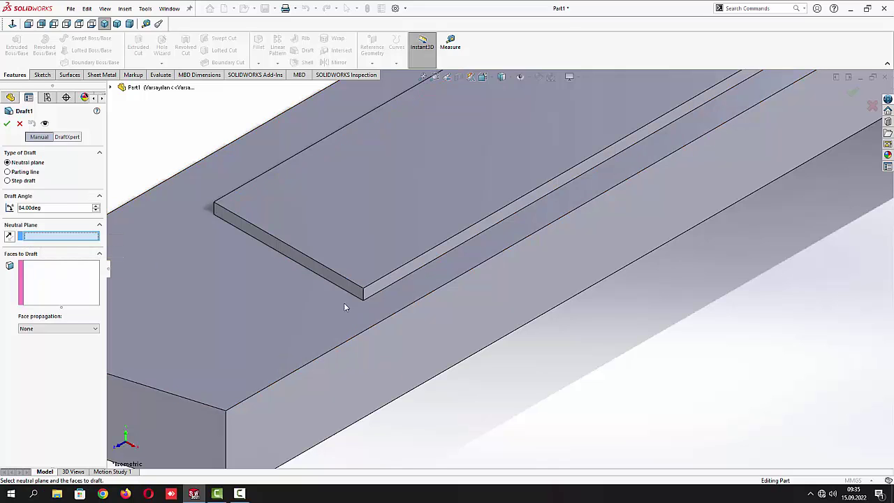
# Draft the raised pad's short end face near the pointed end, using the body's large flat face as the neutral plane
pyautogui.click(273, 337)
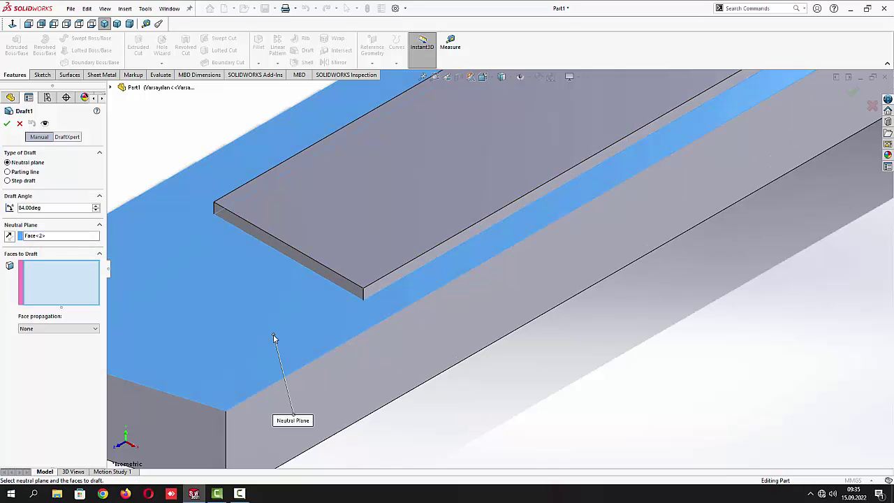
pyautogui.click(349, 288)
pyautogui.scroll(5, 291, 290)
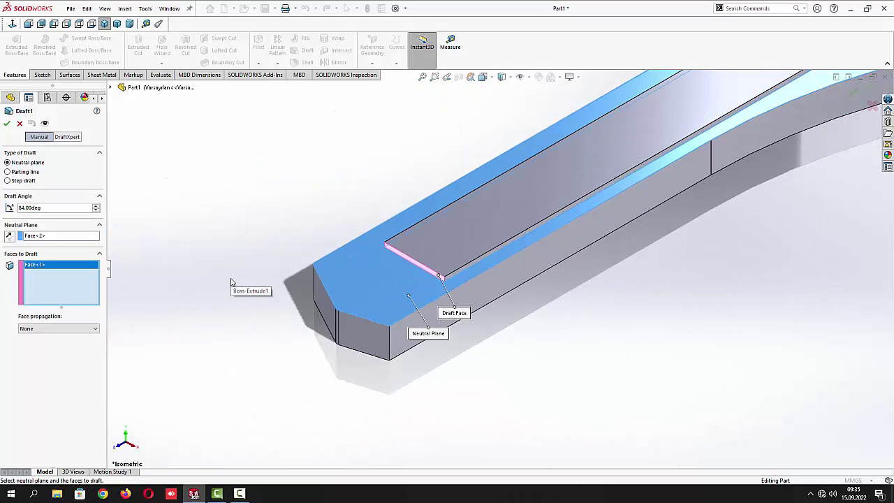
pyautogui.click(7, 123)
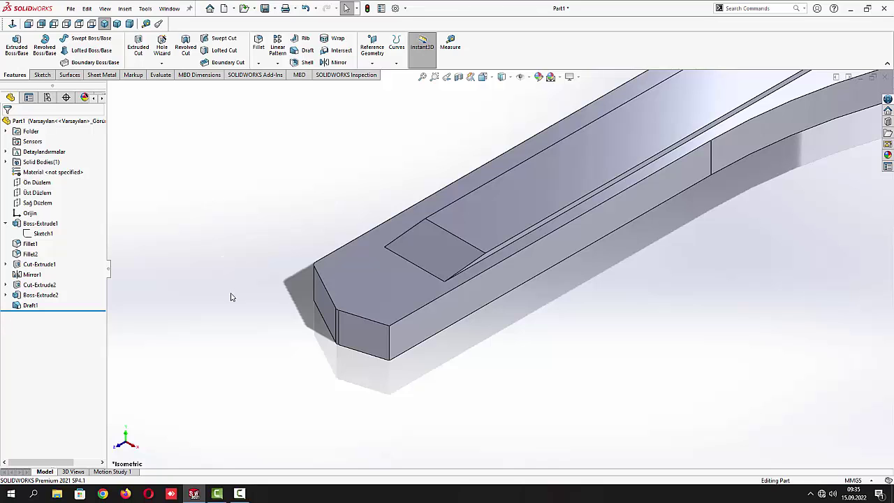
# Start a sketch on the raised pad's flat top and draw a horizontal straight slot near the drafted end, about 8.3 mm between centres and 4 mm wide
pyautogui.press('f')
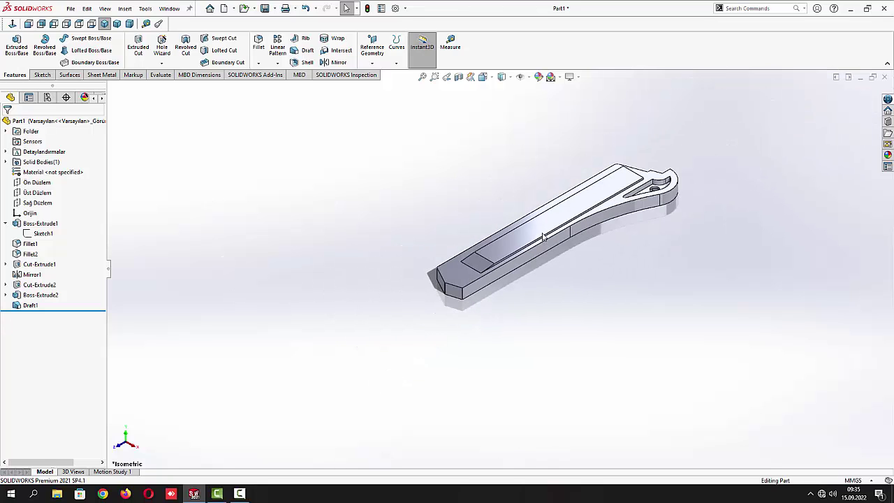
pyautogui.click(529, 239)
pyautogui.click(575, 209)
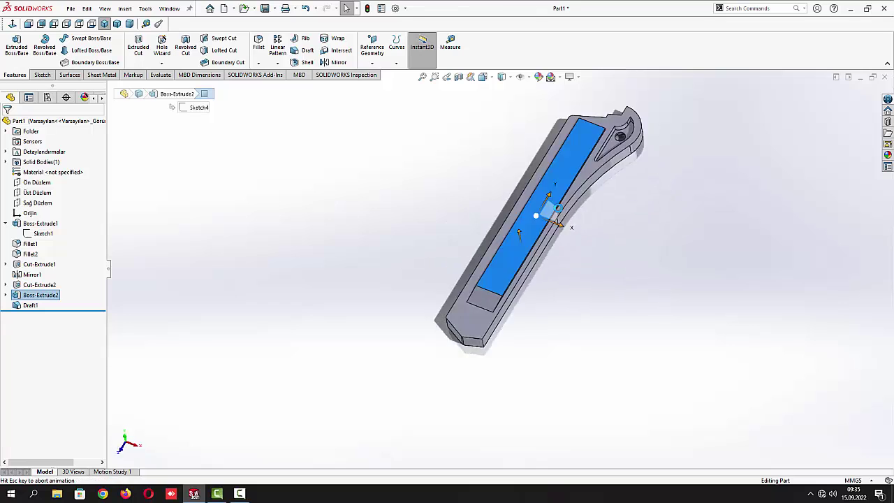
pyautogui.scroll(-5, 531, 357)
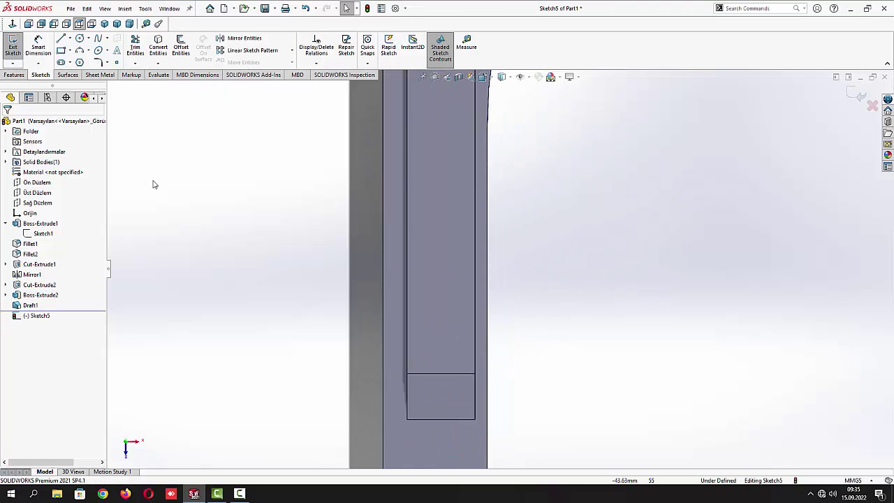
pyautogui.click(60, 62)
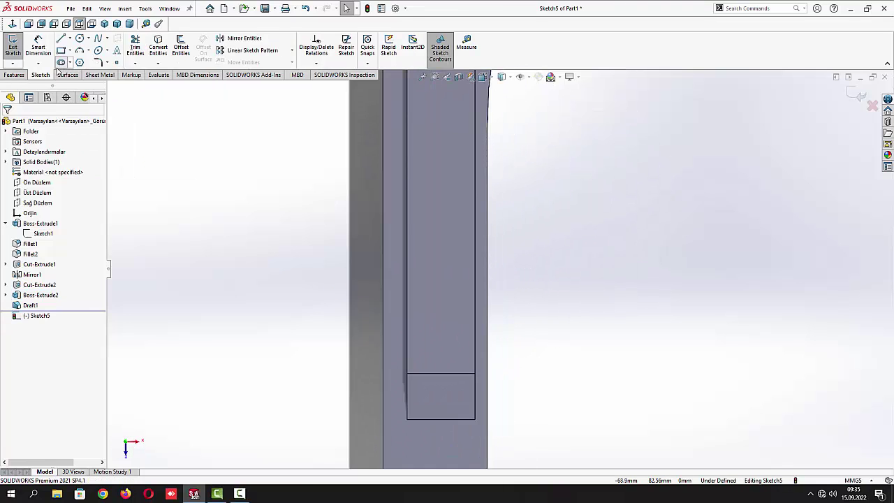
pyautogui.click(422, 358)
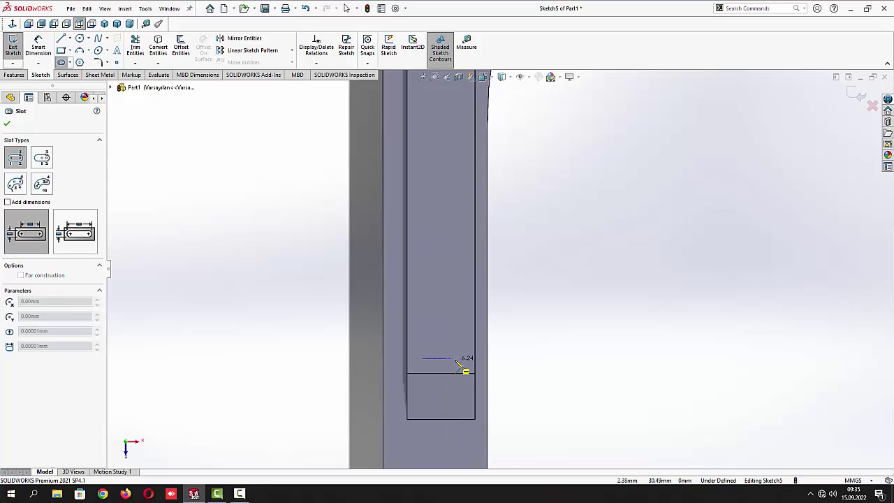
pyautogui.click(464, 358)
pyautogui.click(466, 353)
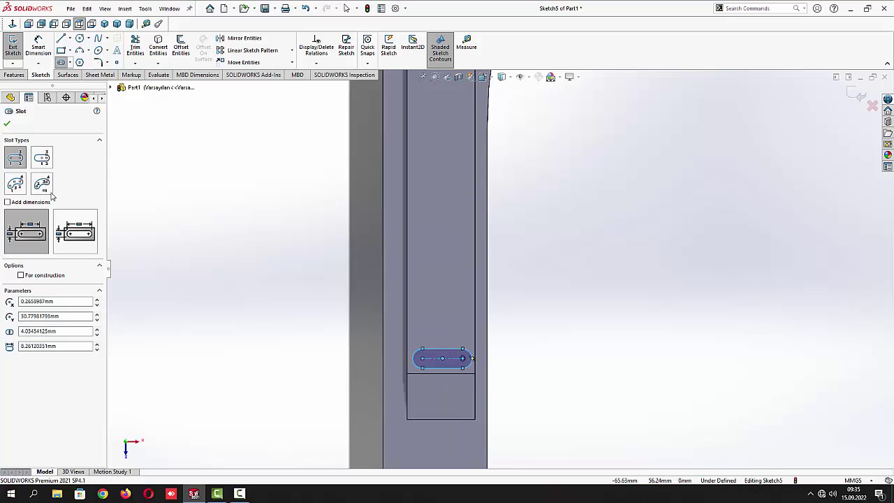
# Finish the slot and dimension its lower straight side 0.5 mm from the raised pad's edge at the drafted end
pyautogui.click(6, 124)
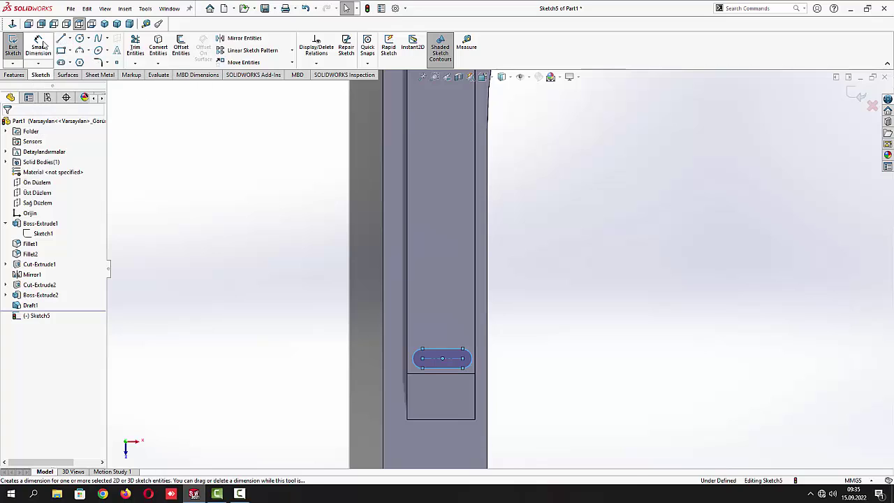
pyautogui.scroll(-2, 440, 357)
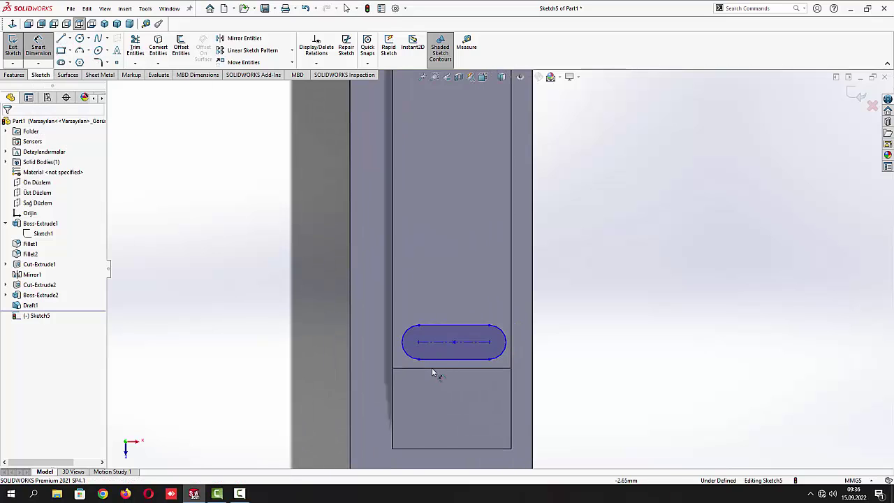
pyautogui.click(434, 367)
pyautogui.click(438, 360)
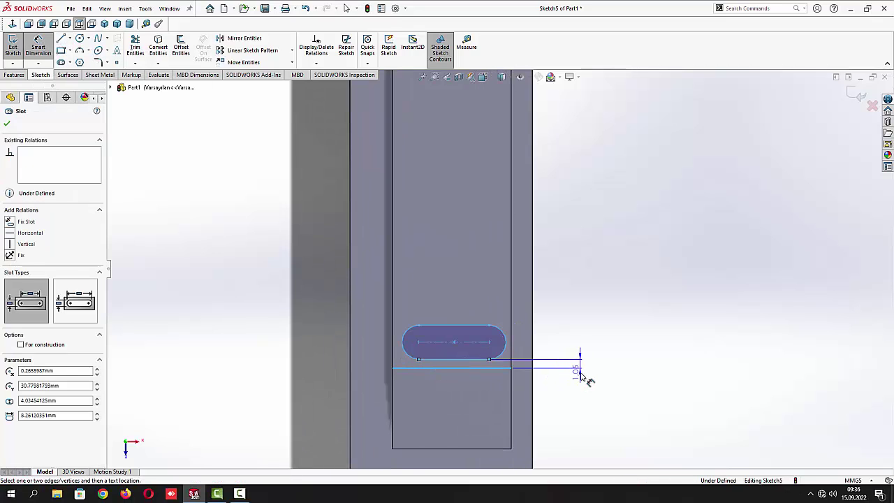
pyautogui.click(580, 377)
pyautogui.write('0,5')
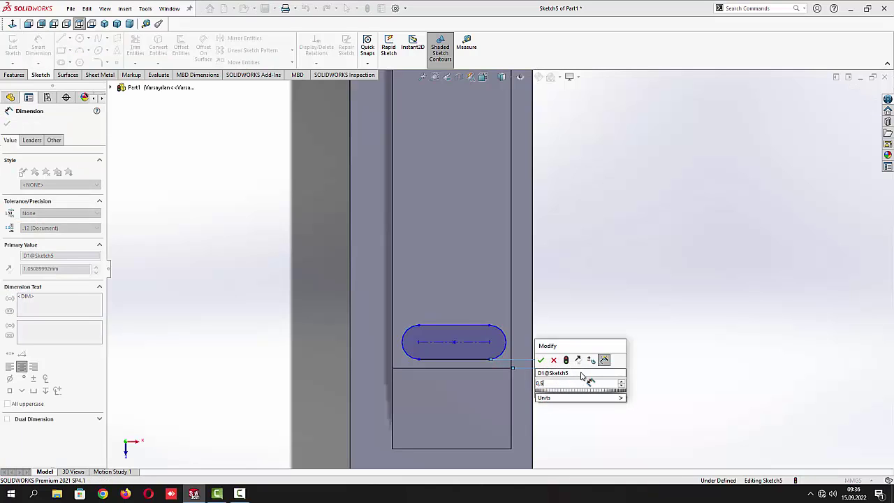
pyautogui.press('Return')
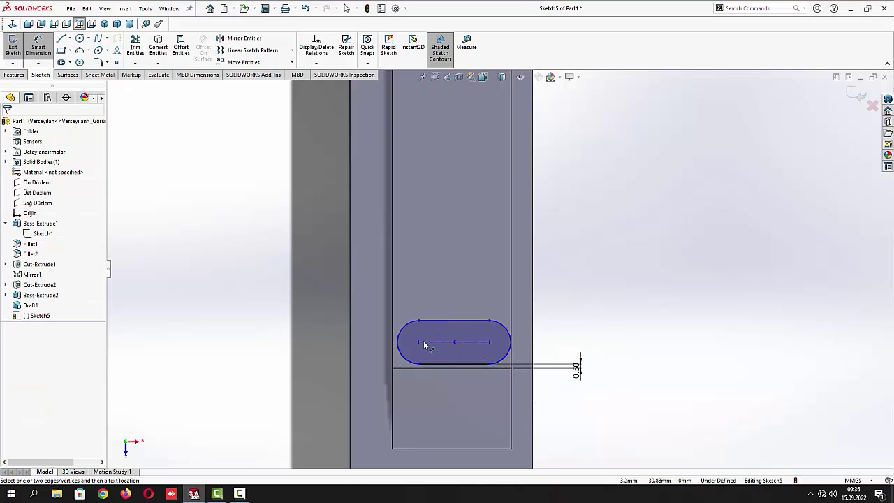
# Dimension the slot with a 1.5 mm end radius and a 9 mm distance between its arc centres
pyautogui.click(512, 353)
pyautogui.click(568, 333)
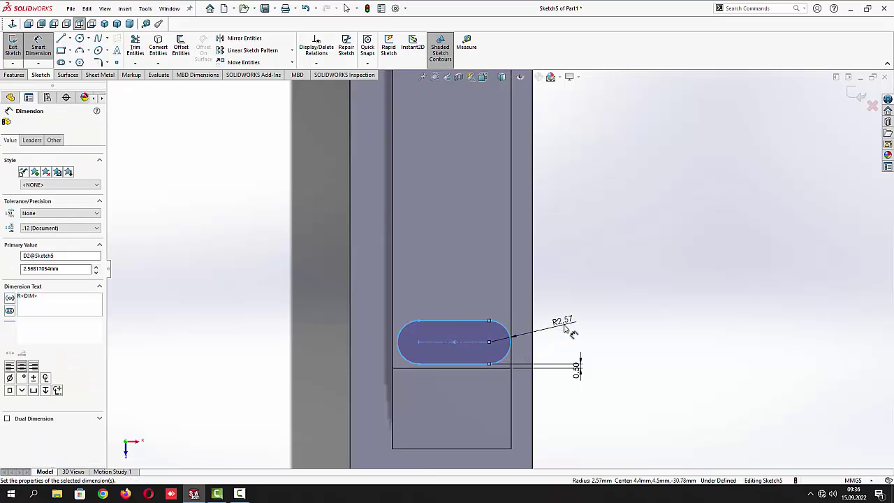
pyautogui.write('1,5')
pyautogui.press('Return')
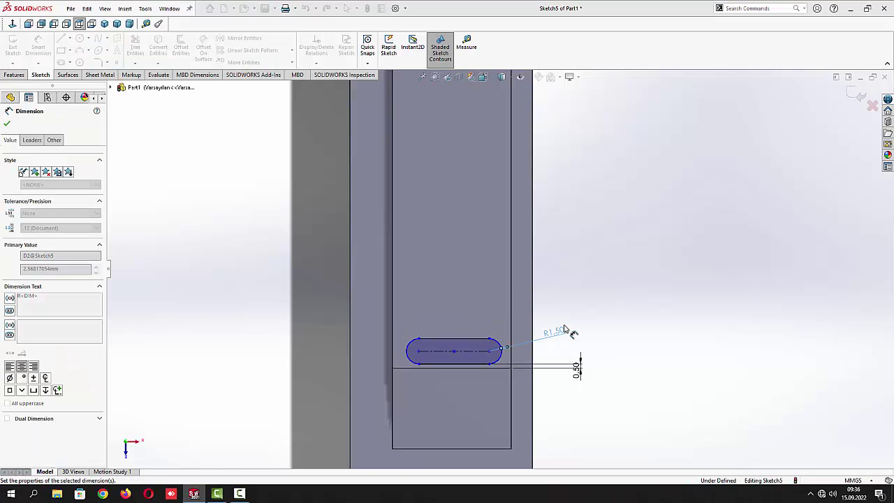
pyautogui.click(419, 356)
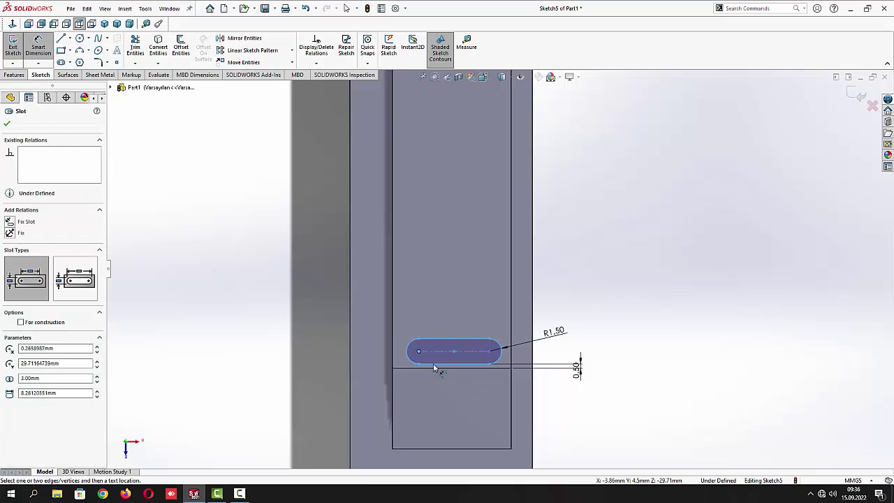
pyautogui.click(485, 364)
pyautogui.click(468, 400)
pyautogui.write('9')
pyautogui.press('Return')
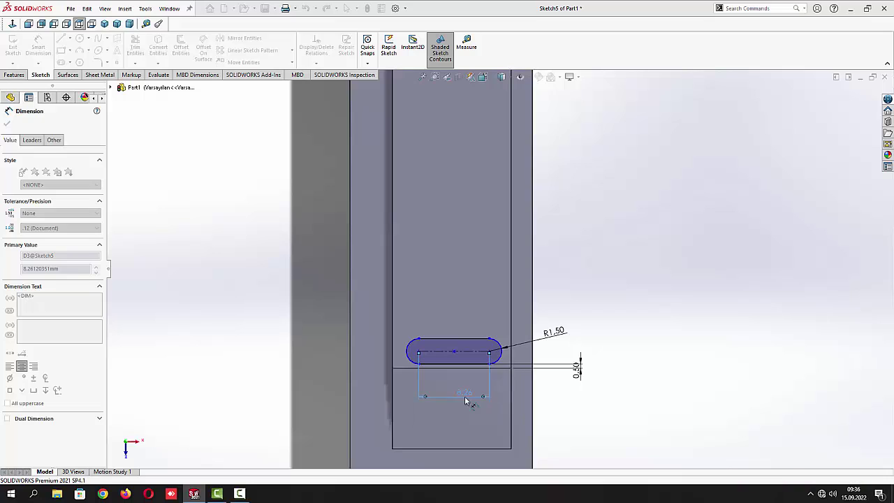
# Dimension the slot's left arc centre 2.5 mm from the pad's left long edge
pyautogui.click(413, 356)
pyautogui.click(393, 365)
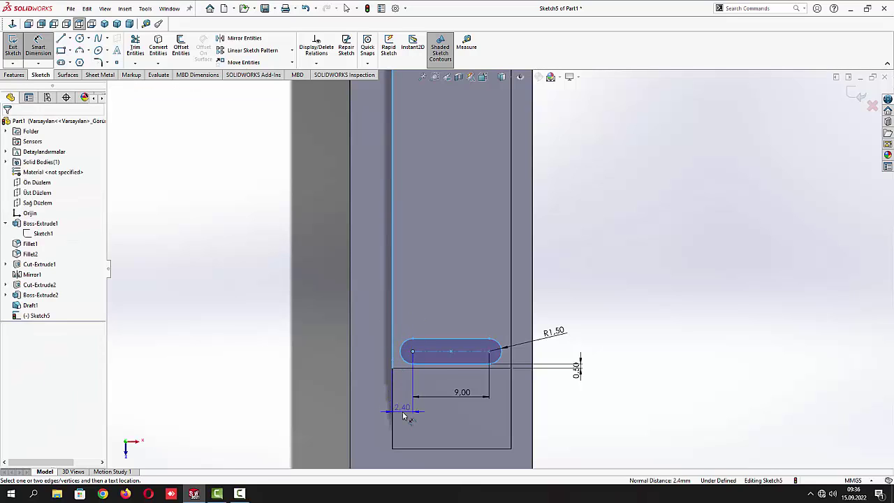
pyautogui.click(403, 416)
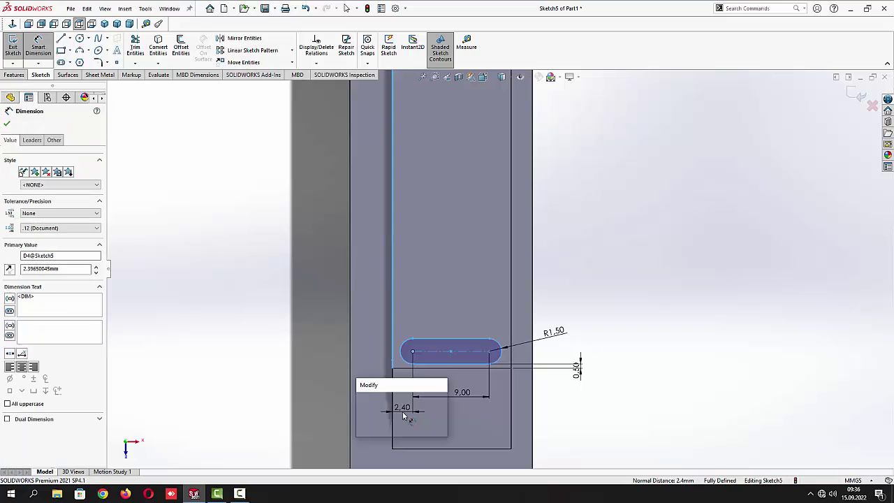
pyautogui.write('2,5')
pyautogui.press('Return')
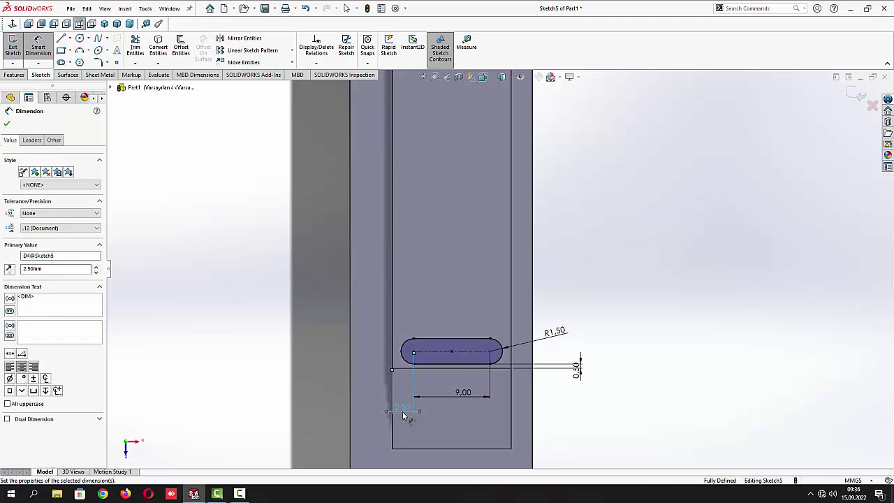
pyautogui.click(7, 123)
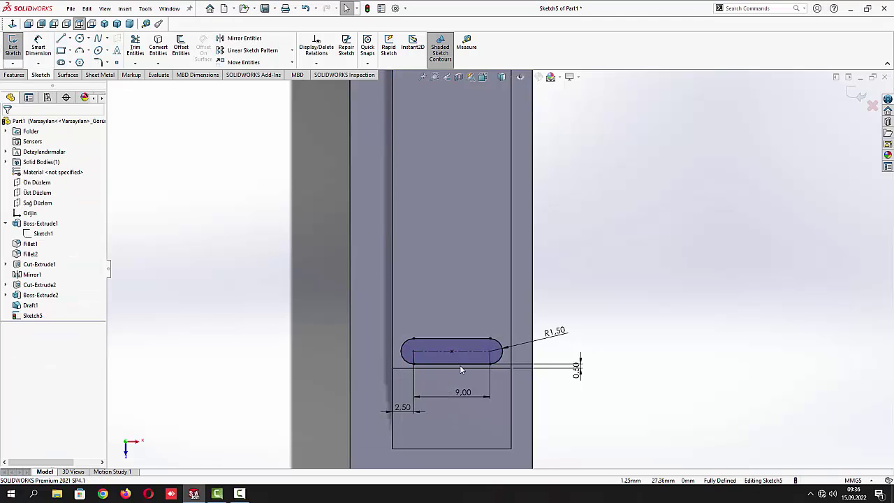
# Create a linear sketch pattern of the slot with one instance along X and two along Y, spaced 4.5 mm
pyautogui.moveTo(398, 330); pyautogui.dragTo(511, 366)
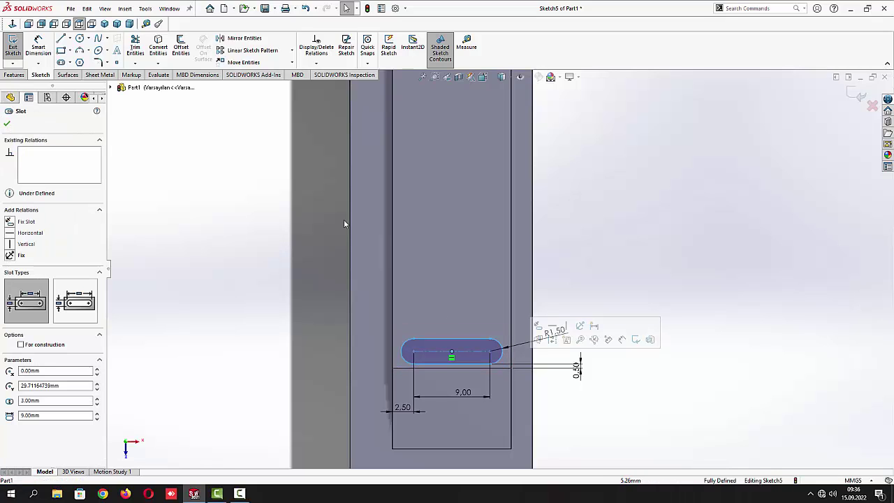
pyautogui.click(250, 50)
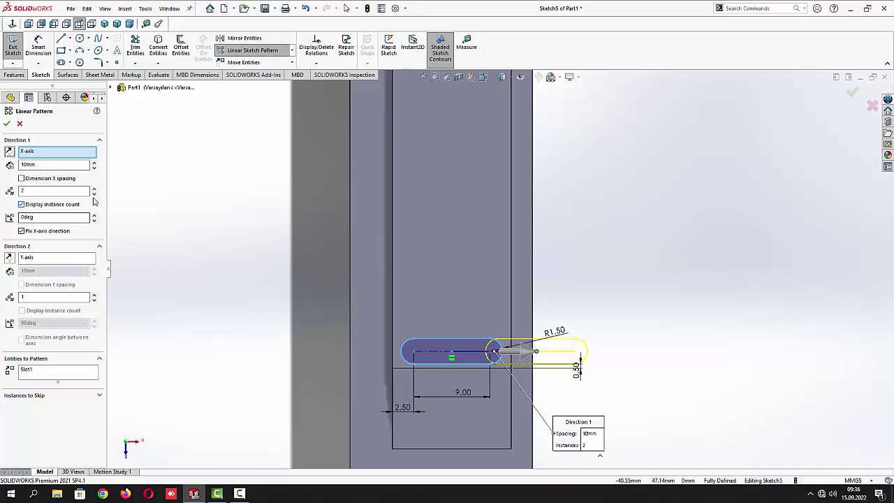
pyautogui.click(94, 194)
pyautogui.click(94, 294)
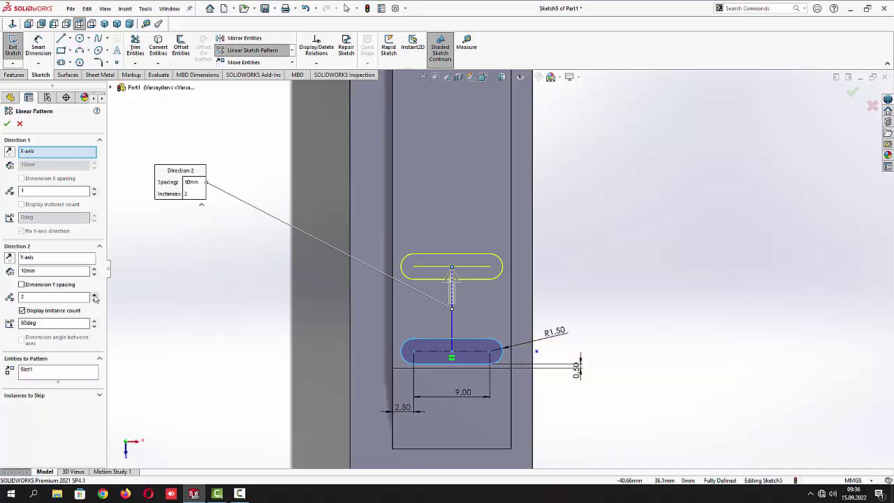
pyautogui.write('4.5')
pyautogui.press('Return')
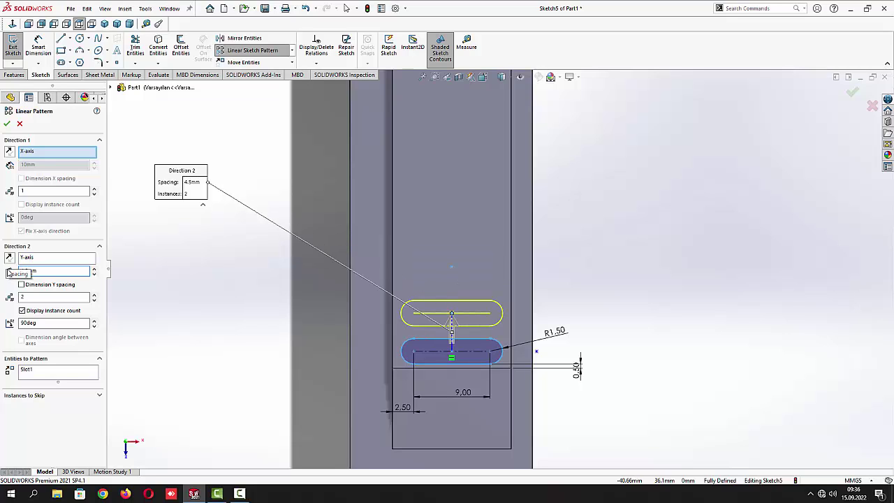
pyautogui.click(7, 124)
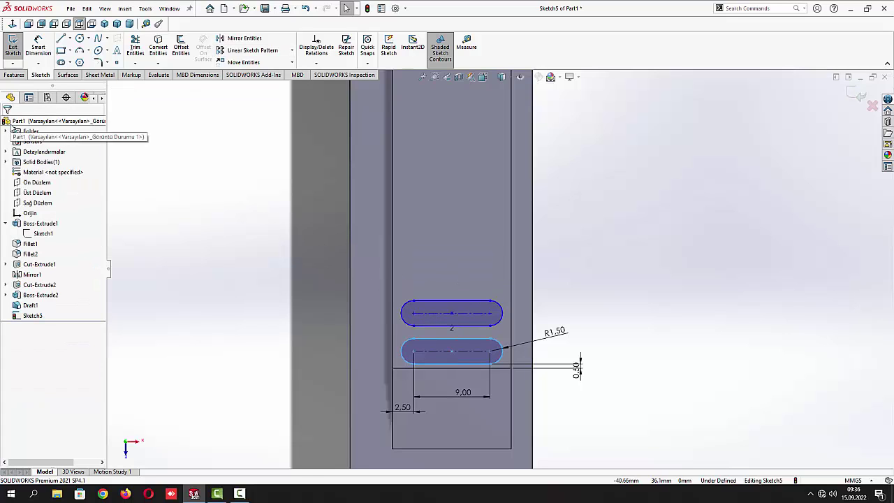
# Draw a three-point arc of about 0.75 mm radius joining the left ends of the two slots' facing sides, bulging inward
pyautogui.click(79, 51)
pyautogui.scroll(-5, 405, 347)
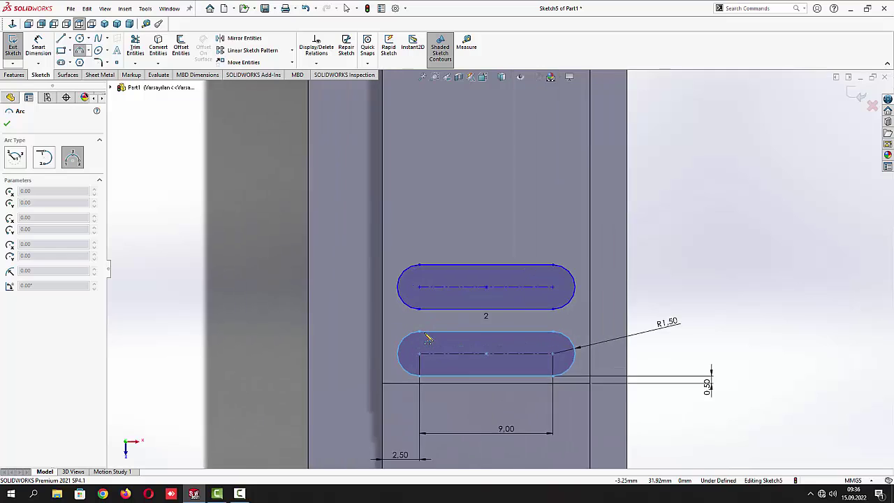
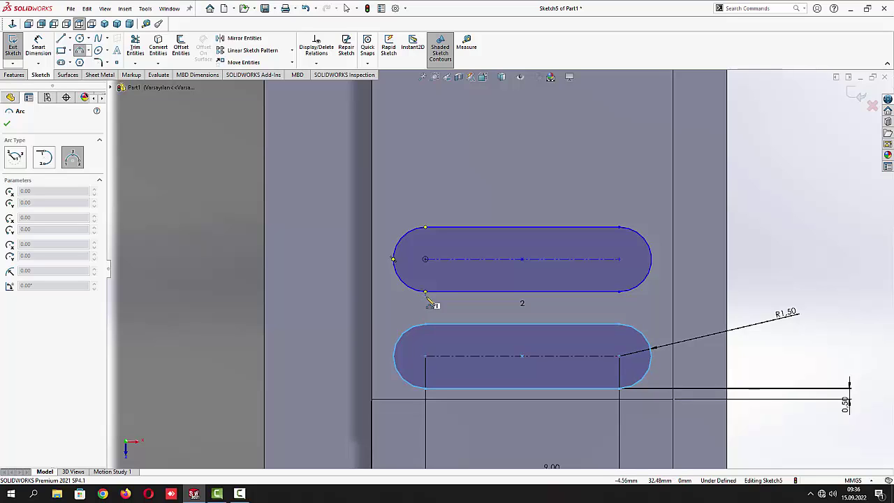
pyautogui.click(426, 292)
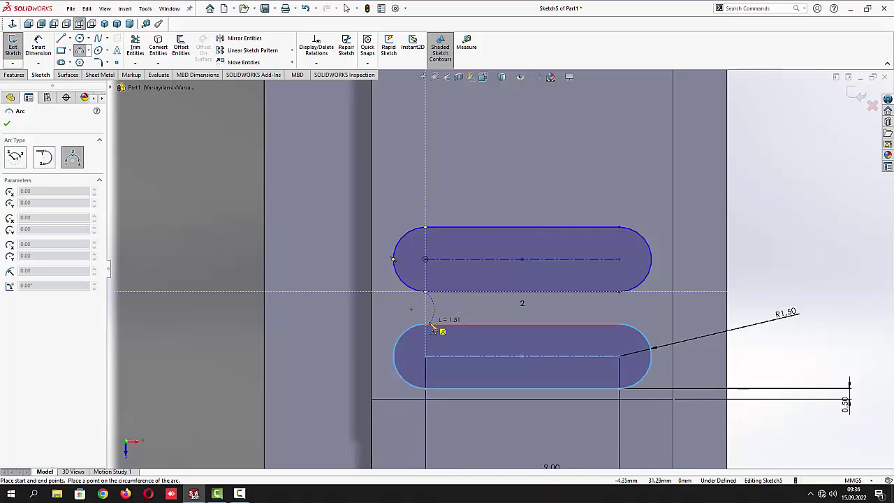
pyautogui.click(427, 323)
pyautogui.click(439, 307)
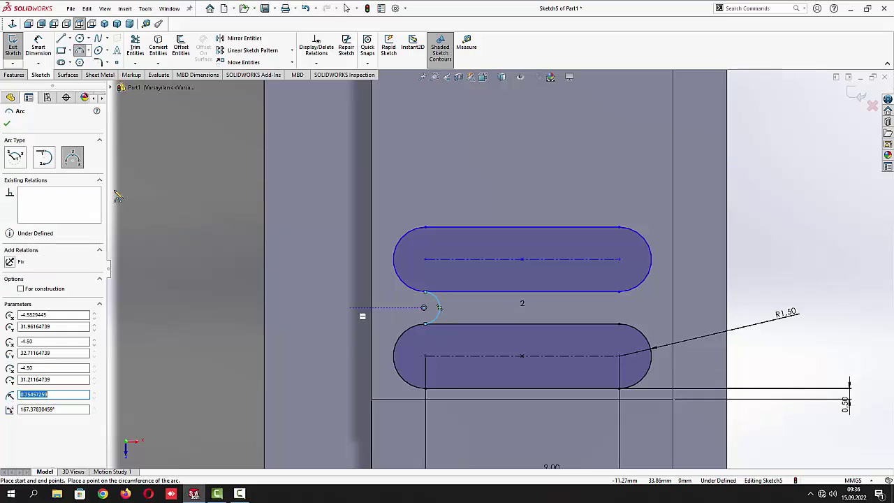
pyautogui.click(7, 124)
# Dimension the connecting arc's radius as 1.5 mm
pyautogui.click(38, 46)
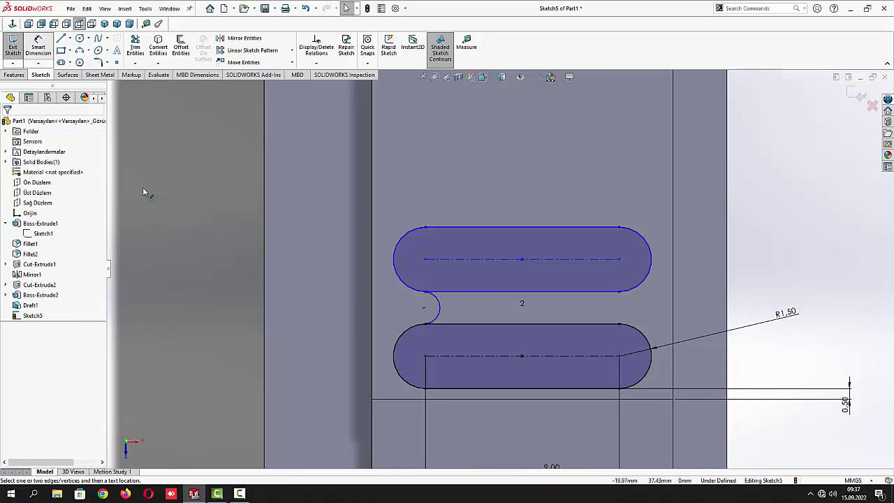
pyautogui.click(439, 310)
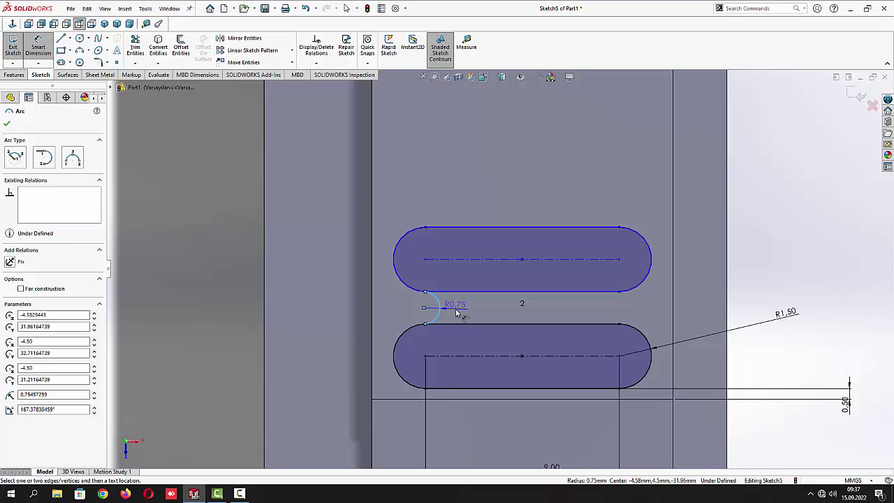
pyautogui.click(458, 312)
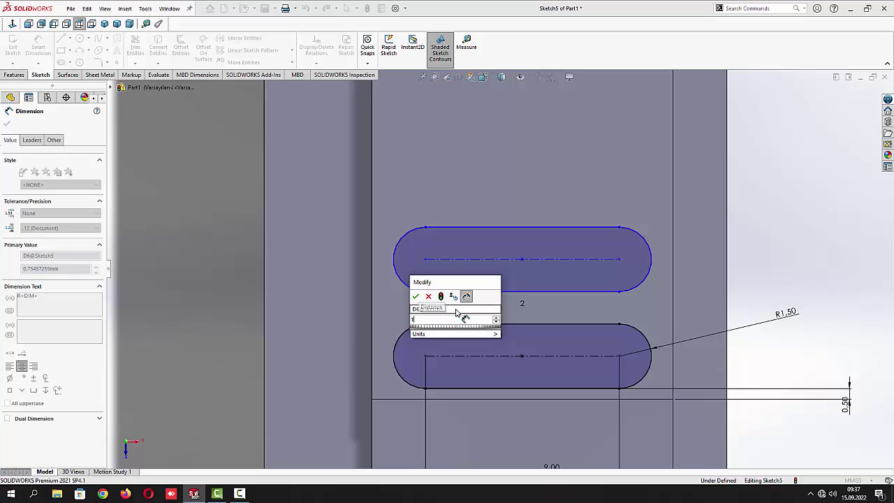
pyautogui.write('1.5')
pyautogui.press('Return')
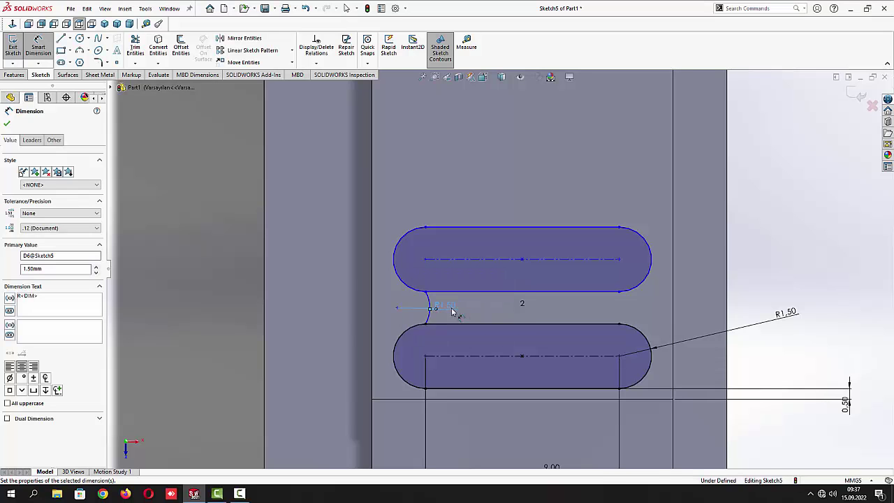
pyautogui.click(6, 123)
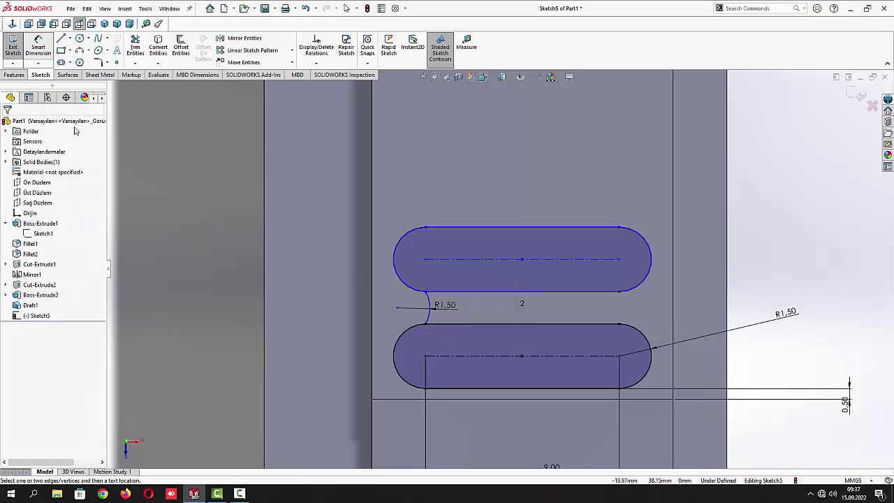
pyautogui.click(476, 294)
pyautogui.click(483, 324)
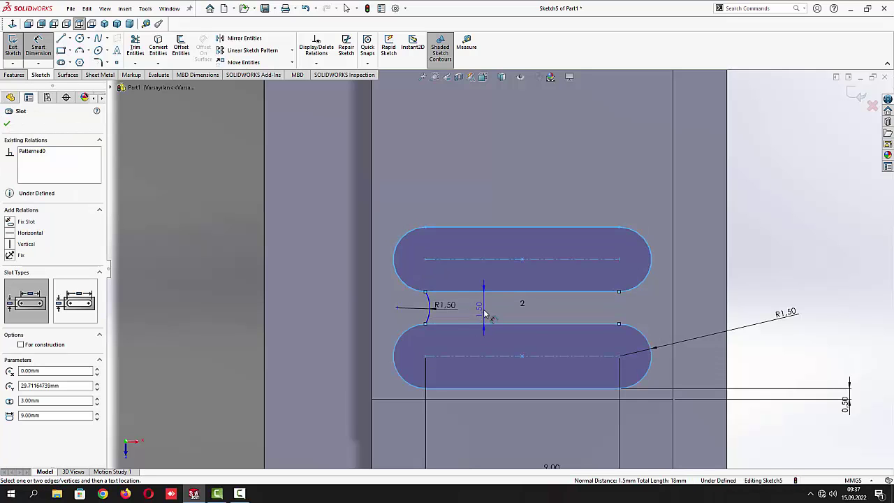
pyautogui.press('Escape')
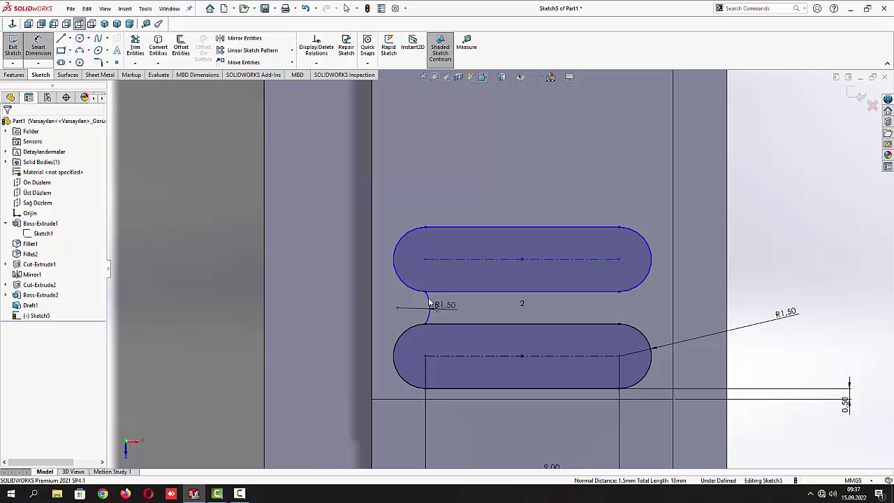
pyautogui.click(430, 303)
pyautogui.press('Escape')
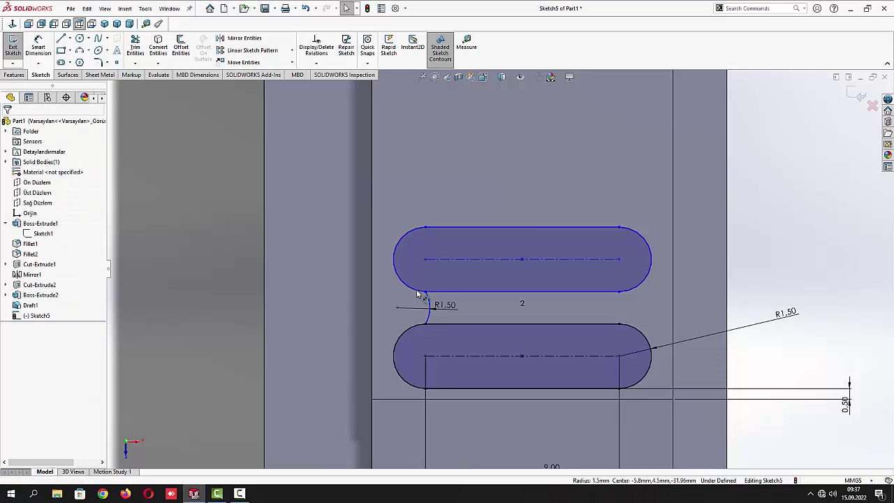
# Make the connecting arc tangent to the left end arc of the upper slot
pyautogui.click(419, 293)
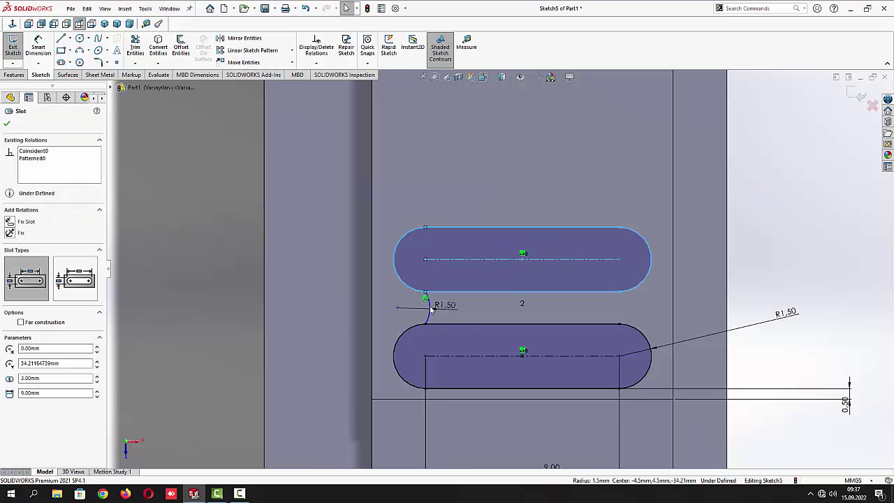
pyautogui.click(432, 308)
pyautogui.click(442, 341)
pyautogui.scroll(-6, 442, 290)
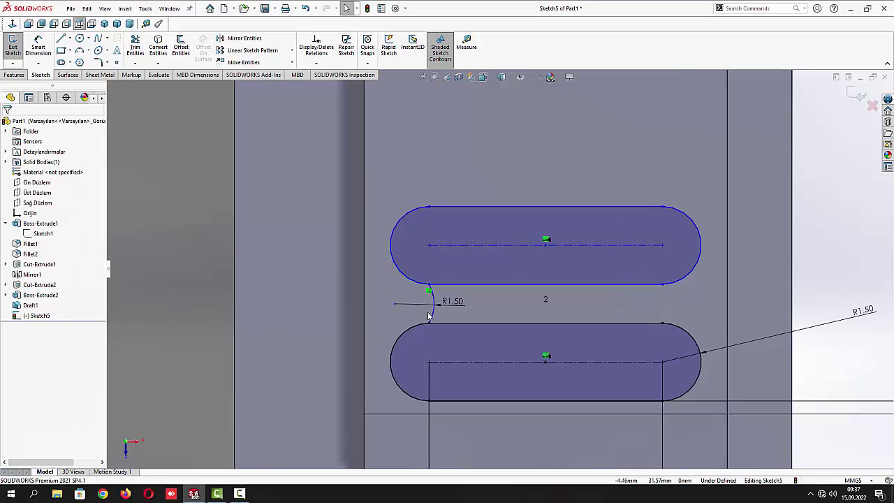
pyautogui.click(458, 278)
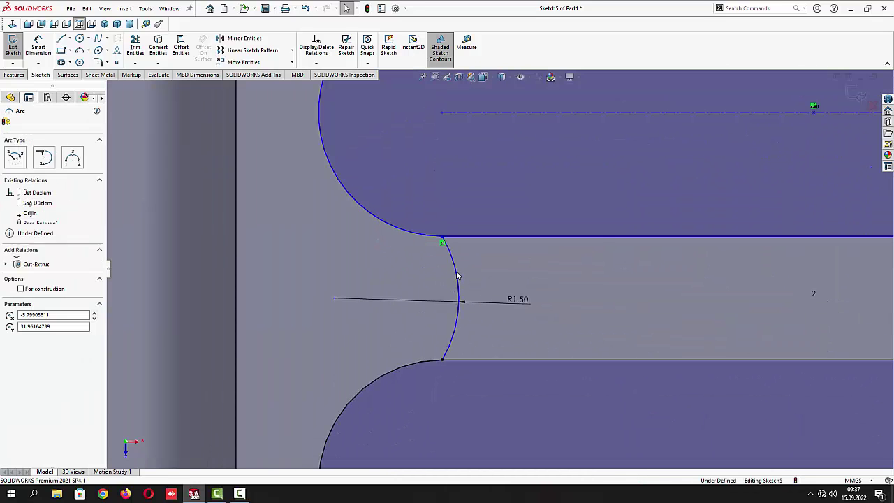
pyautogui.keyDown('ctrl'); pyautogui.click(415, 237); pyautogui.keyUp('ctrl')
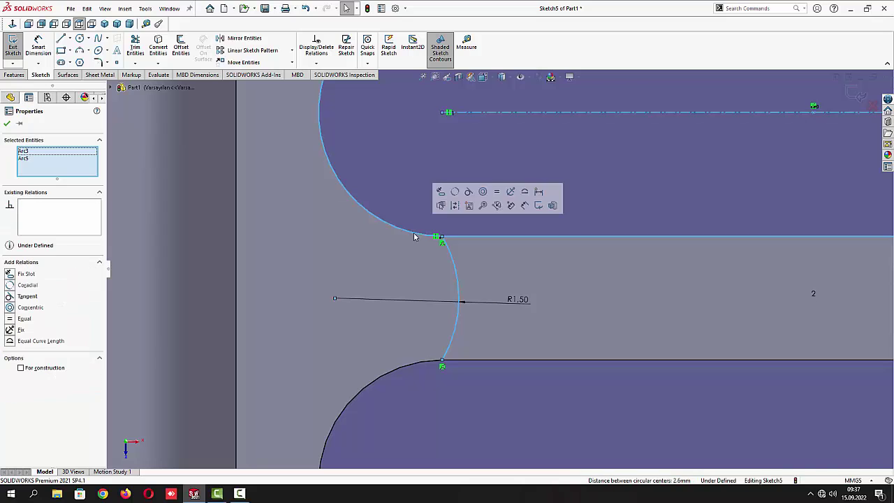
pyautogui.click(468, 192)
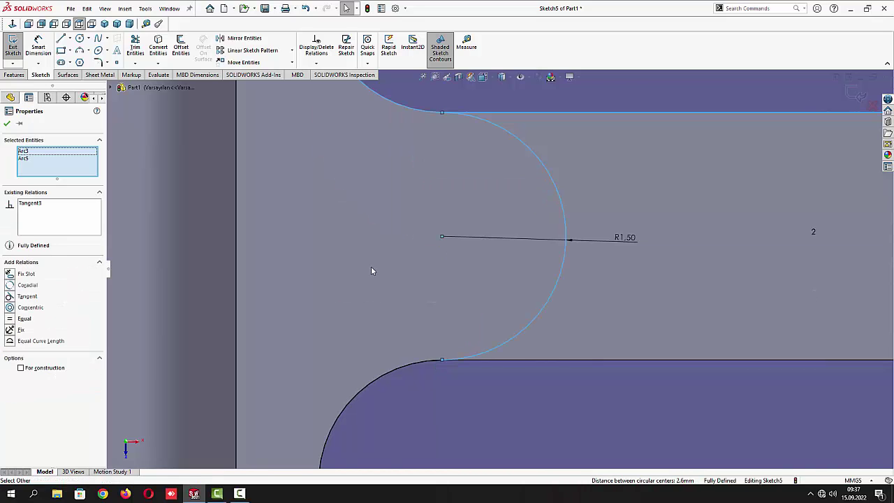
# Make the connecting arc tangent to the left end arc of the lower slot
pyautogui.scroll(5, 371, 266)
pyautogui.click(259, 252)
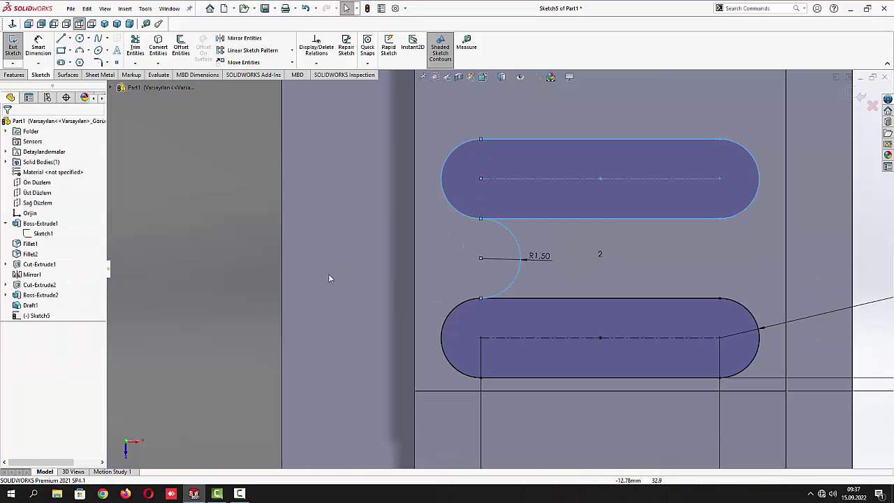
pyautogui.click(507, 295)
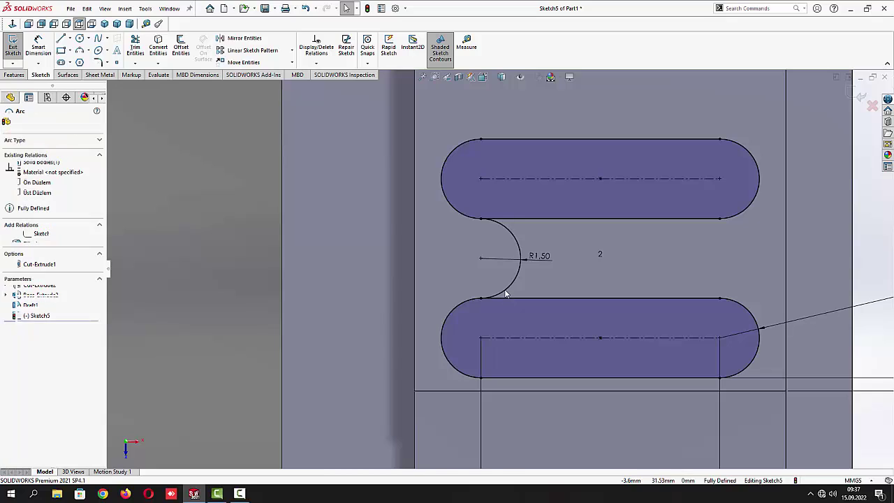
pyautogui.keyDown('ctrl'); pyautogui.click(470, 300); pyautogui.keyUp('ctrl')
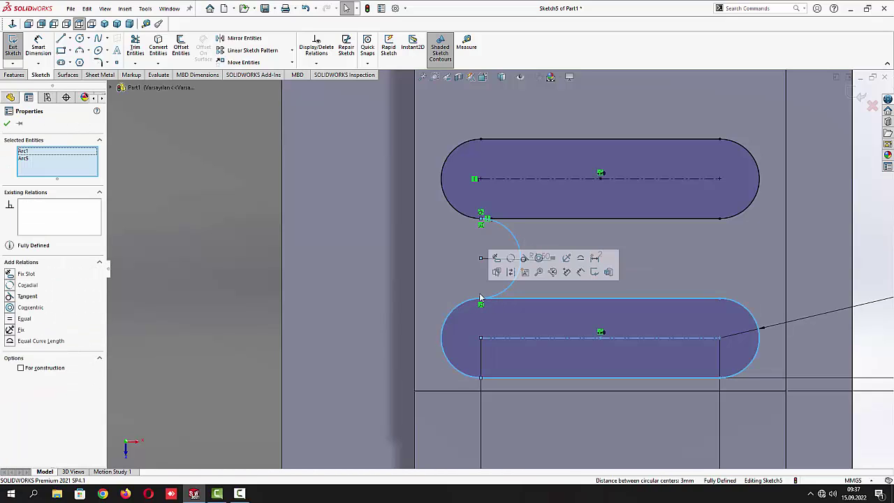
pyautogui.click(525, 259)
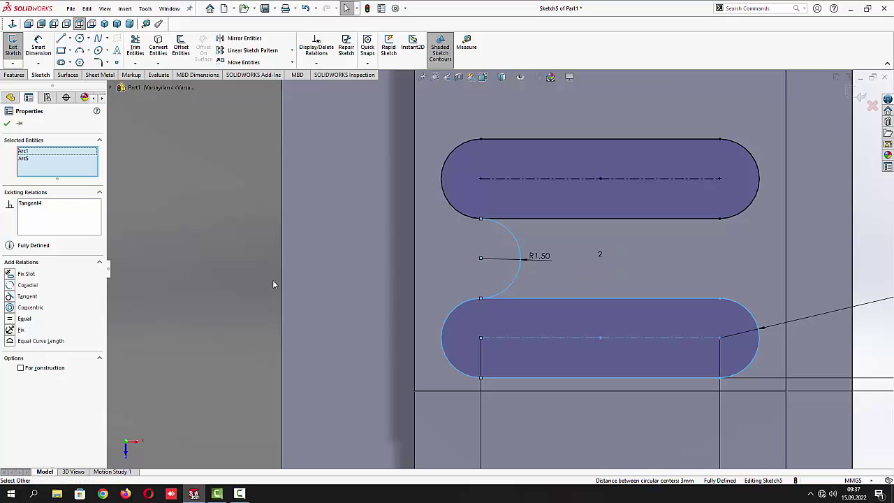
pyautogui.click(5, 124)
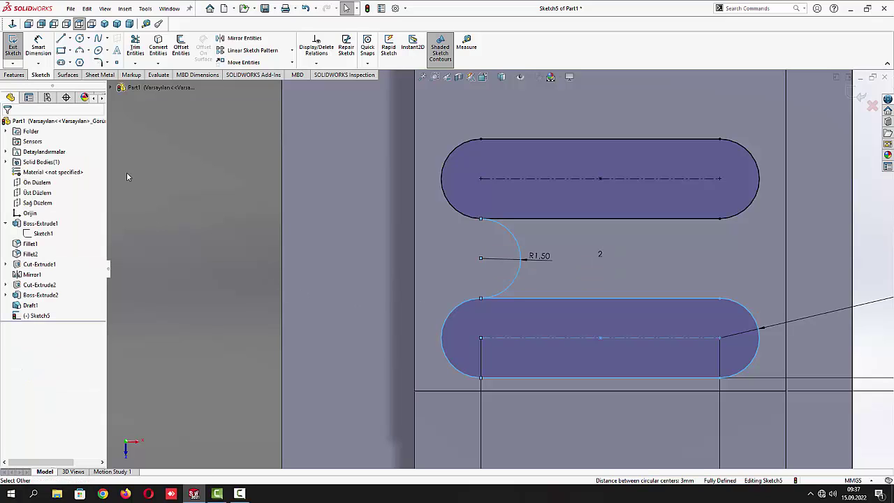
# Set the connecting arc's radius to 0.75 mm
pyautogui.doubleClick(539, 258)
pyautogui.write('0,')
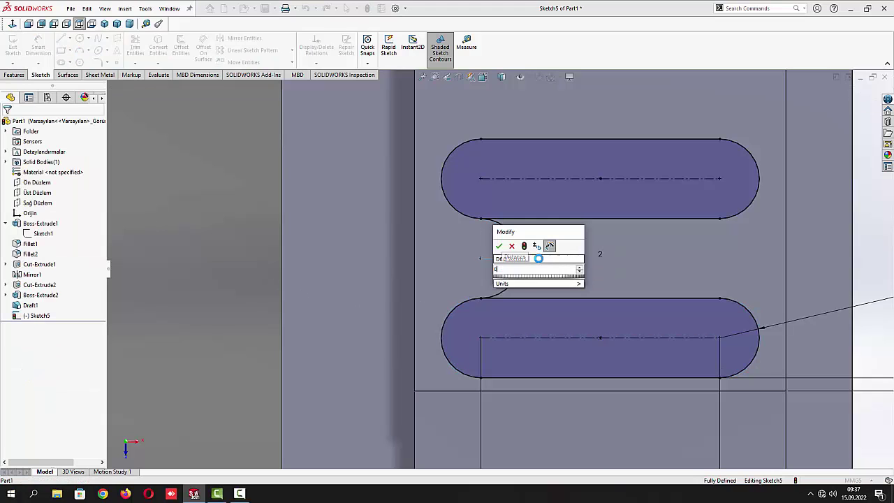
pyautogui.write('75')
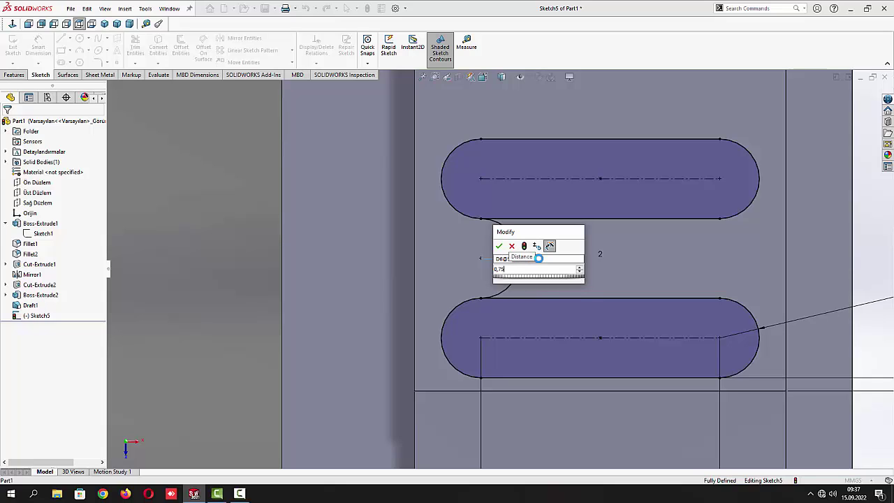
pyautogui.press('Return')
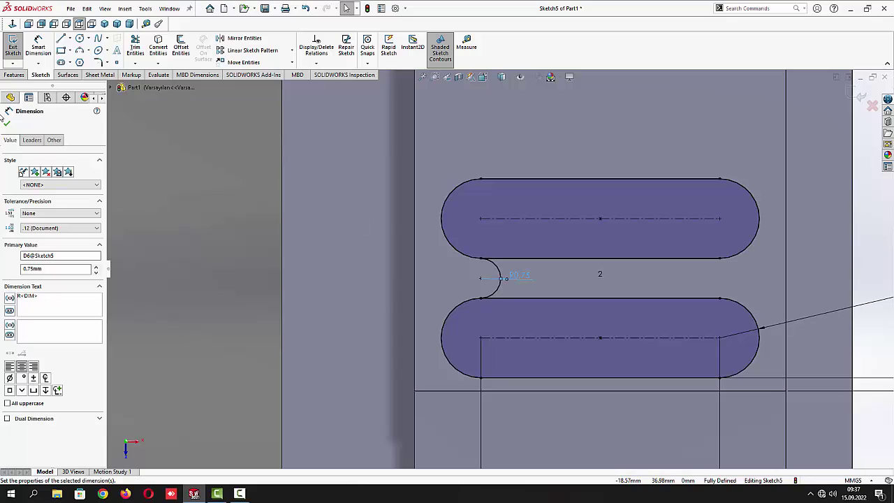
pyautogui.click(7, 125)
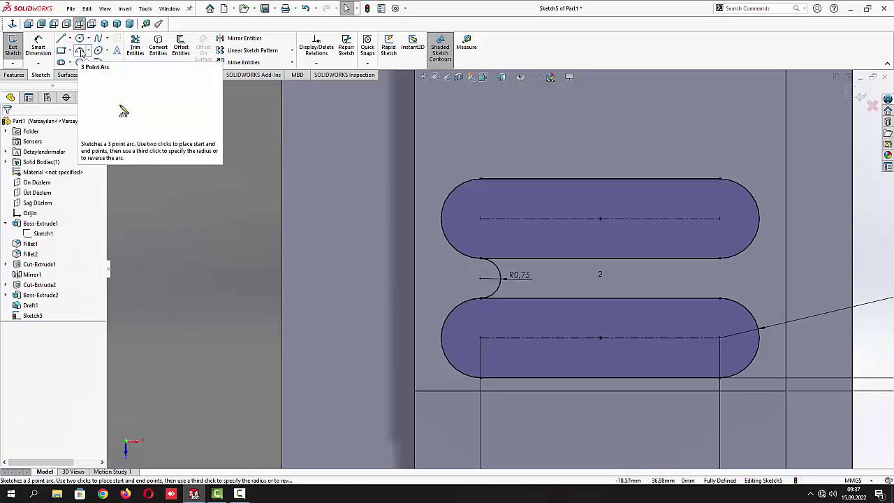
# Draw a three-point arc of about 0.77 mm radius joining the right ends of the two slots' facing sides, bulging inward
pyautogui.click(702, 276)
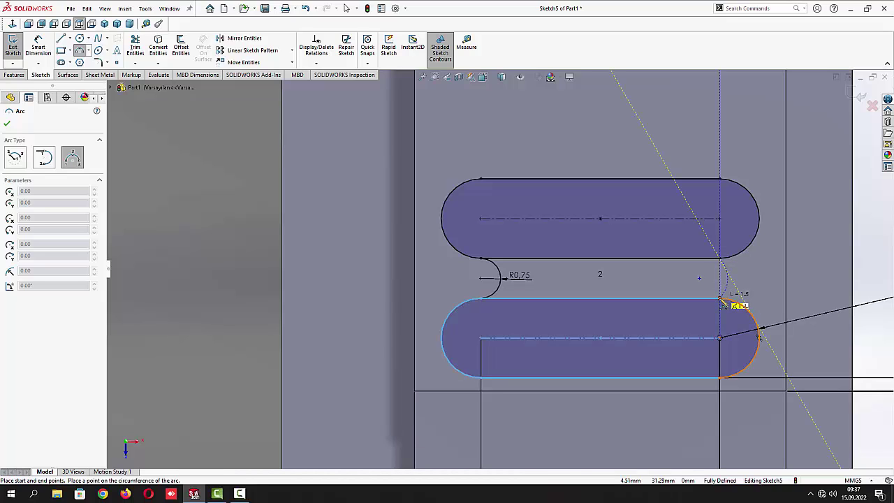
pyautogui.click(721, 299)
pyautogui.click(708, 289)
pyautogui.press('Escape')
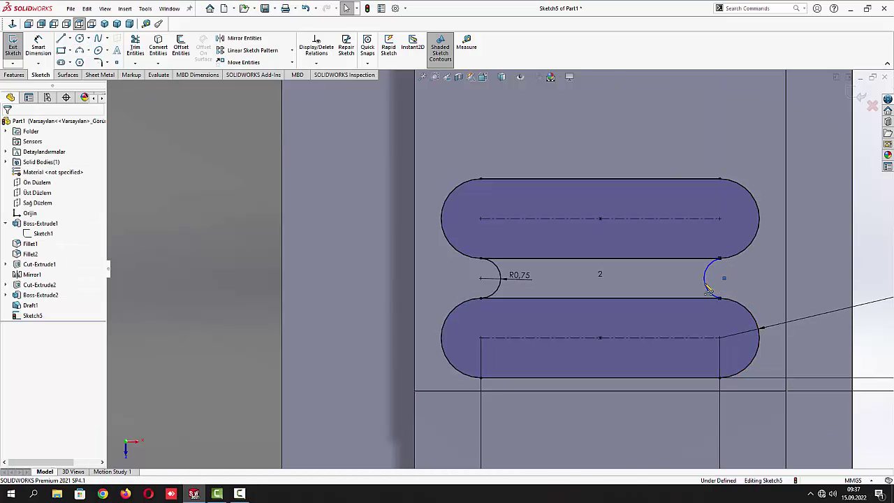
# Make the right connecting arc tangent to the right end arc of the upper slot
pyautogui.click(715, 265)
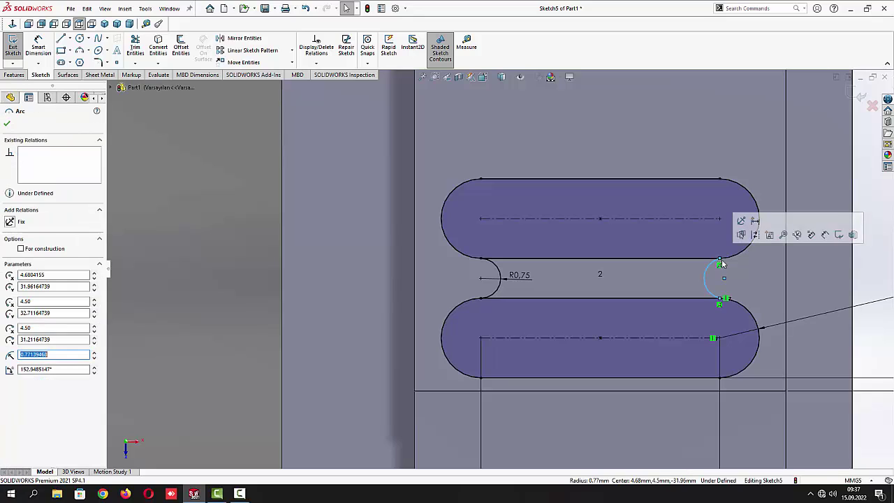
pyautogui.keyDown('ctrl'); pyautogui.click(745, 252); pyautogui.keyUp('ctrl')
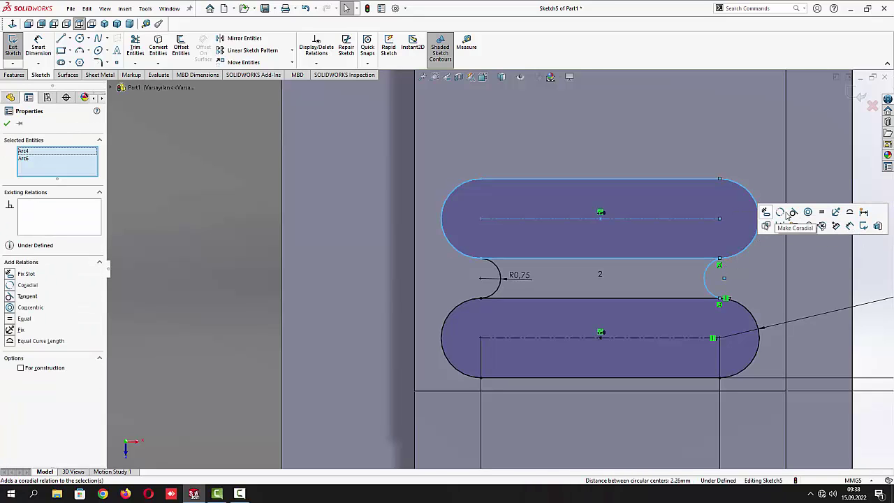
pyautogui.click(6, 123)
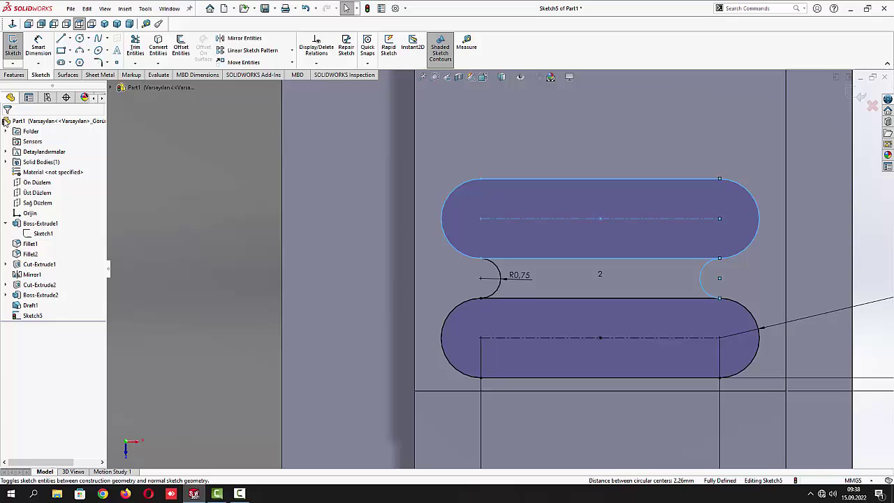
# Try to make the right connecting arc tangent to the lower slot's right end arc, and delete that tangent relation
pyautogui.click(709, 298)
pyautogui.keyDown('ctrl'); pyautogui.click(732, 302); pyautogui.keyUp('ctrl')
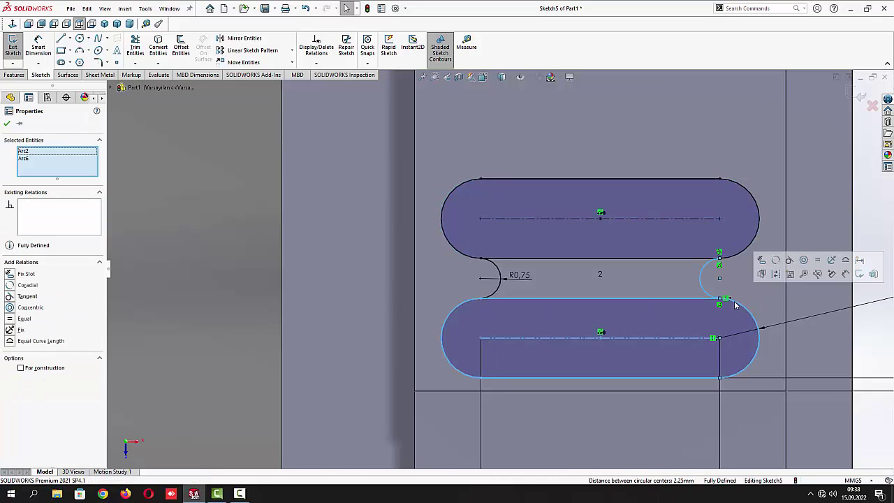
pyautogui.click(790, 261)
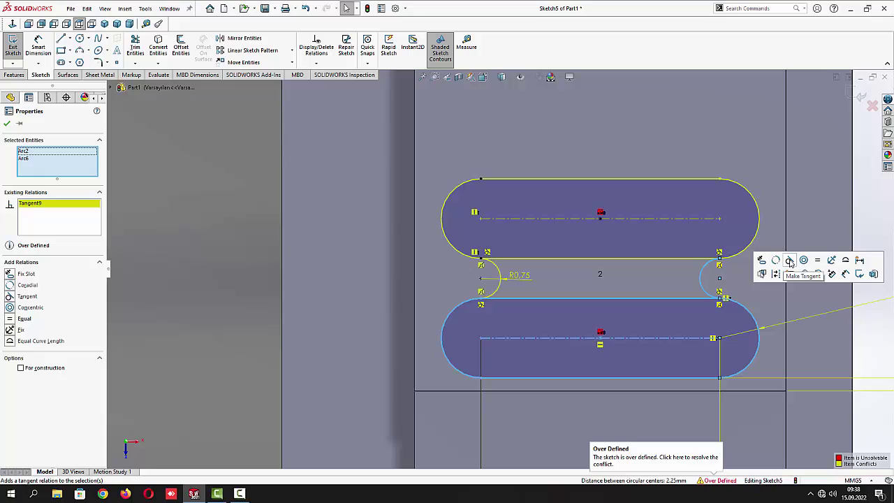
pyautogui.click(31, 203)
pyautogui.press('Delete')
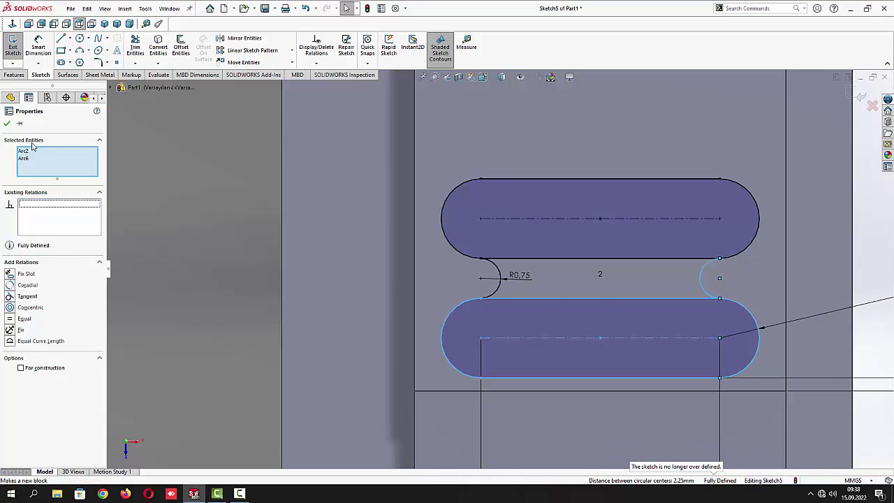
pyautogui.click(4, 125)
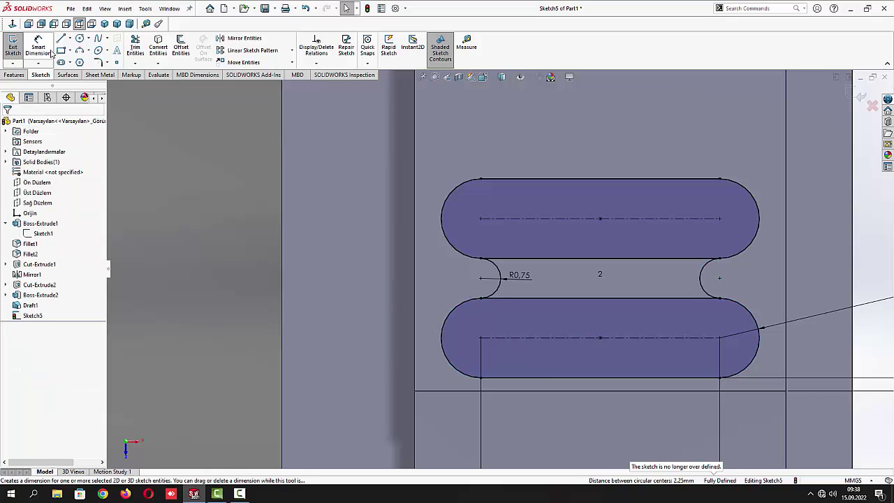
# Check the gap between the facing sides of the two slots with a trial dimension
pyautogui.click(536, 259)
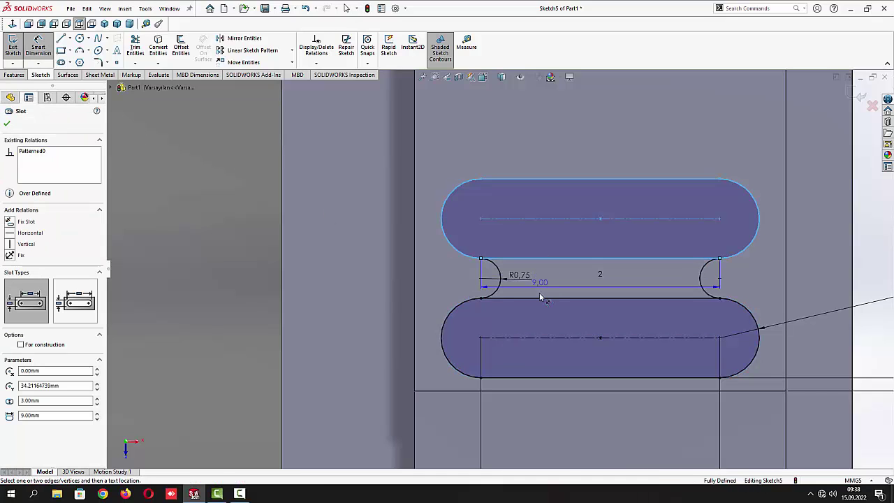
pyautogui.click(541, 299)
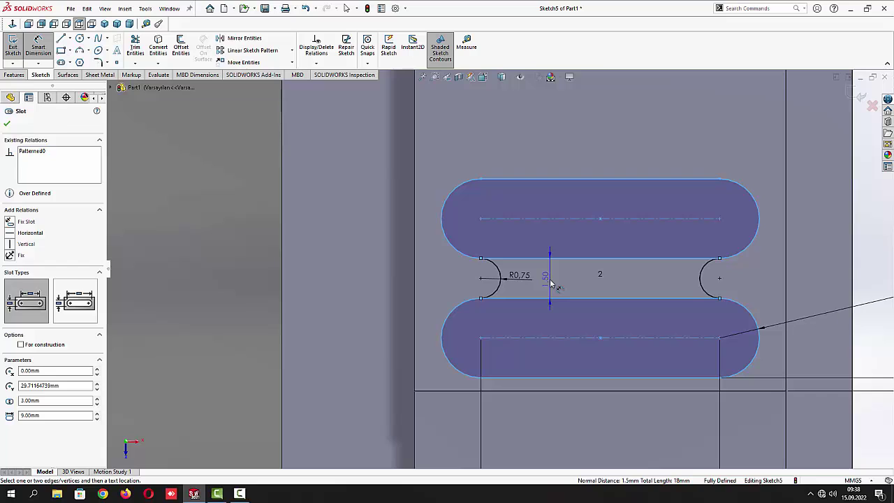
pyautogui.press('Escape')
# Finish the sketch and cut both slots and the region between them into the pad with a 4.5 mm blind Extruded Cut
pyautogui.press('f')
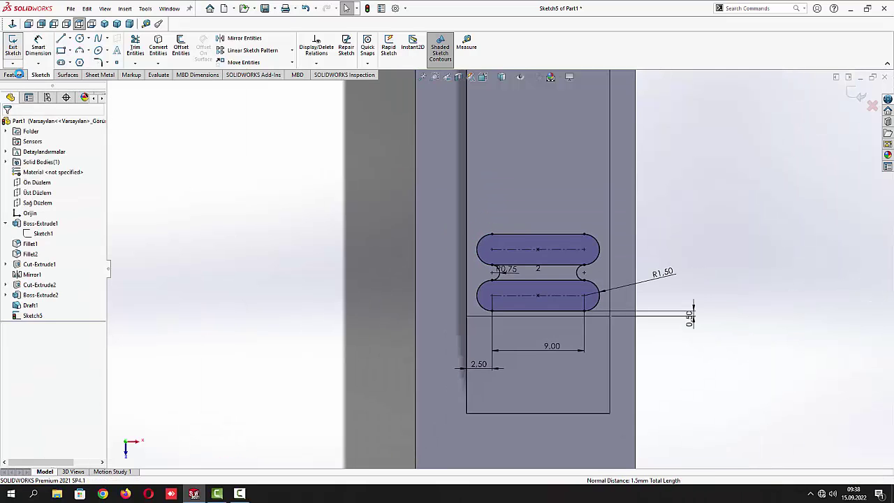
pyautogui.click(12, 47)
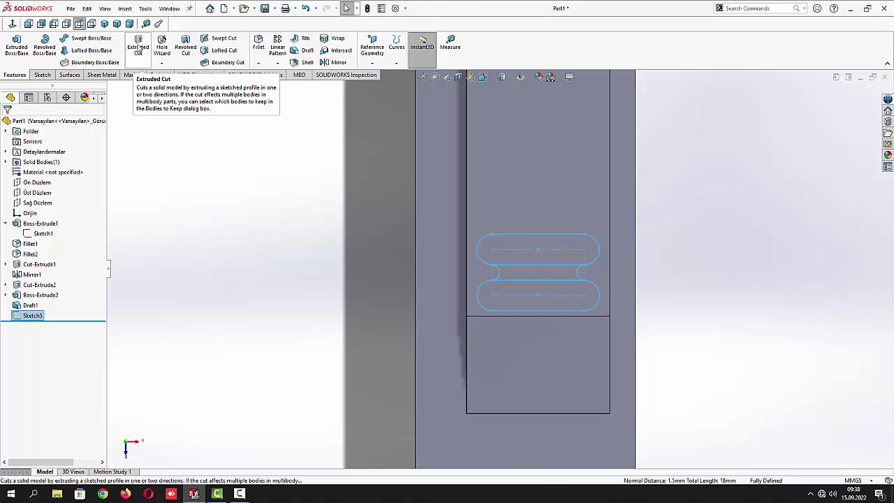
pyautogui.click(138, 47)
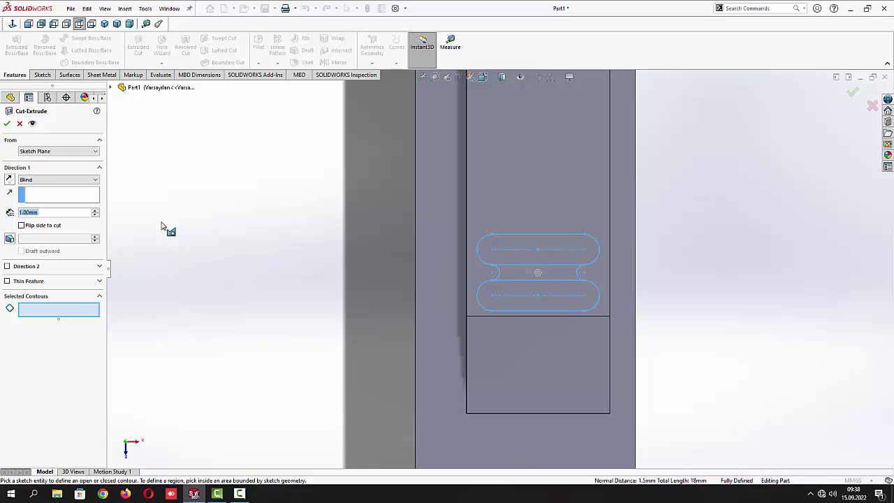
pyautogui.write('4.5')
pyautogui.press('Return')
pyautogui.click(493, 295)
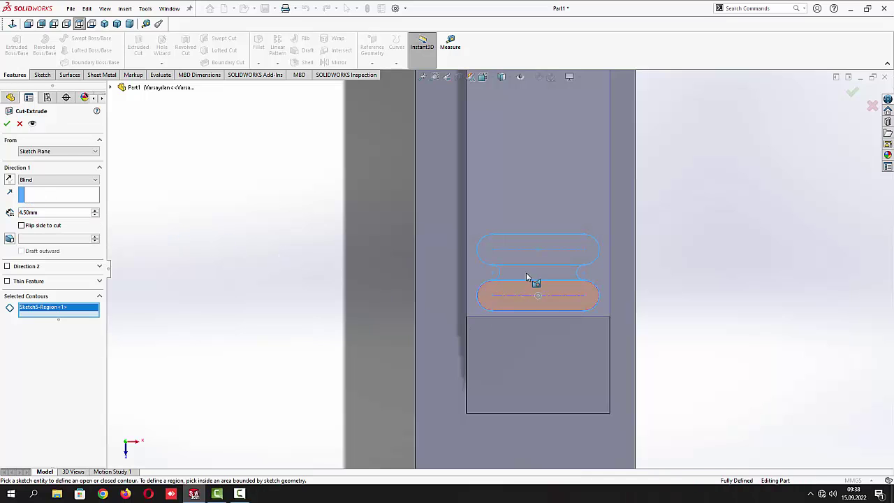
pyautogui.click(527, 274)
pyautogui.click(517, 260)
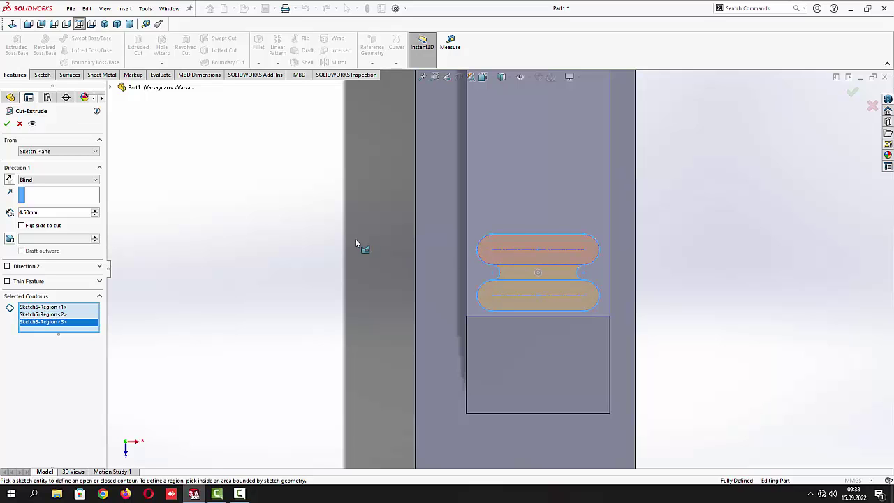
pyautogui.click(104, 24)
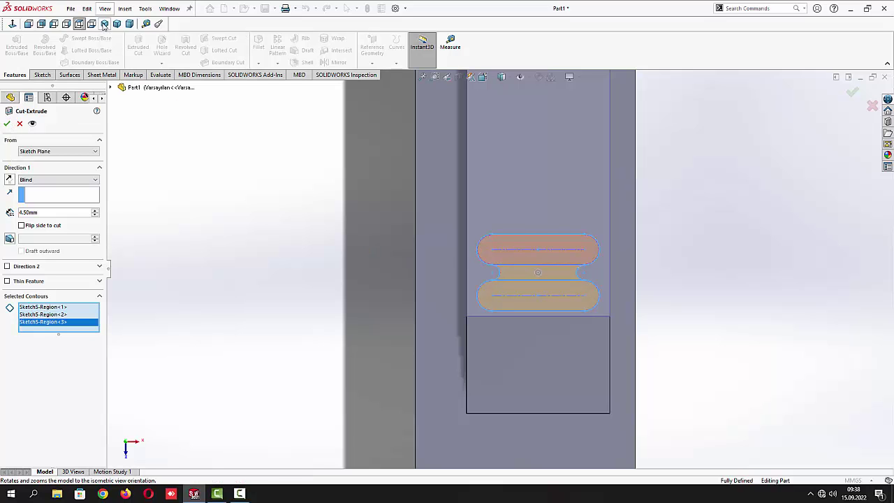
pyautogui.click(6, 125)
pyautogui.scroll(-5, 380, 301)
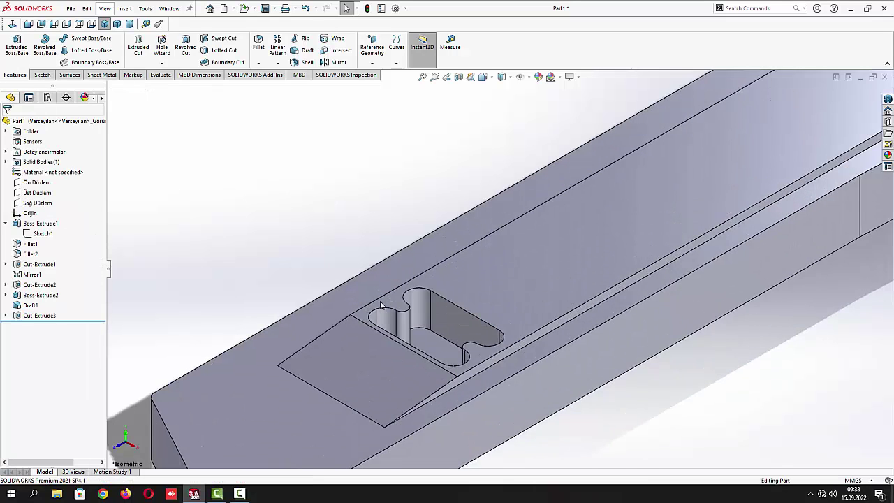
# Create a linear pattern of the slot cut along the pad's long edge with 24 instances spaced 4.5 mm
pyautogui.click(59, 316)
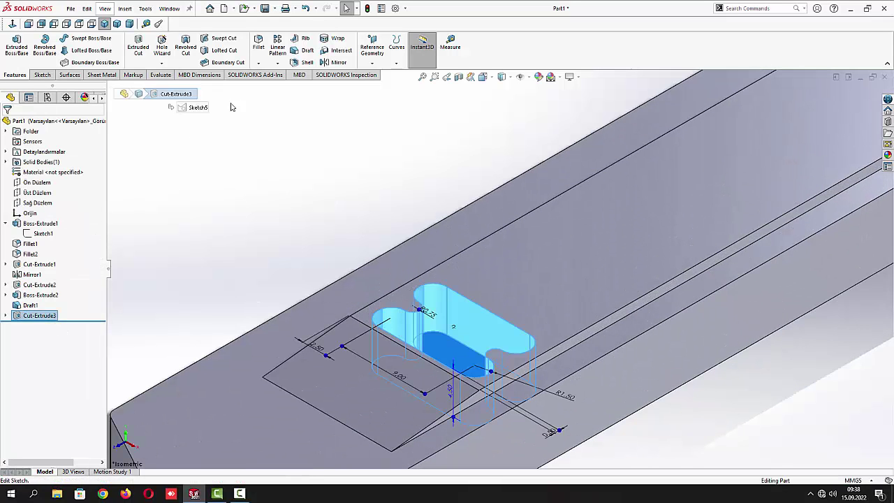
pyautogui.click(278, 46)
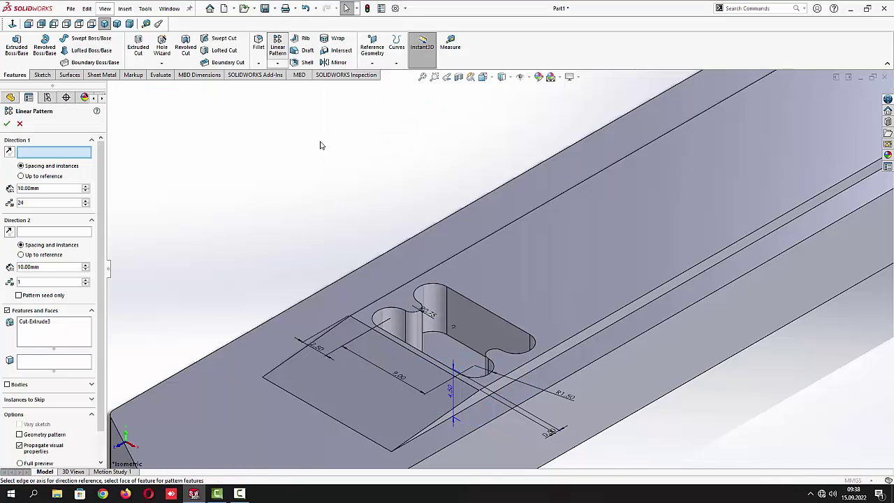
pyautogui.click(451, 260)
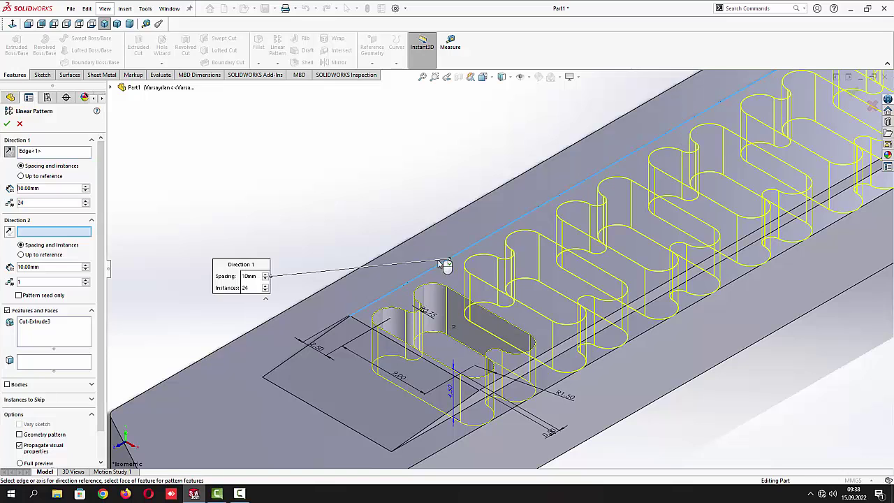
pyautogui.moveTo(47, 188); pyautogui.dragTo(1, 187)
pyautogui.write('4.5')
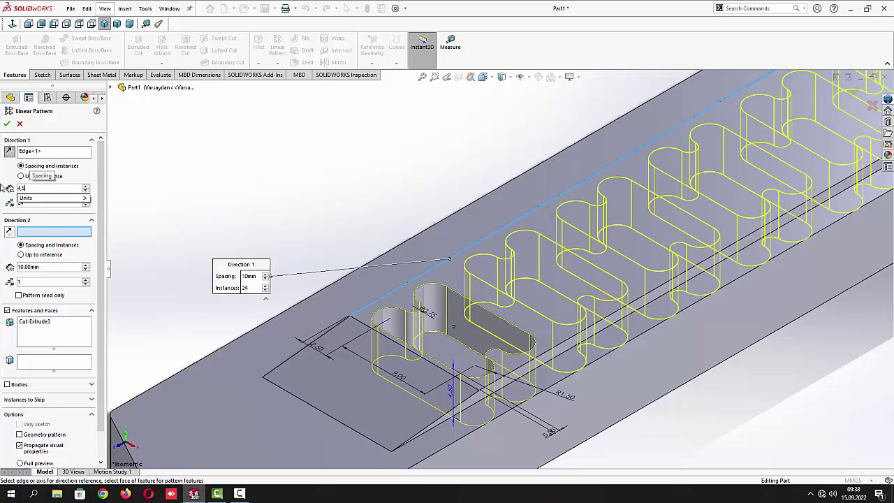
pyautogui.press('Return')
pyautogui.scroll(5, 350, 209)
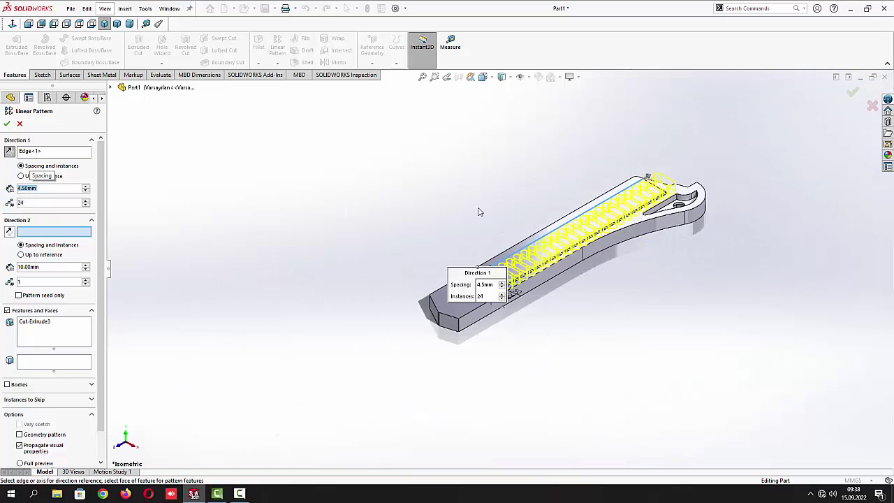
pyautogui.scroll(-4, 480, 210)
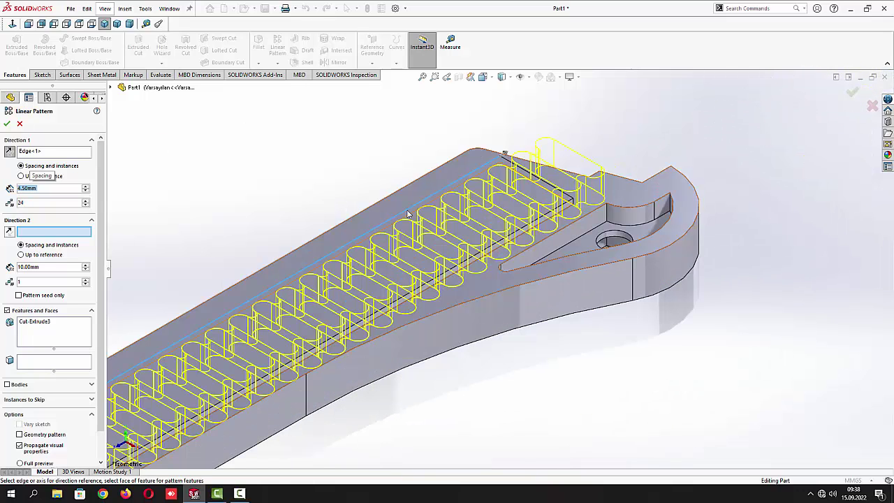
pyautogui.click(7, 123)
pyautogui.click(258, 166)
pyautogui.scroll(5, 274, 188)
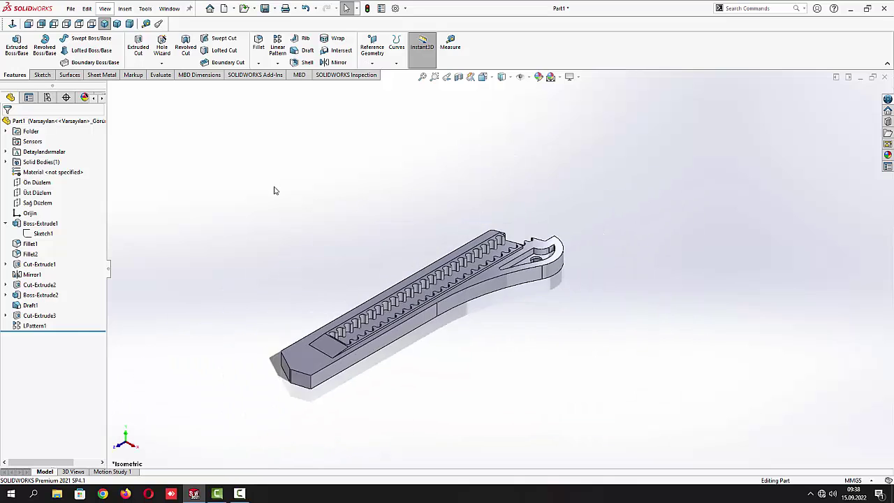
pyautogui.moveTo(274, 188); pyautogui.dragTo(301, 216, button='middle')
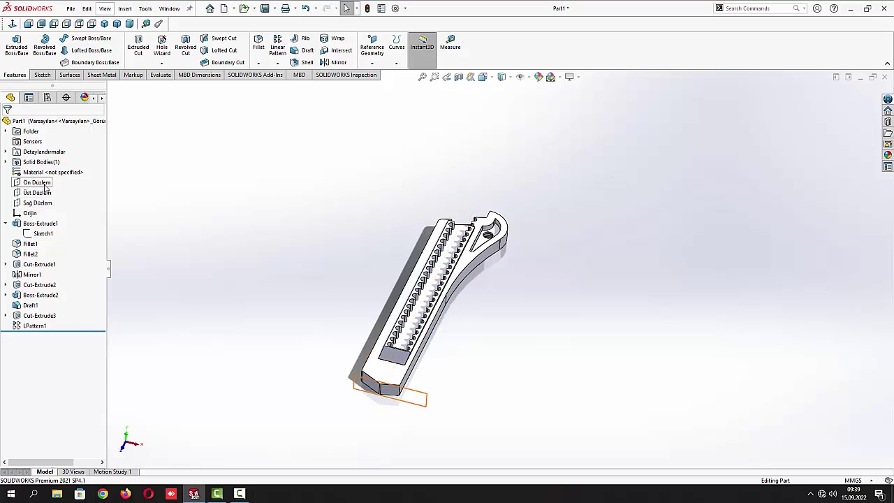
# Start a sketch on the front plane (Ön Düzlem) and draw a corner rectangle about 16.5 by 3.7 mm below the body
pyautogui.click(36, 183)
pyautogui.click(54, 172)
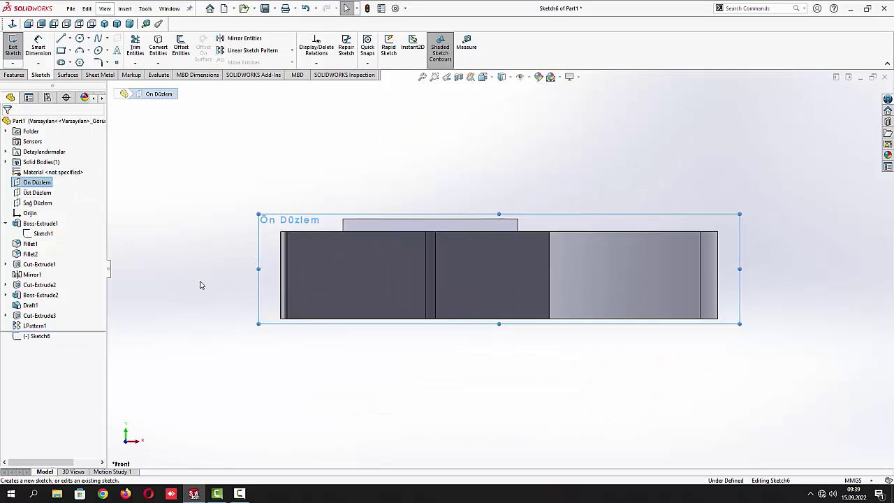
pyautogui.click(61, 50)
pyautogui.moveTo(382, 357); pyautogui.dragTo(525, 389)
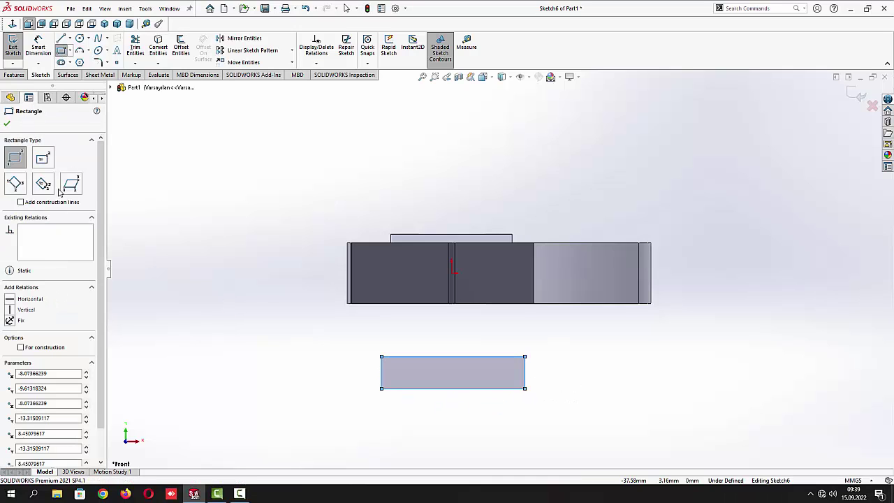
pyautogui.click(7, 123)
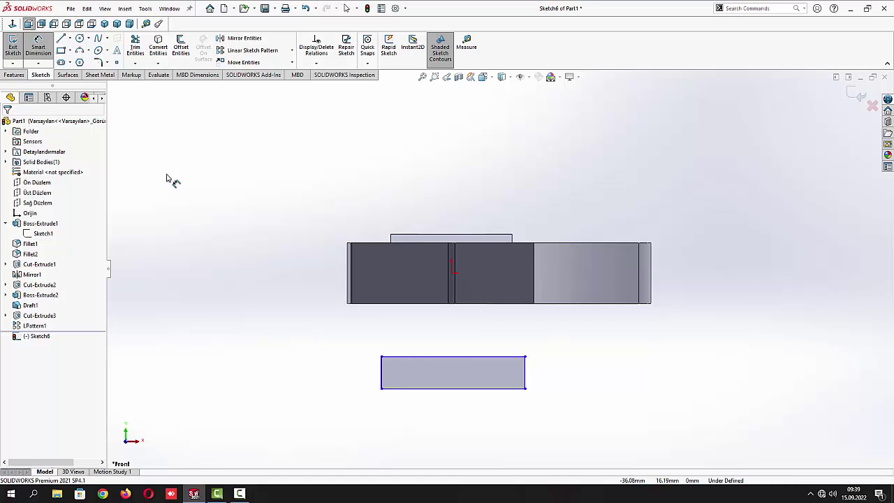
# Dimension the rectangle to 1.15 mm high and 18 mm wide
pyautogui.click(382, 374)
pyautogui.click(360, 379)
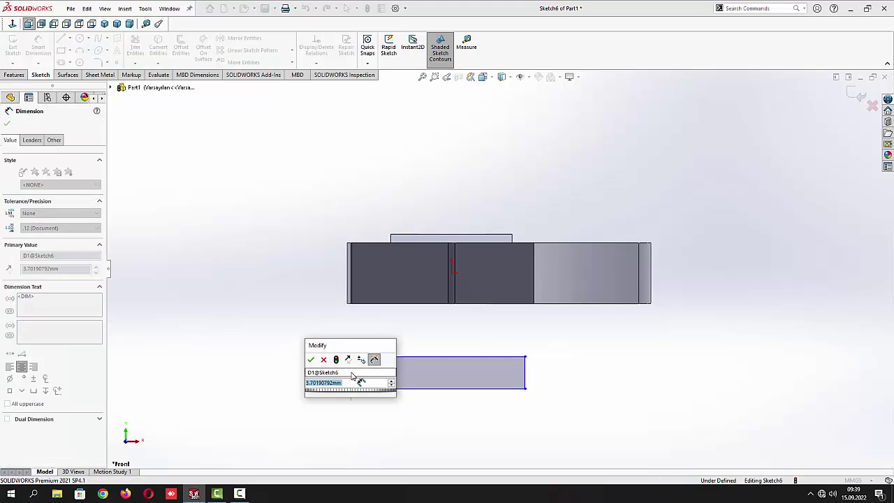
pyautogui.write('1.15')
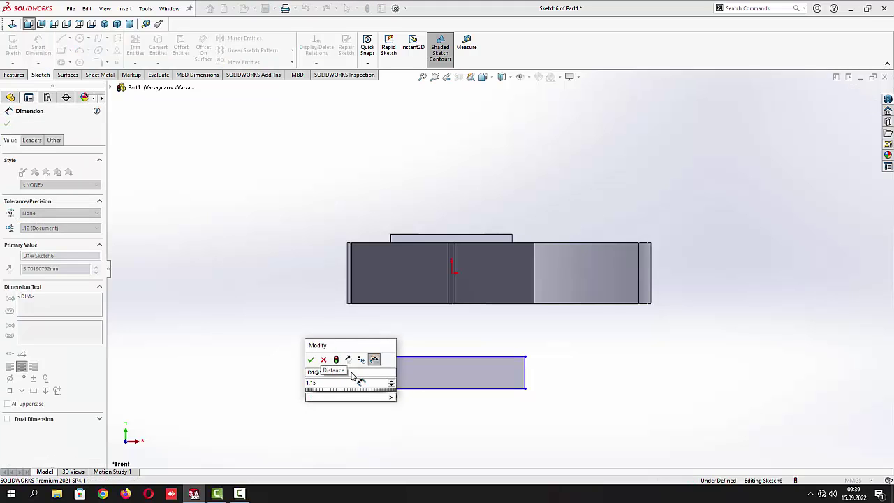
pyautogui.press('Return')
pyautogui.click(464, 390)
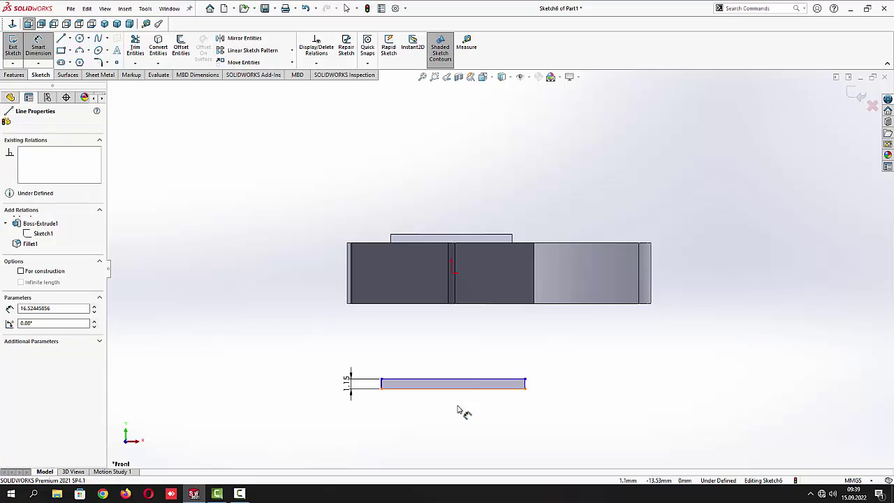
pyautogui.click(454, 420)
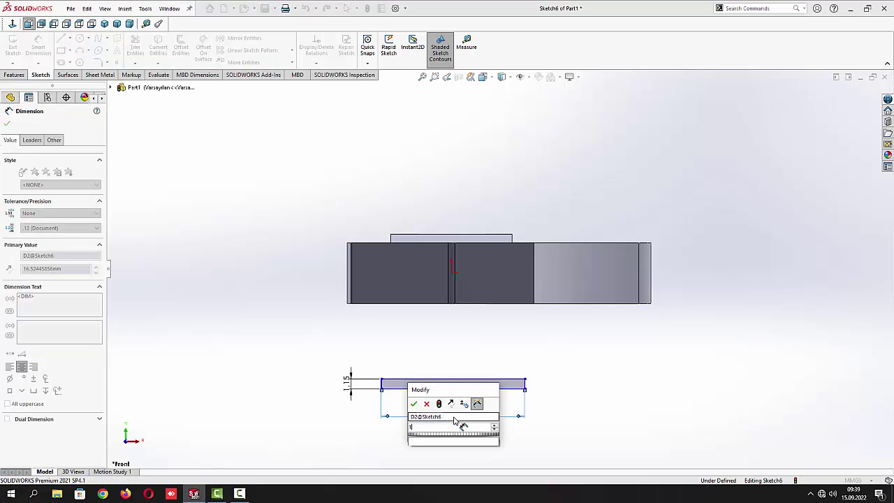
pyautogui.write('18')
pyautogui.press('Return')
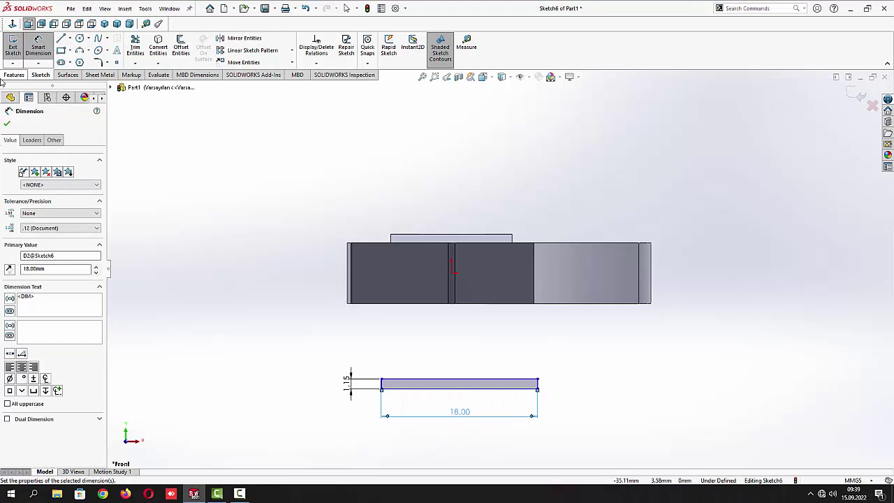
pyautogui.click(7, 123)
pyautogui.press('Escape')
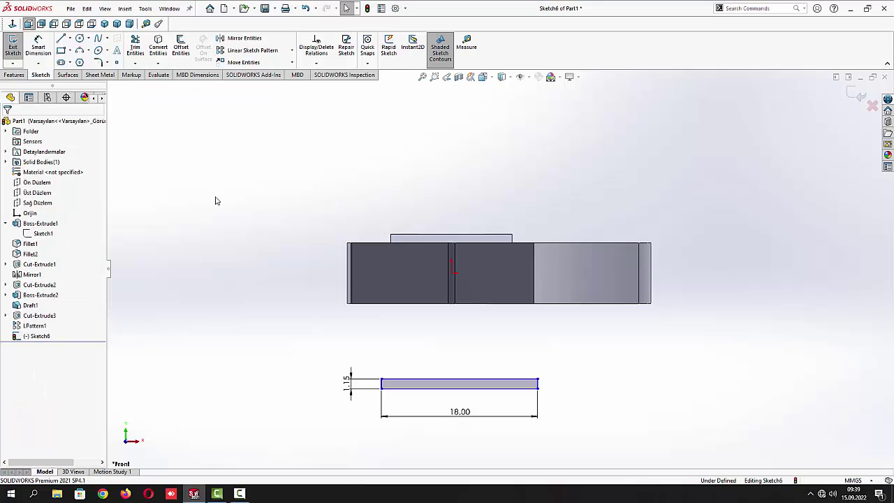
# Constrain the midpoint of the rectangle's lower edge to the origin
pyautogui.click(455, 385)
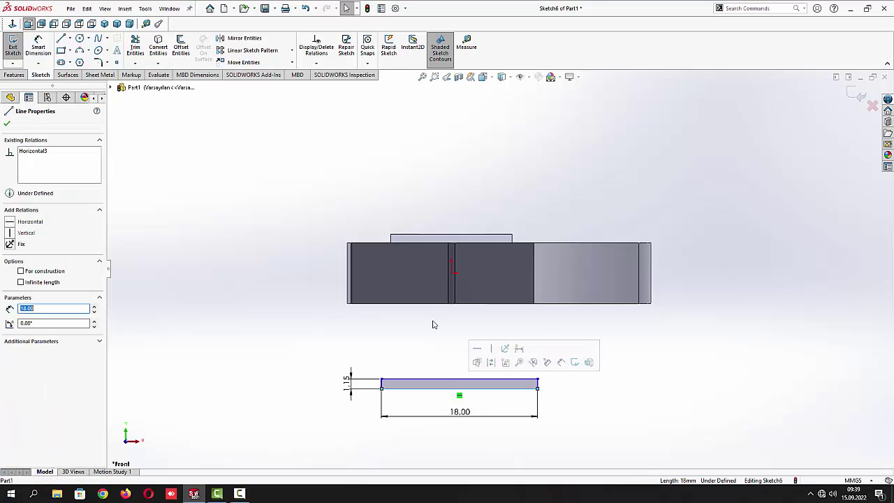
pyautogui.keyDown('ctrl'); pyautogui.click(451, 275); pyautogui.keyUp('ctrl')
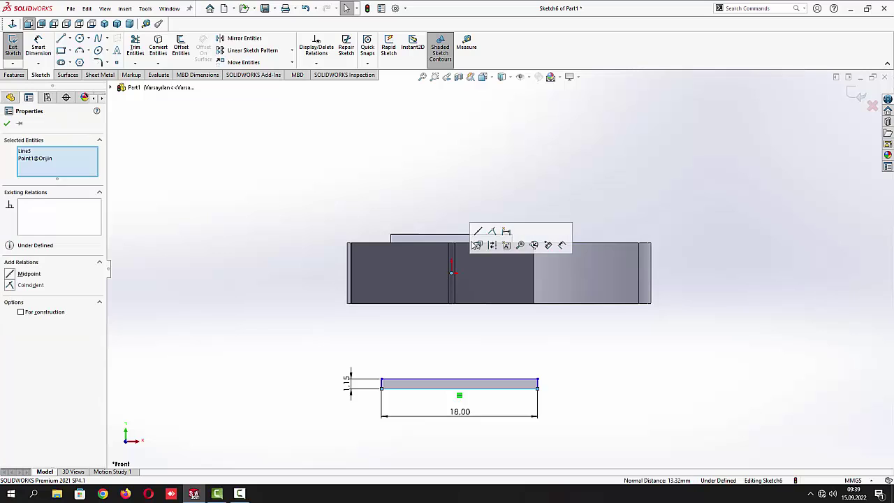
pyautogui.click(478, 233)
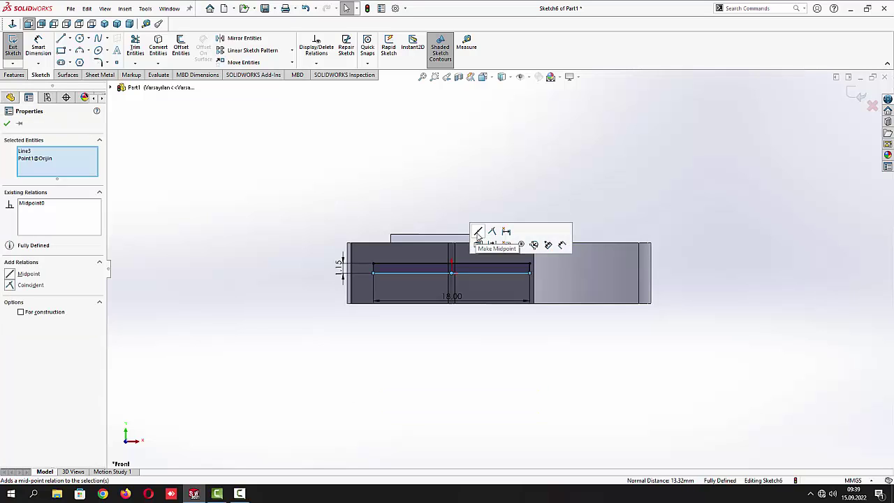
pyautogui.click(7, 124)
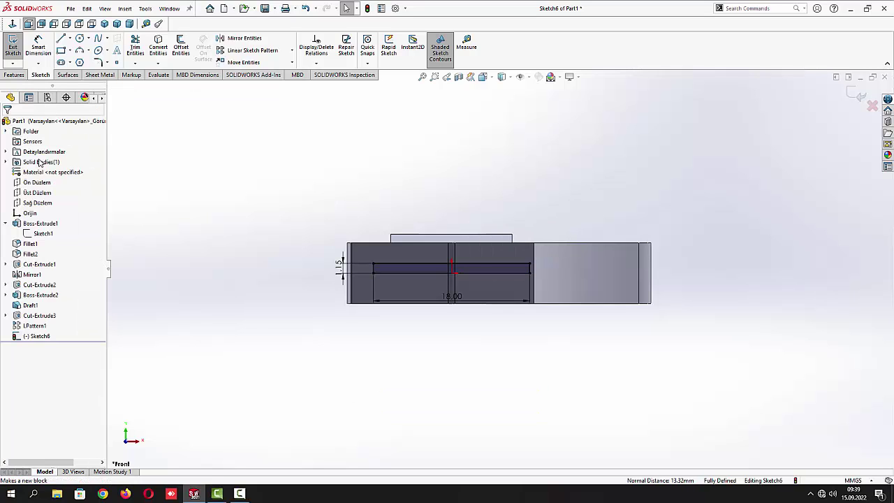
# Finish the sketch and cut the thin rectangle lengthwise through the body with a Through All Extruded Cut
pyautogui.click(14, 48)
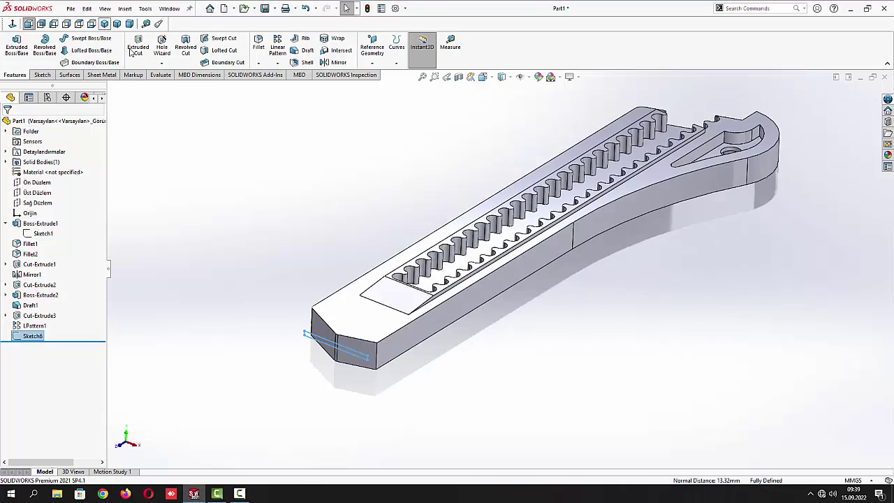
pyautogui.click(138, 46)
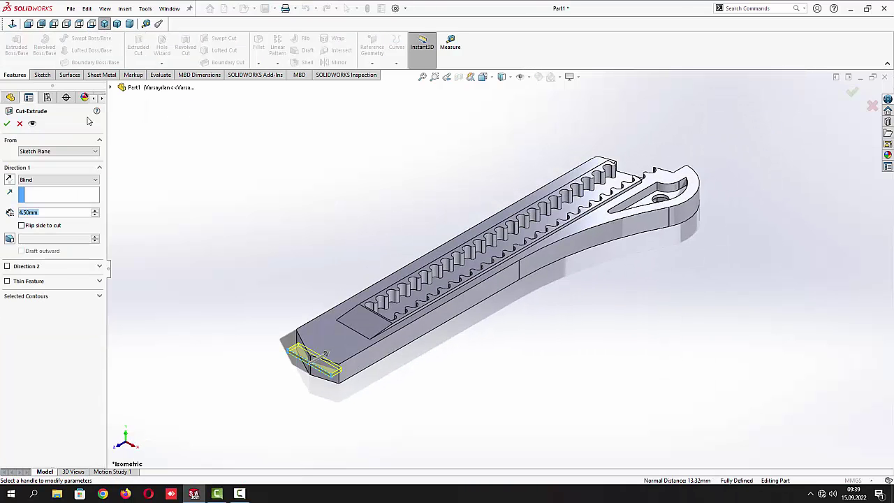
pyautogui.click(21, 180)
pyautogui.click(42, 196)
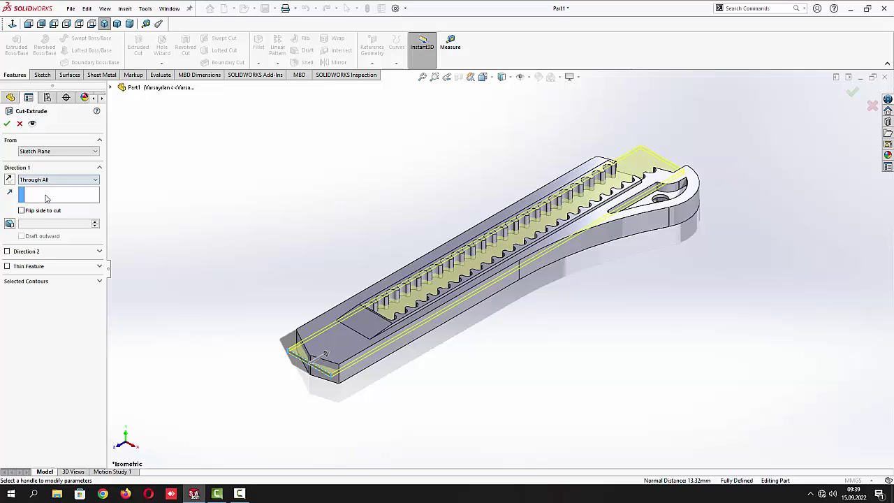
pyautogui.click(7, 124)
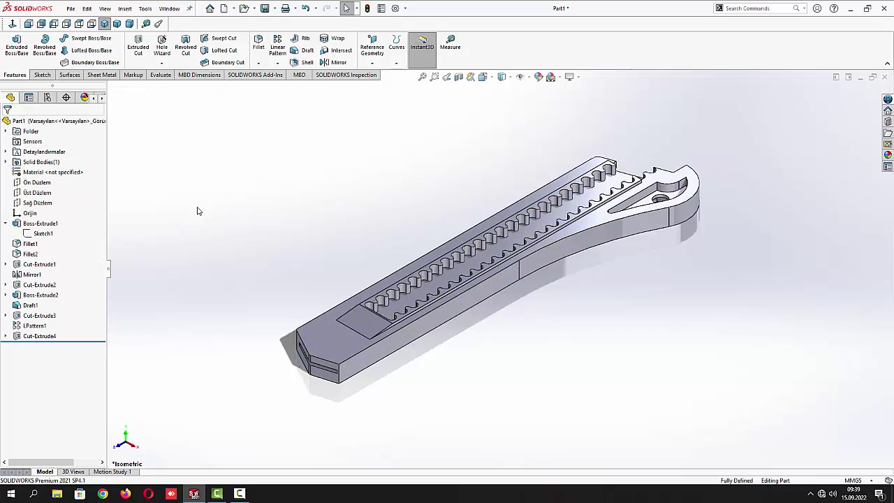
# Start a sketch on the body's upper face and draw a rectangle about 2.8 mm wide from its left long edge, beside the lowest slots
pyautogui.click(400, 277)
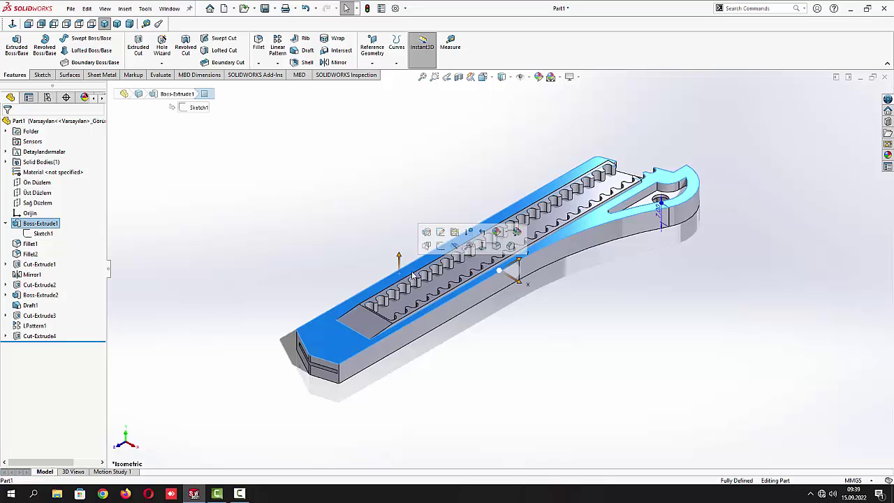
pyautogui.click(442, 246)
pyautogui.click(340, 359)
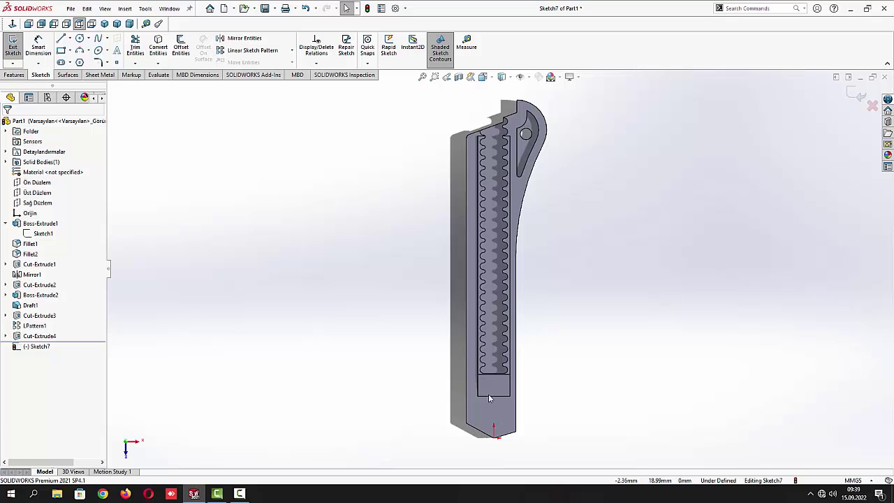
pyautogui.scroll(-6, 489, 420)
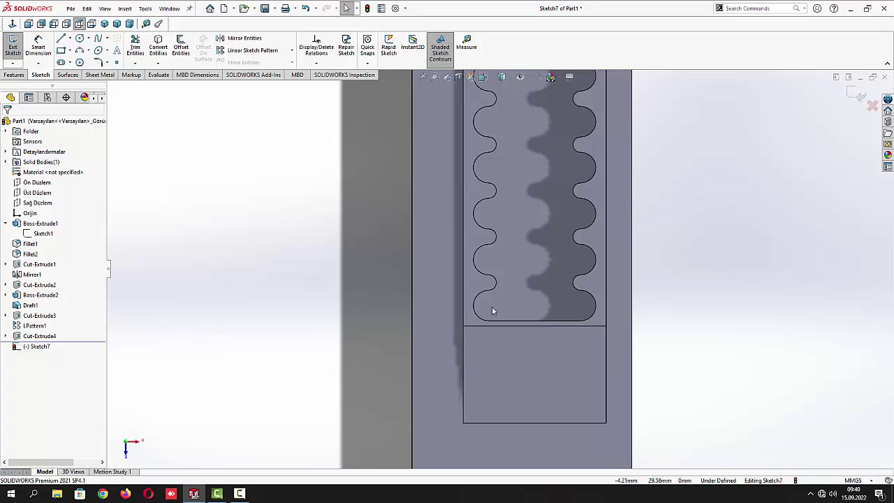
pyautogui.scroll(-2, 491, 311)
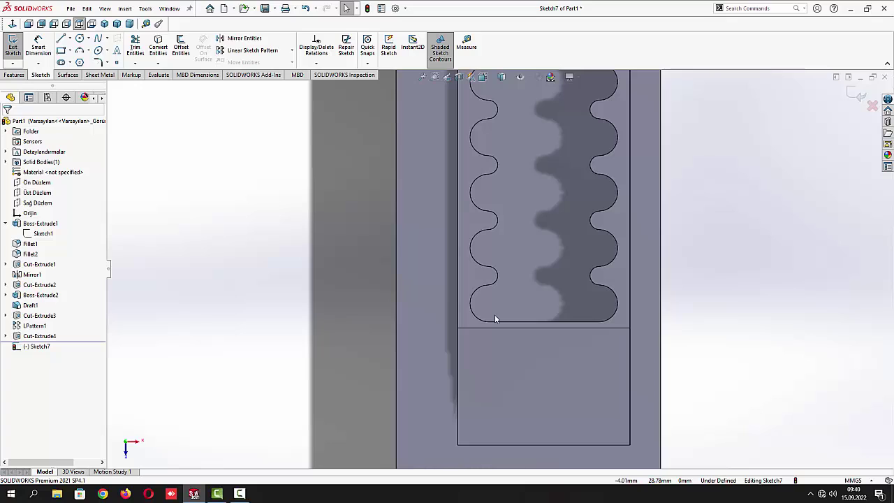
pyautogui.click(61, 51)
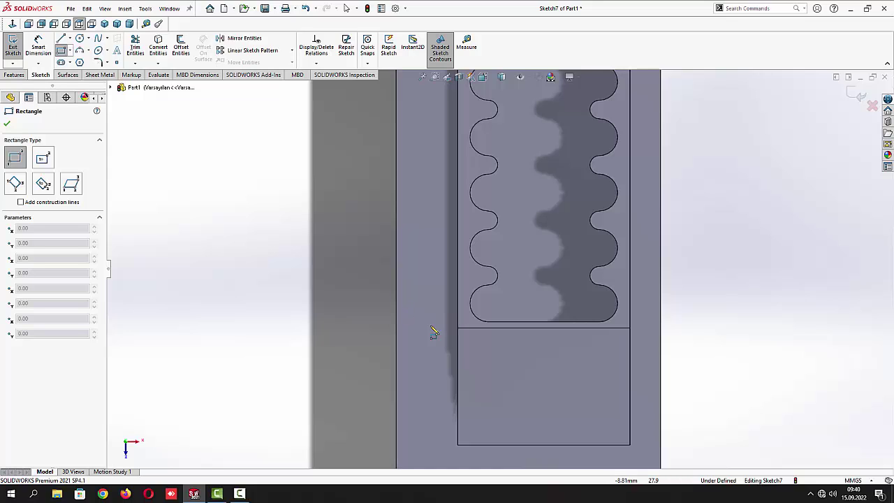
pyautogui.moveTo(396, 314)
pyautogui.mouseDown()
pyautogui.moveTo(426, 296)
pyautogui.moveTo(430, 280)
pyautogui.mouseUp()
pyautogui.press('Escape')
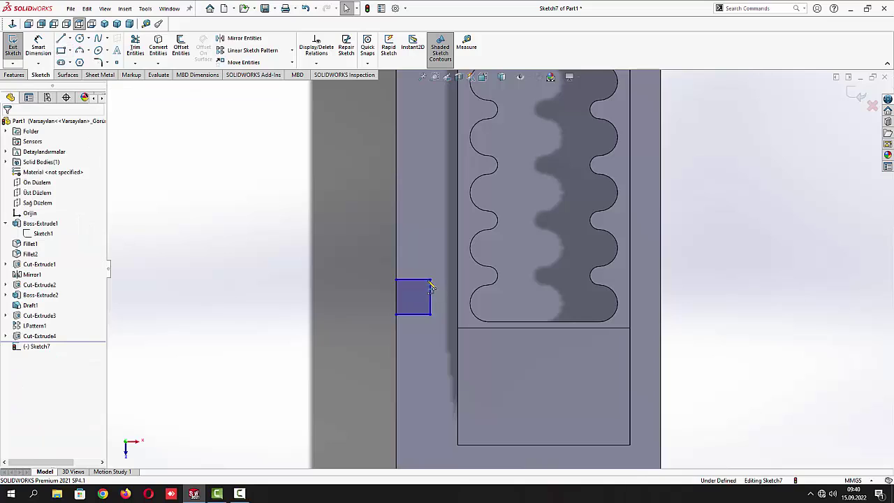
# Make the small rectangle's upper and right sides equal in length
pyautogui.click(417, 281)
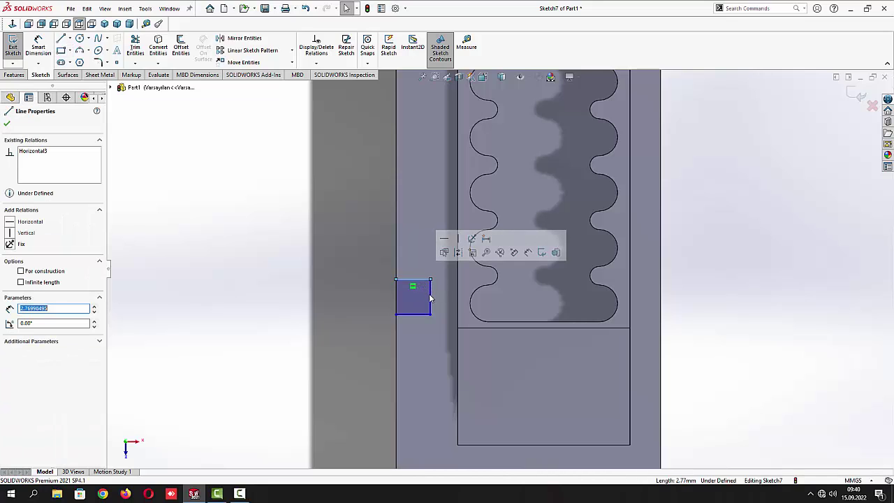
pyautogui.keyDown('ctrl'); pyautogui.click(431, 298); pyautogui.keyUp('ctrl')
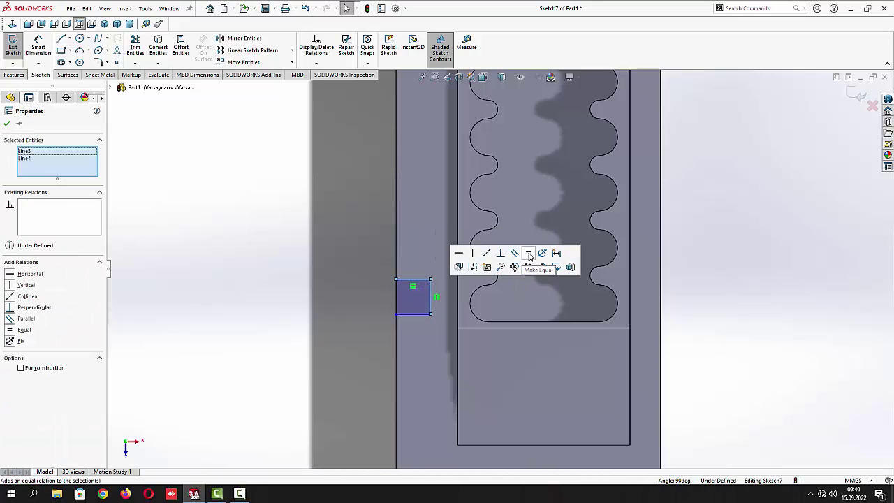
pyautogui.click(529, 259)
pyautogui.click(6, 123)
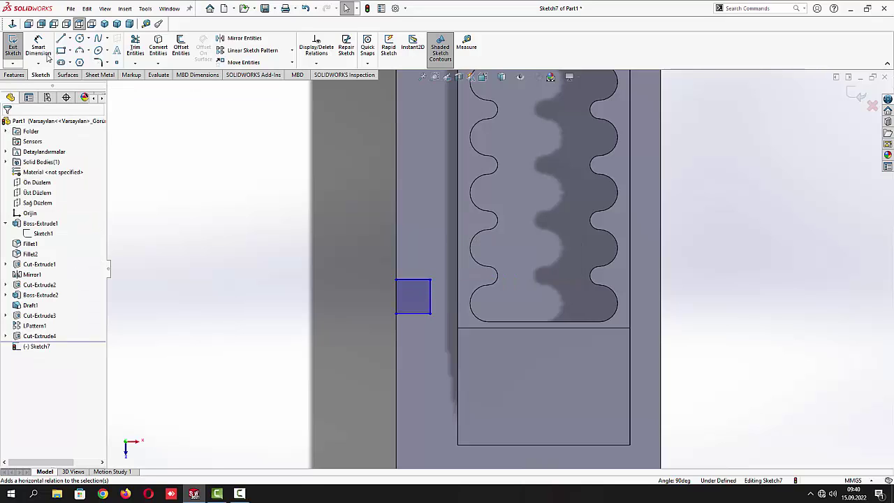
# Dimension the distance from the lowest slot's straight edge to the square's lower side as 3 mm
pyautogui.click(38, 47)
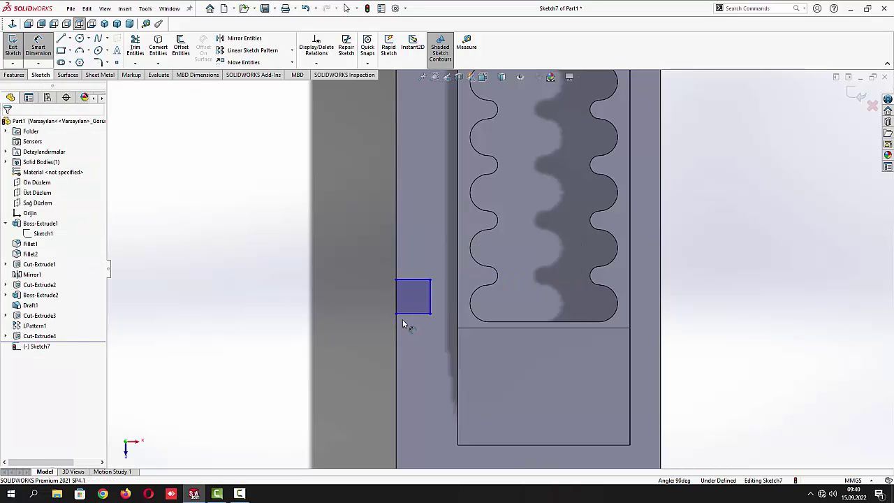
pyautogui.click(528, 323)
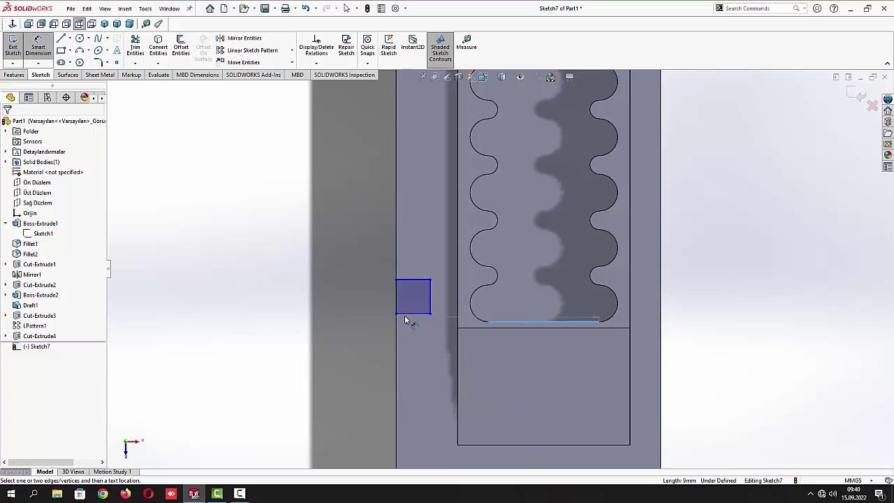
pyautogui.click(412, 313)
pyautogui.click(348, 328)
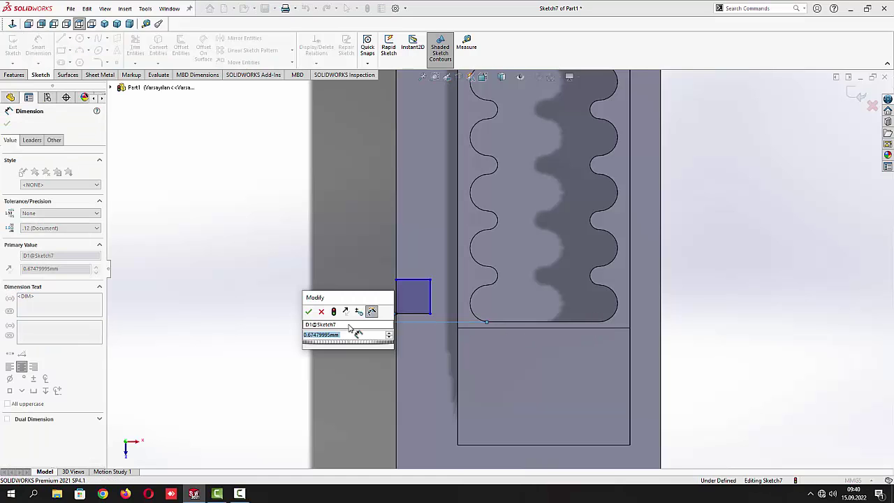
pyautogui.write('3')
pyautogui.press('Return')
pyautogui.click(283, 258)
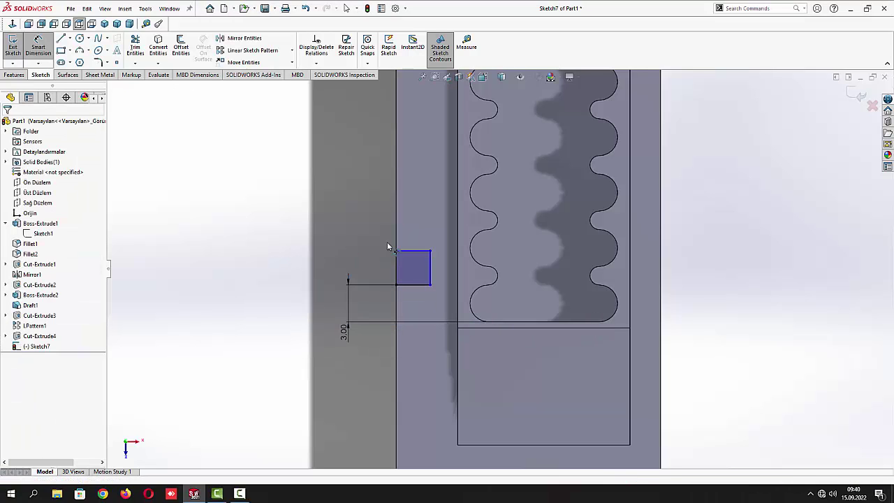
# Dimension the square's upper side to 2 mm
pyautogui.click(413, 250)
pyautogui.click(414, 243)
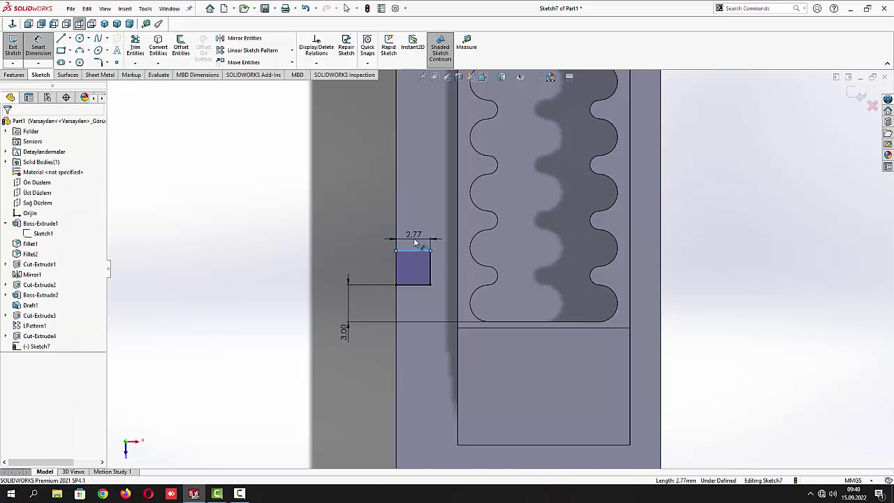
pyautogui.write('2.00mm')
pyautogui.press('Return')
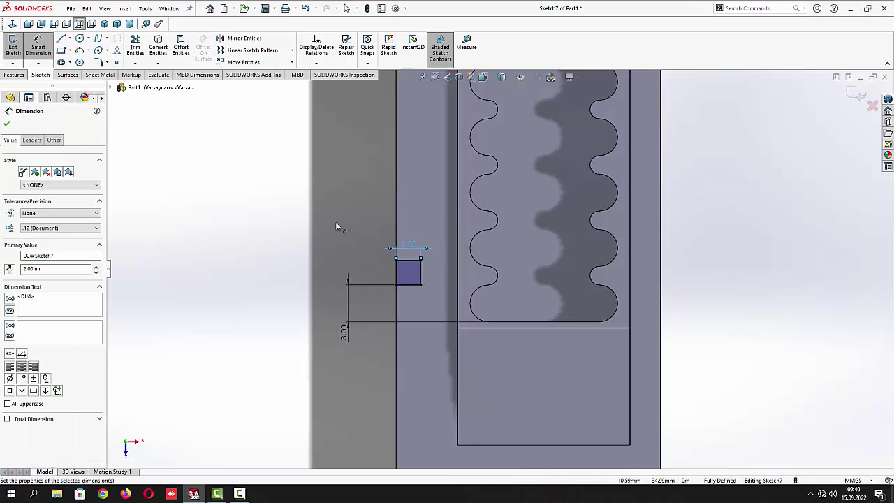
pyautogui.click(7, 125)
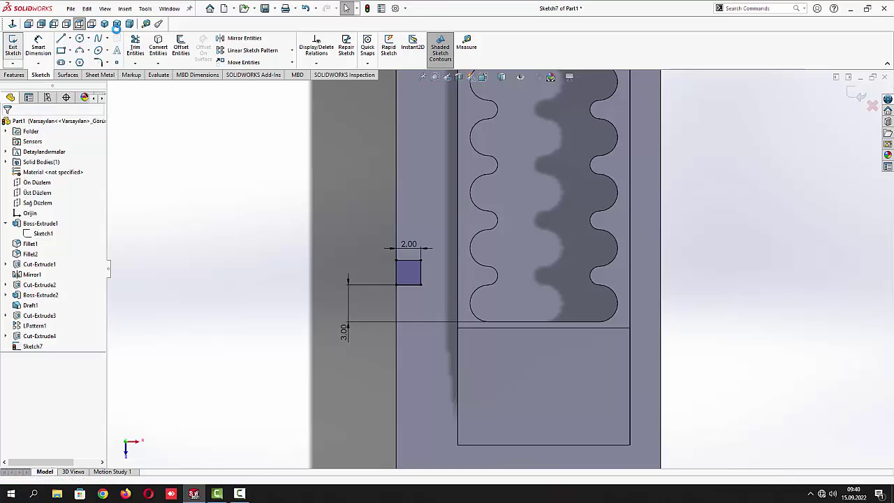
# Cut-extrude the small square sketch through all of the body
pyautogui.click(14, 75)
pyautogui.click(138, 47)
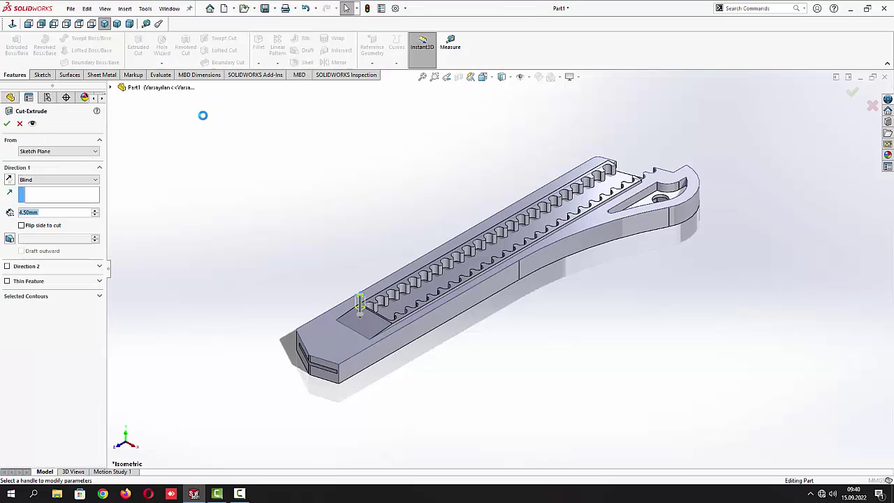
pyautogui.click(53, 179)
pyautogui.click(38, 189)
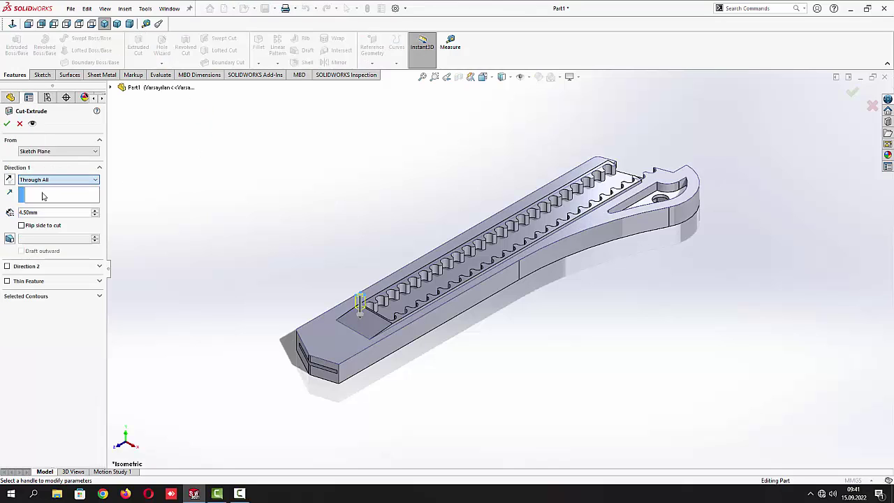
pyautogui.click(7, 124)
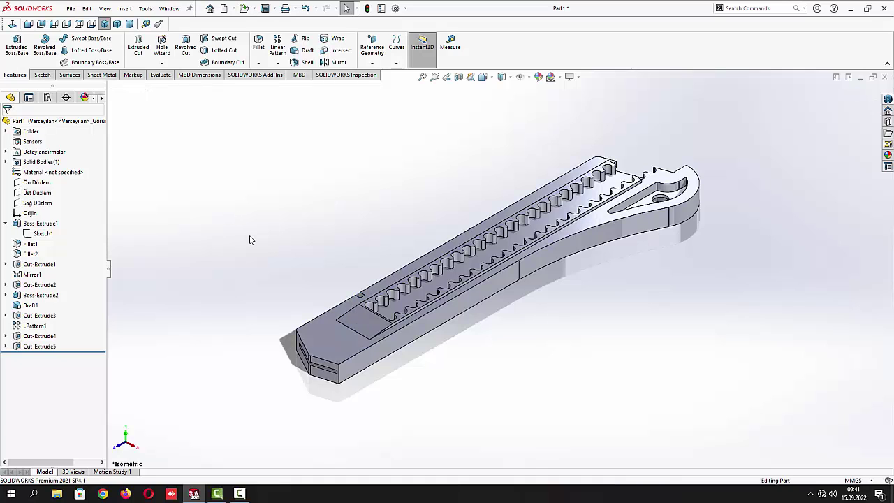
# Start a linear pattern of the square edge cut, using the body's long upper edge beside it as Direction 1
pyautogui.click(348, 311)
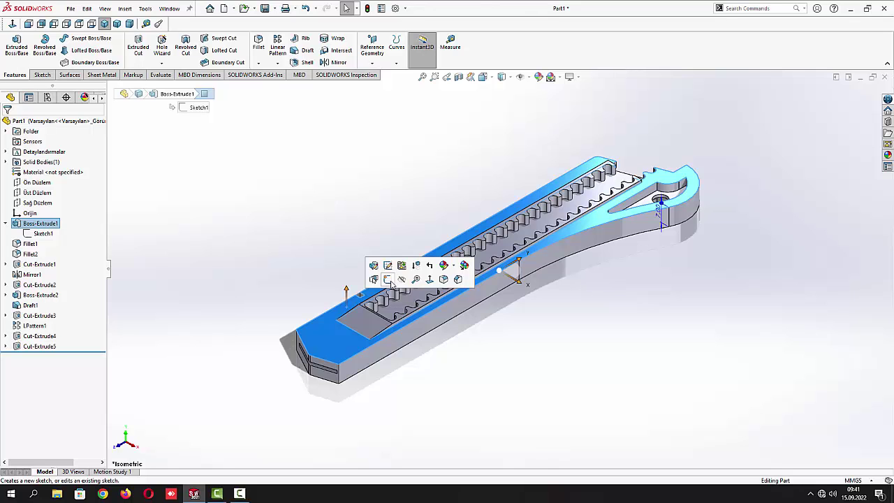
pyautogui.click(322, 250)
pyautogui.moveTo(322, 249); pyautogui.dragTo(579, 373, button='middle')
pyautogui.scroll(-2, 521, 354)
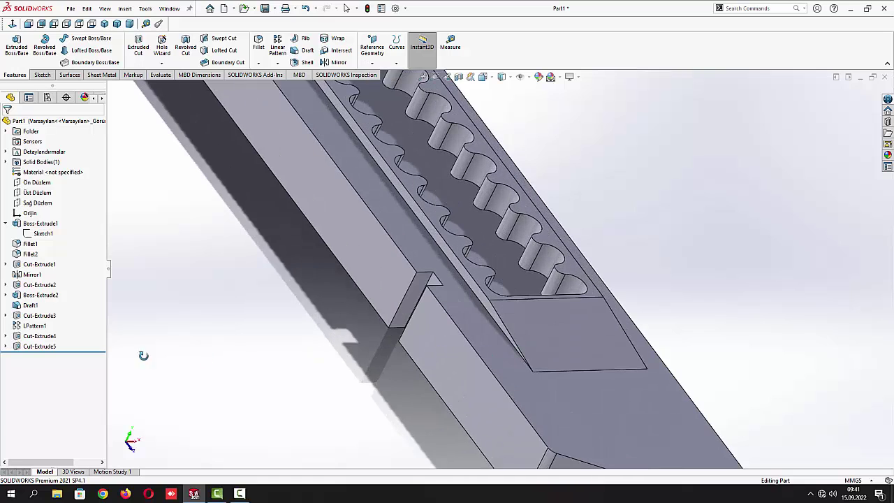
pyautogui.click(44, 347)
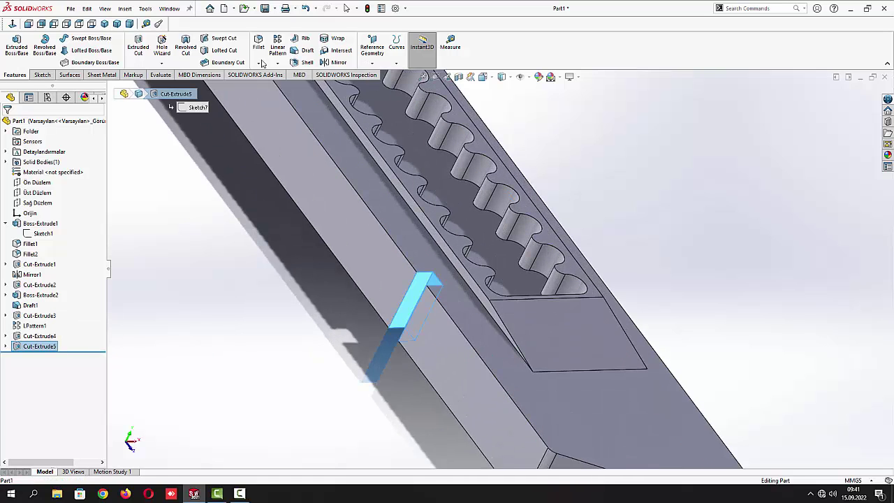
pyautogui.click(278, 45)
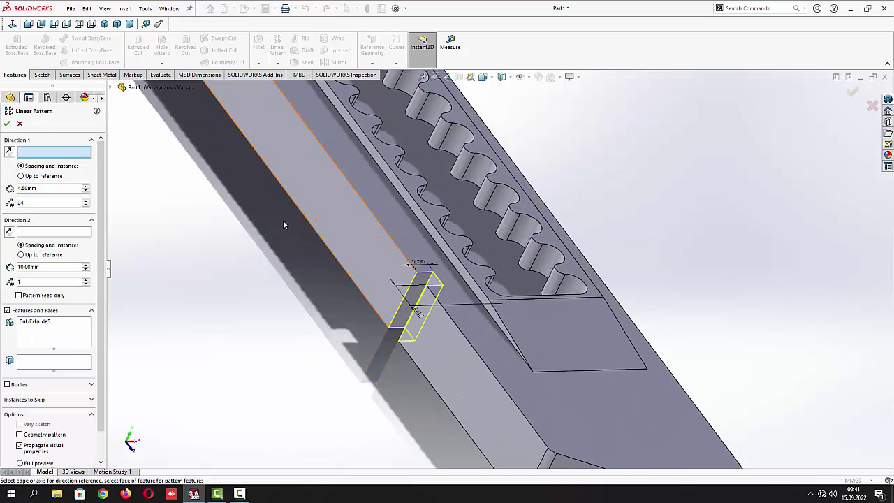
pyautogui.click(388, 231)
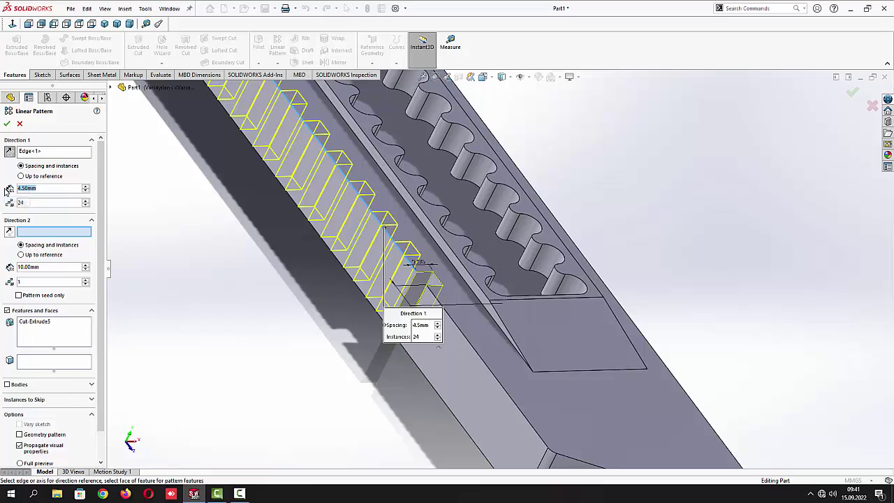
# Set the linear pattern to 4 mm spacing and 21 instances and create it
pyautogui.write('4')
pyautogui.press('Return')
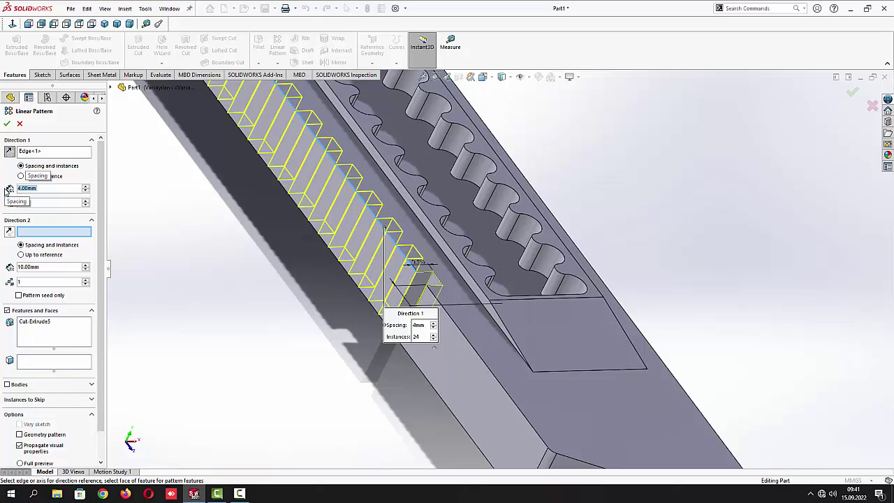
pyautogui.click(49, 202)
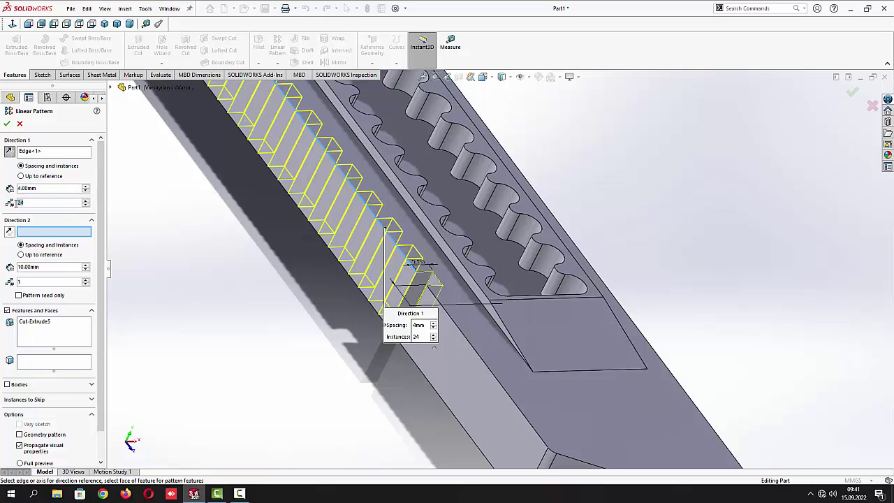
pyautogui.press('BackSpace')
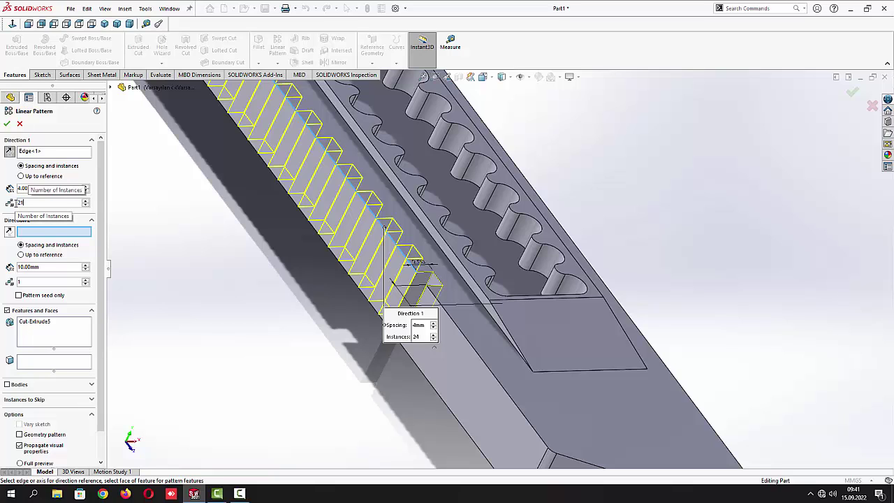
pyautogui.write('1')
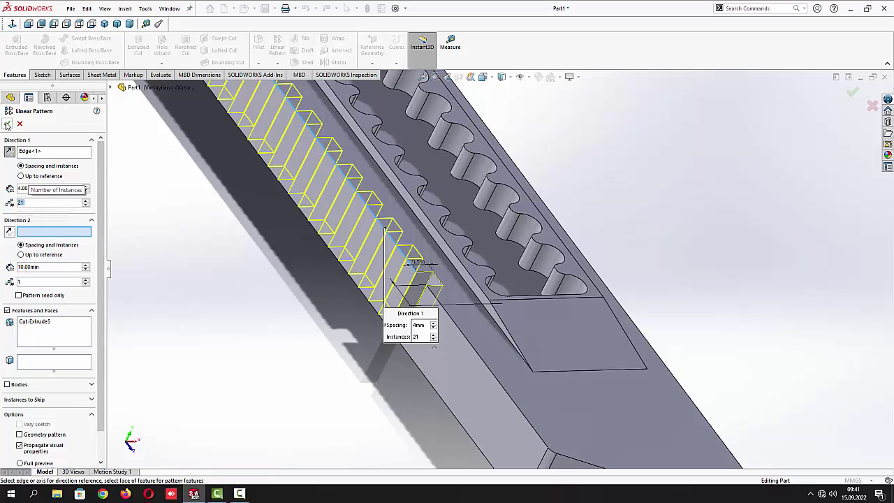
pyautogui.press('Return')
# Start a sketch on the body's upper face and select the inner edge of the lowest square notch
pyautogui.scroll(5, 340, 325)
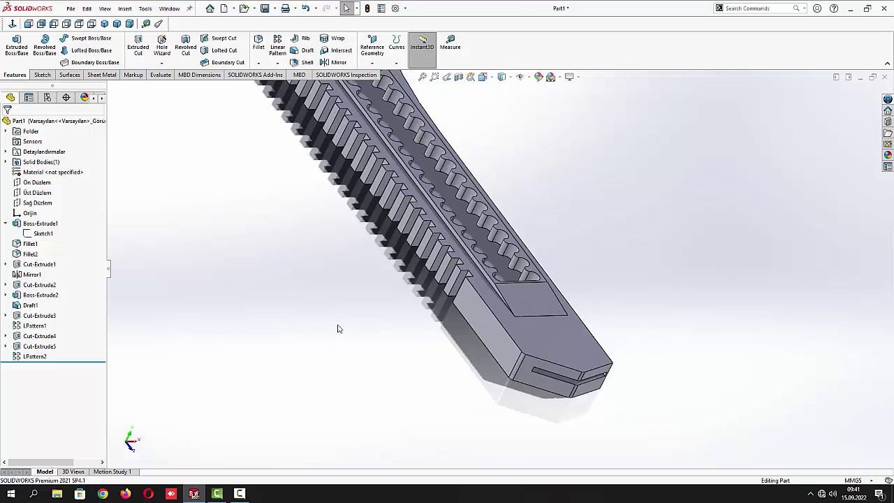
pyautogui.moveTo(340, 325)
pyautogui.mouseDown(button='middle')
pyautogui.moveTo(379, 309)
pyautogui.moveTo(340, 333)
pyautogui.mouseUp(button='middle')
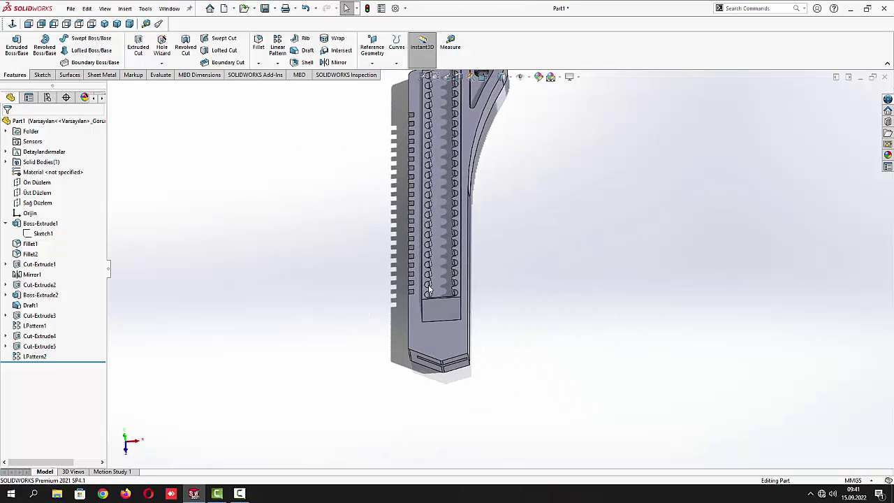
pyautogui.scroll(-5, 419, 305)
pyautogui.click(431, 324)
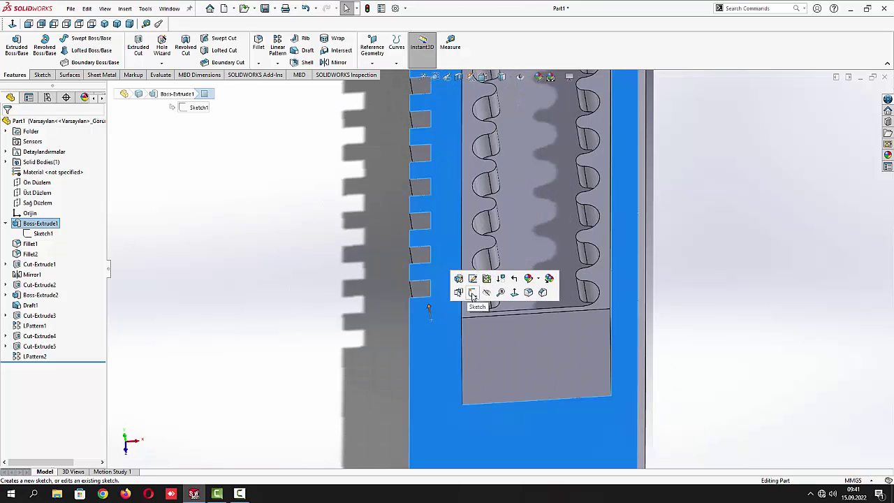
pyautogui.click(459, 292)
pyautogui.scroll(-6, 505, 282)
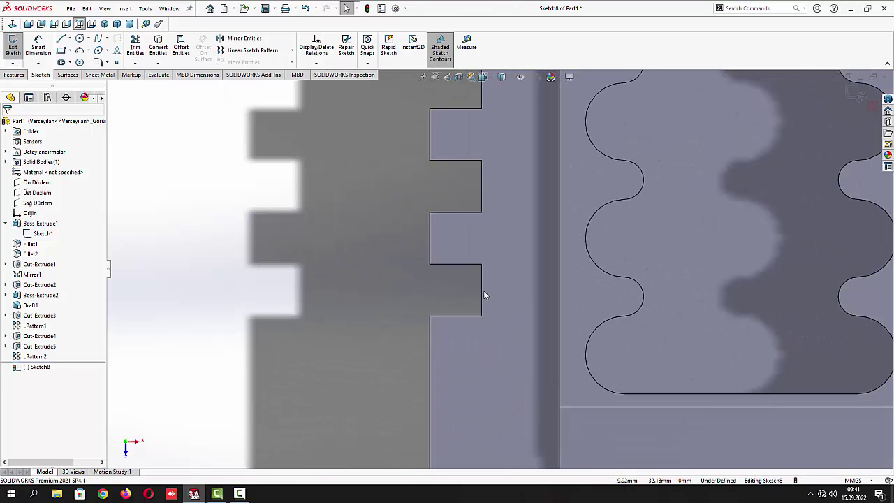
pyautogui.click(481, 293)
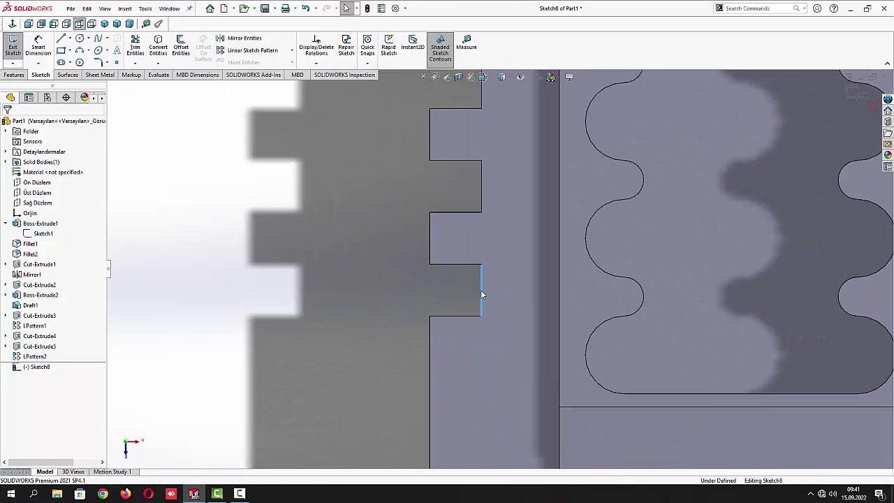
# Convert the inner edge of the last side slot into the sketch and draw a 1 mm radius circle centred on its midpoint
pyautogui.click(158, 46)
pyautogui.click(81, 40)
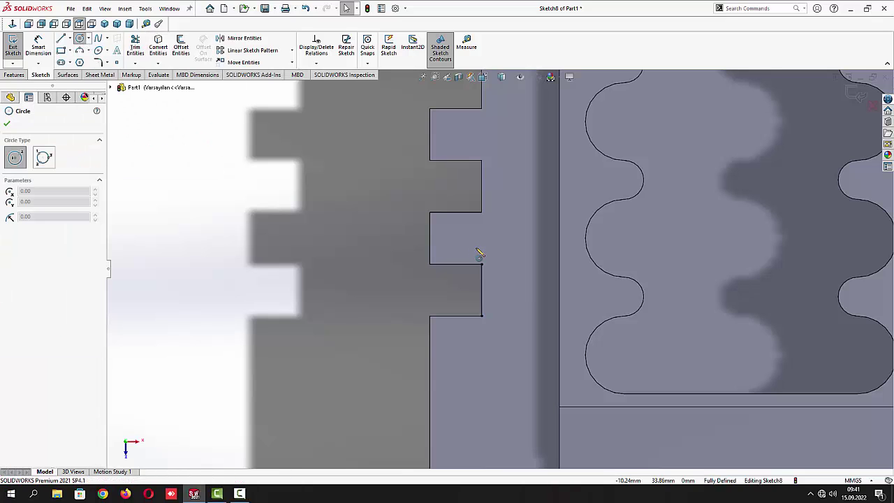
pyautogui.click(483, 277)
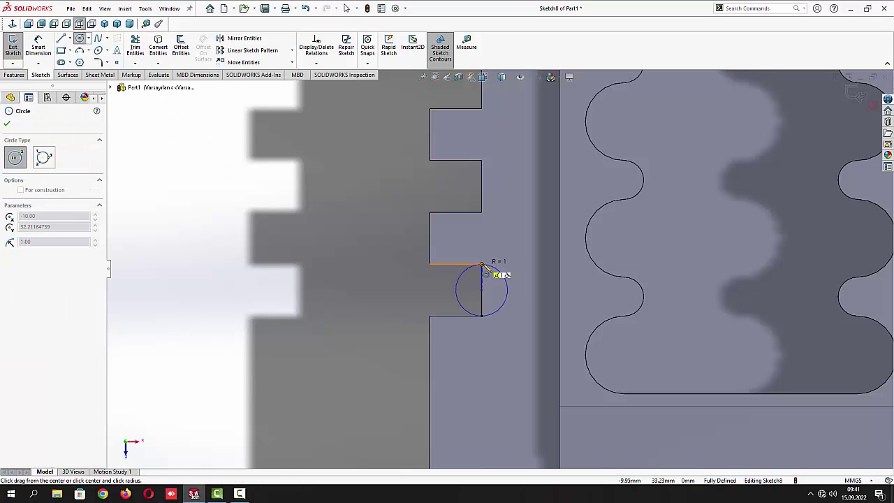
pyautogui.click(481, 265)
pyautogui.click(7, 125)
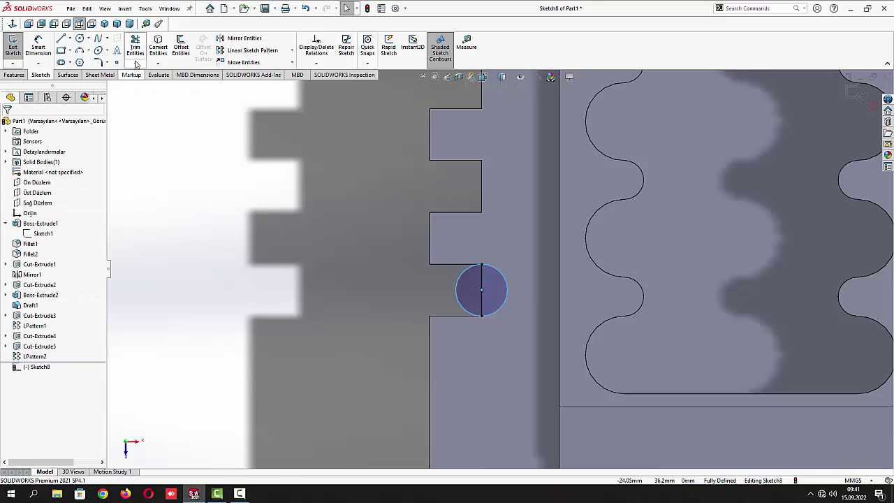
# Trim away the half of the circle lying inside the slot, leaving a semicircle closed by the converted edge, and exit the sketch
pyautogui.click(135, 46)
pyautogui.click(461, 287)
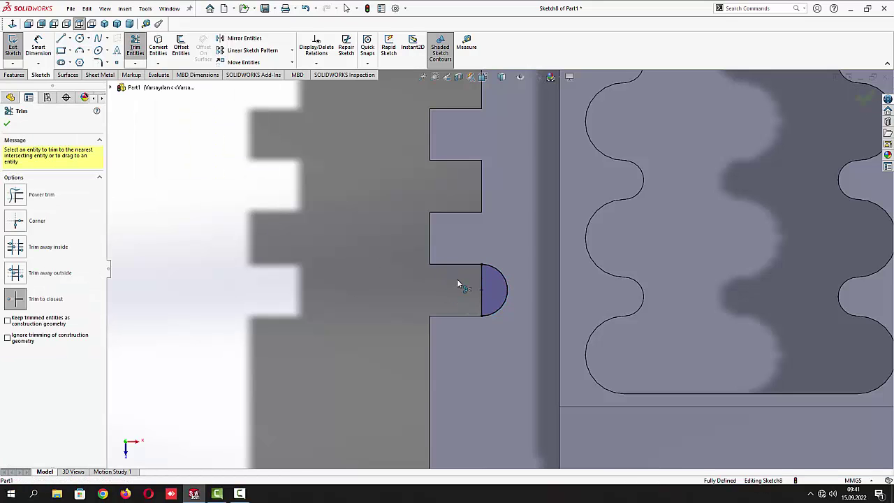
pyautogui.click(7, 125)
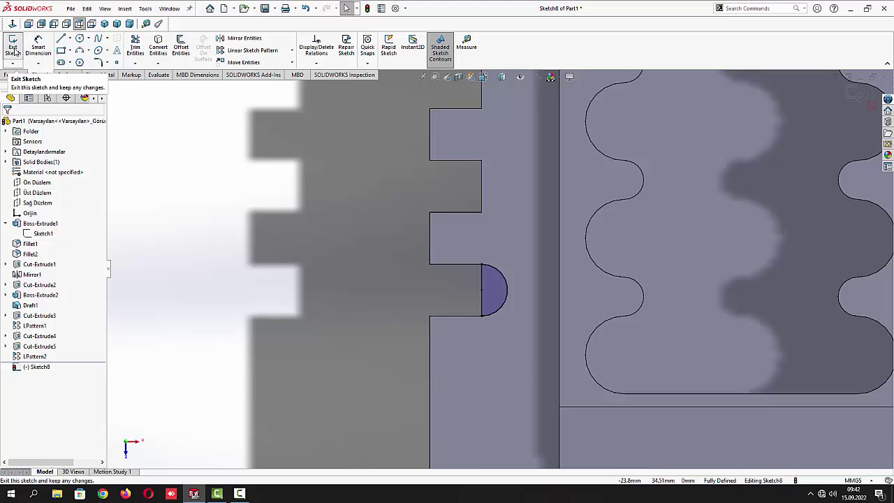
pyautogui.click(13, 48)
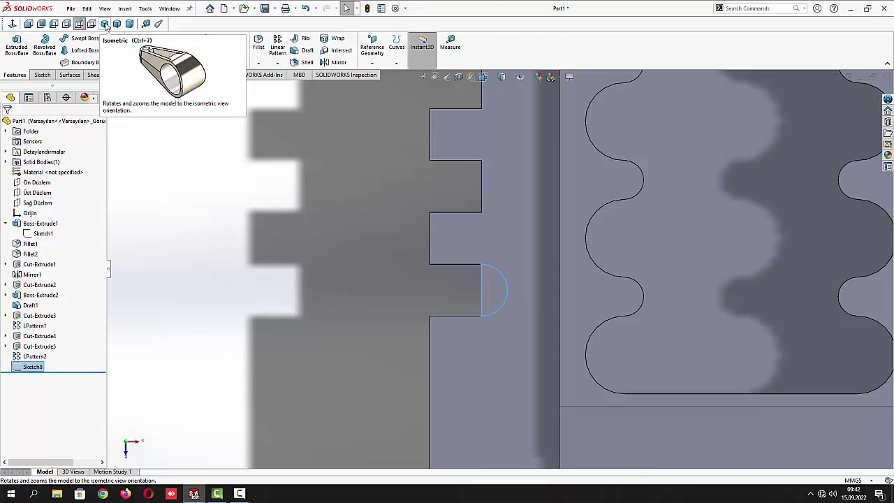
# Cut the semicircular sketch into the body with a blind Extruded Cut 1 mm deep
pyautogui.click(104, 24)
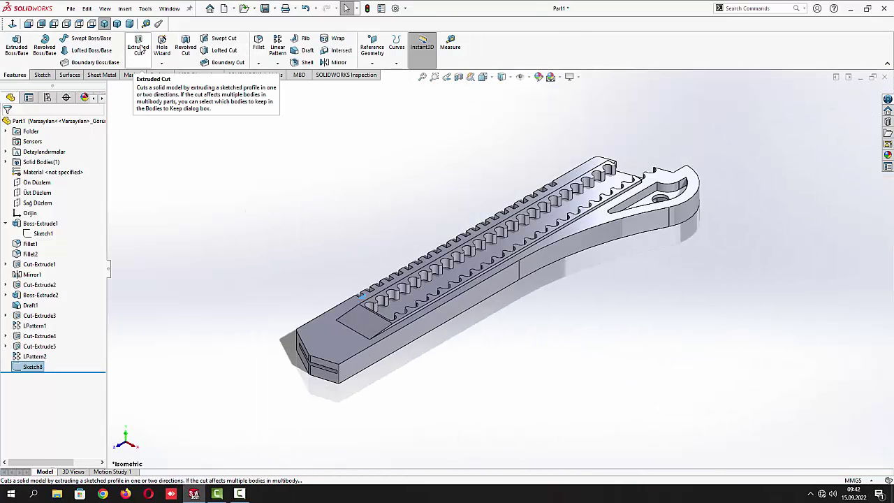
pyautogui.click(138, 46)
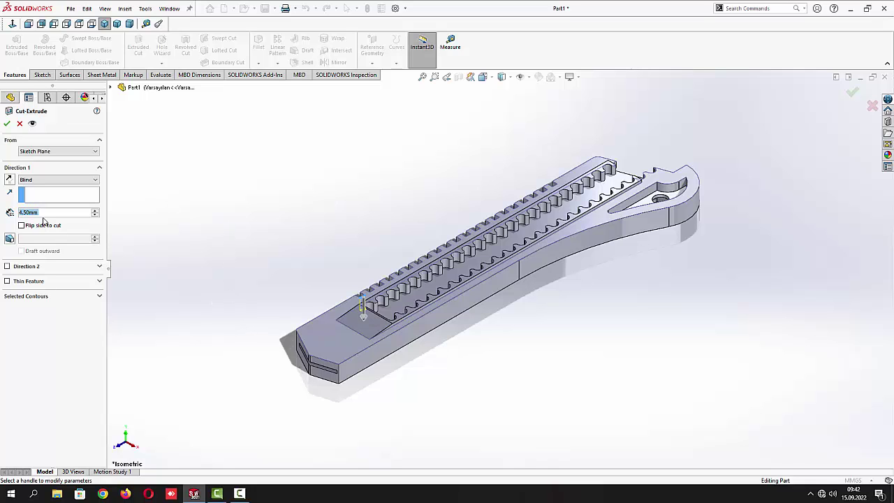
pyautogui.write('1')
pyautogui.moveTo(176, 297); pyautogui.dragTo(280, 365, button='middle')
pyautogui.scroll(-15, 548, 370)
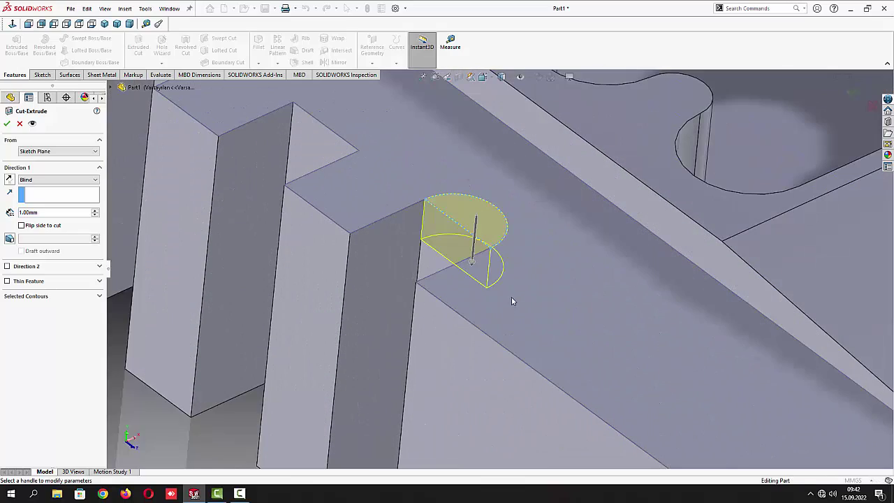
pyautogui.moveTo(511, 300); pyautogui.dragTo(531, 266, button='middle')
pyautogui.click(7, 124)
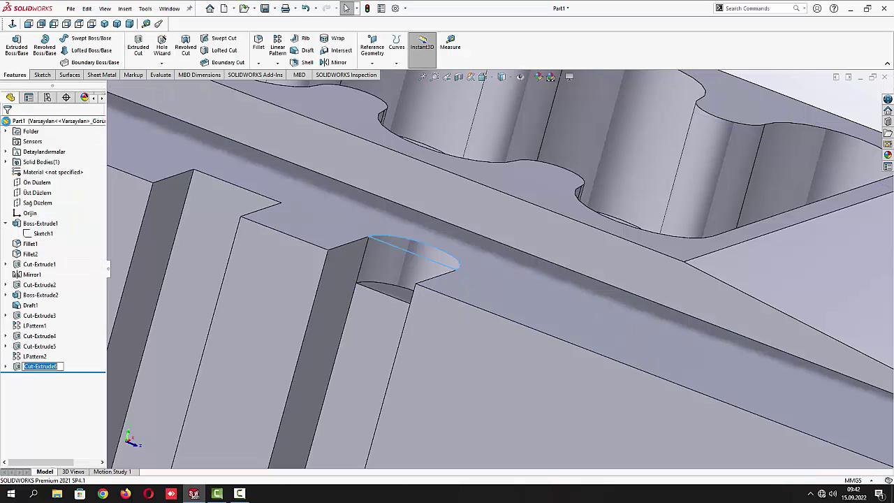
# Linear-pattern the semicircular cut along the long side edge, reversed over the existing slots, with 4 mm spacing and 21 instances
pyautogui.scroll(10, 268, 342)
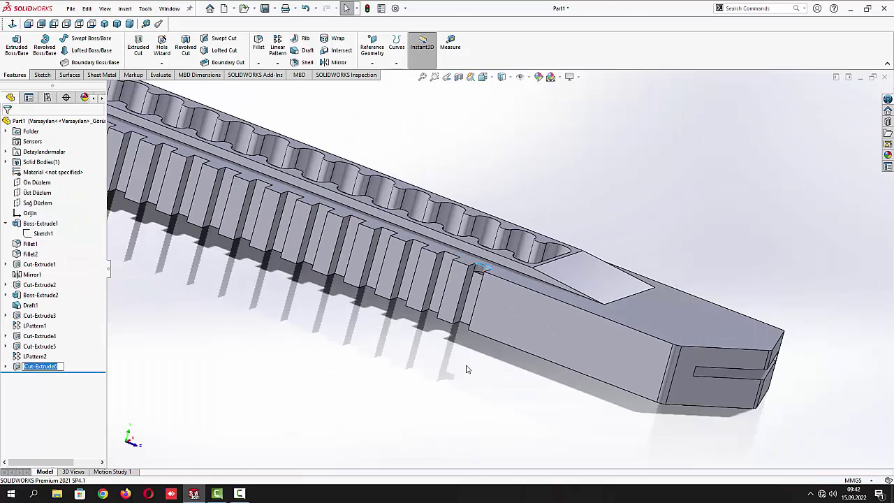
pyautogui.click(40, 367)
pyautogui.click(278, 46)
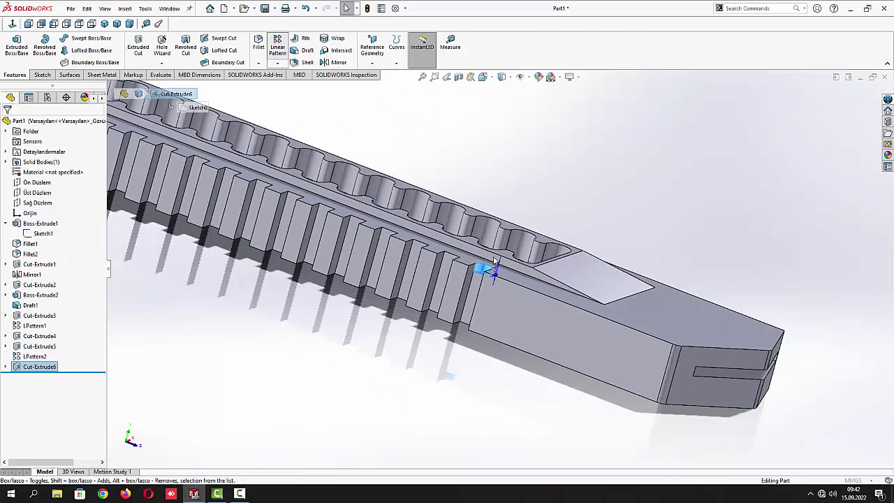
pyautogui.click(529, 291)
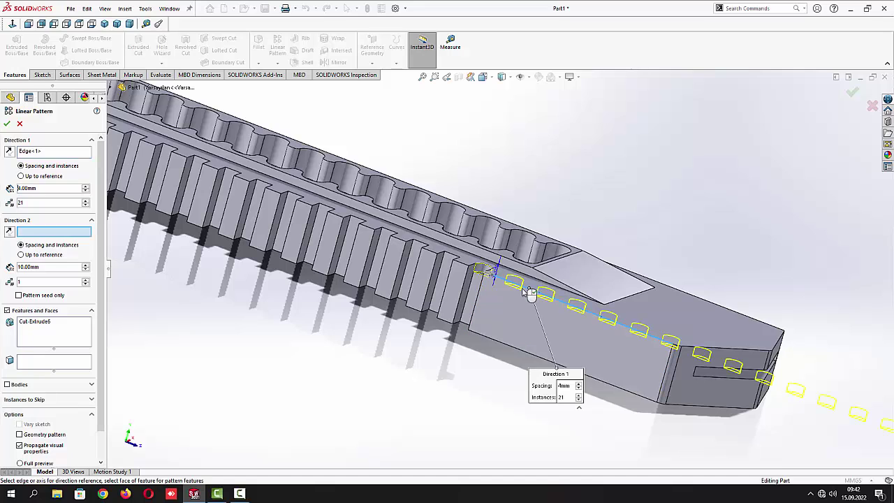
pyautogui.click(10, 151)
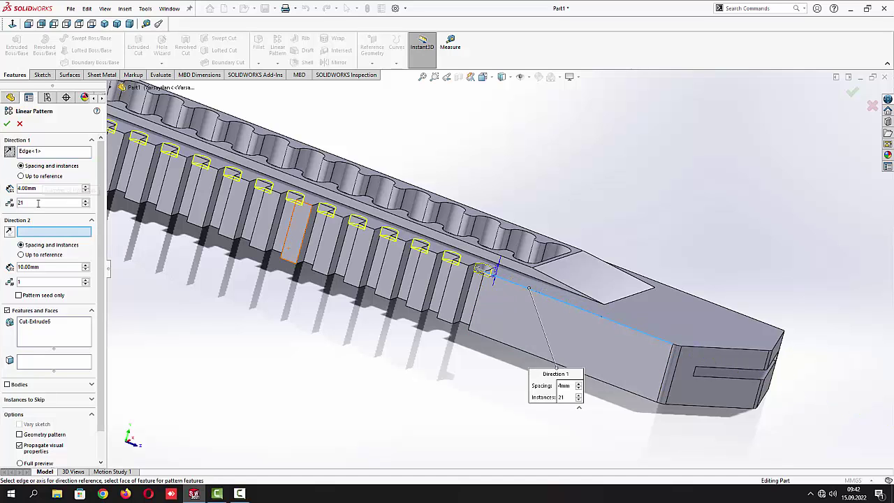
pyautogui.press('z')
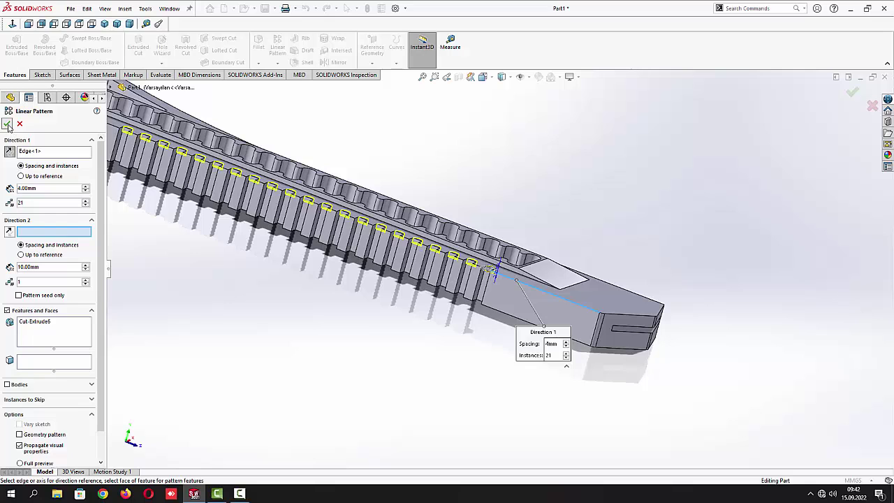
pyautogui.moveTo(310, 298); pyautogui.dragTo(297, 346, button='middle')
pyautogui.press('z')
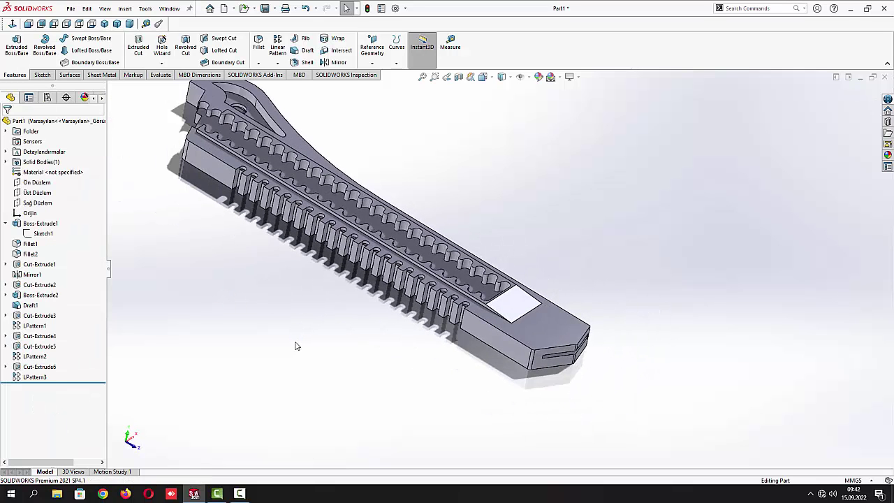
# Mirror the semicircular cut and its linear pattern about the Üst Düzlem plane
pyautogui.click(40, 367)
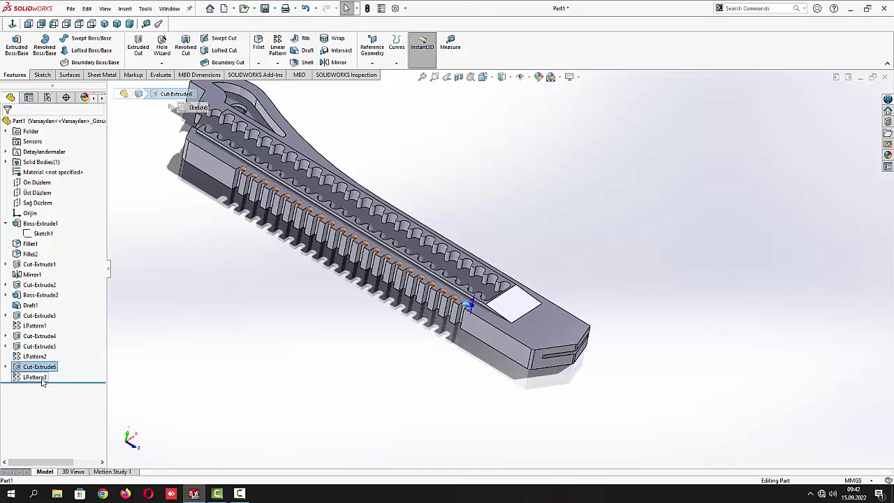
pyautogui.keyDown('ctrl'); pyautogui.click(42, 378); pyautogui.keyUp('ctrl')
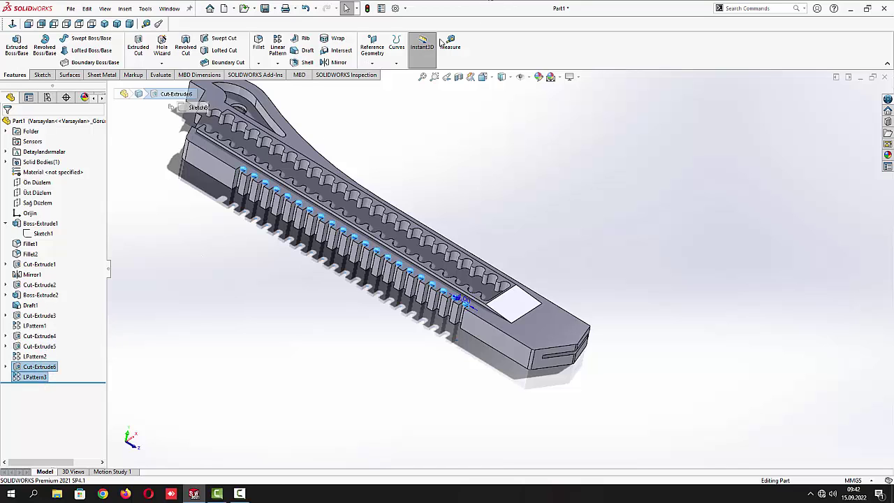
pyautogui.click(334, 62)
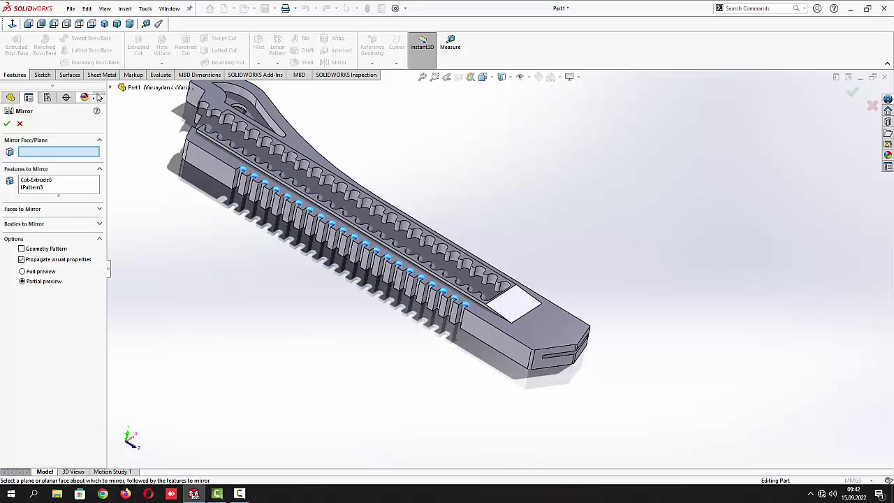
pyautogui.click(112, 87)
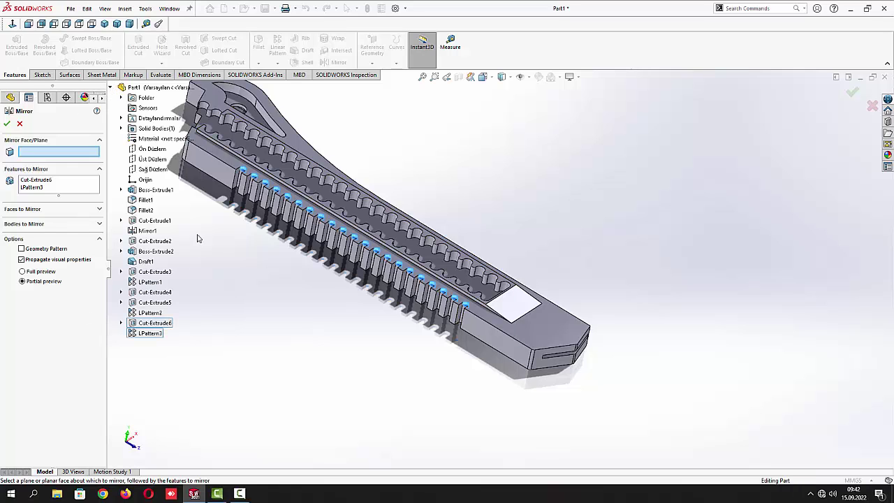
pyautogui.click(155, 160)
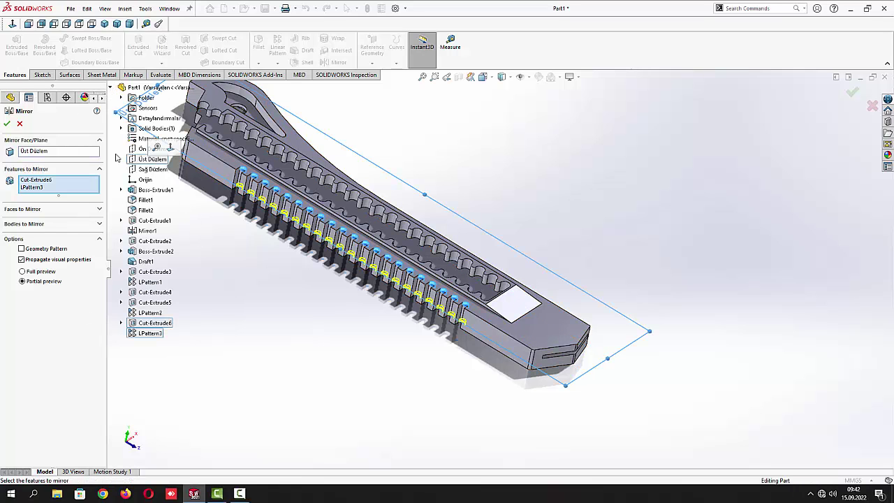
pyautogui.click(7, 123)
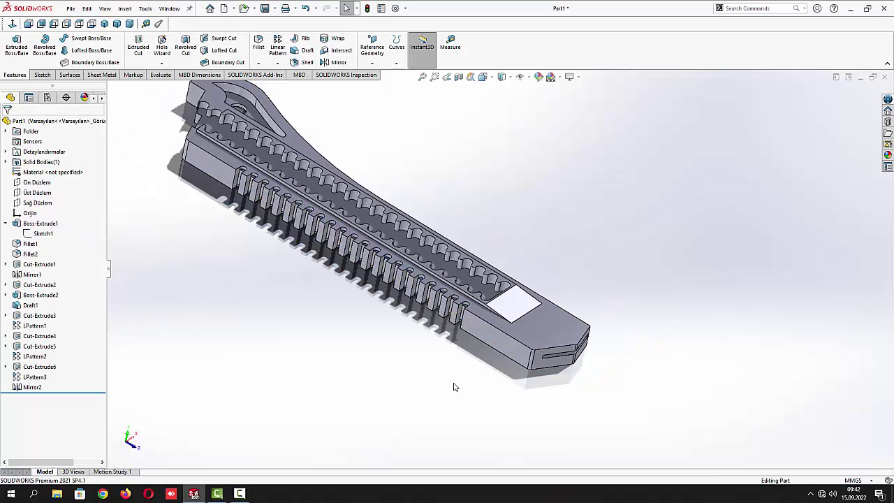
# Add a 1 mm fillet to the straight edge between the semicircular pocket floor and the inner wall of the last slot
pyautogui.moveTo(480, 399); pyautogui.dragTo(534, 246, button='middle')
pyautogui.scroll(-6, 528, 253)
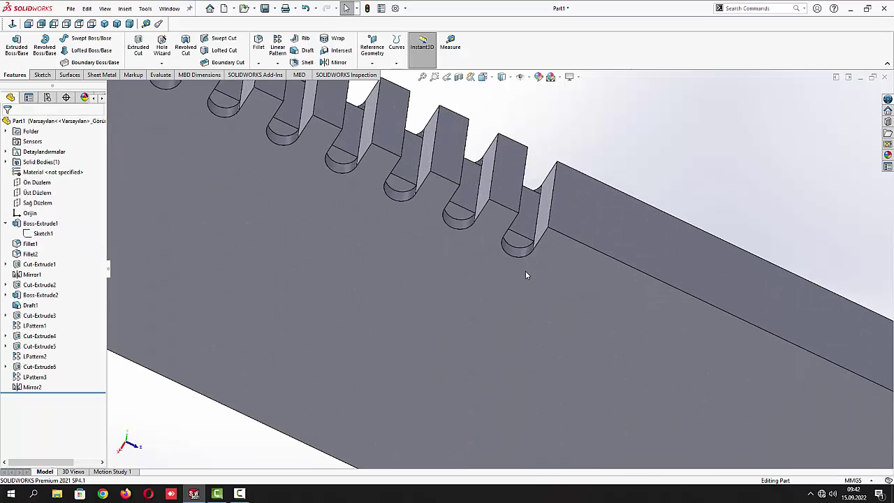
pyautogui.scroll(6, 524, 279)
pyautogui.moveTo(521, 289); pyautogui.dragTo(446, 334, button='middle')
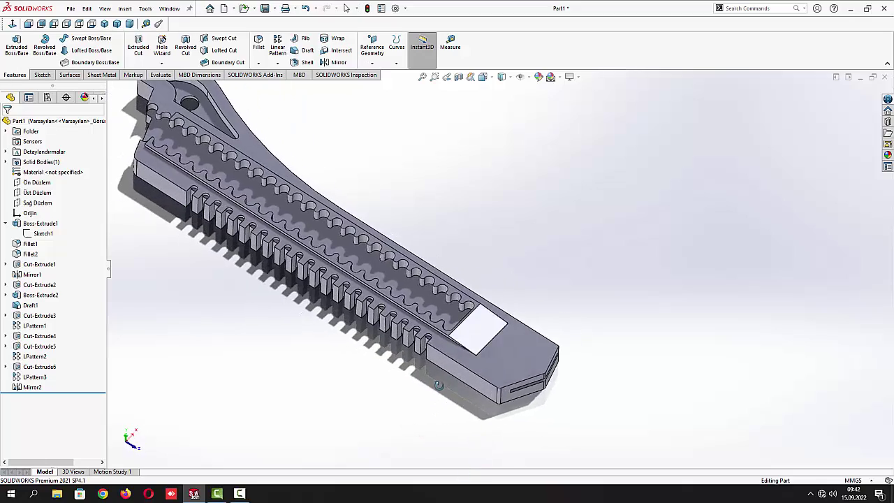
pyautogui.scroll(-6, 446, 333)
pyautogui.scroll(-2, 446, 333)
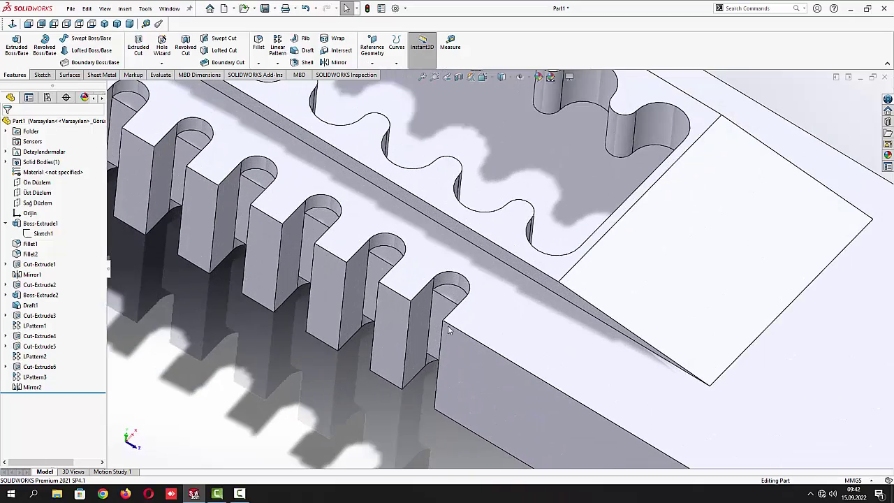
pyautogui.click(258, 43)
pyautogui.write('1')
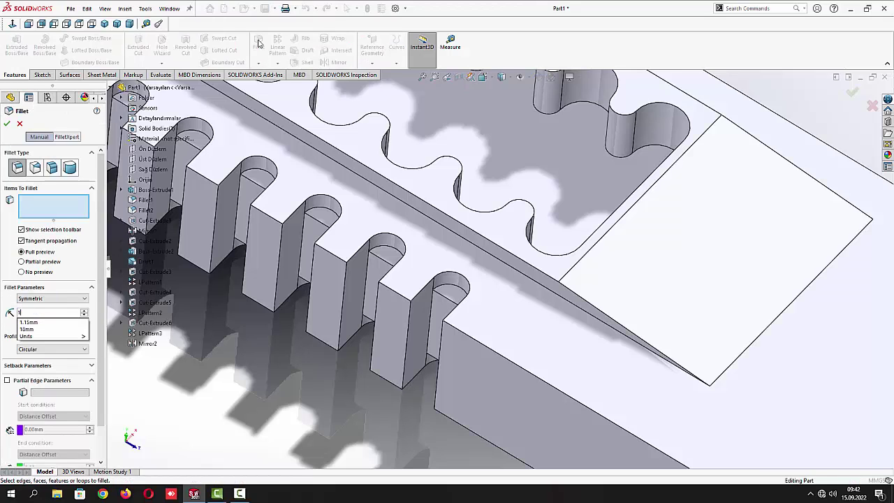
pyautogui.press('Return')
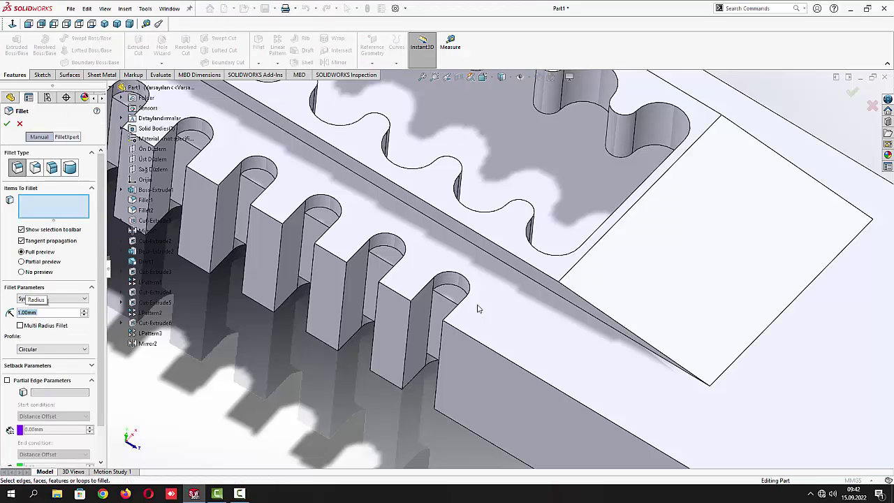
pyautogui.click(452, 299)
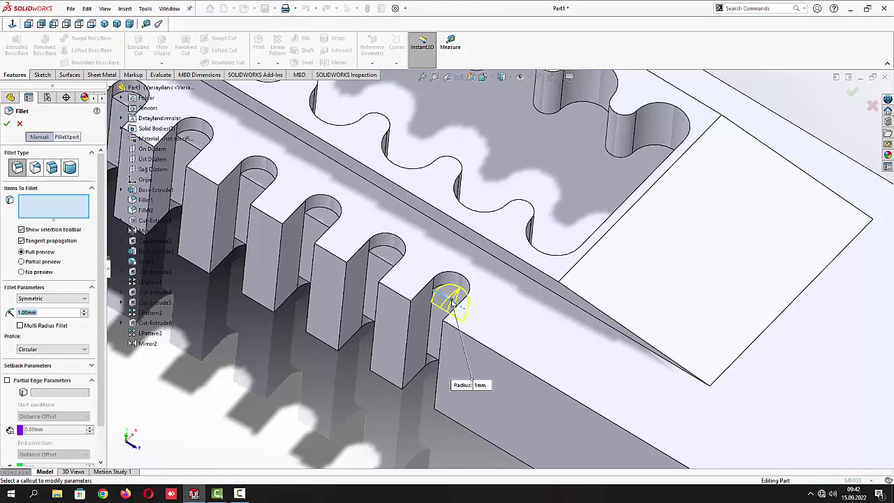
pyautogui.click(6, 124)
# Try to linear-pattern the new fillet along the long side edge over the slots with 4 mm spacing and 21 instances
pyautogui.scroll(3, 185, 422)
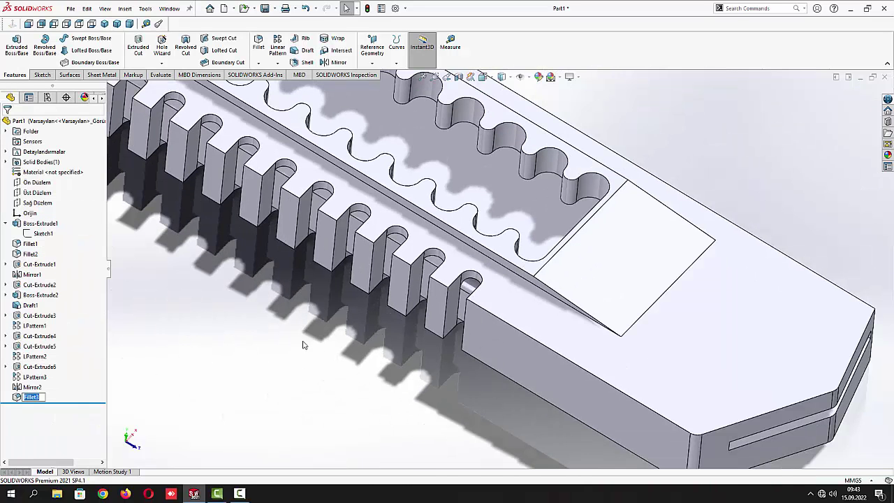
pyautogui.click(35, 399)
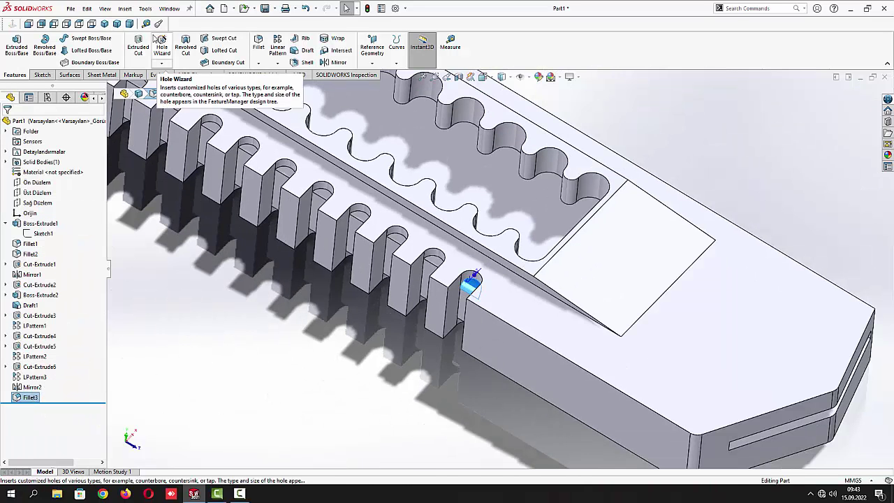
pyautogui.click(278, 47)
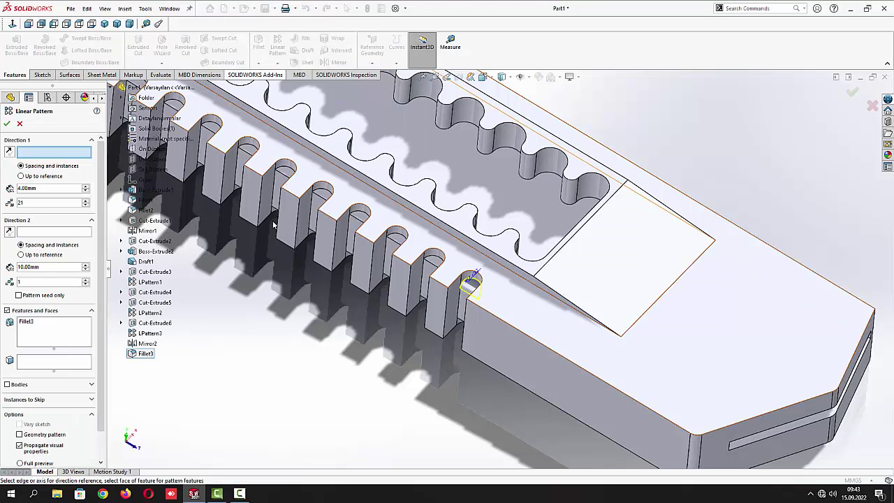
pyautogui.click(505, 322)
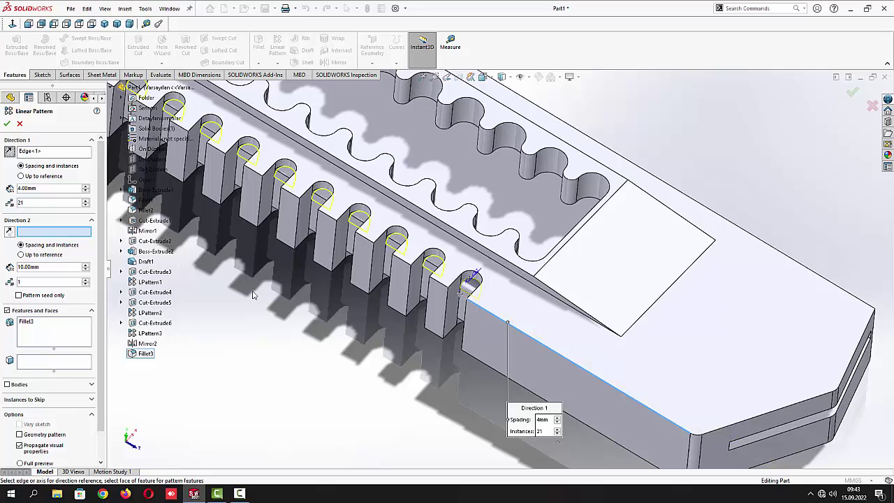
pyautogui.scroll(8, 276, 297)
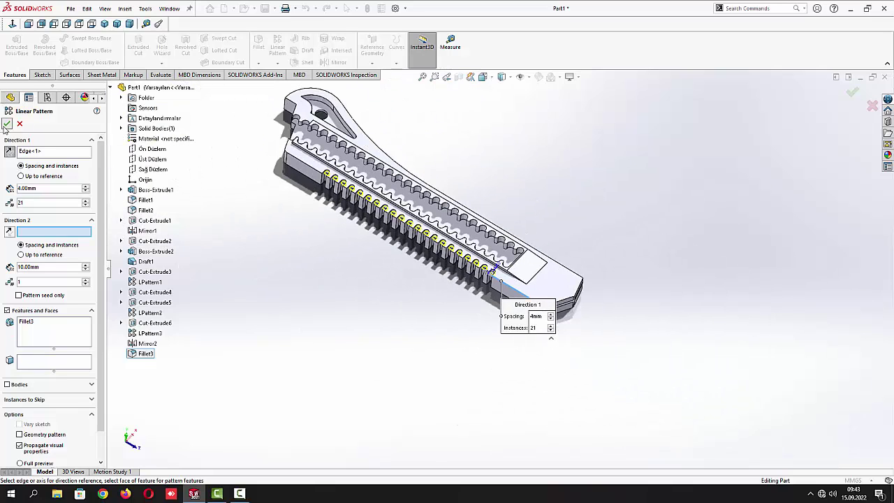
pyautogui.click(6, 125)
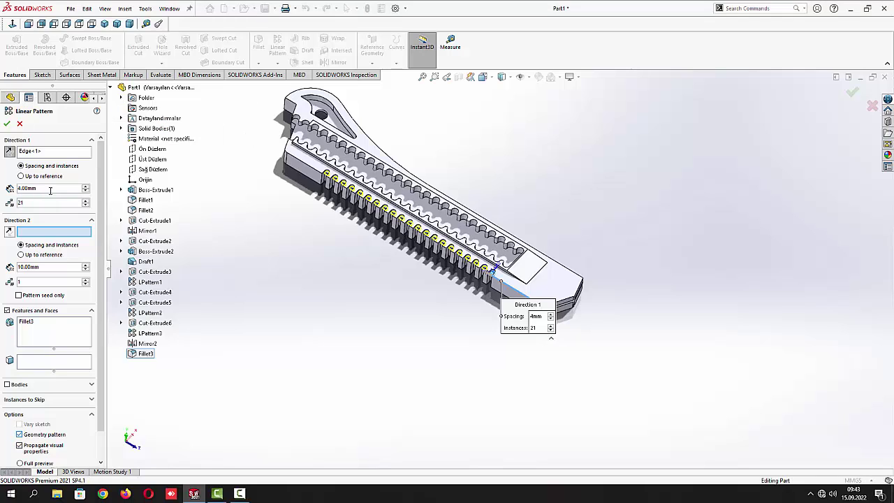
pyautogui.click(7, 123)
pyautogui.click(7, 311)
pyautogui.click(7, 325)
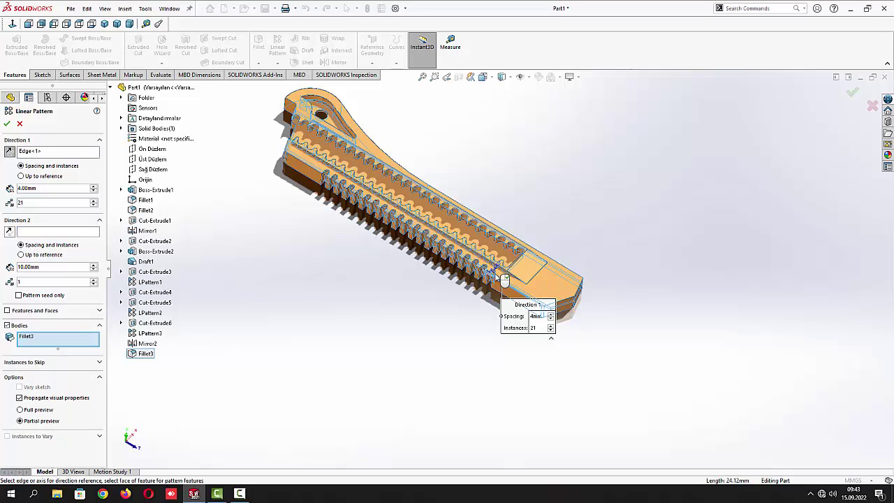
pyautogui.click(519, 269)
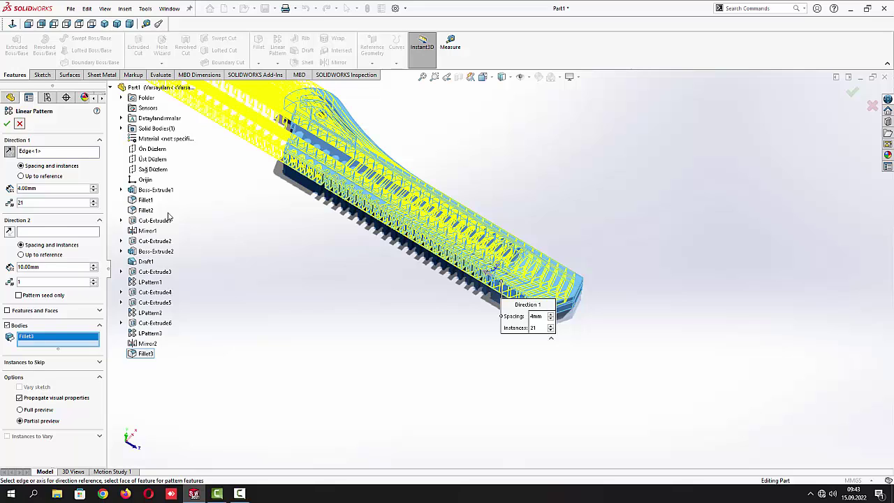
pyautogui.press('Return')
# Edit the existing 1 mm fillet to include the matching straight pocket-floor edge in each of the other 20 slots on the same side
pyautogui.scroll(-5, 487, 282)
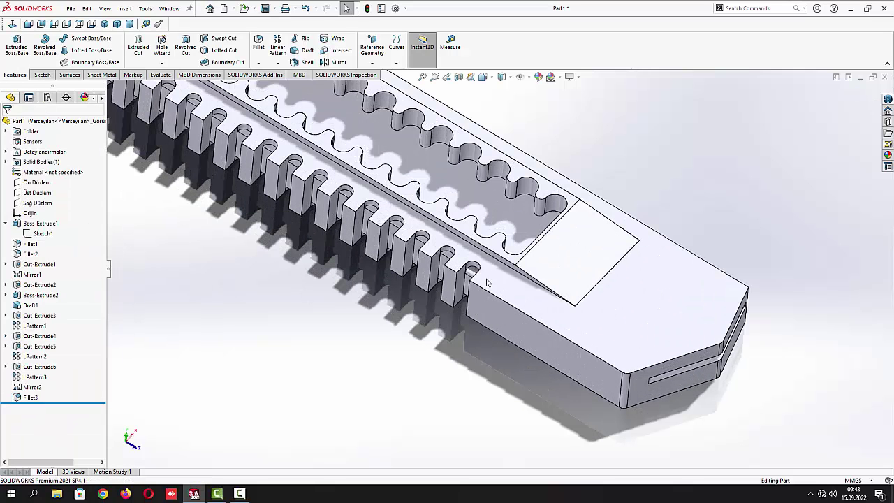
pyautogui.click(28, 398)
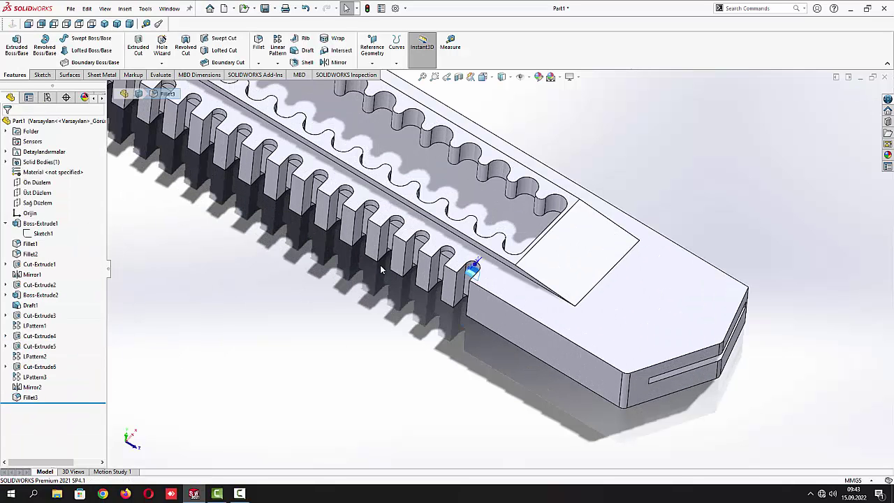
pyautogui.click(462, 257)
pyautogui.scroll(-5, 454, 258)
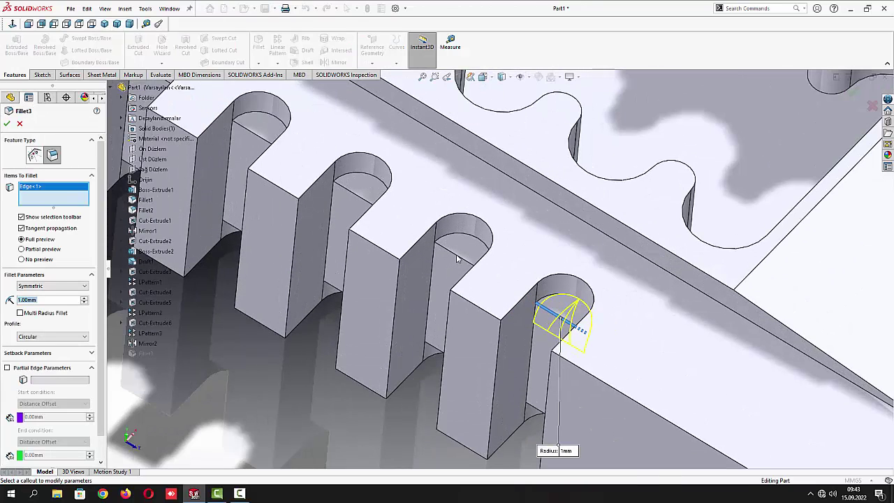
pyautogui.click(458, 259)
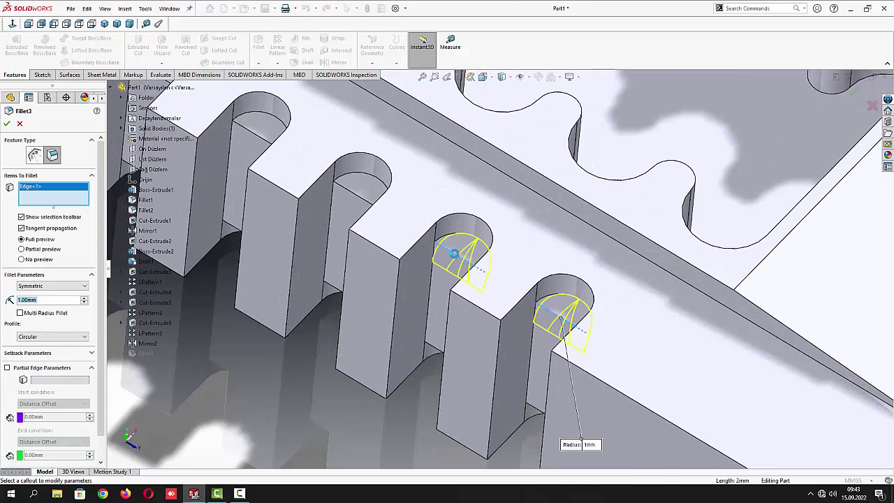
pyautogui.click(362, 201)
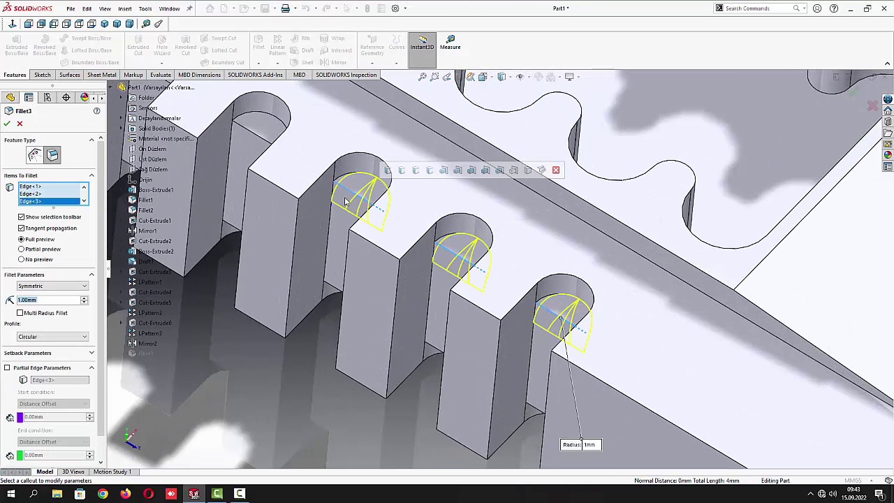
pyautogui.click(258, 137)
pyautogui.scroll(5, 328, 167)
pyautogui.scroll(-4, 329, 166)
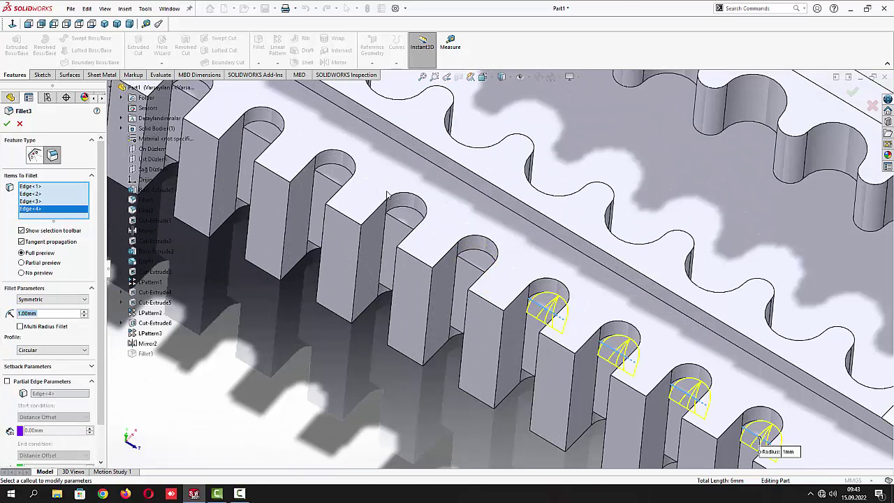
pyautogui.click(477, 271)
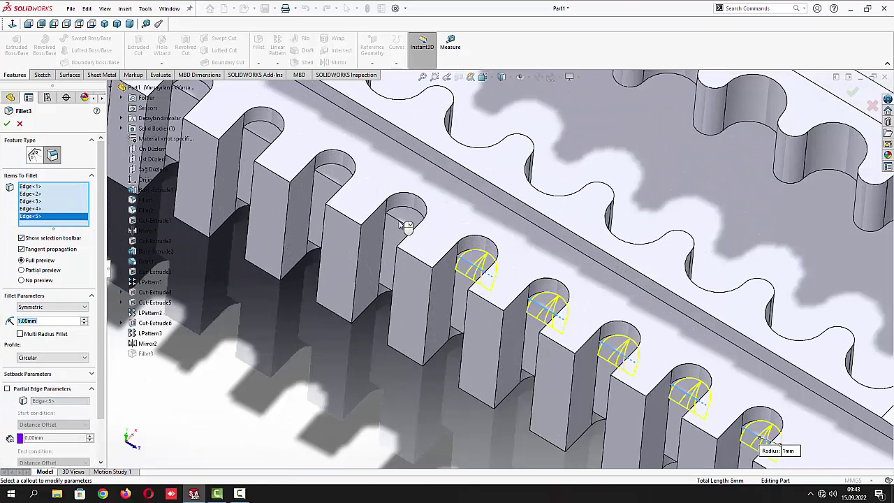
pyautogui.click(404, 225)
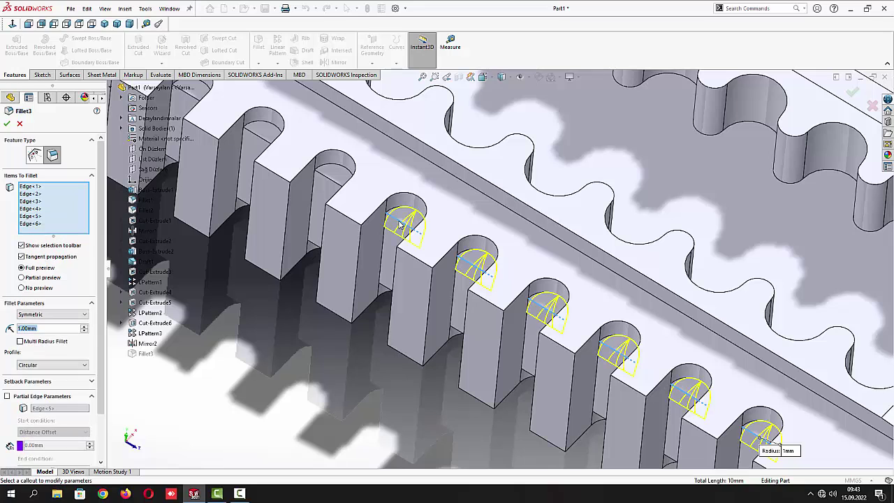
pyautogui.click(335, 185)
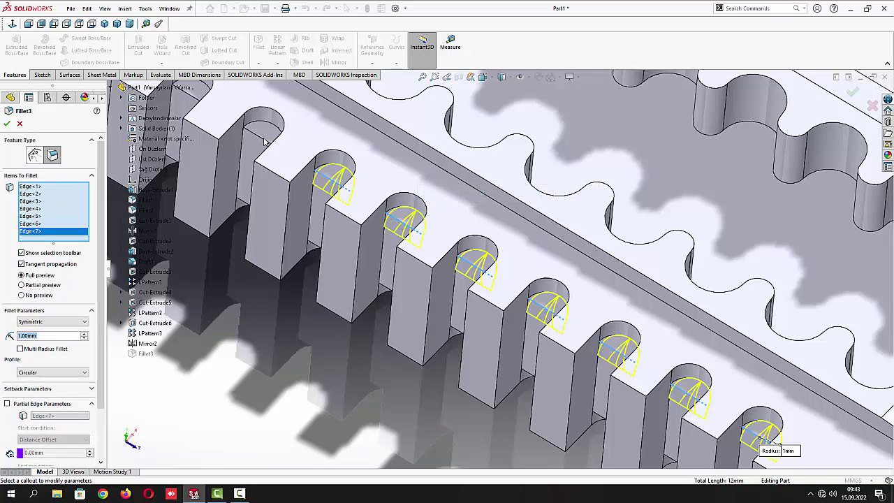
pyautogui.click(265, 134)
pyautogui.scroll(3, 264, 141)
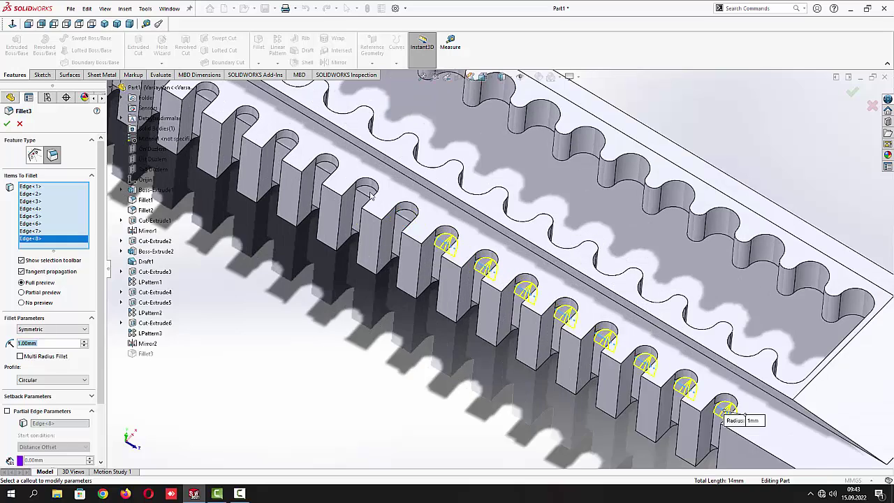
pyautogui.scroll(-3, 372, 198)
pyautogui.click(494, 287)
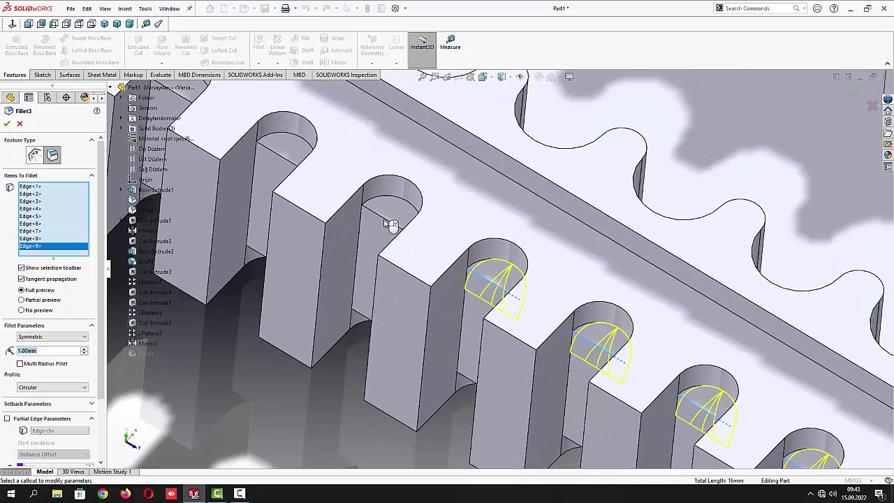
pyautogui.click(386, 221)
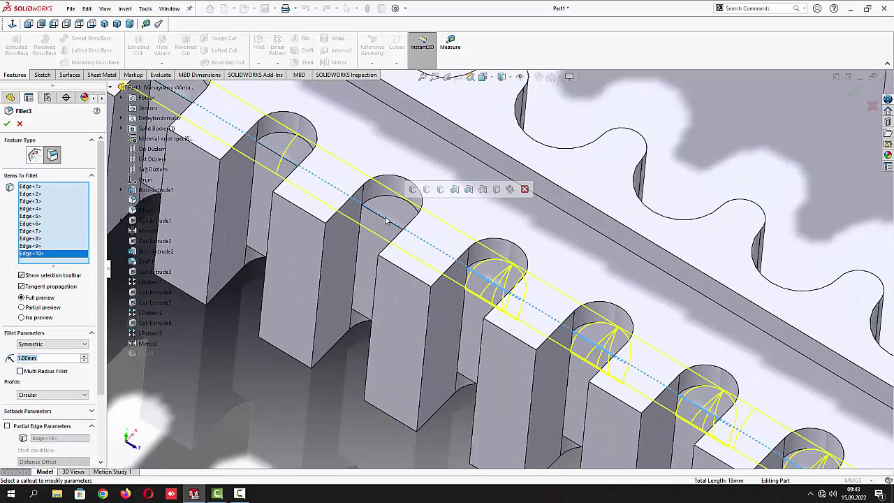
pyautogui.click(386, 220)
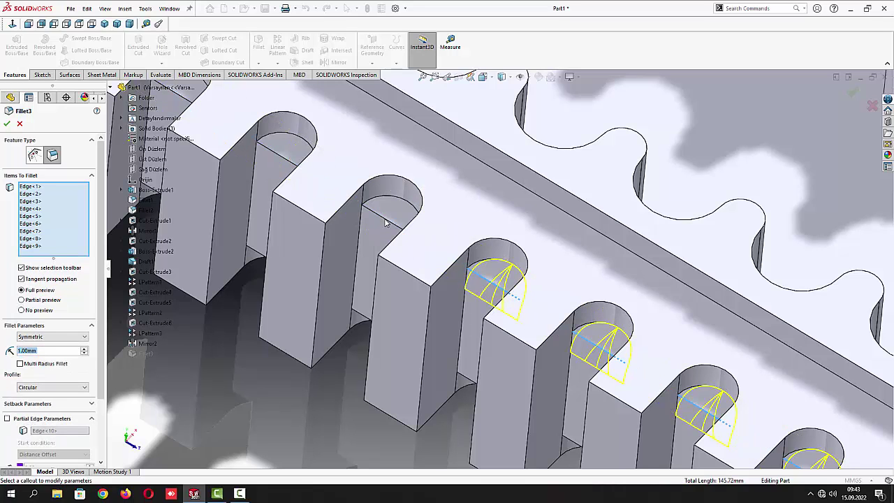
pyautogui.click(386, 223)
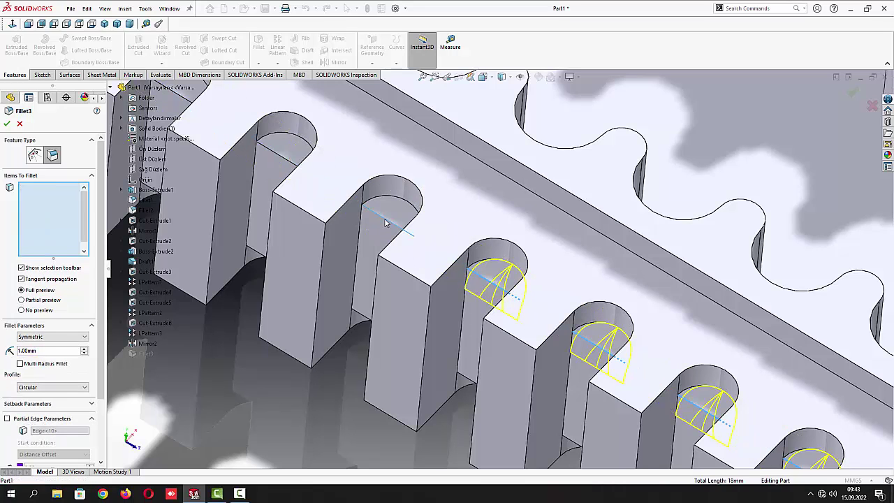
pyautogui.click(288, 161)
pyautogui.scroll(3, 314, 171)
pyautogui.scroll(-3, 398, 206)
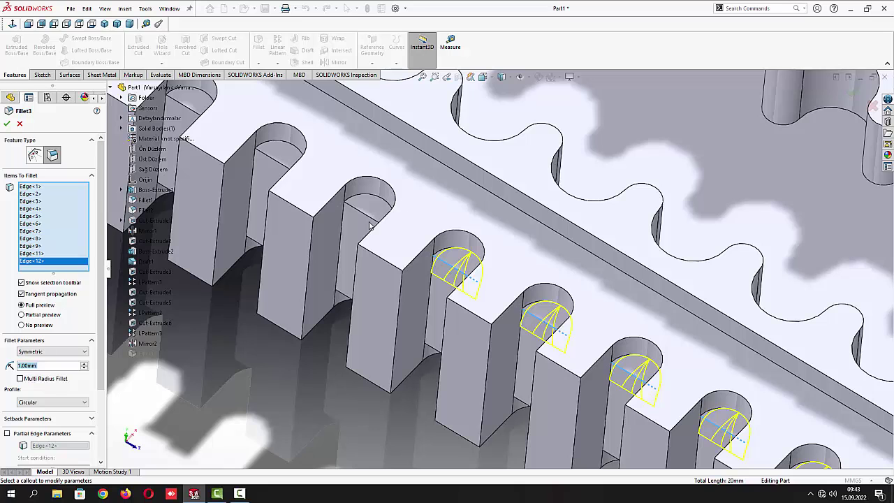
pyautogui.click(370, 220)
pyautogui.scroll(3, 370, 220)
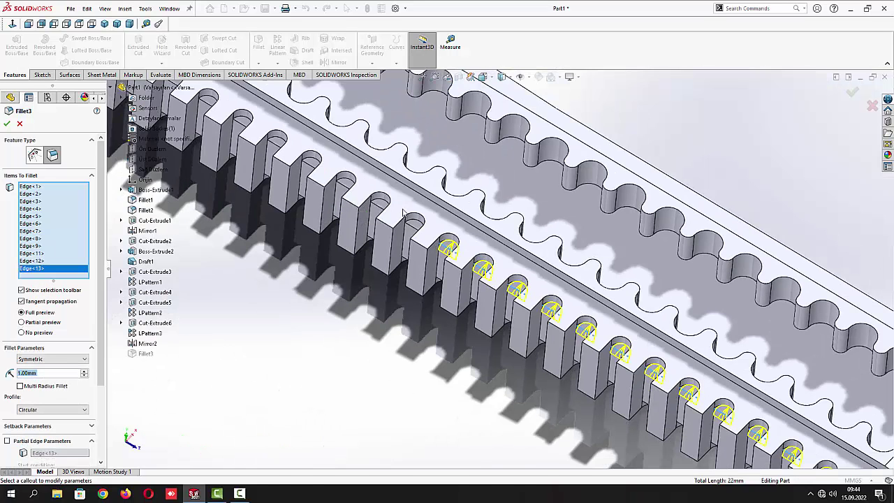
pyautogui.scroll(-3, 443, 246)
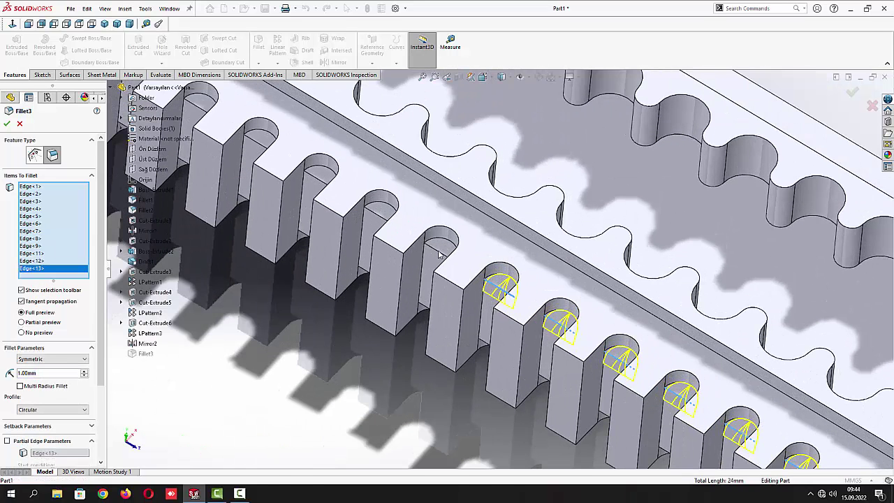
pyautogui.click(441, 253)
pyautogui.click(378, 217)
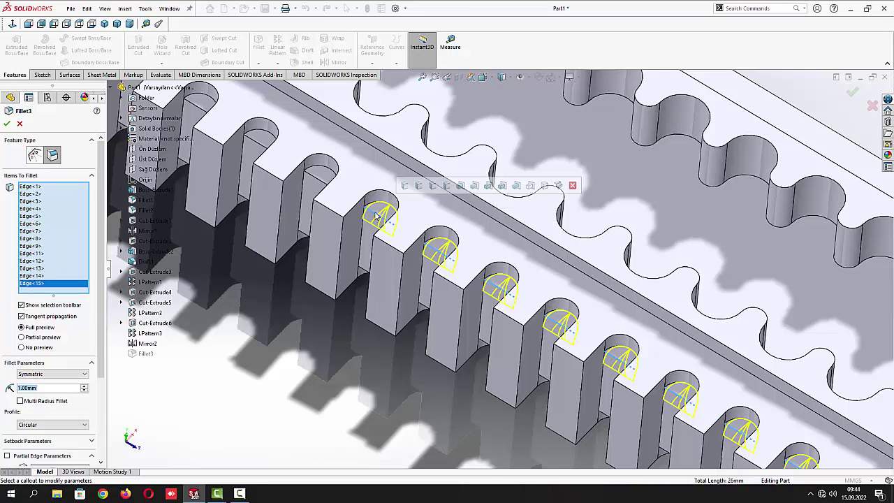
pyautogui.click(318, 180)
pyautogui.scroll(3, 342, 201)
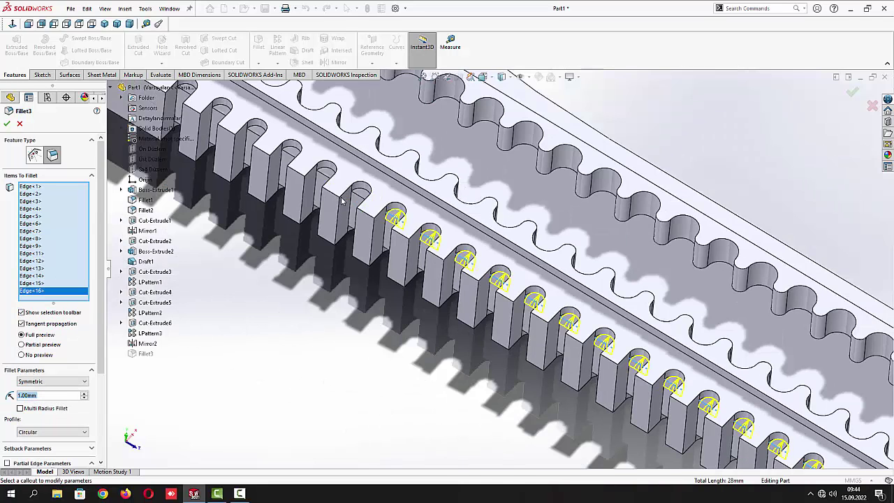
pyautogui.scroll(-6, 390, 204)
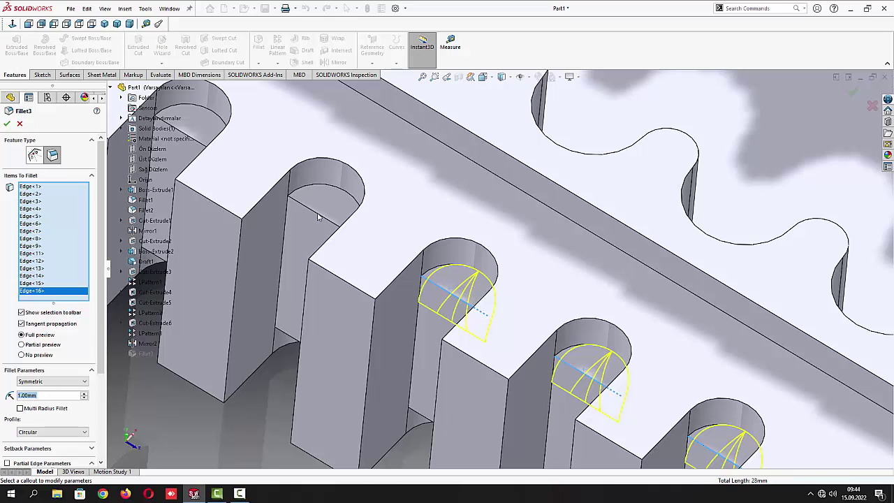
pyautogui.click(325, 212)
pyautogui.scroll(5, 325, 213)
pyautogui.scroll(-4, 454, 239)
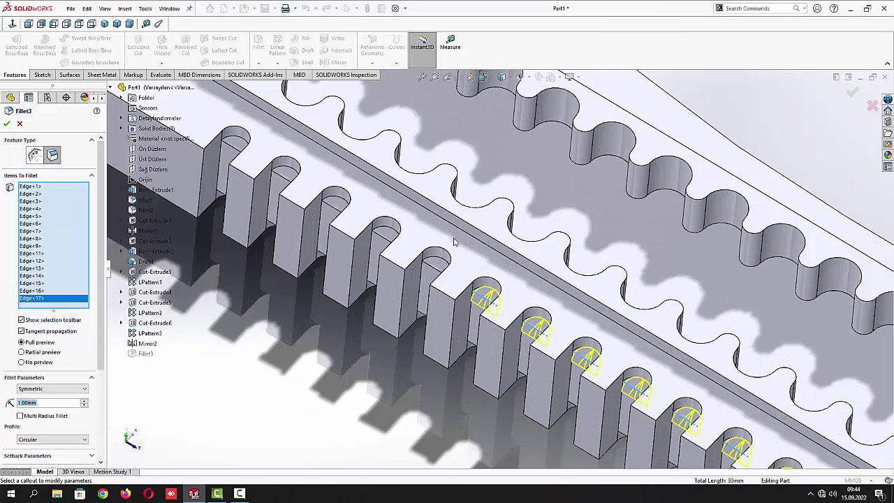
pyautogui.click(435, 271)
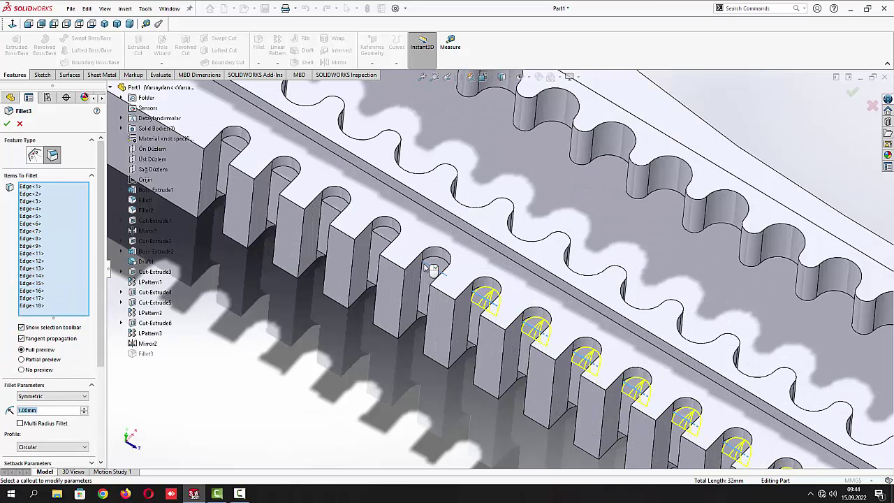
pyautogui.click(384, 240)
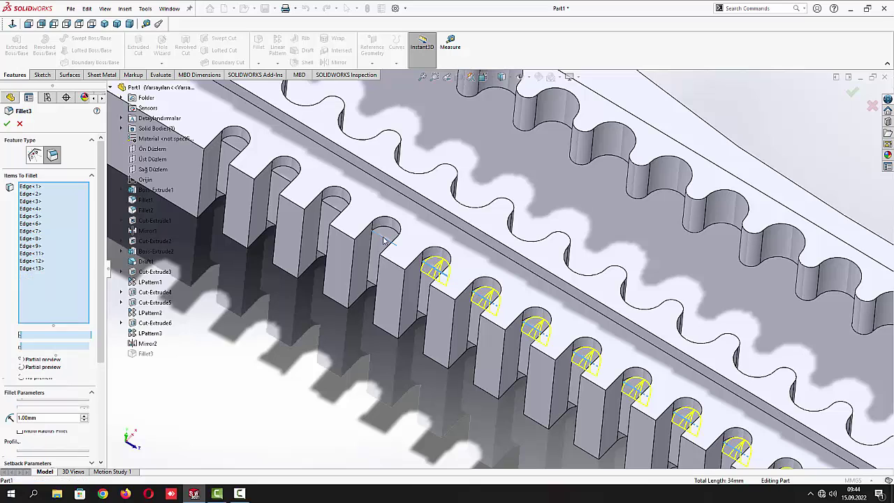
pyautogui.click(335, 214)
pyautogui.click(288, 181)
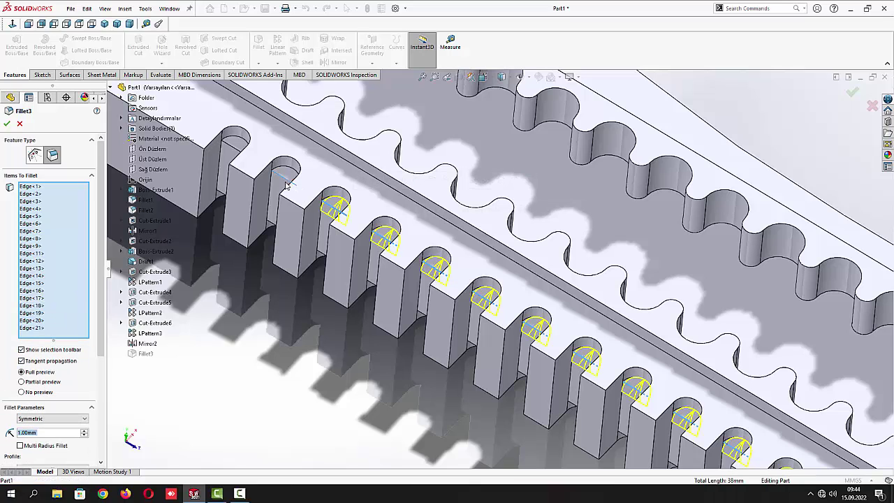
pyautogui.click(235, 149)
# Add the straight pocket-floor edges of all 21 side slots on the opposite face to the existing 1 mm fillet and apply it
pyautogui.moveTo(238, 154); pyautogui.dragTo(431, 244, button='middle')
pyautogui.scroll(-6, 431, 251)
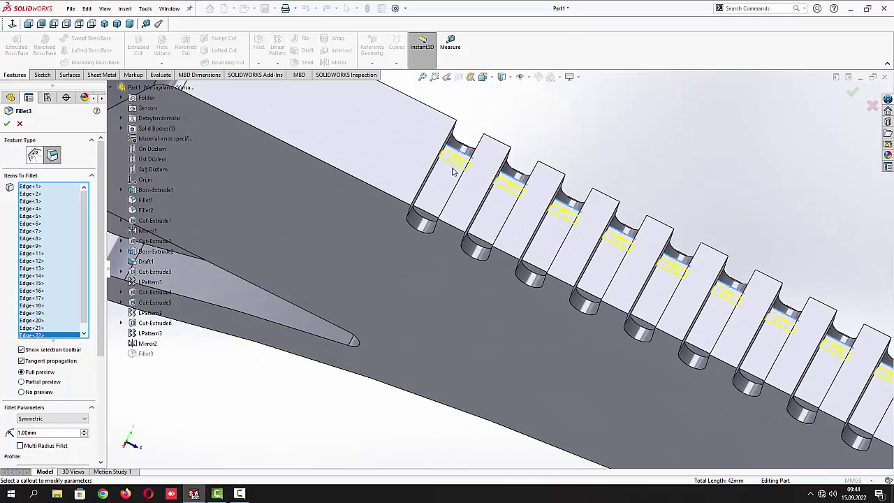
pyautogui.click(409, 282)
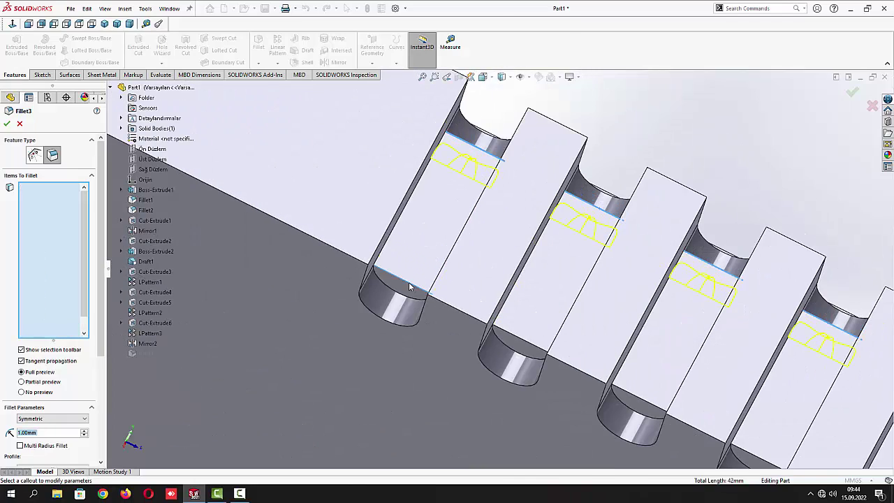
pyautogui.click(513, 335)
pyautogui.click(636, 399)
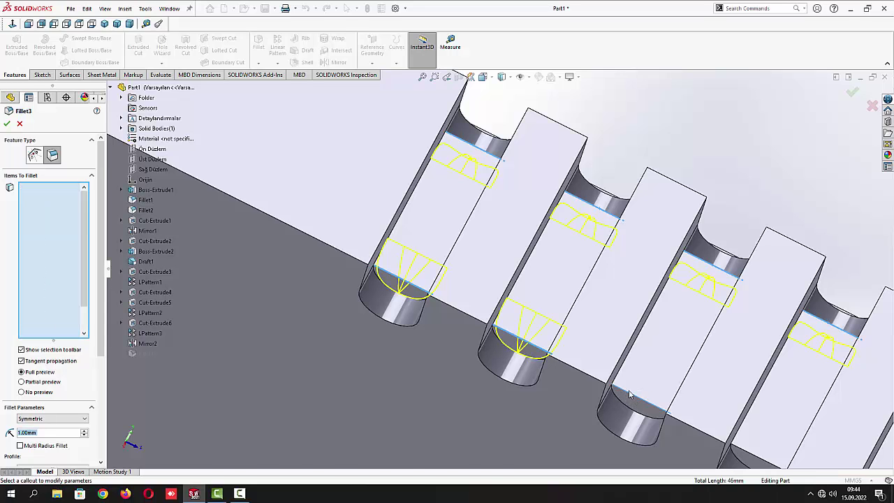
pyautogui.scroll(4, 636, 395)
pyautogui.scroll(-4, 606, 353)
pyautogui.click(587, 335)
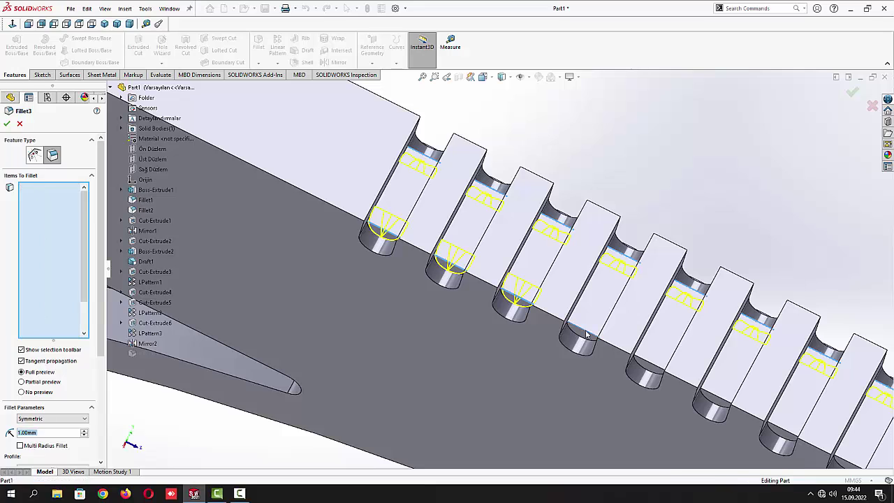
pyautogui.click(660, 372)
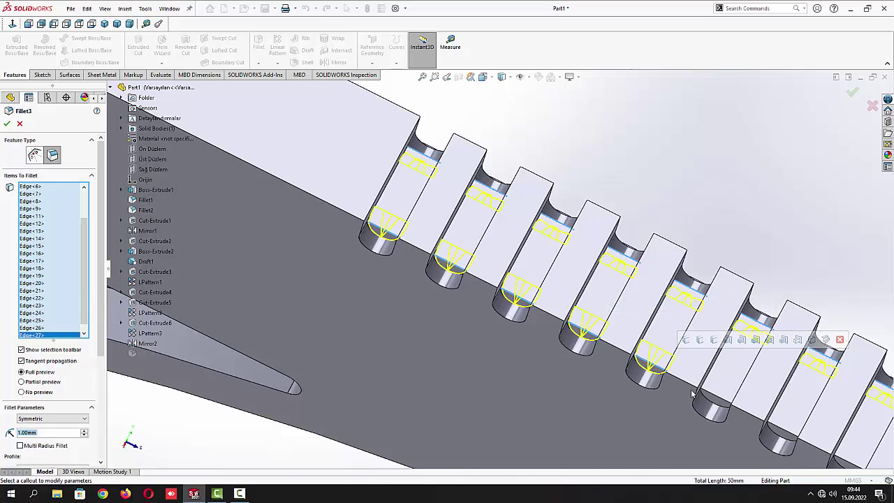
pyautogui.click(716, 399)
pyautogui.scroll(4, 716, 400)
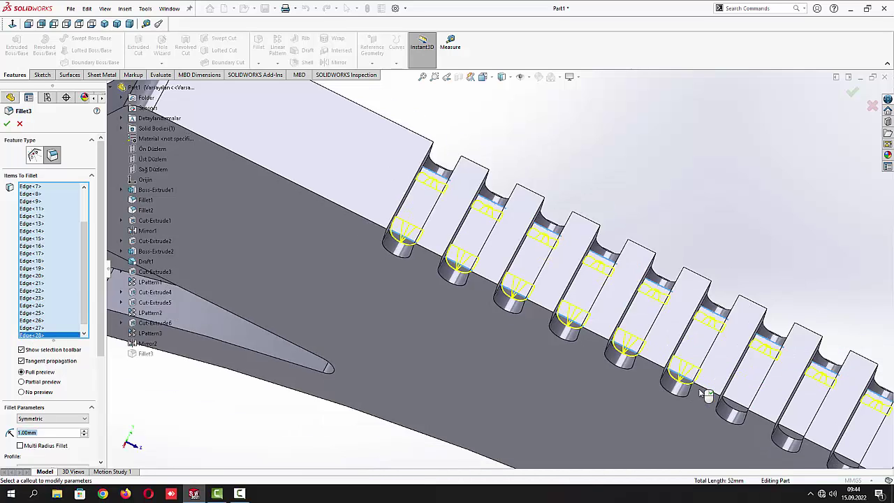
pyautogui.scroll(-4, 615, 340)
pyautogui.scroll(-1, 615, 341)
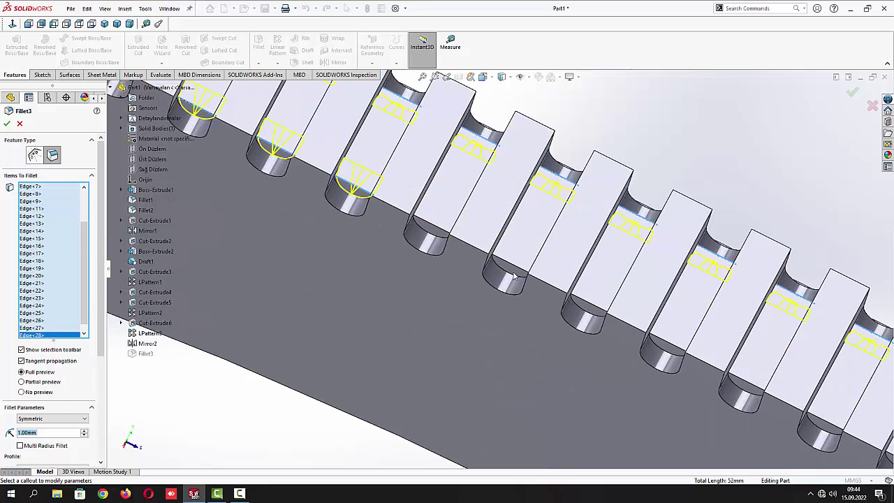
pyautogui.click(438, 233)
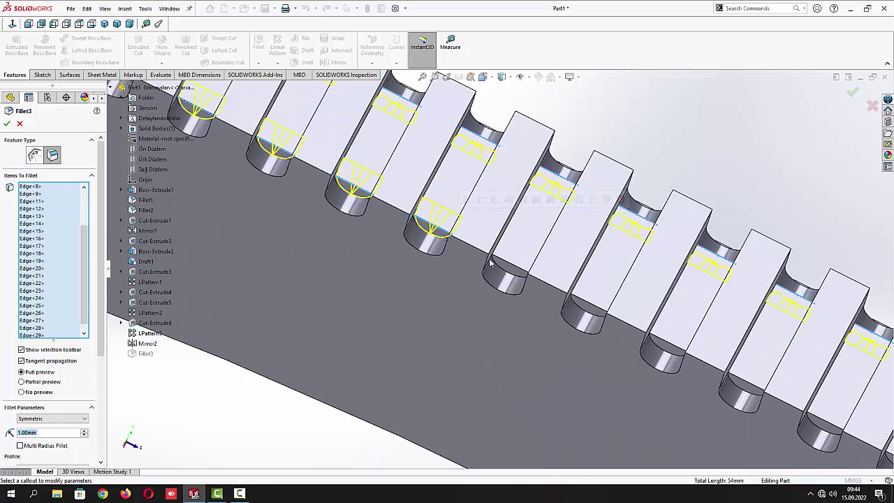
pyautogui.click(520, 271)
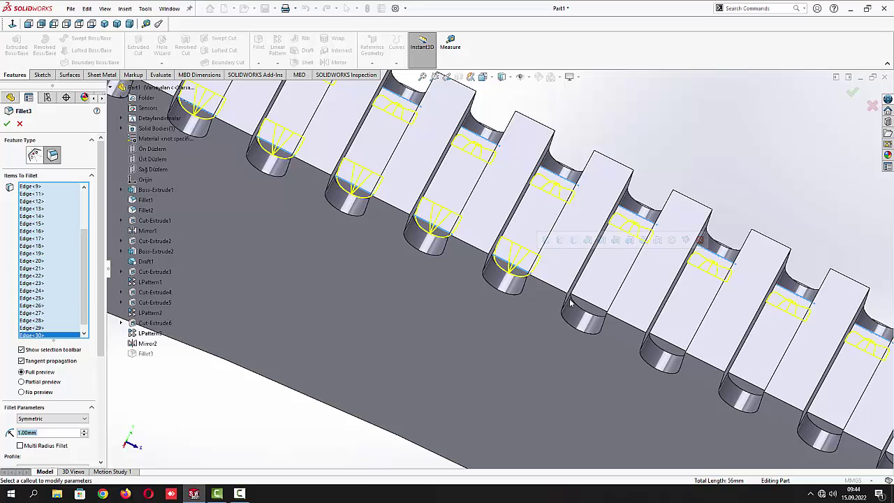
pyautogui.click(587, 306)
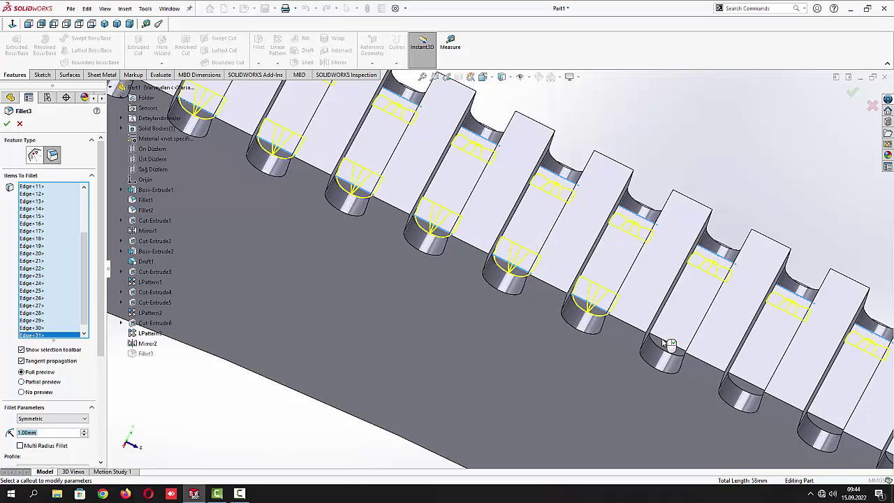
pyautogui.click(733, 381)
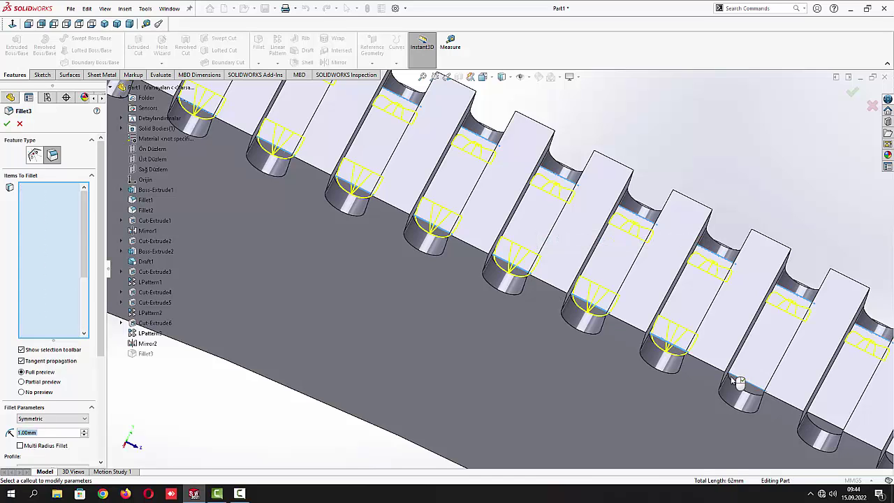
pyautogui.scroll(3, 714, 368)
pyautogui.scroll(-4, 601, 330)
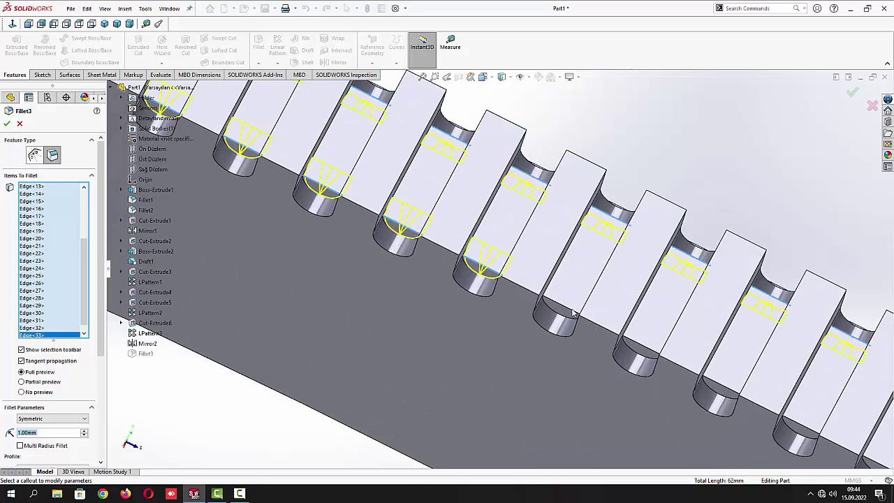
pyautogui.click(573, 313)
pyautogui.click(726, 391)
pyautogui.scroll(2, 727, 391)
pyautogui.scroll(3, 636, 328)
pyautogui.scroll(-1, 613, 339)
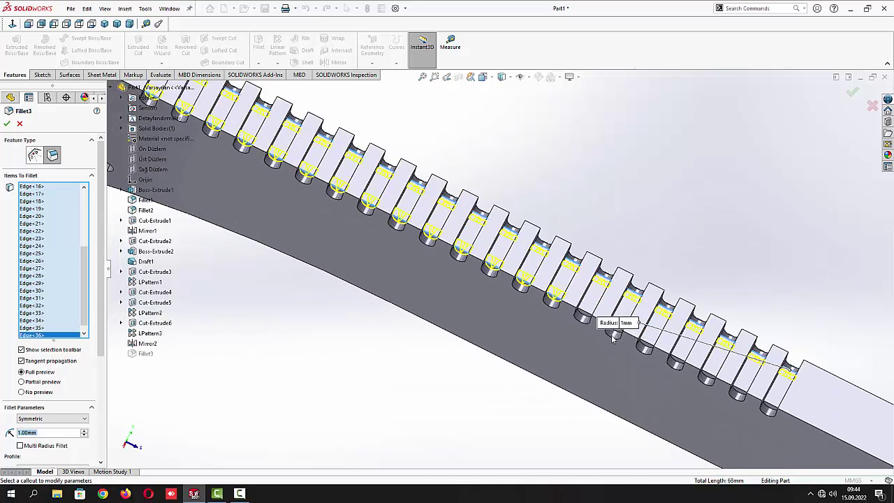
pyautogui.scroll(-3, 571, 299)
pyautogui.click(563, 293)
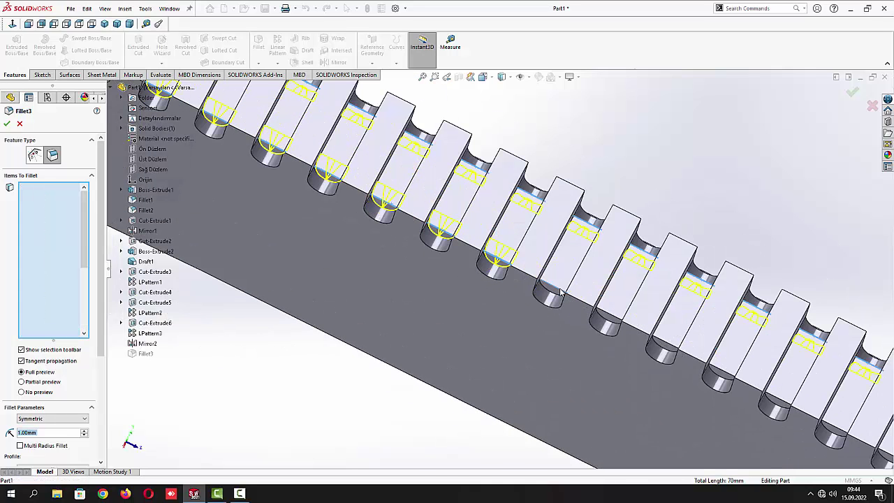
pyautogui.click(614, 318)
pyautogui.click(669, 341)
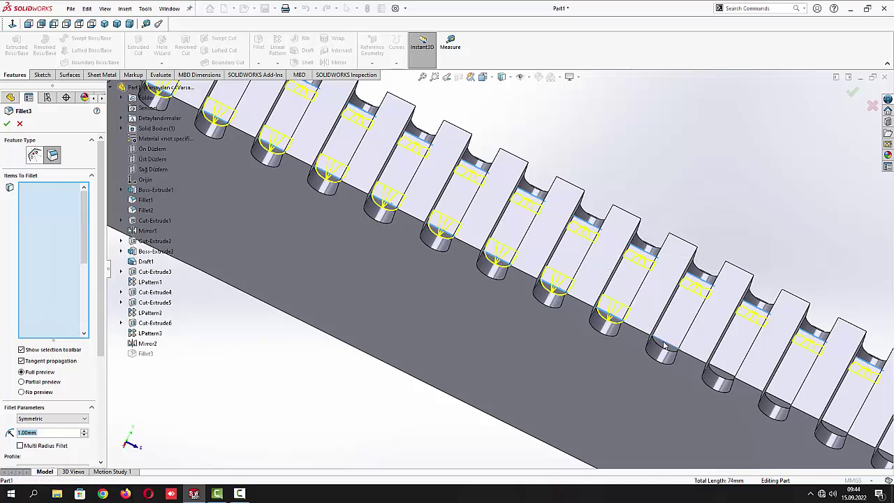
pyautogui.click(732, 378)
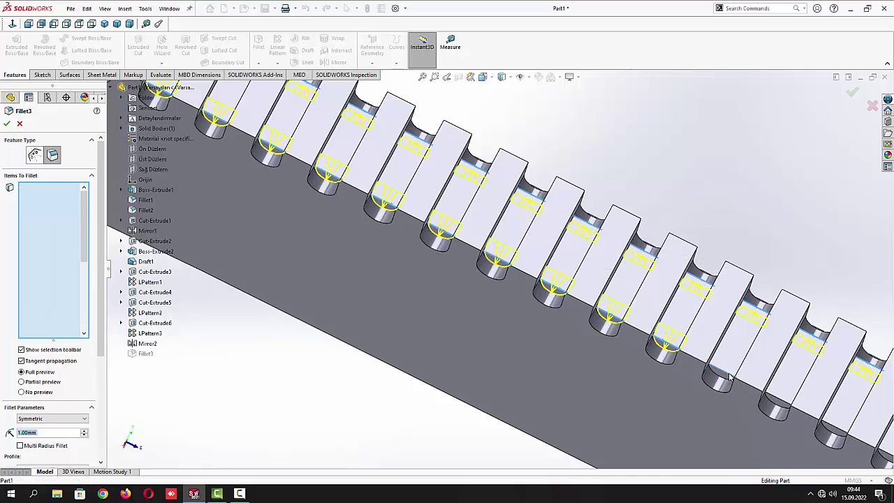
pyautogui.click(769, 397)
pyautogui.scroll(2, 773, 412)
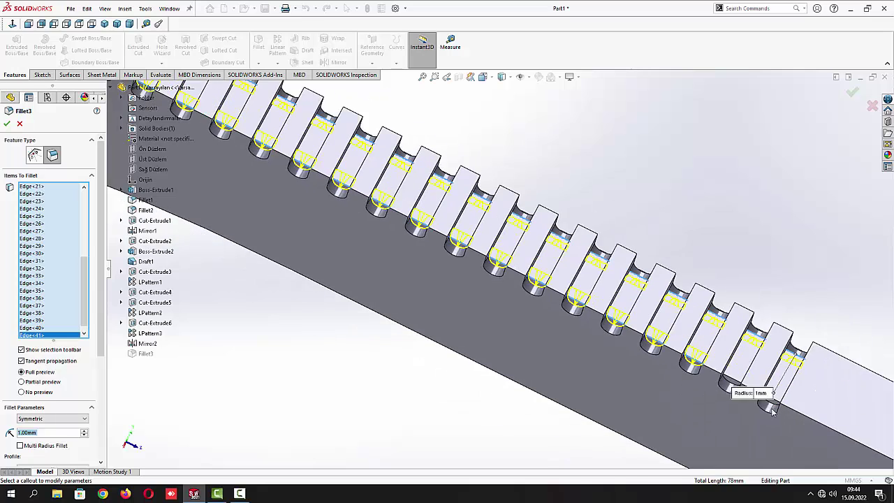
pyautogui.scroll(-2, 726, 379)
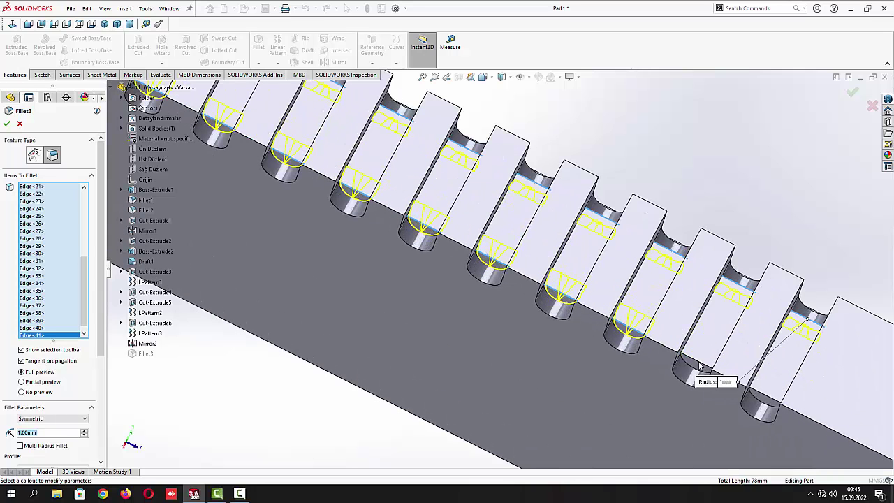
pyautogui.click(703, 368)
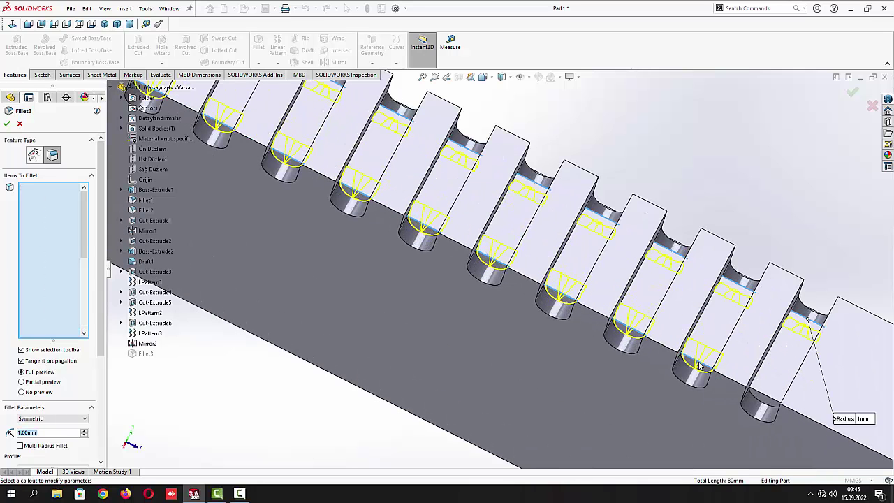
pyautogui.click(766, 398)
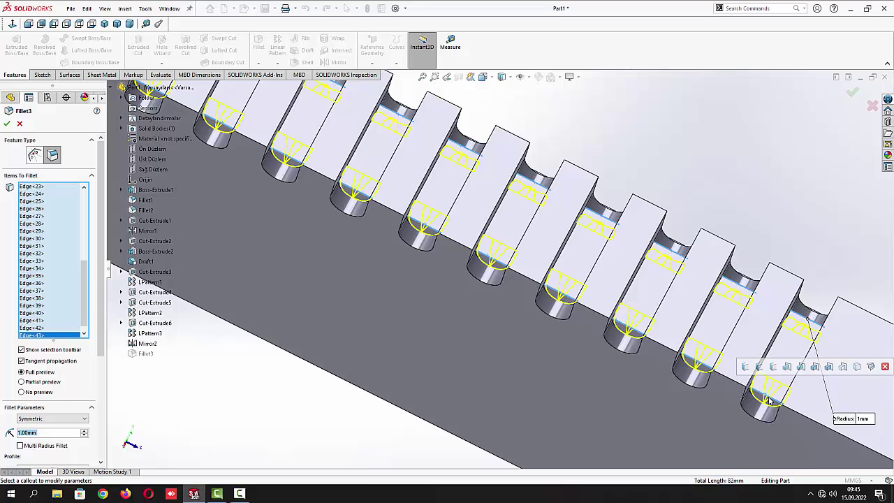
pyautogui.click(7, 125)
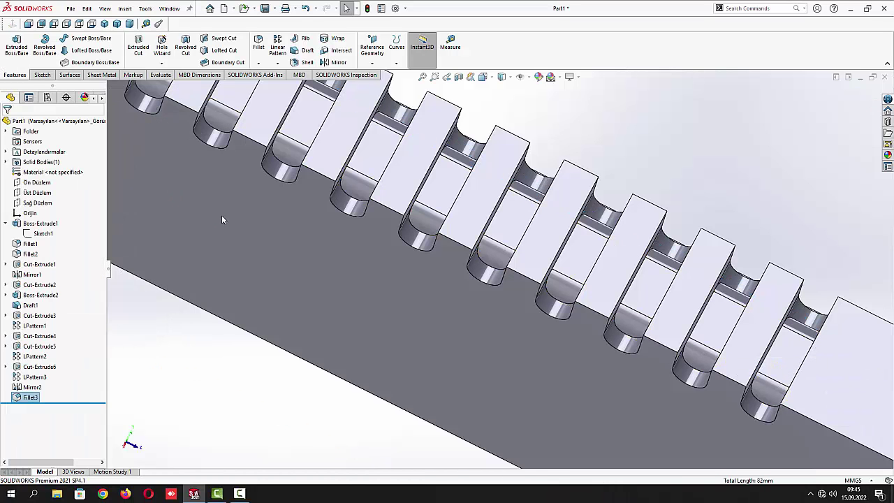
# Start a new 1 mm fillet on the two long outer opening edges of the last side slot, nearest the ramp
pyautogui.scroll(5, 227, 217)
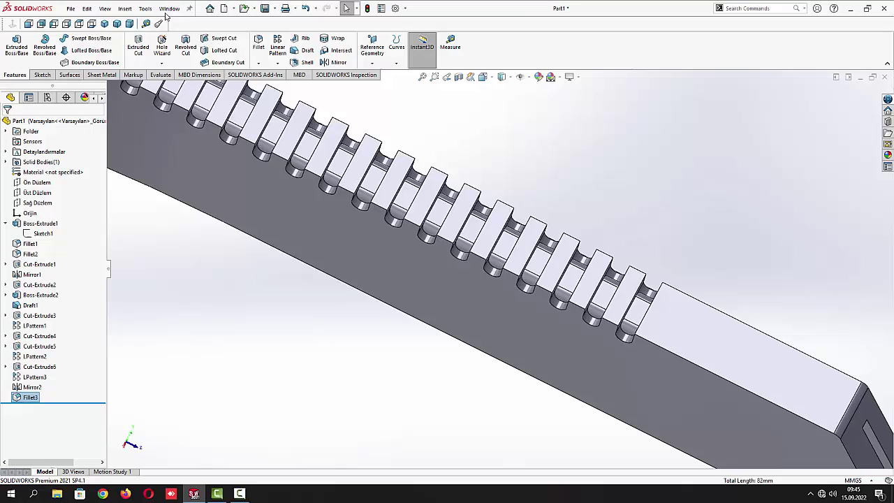
pyautogui.click(104, 23)
pyautogui.moveTo(331, 296); pyautogui.dragTo(475, 354, button='middle')
pyautogui.scroll(-5, 415, 223)
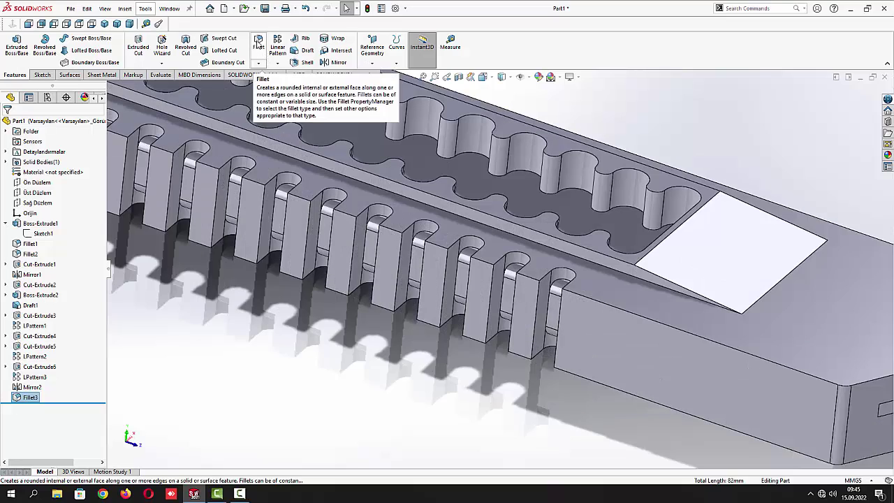
pyautogui.click(258, 42)
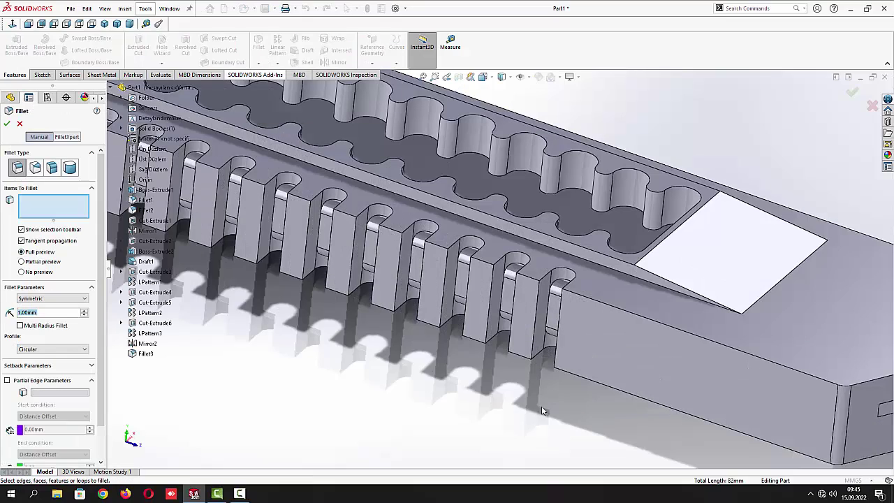
pyautogui.moveTo(597, 345); pyautogui.dragTo(548, 323, button='middle')
pyautogui.click(574, 322)
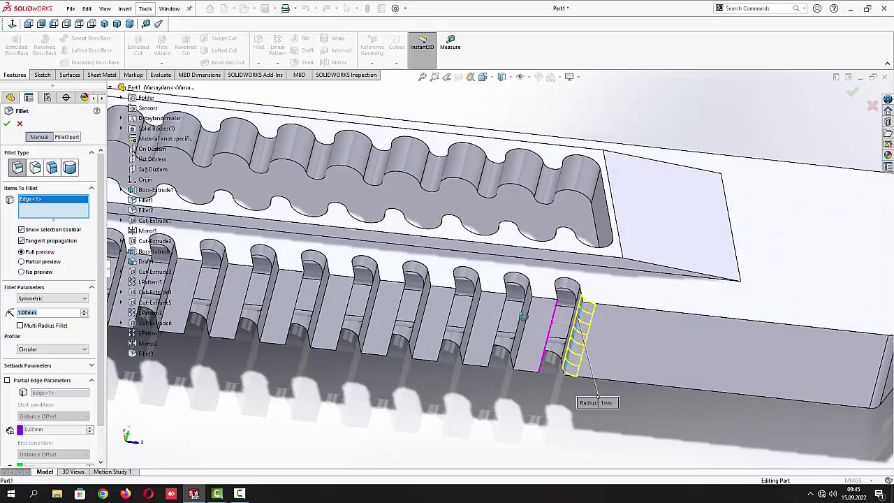
pyautogui.click(536, 321)
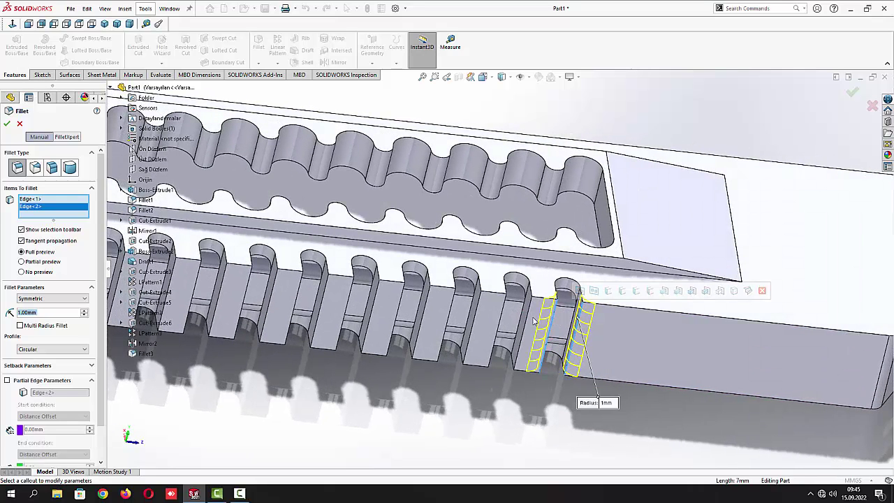
# Extend the 1 mm fillet selection to both long outer opening edges of the next 14 side slots and the nearer edge of the following slot
pyautogui.click(521, 320)
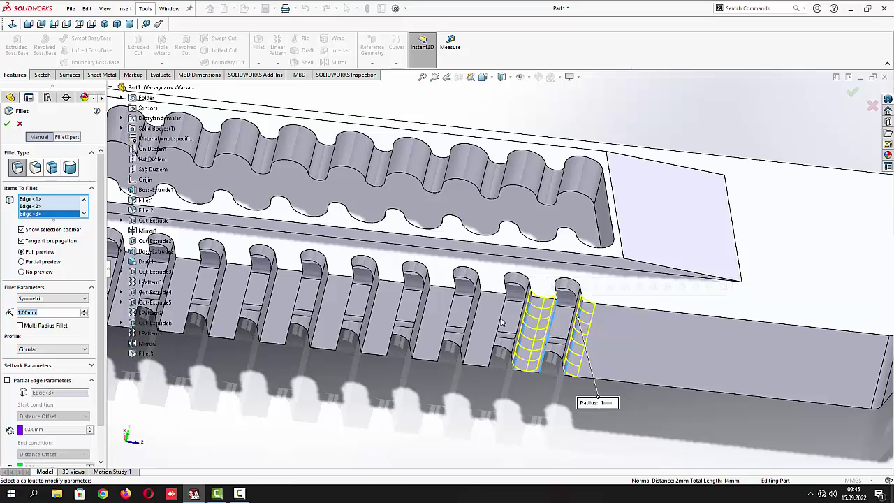
pyautogui.click(496, 322)
pyautogui.click(471, 321)
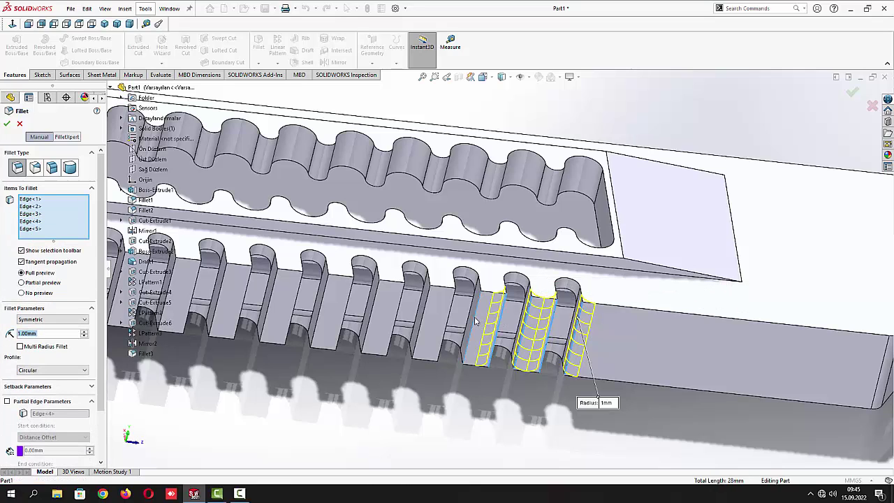
pyautogui.click(431, 318)
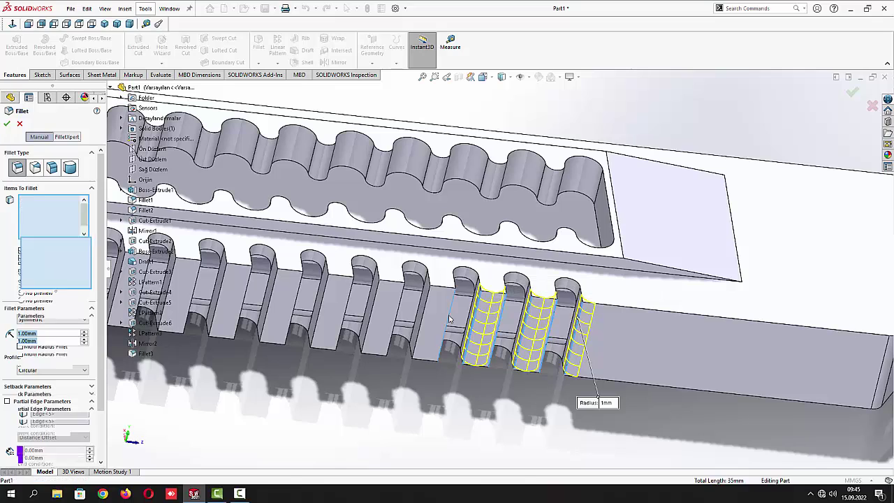
pyautogui.click(405, 318)
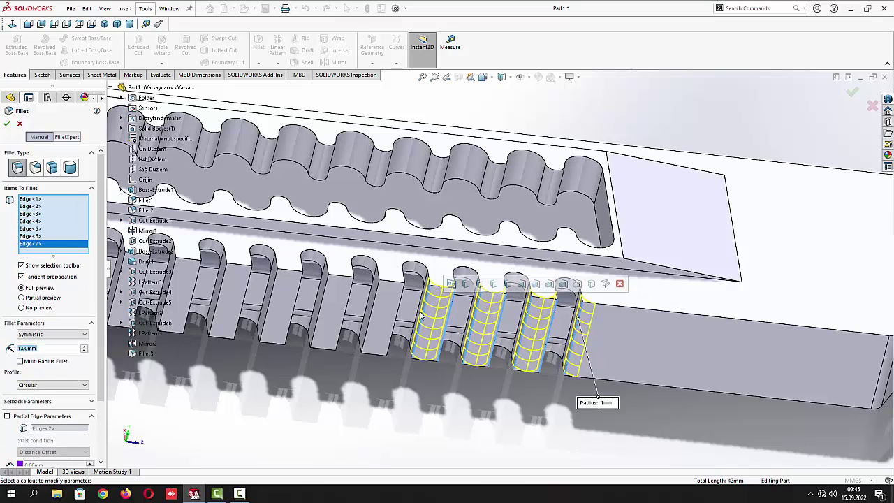
pyautogui.click(381, 314)
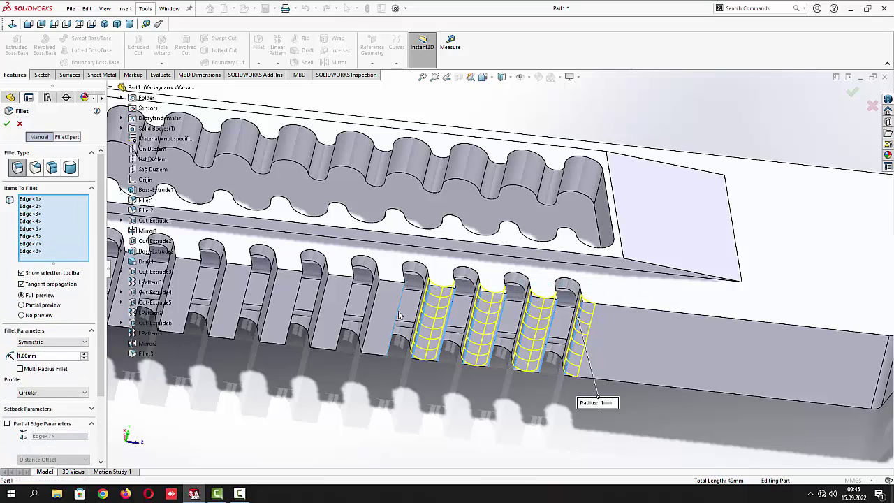
pyautogui.click(376, 313)
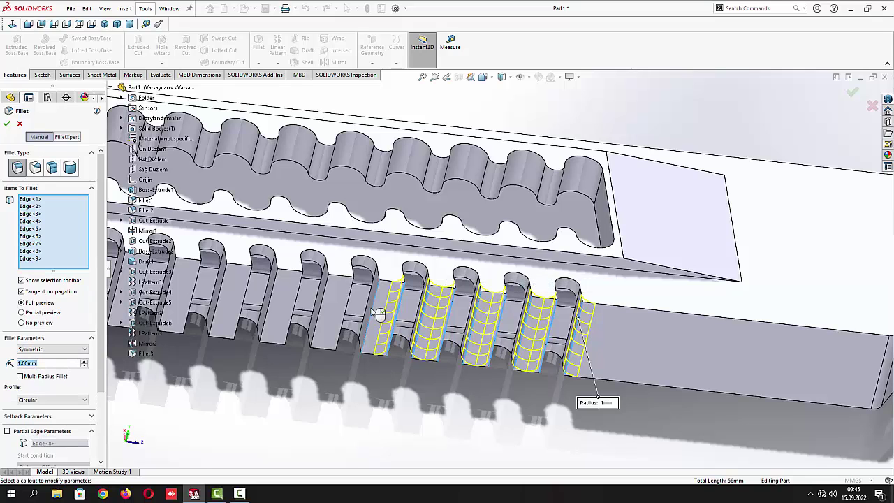
pyautogui.click(325, 310)
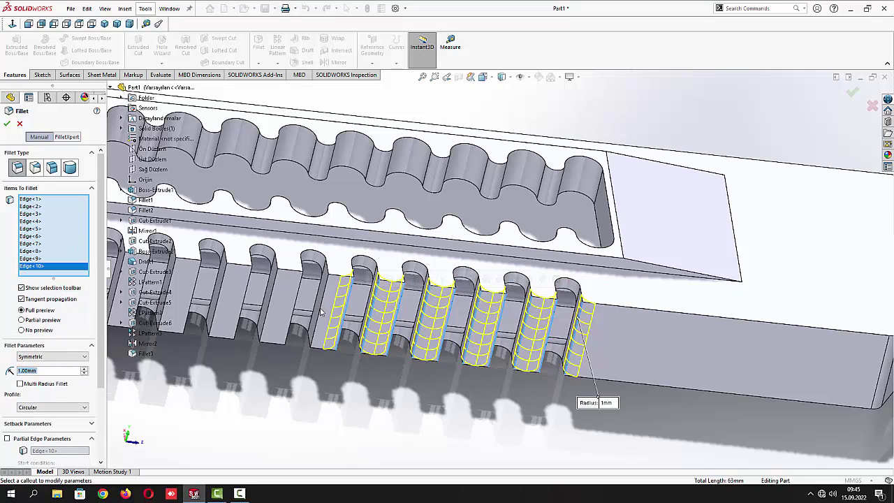
pyautogui.click(322, 312)
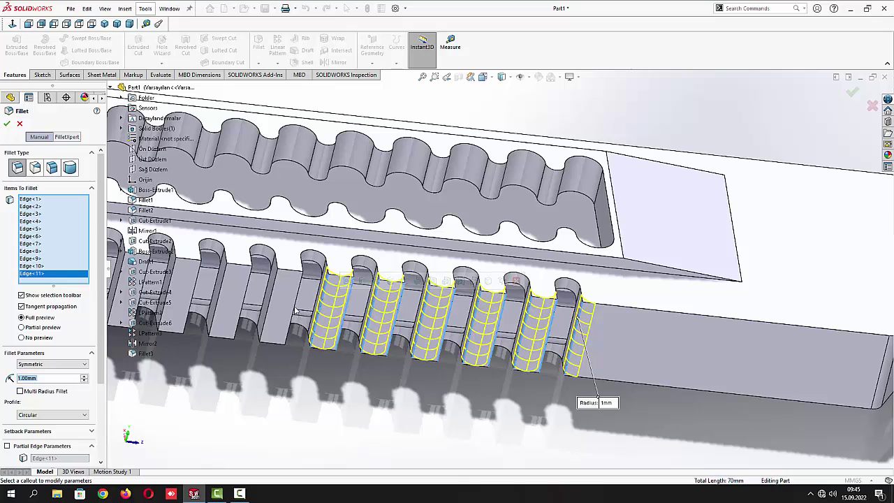
pyautogui.click(296, 310)
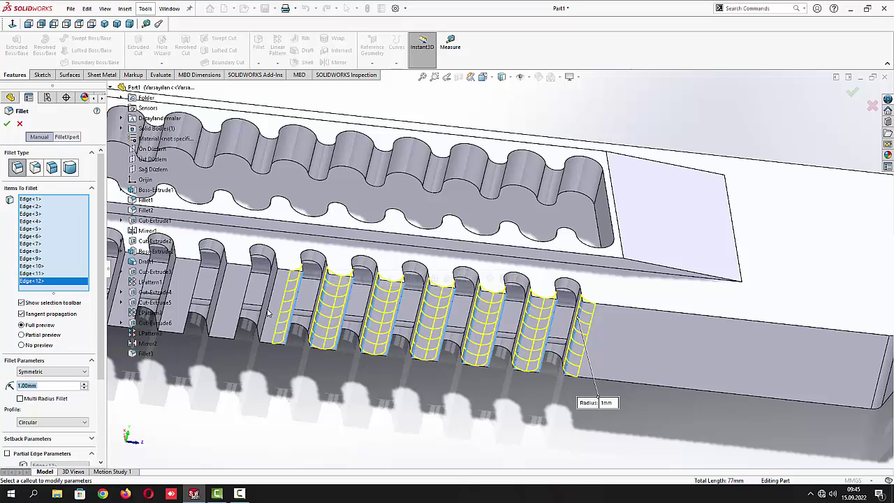
pyautogui.click(267, 314)
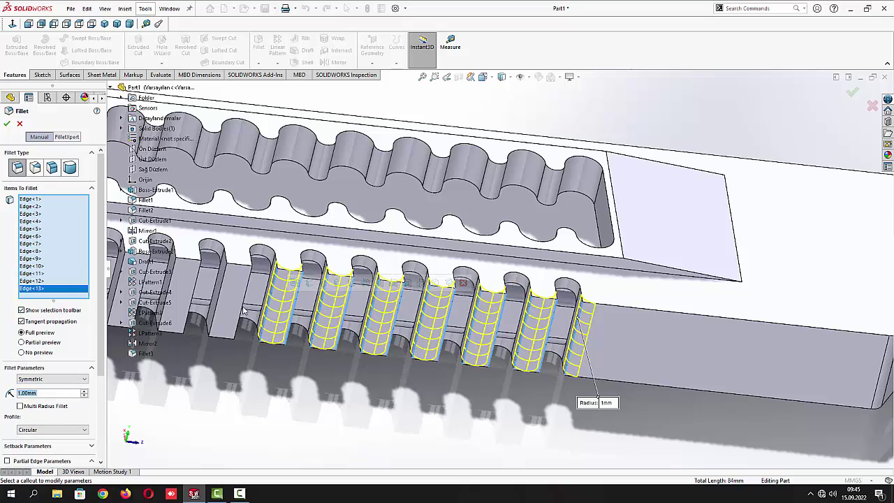
pyautogui.click(218, 311)
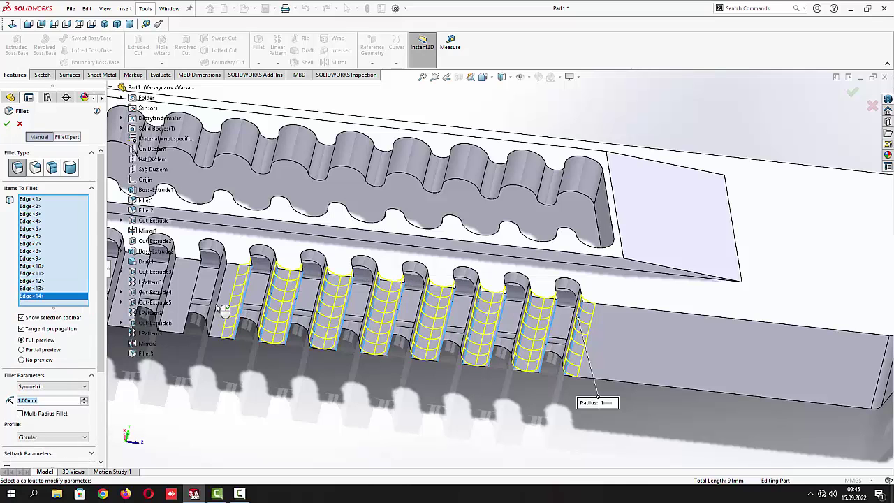
pyautogui.click(225, 311)
pyautogui.scroll(2, 229, 307)
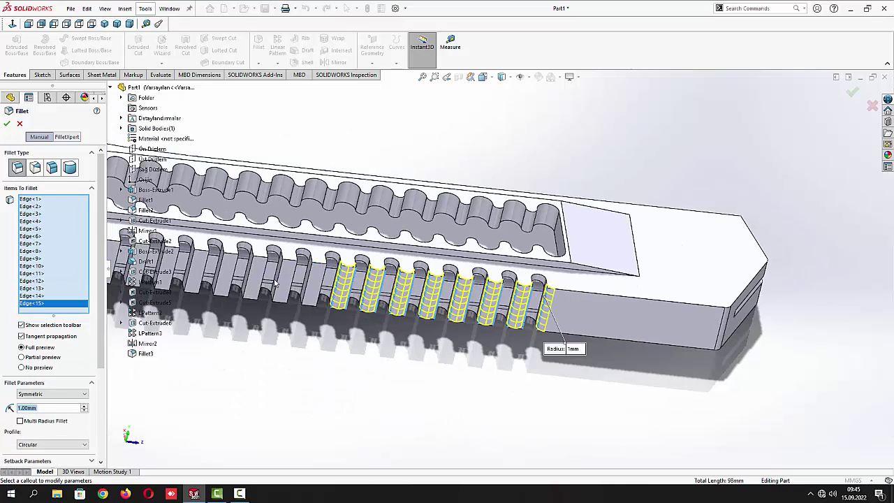
pyautogui.scroll(-3, 330, 282)
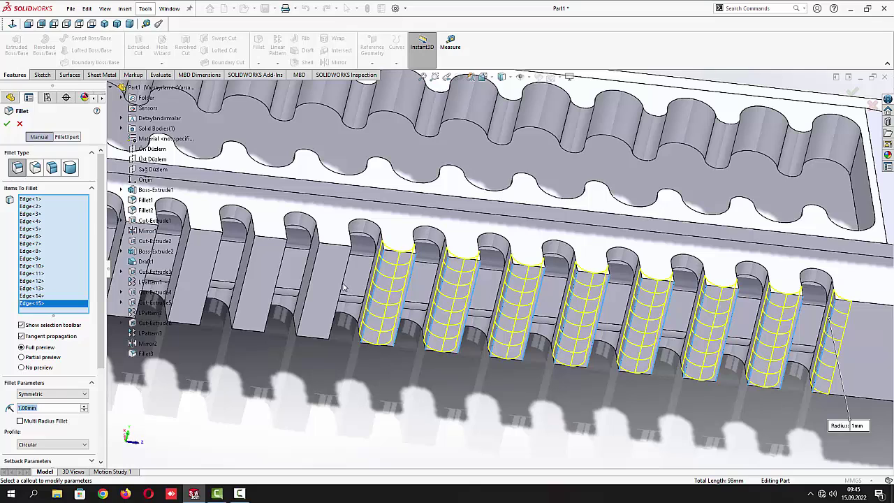
pyautogui.click(314, 296)
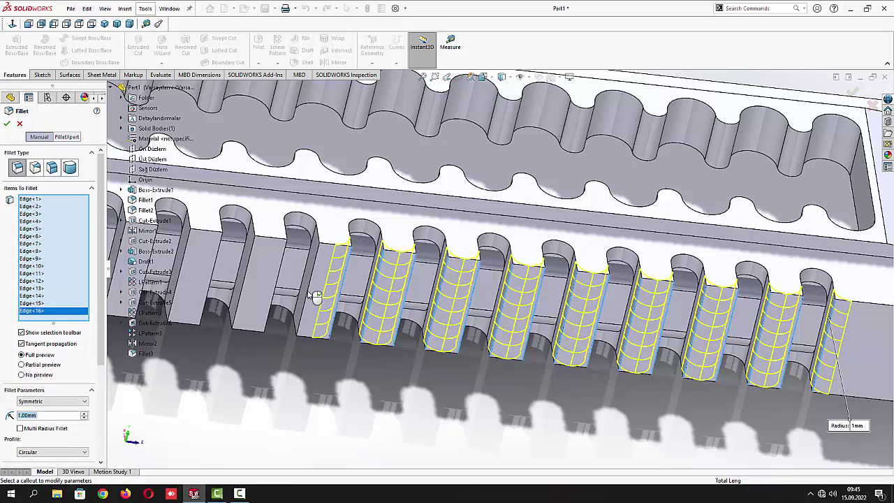
pyautogui.click(314, 297)
pyautogui.click(258, 296)
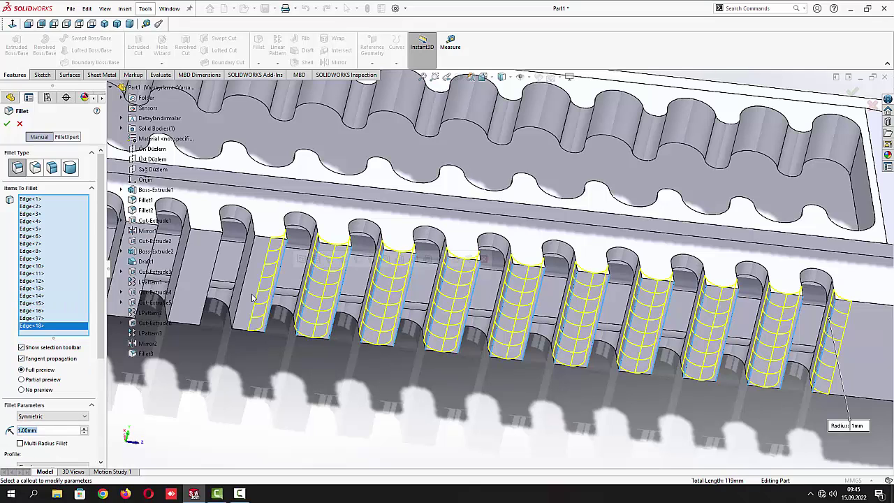
pyautogui.click(246, 293)
pyautogui.scroll(3, 283, 280)
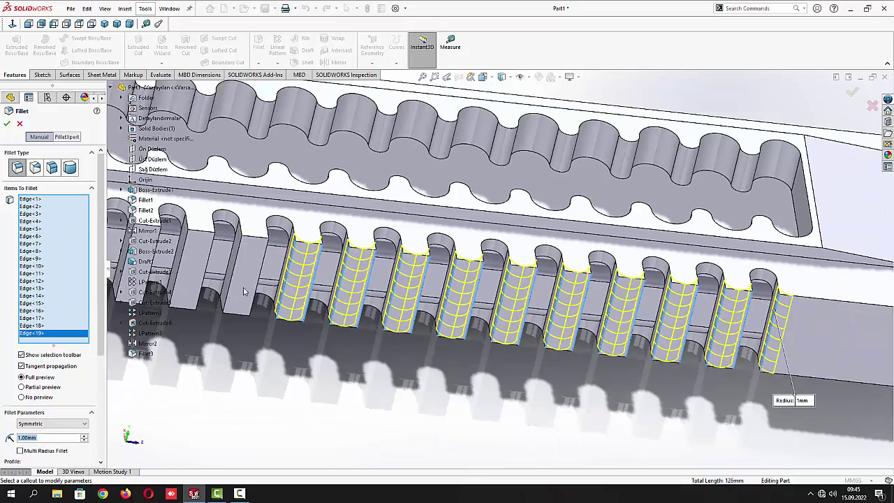
pyautogui.scroll(-5, 366, 279)
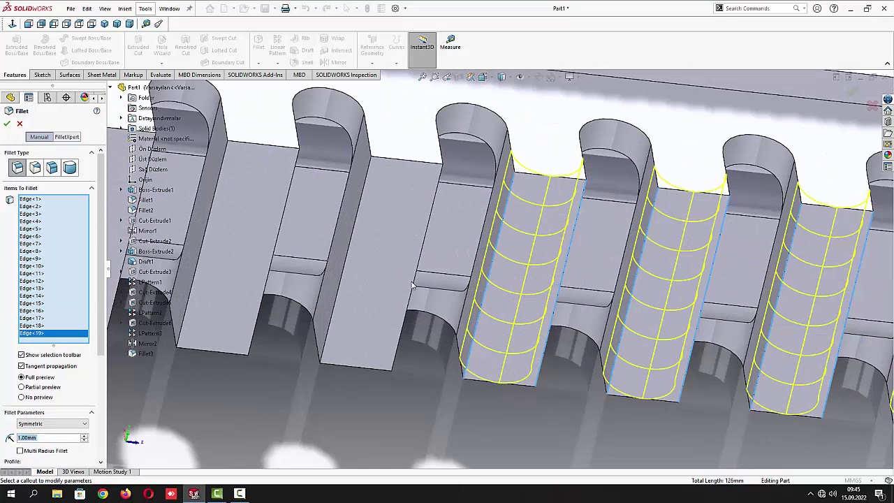
pyautogui.click(354, 292)
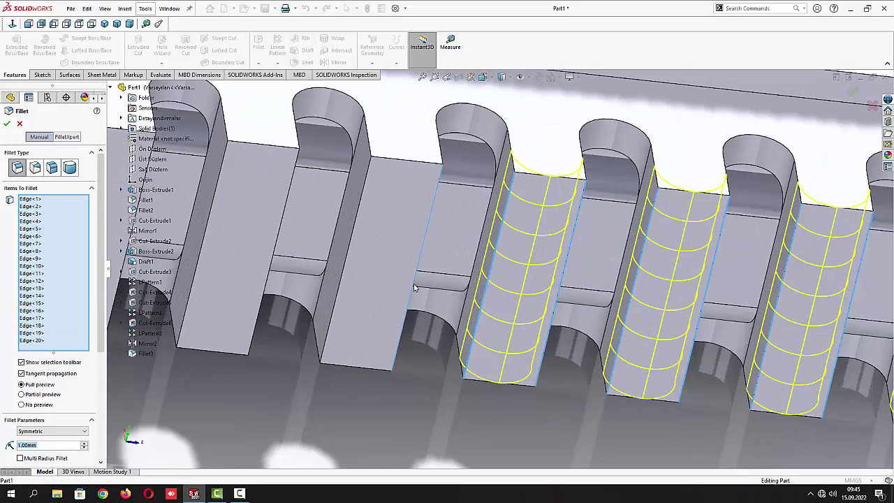
pyautogui.click(340, 291)
pyautogui.scroll(3, 318, 289)
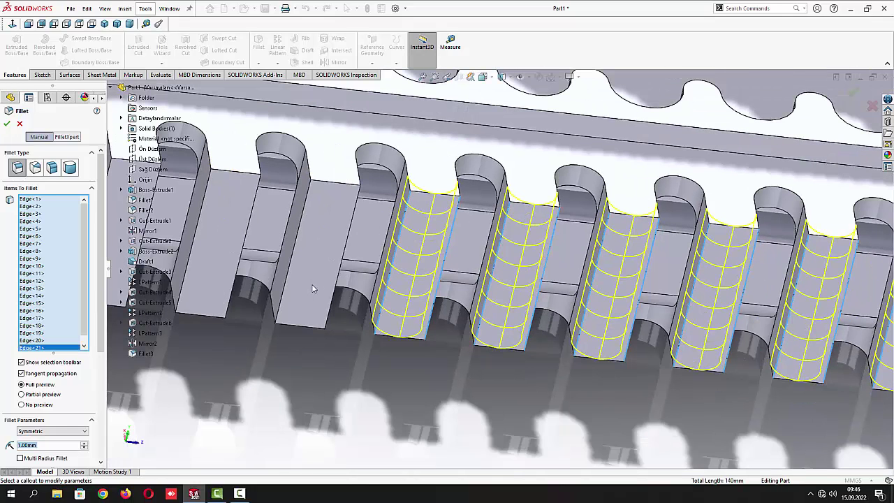
pyautogui.click(336, 282)
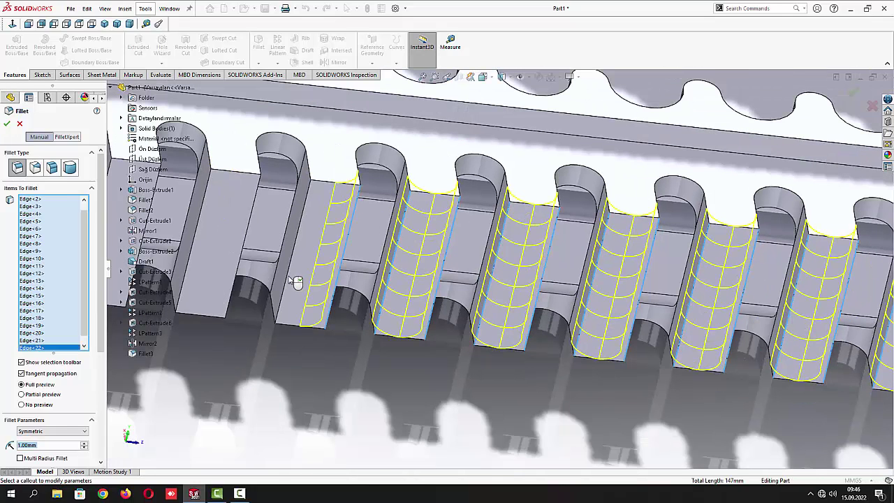
pyautogui.click(294, 279)
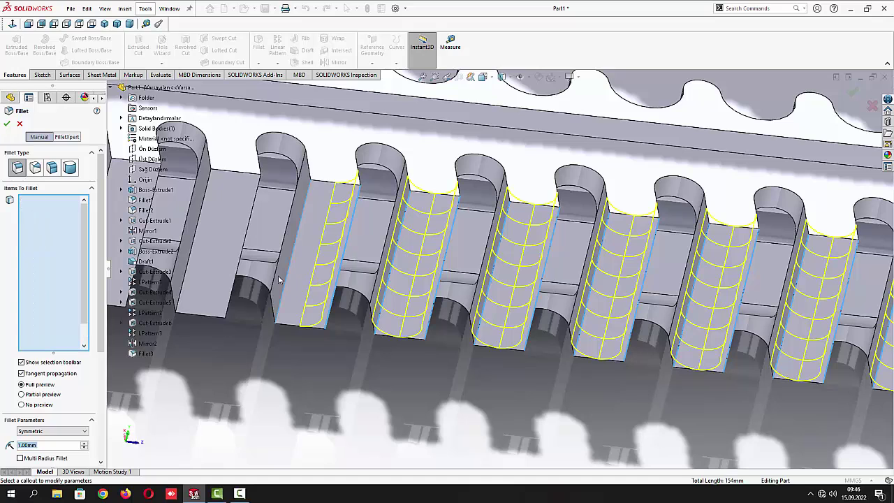
pyautogui.click(238, 275)
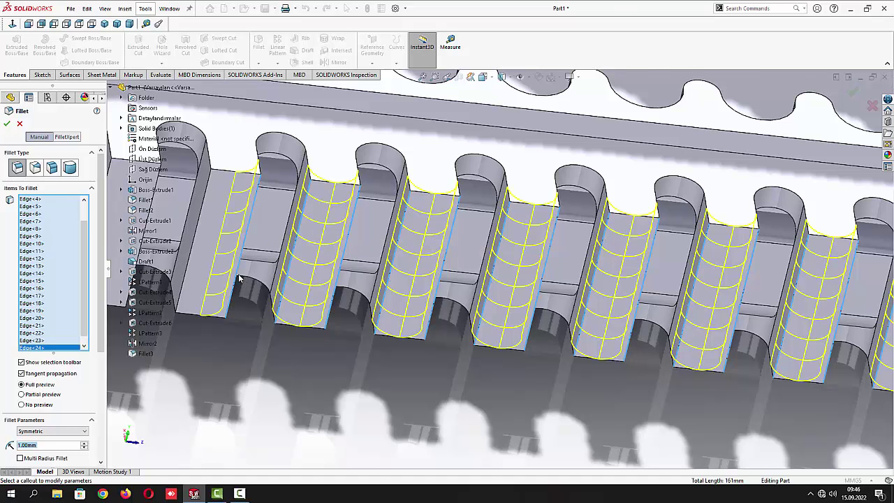
pyautogui.scroll(3, 238, 276)
pyautogui.scroll(-2, 356, 263)
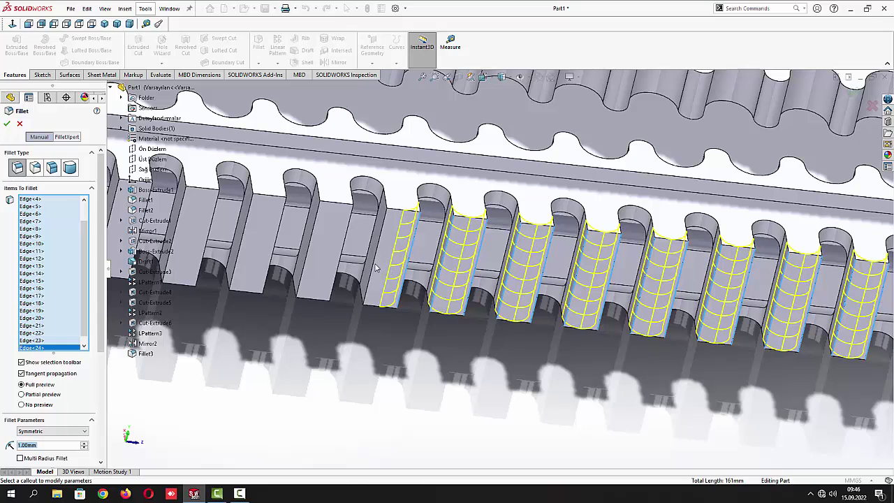
pyautogui.click(374, 269)
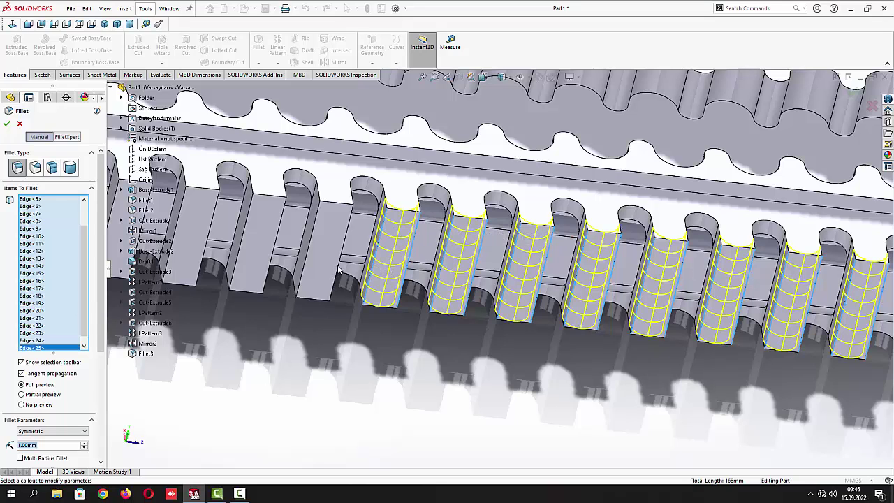
pyautogui.click(341, 270)
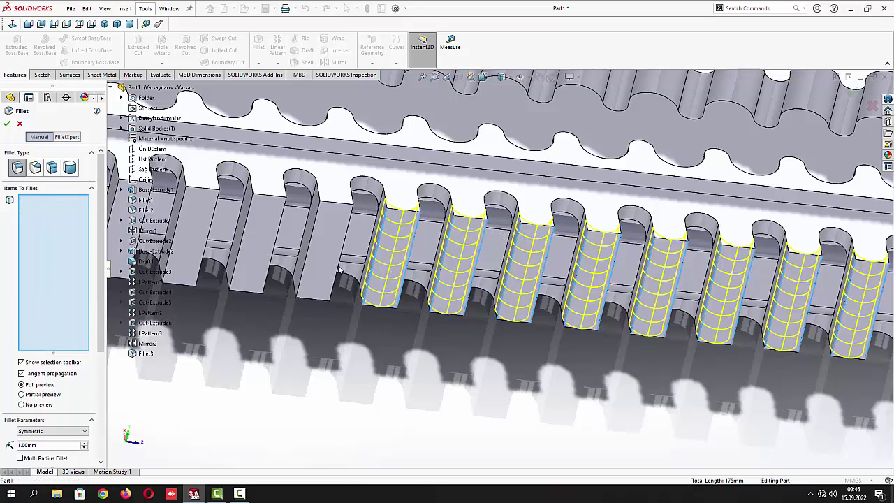
pyautogui.click(272, 261)
pyautogui.click(273, 262)
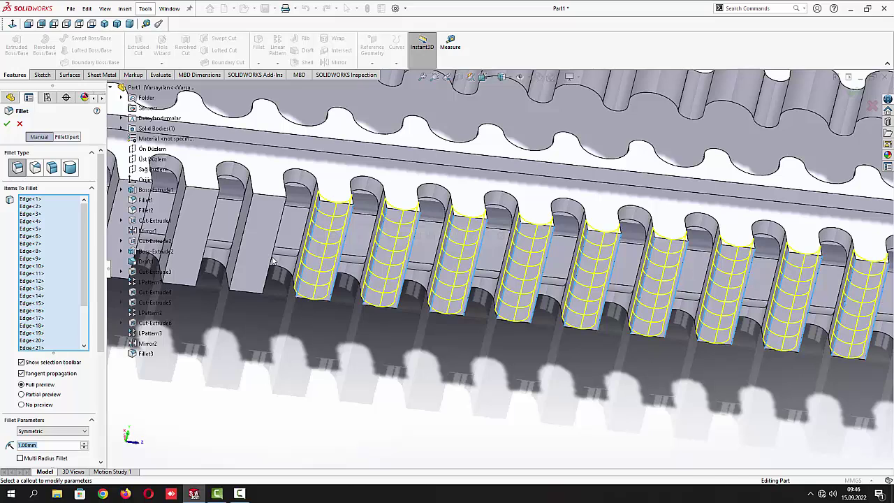
pyautogui.click(273, 261)
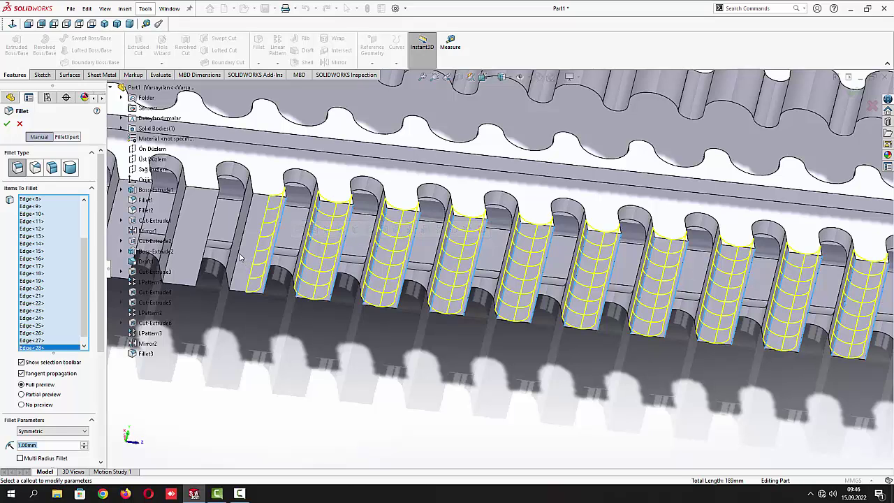
pyautogui.click(239, 258)
pyautogui.scroll(3, 245, 258)
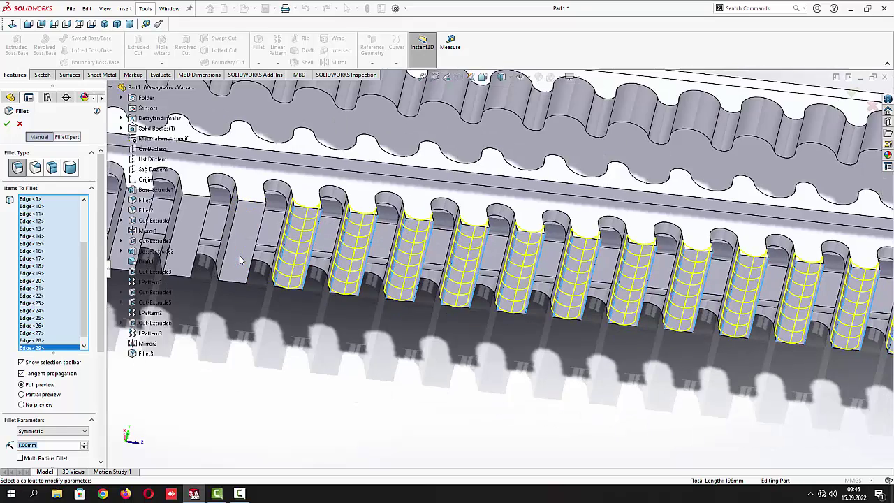
pyautogui.scroll(-5, 320, 257)
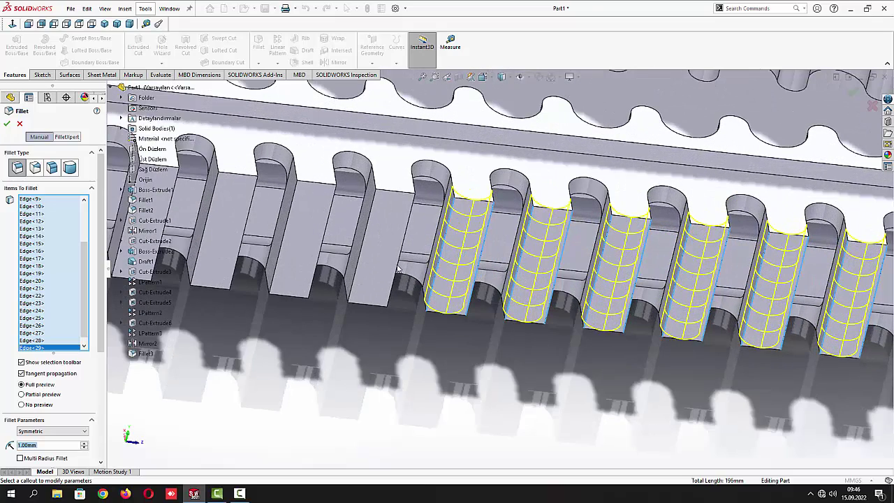
pyautogui.click(370, 271)
pyautogui.click(360, 267)
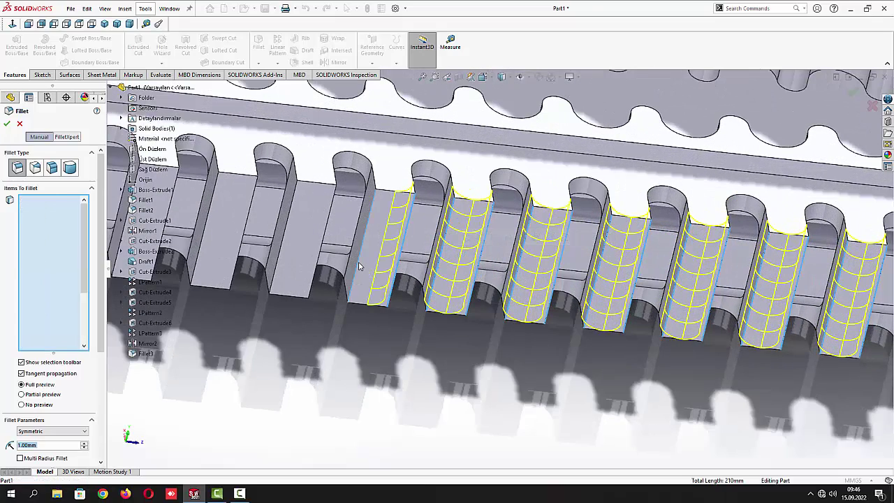
# Add the remaining long outer opening edges of the last six side slots to the 1 mm fillet and apply it
pyautogui.click(315, 264)
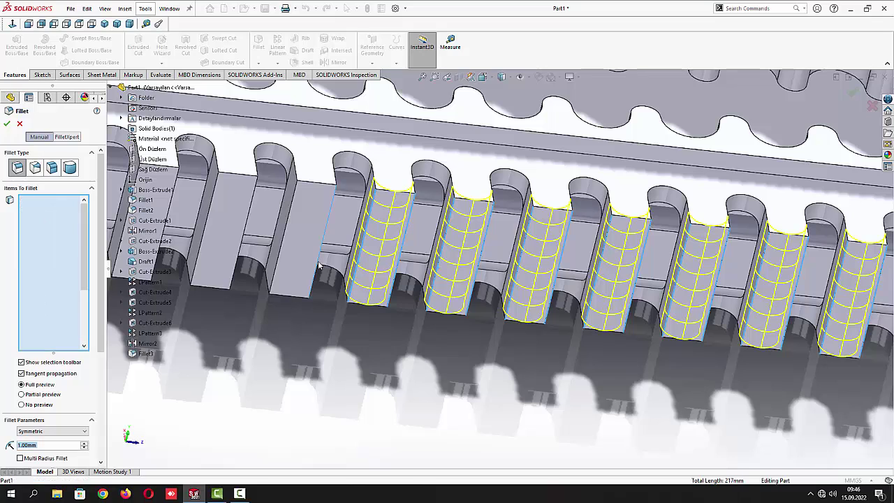
pyautogui.click(282, 256)
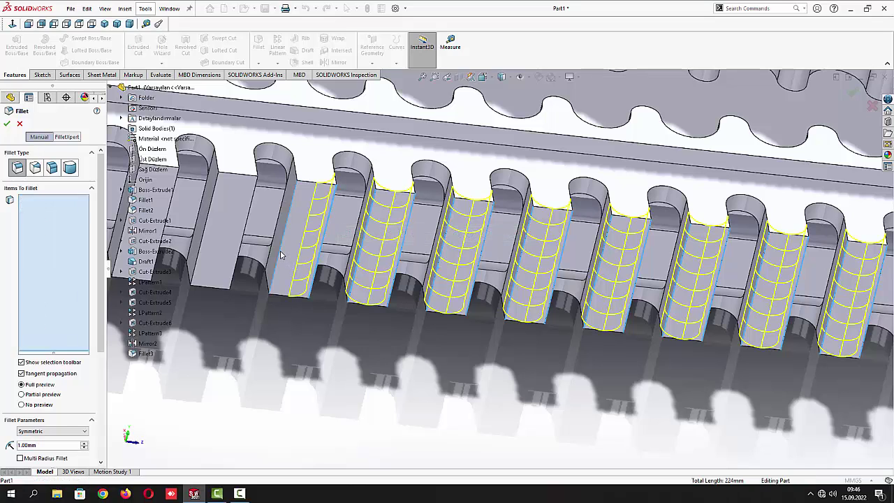
pyautogui.click(236, 256)
pyautogui.scroll(1, 232, 255)
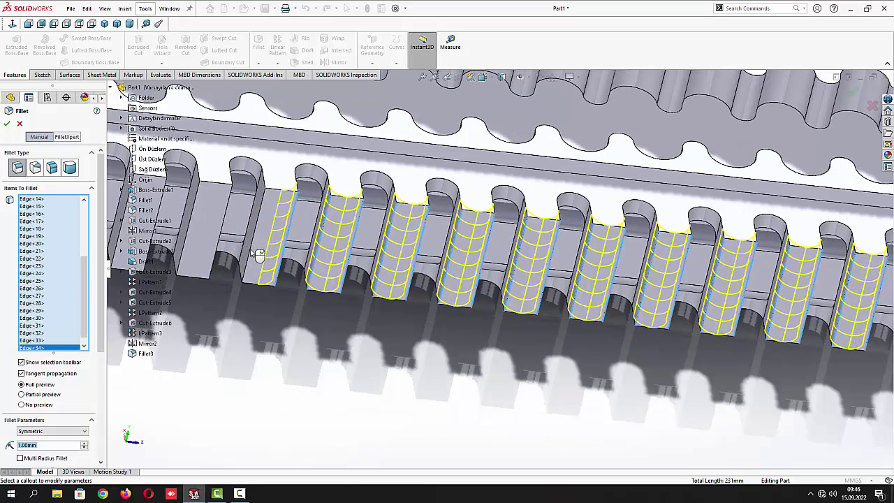
pyautogui.click(237, 250)
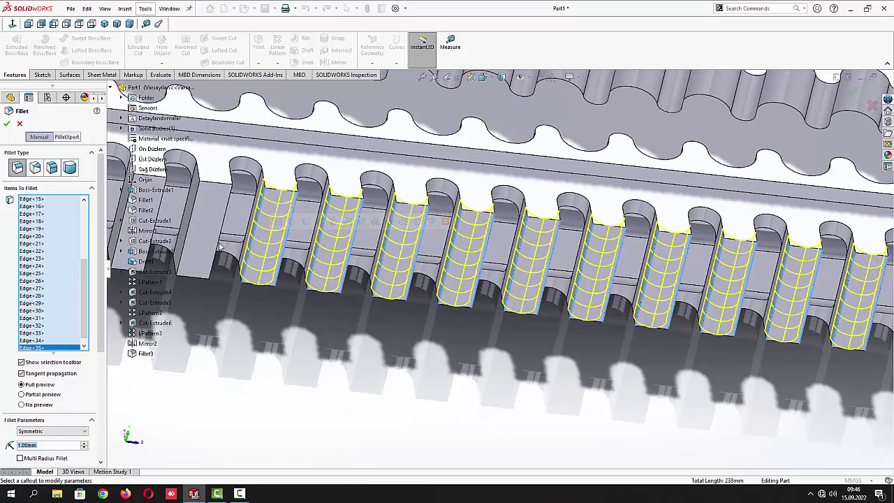
pyautogui.click(219, 246)
pyautogui.scroll(3, 231, 250)
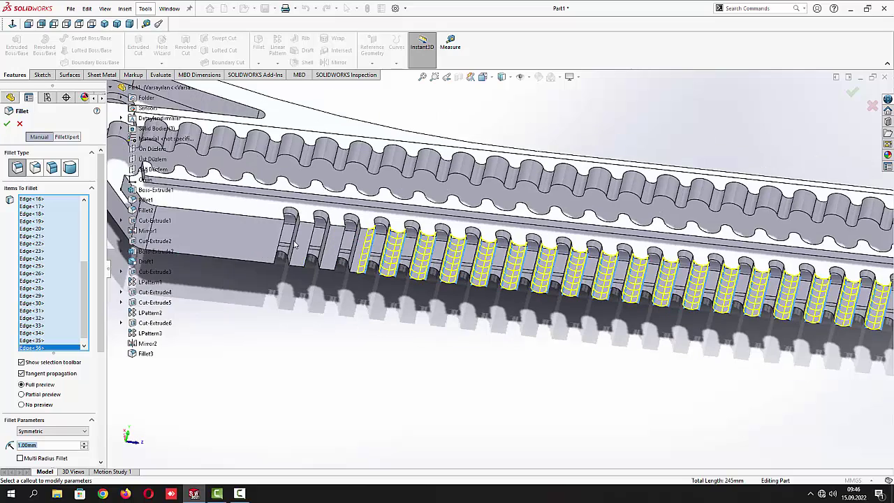
pyautogui.scroll(-3, 352, 256)
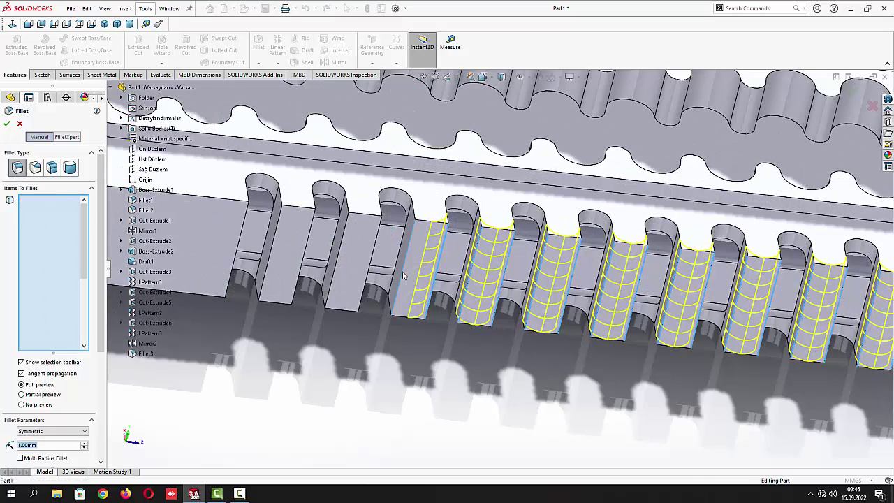
pyautogui.click(374, 279)
pyautogui.click(368, 276)
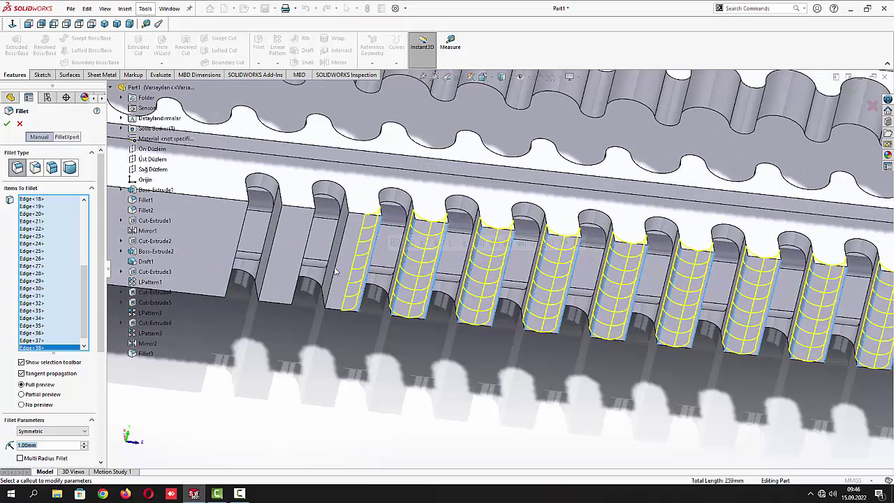
pyautogui.click(336, 275)
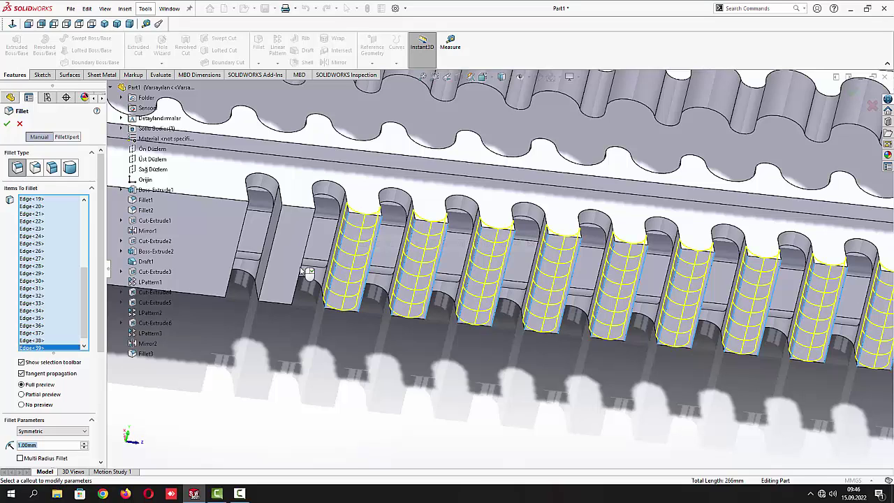
pyautogui.click(307, 274)
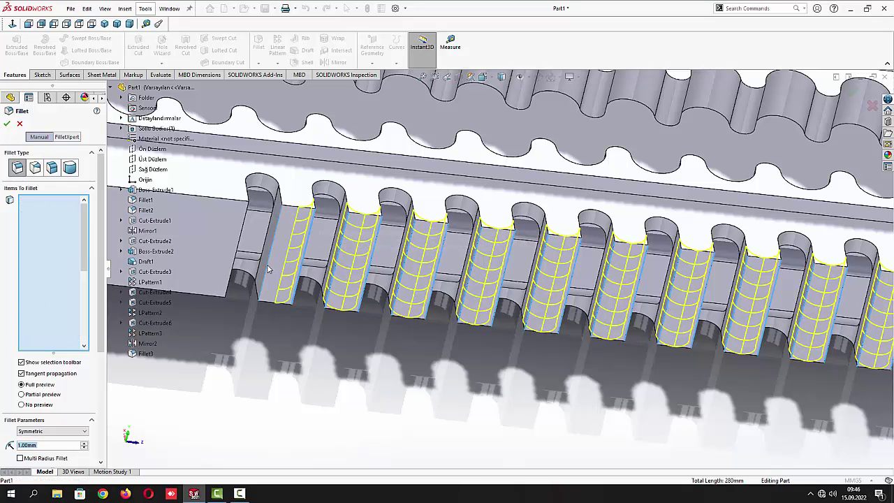
pyautogui.click(269, 271)
pyautogui.click(239, 259)
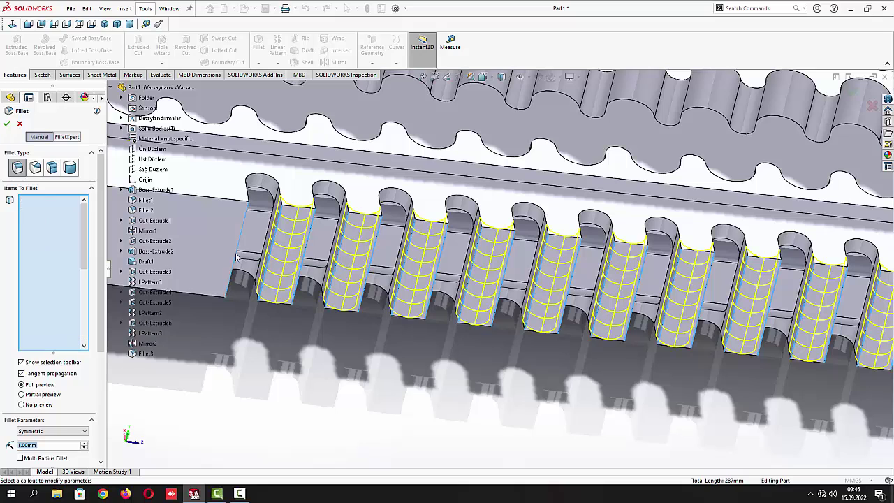
pyautogui.click(7, 124)
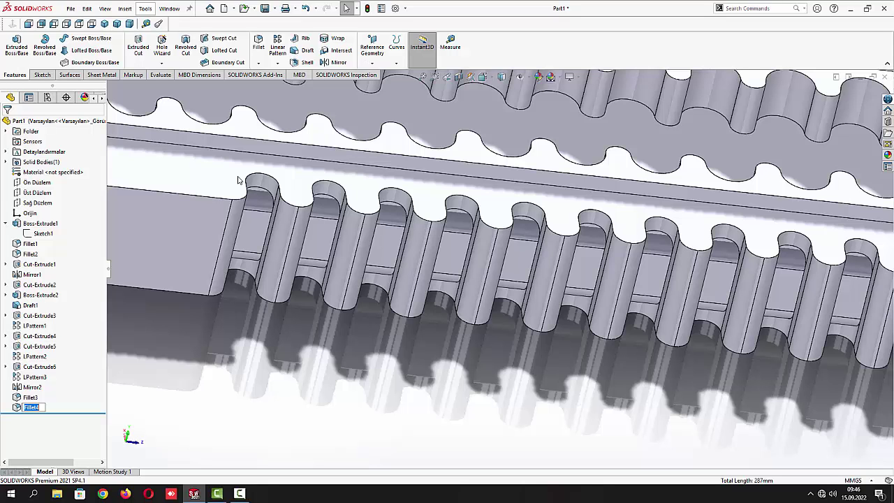
# On the front plane (Ön Düzlem), sketch a corner rectangle about 18.4 mm wide and 3.7 mm high below the knife body
pyautogui.scroll(3, 309, 218)
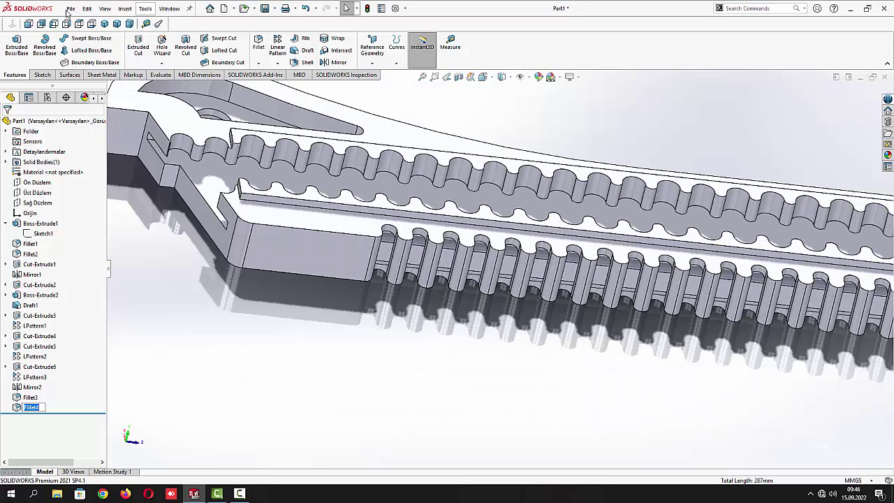
pyautogui.click(104, 24)
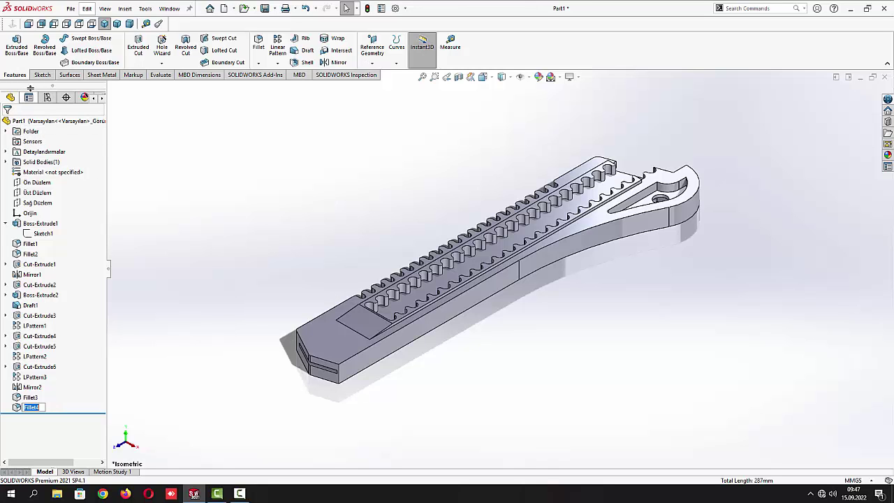
pyautogui.click(39, 183)
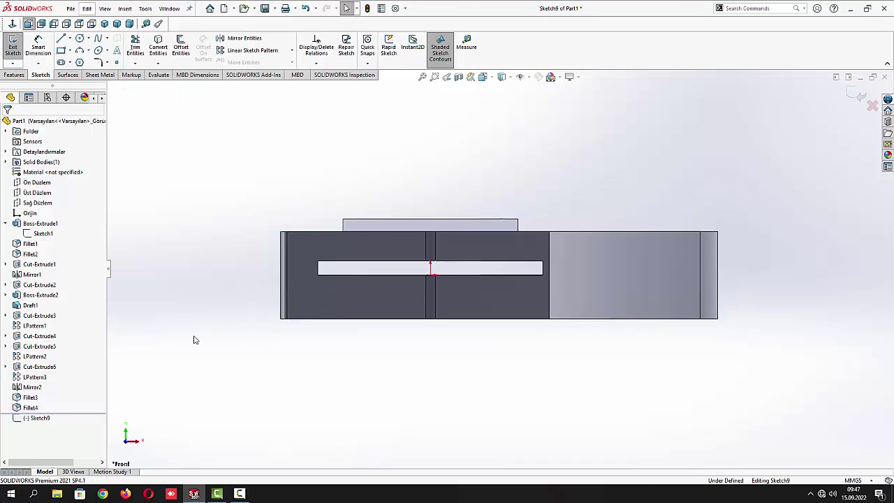
pyautogui.click(61, 51)
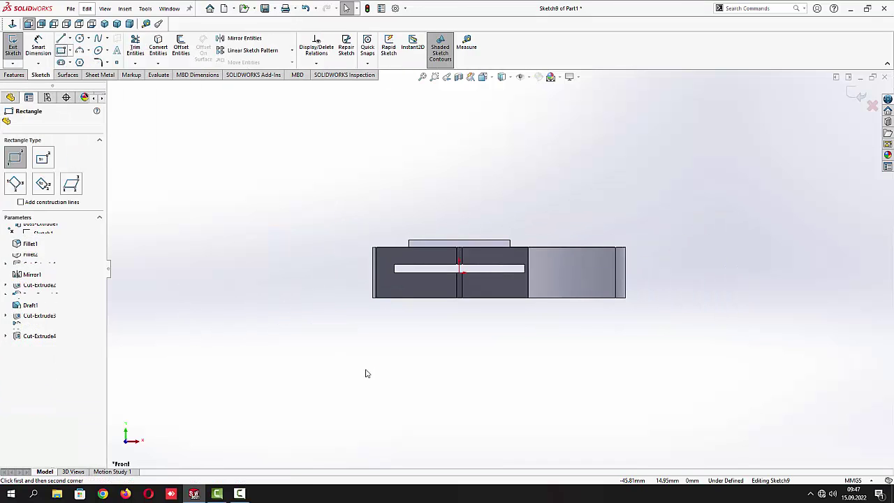
pyautogui.click(412, 355)
pyautogui.click(545, 381)
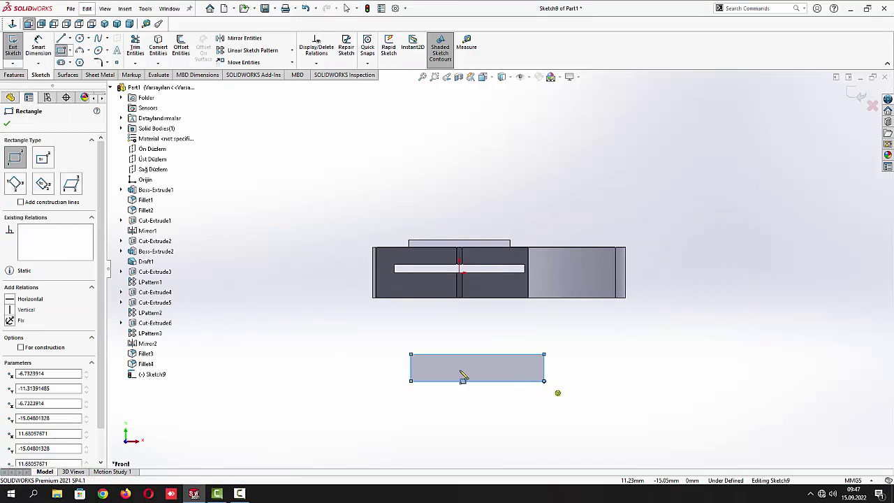
pyautogui.click(6, 125)
# Dimension the rectangle 1.6 mm high and 12 mm wide
pyautogui.click(40, 47)
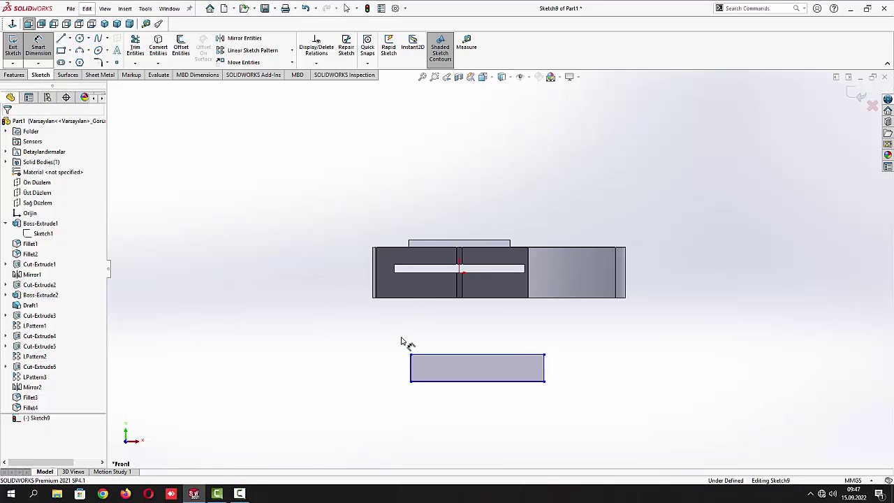
pyautogui.click(410, 365)
pyautogui.click(381, 368)
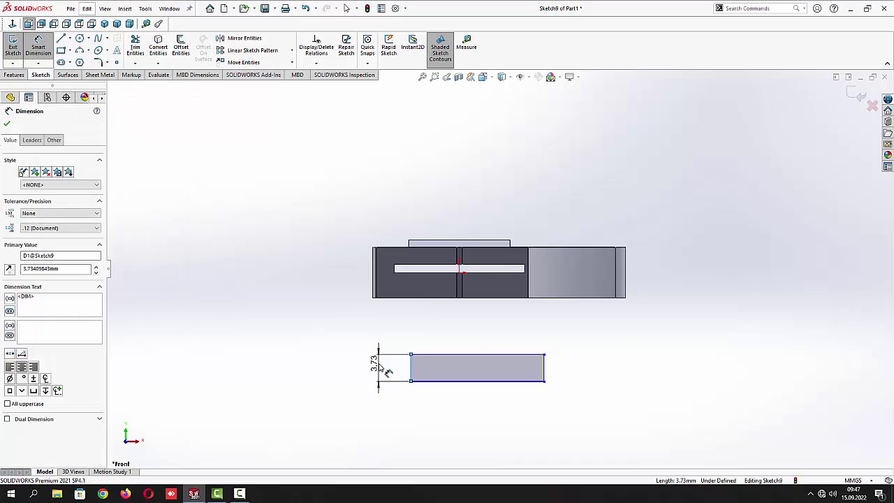
pyautogui.press('Return')
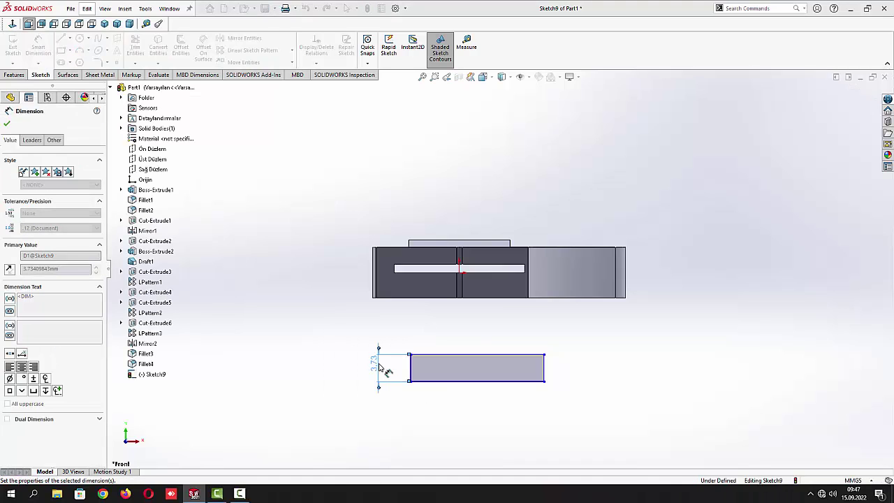
pyautogui.click(498, 382)
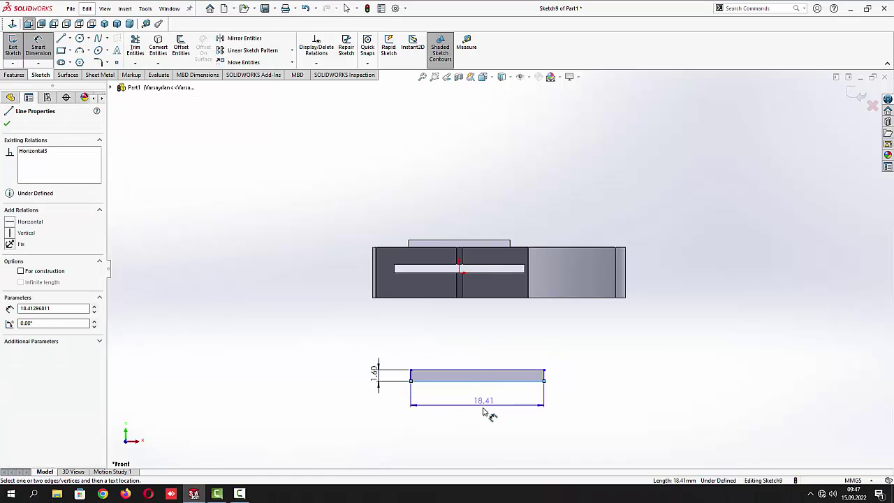
pyautogui.click(484, 412)
pyautogui.write('12')
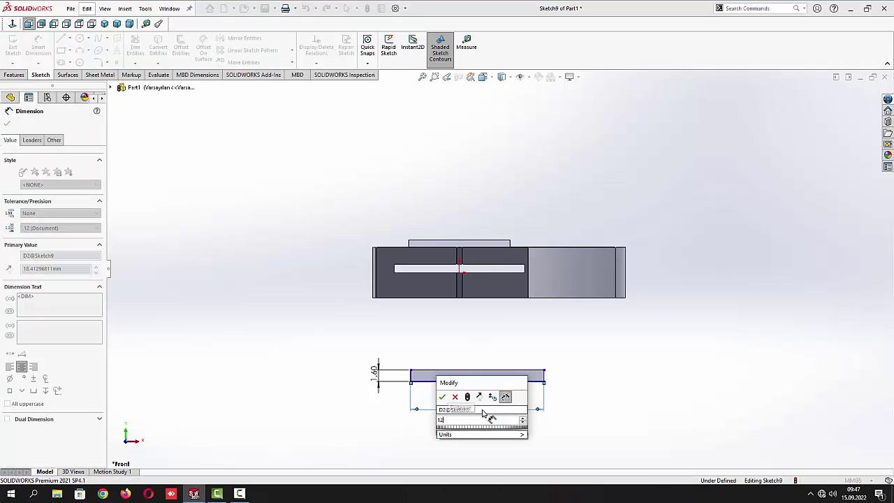
pyautogui.press('Return')
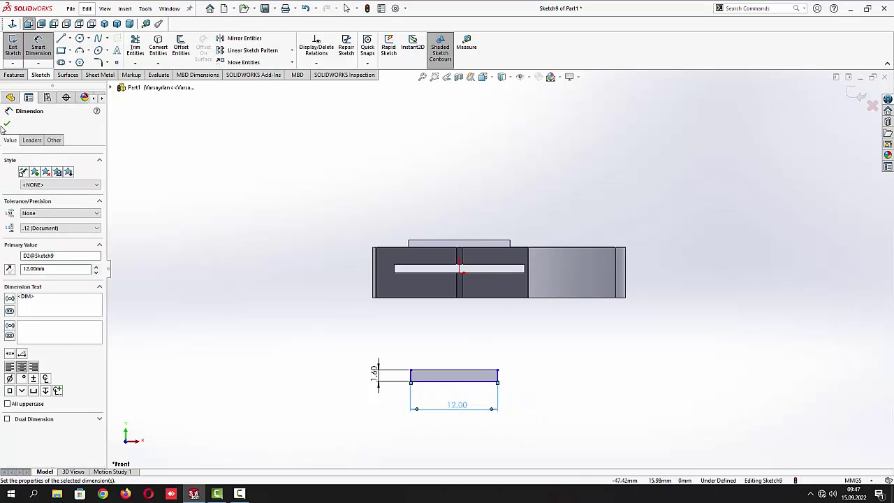
pyautogui.click(5, 125)
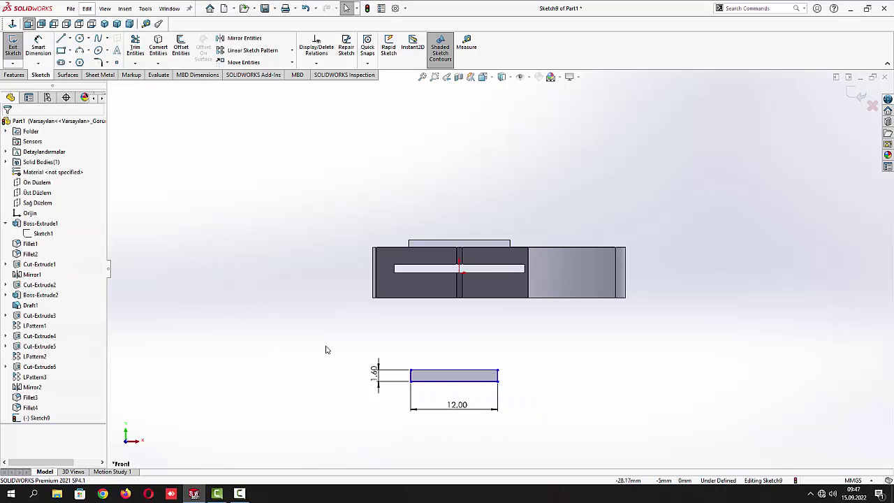
# Centre the rectangle's upper line on the origin with a Midpoint relation and exit the sketch
pyautogui.click(467, 376)
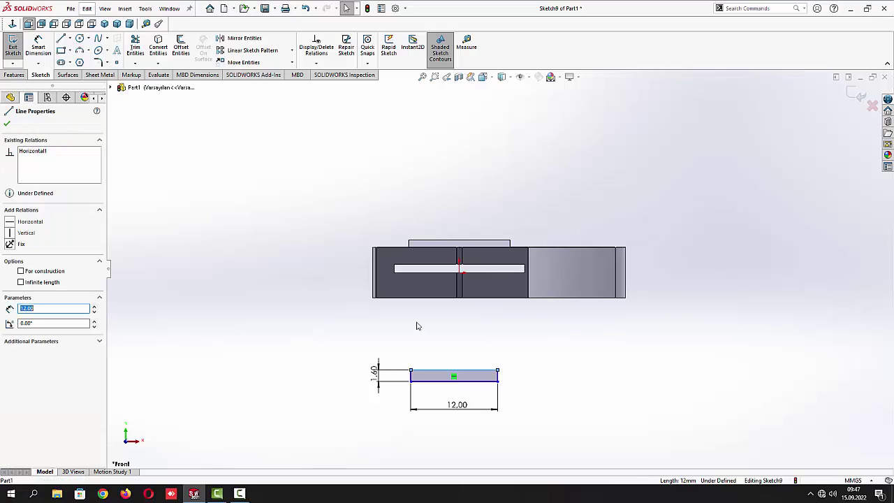
pyautogui.keyDown('ctrl'); pyautogui.click(461, 274); pyautogui.keyUp('ctrl')
pyautogui.click(487, 235)
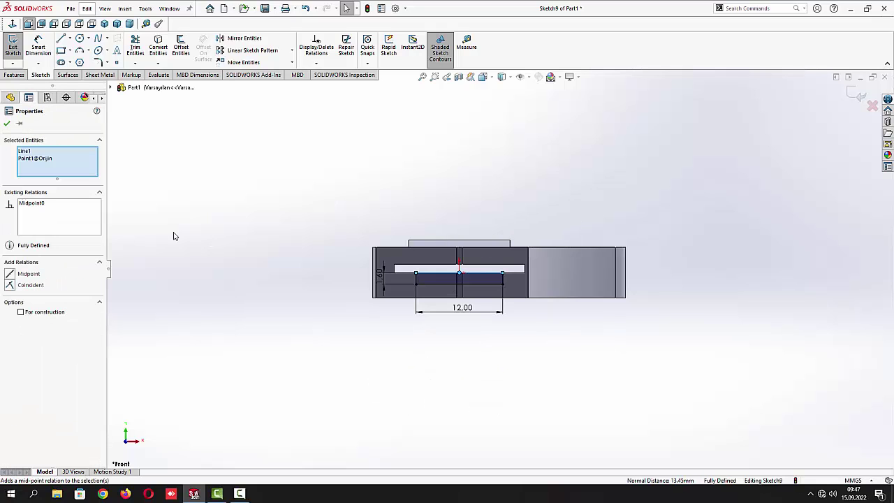
pyautogui.click(6, 123)
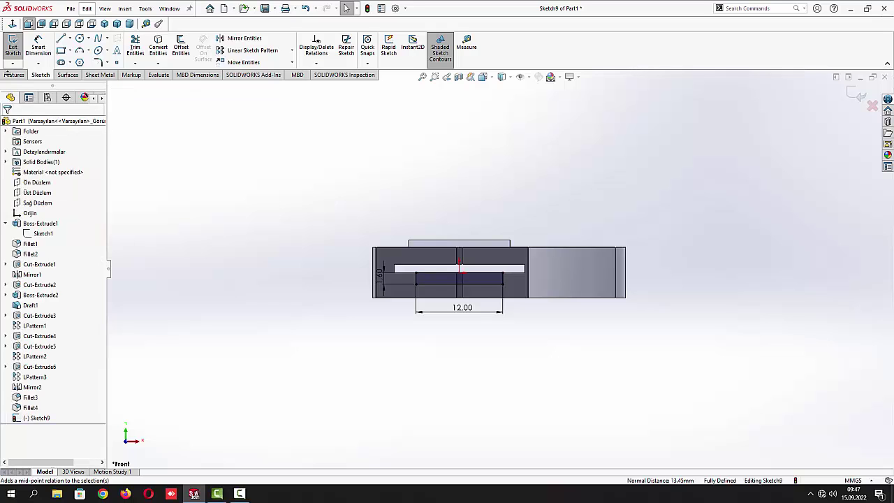
pyautogui.click(13, 49)
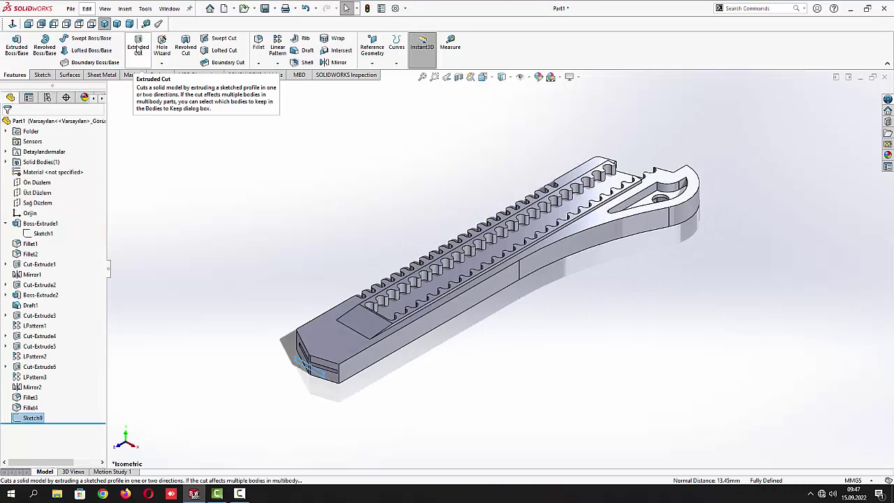
# Cut-extrude the rectangle Through All along the body, starting from an 18 mm offset
pyautogui.click(138, 49)
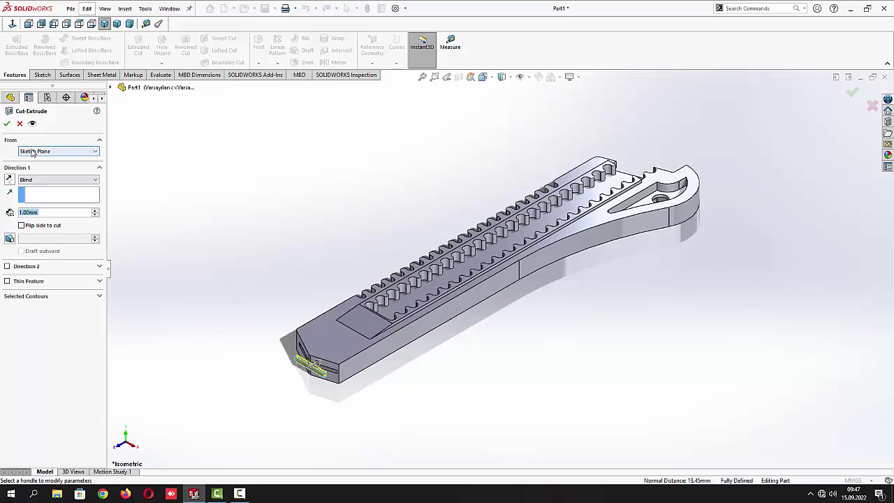
pyautogui.click(32, 151)
pyautogui.click(35, 176)
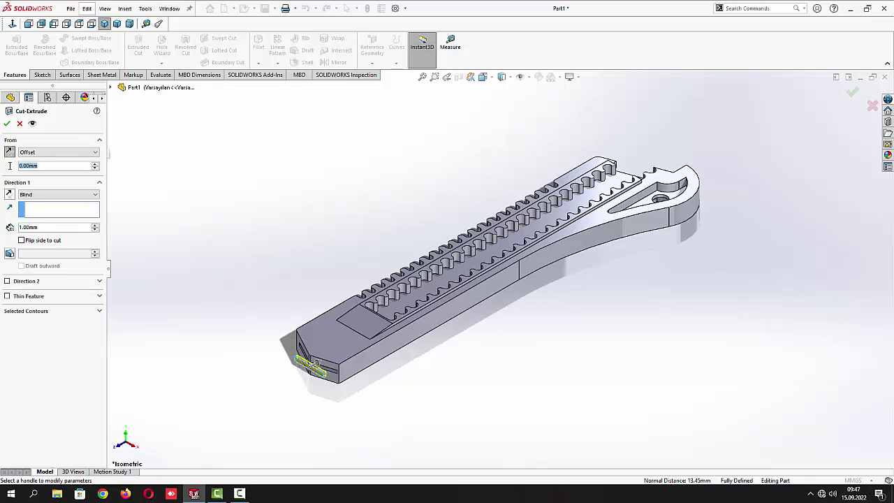
pyautogui.write('18')
pyautogui.press('Return')
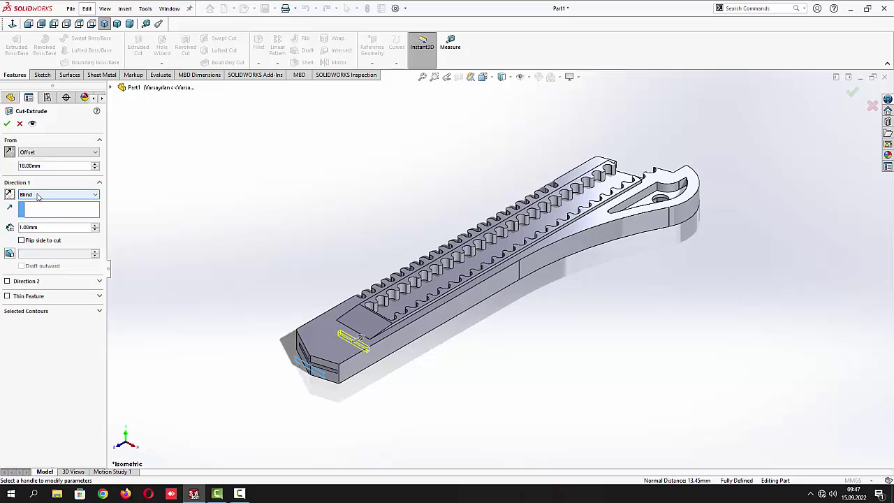
pyautogui.click(38, 196)
pyautogui.click(40, 213)
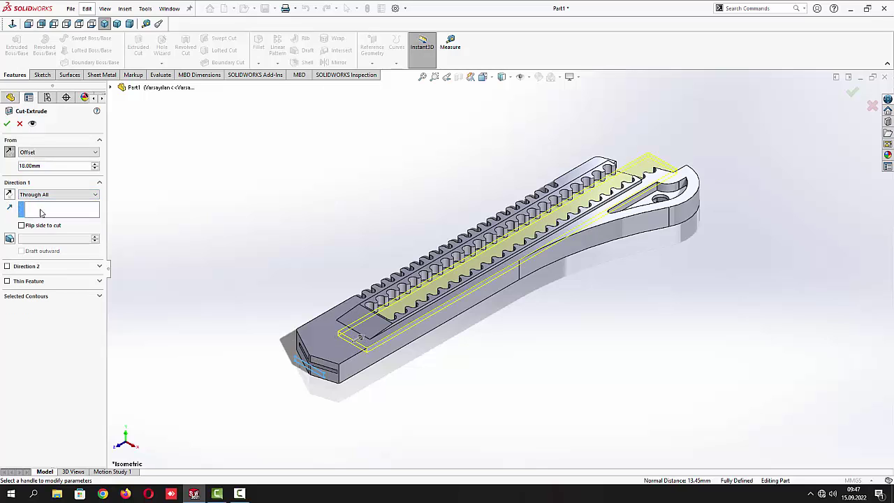
pyautogui.click(7, 124)
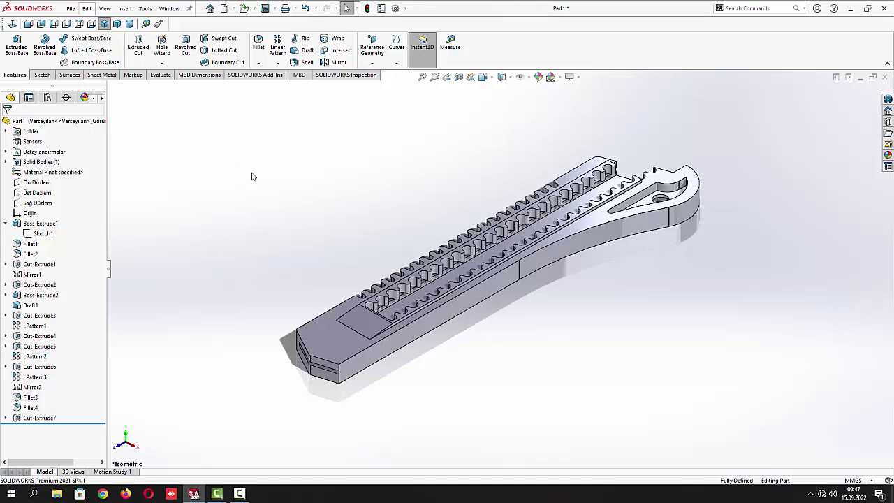
# Start a new sketch on the flat face of the toothed rails, near the body's rear end
pyautogui.moveTo(326, 156); pyautogui.dragTo(366, 236, button='middle')
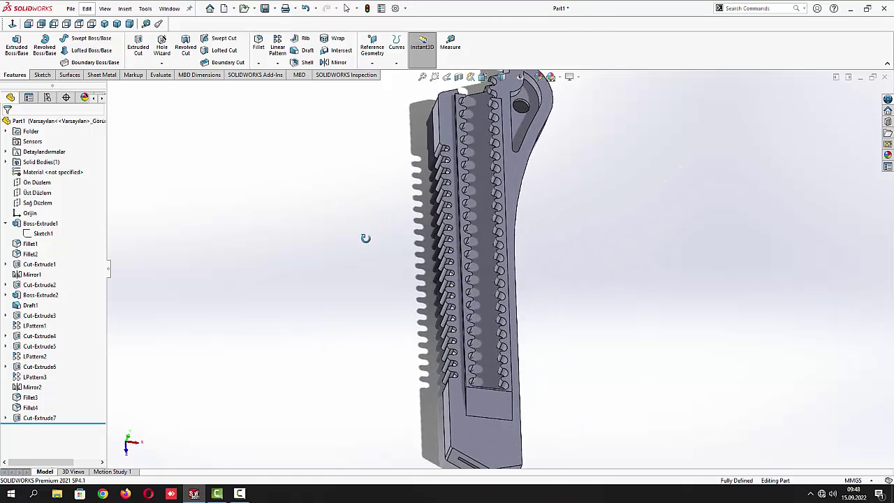
pyautogui.scroll(-5, 489, 274)
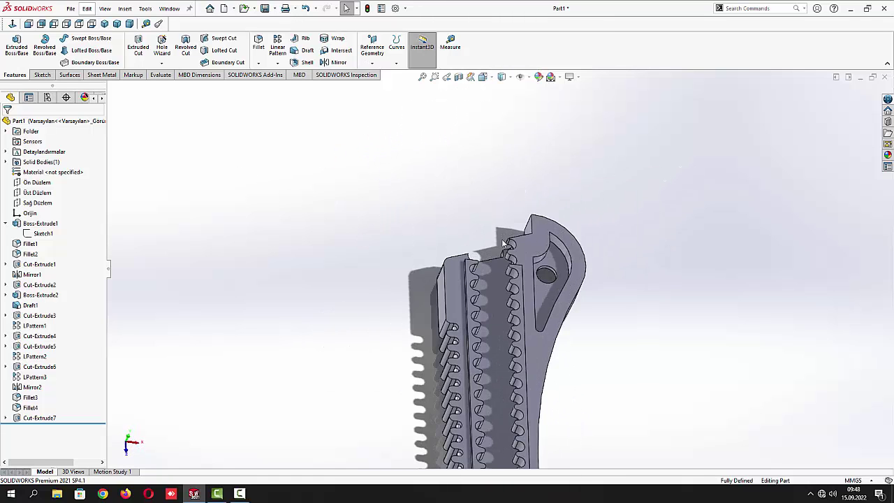
pyautogui.moveTo(489, 270); pyautogui.dragTo(467, 279, button='middle')
pyautogui.scroll(-5, 461, 283)
pyautogui.click(466, 277)
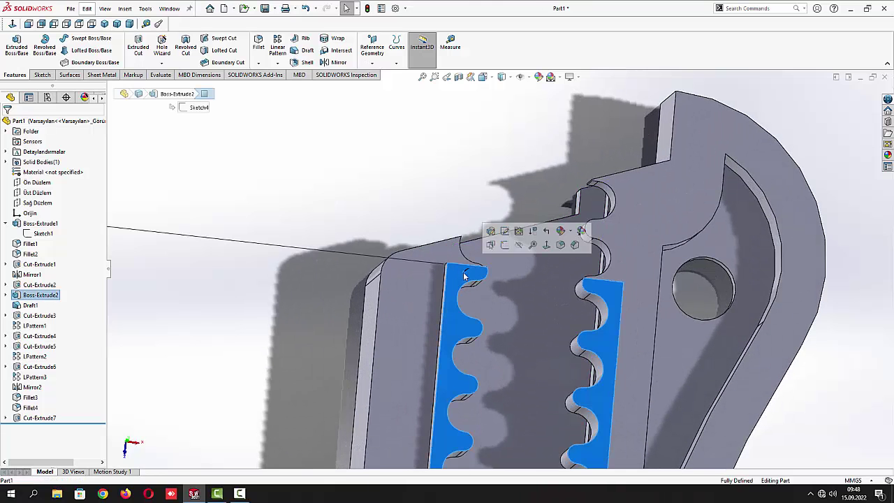
pyautogui.click(505, 245)
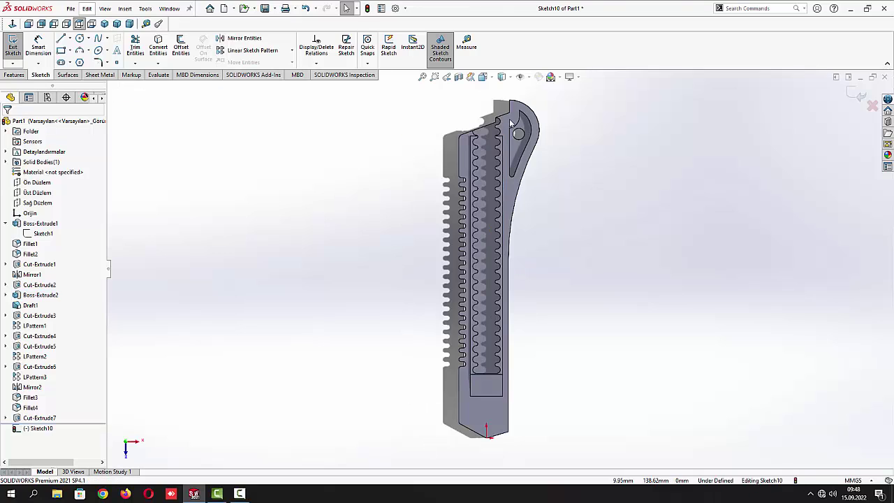
# Convert the two slanted edges at the body's rear end and the adjoining 2 mm corner arc into sketch entities
pyautogui.scroll(-3, 498, 139)
pyautogui.scroll(-4, 498, 139)
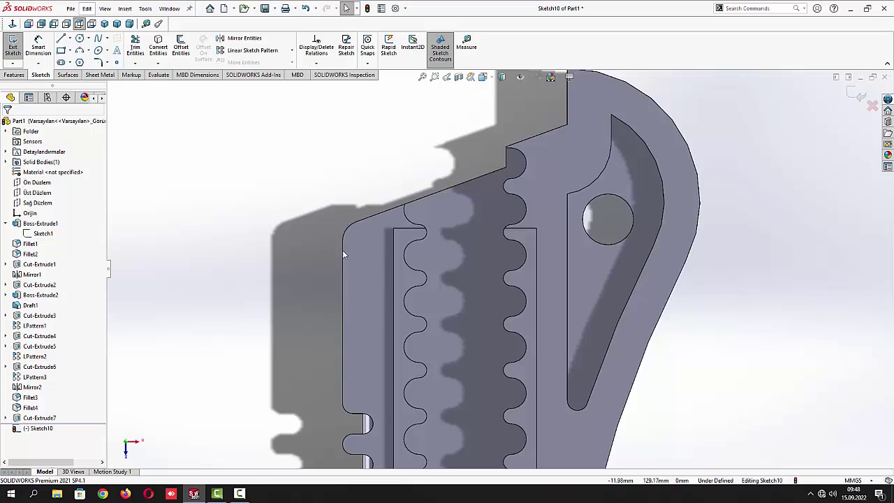
pyautogui.click(445, 188)
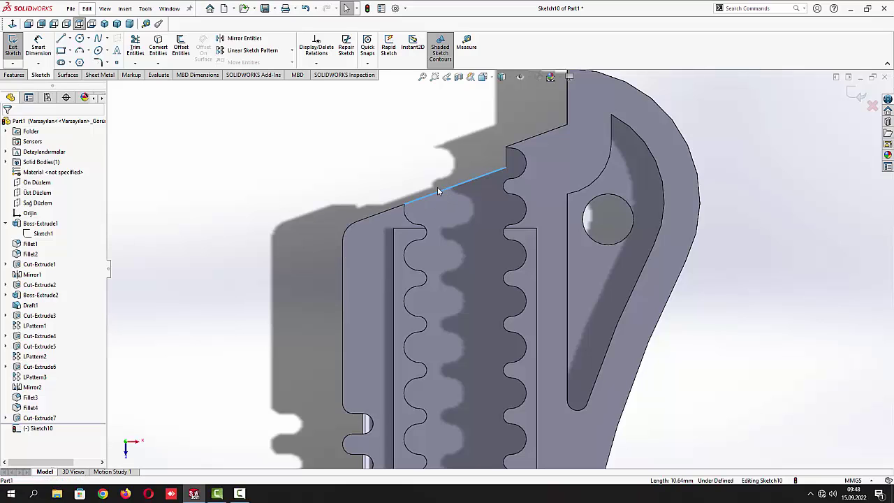
pyautogui.click(160, 46)
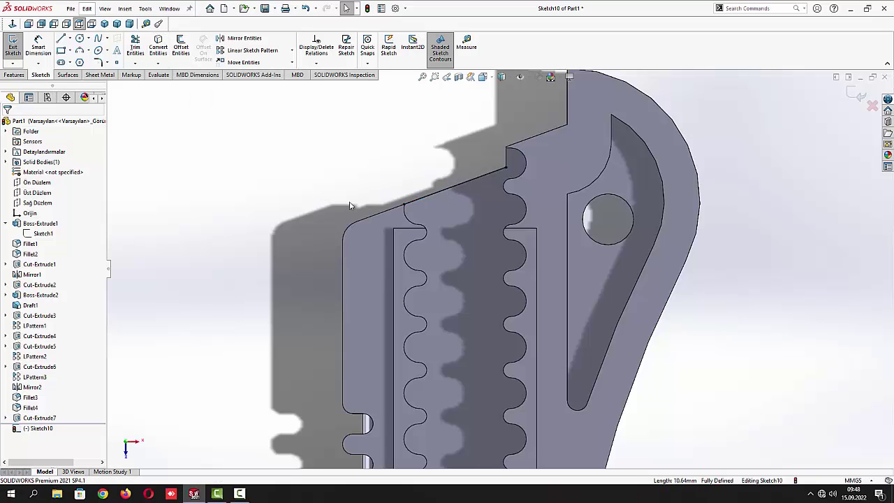
pyautogui.click(394, 208)
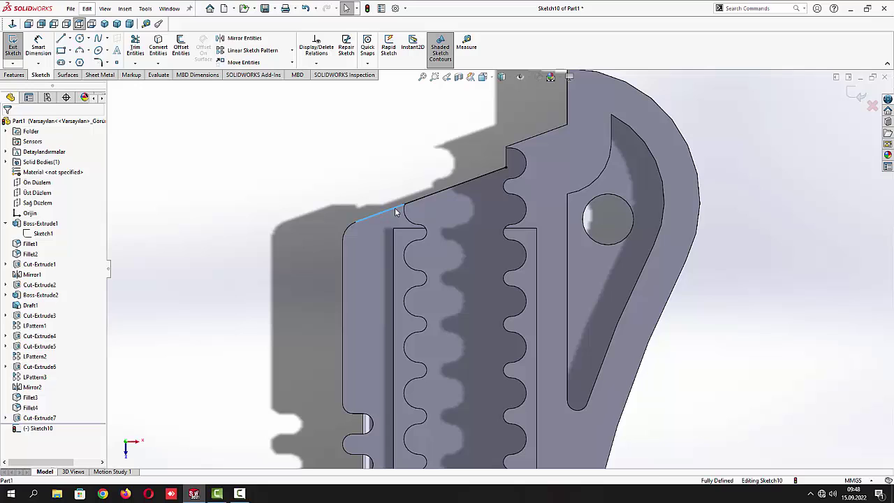
pyautogui.click(164, 57)
pyautogui.click(349, 227)
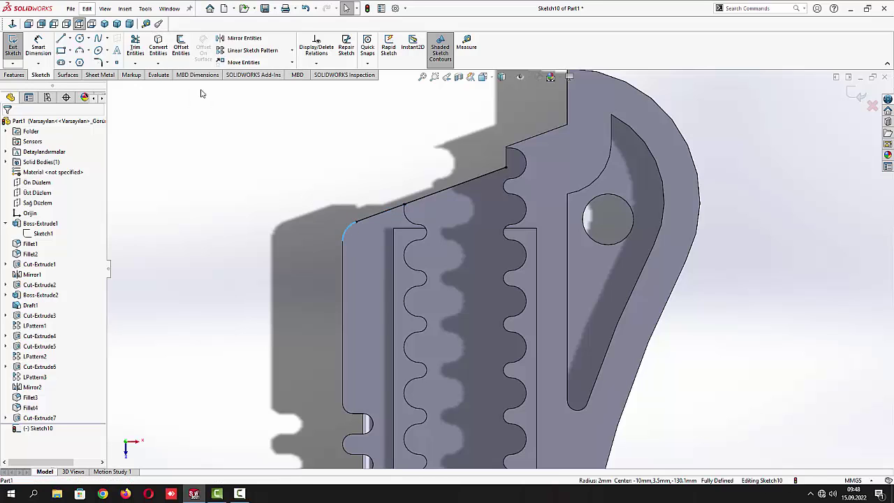
pyautogui.click(163, 46)
# Sketch a vertical line about 4.4 mm long upward from the upper end of the converted slanted edge
pyautogui.press('z')
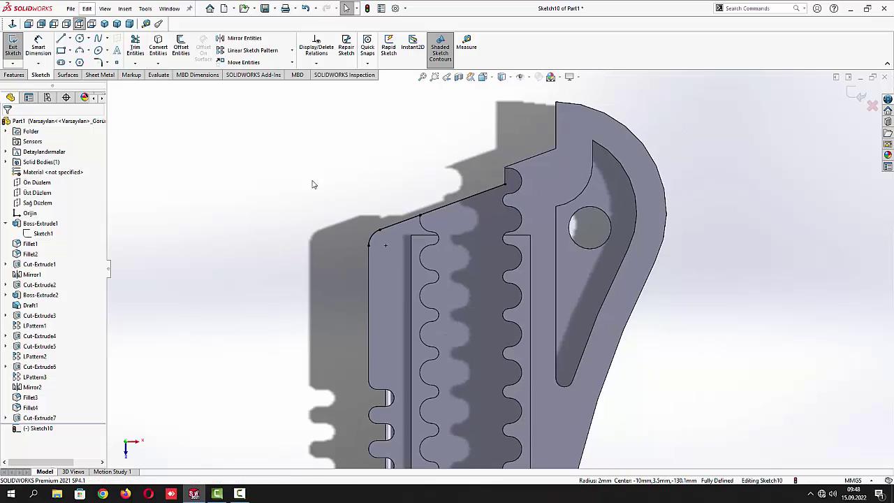
pyautogui.scroll(-3, 588, 163)
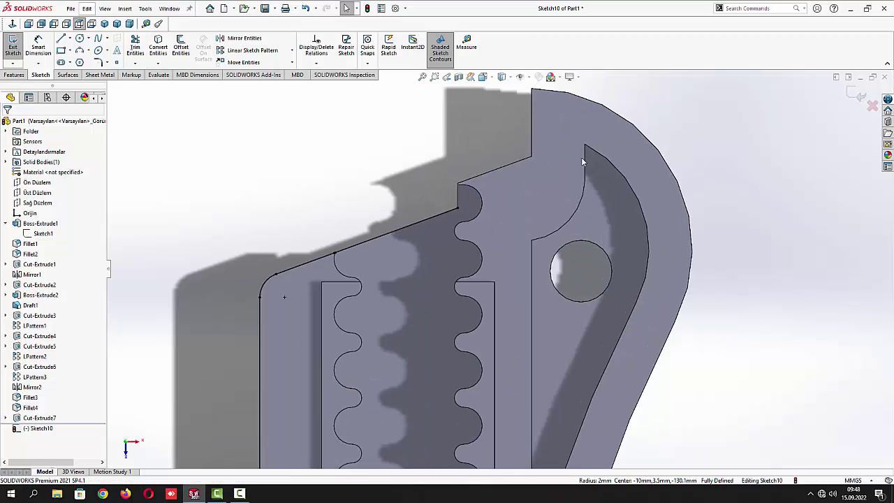
pyautogui.click(62, 38)
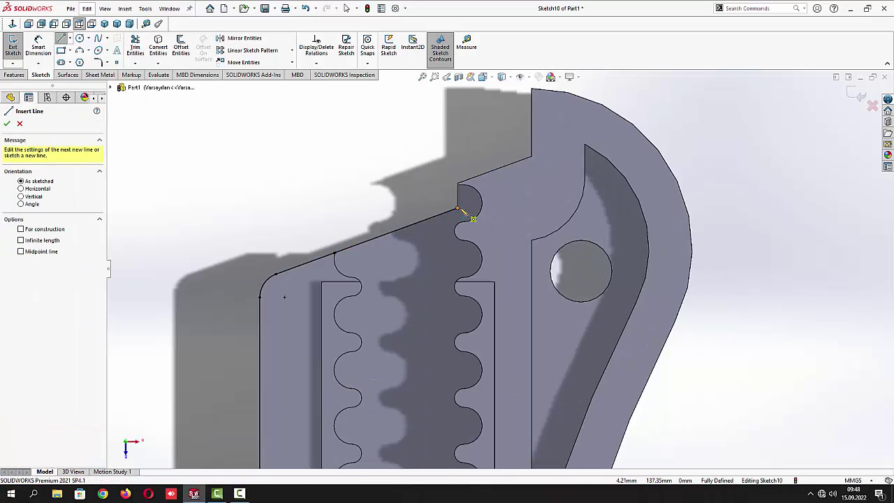
pyautogui.click(457, 208)
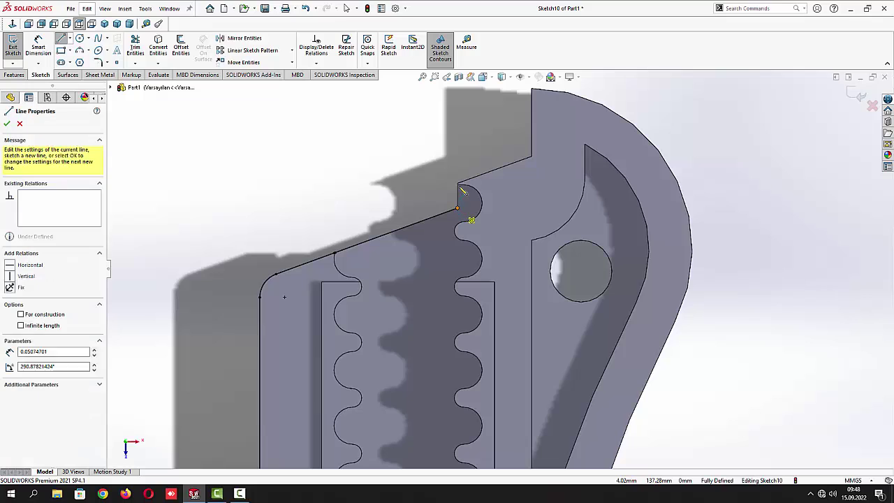
pyautogui.click(459, 155)
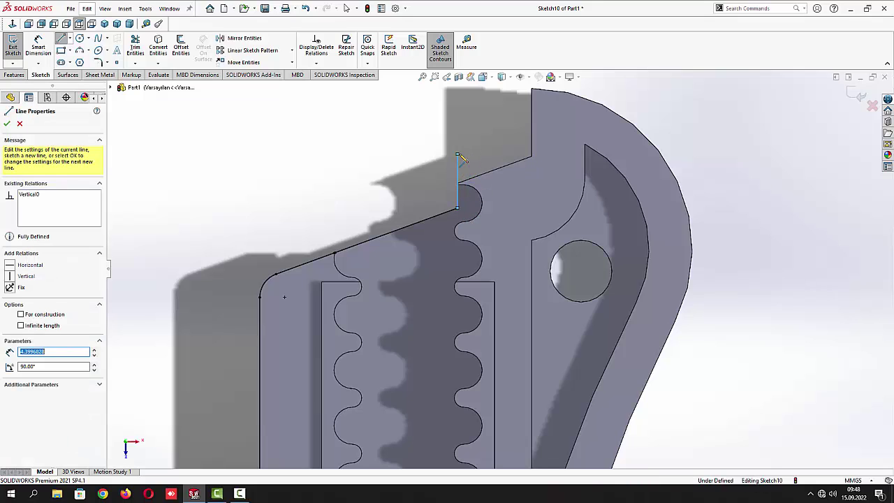
pyautogui.press('Escape')
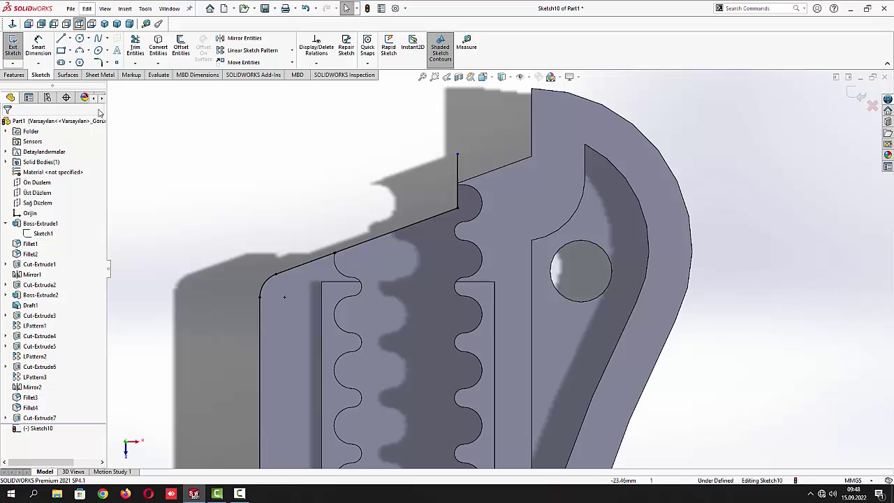
# Dimension the vertical line at the slanted edge's upper end to 4 mm
pyautogui.press('d')
pyautogui.click(458, 169)
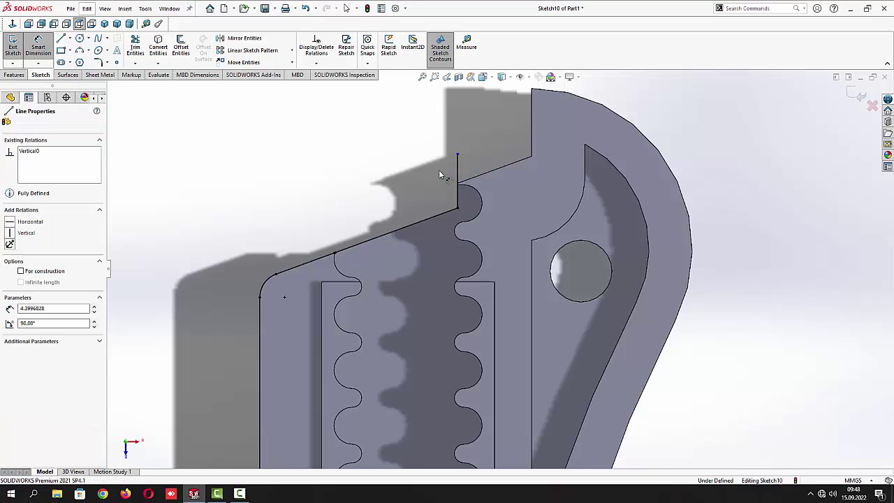
pyautogui.click(431, 177)
pyautogui.write('4.4')
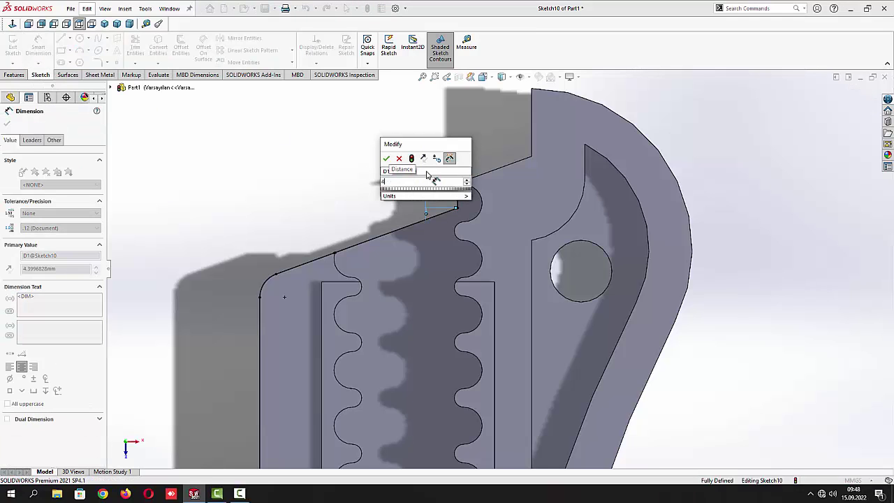
pyautogui.press('Return')
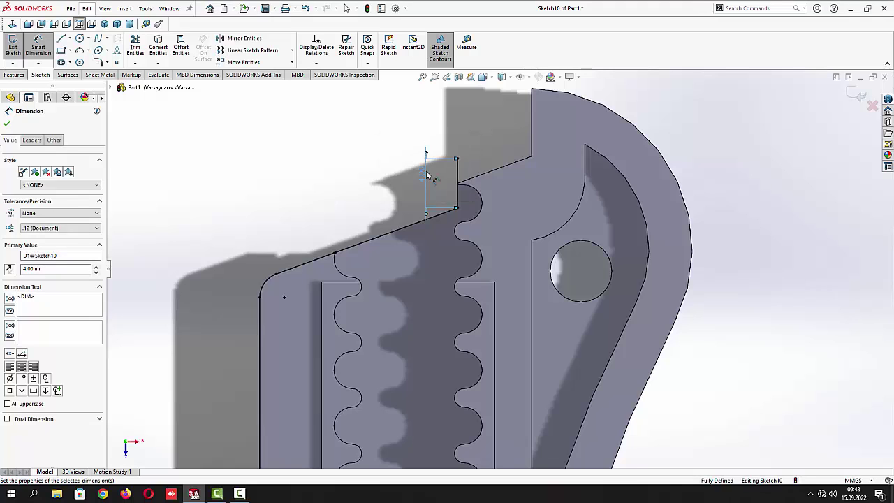
pyautogui.click(306, 204)
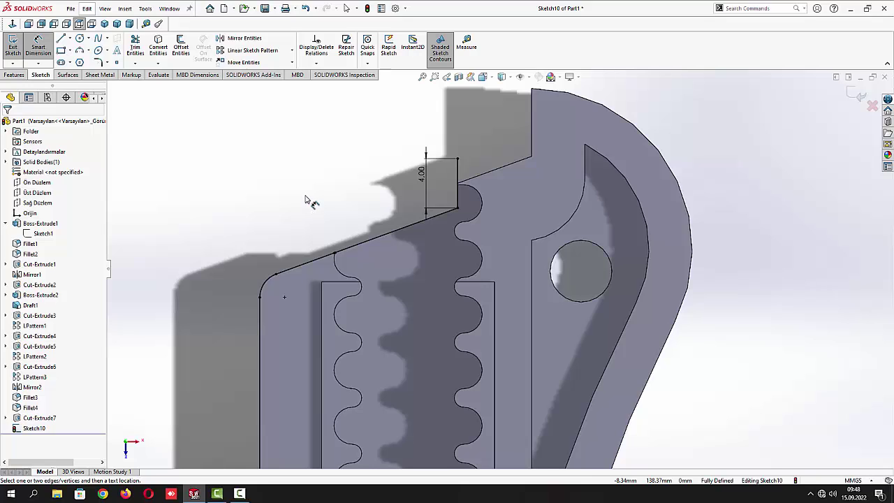
# Sketch a line about 2.9 mm long from the top of the vertical line, parallel to the slanted edge
pyautogui.click(61, 39)
pyautogui.moveTo(457, 160); pyautogui.dragTo(492, 148)
pyautogui.press('Escape')
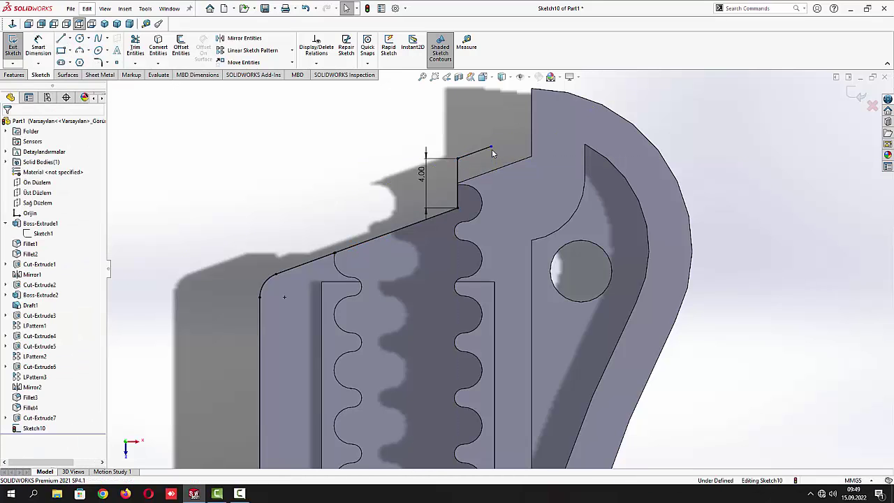
pyautogui.click(477, 152)
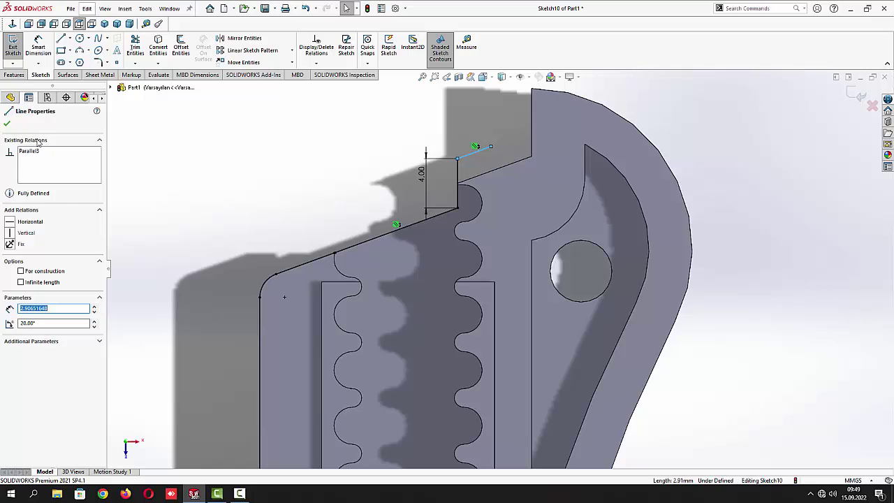
pyautogui.click(6, 123)
# Sketch a vertical line about 6.7 mm long downward from the free end of the parallel line
pyautogui.click(61, 38)
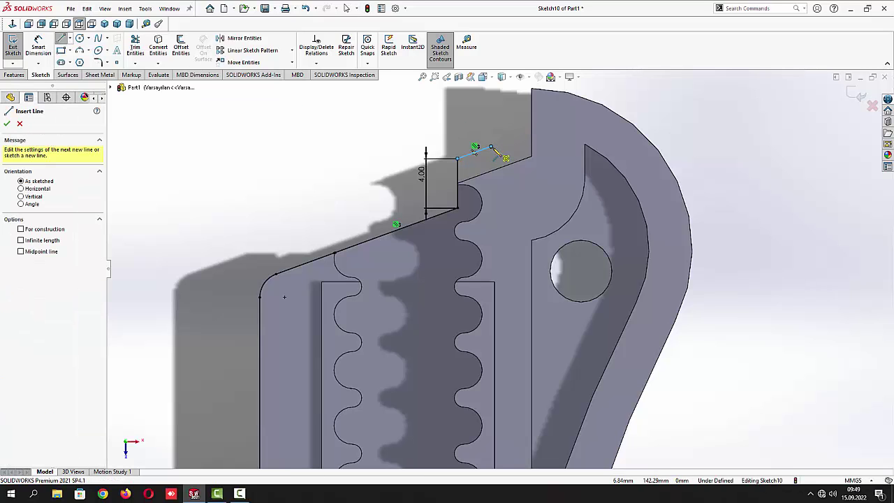
pyautogui.click(491, 148)
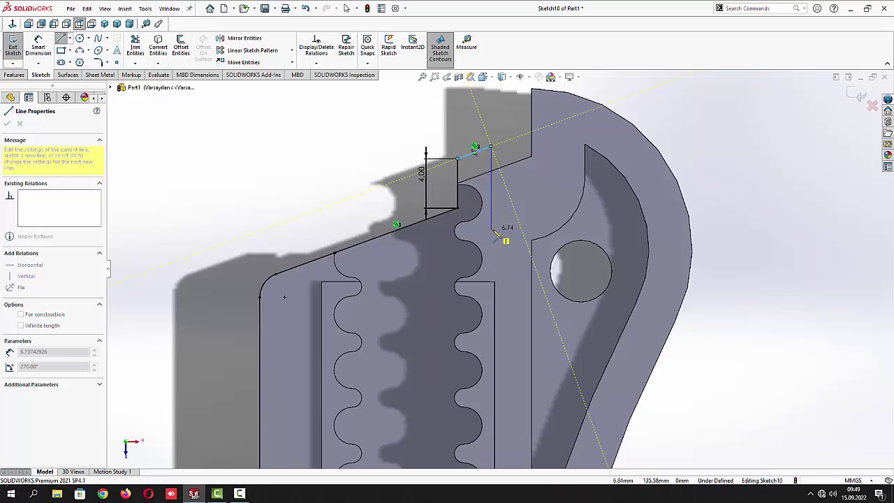
pyautogui.click(491, 231)
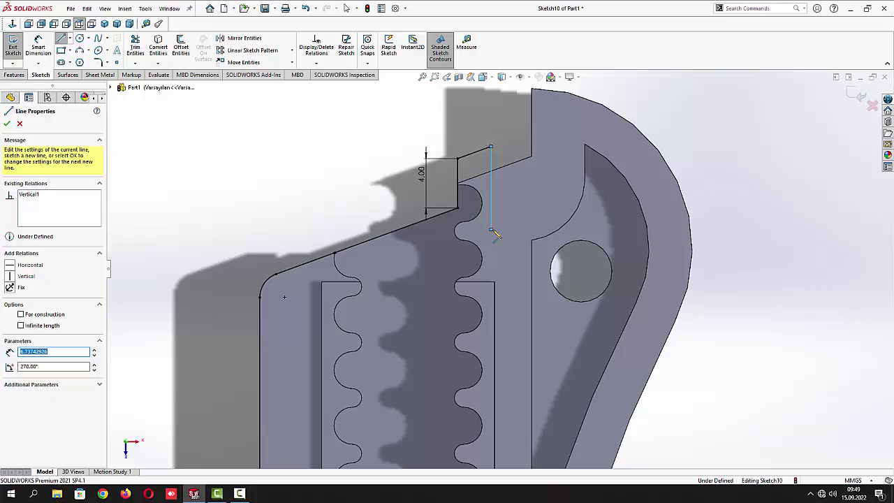
pyautogui.press('Escape')
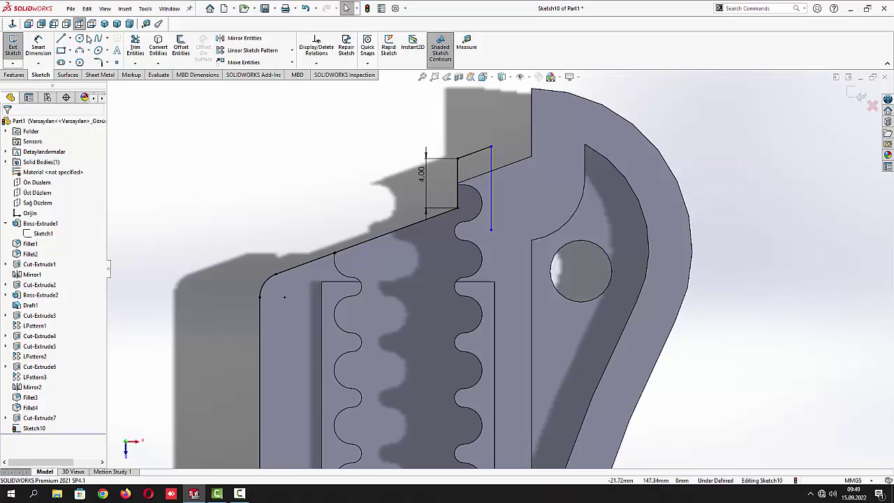
# Sketch a line about 1.8 mm long down the body's straight side edge from the lower end of the corner arc
pyautogui.click(61, 38)
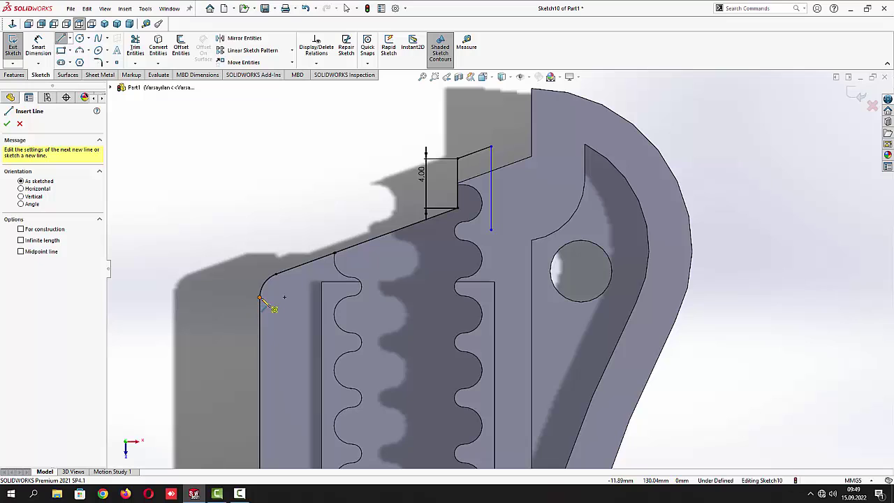
pyautogui.click(260, 297)
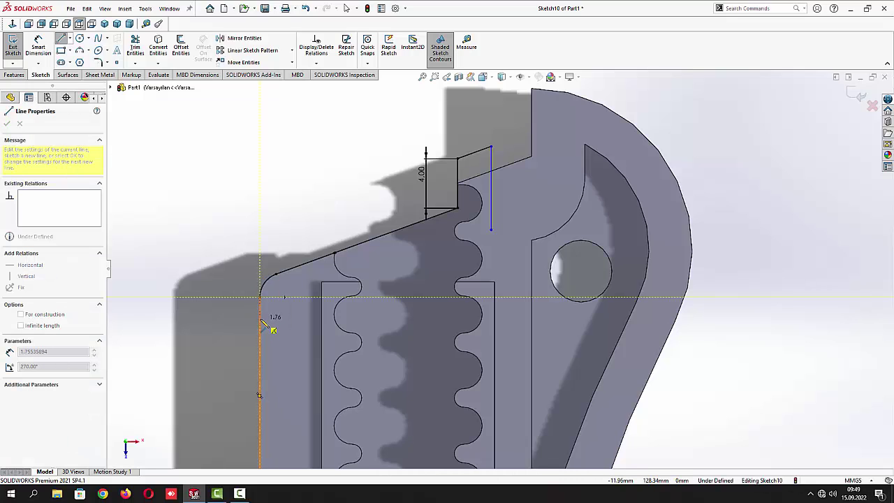
pyautogui.click(260, 319)
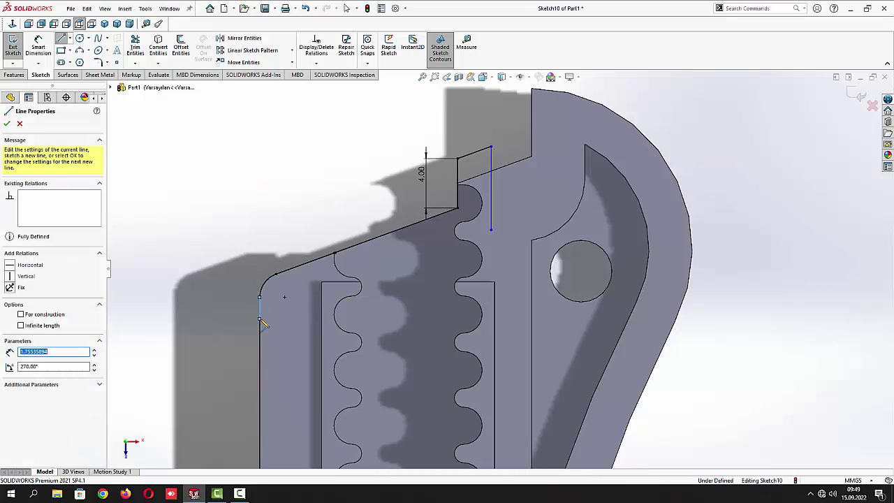
pyautogui.press('Escape')
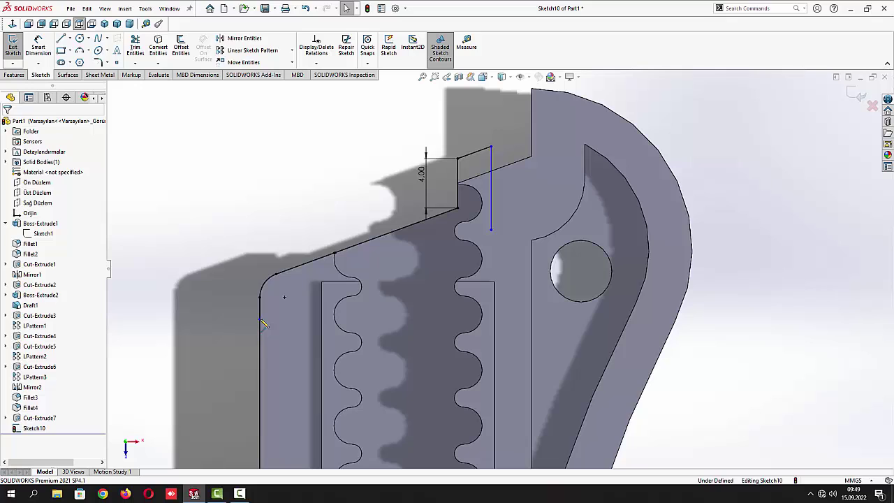
# Delete the 4 mm dimension from the vertical line at the slanted edge's upper end
pyautogui.moveTo(422, 174); pyautogui.dragTo(412, 182)
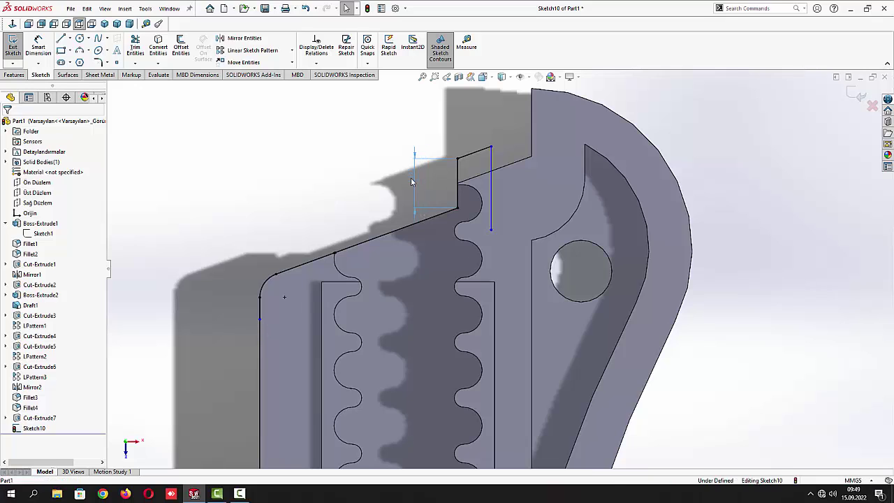
pyautogui.press('Delete')
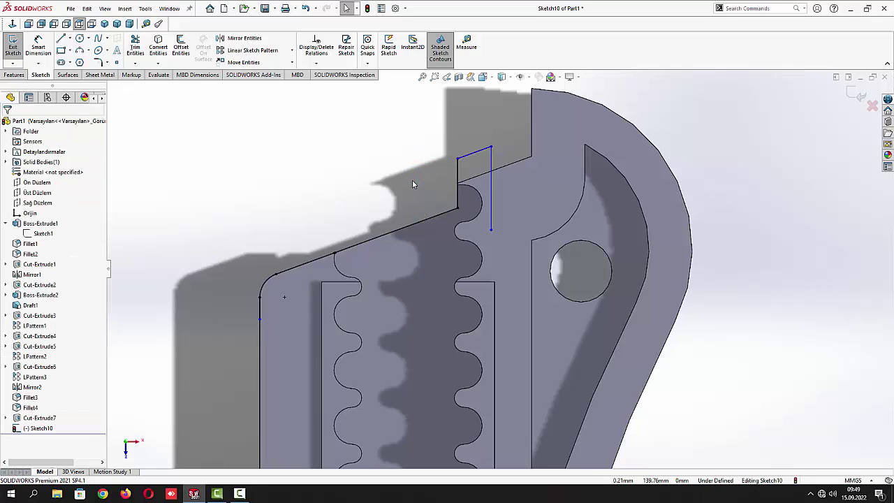
pyautogui.click(37, 46)
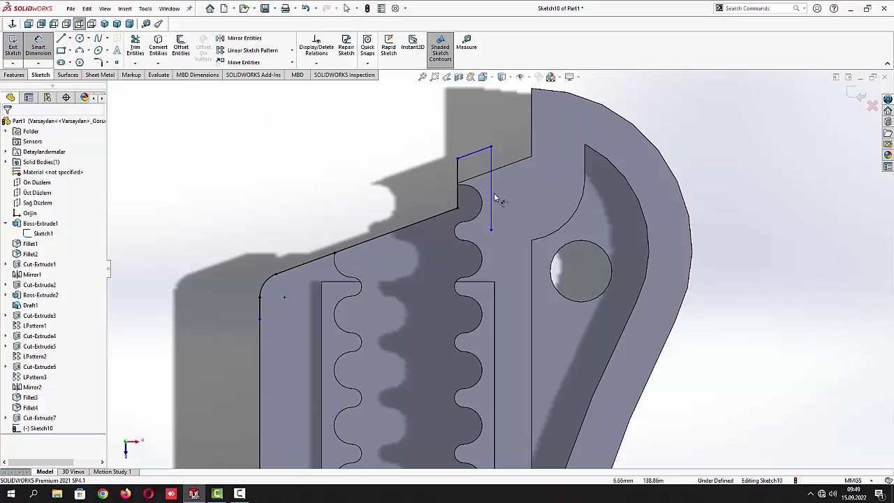
pyautogui.click(491, 199)
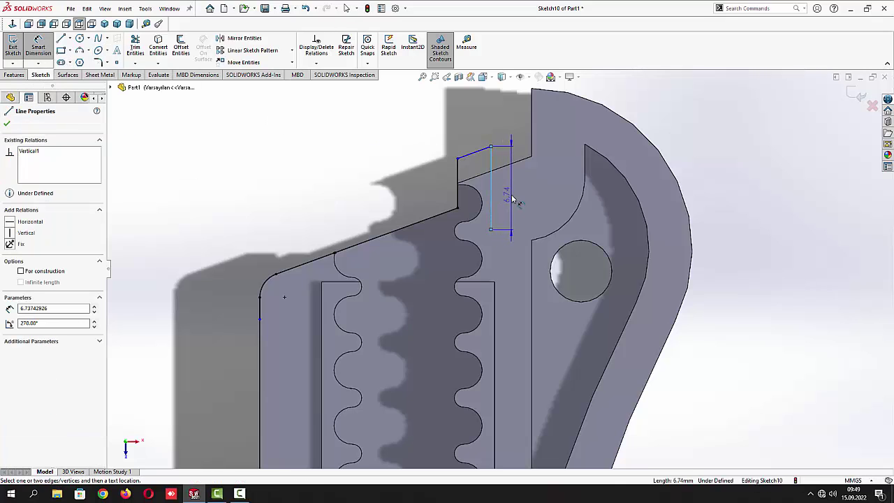
pyautogui.press('Escape')
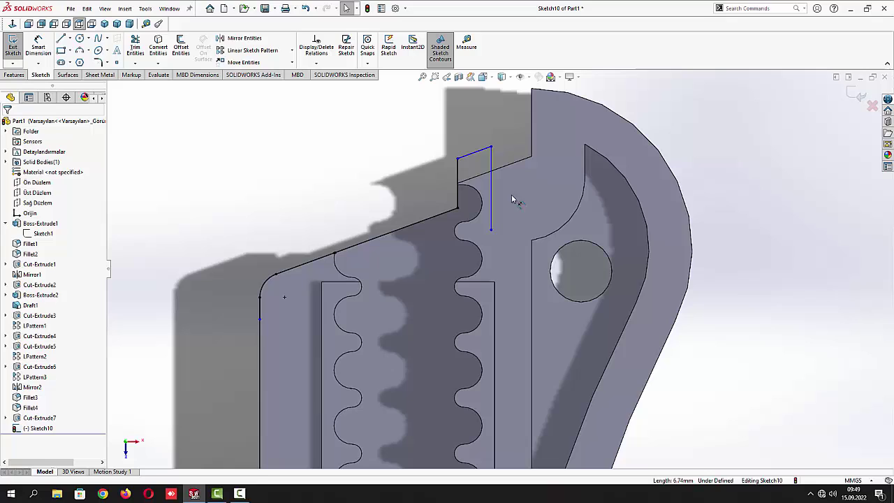
# Delete the short parallel line and the longer vertical line drawn down from its end
pyautogui.click(473, 157)
pyautogui.press('Escape')
pyautogui.click(492, 168)
pyautogui.press('Delete')
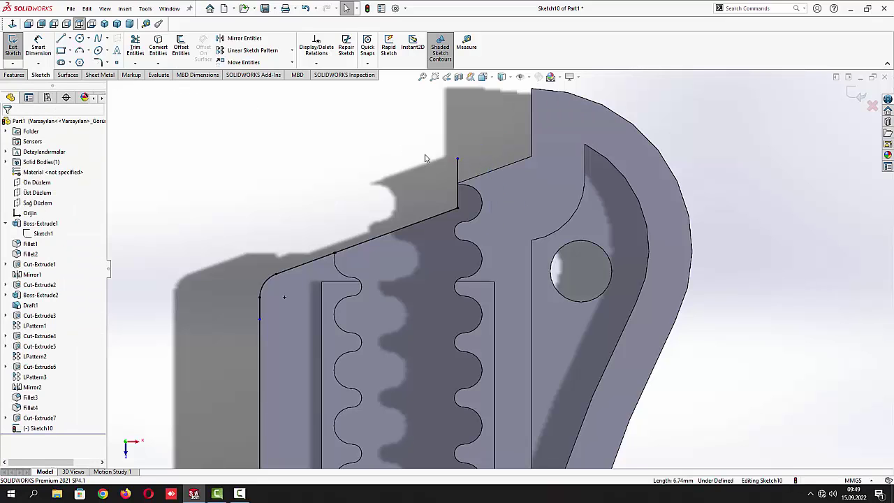
# Convert the body's upper slanted edge, above the short vertical step, into a sketch line
pyautogui.click(489, 172)
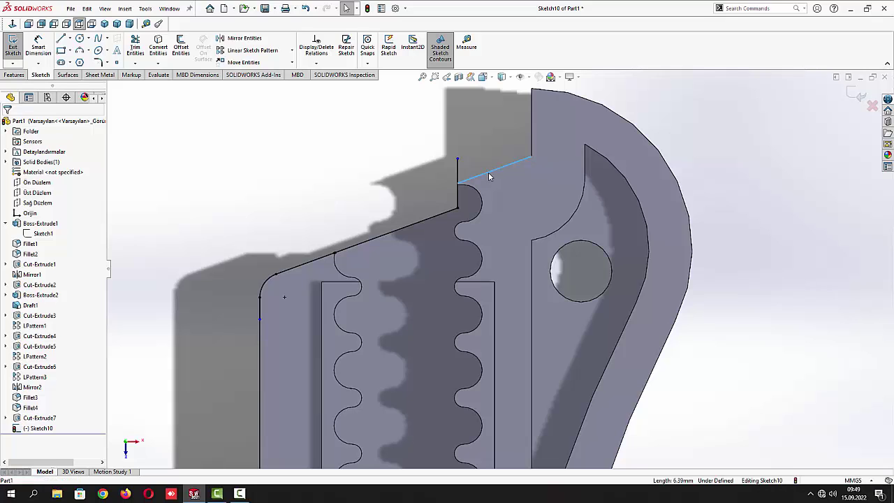
pyautogui.click(162, 45)
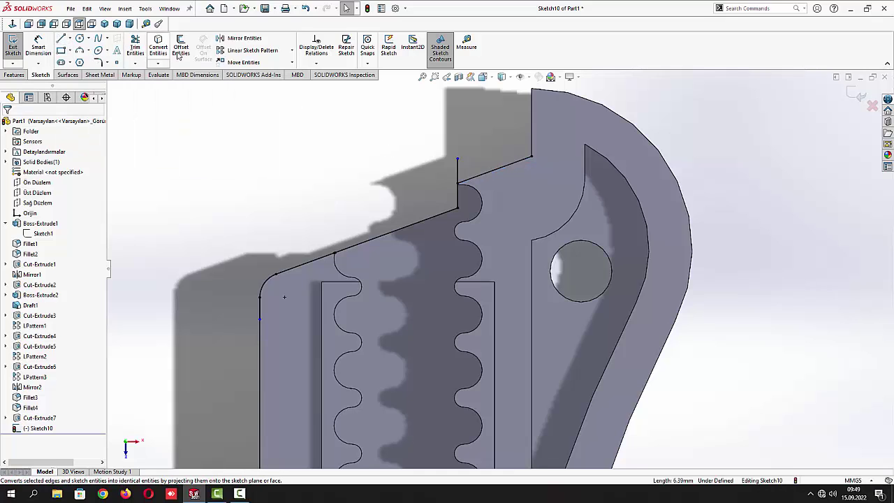
pyautogui.click(62, 40)
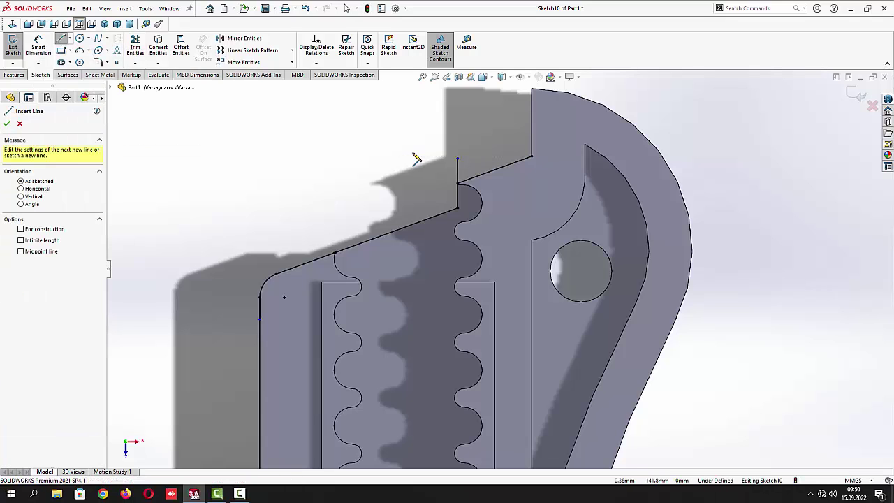
pyautogui.click(457, 184)
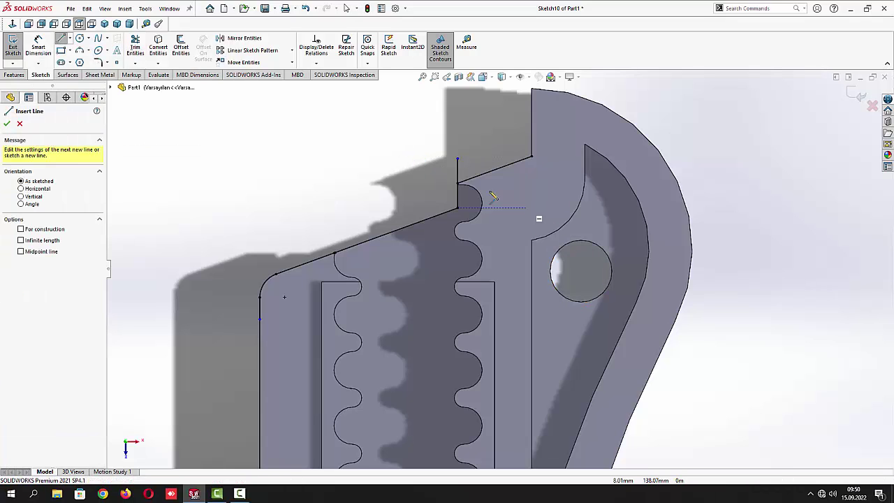
pyautogui.press('Escape')
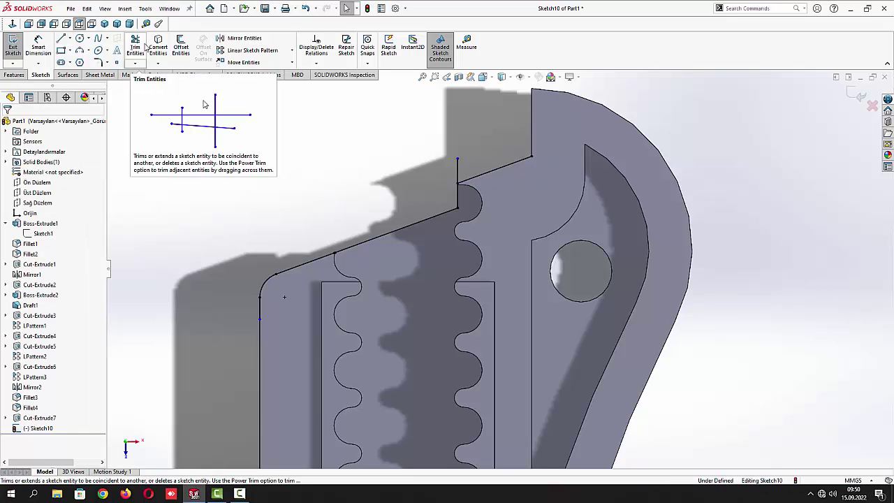
# Trim away the part of the step's vertical line that extends above the upper slanted edge
pyautogui.click(135, 46)
pyautogui.click(458, 173)
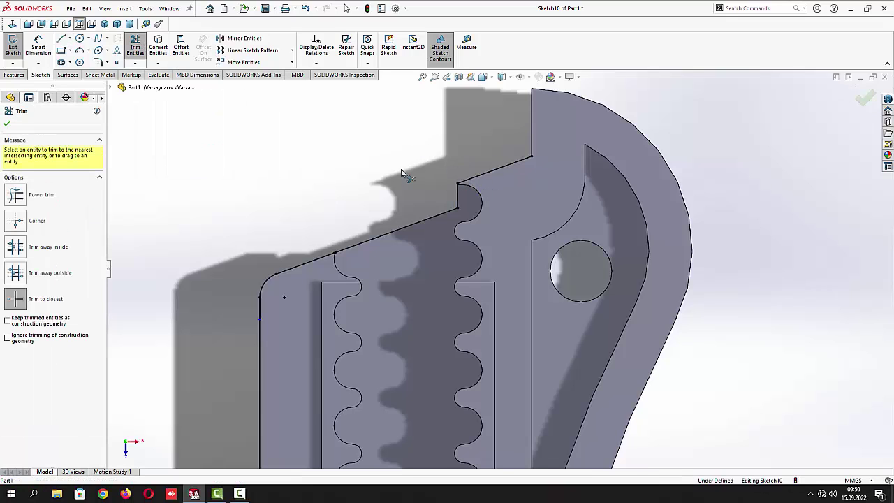
pyautogui.click(6, 124)
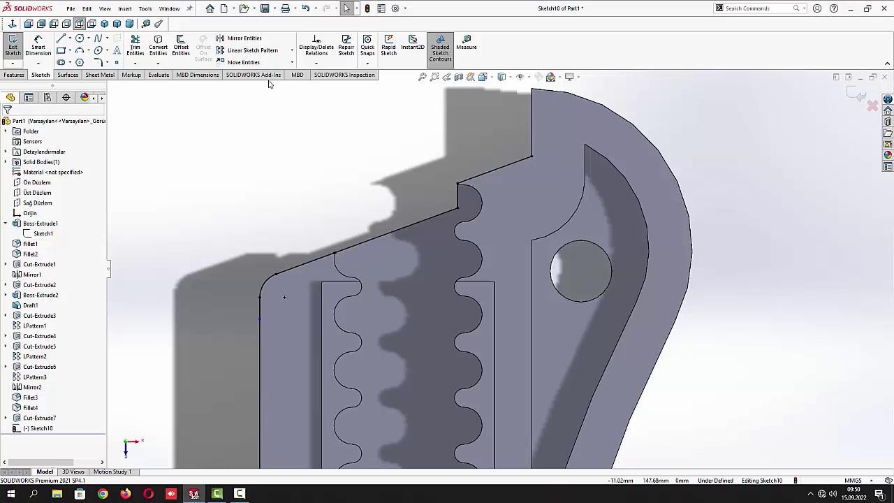
# Sketch a near-vertical line about 7.3 mm long downward from the upper slanted line
pyautogui.click(63, 41)
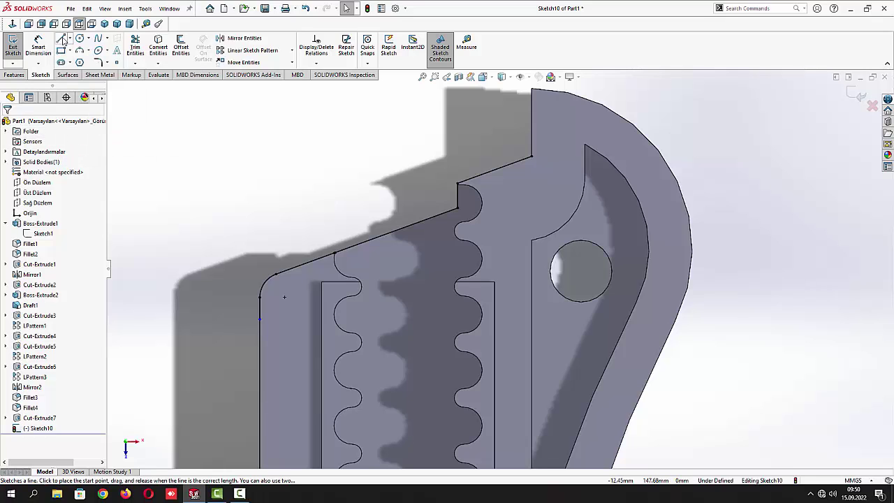
pyautogui.click(494, 170)
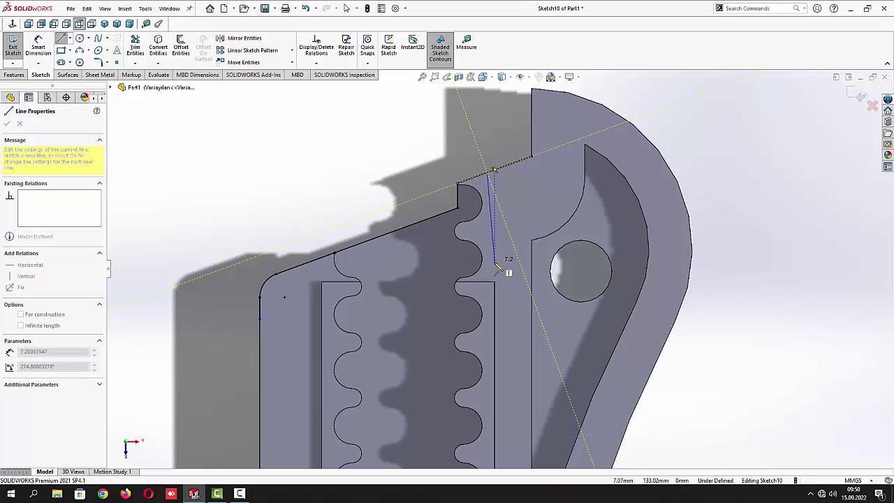
pyautogui.click(495, 265)
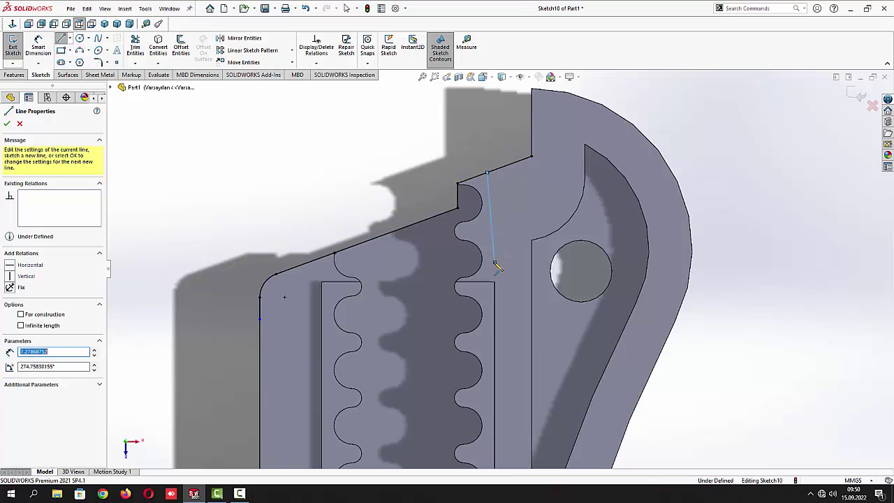
pyautogui.press('Escape')
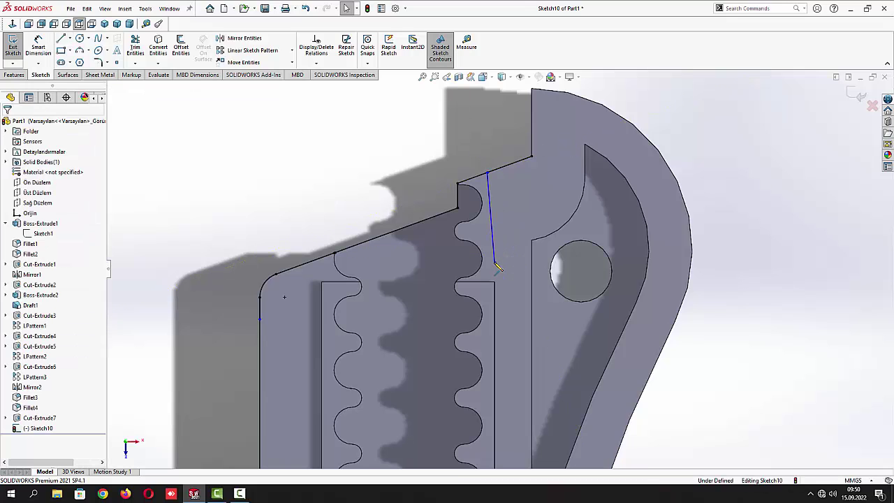
# Make the new steep line parallel to the short line on the body's straight side edge
pyautogui.click(260, 308)
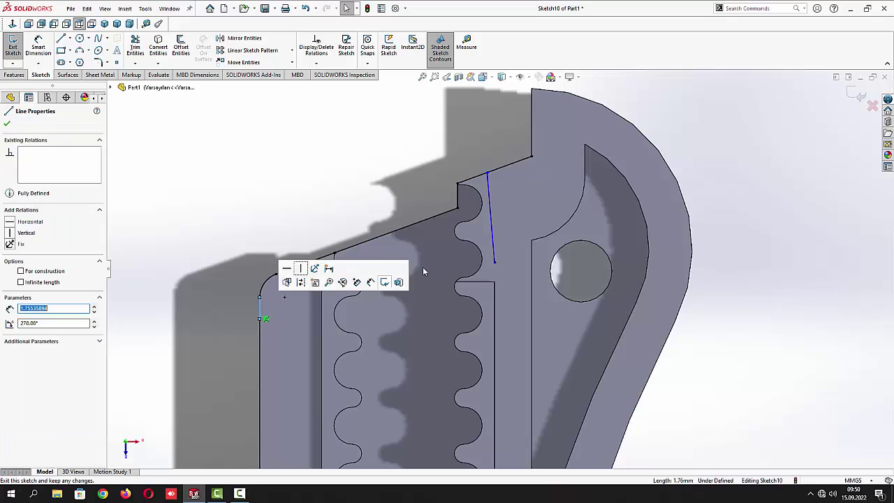
pyautogui.keyDown('ctrl'); pyautogui.click(493, 218); pyautogui.keyUp('ctrl')
pyautogui.click(573, 176)
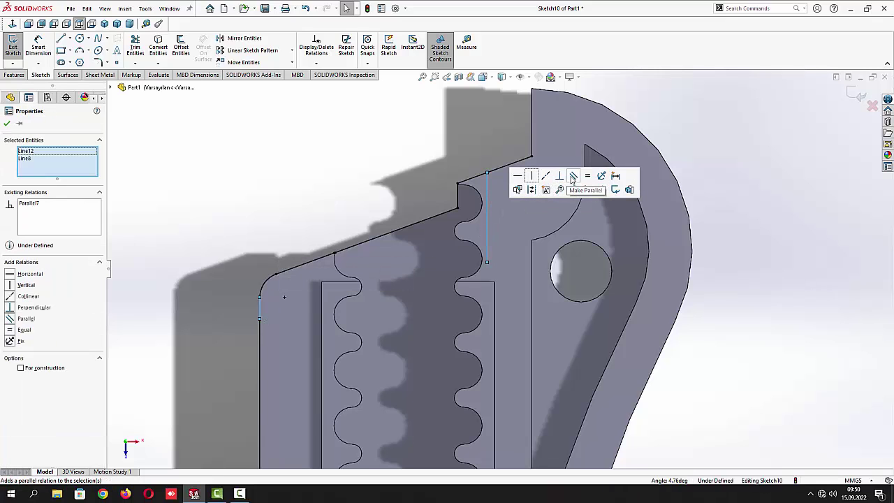
pyautogui.click(7, 123)
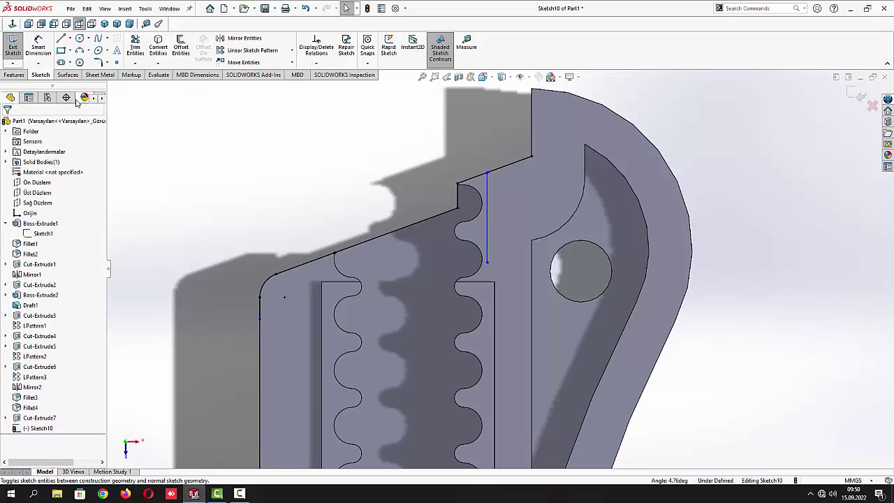
# Dimension the length of the new vertical line and set it to 4 mm
pyautogui.click(38, 46)
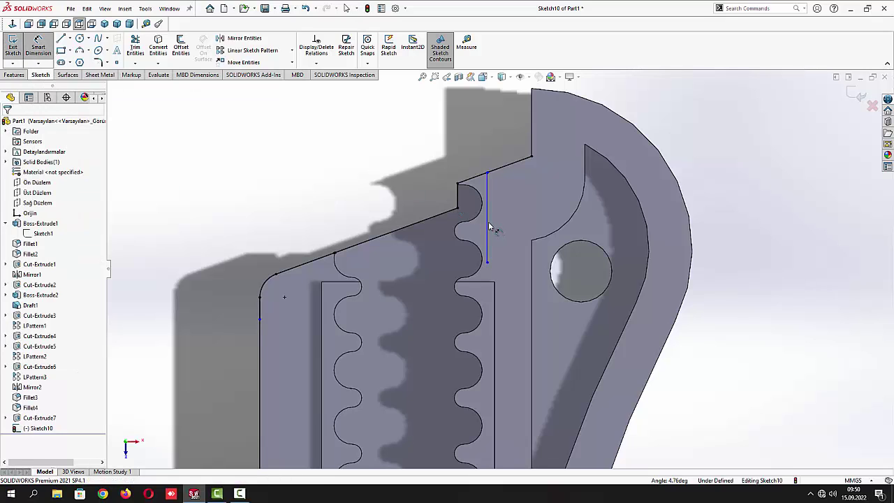
pyautogui.click(491, 225)
pyautogui.click(513, 224)
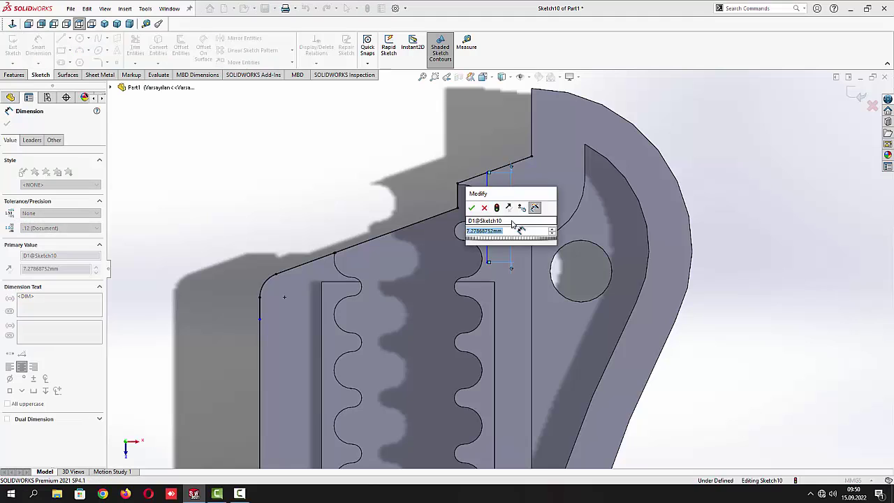
pyautogui.write('4')
pyautogui.press('Return')
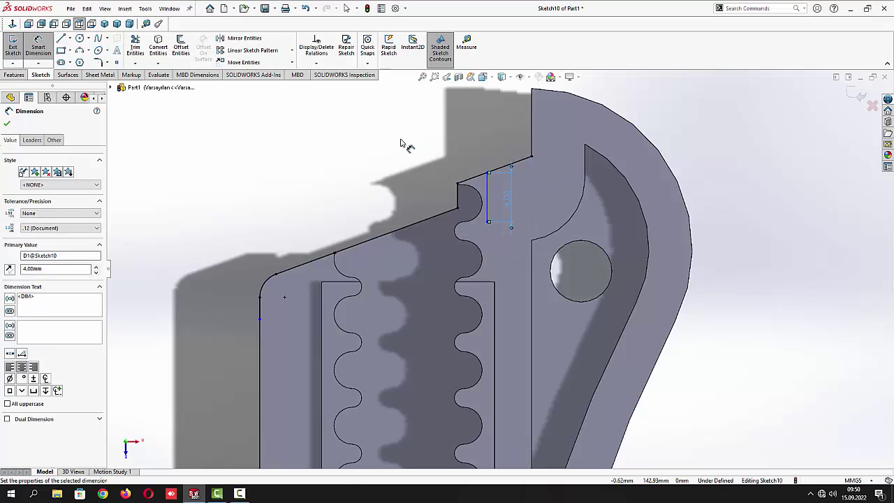
# Dimension the distance between the step's short vertical line and the 4 mm line as 2 mm
pyautogui.click(460, 200)
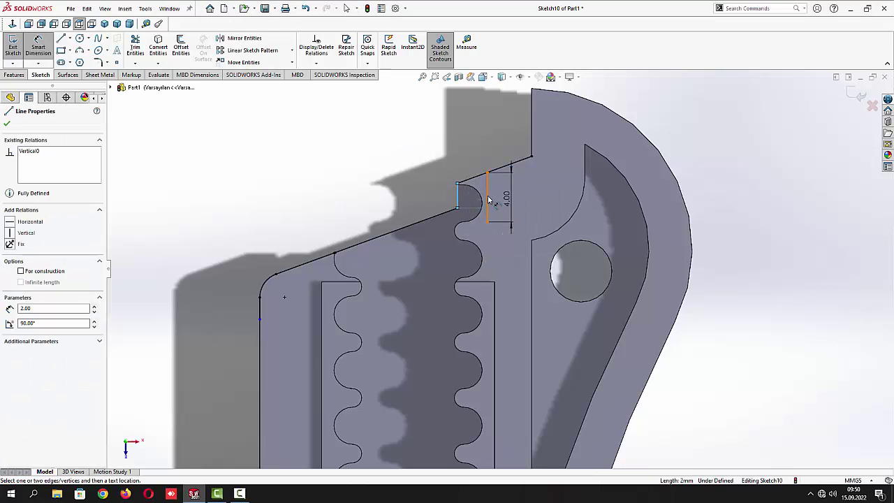
pyautogui.click(487, 194)
pyautogui.click(480, 153)
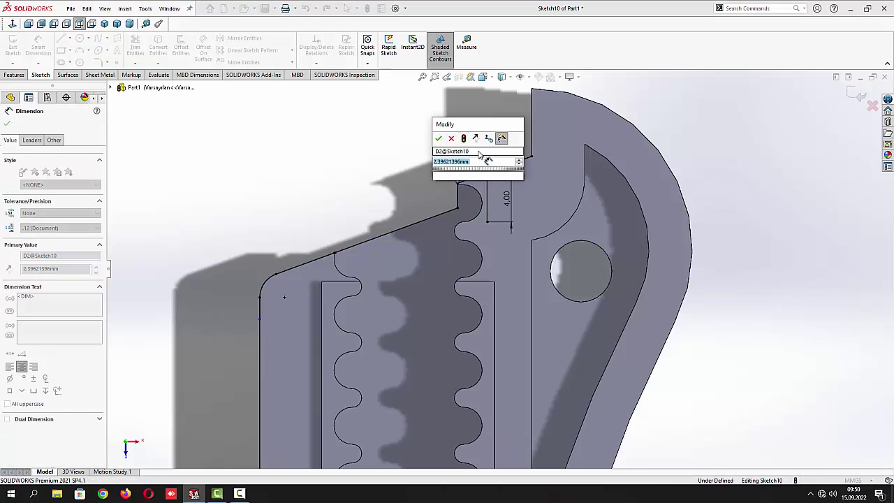
pyautogui.write('2')
pyautogui.press('Return')
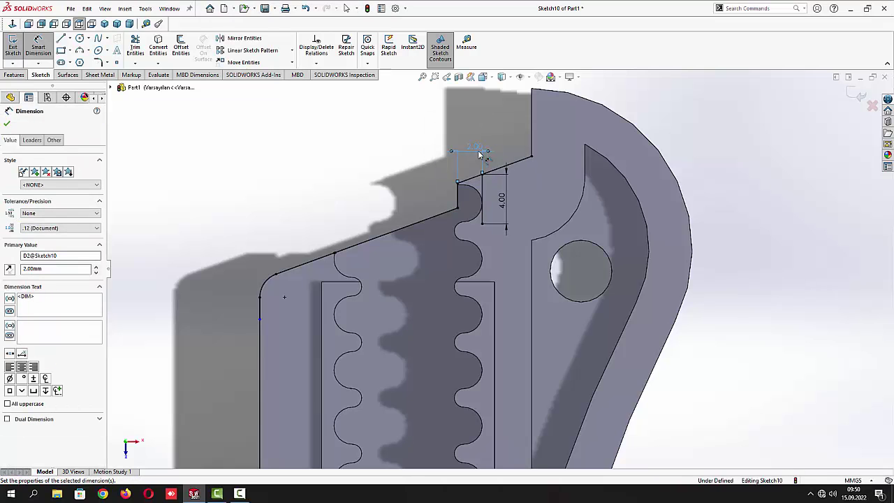
pyautogui.press('Escape')
pyautogui.press('Escape')
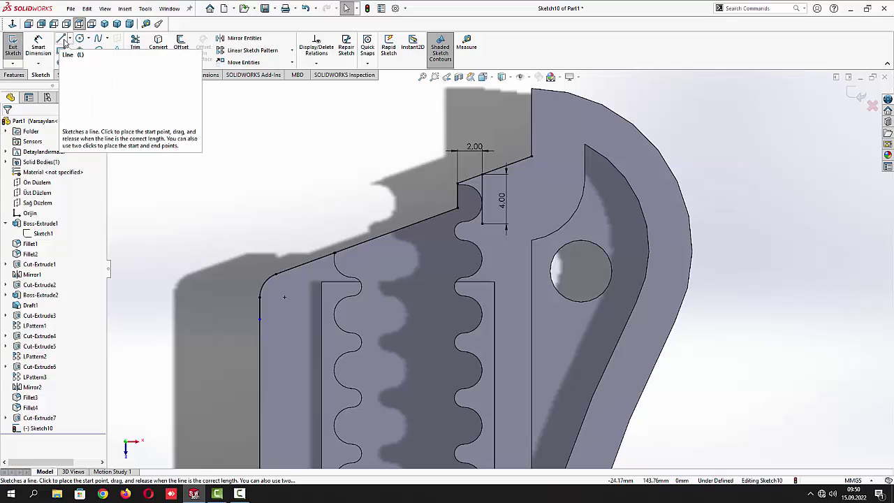
# Sketch a slanted line about 22.3 mm long from the 4 mm line's lower end past the body's straight side edge
pyautogui.click(62, 41)
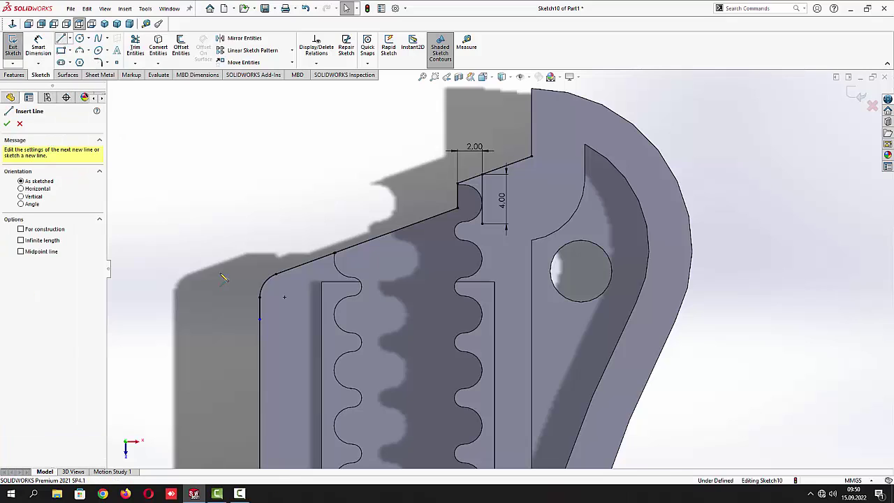
pyautogui.click(481, 224)
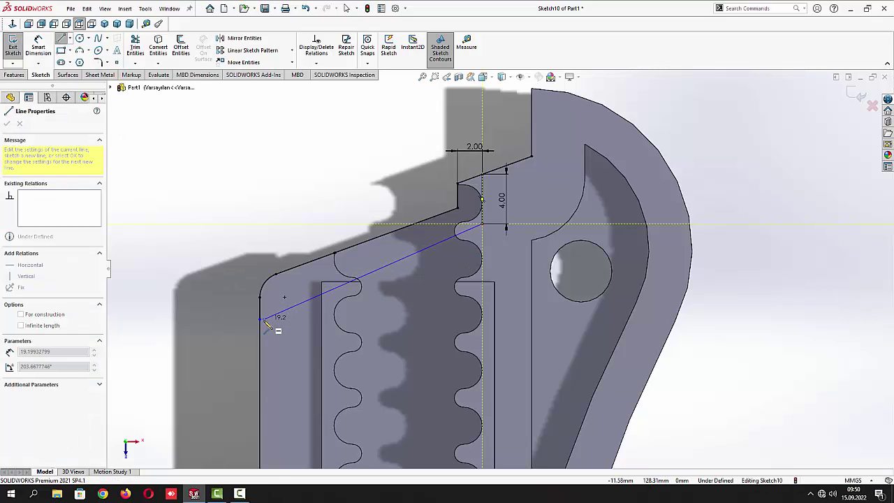
pyautogui.doubleClick(232, 340)
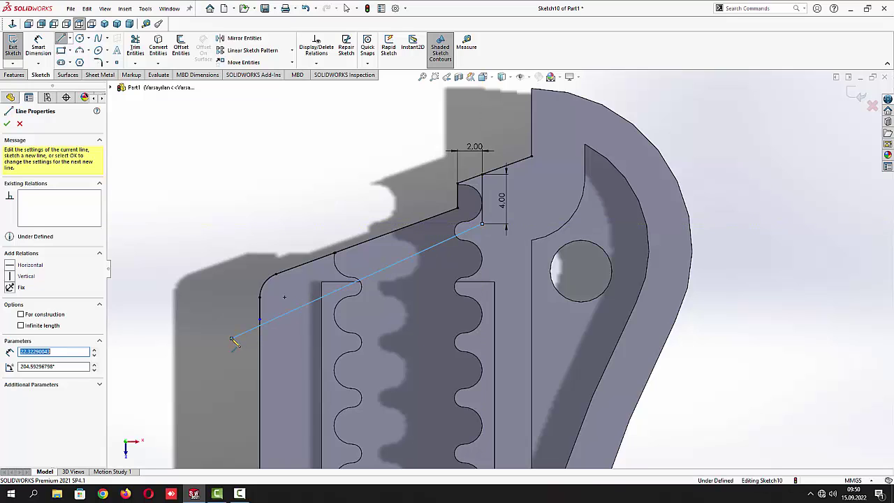
pyautogui.press('Escape')
pyautogui.press('Escape')
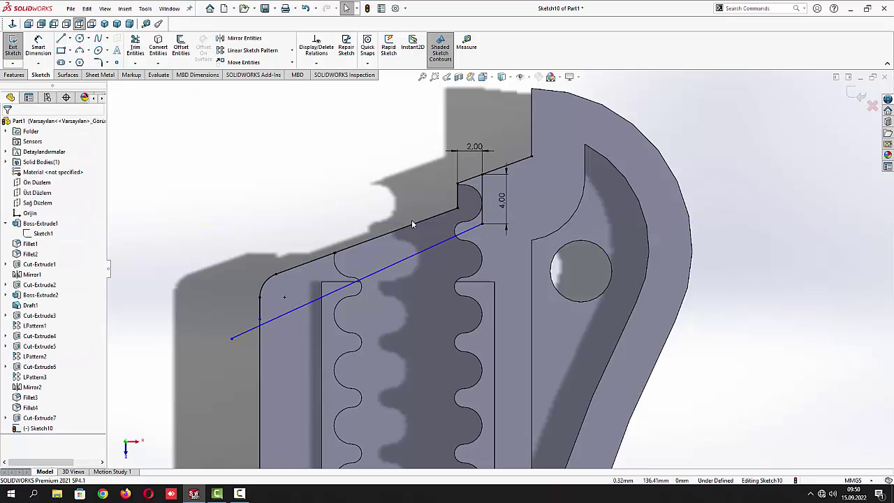
# Make the long slanted line parallel to the upper slanted line above the step
pyautogui.click(409, 225)
pyautogui.press('Escape')
pyautogui.click(447, 245)
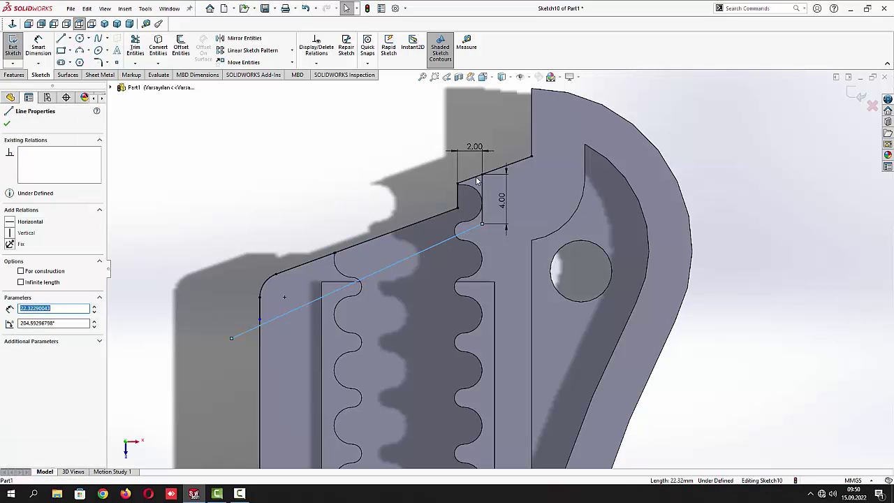
pyautogui.keyDown('ctrl'); pyautogui.click(479, 176); pyautogui.keyUp('ctrl')
pyautogui.click(559, 135)
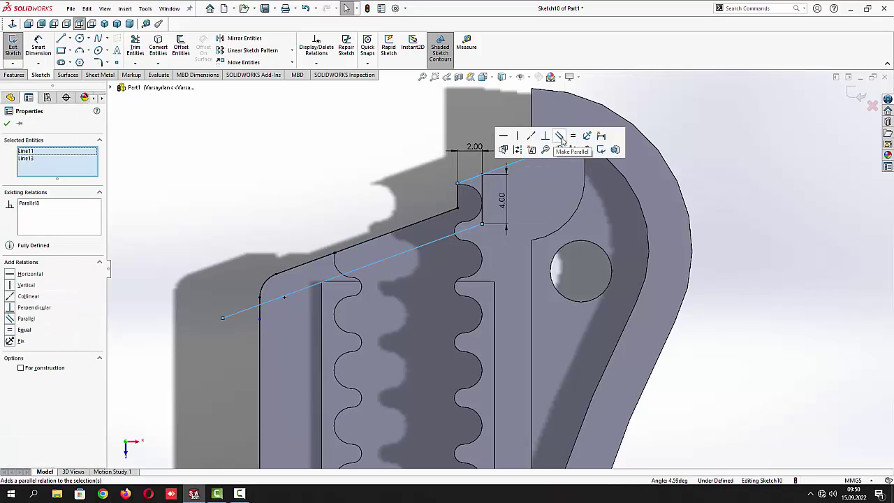
pyautogui.press('Escape')
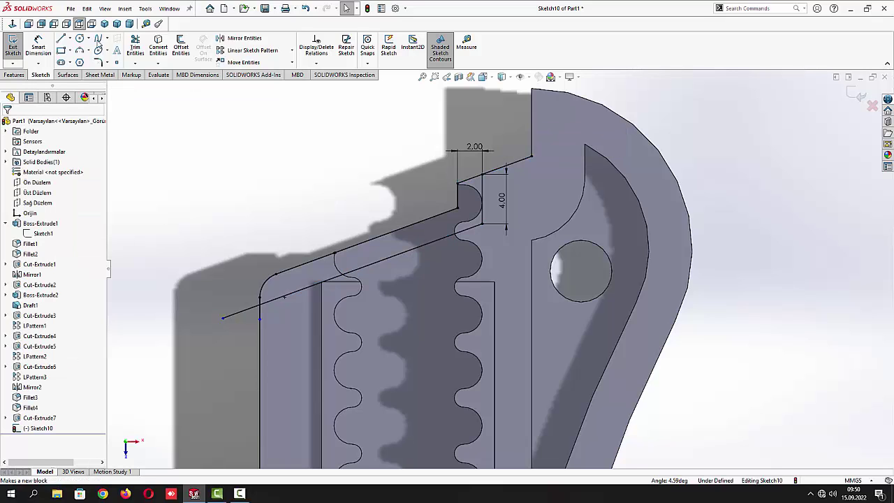
# Trim the upper slanted line beyond the 4 mm line and the excess ends where the long slanted line meets the side edge
pyautogui.click(137, 44)
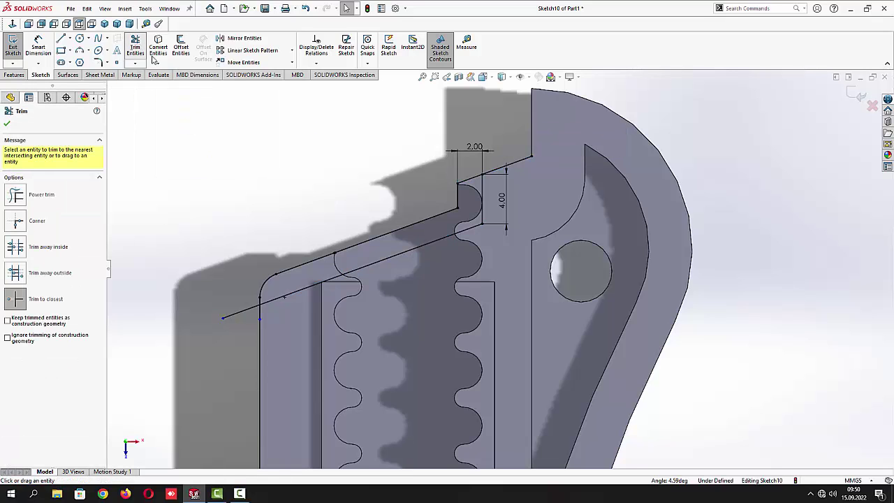
pyautogui.click(527, 158)
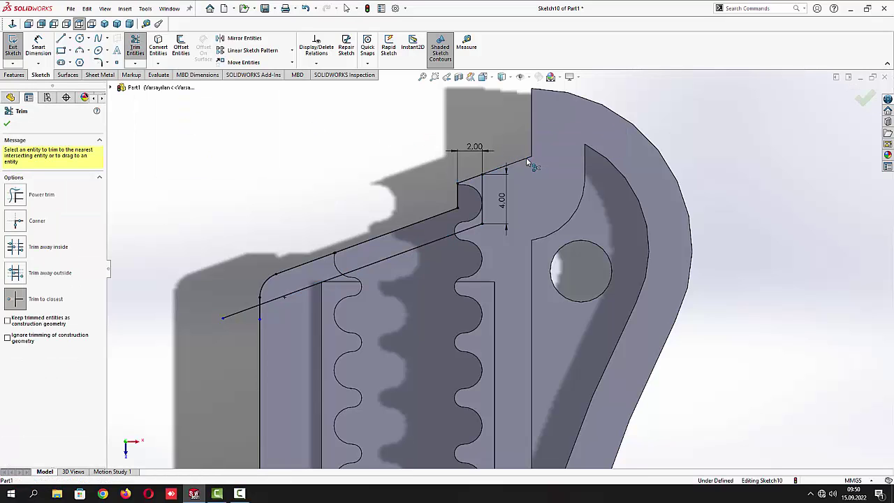
pyautogui.click(248, 312)
pyautogui.click(6, 125)
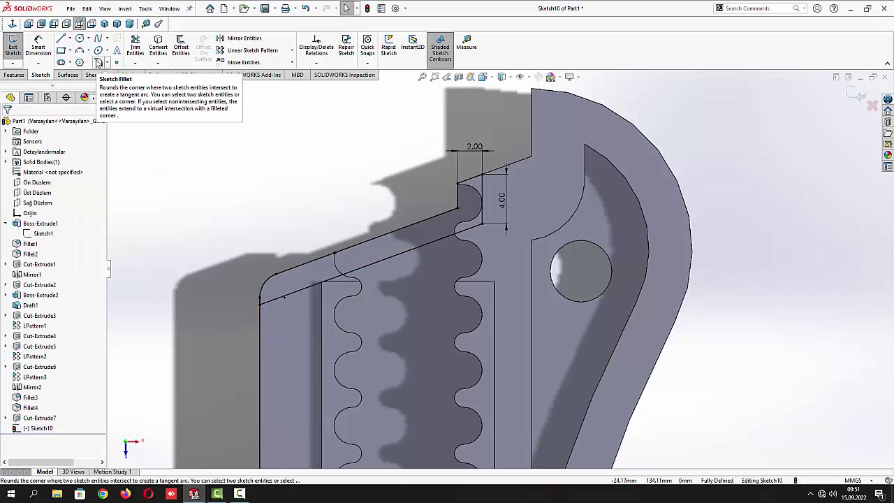
# Add a 2 mm sketch fillet at the corner between the 4 mm line and the long slanted line
pyautogui.click(98, 63)
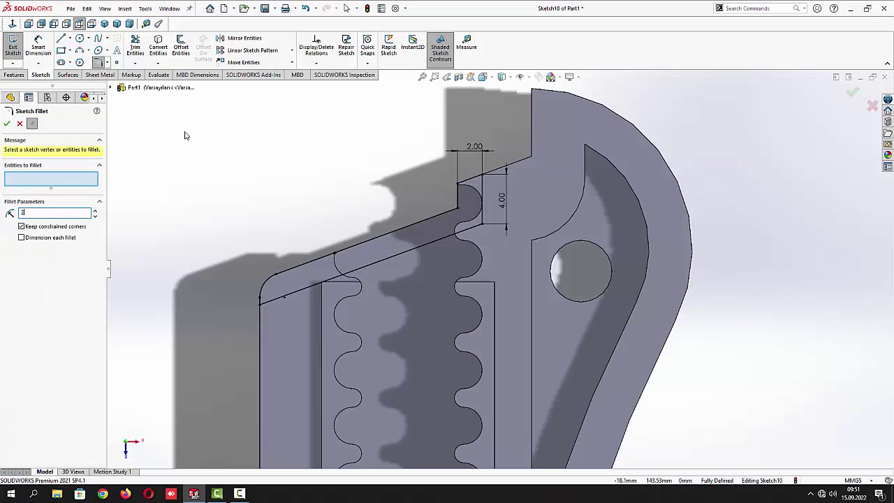
pyautogui.click(482, 229)
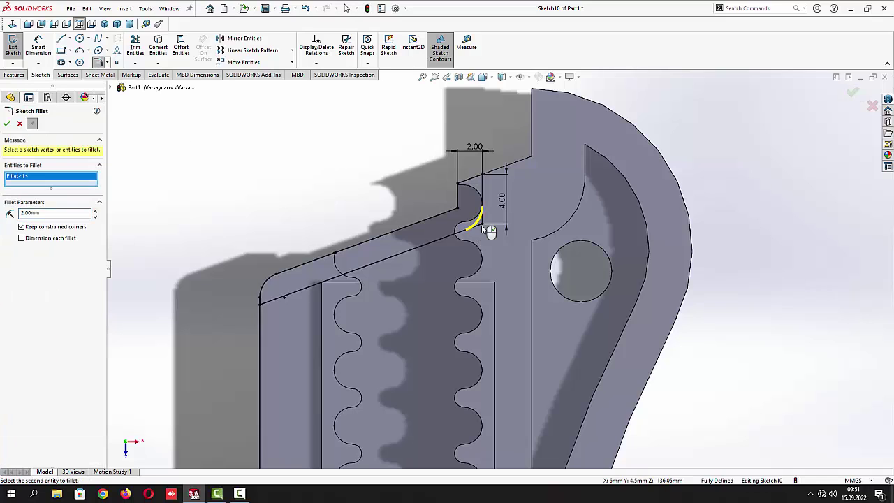
pyautogui.click(7, 124)
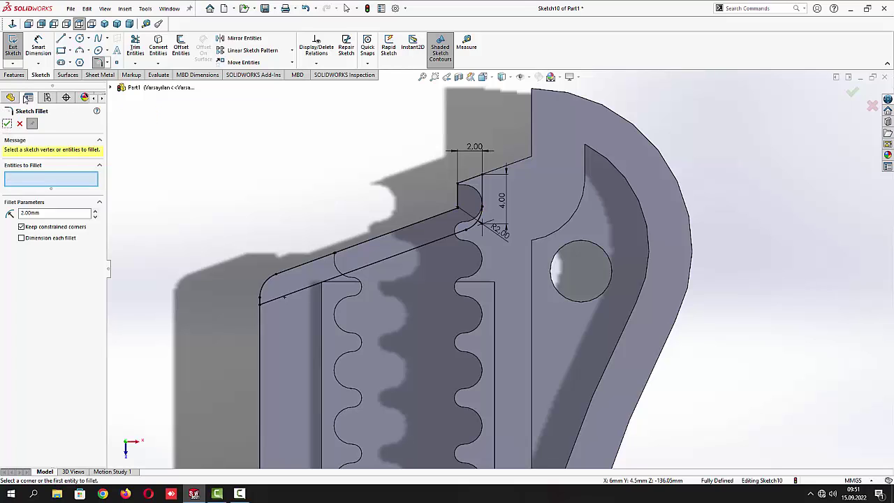
pyautogui.click(7, 125)
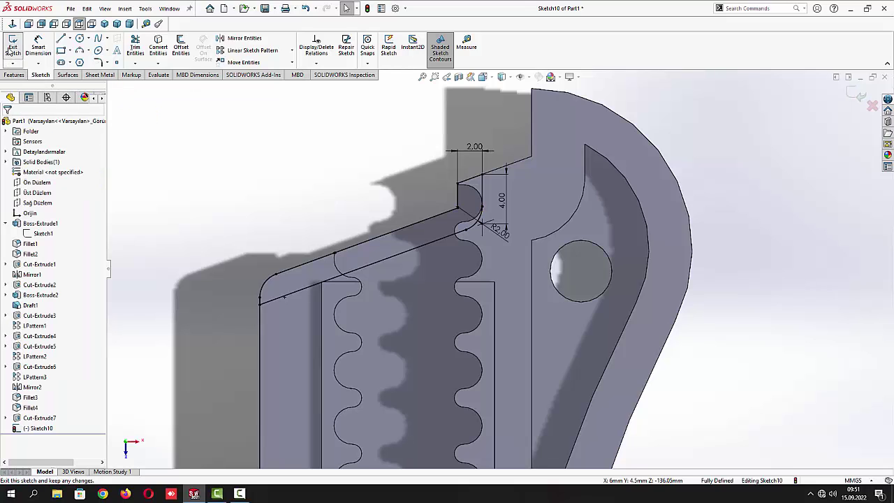
# Exit the sketch and cut the closed end profile region blind 1 mm deep into the rail face
pyautogui.click(13, 46)
pyautogui.click(105, 24)
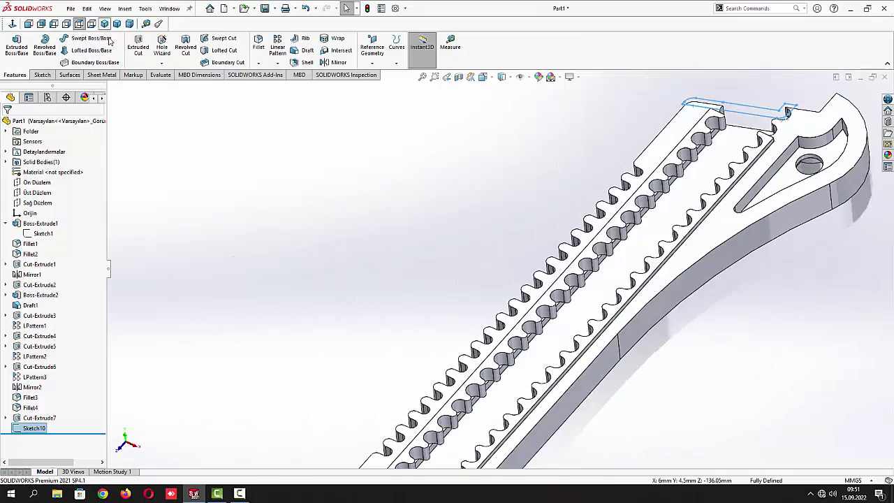
pyautogui.moveTo(238, 202); pyautogui.dragTo(310, 159)
pyautogui.moveTo(309, 159); pyautogui.dragTo(333, 245, button='middle')
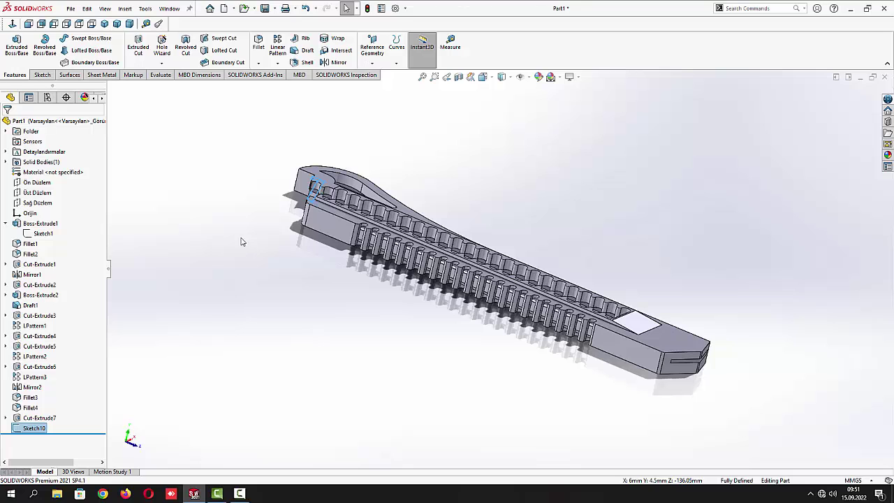
pyautogui.scroll(-5, 339, 179)
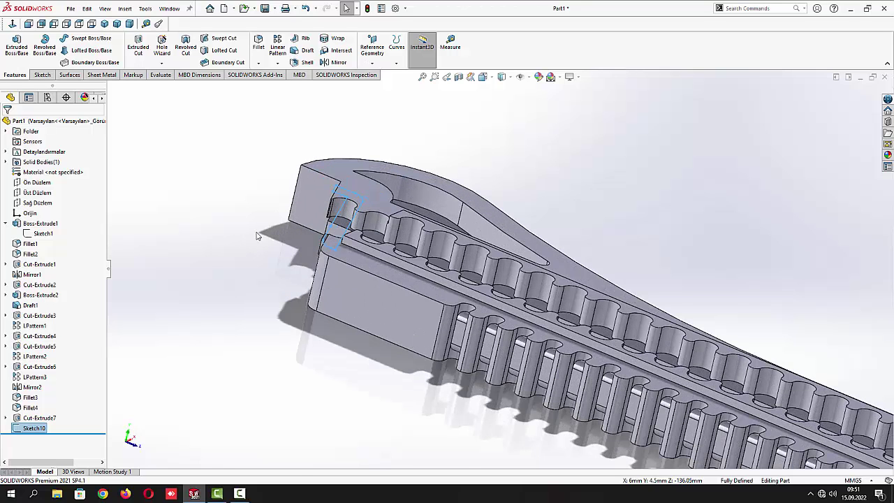
pyautogui.click(144, 48)
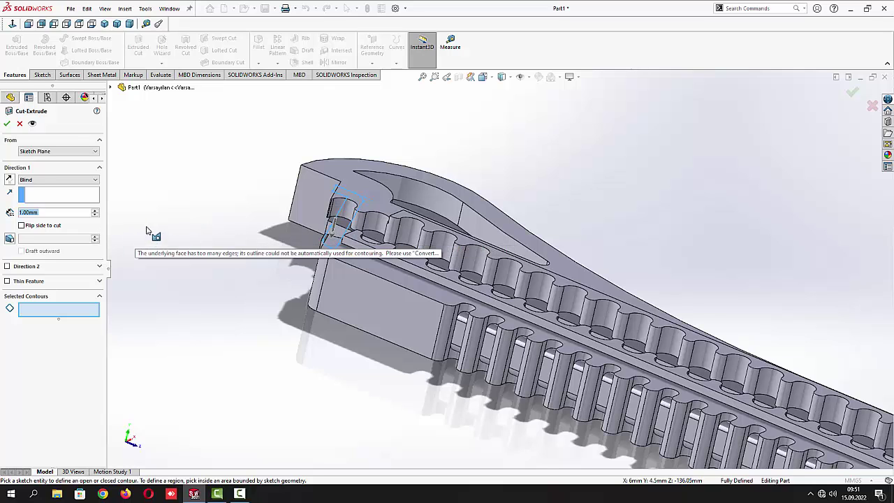
pyautogui.moveTo(150, 231); pyautogui.dragTo(302, 209, button='middle')
pyautogui.click(312, 195)
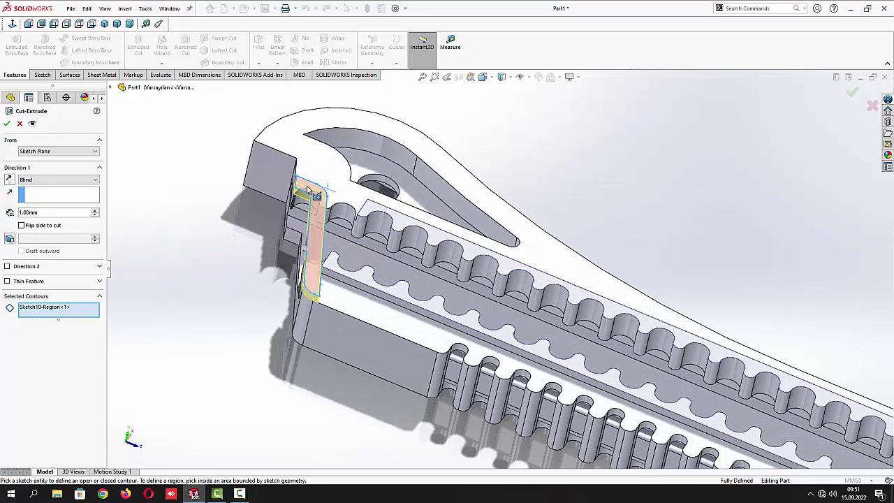
pyautogui.click(6, 123)
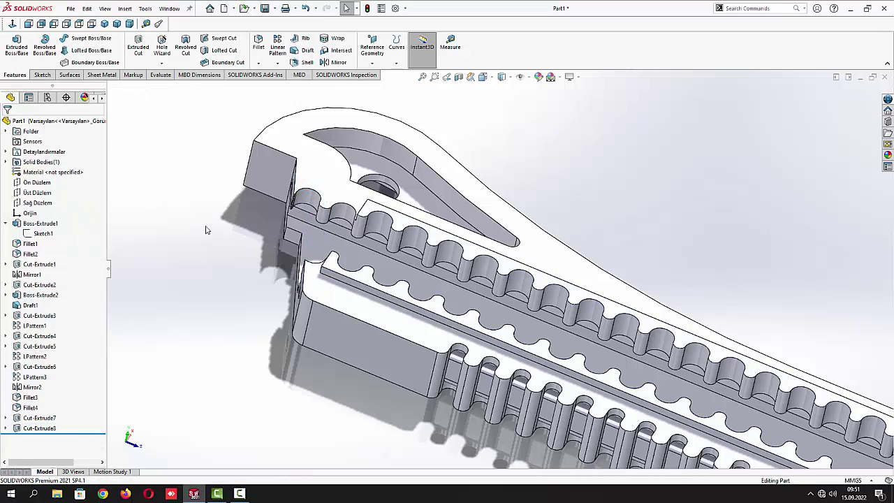
# Examine the new cut and its sketch at the body's slanted rear end from several angles
pyautogui.moveTo(206, 228); pyautogui.dragTo(184, 298, button='middle')
pyautogui.click(40, 428)
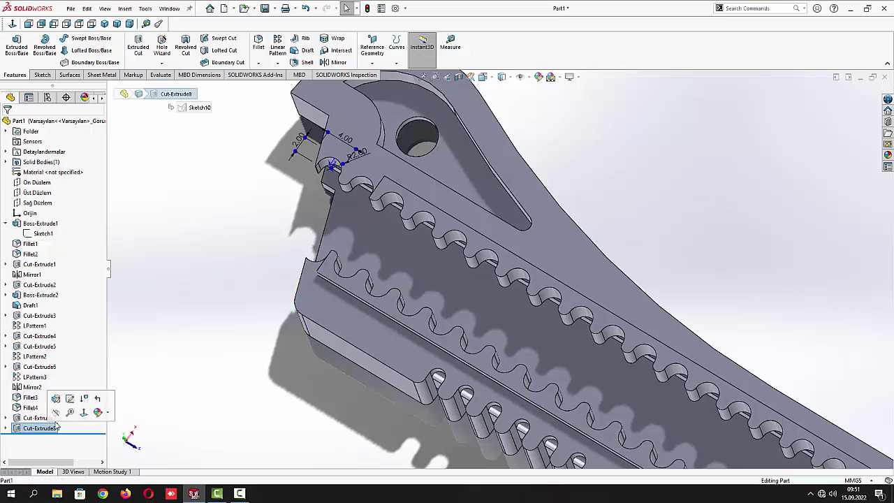
pyautogui.moveTo(240, 245); pyautogui.dragTo(318, 148, button='middle')
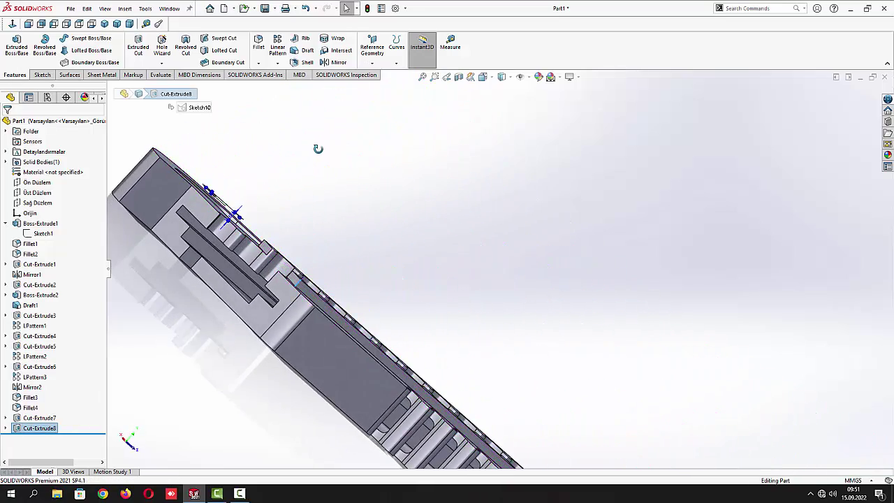
pyautogui.click(335, 213)
pyautogui.moveTo(344, 230); pyautogui.dragTo(248, 268, button='middle')
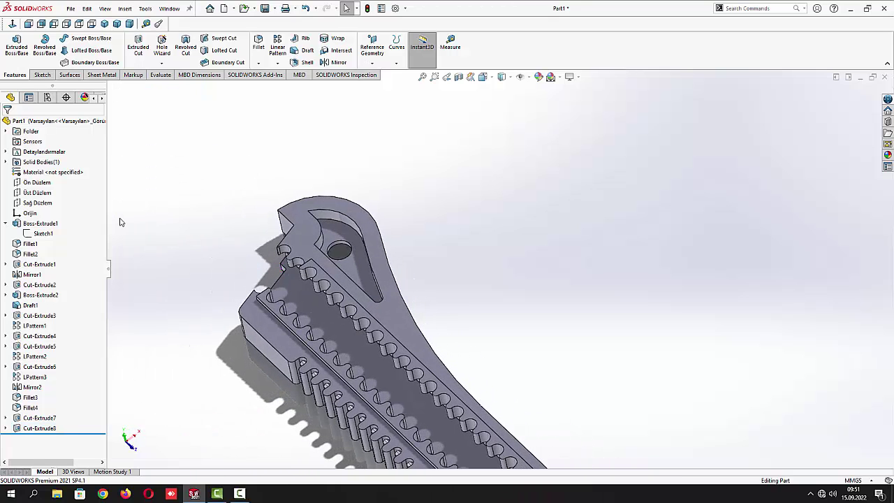
pyautogui.moveTo(119, 222); pyautogui.dragTo(139, 241, button='middle')
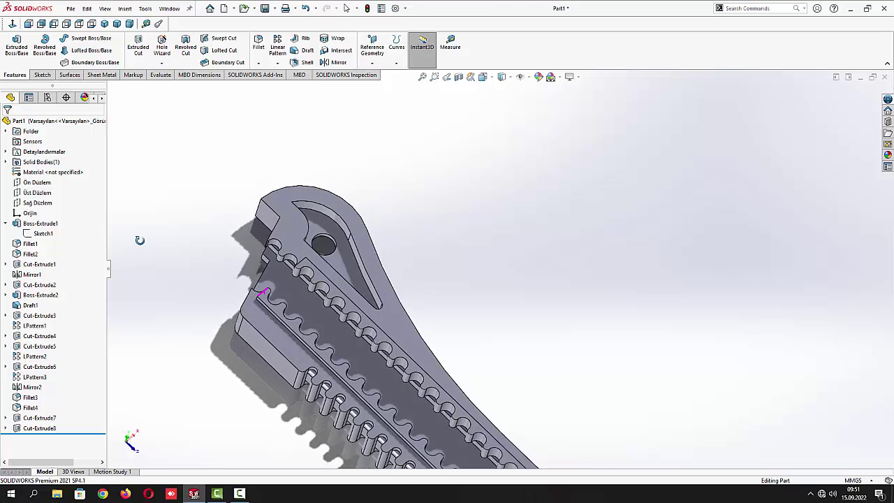
pyautogui.press('Escape')
pyautogui.click(42, 428)
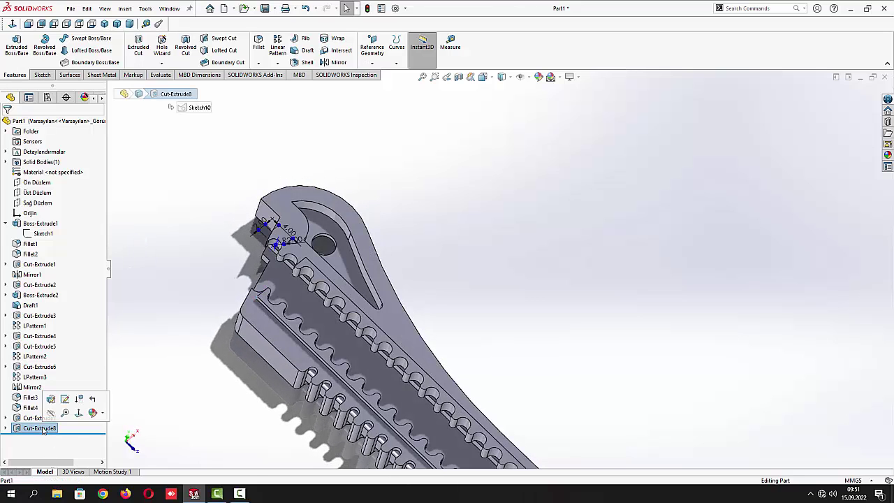
pyautogui.click(140, 359)
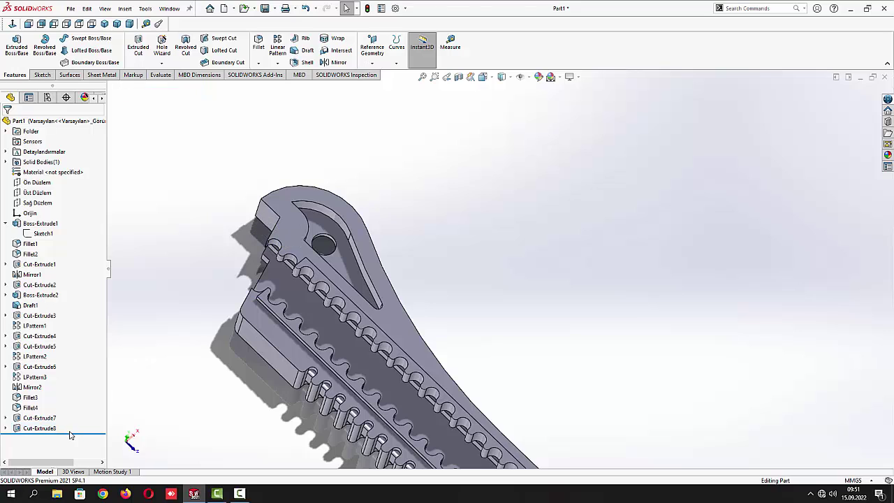
# Compare the rear end with and without the new cut by rolling the feature history back before it and forward again
pyautogui.moveTo(74, 433); pyautogui.dragTo(74, 425)
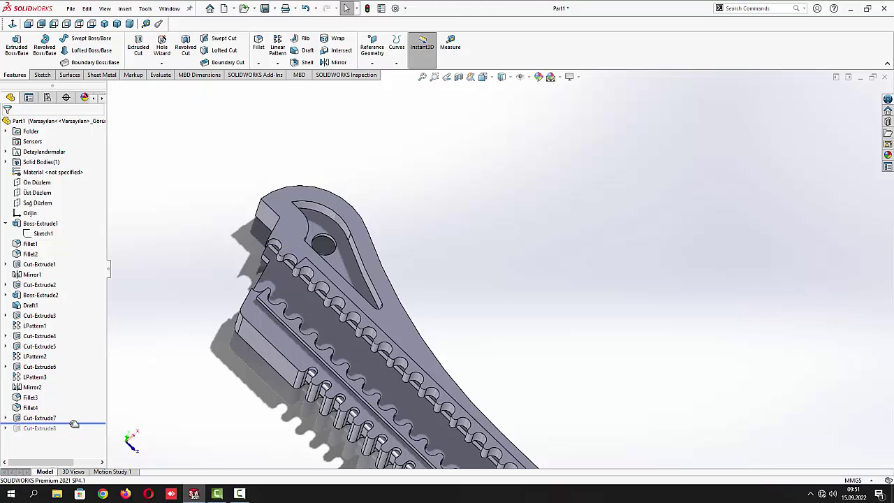
pyautogui.scroll(-5, 230, 307)
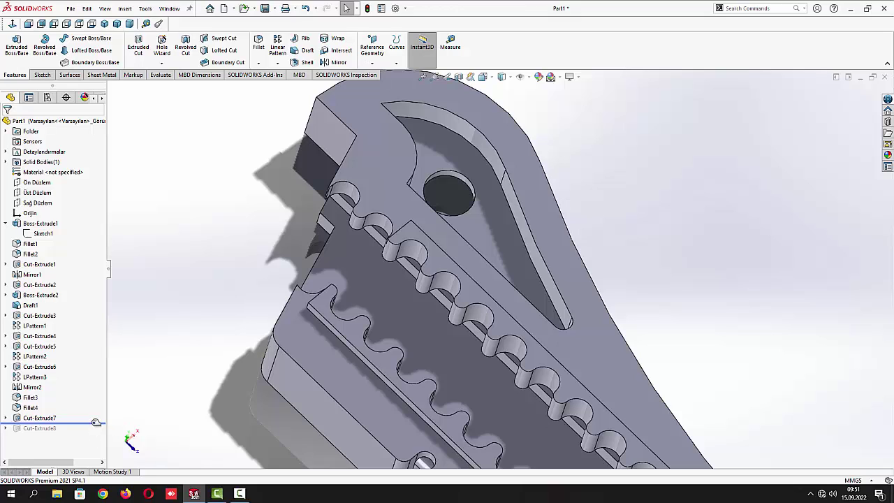
pyautogui.moveTo(92, 423); pyautogui.dragTo(93, 434)
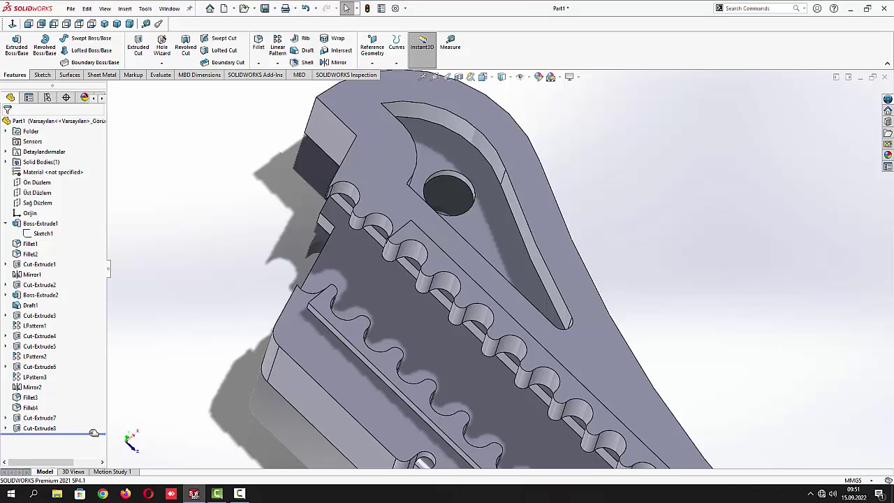
pyautogui.click(56, 429)
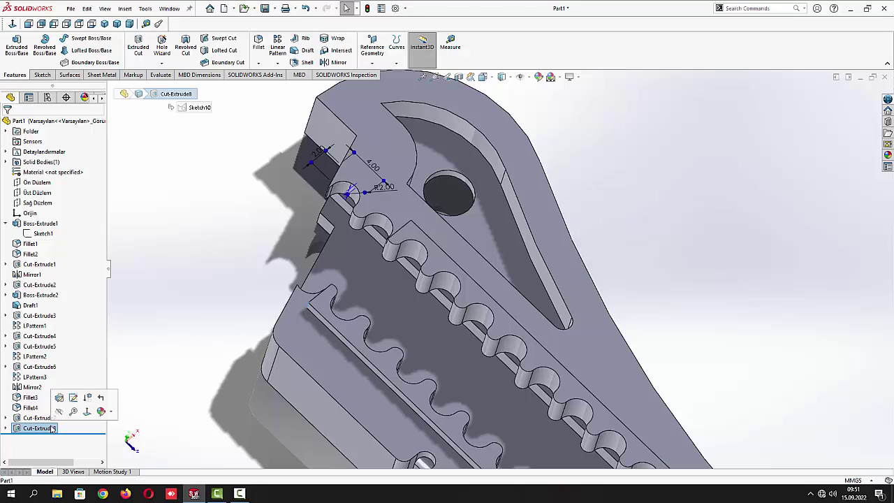
pyautogui.click(181, 358)
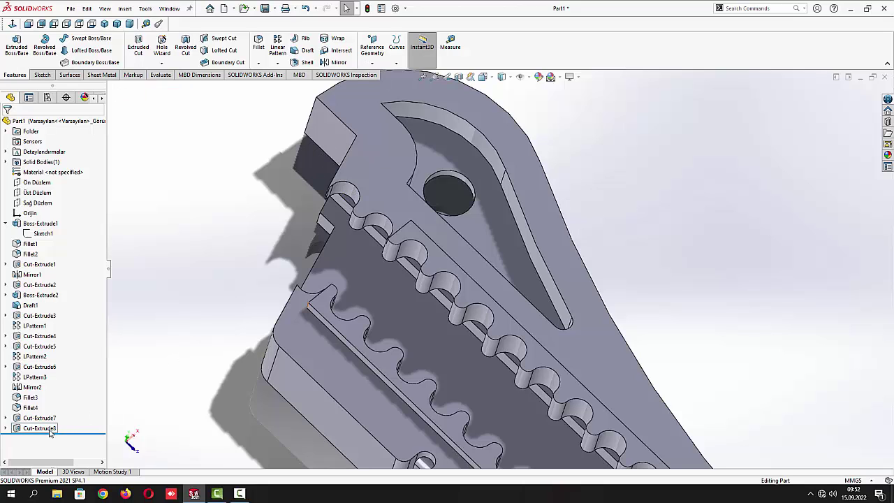
pyautogui.moveTo(87, 426); pyautogui.dragTo(86, 422)
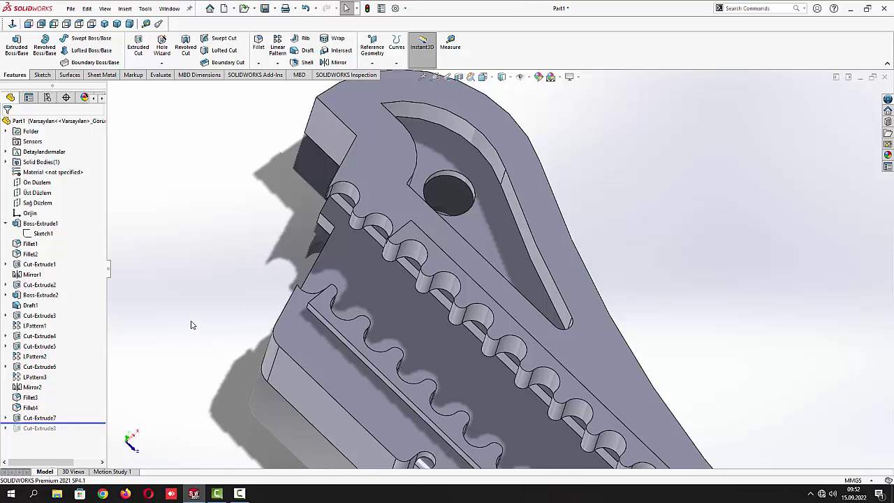
pyautogui.moveTo(190, 325); pyautogui.dragTo(236, 294, button='middle')
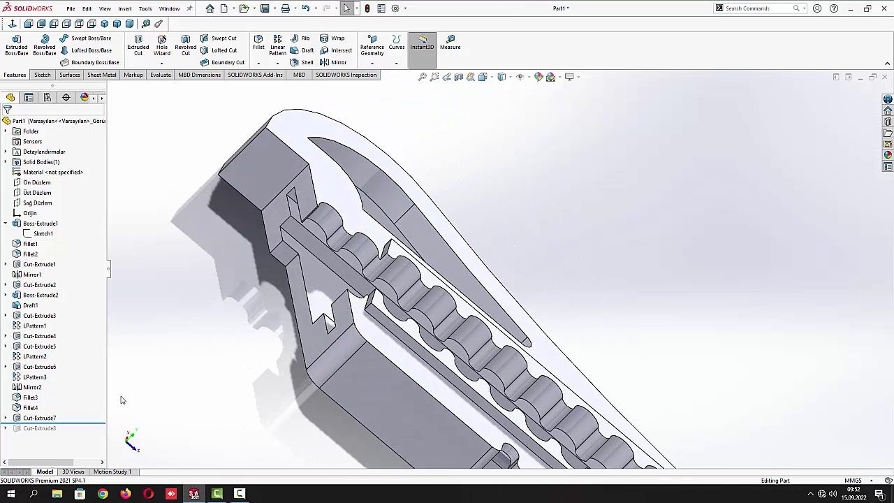
pyautogui.moveTo(75, 422); pyautogui.dragTo(72, 433)
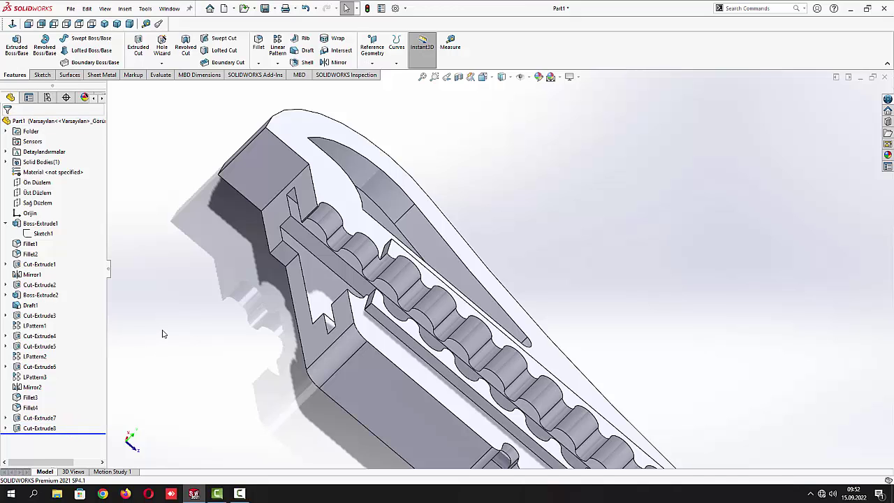
# Edit the newest cut at the slanted rear end and set its depth to 2 mm
pyautogui.click(56, 429)
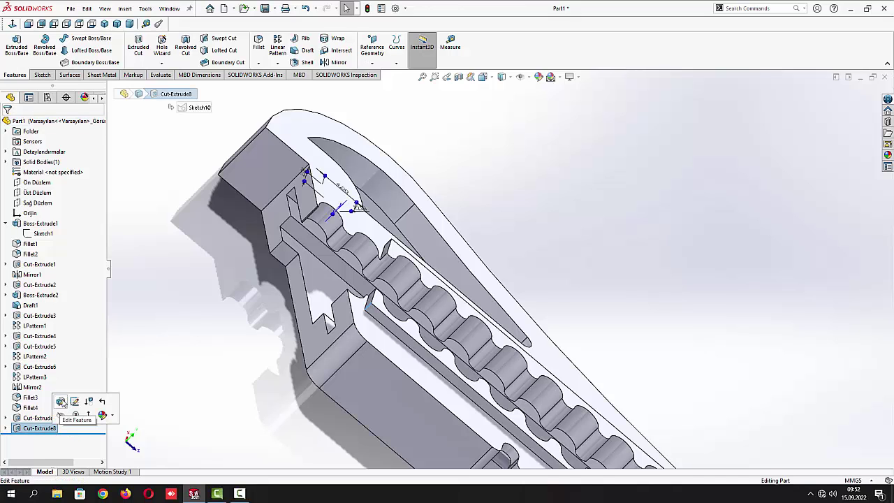
pyautogui.click(70, 398)
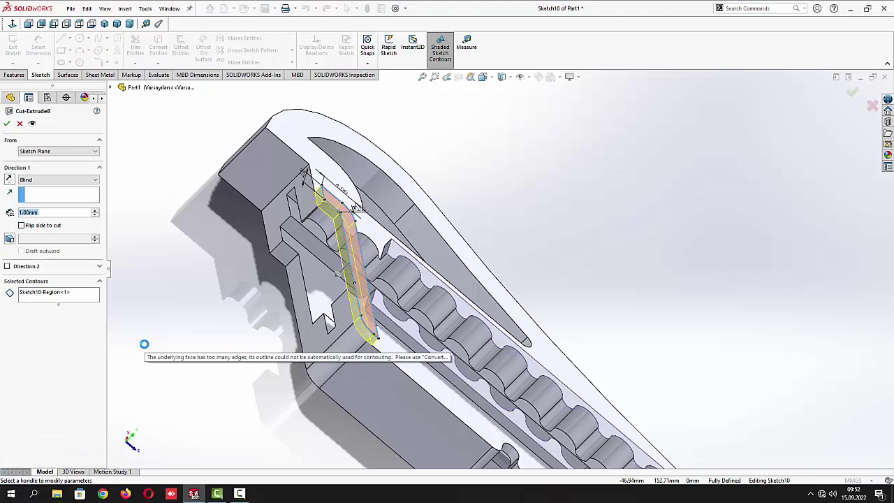
pyautogui.moveTo(144, 344)
pyautogui.mouseDown(button='middle')
pyautogui.moveTo(314, 302)
pyautogui.moveTo(363, 308)
pyautogui.moveTo(252, 349)
pyautogui.moveTo(250, 369)
pyautogui.moveTo(300, 344)
pyautogui.moveTo(236, 321)
pyautogui.moveTo(290, 243)
pyautogui.moveTo(129, 292)
pyautogui.mouseUp(button='middle')
pyautogui.click(55, 211)
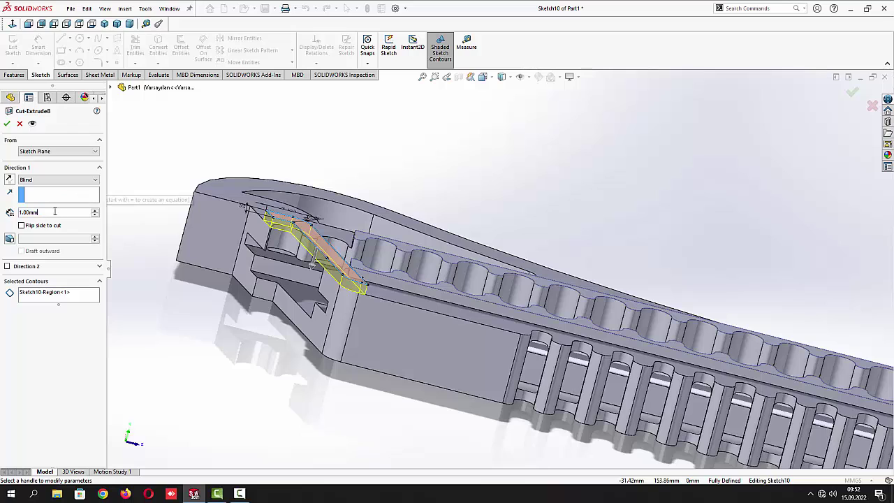
pyautogui.write('2')
pyautogui.press('Return')
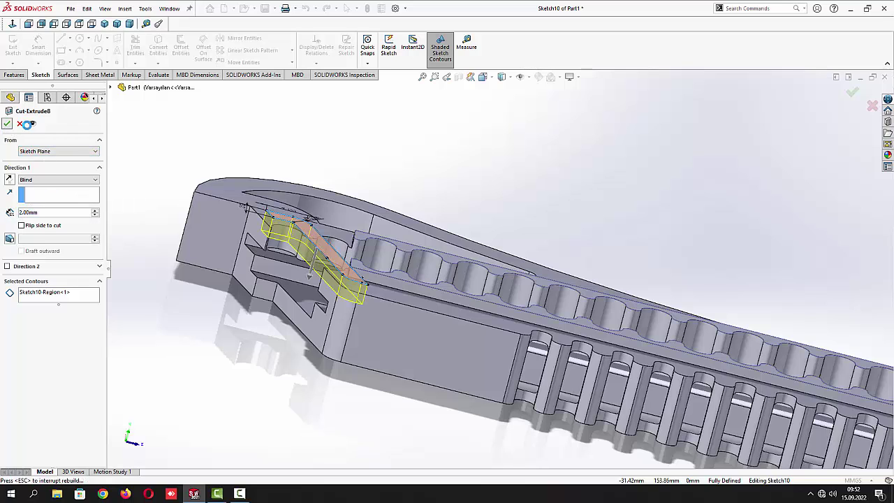
pyautogui.click(7, 123)
# Start a sketch on the rail face and convert the rounded corner, the slanted rear edges and the step's short edge into sketch lines
pyautogui.moveTo(210, 265); pyautogui.dragTo(282, 374, button='middle')
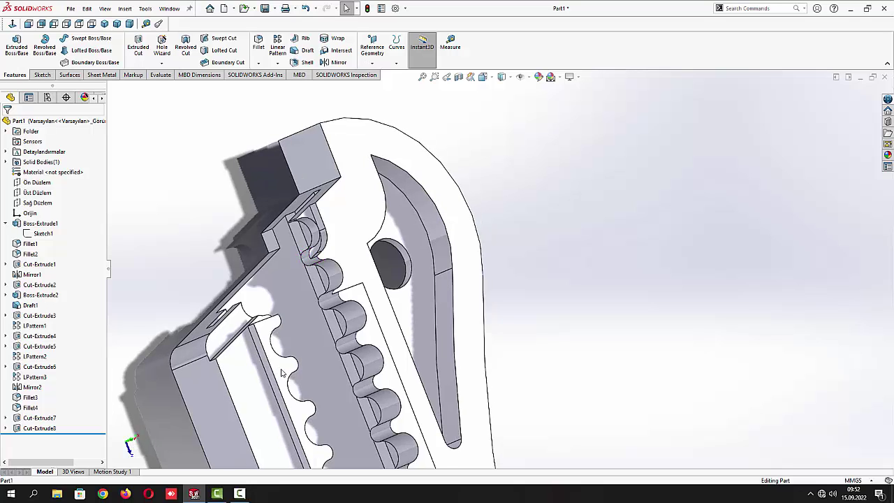
pyautogui.moveTo(283, 335); pyautogui.dragTo(357, 348, button='middle')
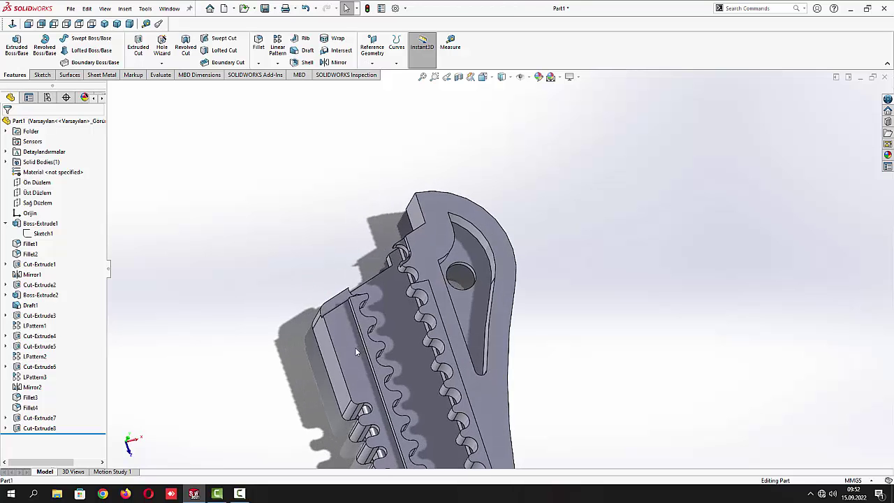
pyautogui.click(357, 351)
pyautogui.click(397, 321)
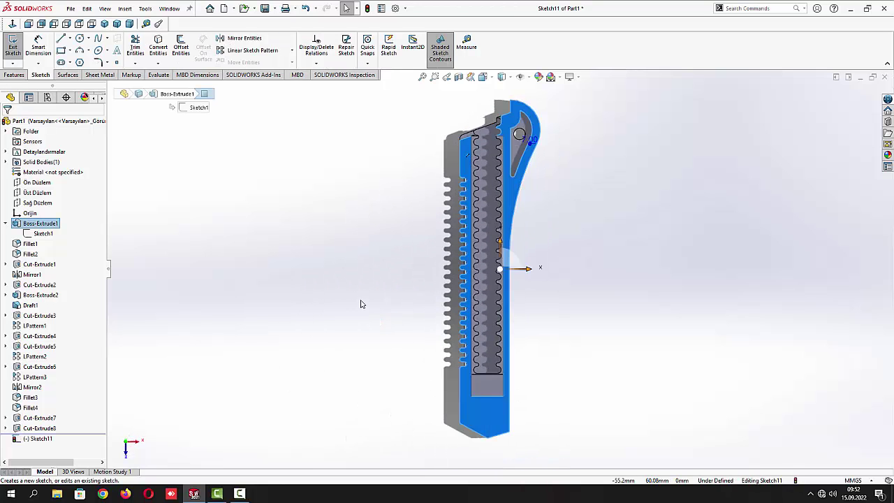
pyautogui.scroll(-6, 457, 185)
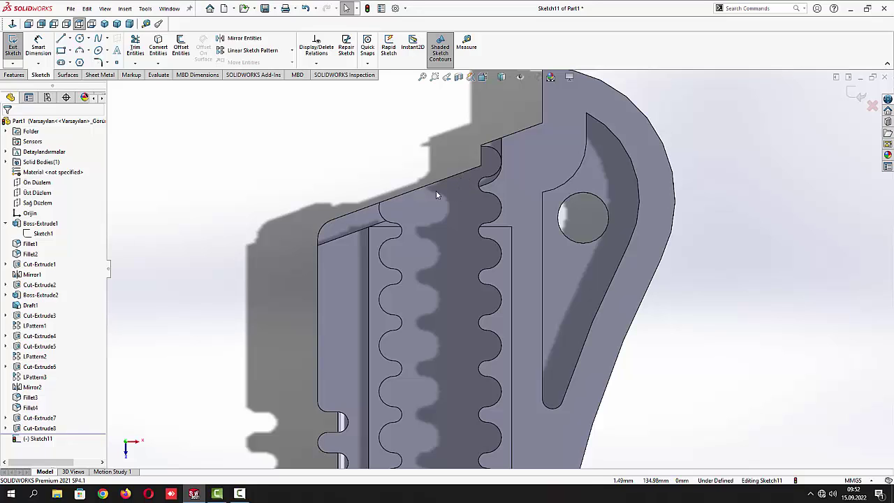
pyautogui.click(158, 46)
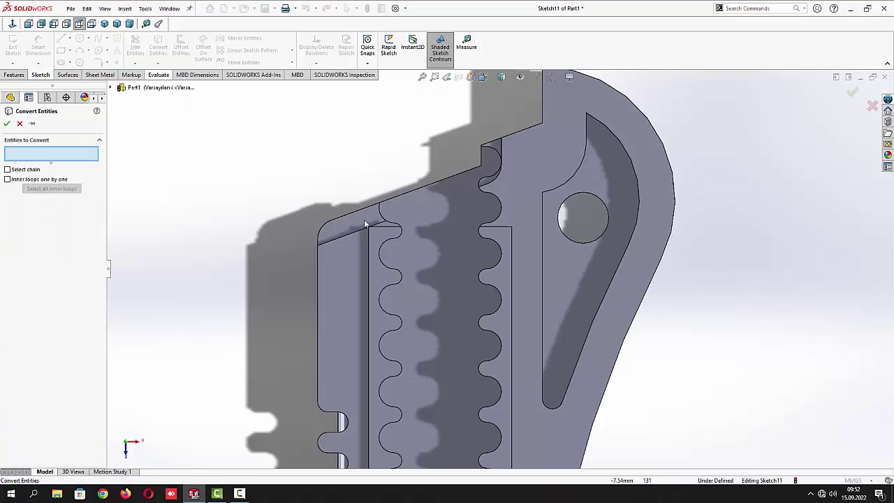
pyautogui.click(323, 230)
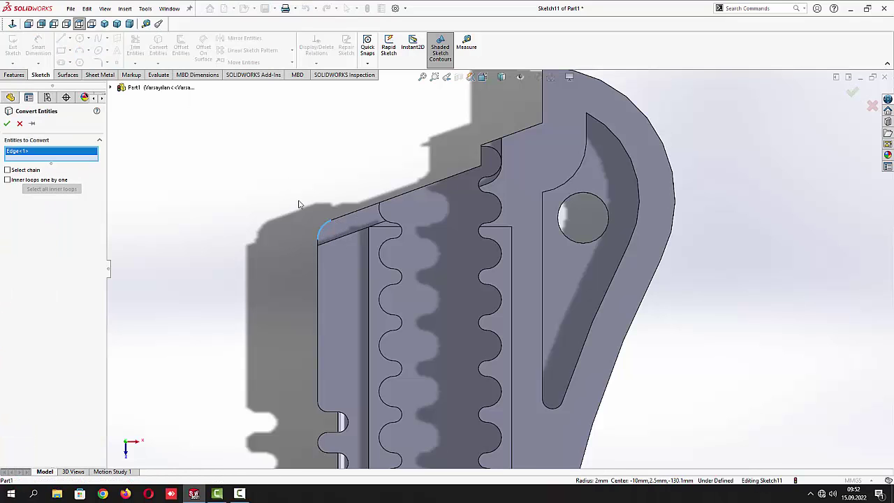
pyautogui.click(352, 216)
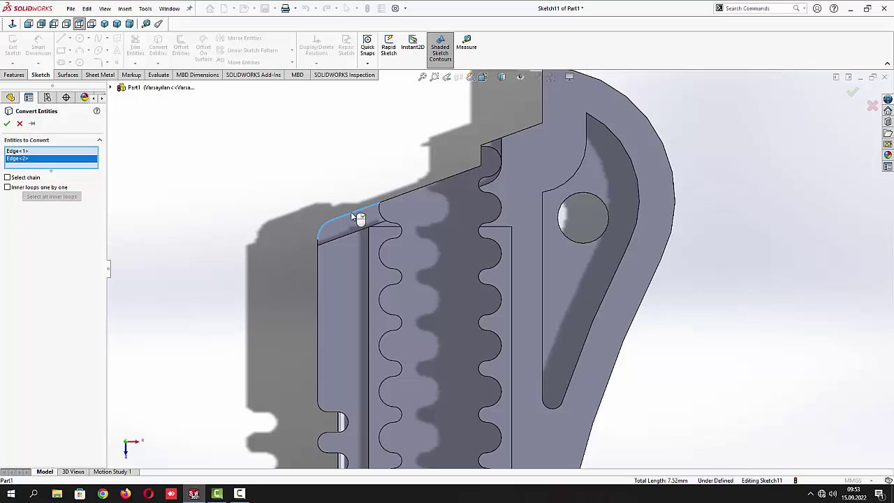
pyautogui.click(391, 202)
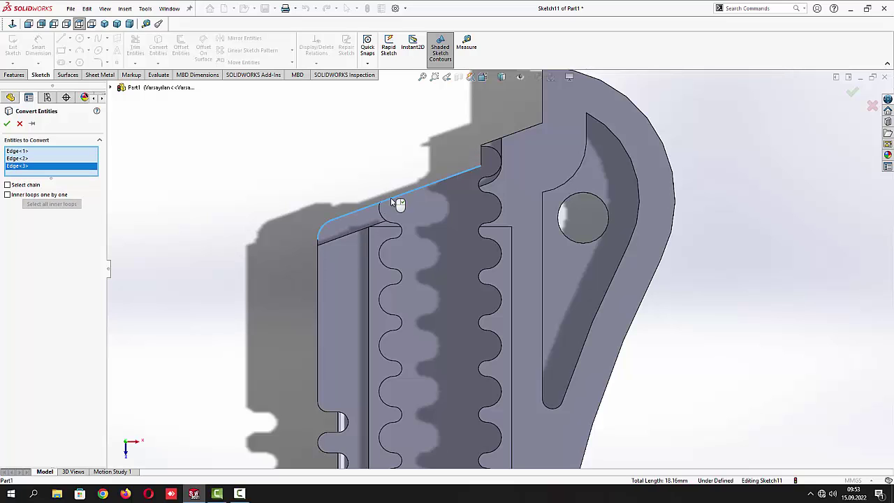
pyautogui.click(481, 157)
pyautogui.click(496, 145)
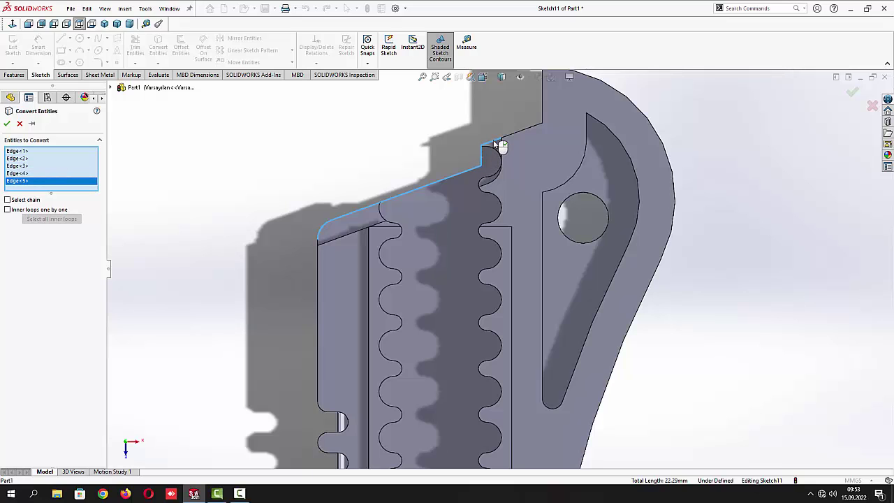
pyautogui.click(7, 123)
pyautogui.click(167, 56)
pyautogui.scroll(-4, 506, 159)
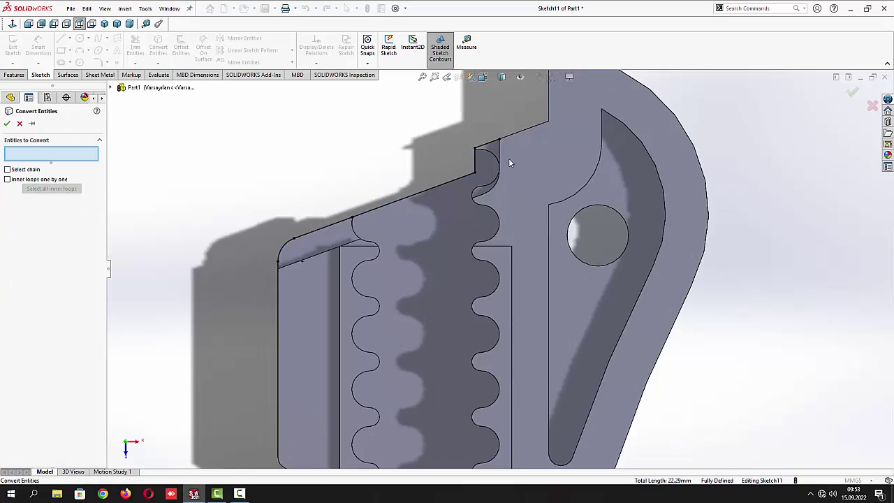
pyautogui.click(496, 167)
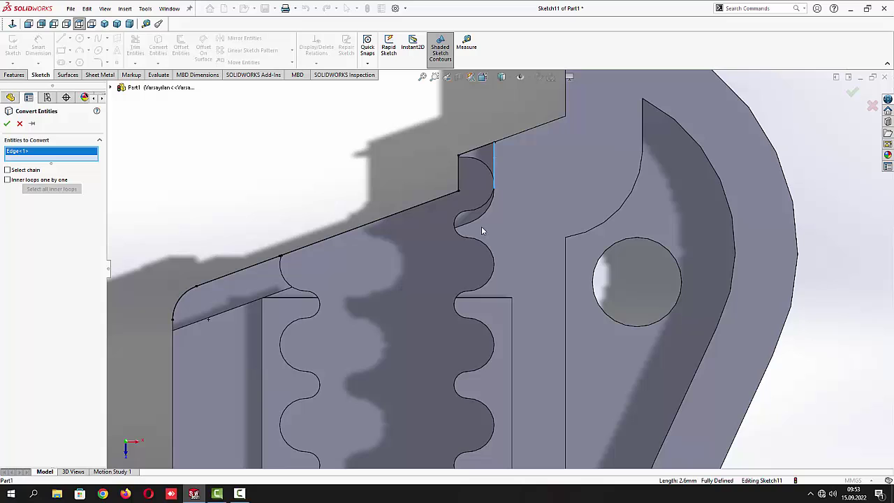
pyautogui.click(21, 125)
# Delete the converted corner arc and the converted rear-edge lines from the sketch
pyautogui.moveTo(145, 196)
pyautogui.mouseDown()
pyautogui.moveTo(204, 263)
pyautogui.moveTo(545, 286)
pyautogui.moveTo(449, 359)
pyautogui.mouseUp()
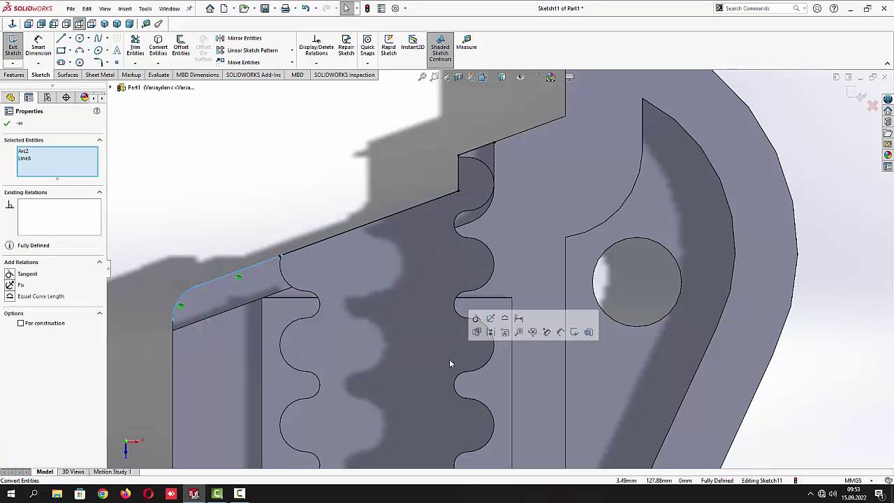
pyautogui.press('Escape')
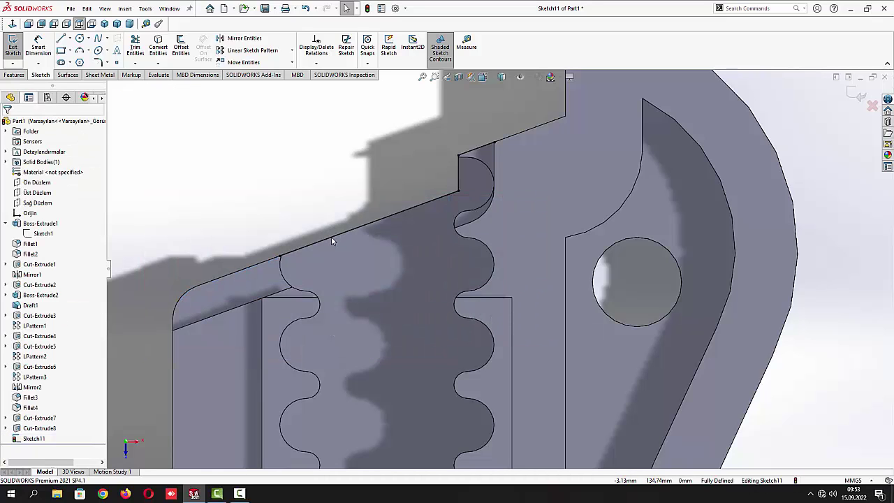
pyautogui.click(457, 178)
pyautogui.press('Delete')
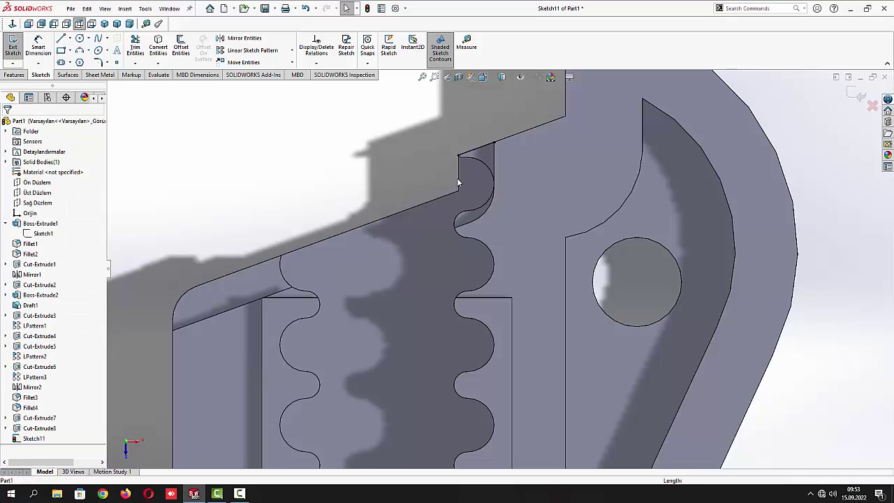
# Convert the lower slanted edge of the rear cut, beside the rounded outer corner, into a sketch line
pyautogui.press('z')
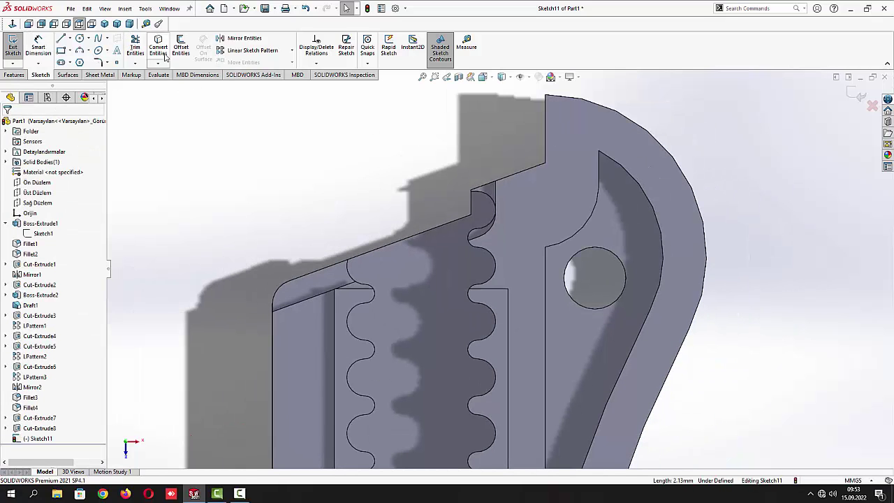
pyautogui.click(165, 56)
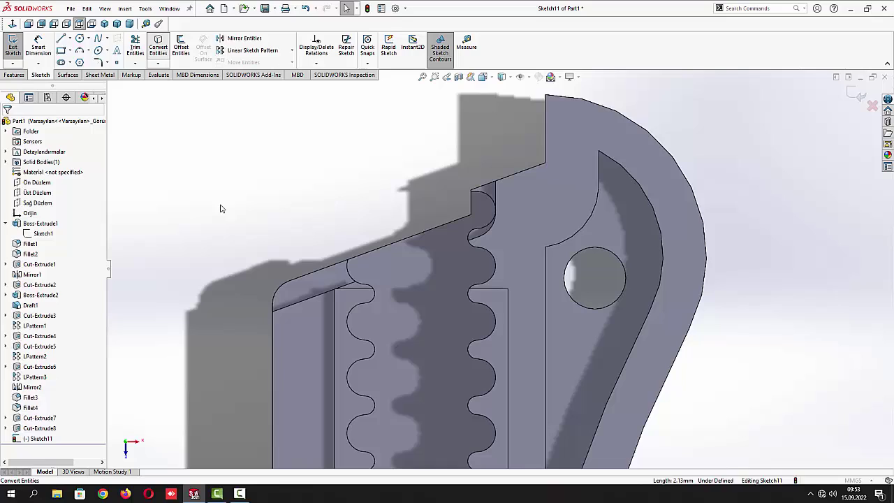
pyautogui.click(286, 308)
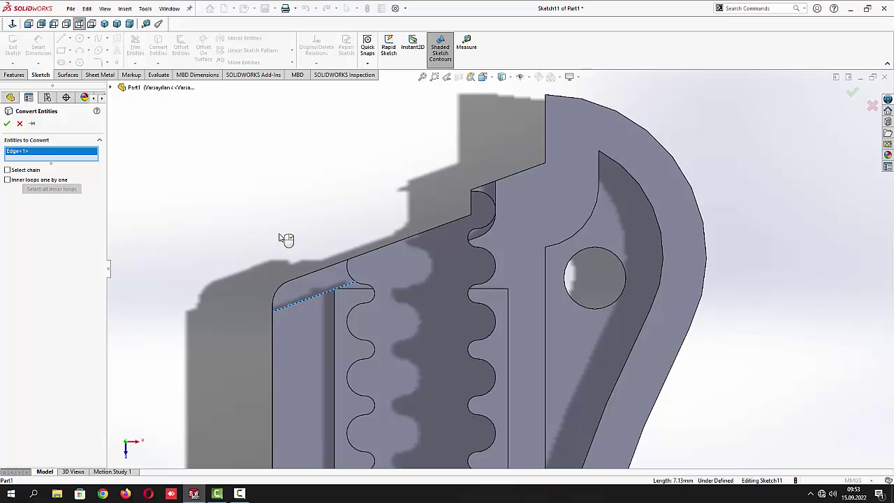
pyautogui.click(6, 124)
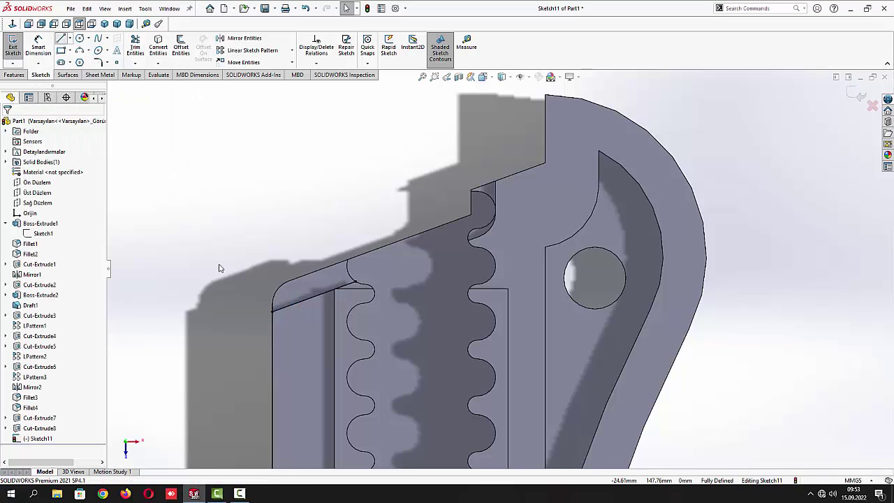
# Draw a vertical line along the body's outer side from the converted line's outer end and set its length to 2.5 mm
pyautogui.click(61, 39)
pyautogui.click(273, 311)
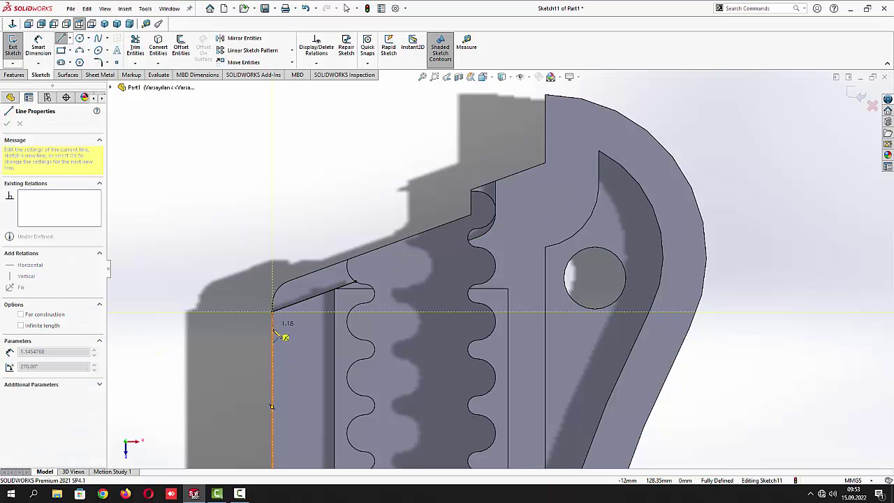
pyautogui.click(272, 342)
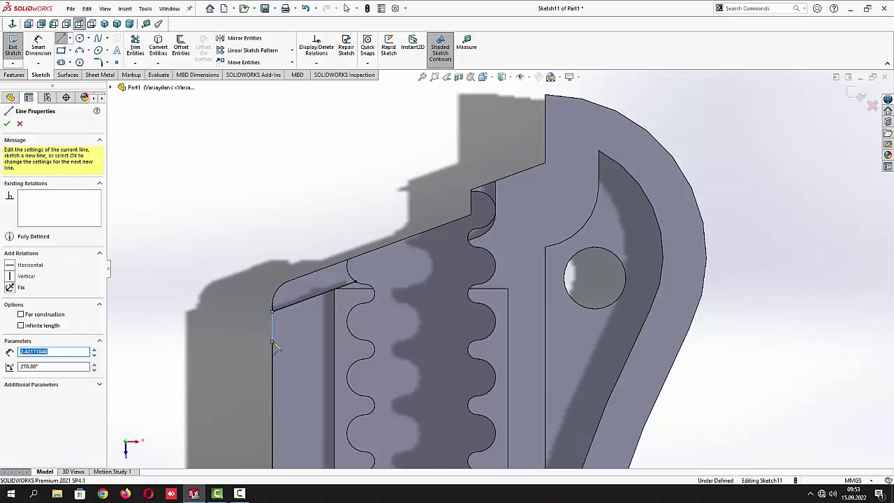
pyautogui.press('Escape')
pyautogui.click(38, 47)
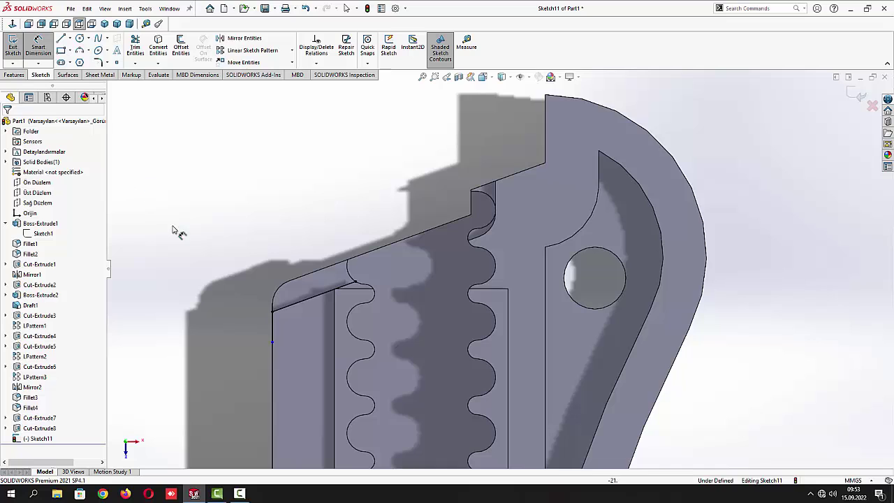
pyautogui.click(272, 328)
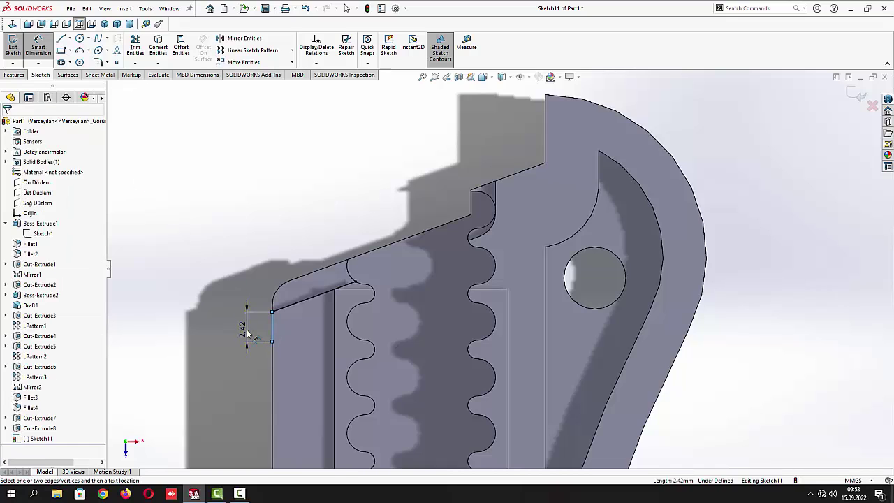
pyautogui.click(243, 327)
pyautogui.write('2.5')
pyautogui.press('Return')
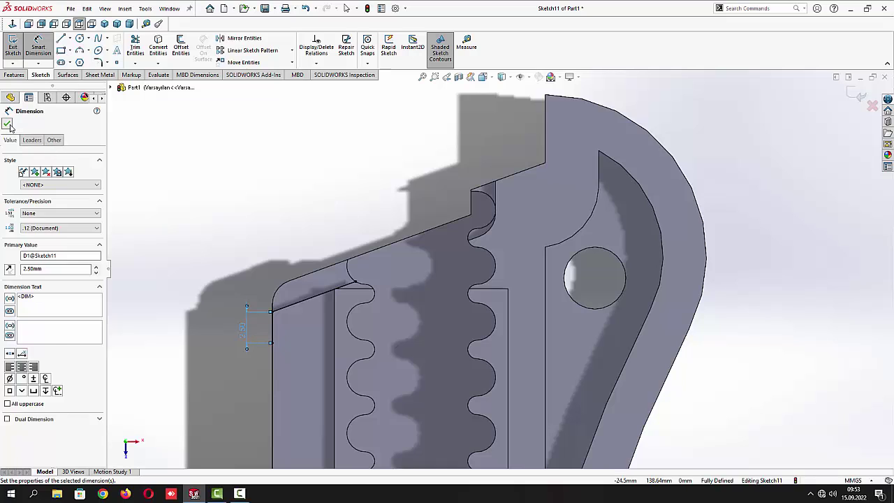
pyautogui.click(7, 125)
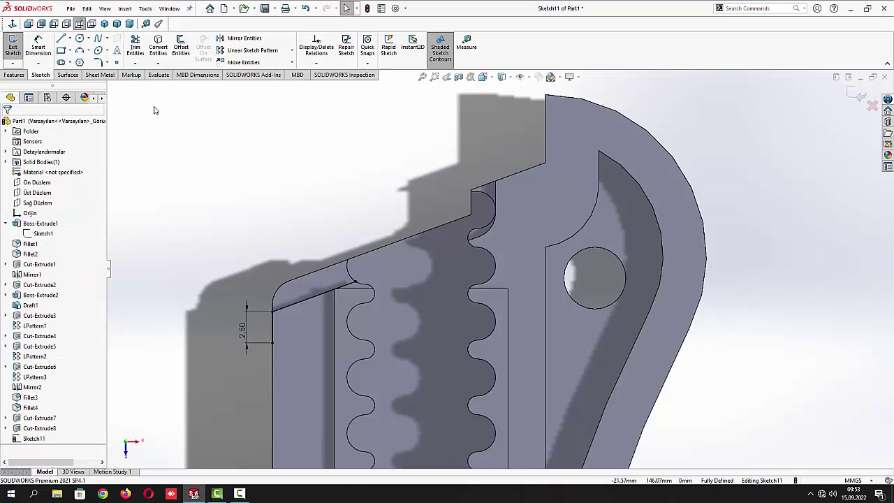
# Draw a line about 9.7 mm long continuing the converted slanted line across the channel to the opposite toothed edge
pyautogui.click(62, 39)
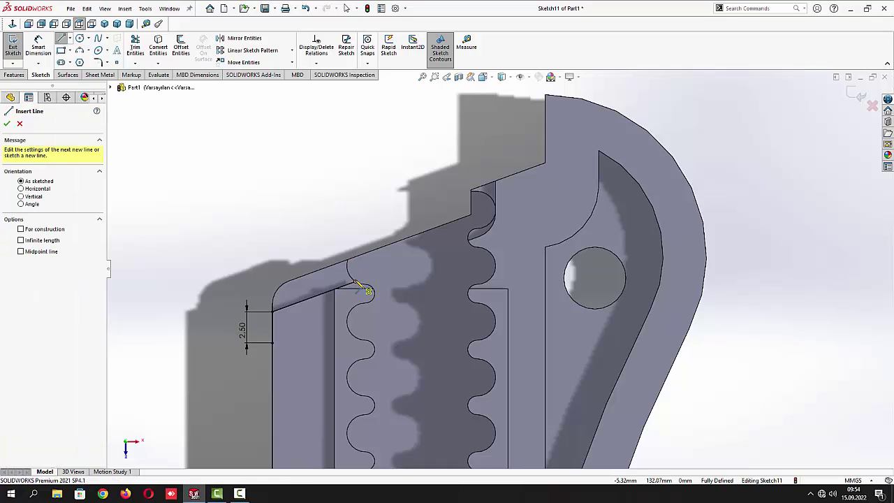
pyautogui.click(355, 283)
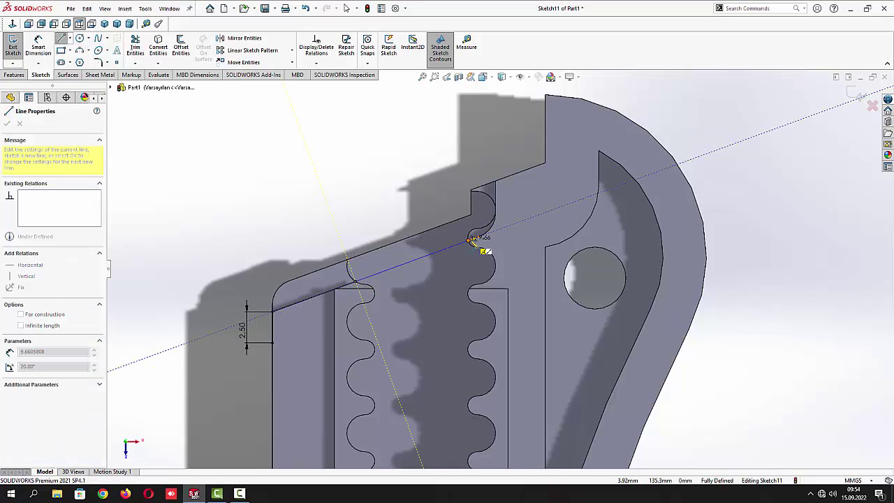
pyautogui.doubleClick(471, 241)
pyautogui.press('Escape')
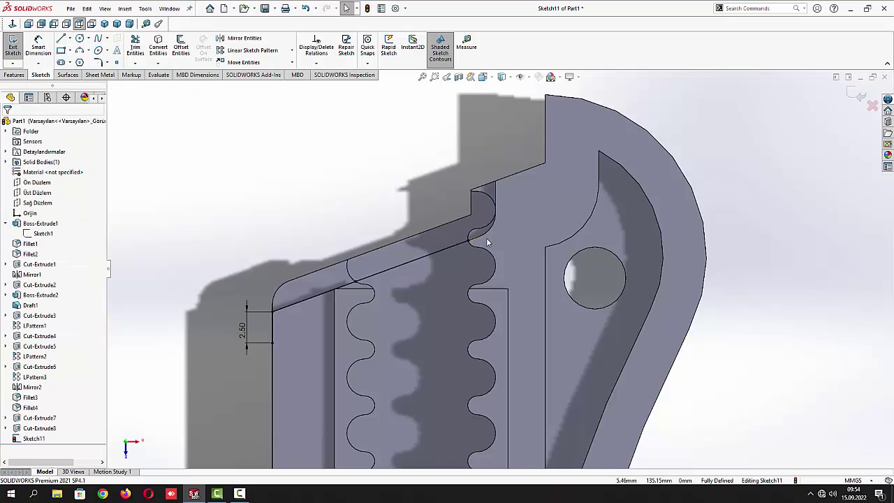
# Convert the short slanted edge and the adjoining arc of the cut on the channel's far side into sketch entities
pyautogui.scroll(-1, 486, 238)
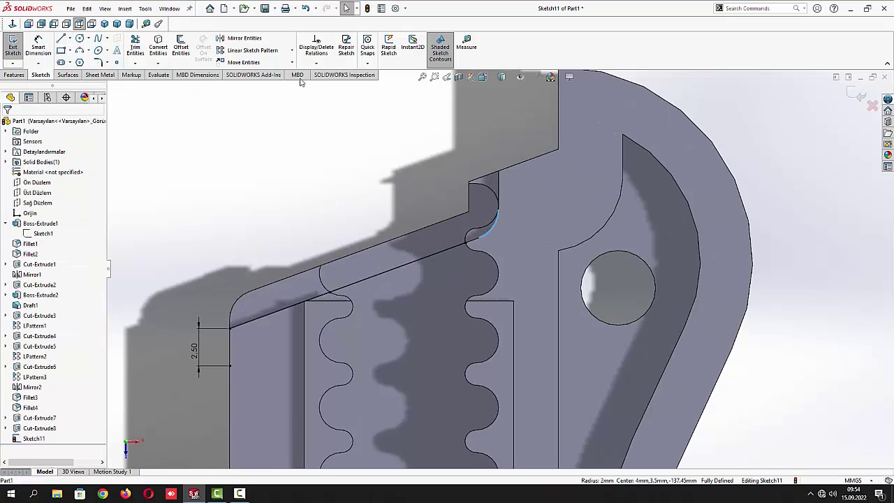
pyautogui.click(158, 46)
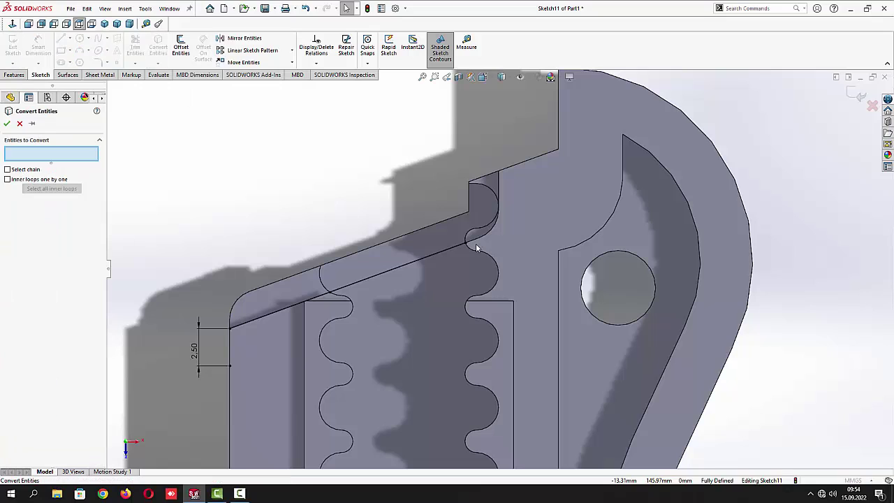
pyautogui.click(478, 238)
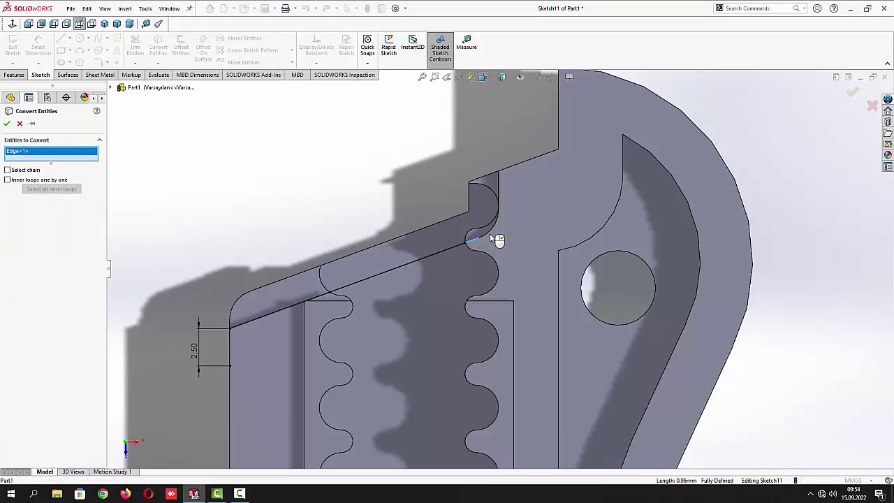
pyautogui.click(496, 235)
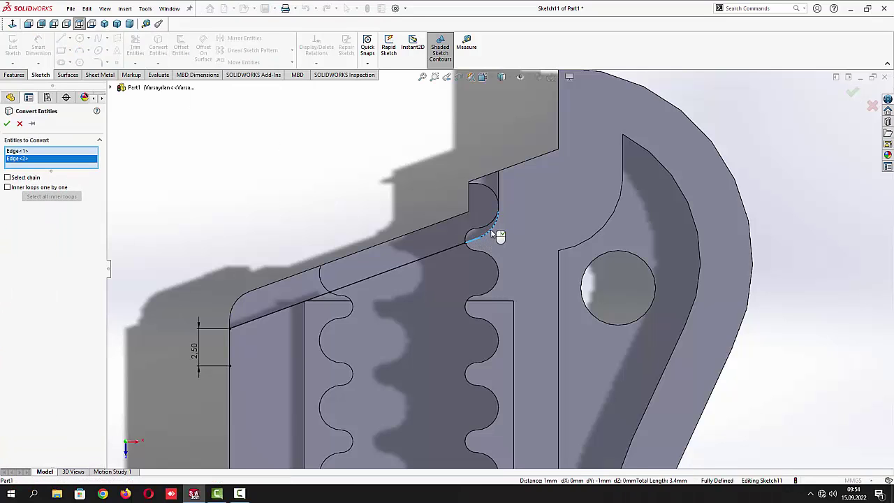
pyautogui.click(7, 123)
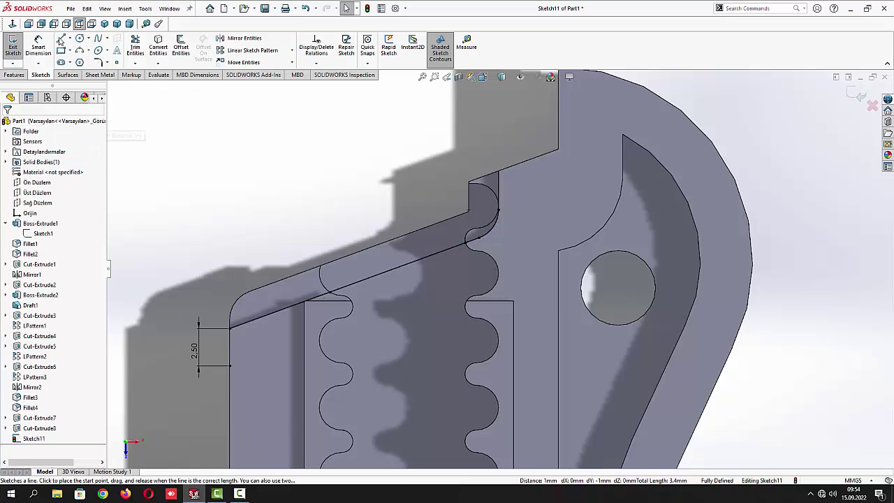
# Draw a vertical line about 3.3 mm long from the converted arc's upper end toward the teeth
pyautogui.press('l')
pyautogui.click(498, 210)
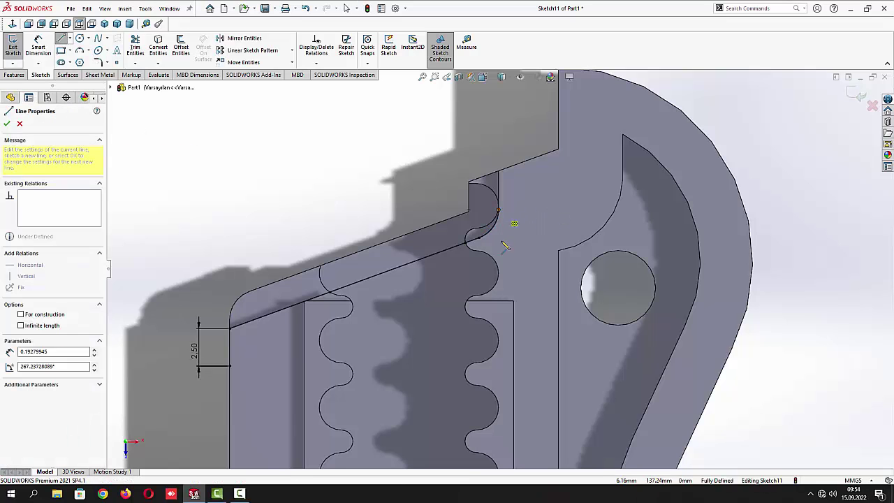
pyautogui.click(500, 260)
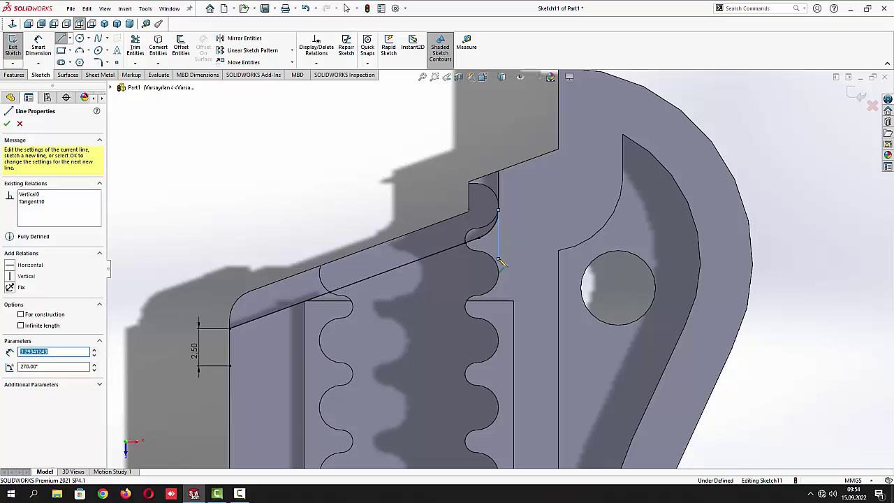
pyautogui.press('Escape')
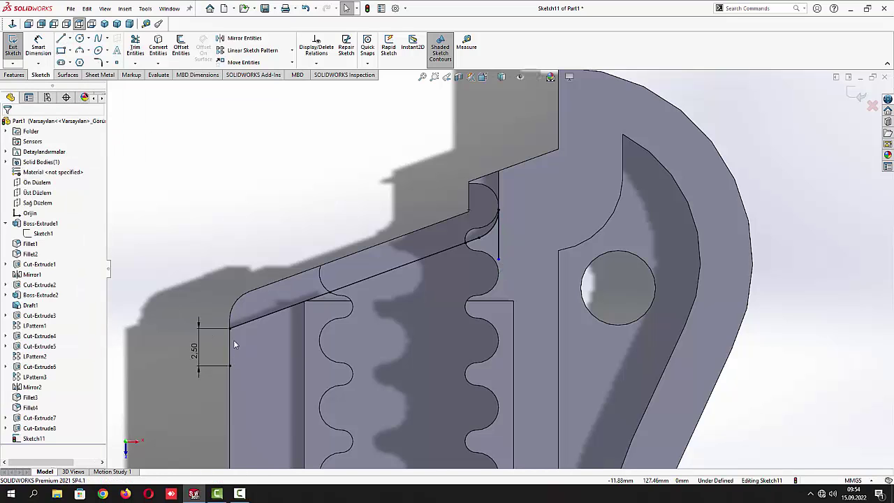
# Draw a slanted line about 21.2 mm long from the 2.5 mm line's free end past the vertical line, and make it parallel to the converted edge
pyautogui.press('l')
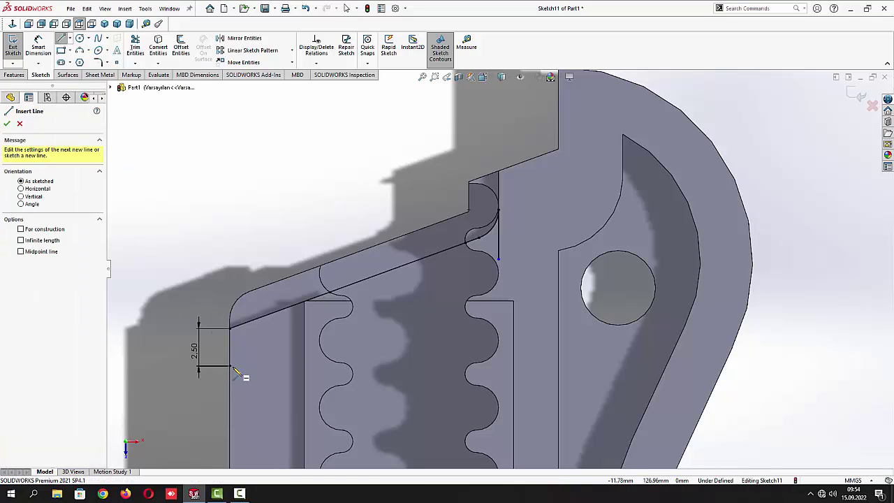
pyautogui.click(230, 365)
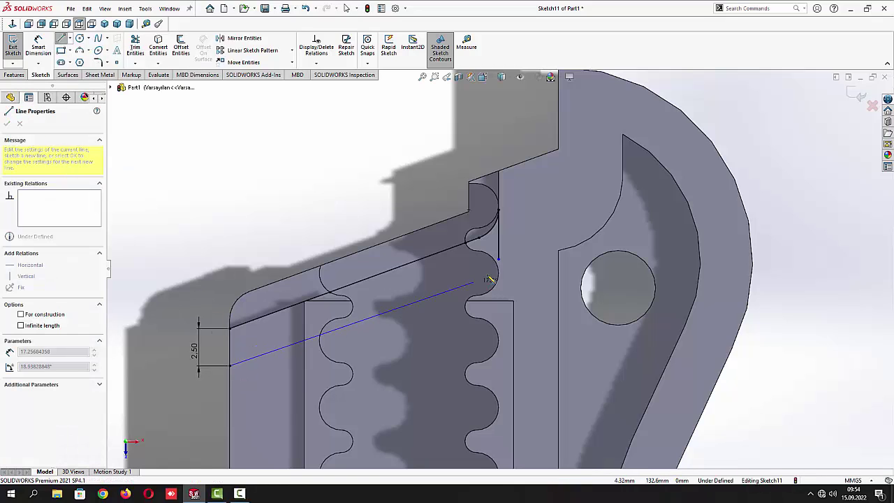
pyautogui.click(527, 252)
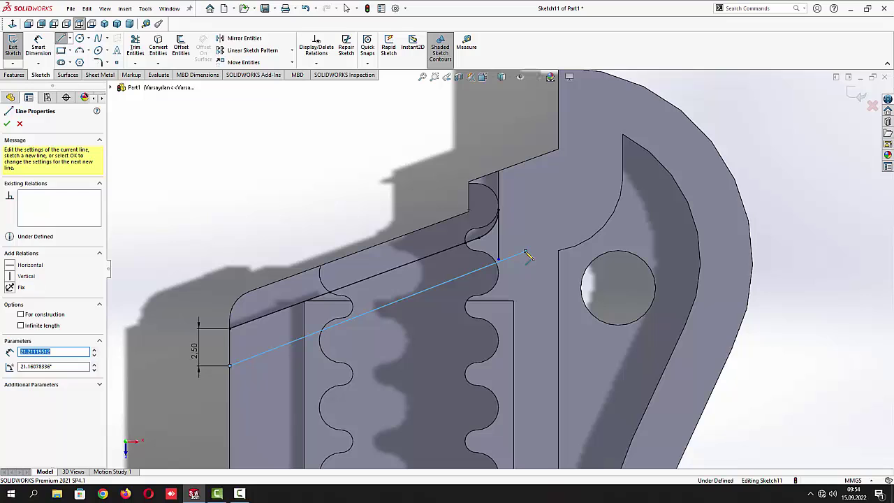
pyautogui.press('Escape')
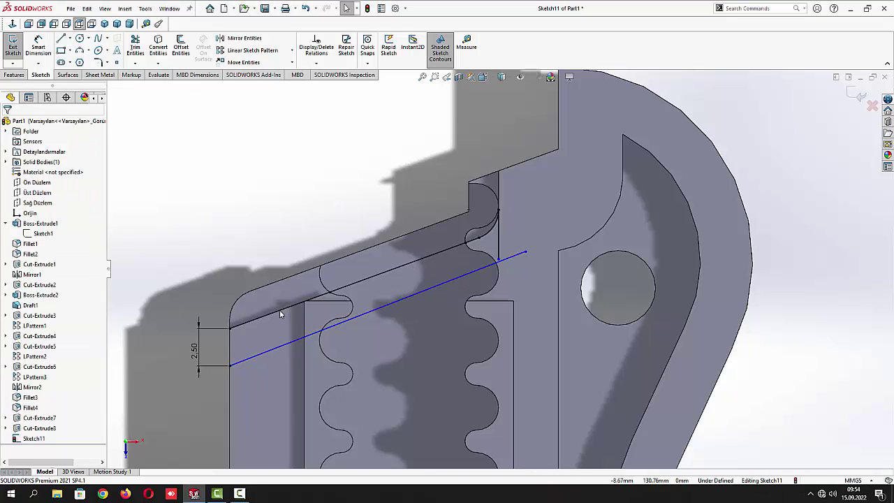
pyautogui.click(279, 309)
pyautogui.keyDown('ctrl'); pyautogui.click(290, 348); pyautogui.keyUp('ctrl')
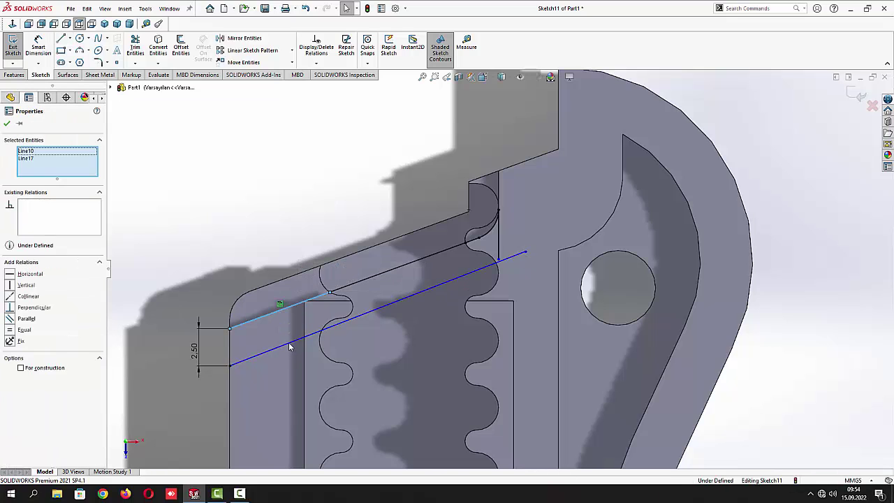
pyautogui.click(372, 302)
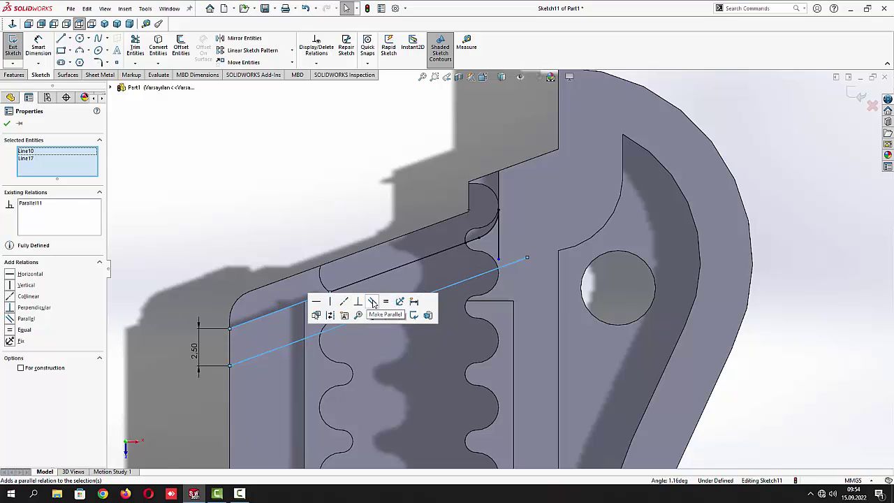
pyautogui.click(7, 124)
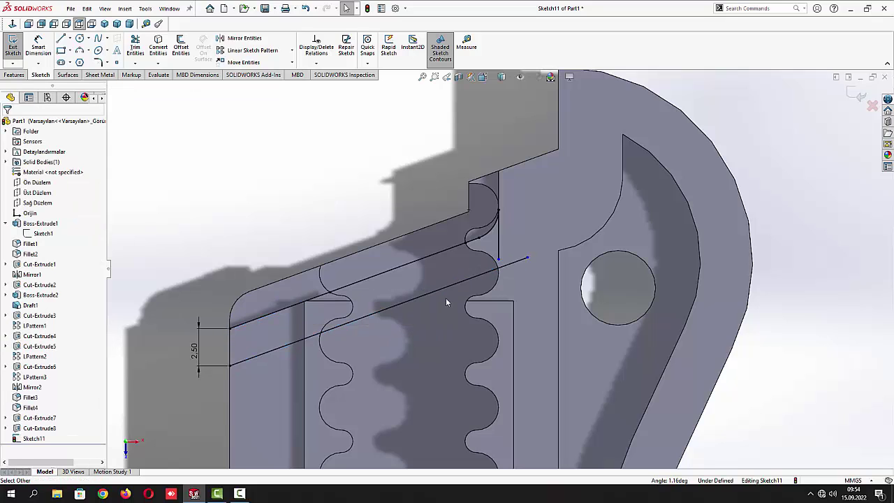
# Attach the vertical line's lower end to the lower slanted line and trim the slanted line's overhang beyond it
pyautogui.moveTo(500, 272)
pyautogui.mouseDown()
pyautogui.moveTo(498, 281)
pyautogui.moveTo(498, 268)
pyautogui.mouseUp()
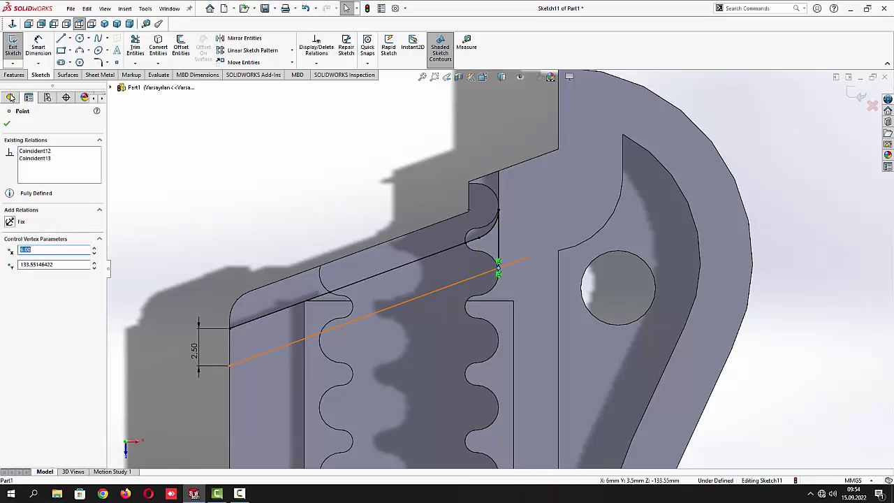
pyautogui.click(7, 123)
pyautogui.click(136, 48)
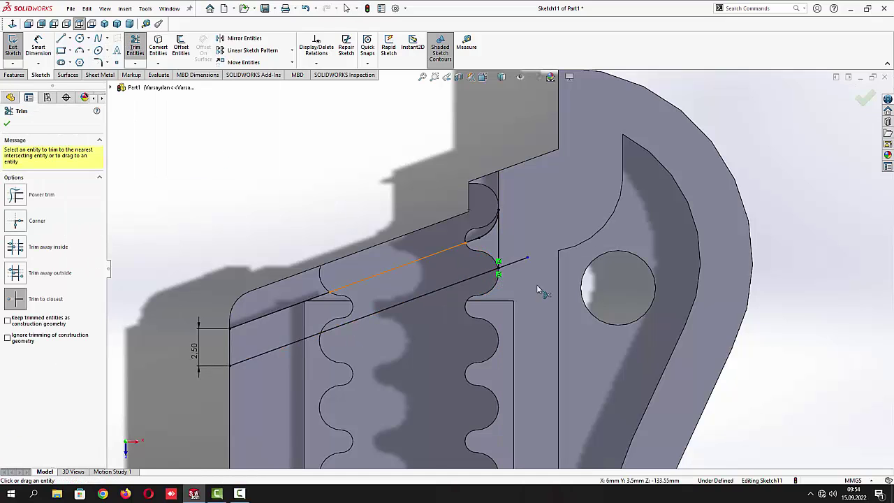
pyautogui.click(524, 260)
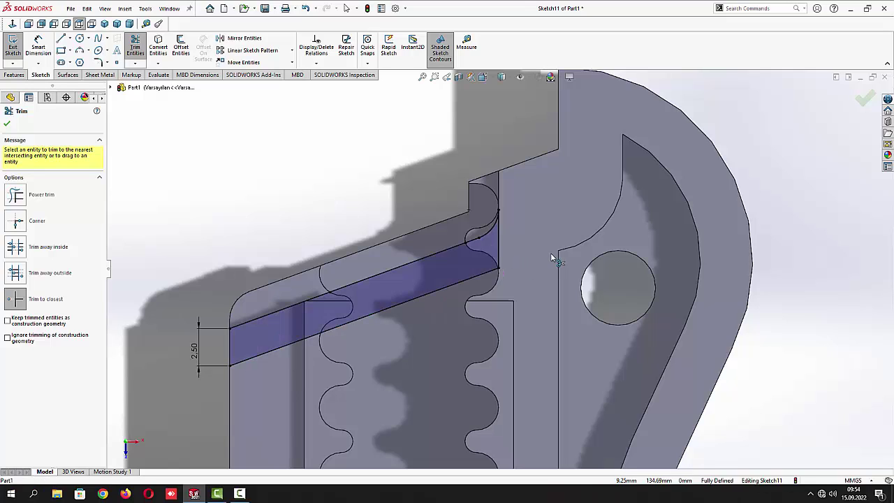
pyautogui.click(6, 124)
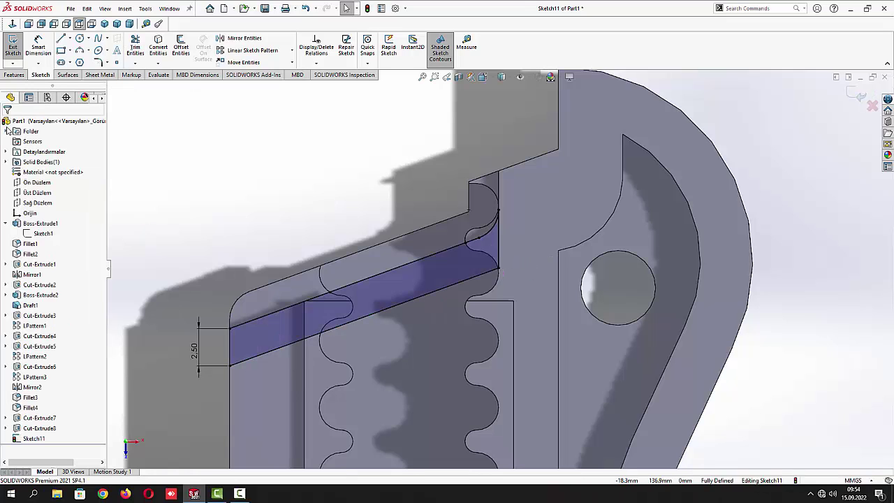
# Finish the sketch and cut-extrude the slanted band profile blind to a depth of 1.25 mm
pyautogui.click(15, 62)
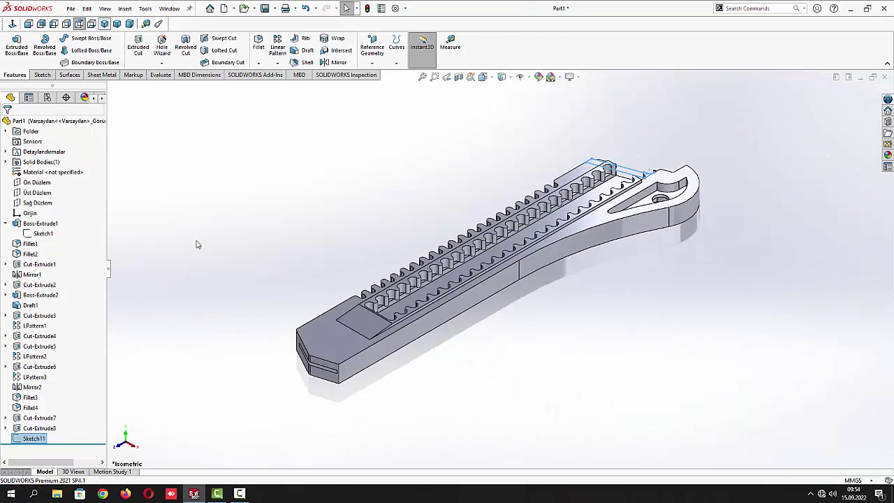
pyautogui.moveTo(196, 244); pyautogui.dragTo(329, 290, button='middle')
pyautogui.scroll(-5, 329, 290)
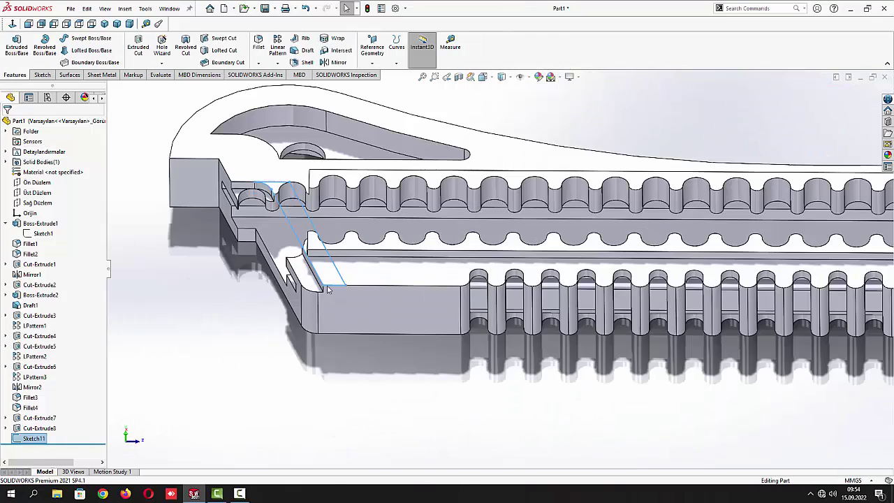
pyautogui.scroll(-3, 328, 290)
pyautogui.click(138, 45)
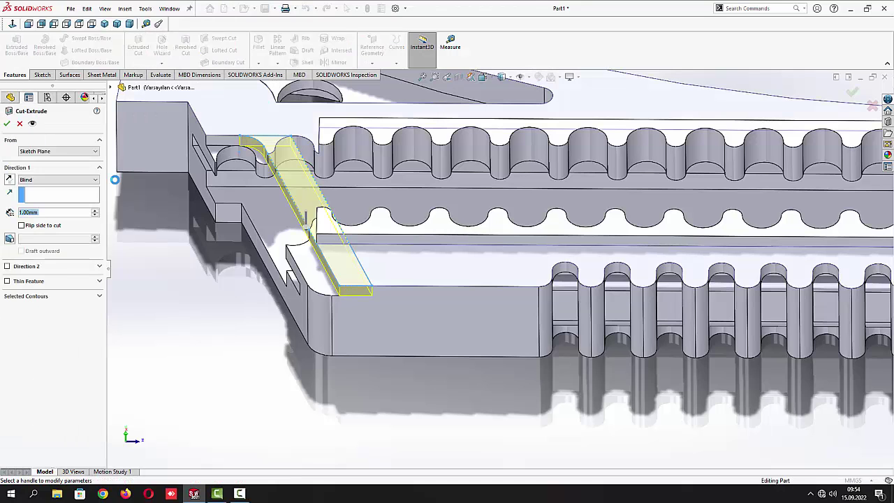
pyautogui.scroll(3, 56, 211)
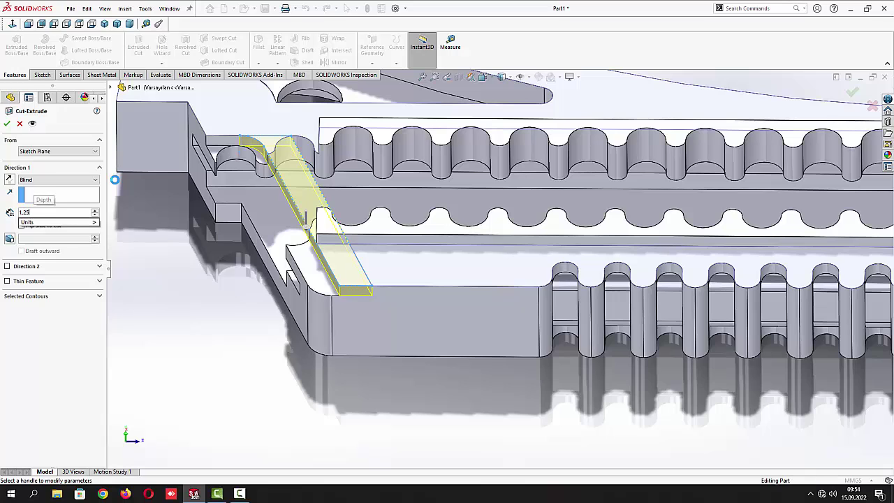
pyautogui.click(7, 124)
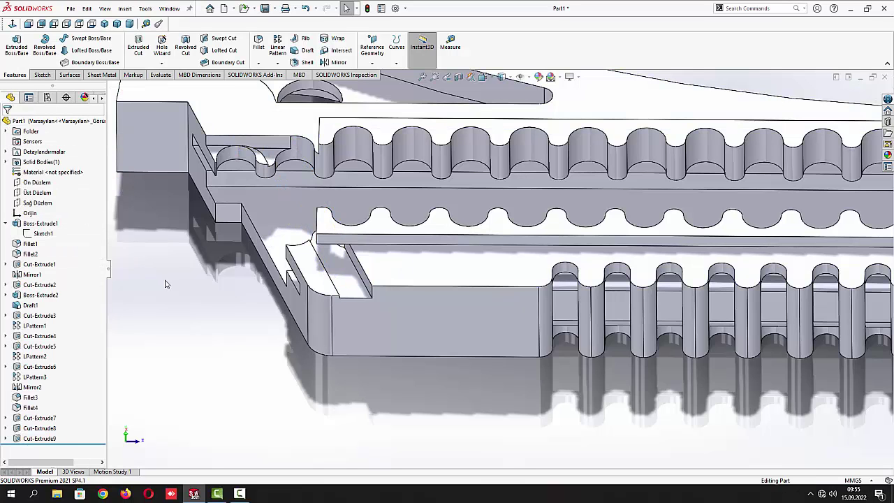
# Edit the slanted band's cut, keeping Direction 1 blind and adding a Direction 2 set to Through All
pyautogui.moveTo(208, 306); pyautogui.dragTo(273, 294, button='middle')
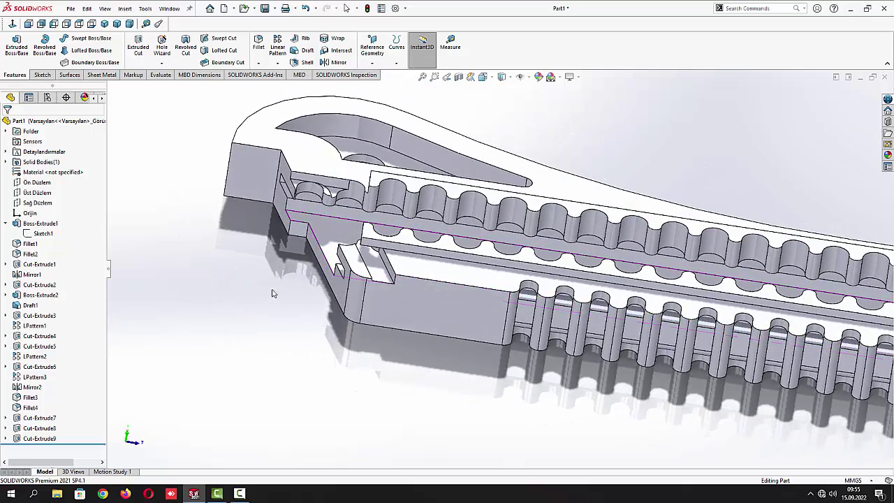
pyautogui.click(52, 438)
pyautogui.click(50, 409)
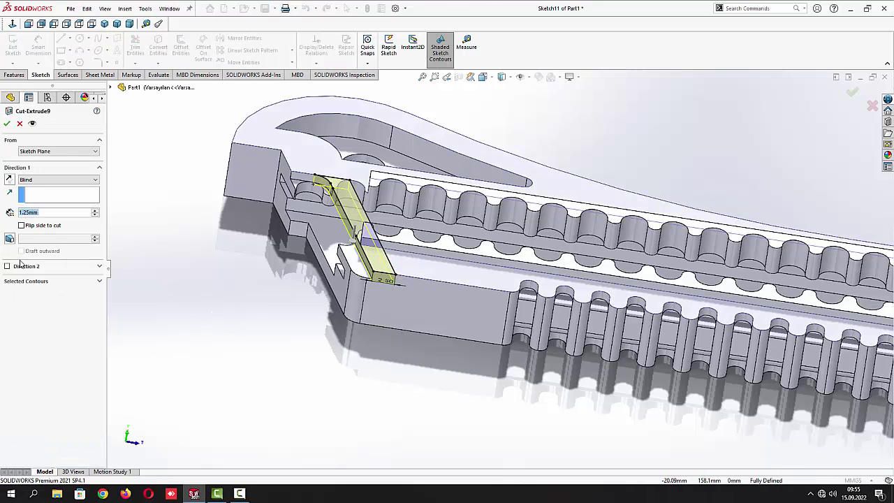
pyautogui.click(46, 182)
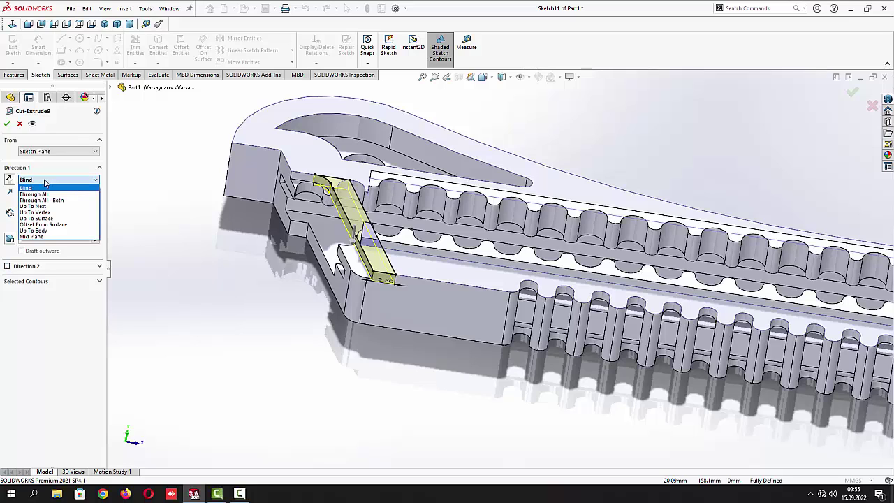
pyautogui.click(43, 188)
pyautogui.click(7, 267)
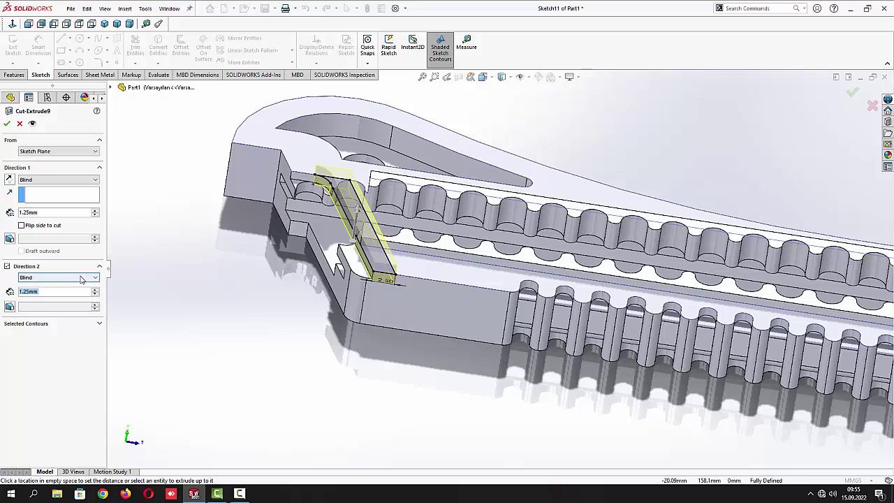
pyautogui.click(42, 278)
pyautogui.click(39, 294)
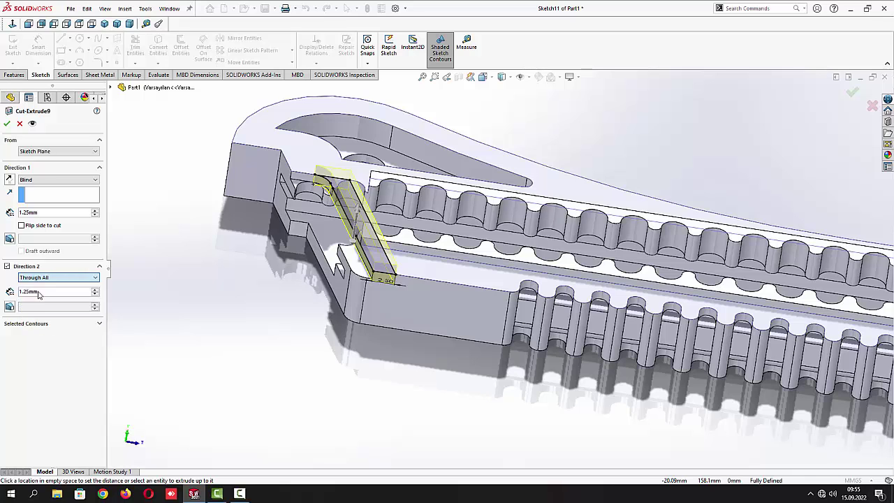
pyautogui.click(7, 123)
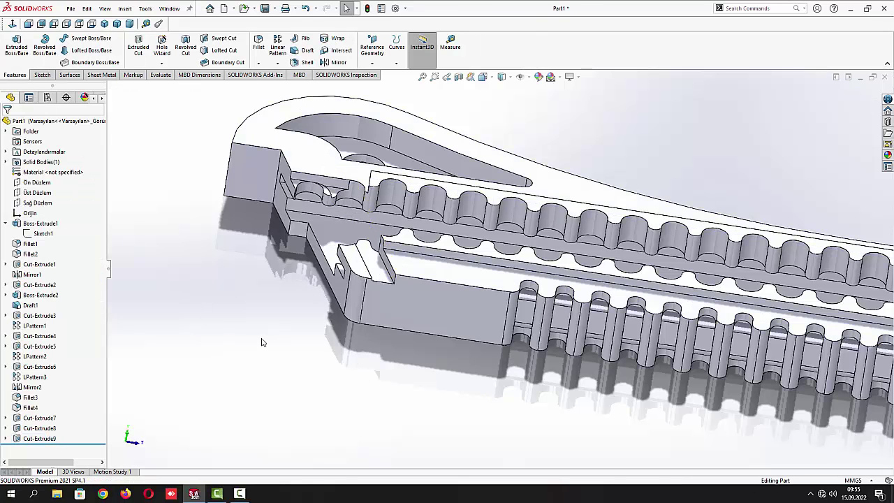
# Mirror Cut-Extrude8 and Cut-Extrude9 at the rear end about the Üst Düzlem plane
pyautogui.moveTo(262, 343); pyautogui.dragTo(300, 358, button='middle')
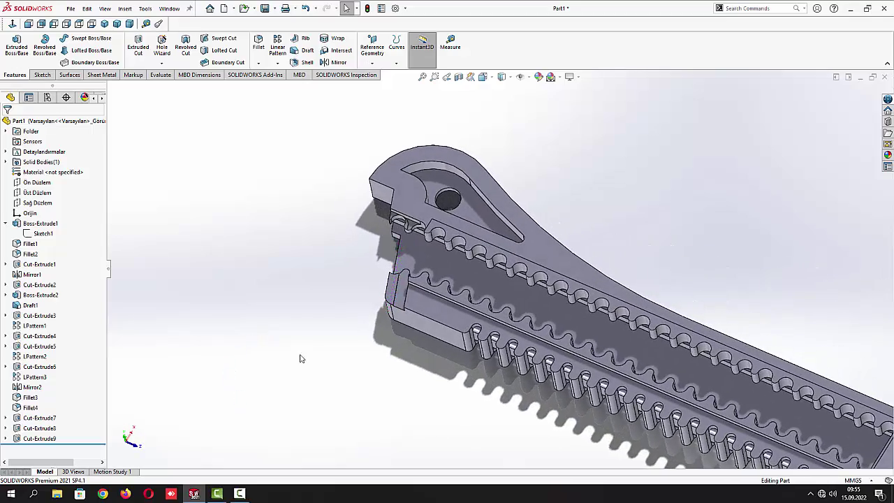
pyautogui.scroll(-5, 419, 246)
pyautogui.moveTo(375, 271); pyautogui.dragTo(308, 273, button='middle')
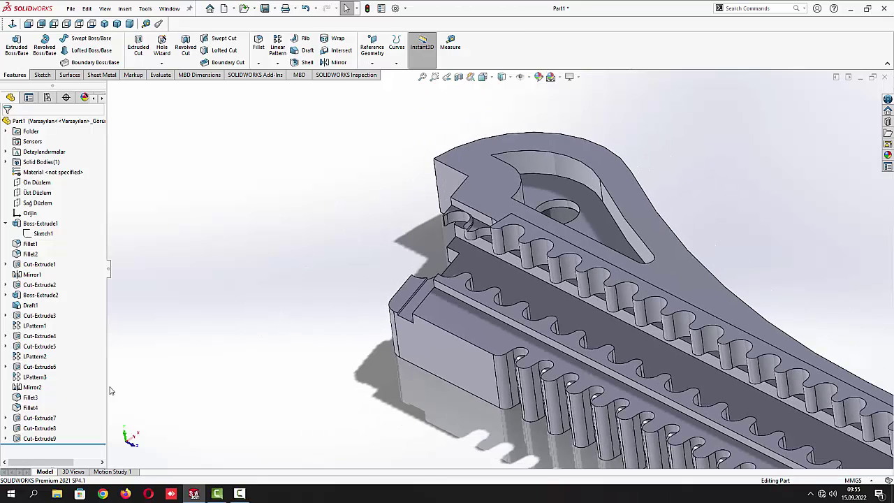
pyautogui.click(40, 428)
pyautogui.keyDown('ctrl'); pyautogui.click(38, 438); pyautogui.keyUp('ctrl')
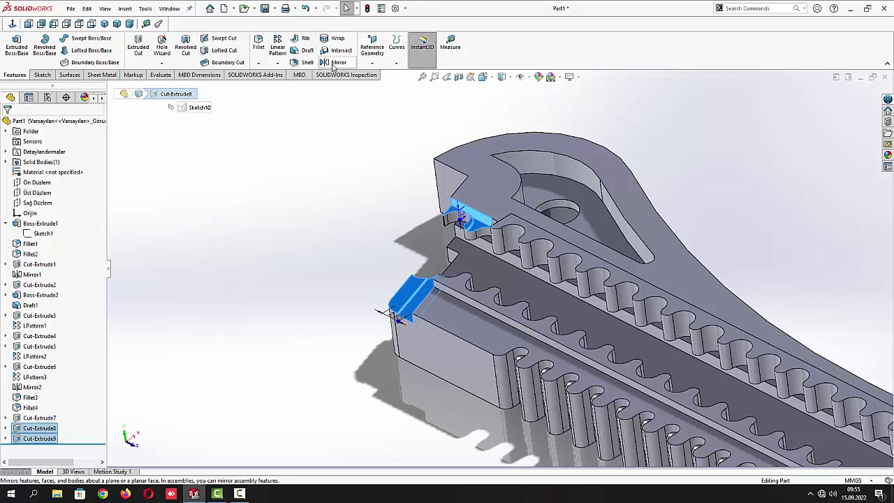
pyautogui.click(338, 62)
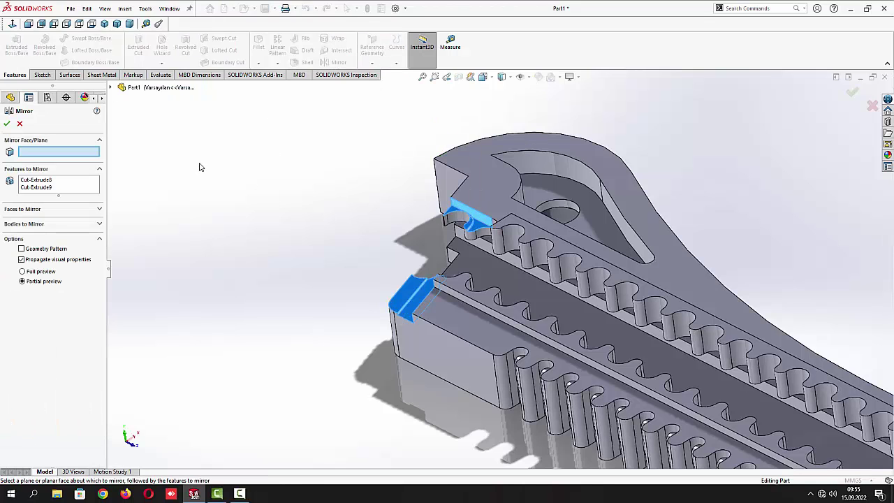
pyautogui.click(111, 88)
pyautogui.click(150, 159)
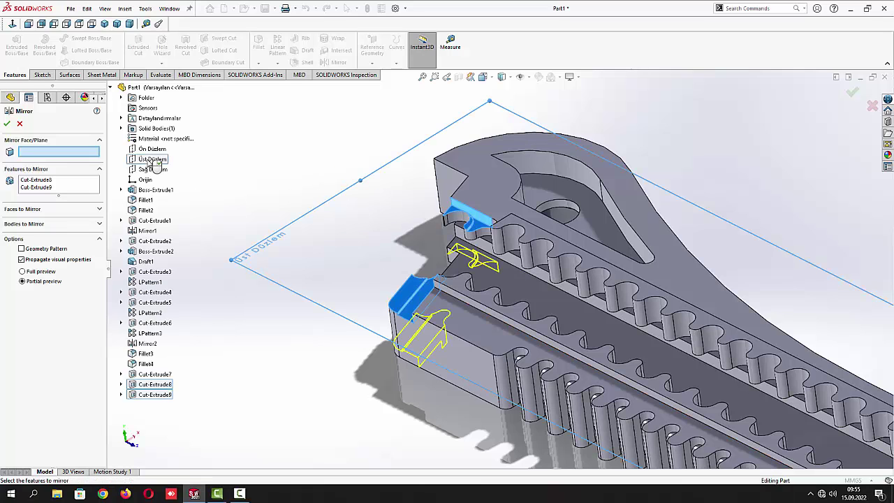
pyautogui.click(7, 124)
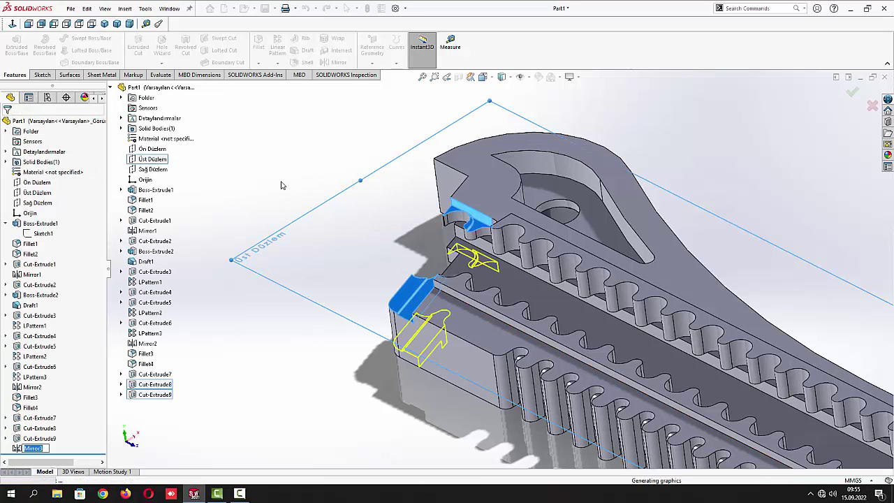
# Fillet the two sharp vertical corner edges at the ends of the curved wall in the handle pocket with a 1 mm radius
pyautogui.moveTo(333, 352); pyautogui.dragTo(388, 295, button='middle')
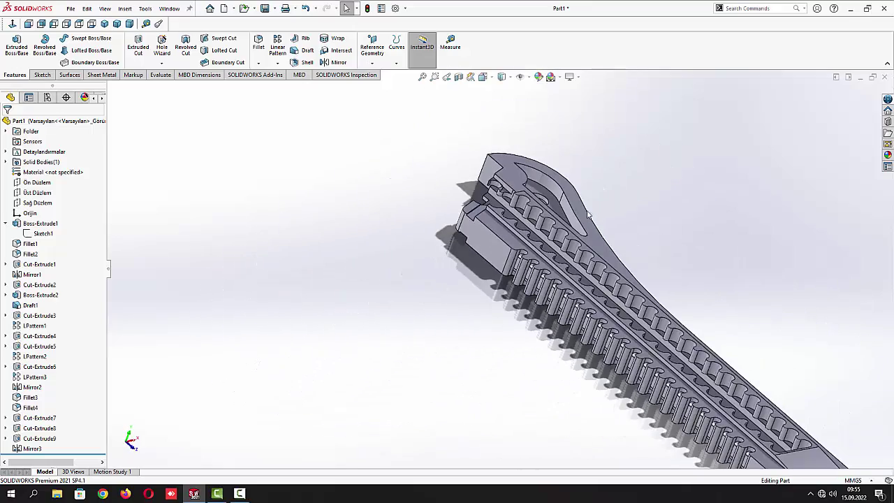
pyautogui.scroll(-5, 589, 215)
pyautogui.moveTo(473, 239); pyautogui.dragTo(350, 251, button='middle')
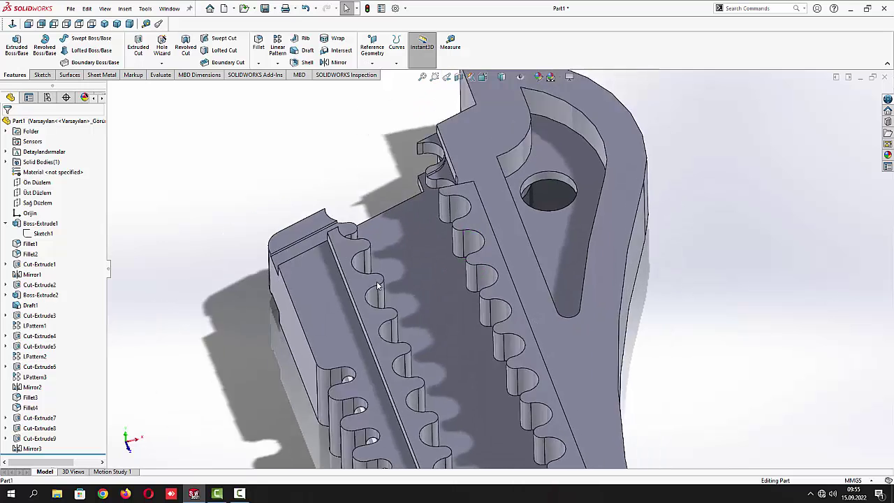
pyautogui.scroll(2, 286, 234)
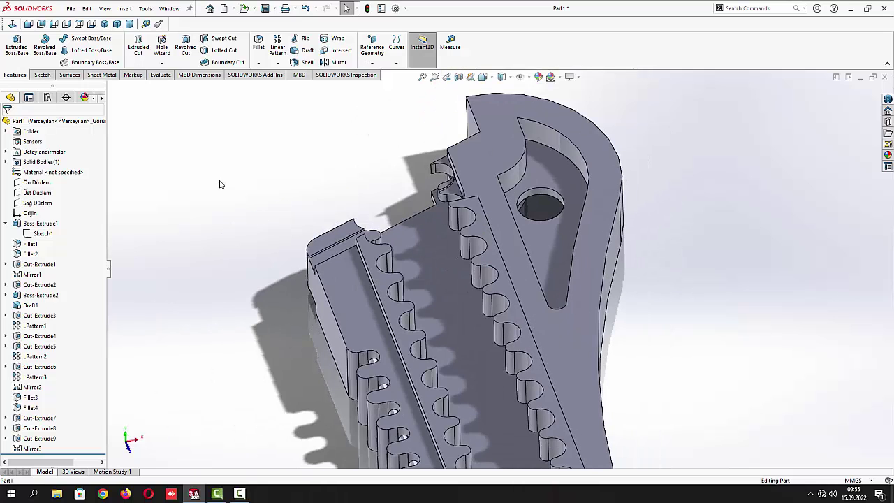
pyautogui.moveTo(250, 232); pyautogui.dragTo(311, 227, button='middle')
pyautogui.click(258, 45)
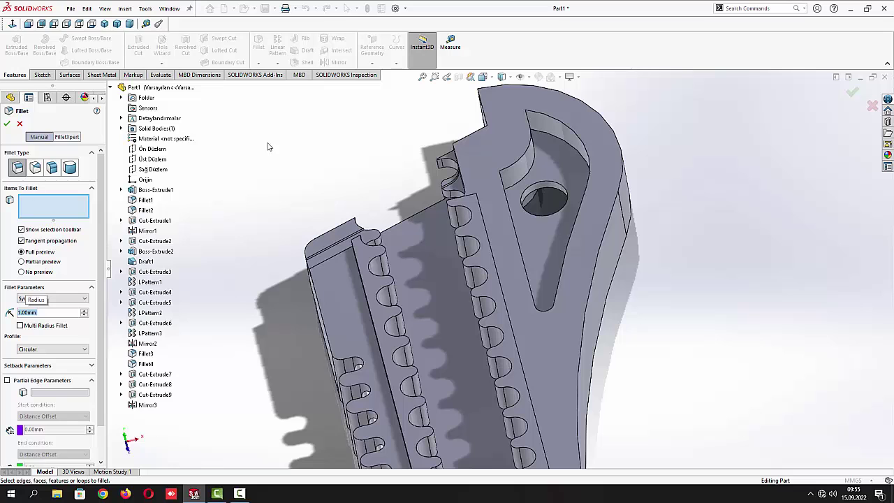
pyautogui.moveTo(526, 208); pyautogui.dragTo(528, 183, button='middle')
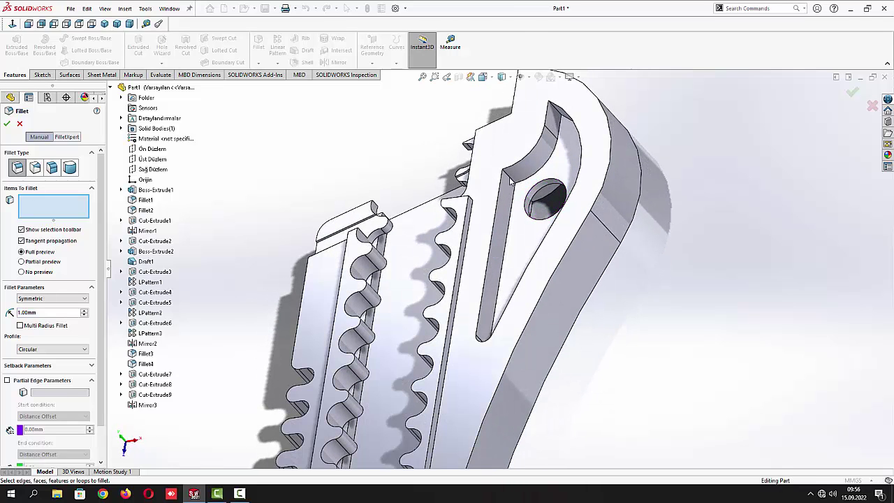
pyautogui.click(524, 178)
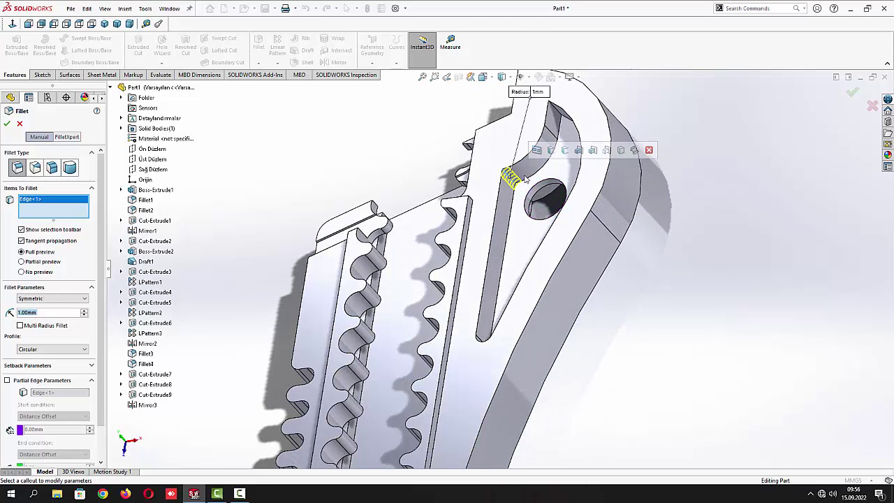
pyautogui.click(558, 114)
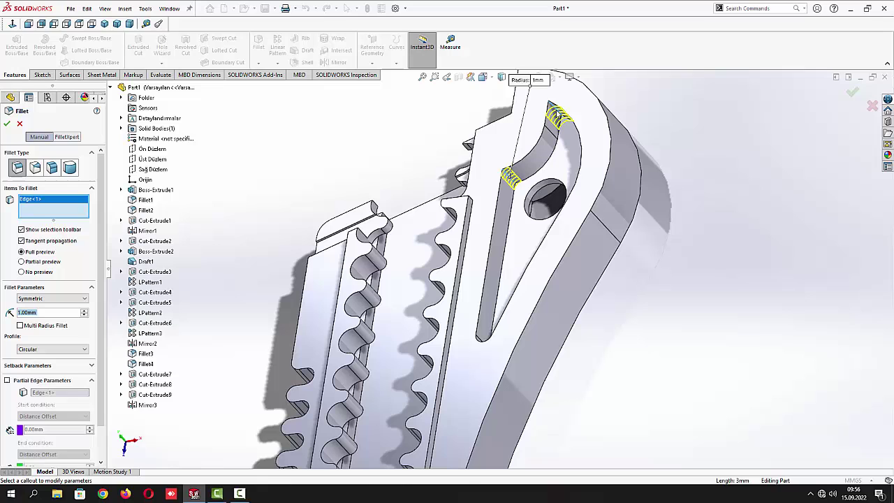
pyautogui.click(8, 124)
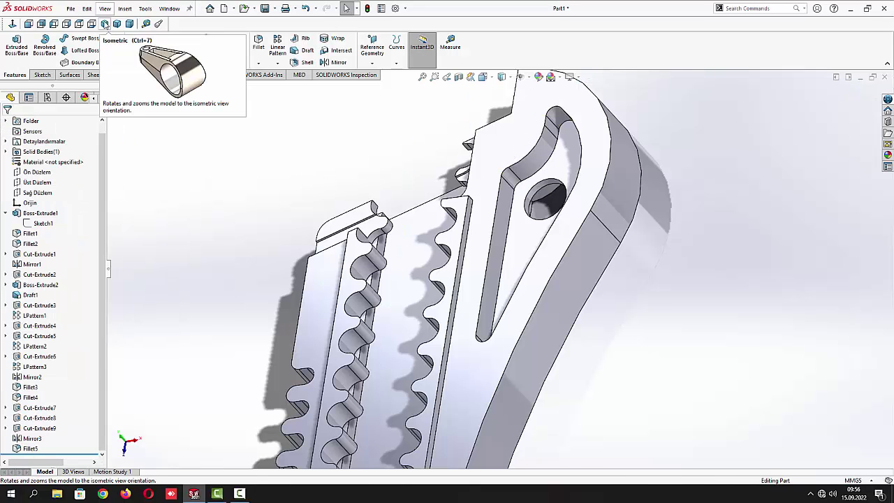
# Fillet the edges of the handle pocket's floor face, including the round hole's rim, with a 0.25 mm radius
pyautogui.click(105, 23)
pyautogui.scroll(-5, 654, 209)
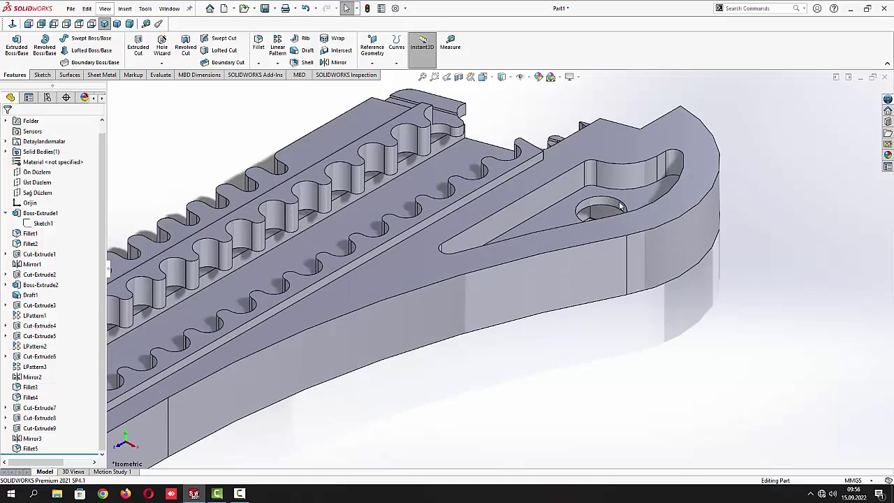
pyautogui.click(257, 44)
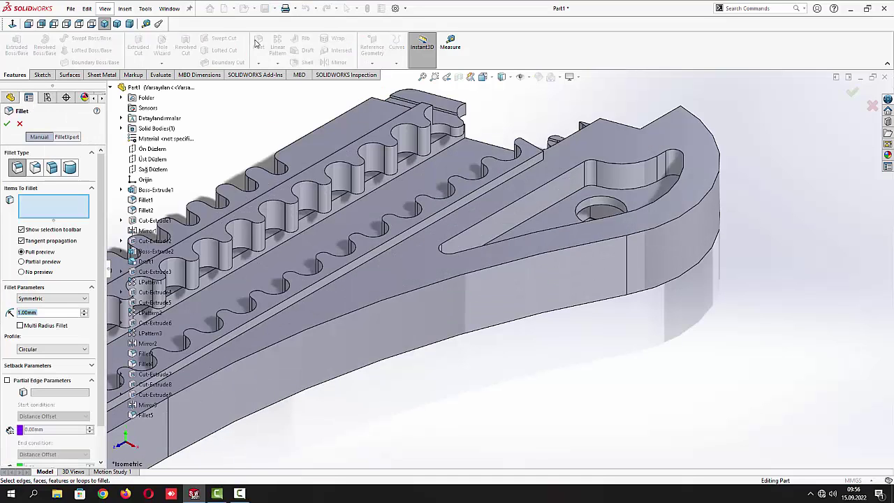
pyautogui.write('0.25')
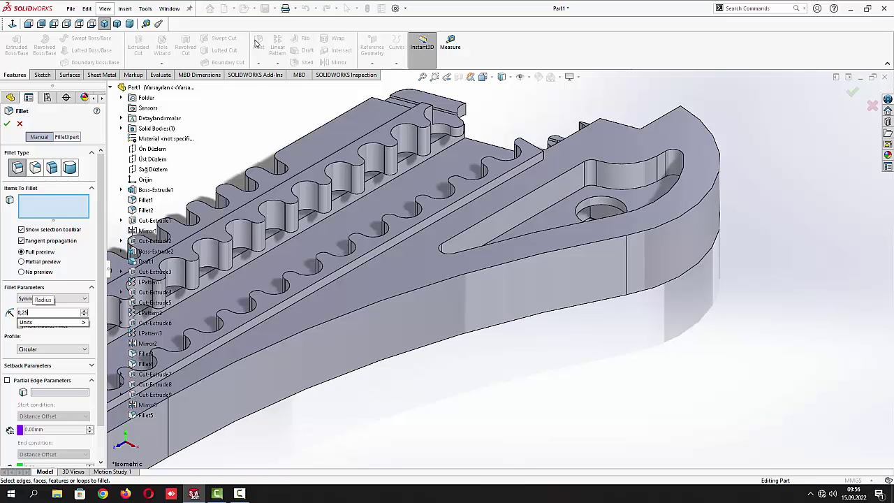
pyautogui.press('Return')
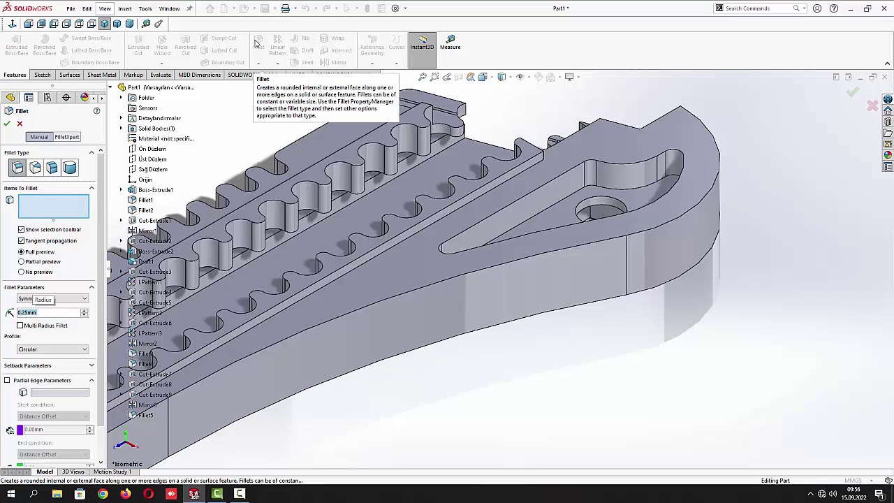
pyautogui.click(549, 217)
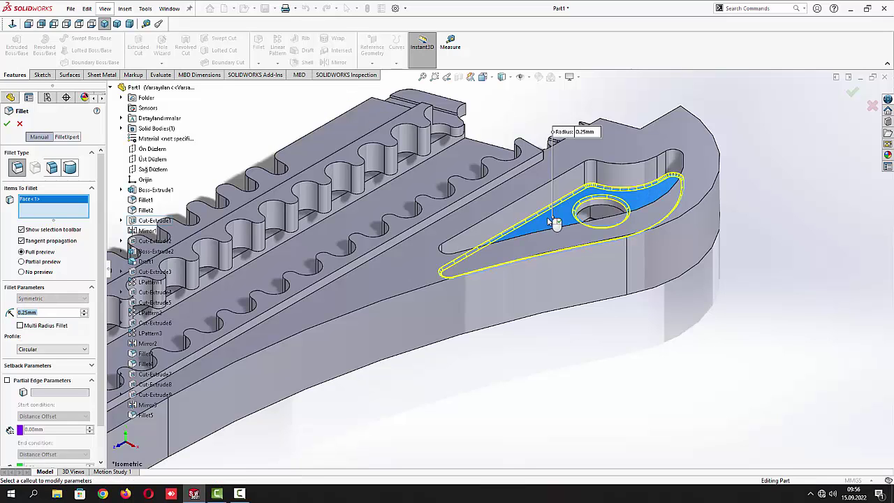
pyautogui.click(7, 124)
pyautogui.press('f')
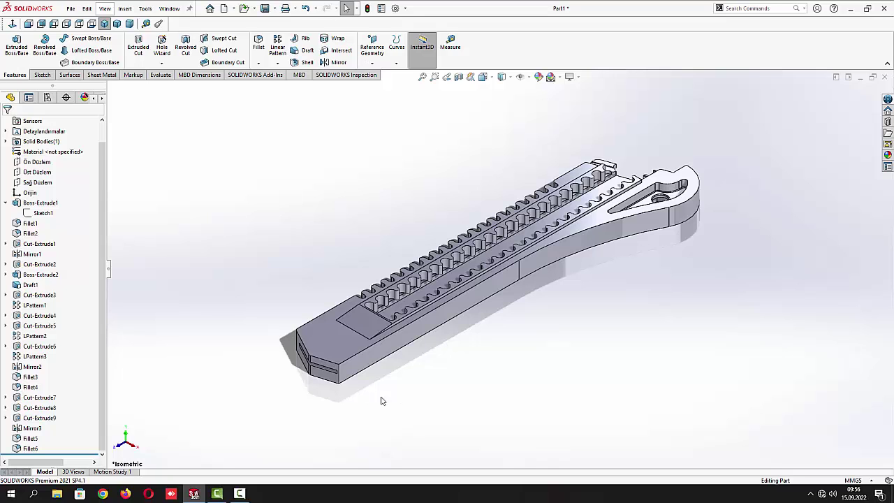
# Start a sketch on the body's long flat side face and draw a line about 0.68 mm along the upper edge from the slotted tip's corner
pyautogui.click(362, 369)
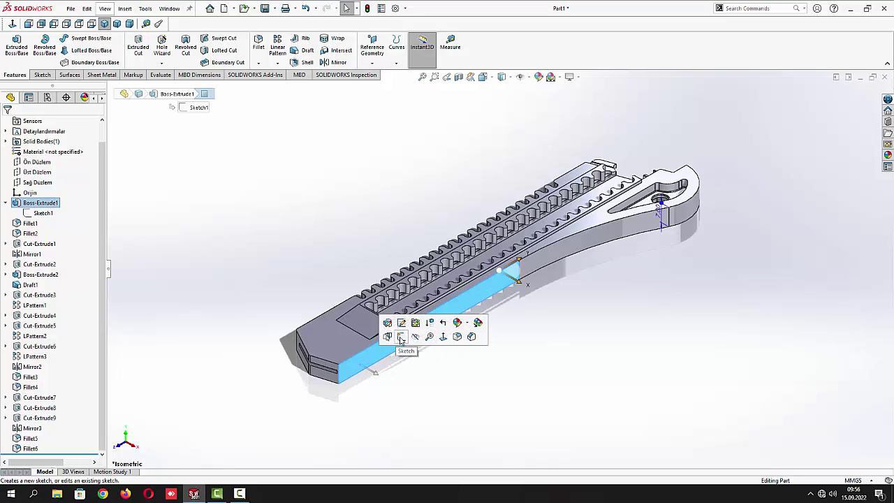
pyautogui.click(402, 337)
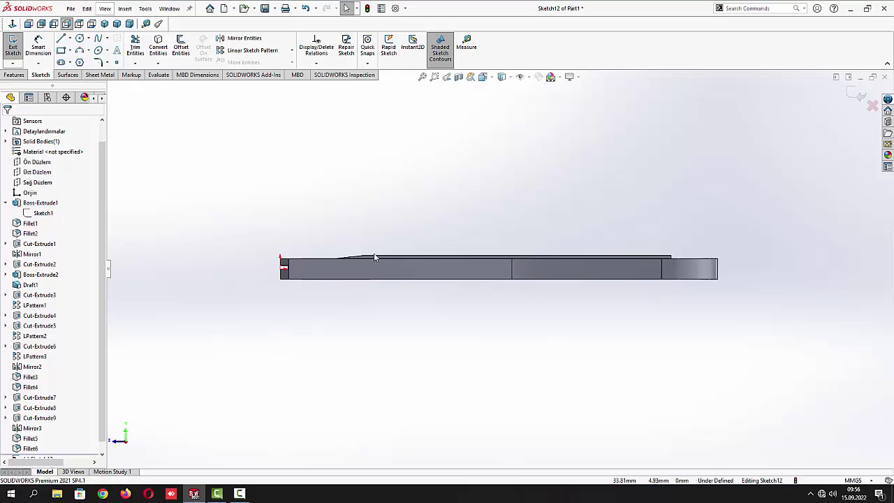
pyautogui.scroll(-3, 333, 276)
pyautogui.scroll(-2, 329, 272)
pyautogui.scroll(-2, 194, 192)
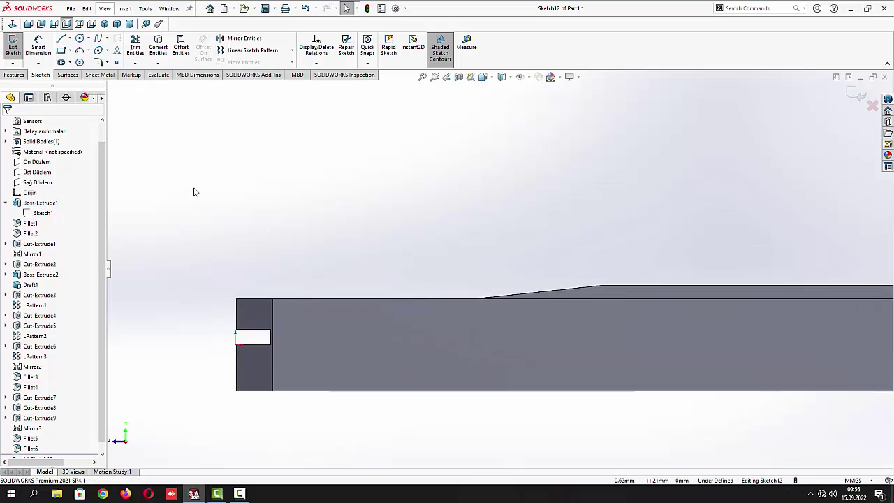
pyautogui.click(61, 39)
pyautogui.scroll(-5, 261, 305)
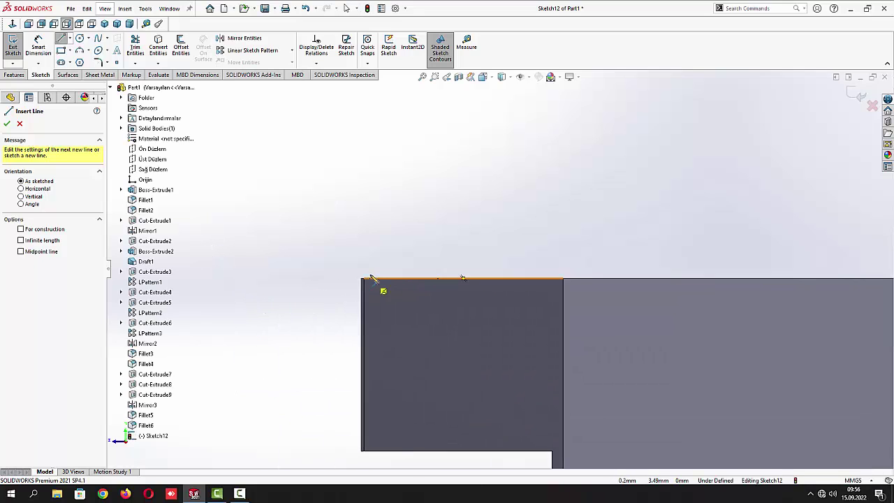
pyautogui.scroll(-3, 399, 288)
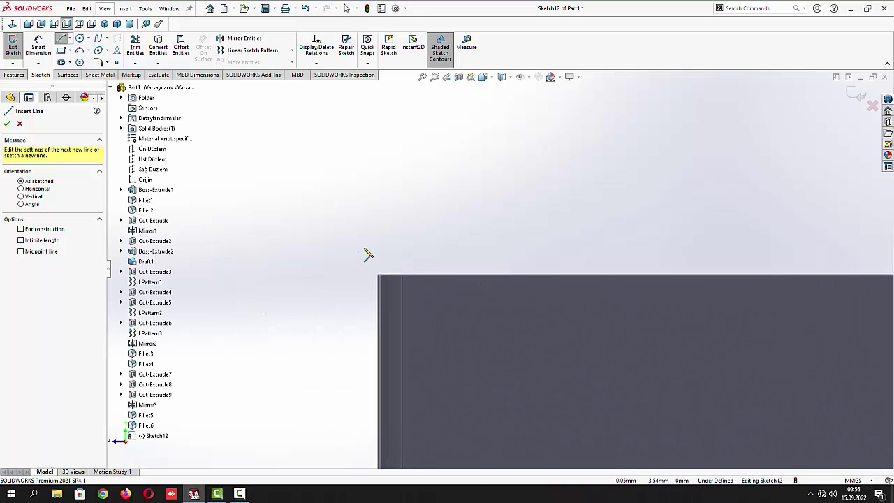
pyautogui.click(377, 276)
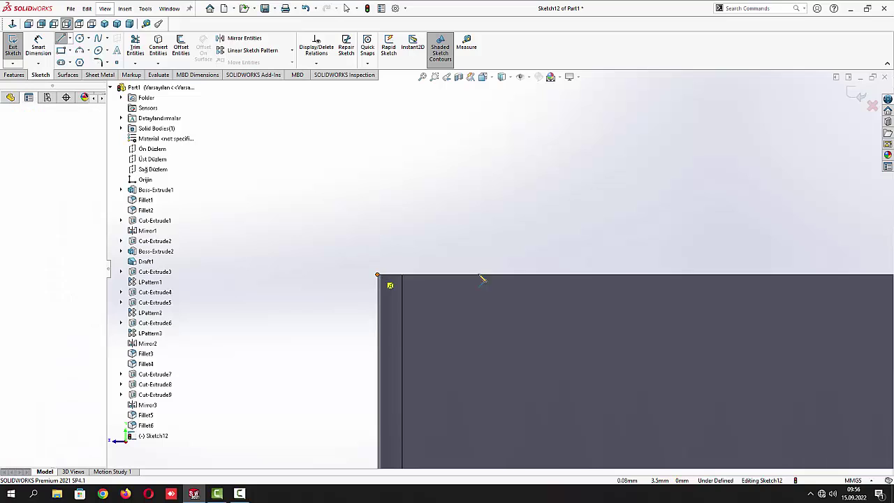
pyautogui.click(783, 274)
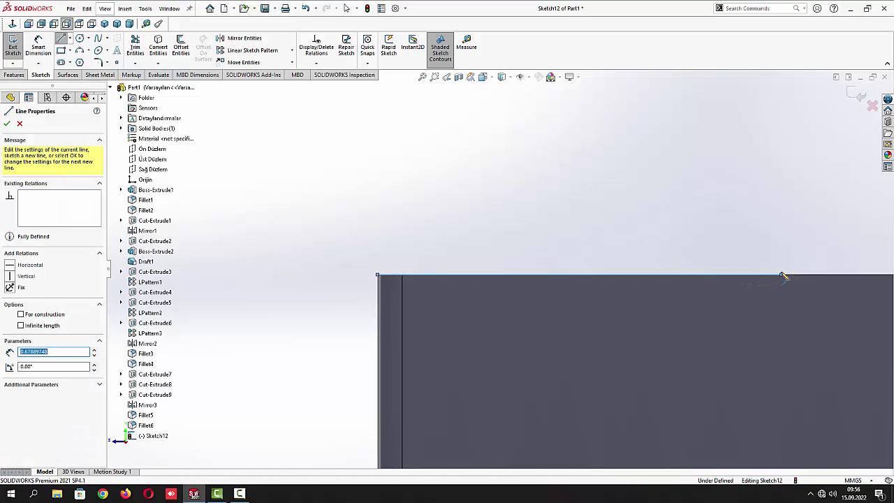
pyautogui.press('Escape')
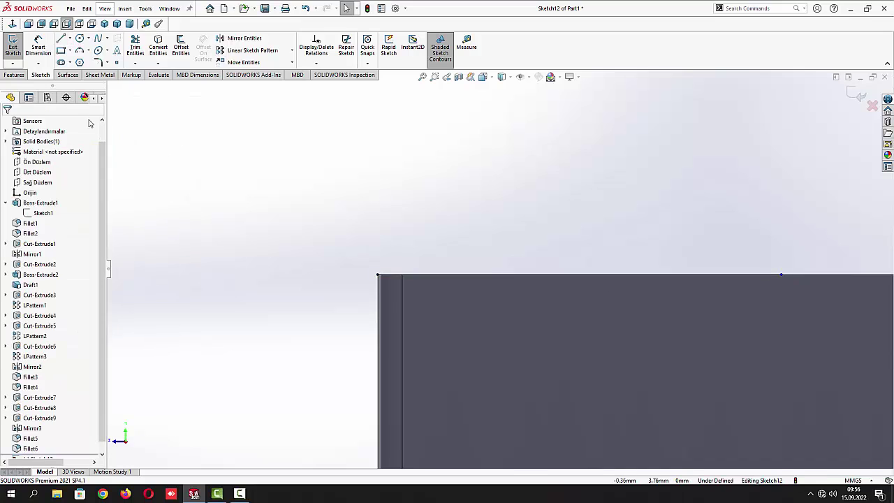
# Dimension the line along the upper edge to 15 mm
pyautogui.click(39, 47)
pyautogui.click(599, 273)
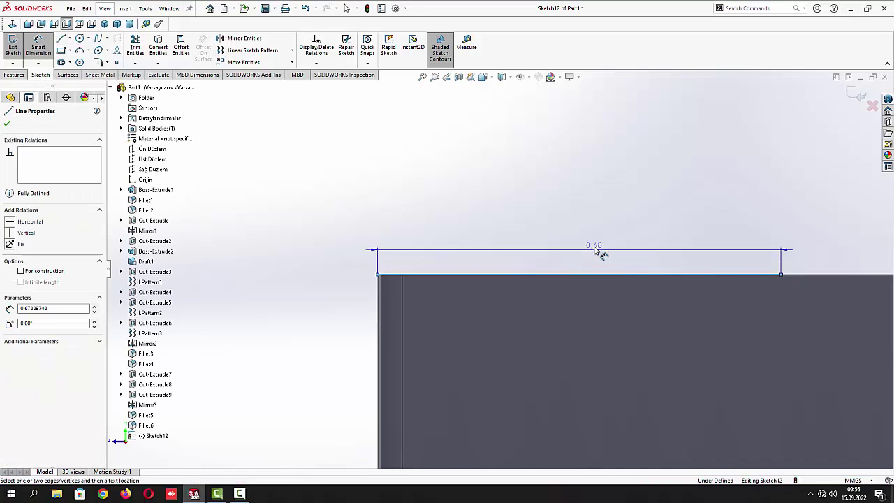
pyautogui.click(596, 249)
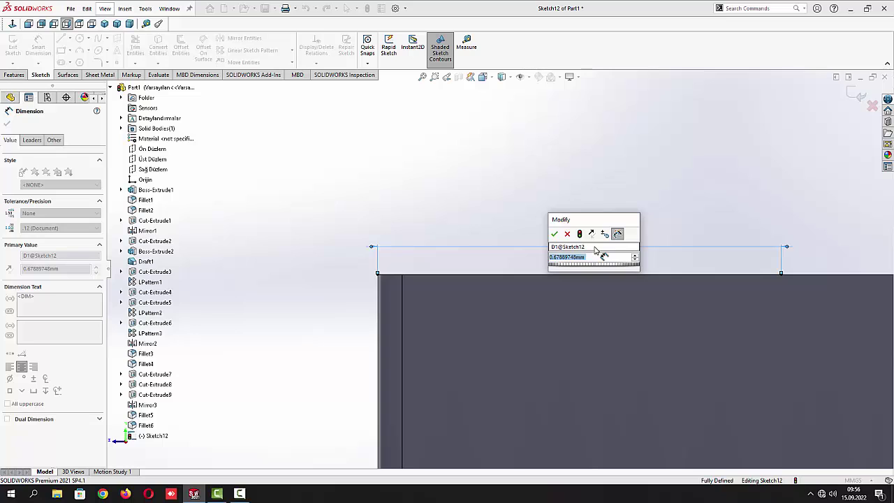
pyautogui.write('15')
pyautogui.press('Return')
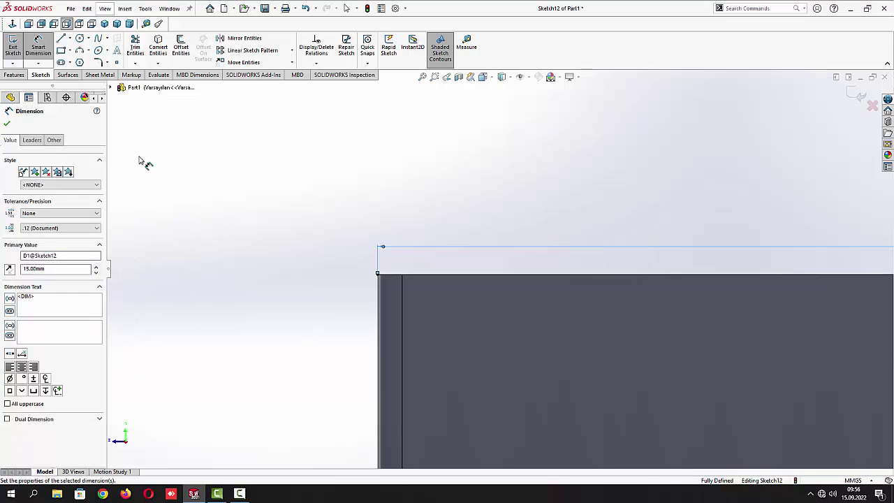
pyautogui.click(7, 121)
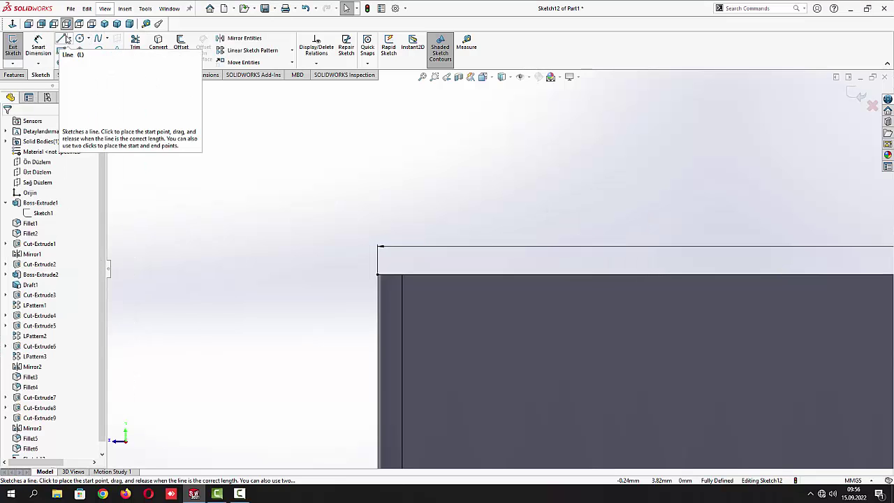
# Sketch a vertical line about 0.07 mm long down the slotted tip's end edge from its upper corner
pyautogui.click(378, 275)
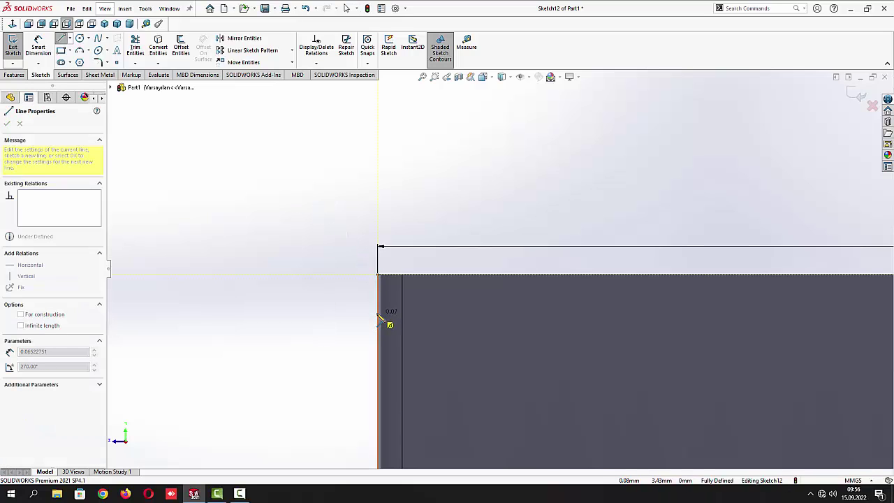
pyautogui.click(378, 315)
pyautogui.press('Escape')
pyautogui.press('Escape')
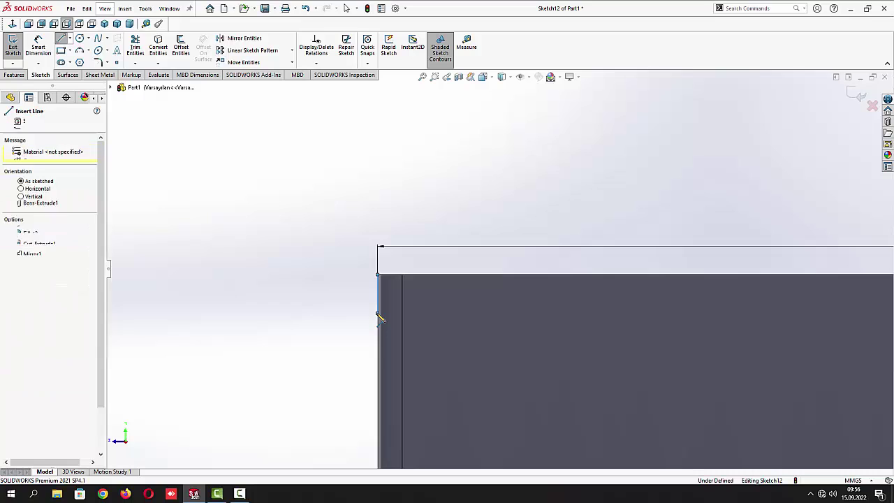
# Dimension the short vertical line to 1.18 mm and place the dimension farther out from the tip
pyautogui.click(38, 46)
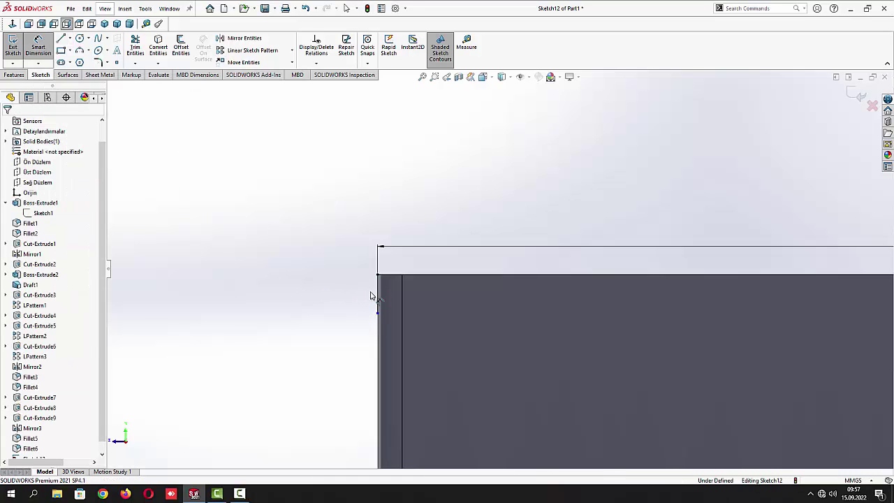
pyautogui.click(374, 296)
pyautogui.click(356, 300)
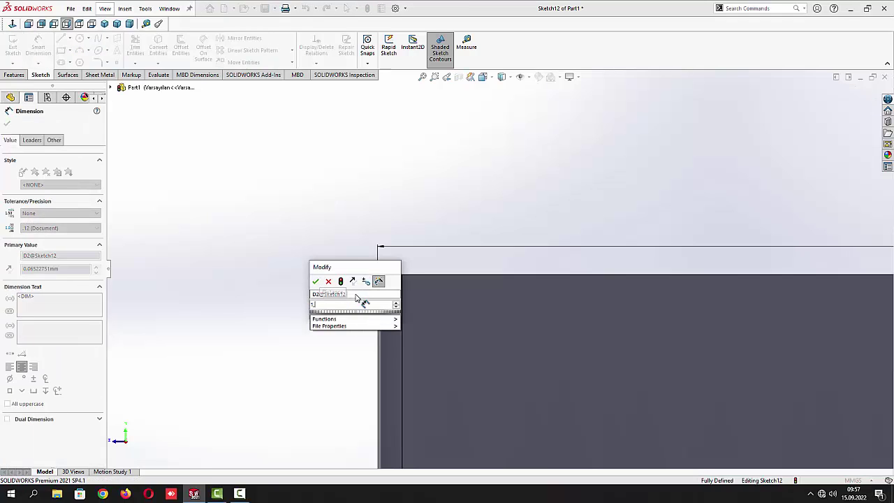
pyautogui.press('Escape')
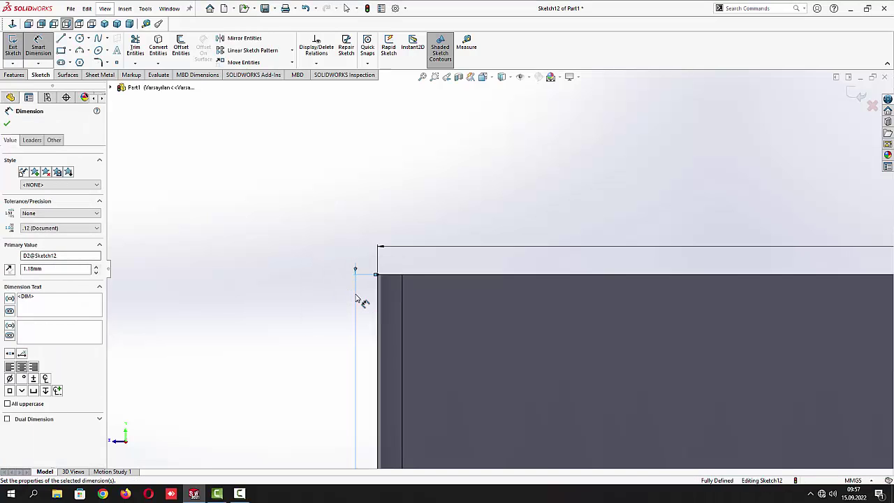
pyautogui.click(7, 125)
pyautogui.scroll(-5, 304, 248)
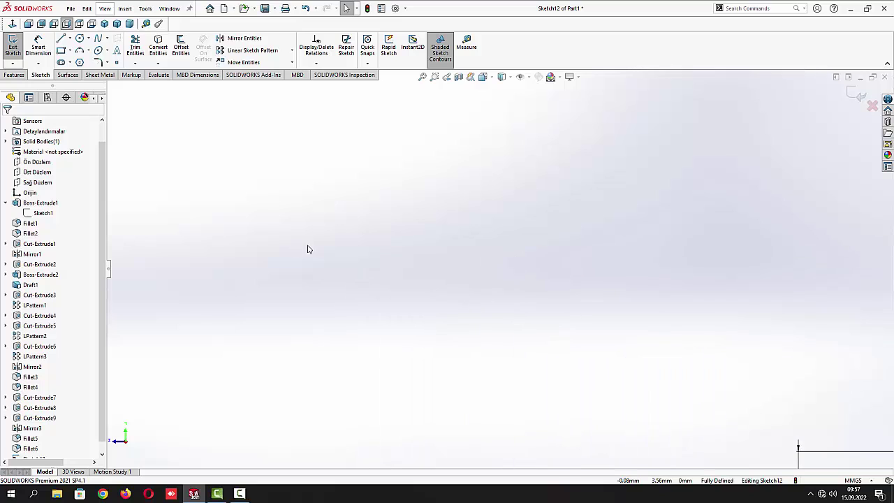
pyautogui.click(422, 76)
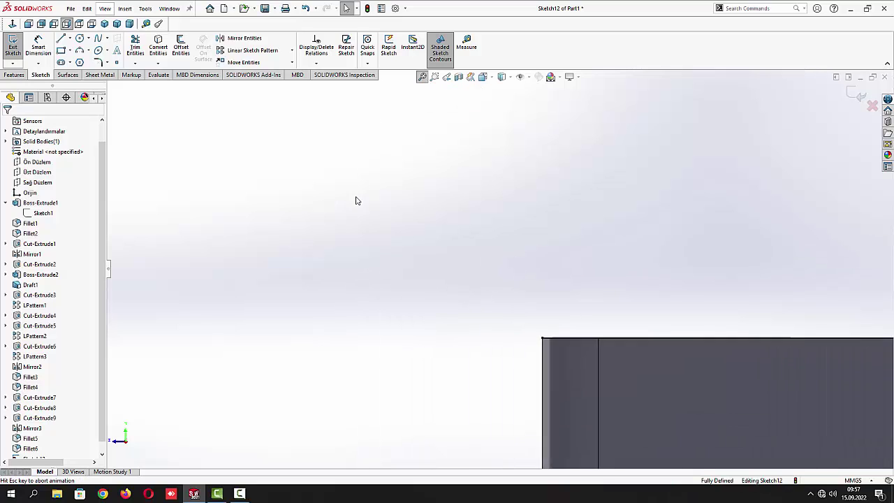
pyautogui.scroll(-10, 292, 275)
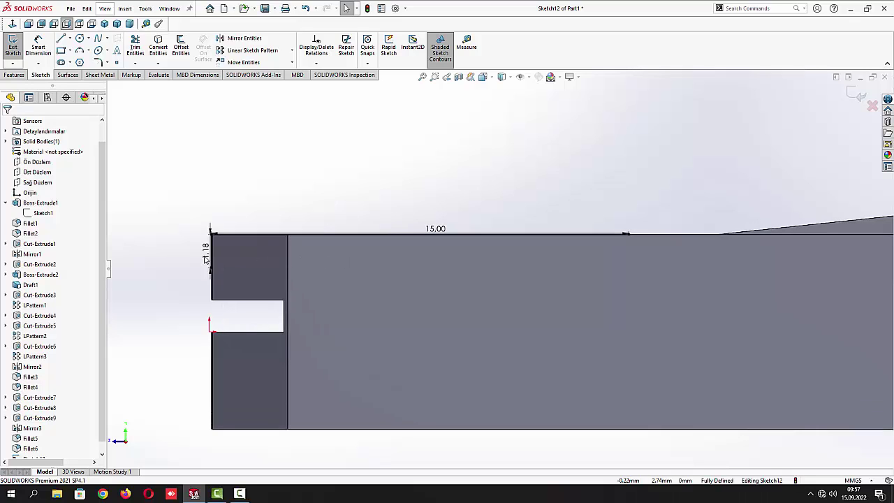
pyautogui.moveTo(207, 260); pyautogui.dragTo(179, 258)
pyautogui.click(189, 156)
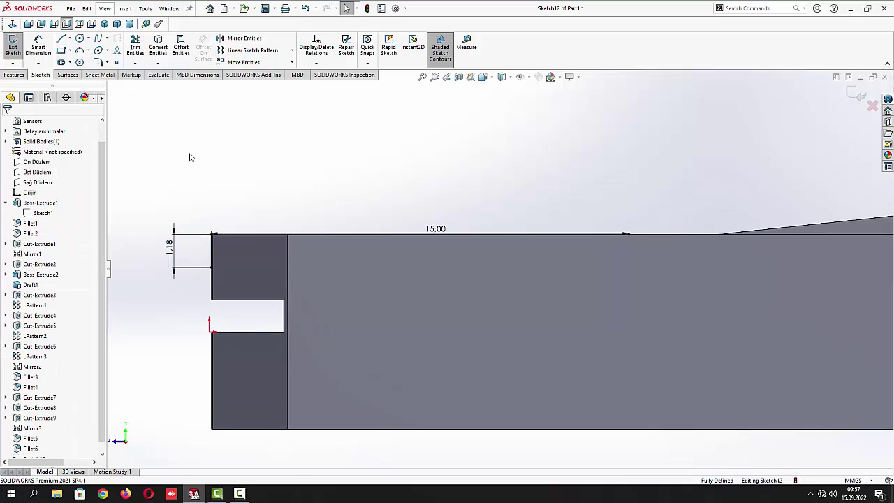
# Close the upper triangle with a slanted line from the vertical line's lower end to the far end of the 15 mm line
pyautogui.click(63, 40)
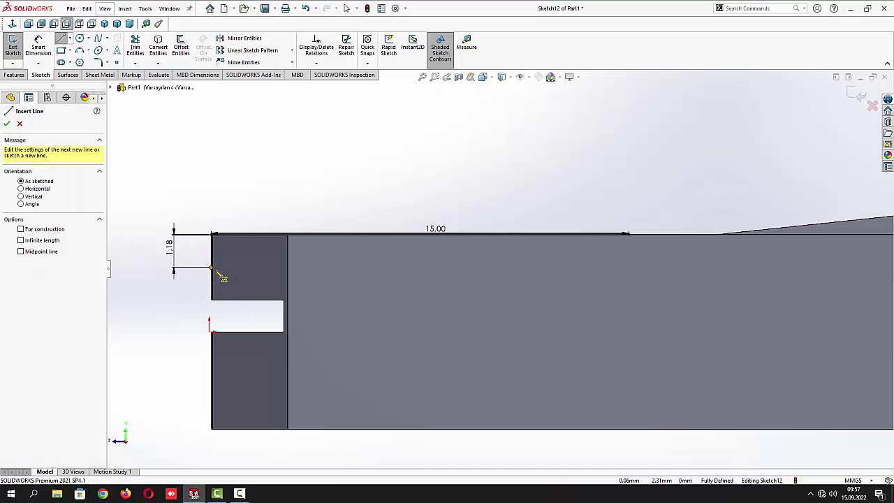
pyautogui.click(212, 268)
pyautogui.scroll(-3, 643, 250)
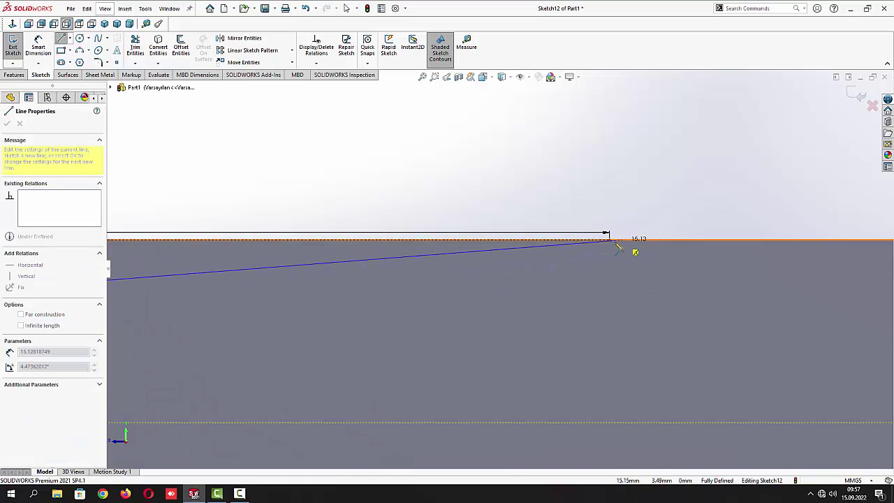
pyautogui.click(609, 240)
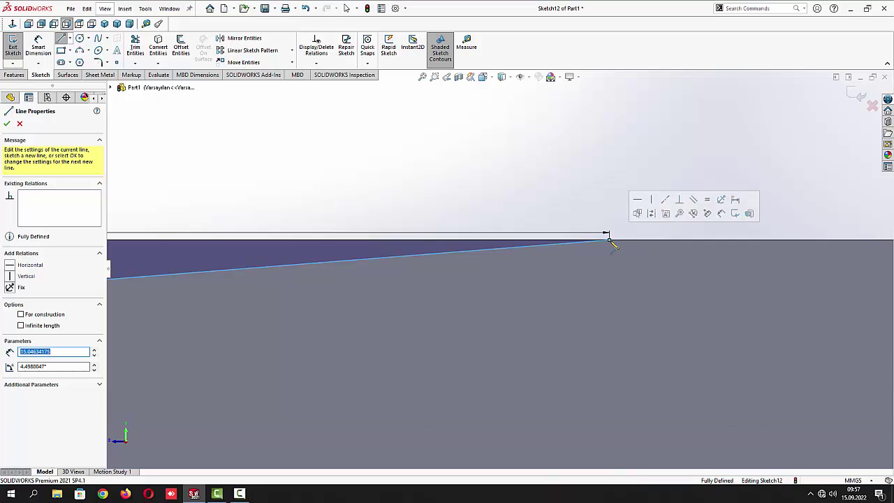
pyautogui.press('Escape')
pyautogui.scroll(2, 411, 315)
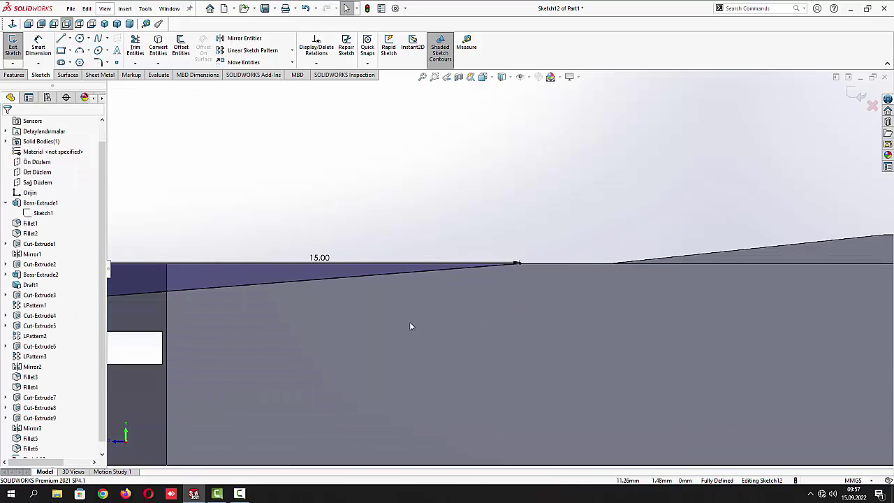
pyautogui.scroll(2, 410, 327)
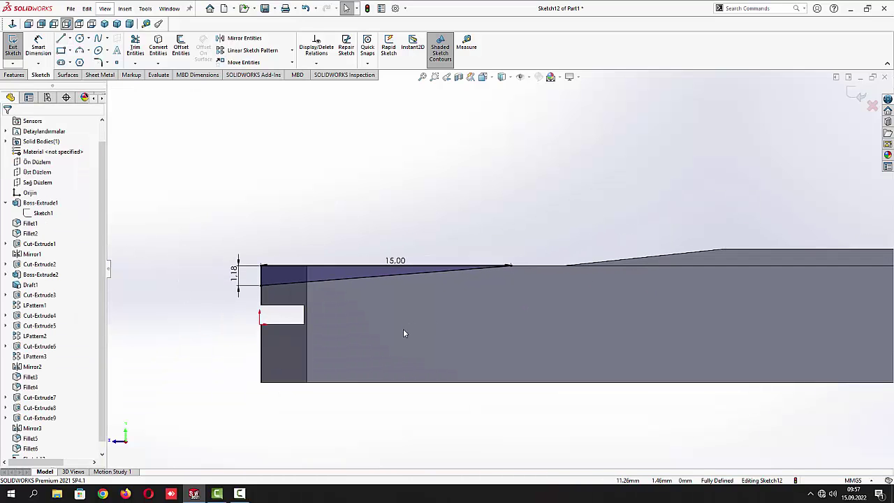
# Sketch a horizontal line about 0.56 mm long on the lower edge, starting at the slotted tip's lower corner
pyautogui.click(62, 42)
pyautogui.scroll(-6, 286, 361)
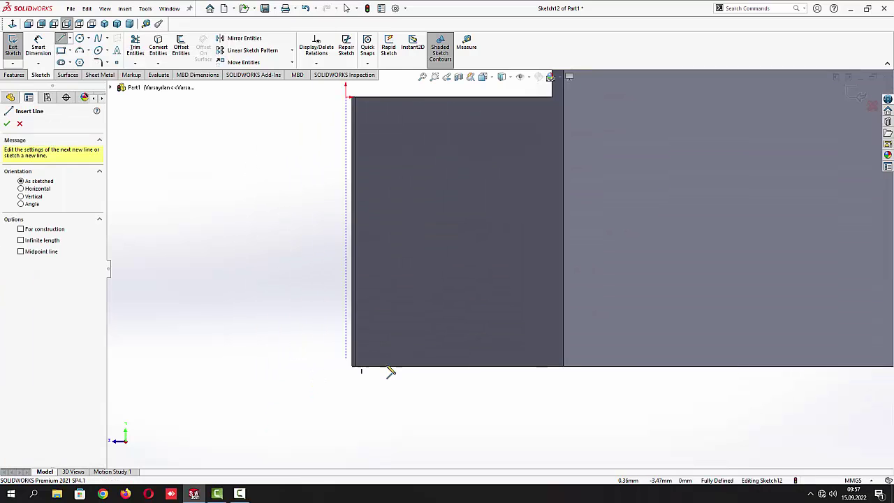
pyautogui.scroll(-2, 341, 342)
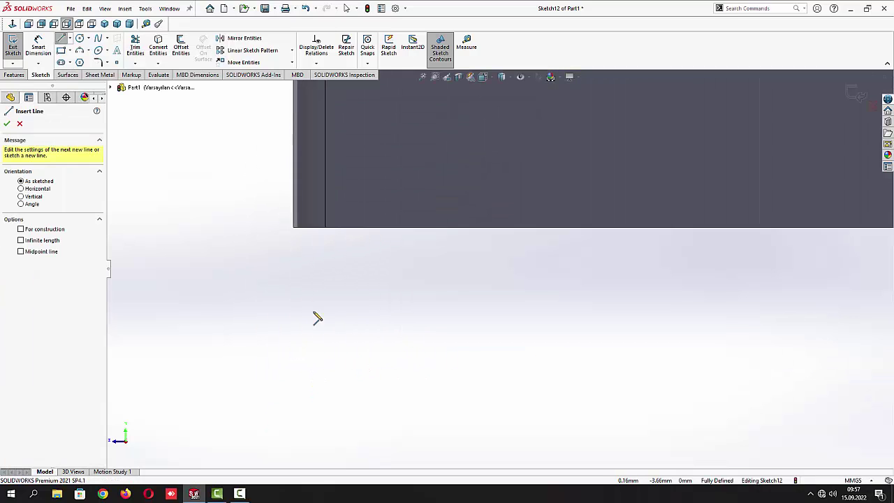
pyautogui.click(294, 230)
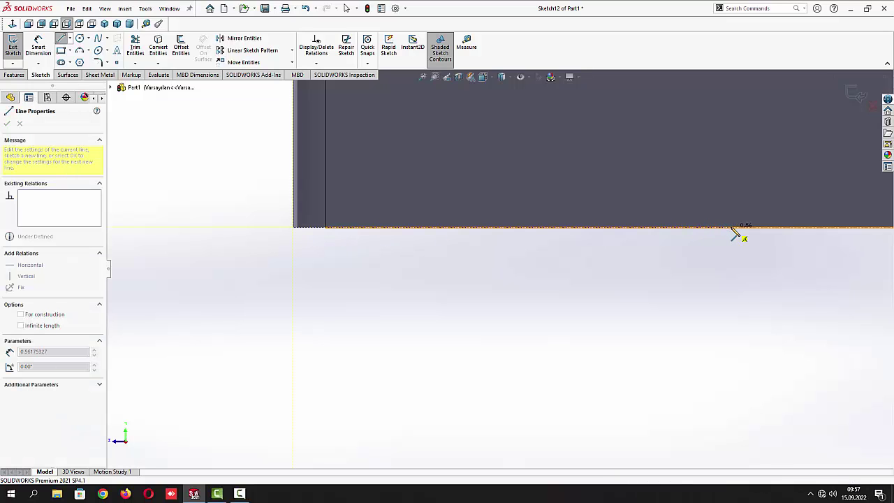
pyautogui.doubleClick(733, 228)
pyautogui.press('Escape')
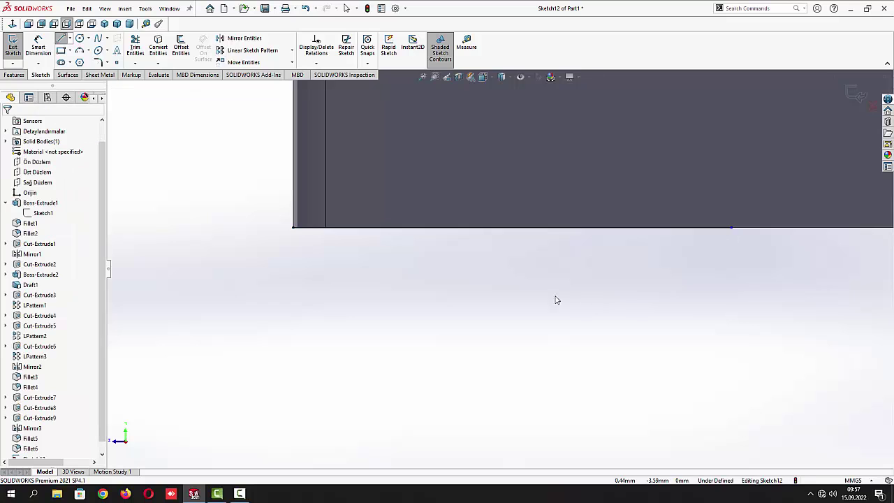
# Dimension the line along the lower edge to 15 mm
pyautogui.click(39, 45)
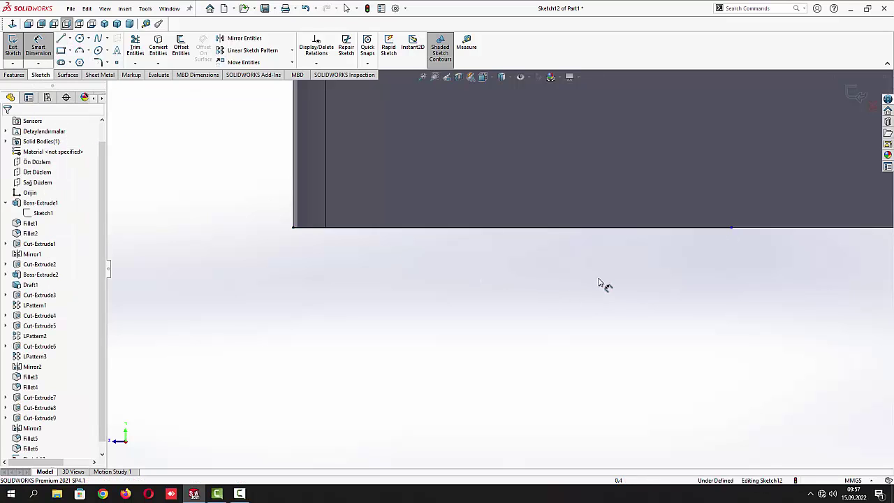
pyautogui.click(607, 229)
pyautogui.click(599, 281)
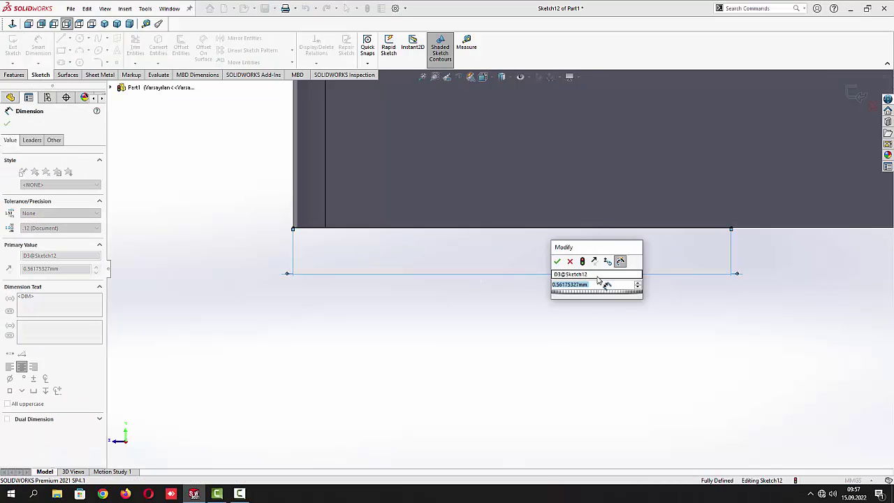
pyautogui.write('15')
pyautogui.press('Return')
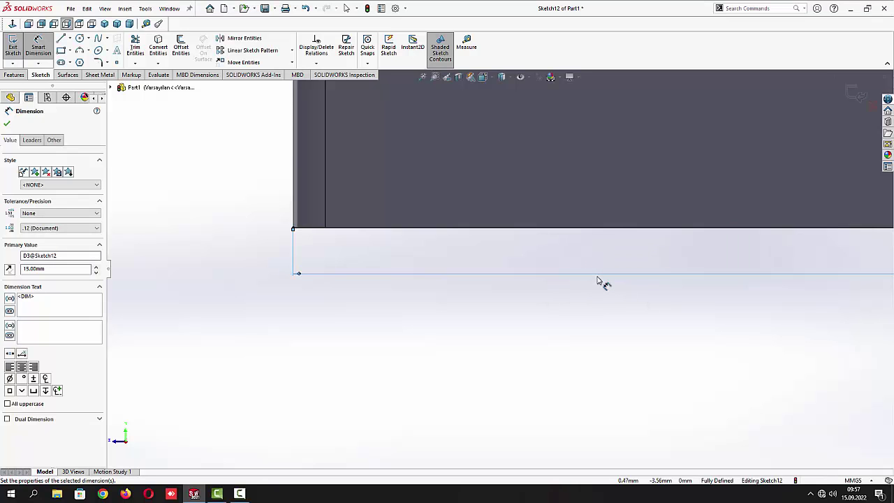
pyautogui.click(7, 123)
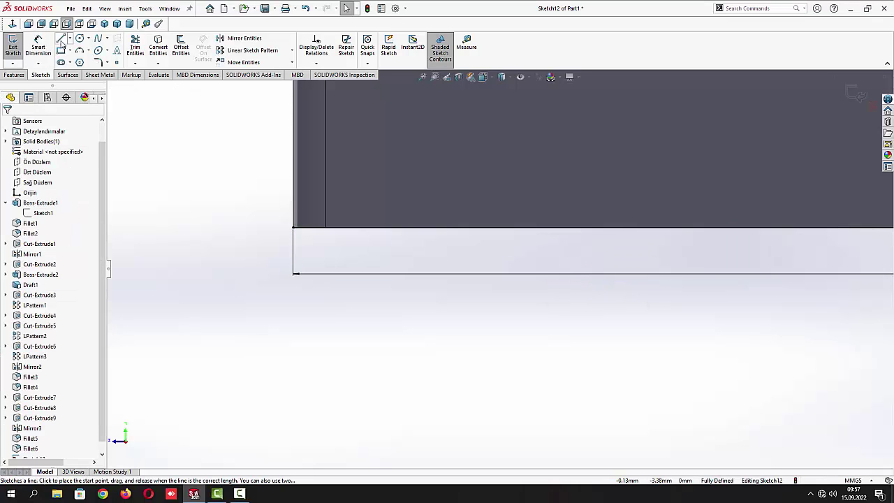
# Sketch a vertical line about 0.04 mm long upward from the slotted tip's lower corner
pyautogui.click(61, 38)
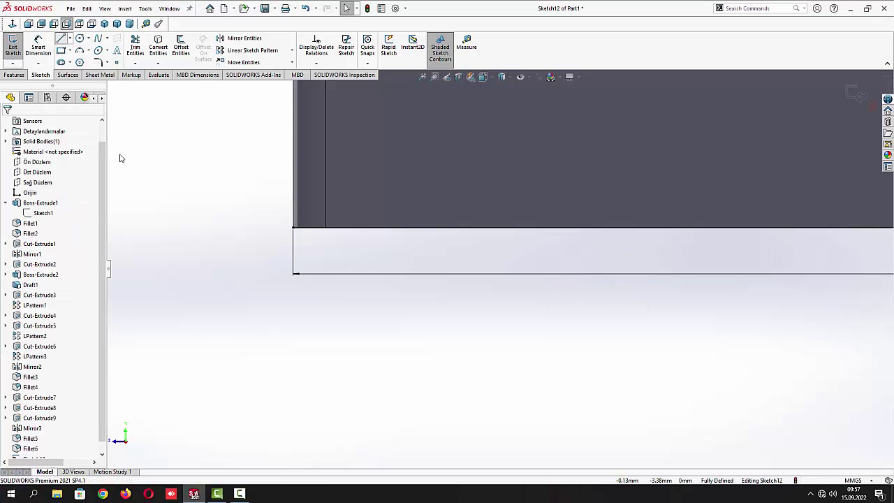
pyautogui.click(294, 229)
pyautogui.click(294, 202)
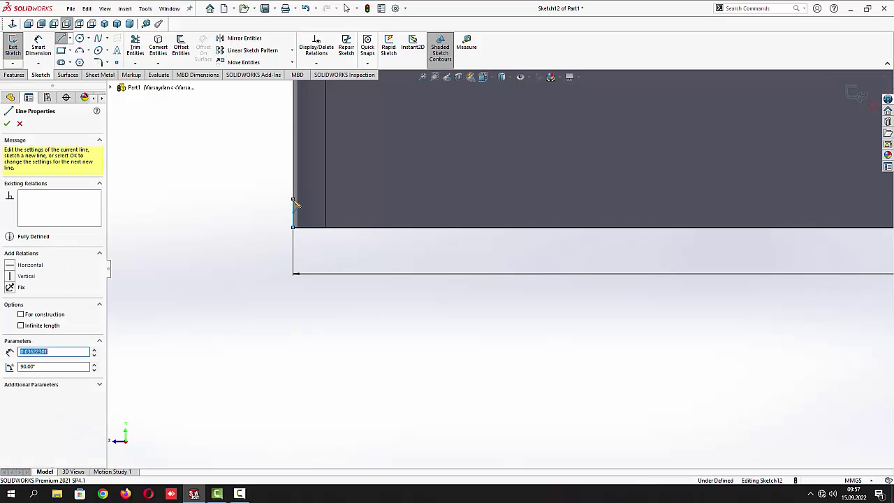
pyautogui.press('Escape')
# Dimension the short vertical line at the lower corner to 1.18 mm and place the dimension farther out from the tip
pyautogui.click(38, 47)
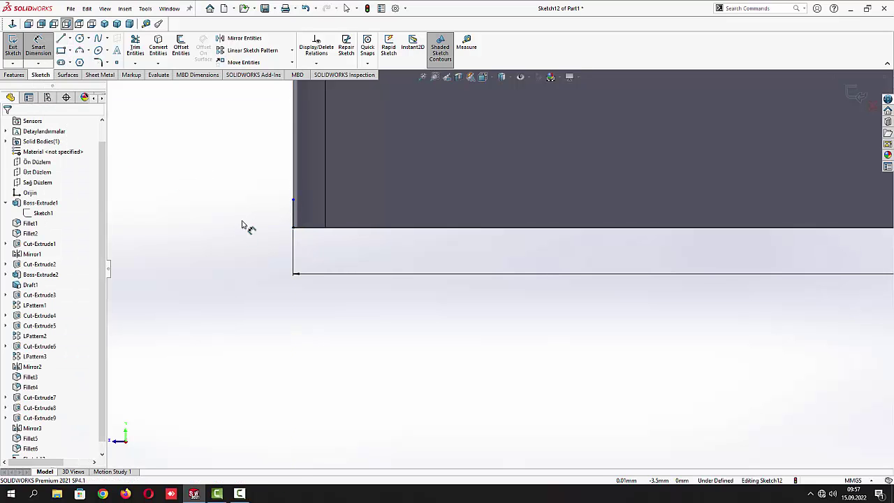
pyautogui.click(294, 214)
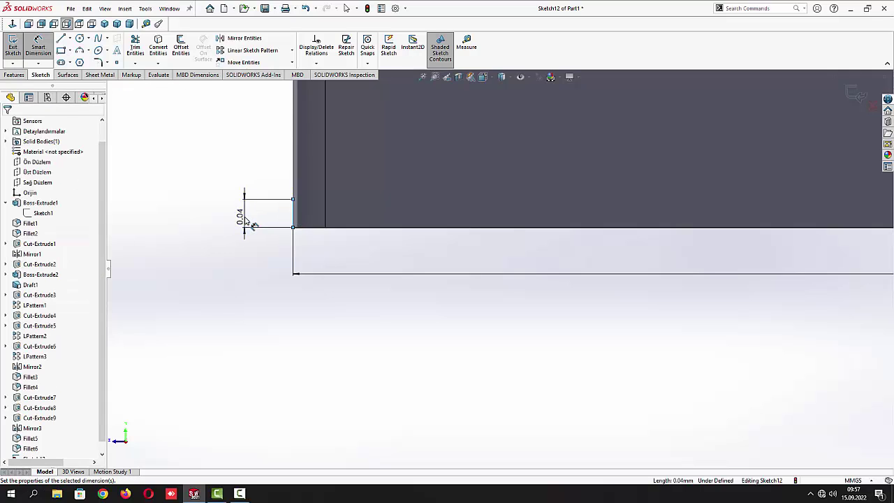
pyautogui.click(248, 224)
pyautogui.write('1,18')
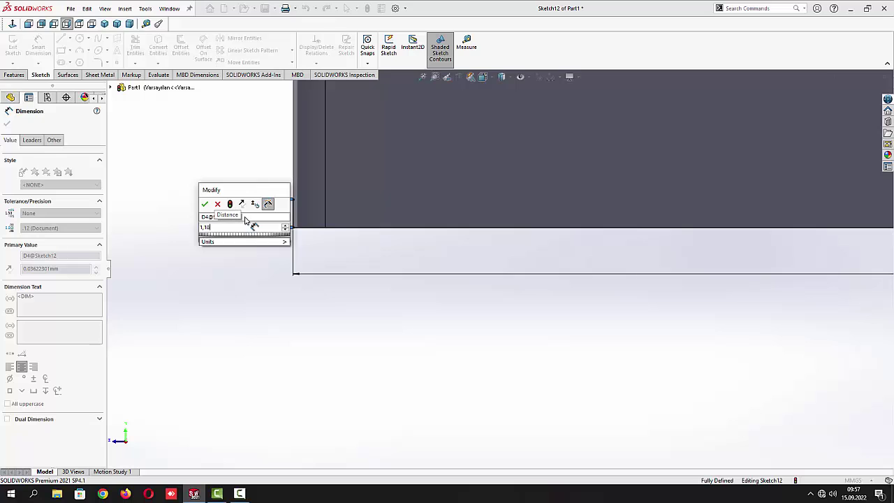
pyautogui.press('Return')
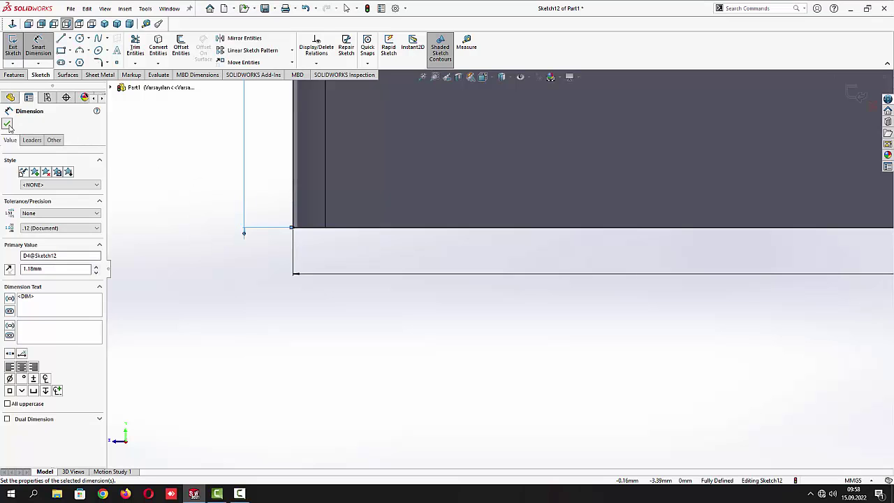
pyautogui.click(7, 124)
pyautogui.click(423, 77)
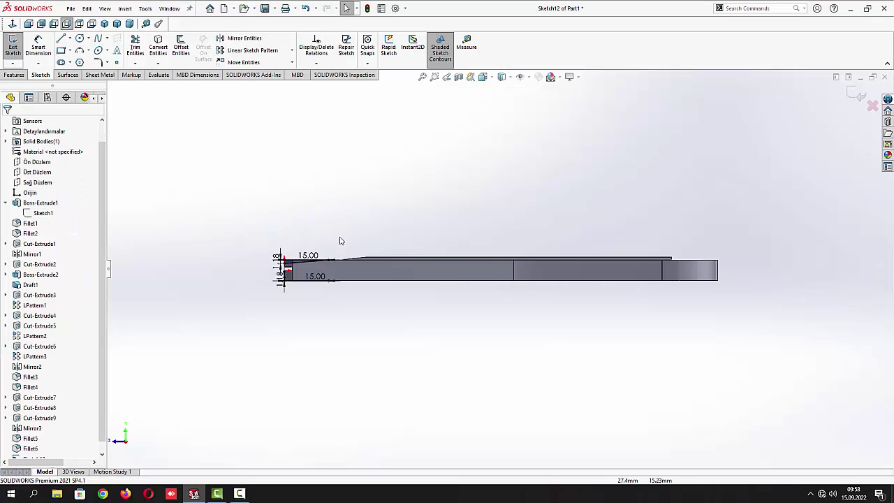
pyautogui.scroll(-10, 286, 279)
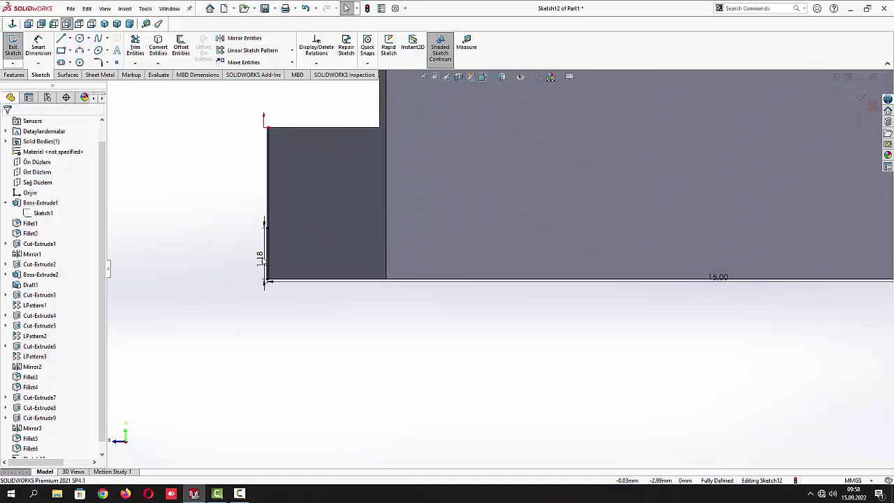
pyautogui.moveTo(261, 258); pyautogui.dragTo(211, 255)
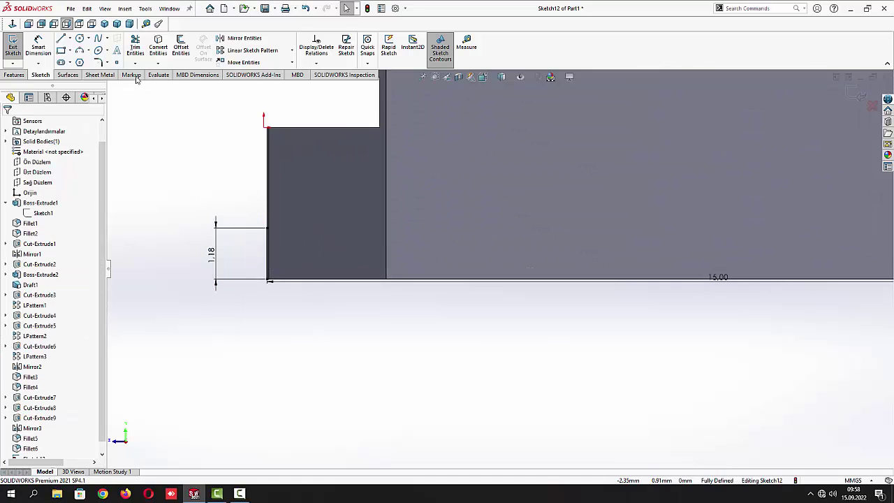
# Close the lower triangle with a slanted line from the vertical line's upper end to the far end of the lower 15 mm line
pyautogui.click(61, 38)
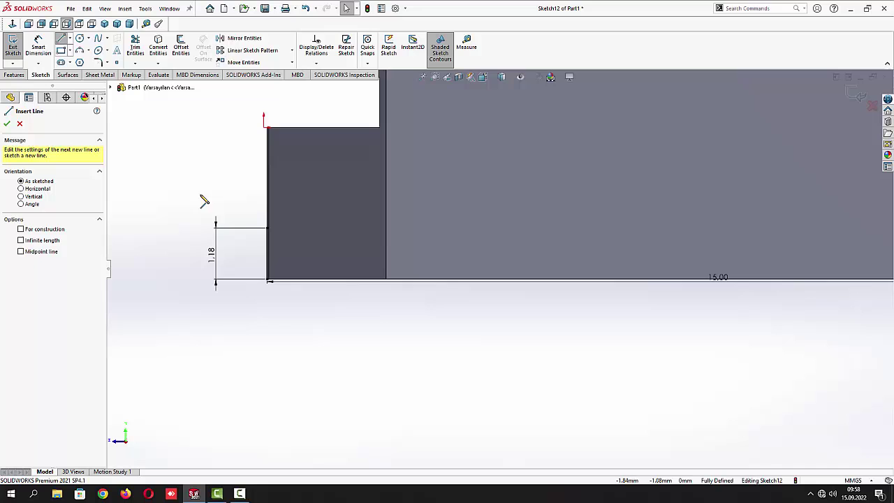
pyautogui.click(268, 229)
pyautogui.scroll(3, 634, 241)
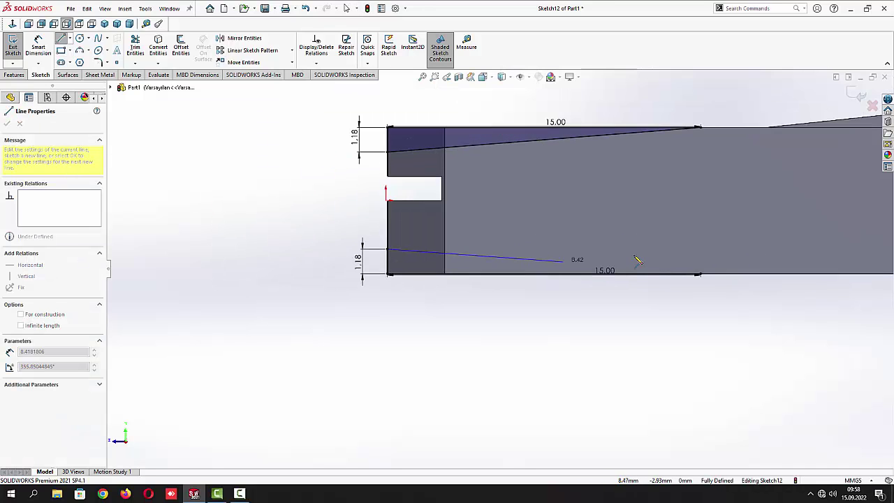
pyautogui.scroll(-6, 688, 288)
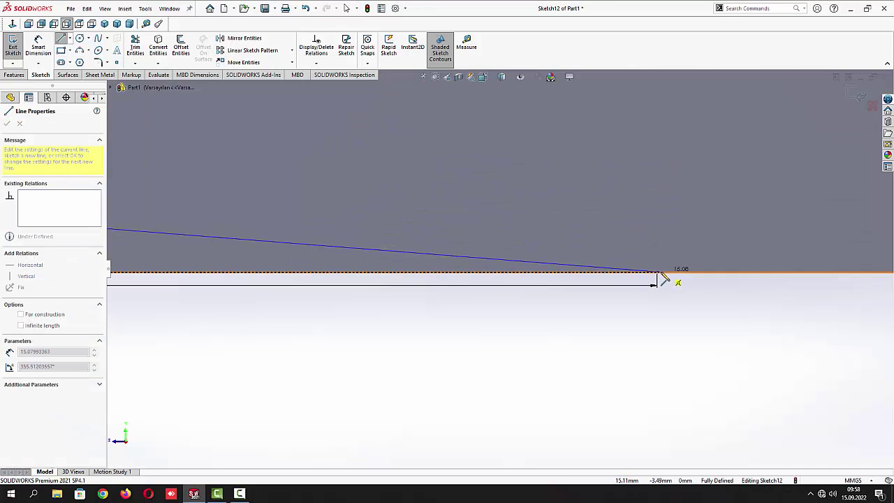
pyautogui.click(658, 273)
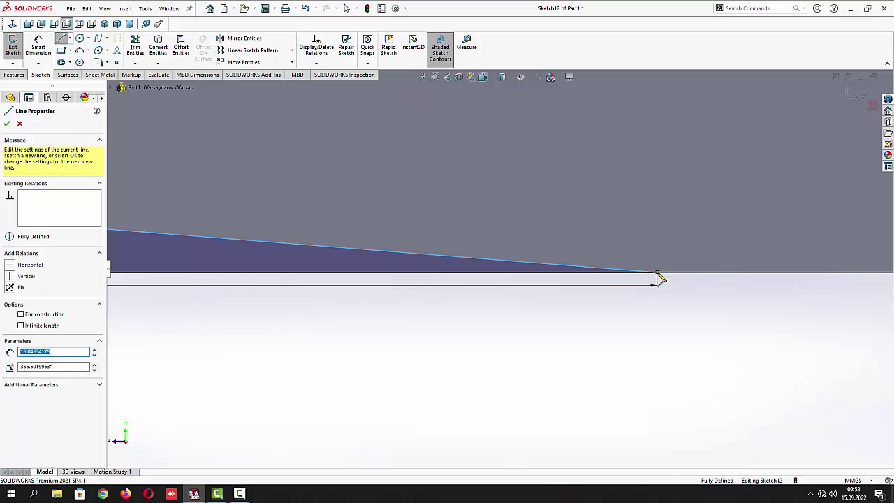
pyautogui.press('Escape')
pyautogui.scroll(5, 455, 277)
pyautogui.scroll(1, 413, 266)
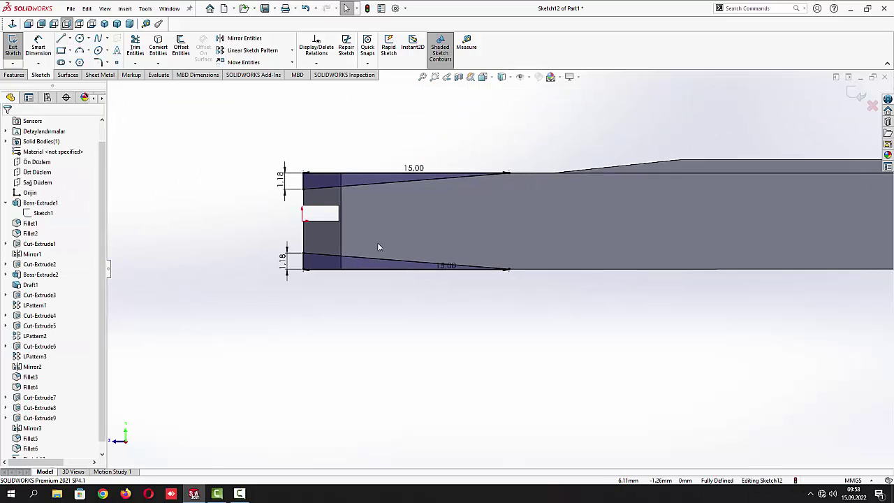
# Finish the sketch and cut-extrude both triangular profiles through the body with the Through All - Both end condition
pyautogui.click(8, 52)
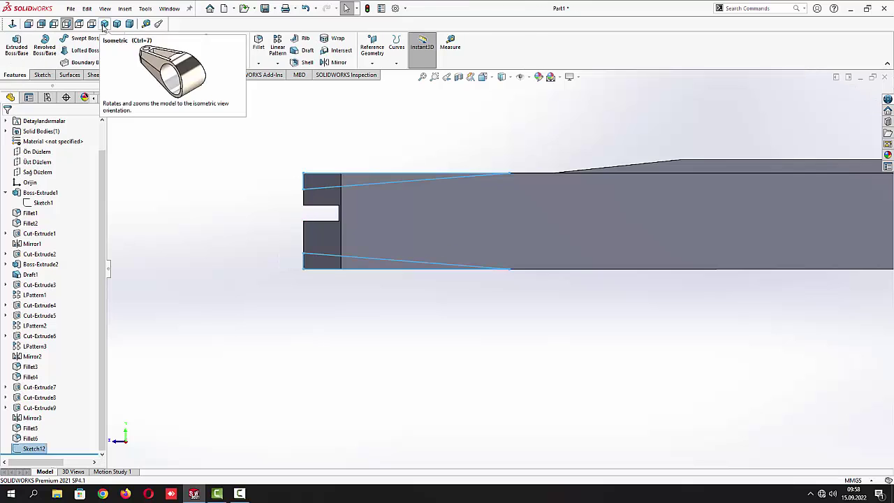
pyautogui.click(137, 47)
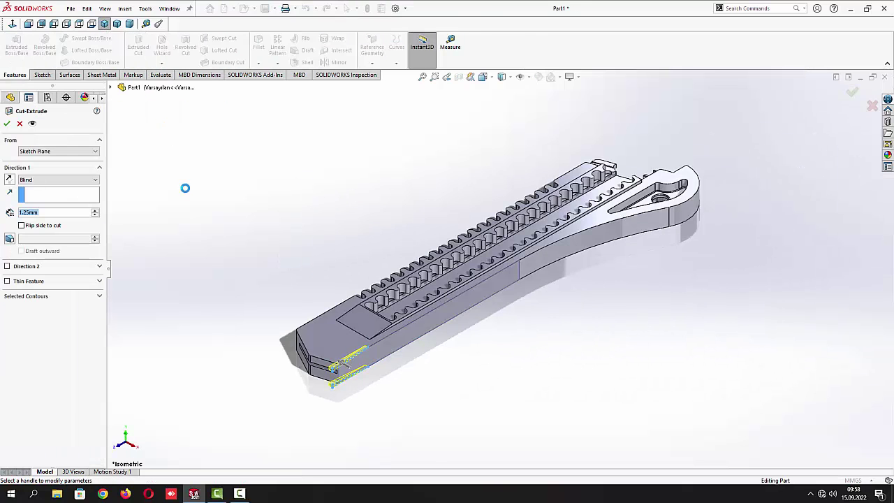
pyautogui.click(39, 181)
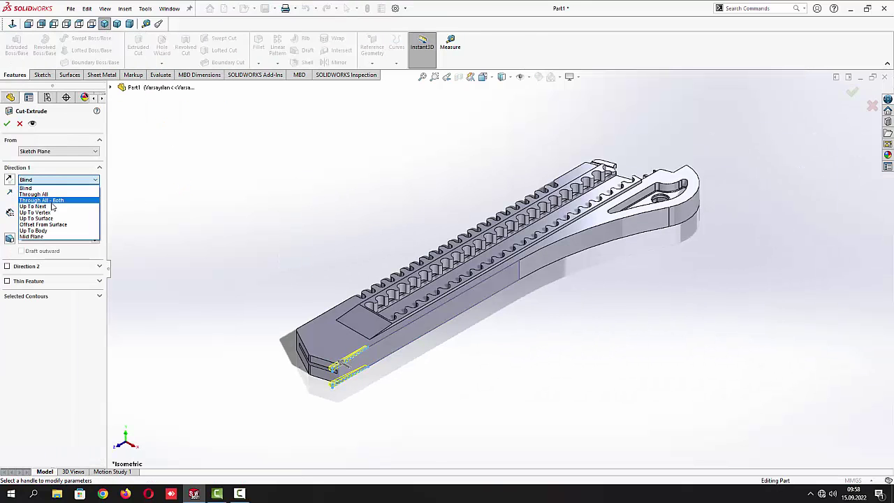
pyautogui.click(48, 198)
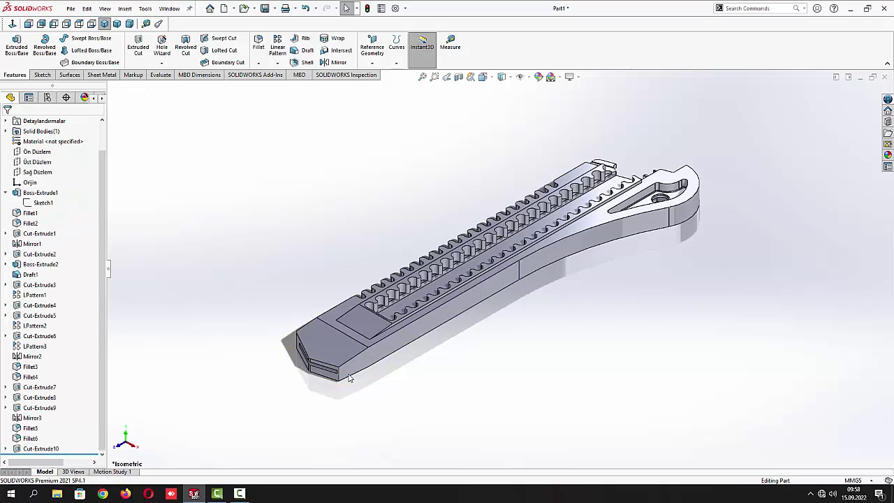
# Fillet the edges of the flat upper face between the tapered tip and the toothed slots with a 0.25 mm radius
pyautogui.scroll(-5, 349, 378)
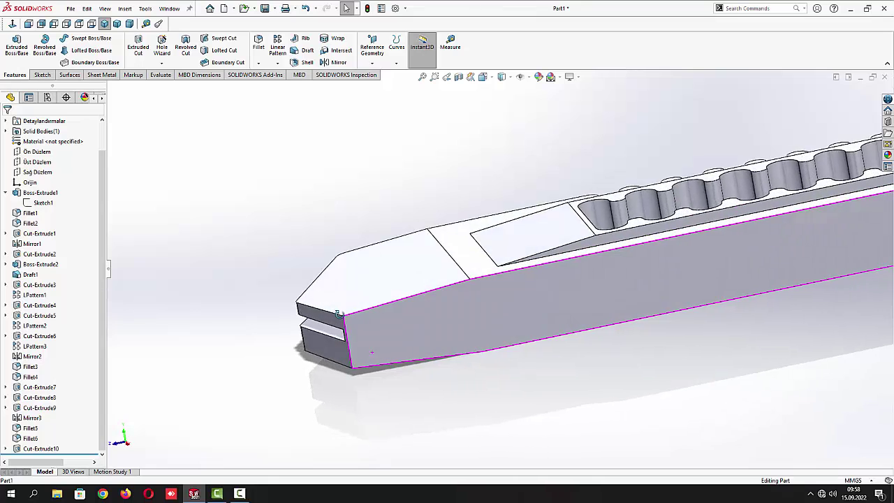
pyautogui.moveTo(338, 314); pyautogui.dragTo(357, 331, button='middle')
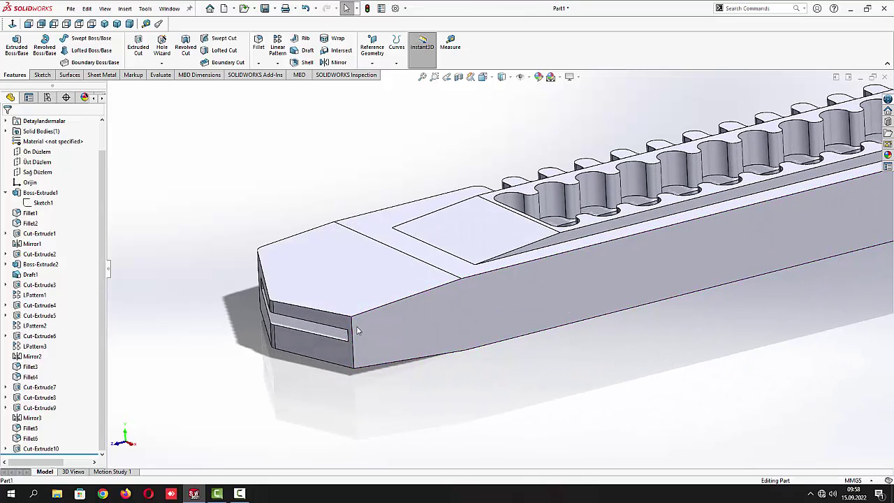
pyautogui.scroll(2, 357, 330)
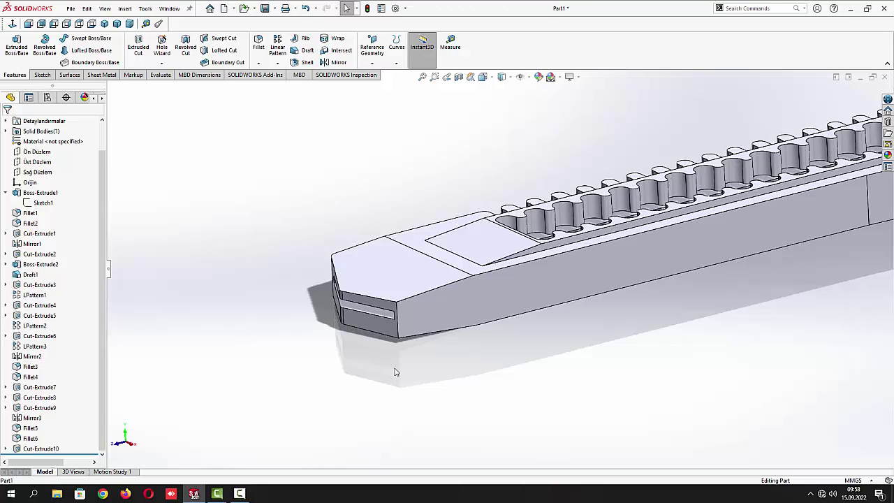
pyautogui.moveTo(395, 373); pyautogui.dragTo(529, 359, button='middle')
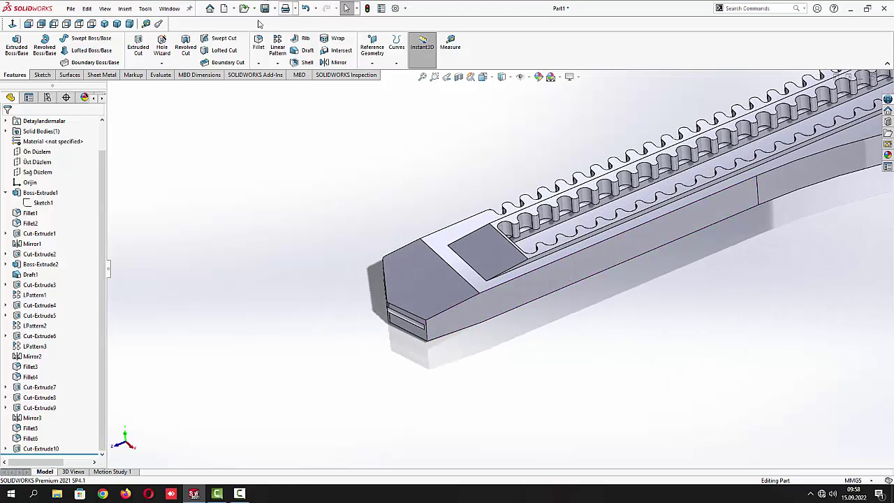
pyautogui.click(258, 46)
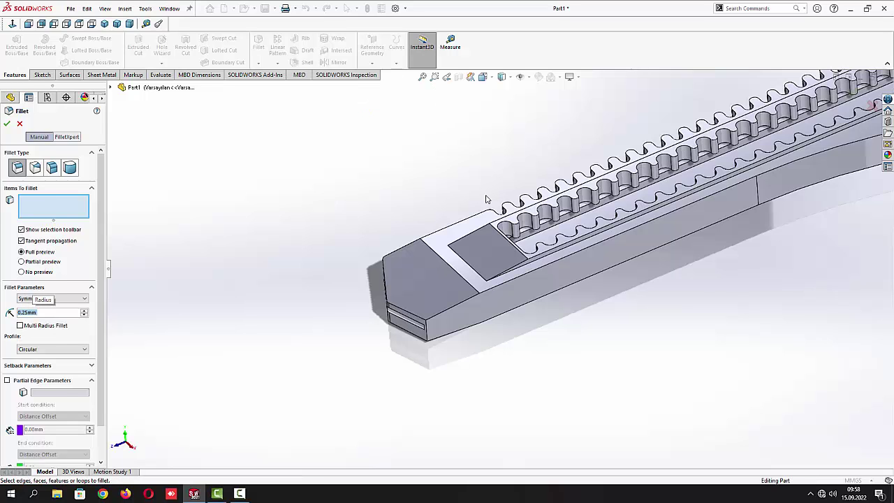
pyautogui.scroll(-3, 487, 200)
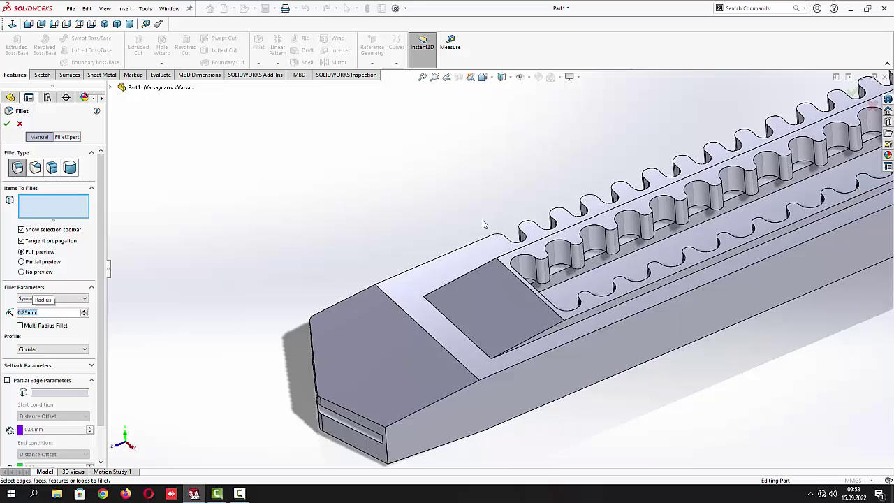
pyautogui.click(480, 260)
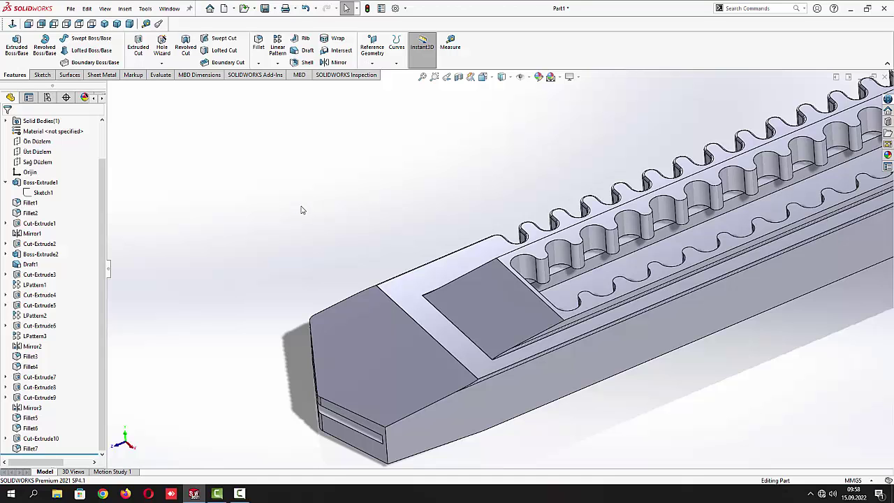
# Set up a 0.75 mm fillet on the blade slot opening, selecting its two short end edges and its upper long edge
pyautogui.scroll(3, 302, 210)
pyautogui.moveTo(336, 252); pyautogui.dragTo(560, 377, button='middle')
pyautogui.scroll(-5, 560, 378)
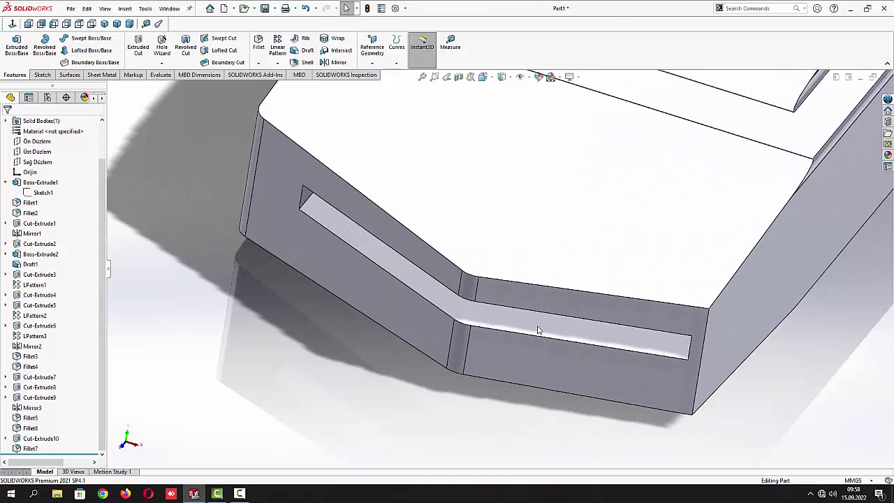
pyautogui.click(258, 42)
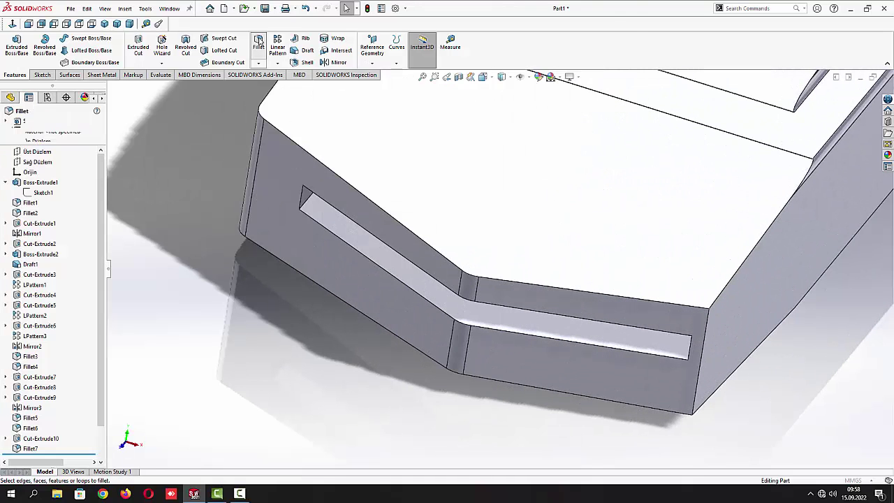
pyautogui.write('0,75')
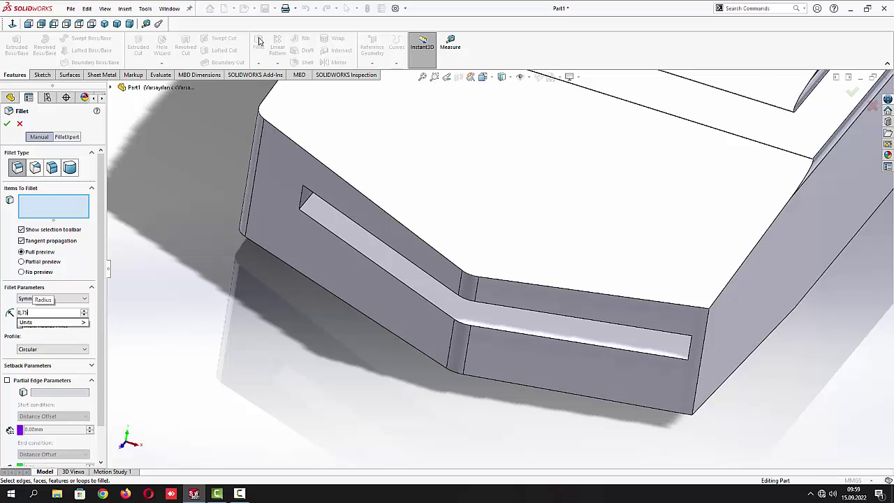
pyautogui.press('Return')
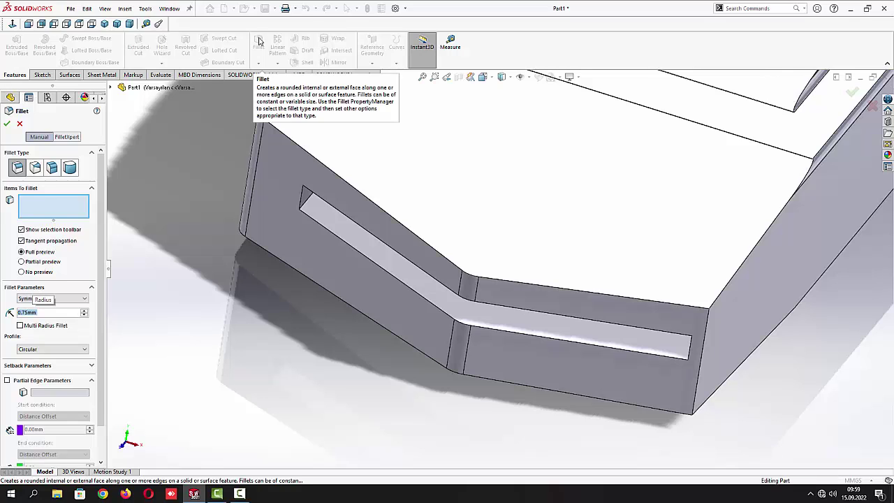
pyautogui.click(302, 202)
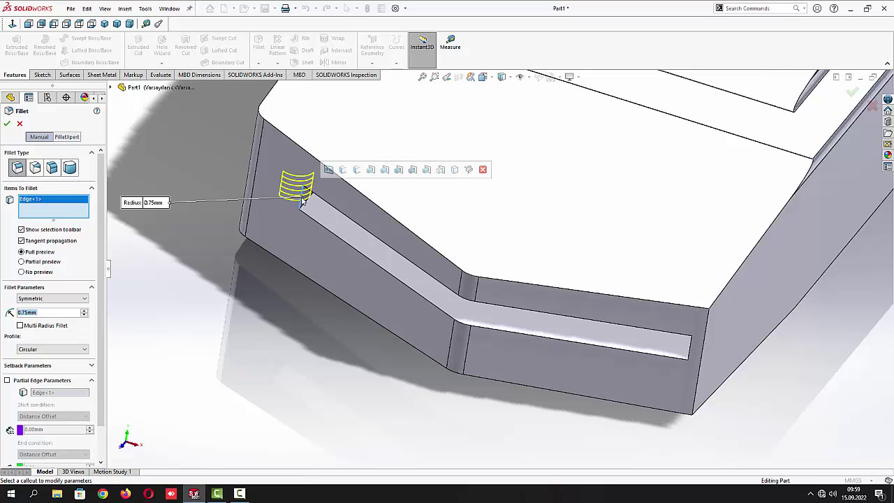
pyautogui.click(334, 211)
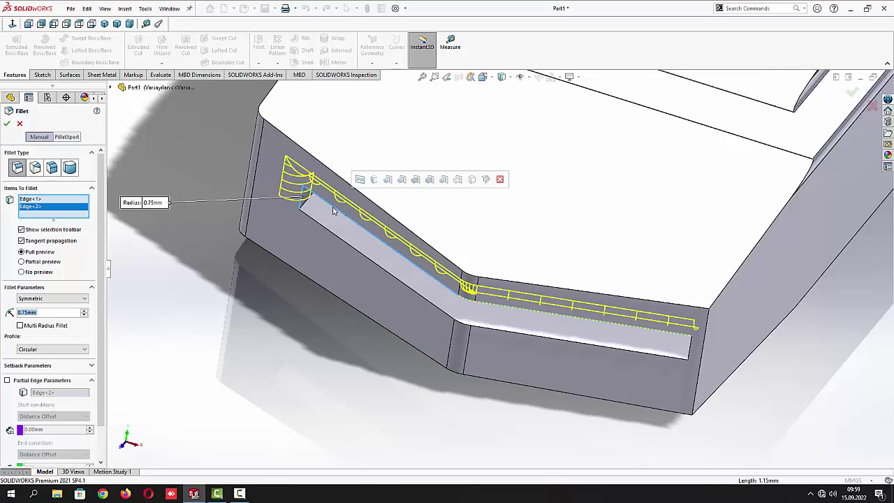
pyautogui.click(690, 353)
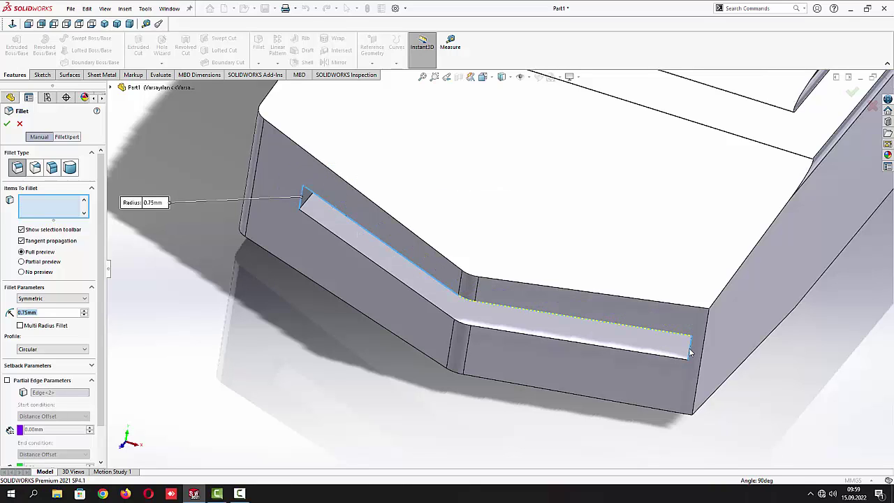
# Fillet the edges of the recess in the knife body's angled end face with a 0.75 mm radius
pyautogui.click(647, 354)
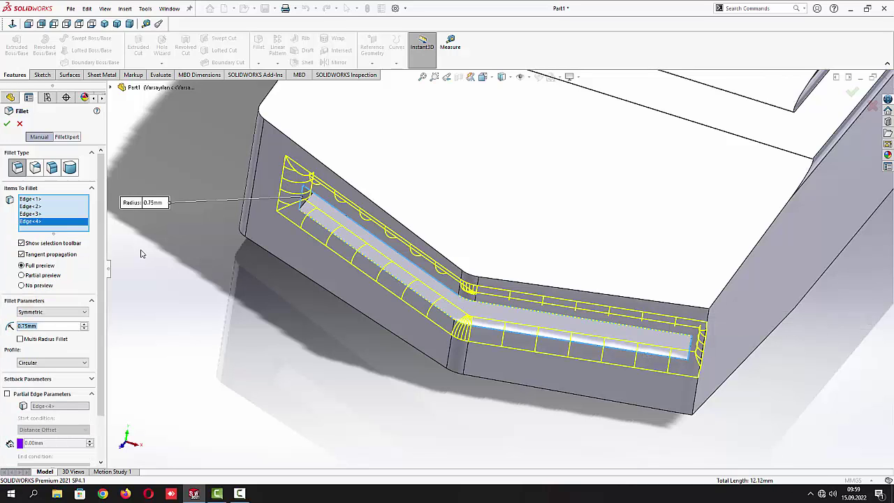
pyautogui.click(7, 124)
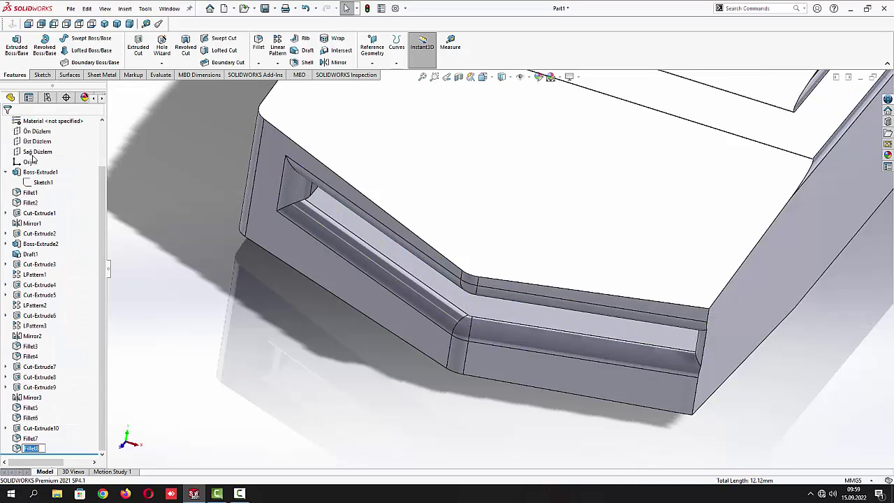
# Round the upper and lower outer edges of the knife body's angled end with a 0.25 mm fillet
pyautogui.scroll(3, 500, 275)
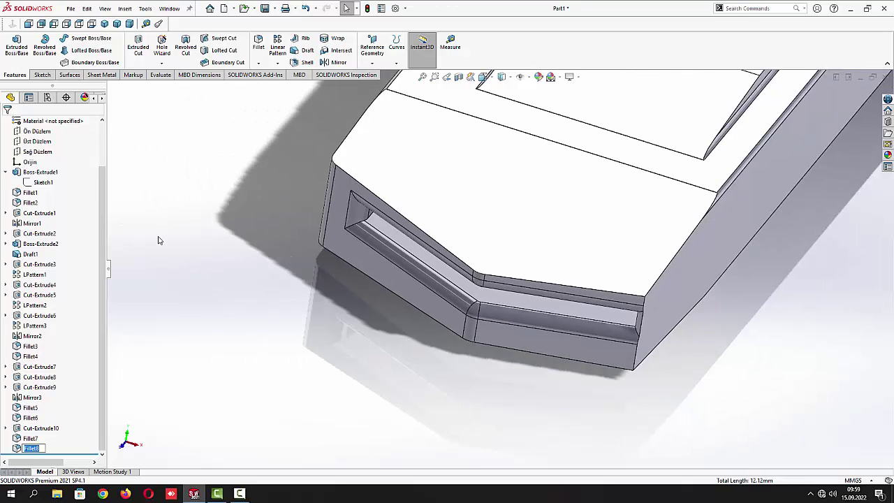
pyautogui.scroll(2, 210, 248)
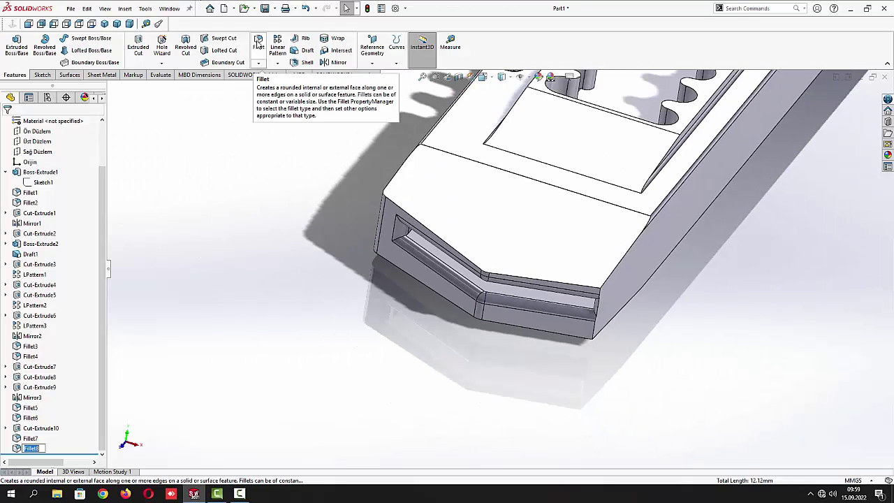
pyautogui.click(258, 42)
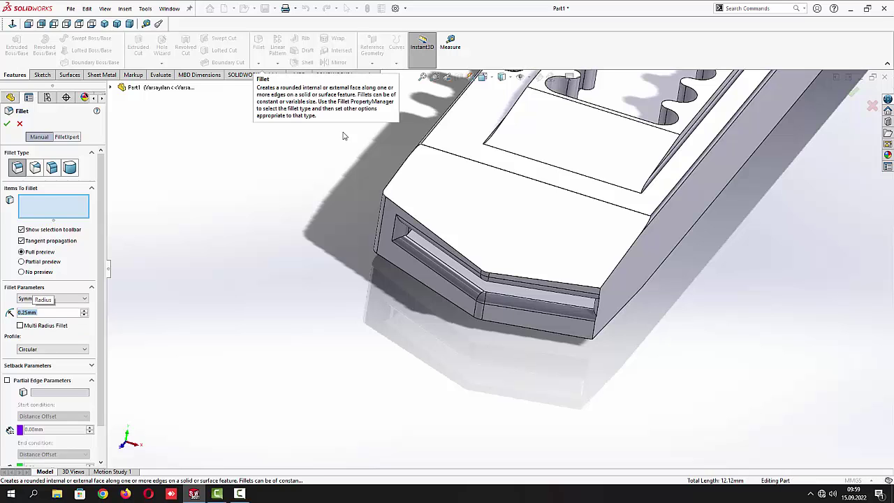
pyautogui.click(452, 252)
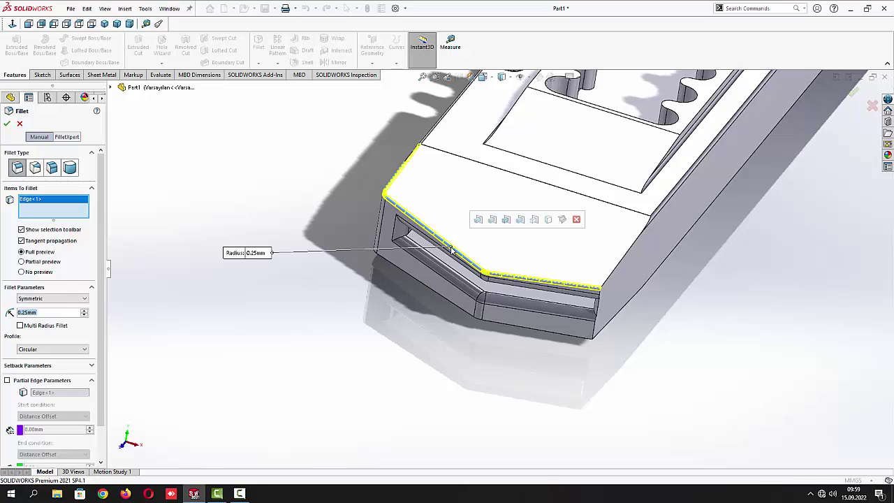
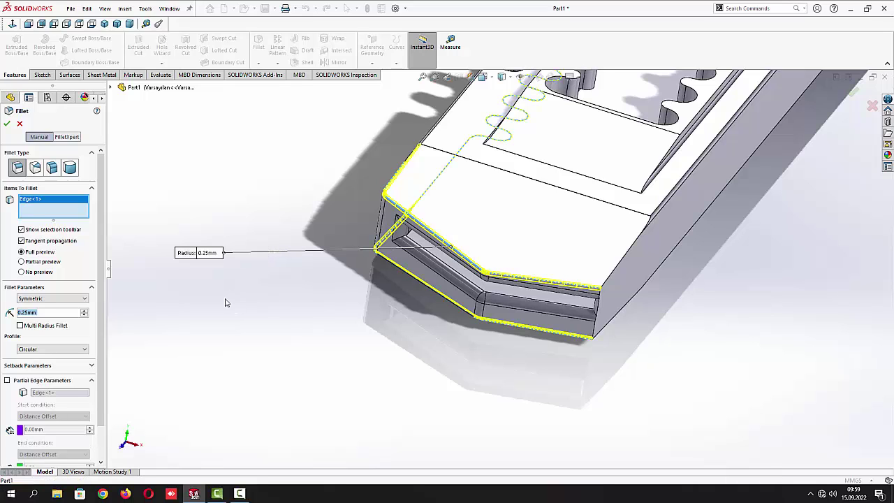
pyautogui.click(478, 322)
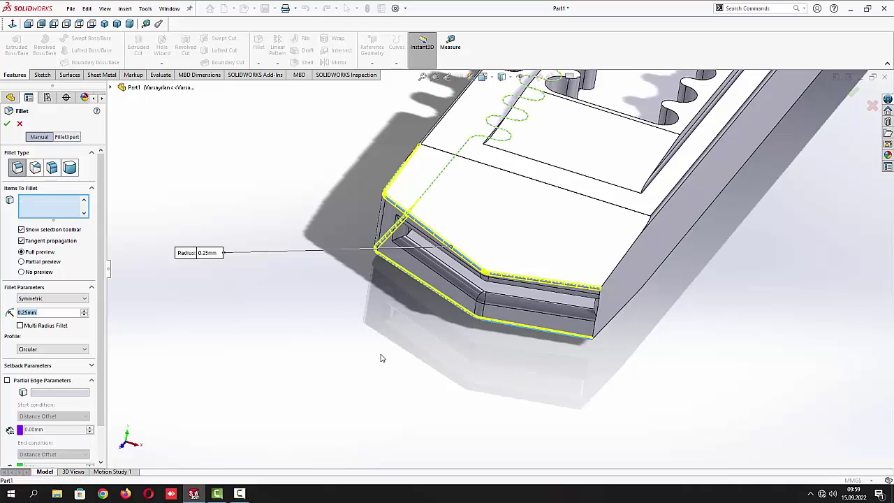
pyautogui.click(8, 125)
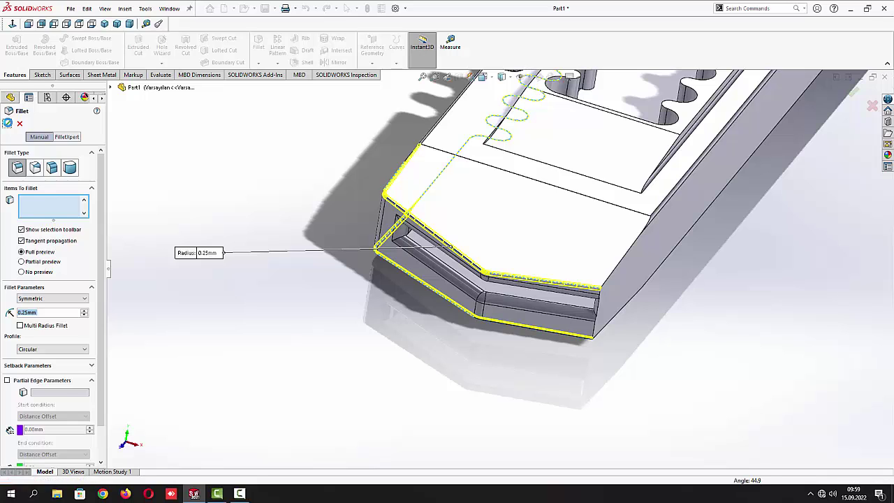
pyautogui.click(180, 210)
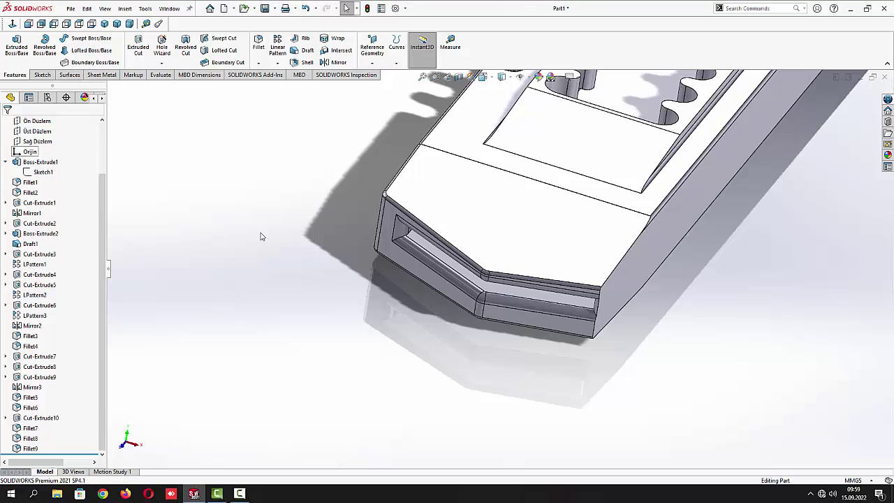
# Start a sketch on the inclined recessed Cut-Extrude9 face at the blade end of the body
pyautogui.scroll(10, 260, 237)
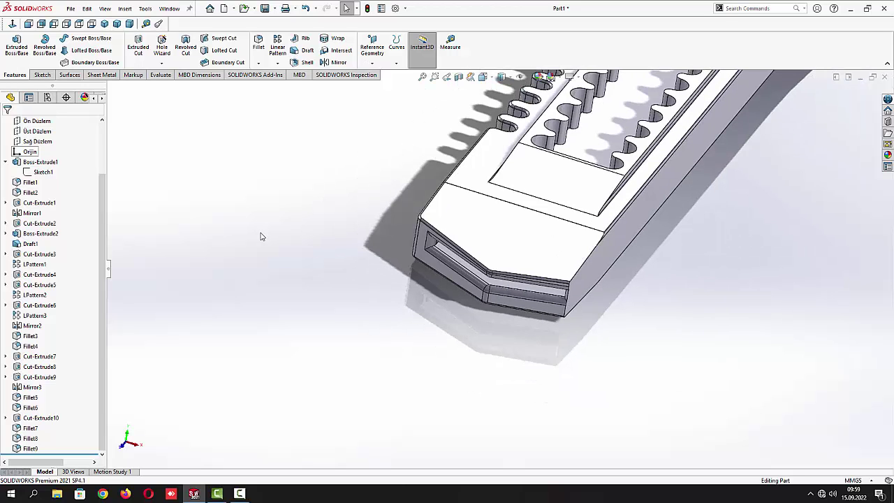
pyautogui.moveTo(342, 186); pyautogui.dragTo(434, 272, button='middle')
pyautogui.scroll(-8, 463, 148)
pyautogui.moveTo(407, 211); pyautogui.dragTo(307, 160, button='middle')
pyautogui.click(306, 160)
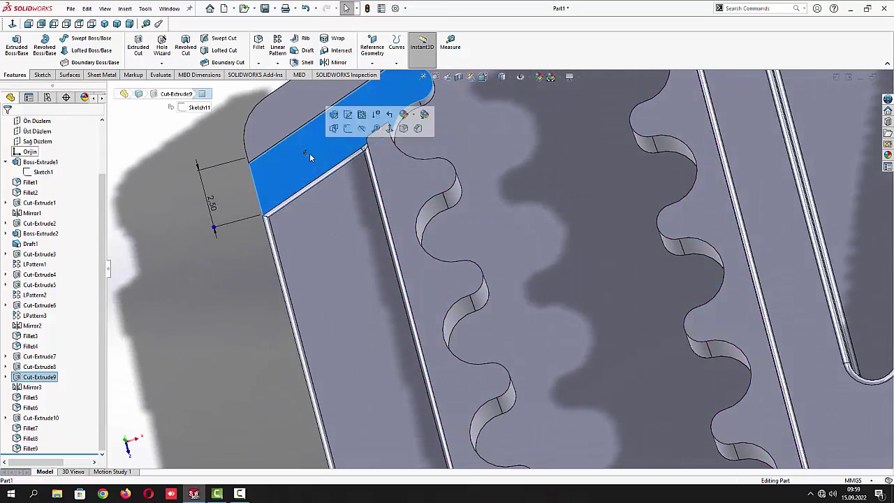
pyautogui.click(346, 133)
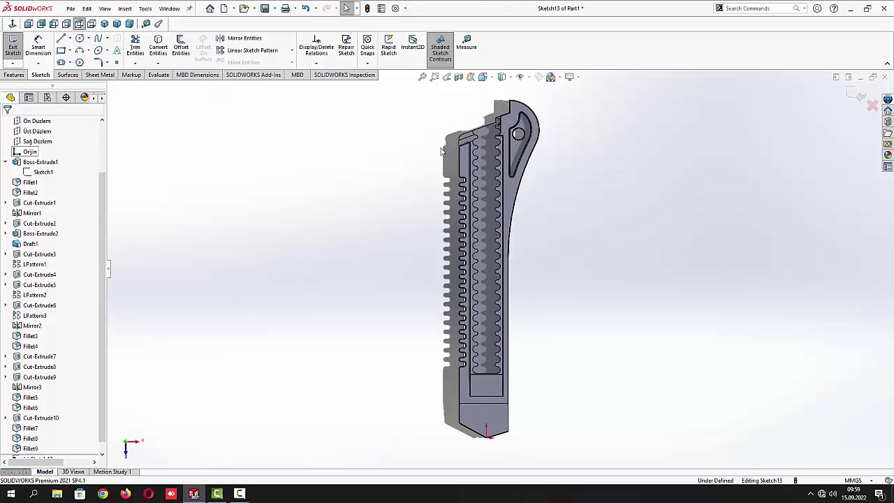
# Draw a three-point arc of about 0.74 mm radius with both ends on the recessed face's inclined edge
pyautogui.scroll(-8, 456, 129)
pyautogui.scroll(-3, 449, 241)
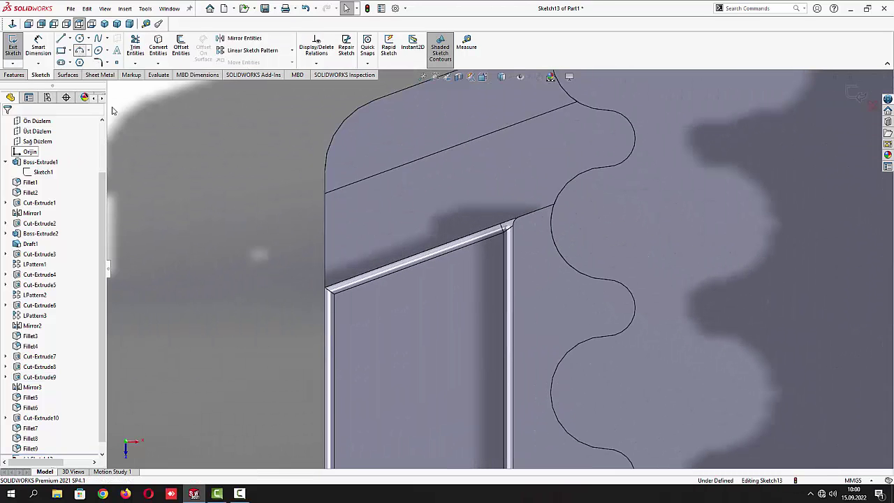
pyautogui.click(80, 51)
pyautogui.click(377, 272)
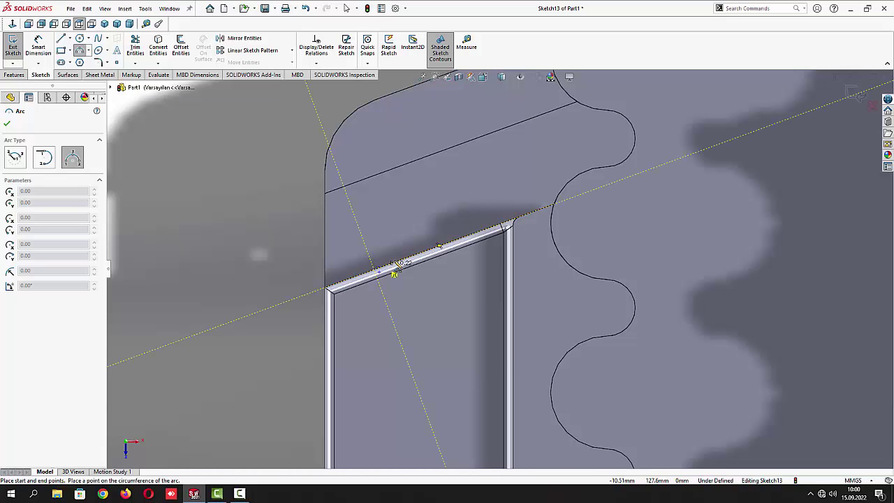
pyautogui.click(421, 252)
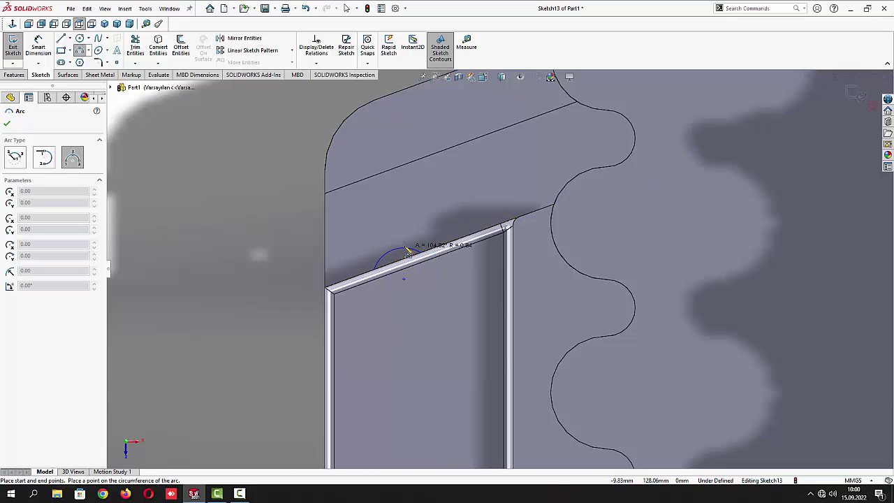
pyautogui.click(392, 246)
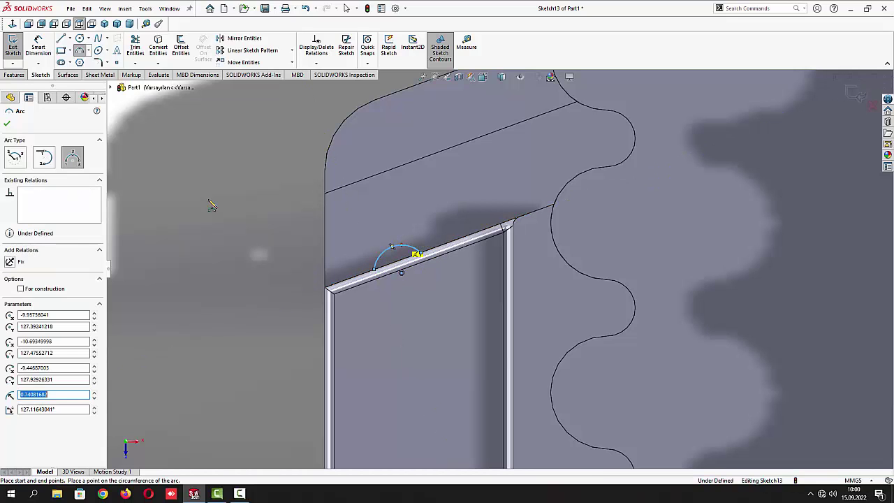
pyautogui.click(7, 124)
# Dimension the arc's radius and set it to 1 mm
pyautogui.click(39, 46)
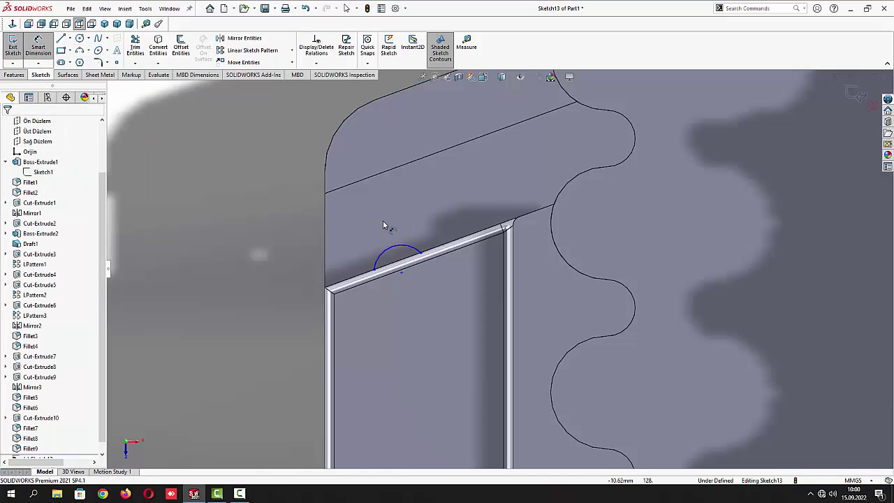
pyautogui.click(398, 251)
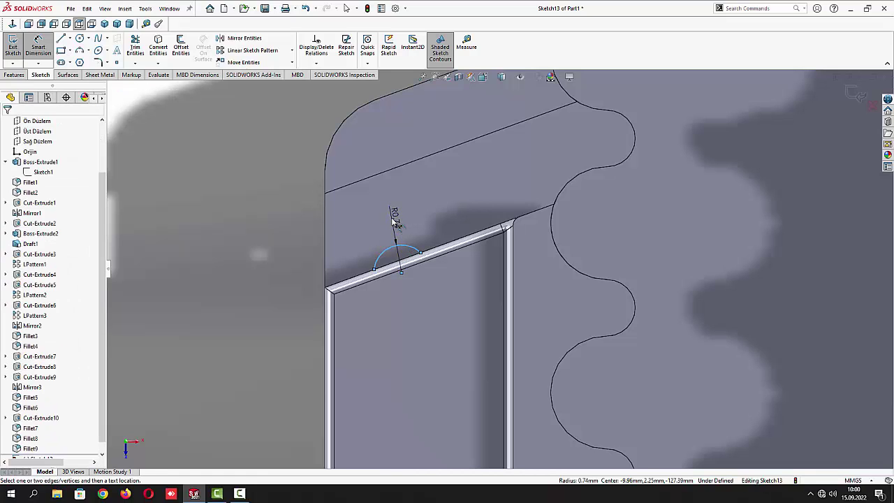
pyautogui.click(395, 217)
pyautogui.write('1')
pyautogui.press('Return')
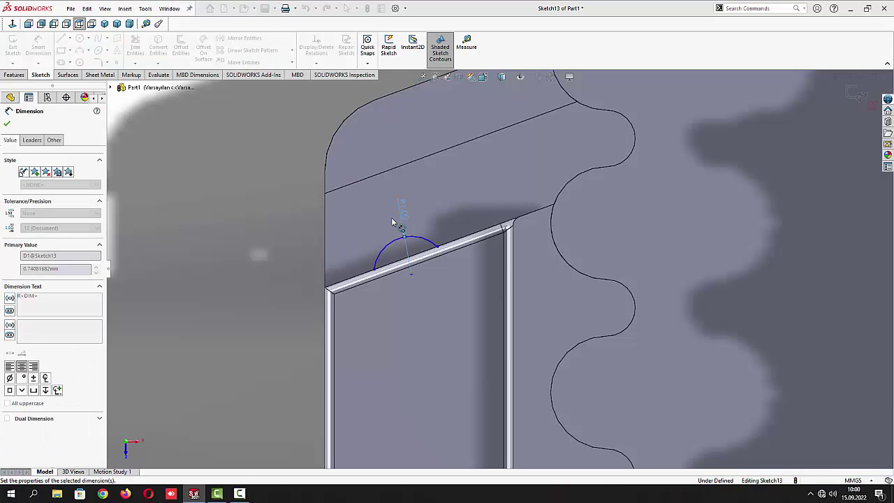
pyautogui.click(7, 126)
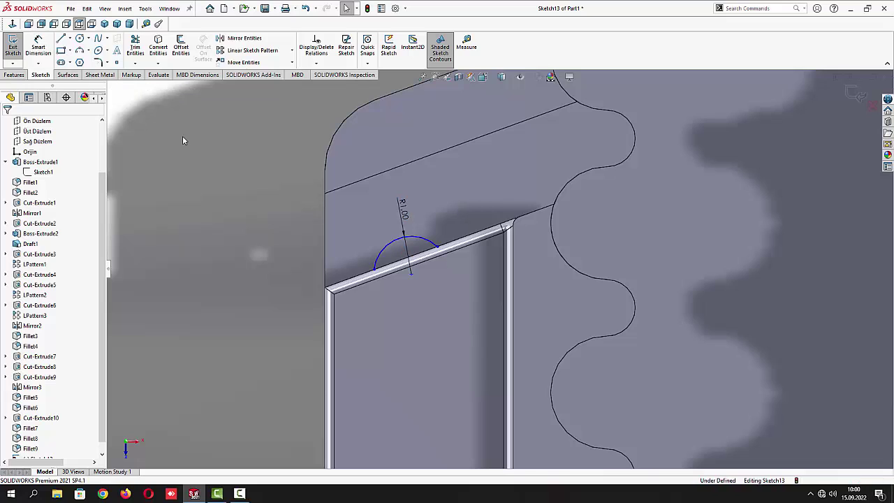
# Convert the inclined edge beneath the arc into a sketch line
pyautogui.click(358, 280)
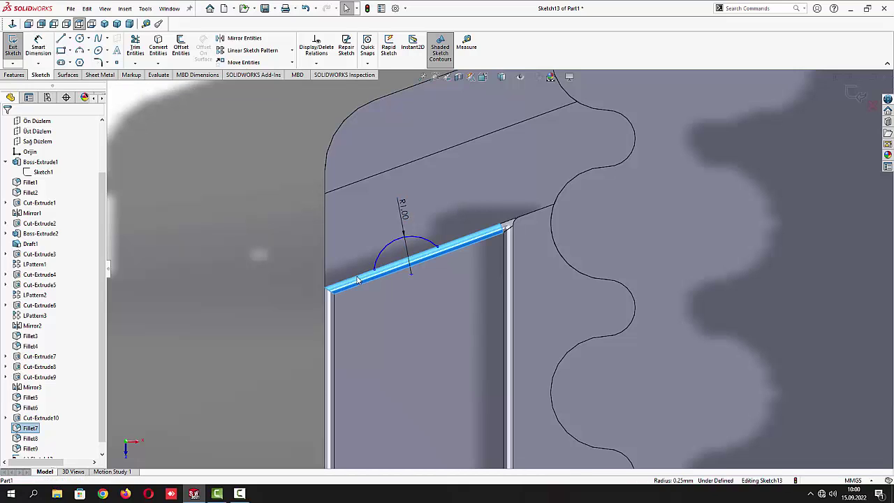
pyautogui.click(358, 279)
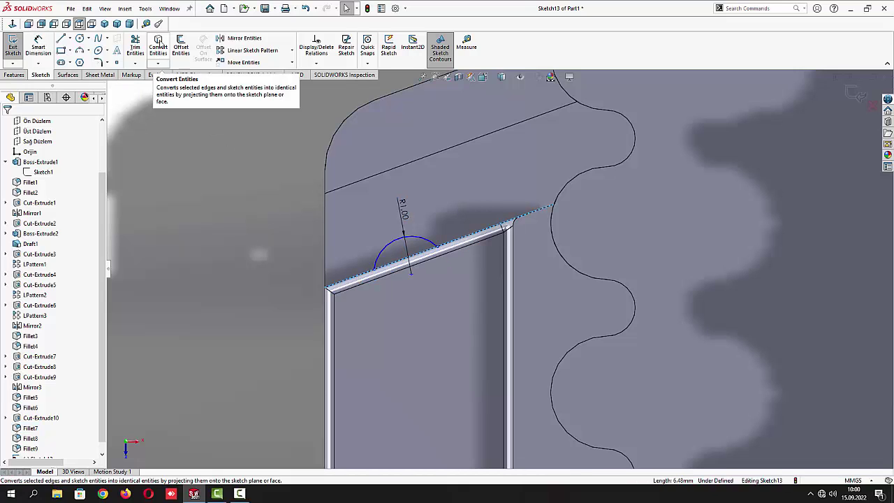
pyautogui.click(158, 46)
# Dimension the arc's centre 2.5 mm horizontally from the body's vertical outer edge
pyautogui.click(39, 52)
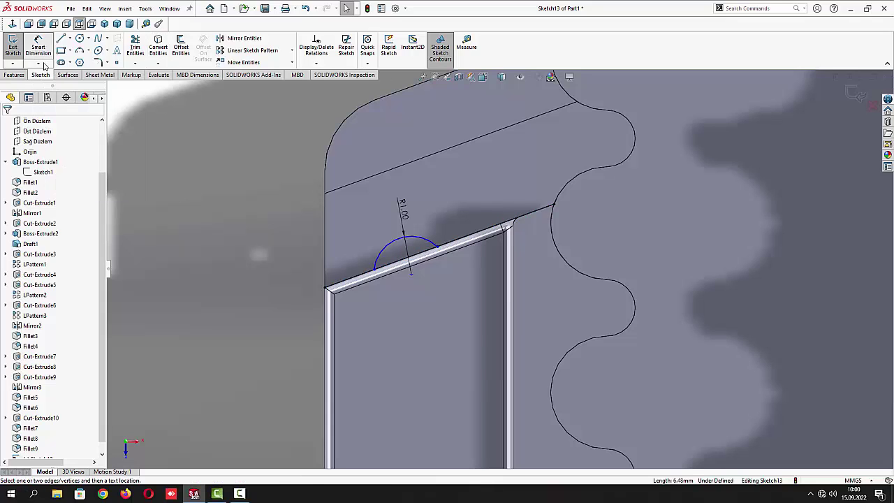
pyautogui.click(412, 275)
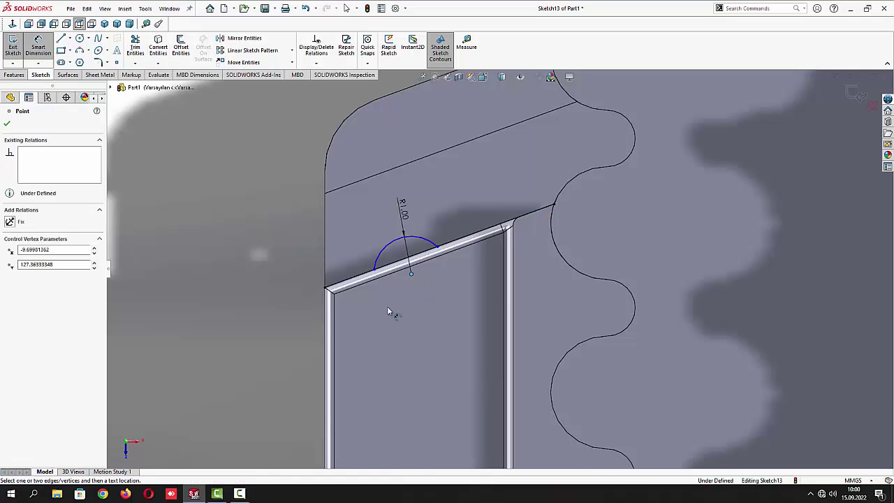
pyautogui.click(326, 322)
pyautogui.click(355, 323)
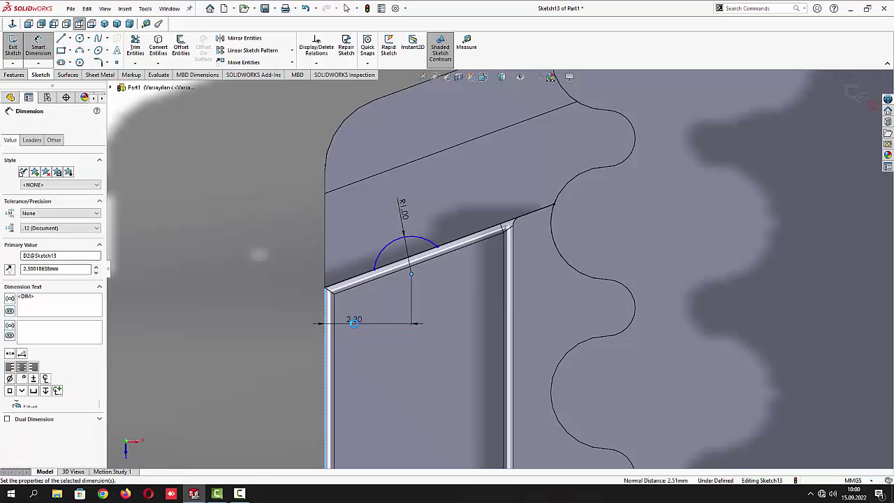
pyautogui.write('2.5')
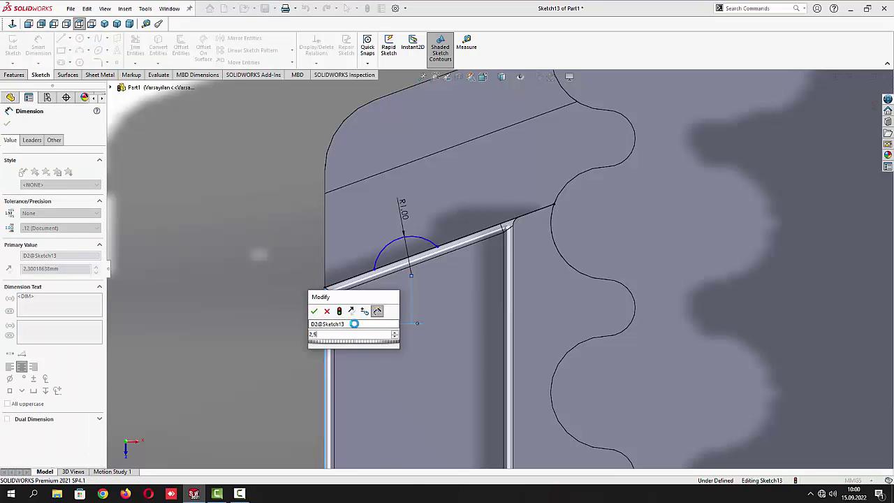
pyautogui.press('Return')
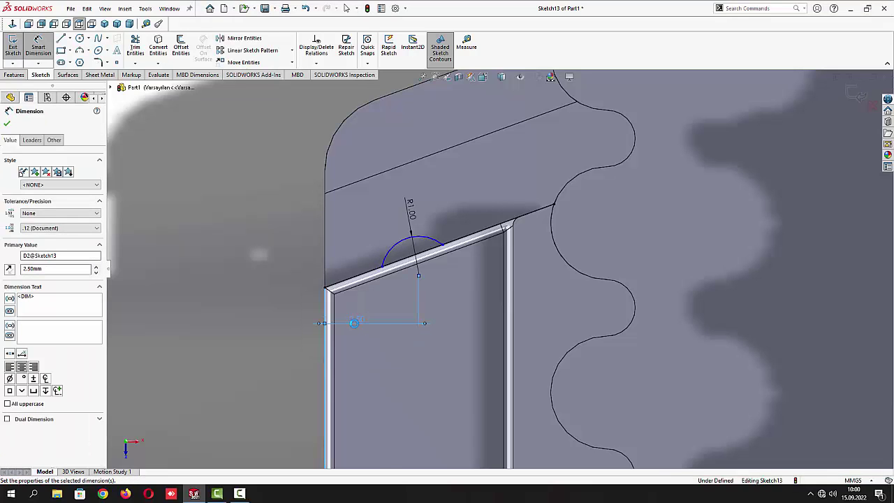
pyautogui.click(8, 125)
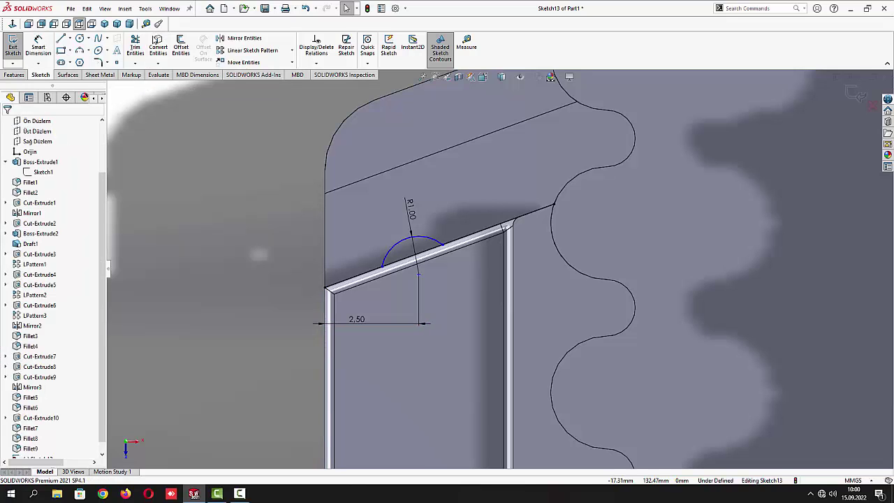
# Trim the converted line's portions outside the arc to leave a closed profile, and exit the sketch
pyautogui.click(135, 46)
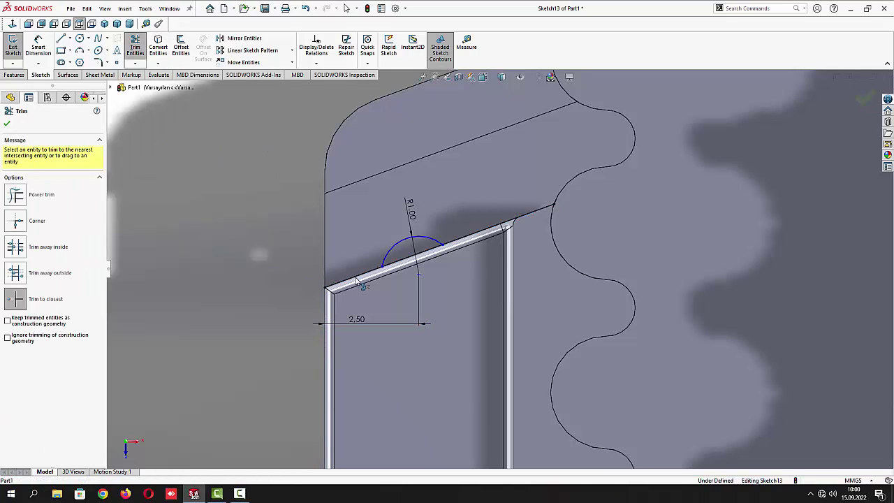
pyautogui.click(475, 236)
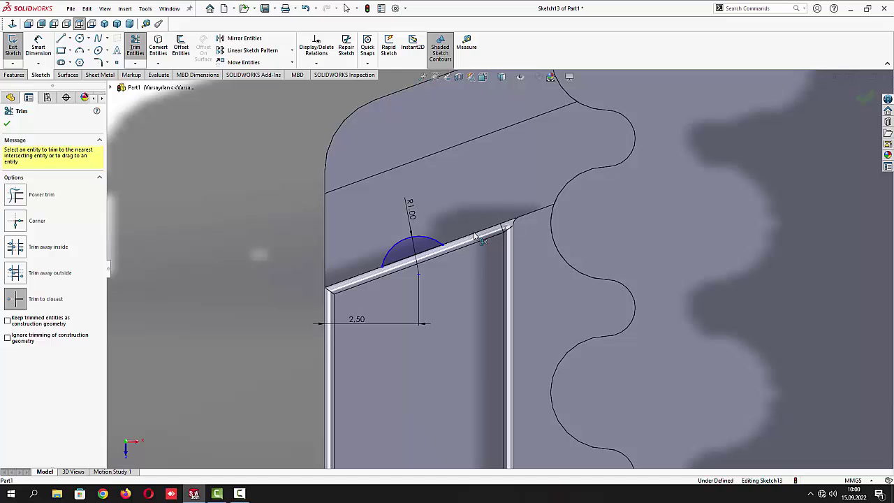
pyautogui.click(9, 124)
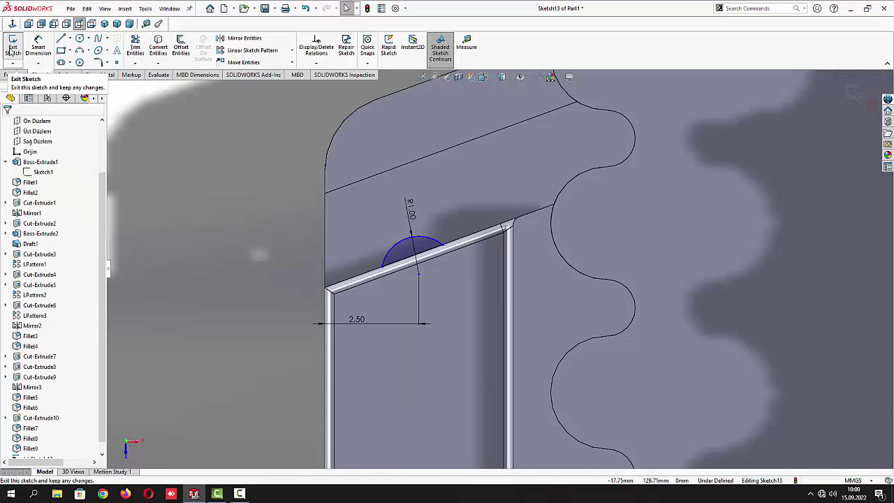
pyautogui.click(13, 47)
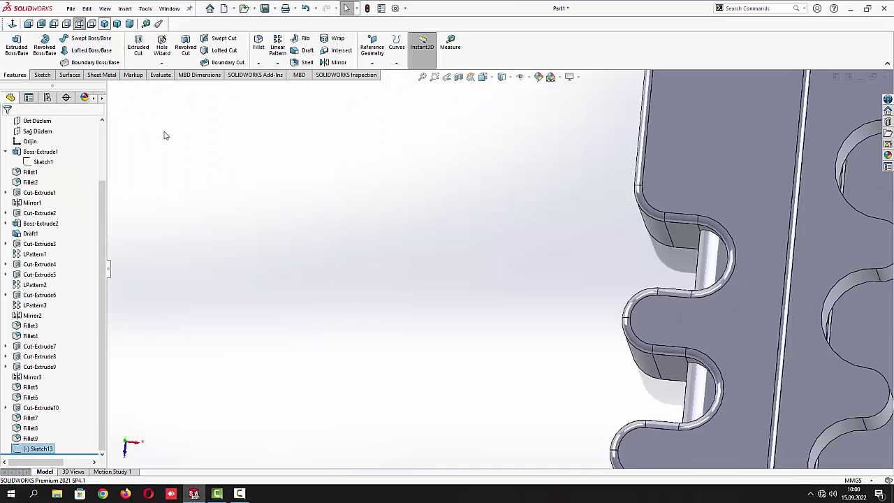
pyautogui.hotkey('ctrl', '7')
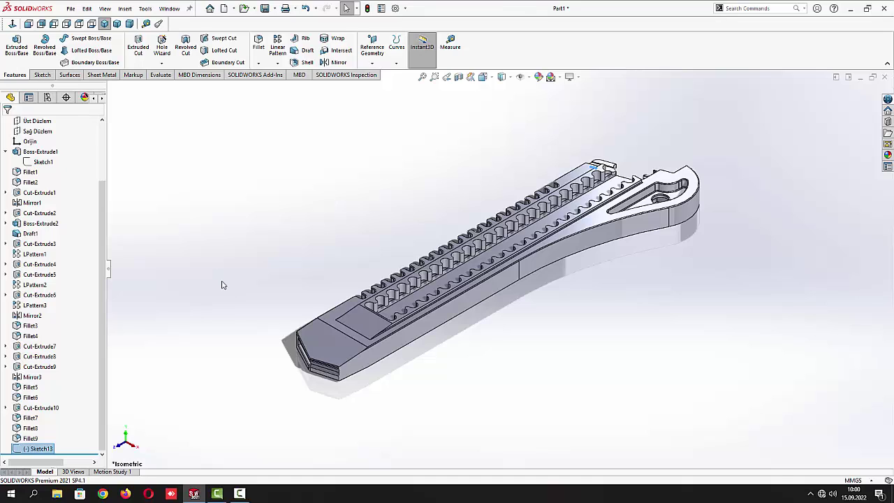
pyautogui.moveTo(222, 285); pyautogui.dragTo(340, 300, button='middle')
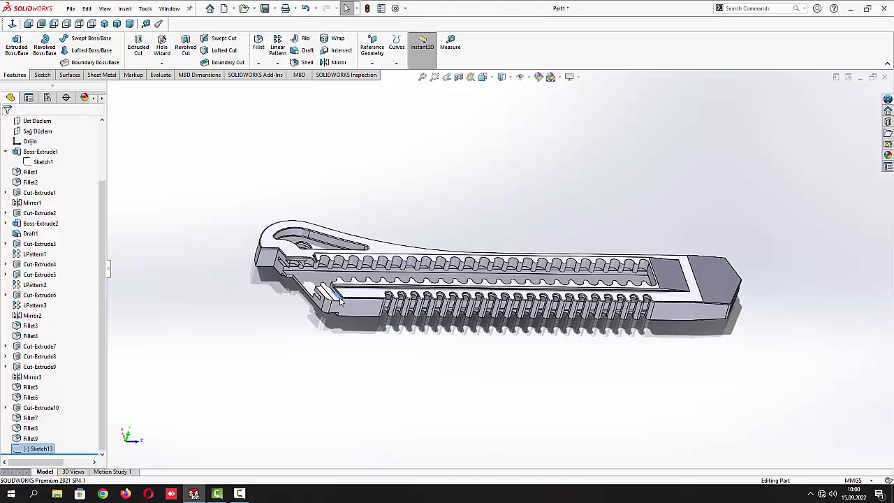
# Extrude the closed arc profile on the recessed face as a 0.75 mm blind boss merged with the body
pyautogui.scroll(8, 340, 300)
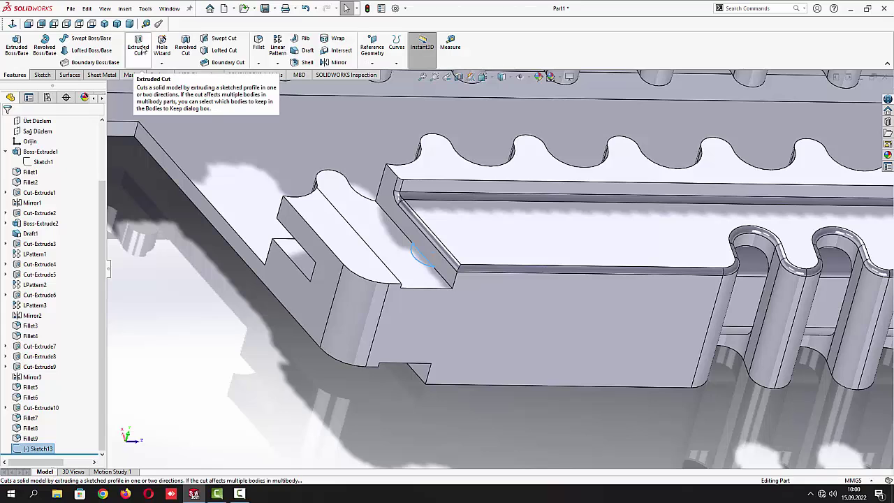
pyautogui.click(16, 46)
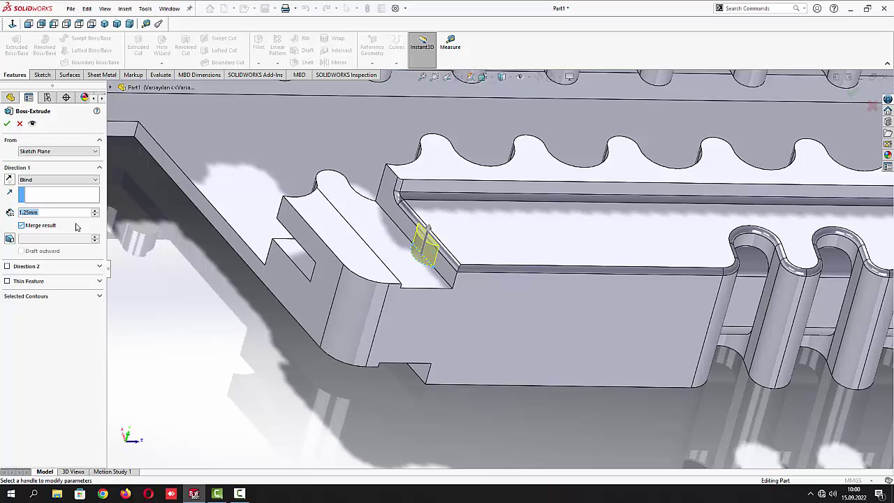
pyautogui.write('0,7')
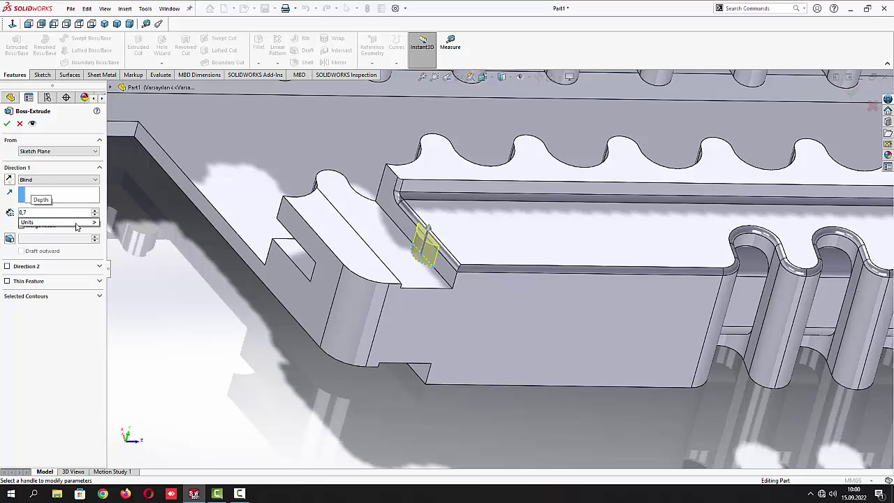
pyautogui.write('5')
pyautogui.press('Return')
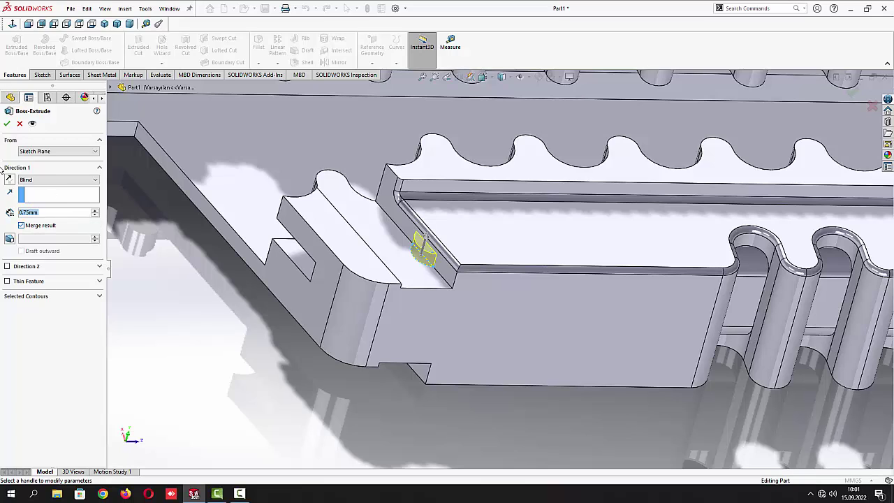
pyautogui.click(7, 123)
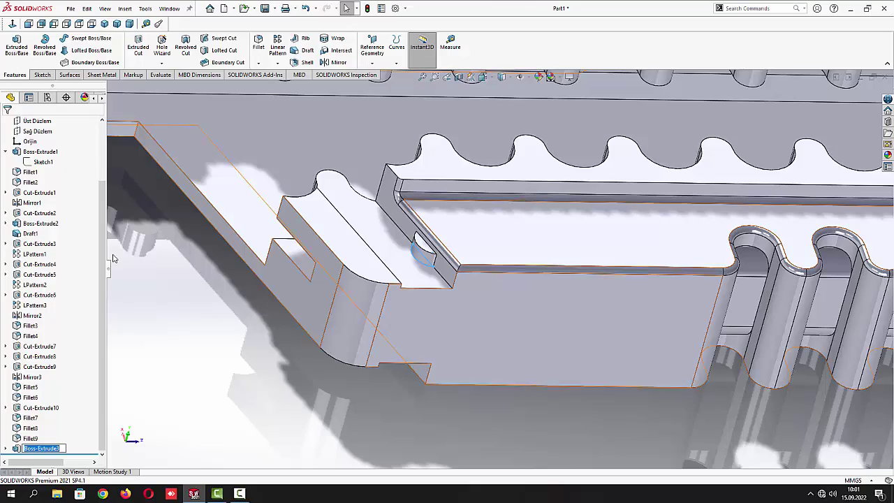
# Start a new sketch on the body's large flat face, squared up on the blade end
pyautogui.scroll(-2, 393, 325)
pyautogui.moveTo(393, 325); pyautogui.dragTo(354, 319, button='middle')
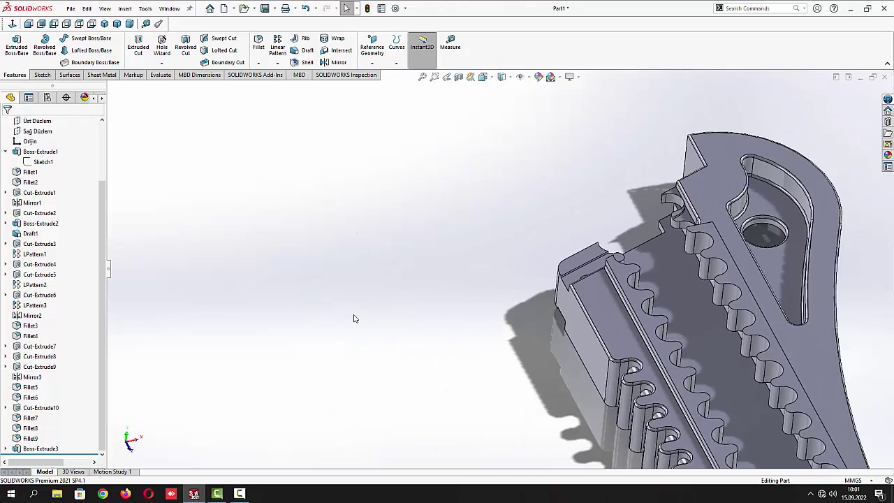
pyautogui.scroll(5, 588, 297)
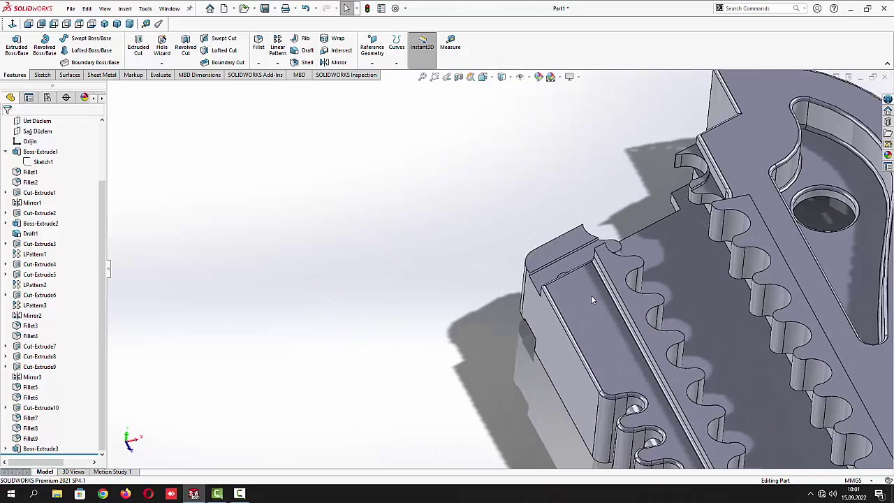
pyautogui.moveTo(563, 359)
pyautogui.mouseDown(button='middle')
pyautogui.moveTo(588, 371)
pyautogui.moveTo(571, 357)
pyautogui.mouseUp(button='middle')
pyautogui.moveTo(560, 353); pyautogui.dragTo(545, 335, button='middle')
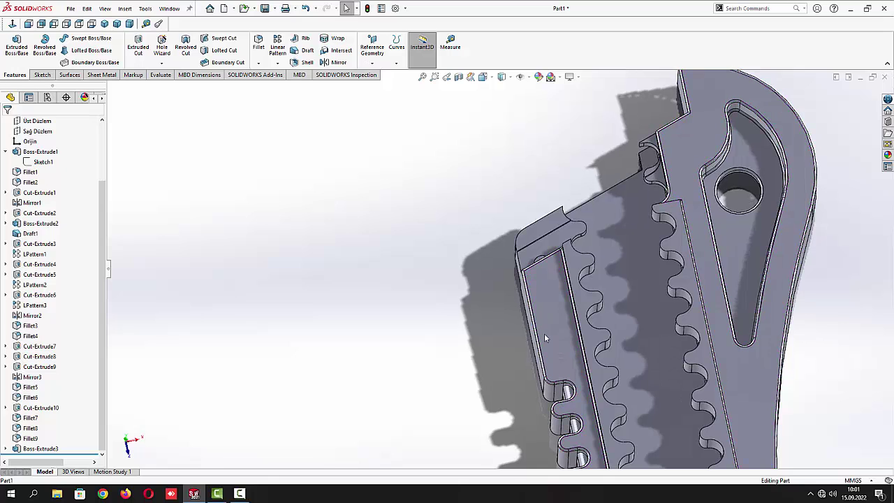
pyautogui.scroll(4, 545, 338)
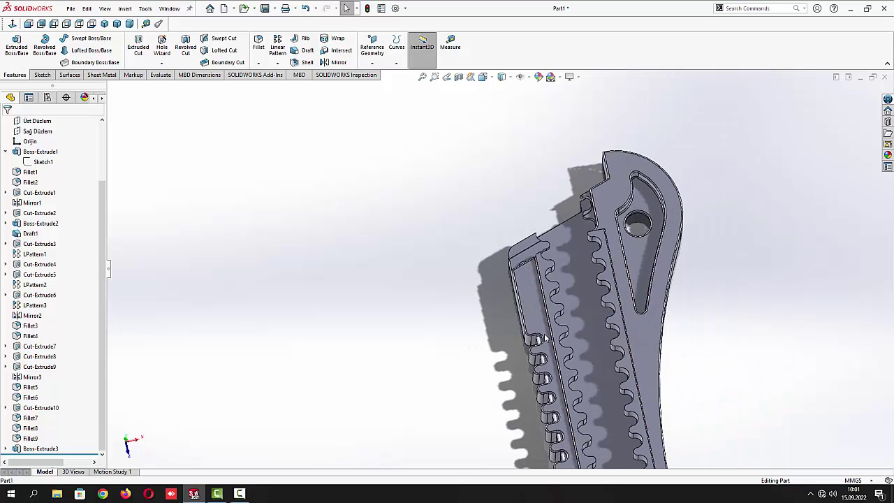
pyautogui.scroll(-5, 538, 268)
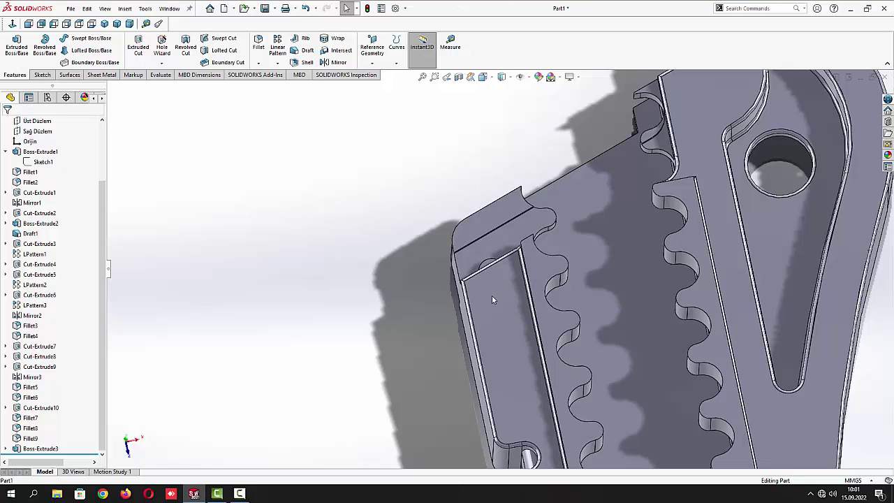
pyautogui.click(489, 282)
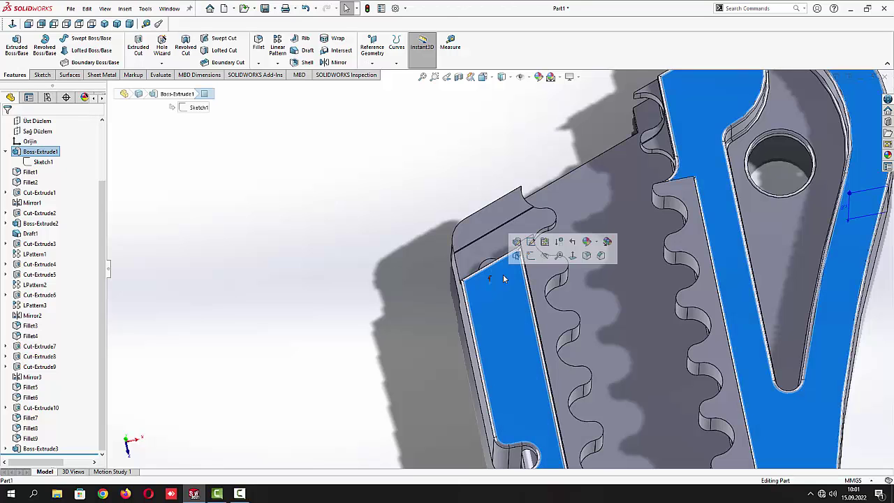
pyautogui.click(543, 267)
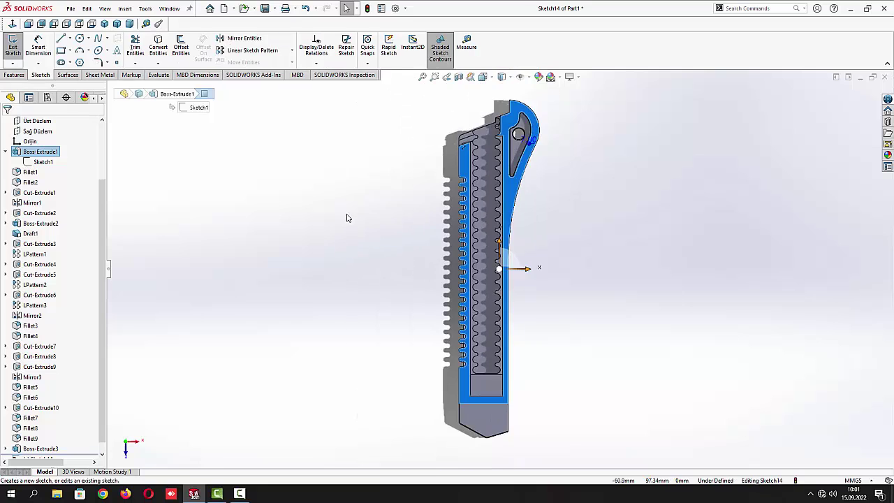
pyautogui.scroll(-5, 508, 140)
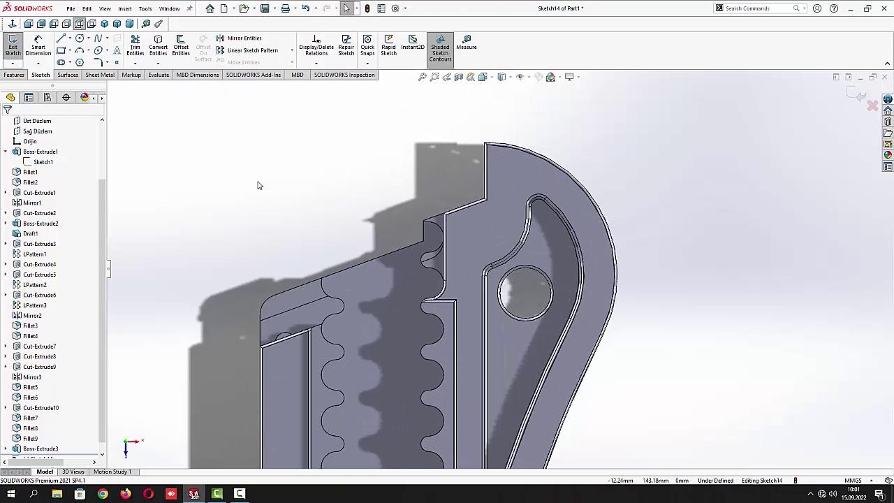
# Sketch an outward-bulging three-point arc of about 18.5 mm radius between the rounded head's corner and the recess's outer corner at the blade end
pyautogui.click(80, 51)
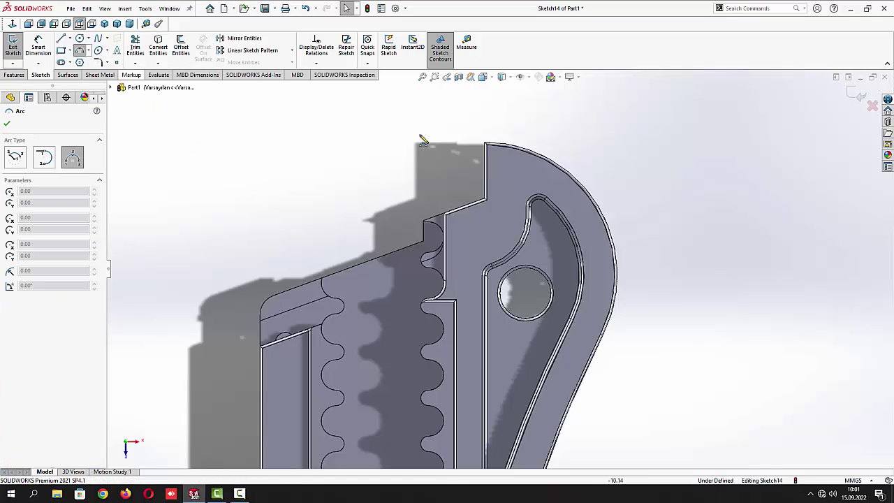
pyautogui.click(485, 144)
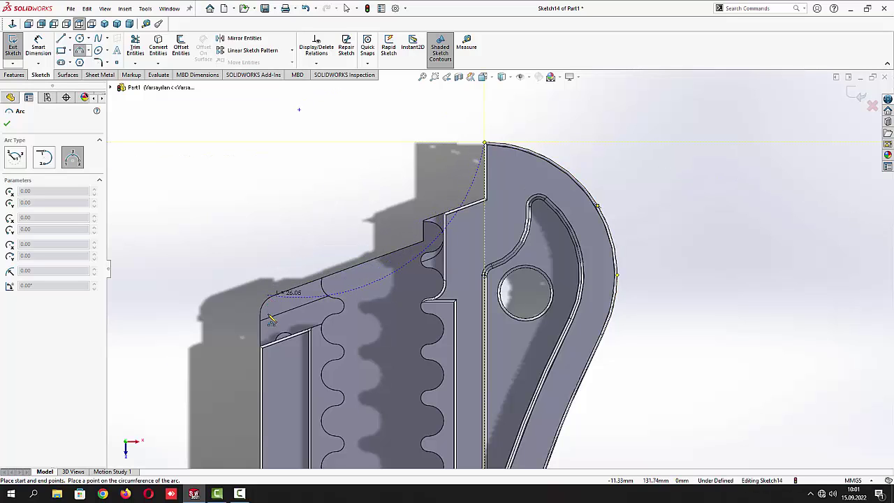
pyautogui.click(261, 347)
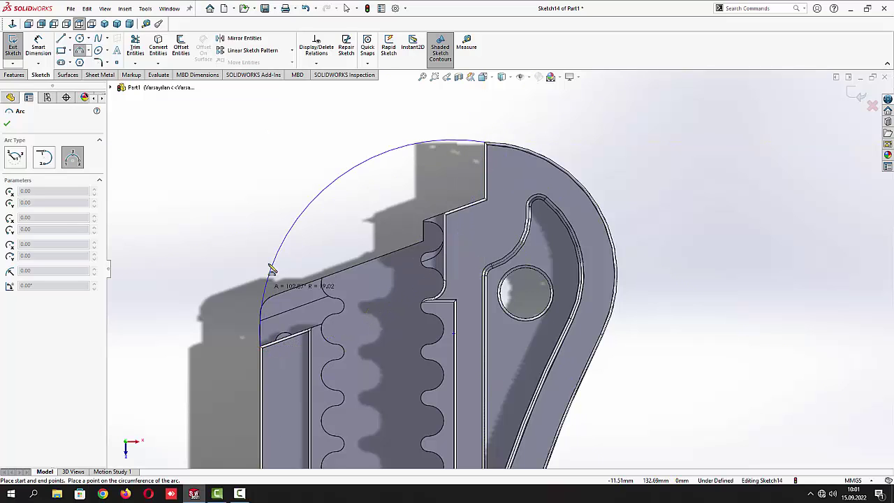
pyautogui.click(284, 235)
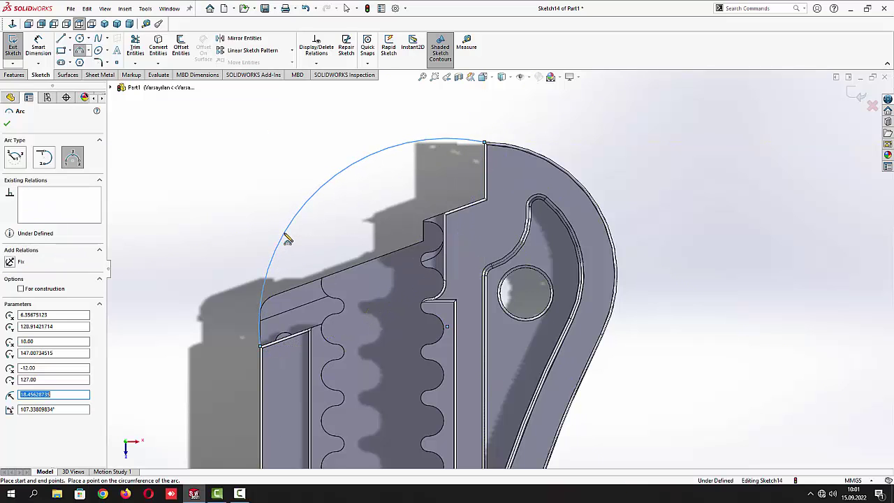
pyautogui.click(7, 123)
# Dimension the large arc's radius as 25 mm and turn the arc into construction geometry
pyautogui.click(38, 48)
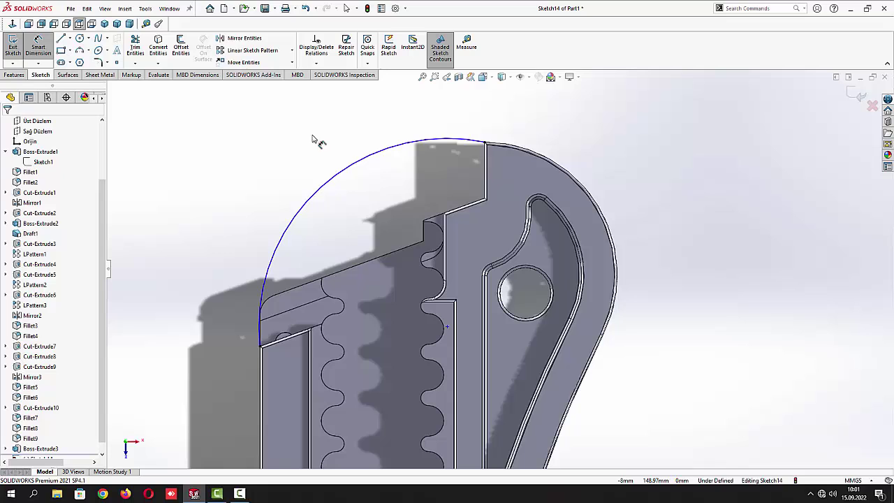
pyautogui.click(339, 171)
pyautogui.click(319, 149)
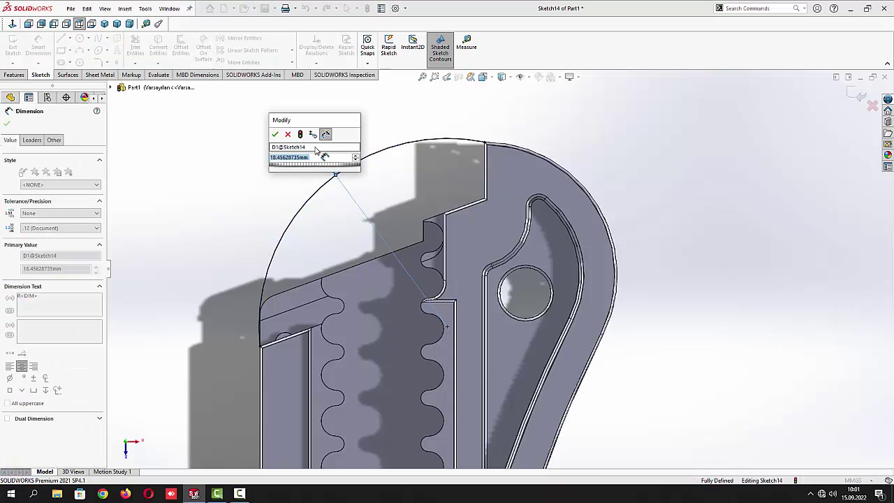
pyautogui.write('25')
pyautogui.press('Return')
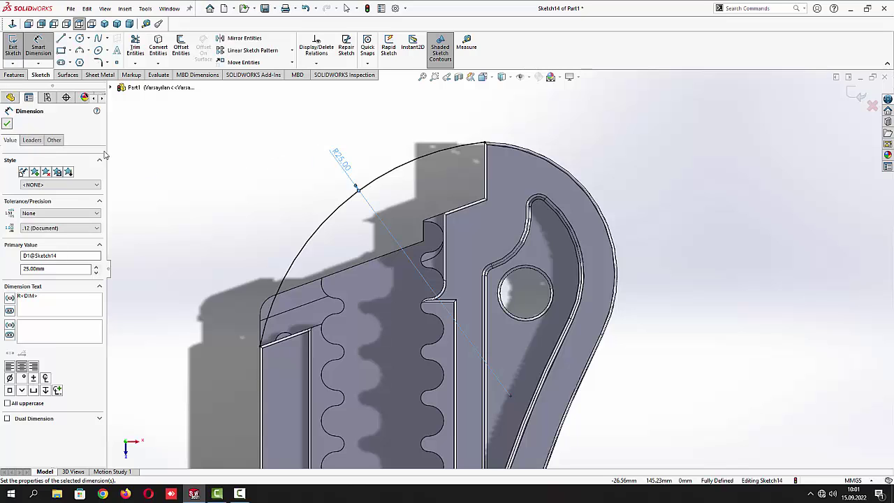
pyautogui.press('Escape')
pyautogui.click(348, 204)
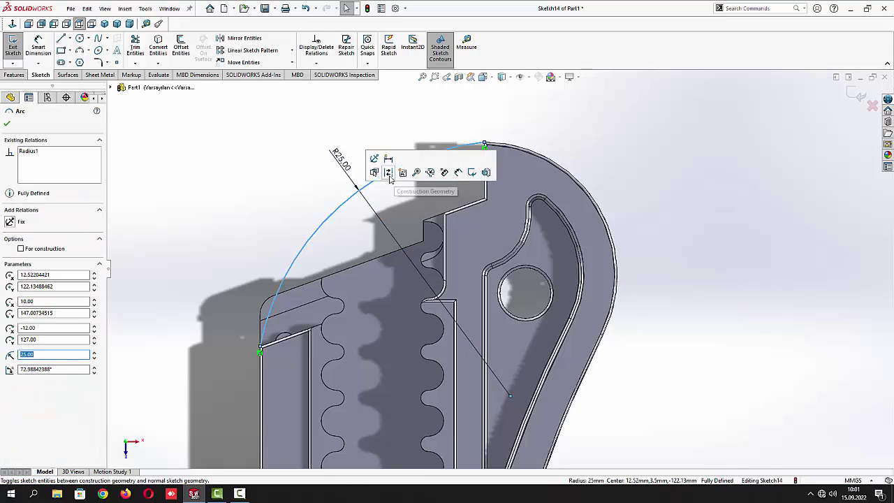
pyautogui.press('Escape')
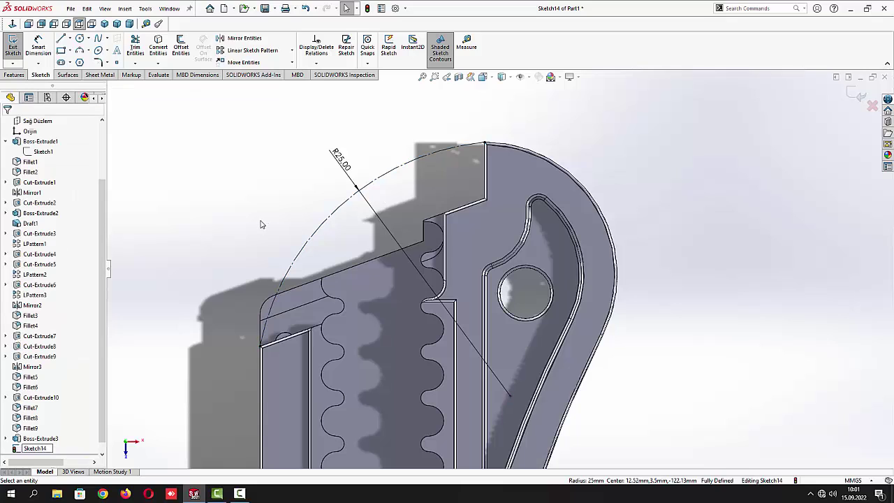
# Offset the construction arc by 1 mm toward the inside of the body
pyautogui.click(181, 49)
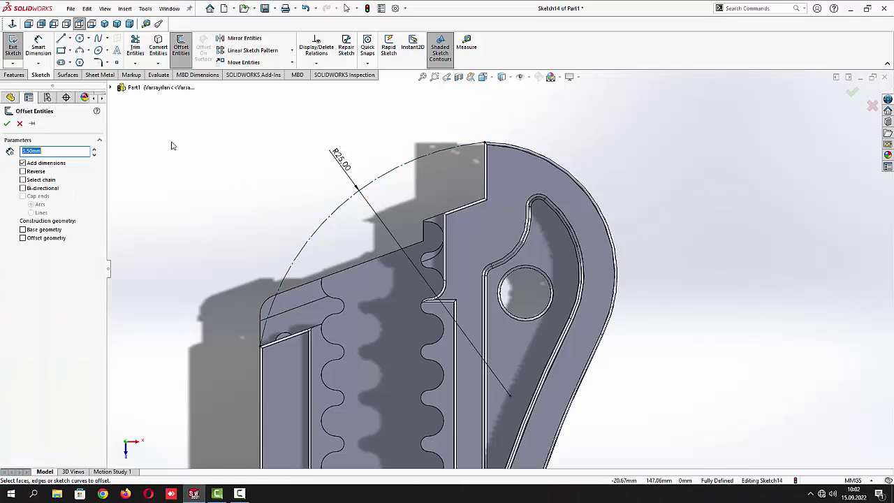
pyautogui.click(334, 213)
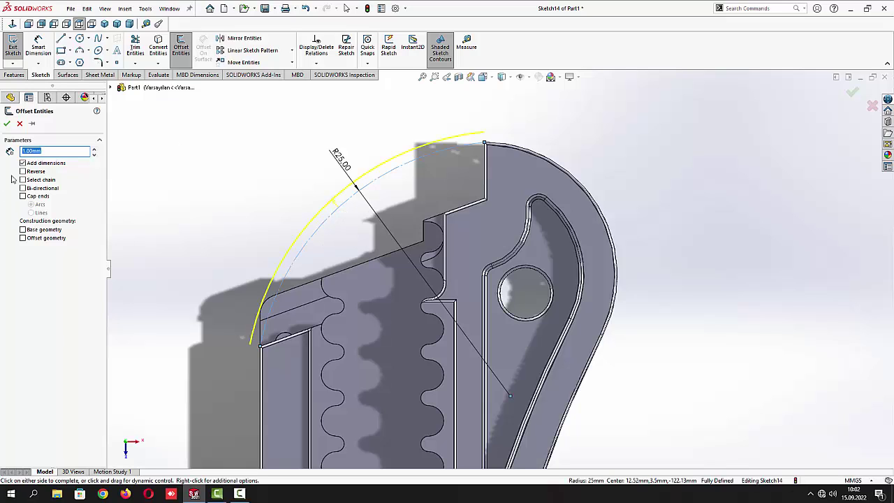
pyautogui.click(23, 171)
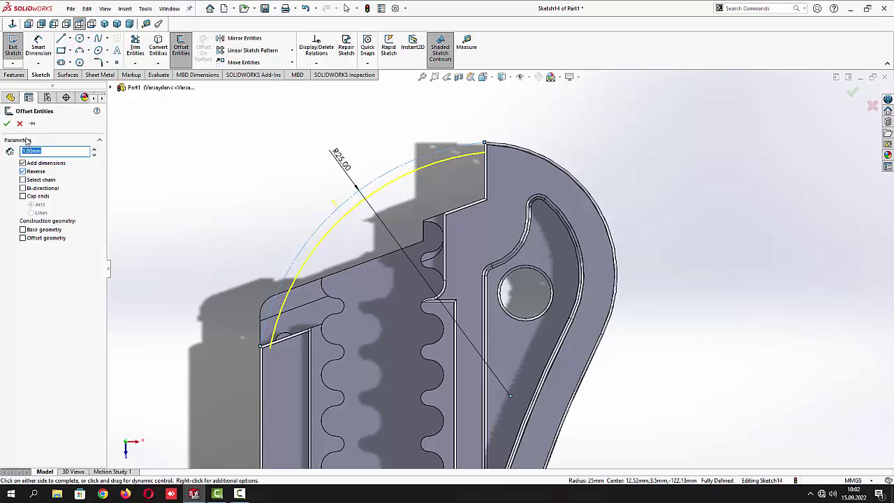
pyautogui.click(8, 124)
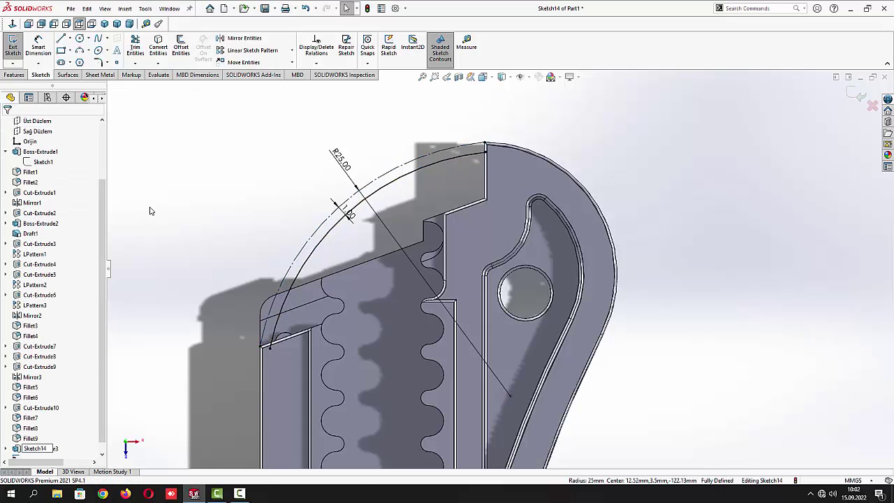
# Convert the lower vertical outer edge beside the recess and the inclined edge at the arc's lower end into sketch lines
pyautogui.scroll(-5, 279, 329)
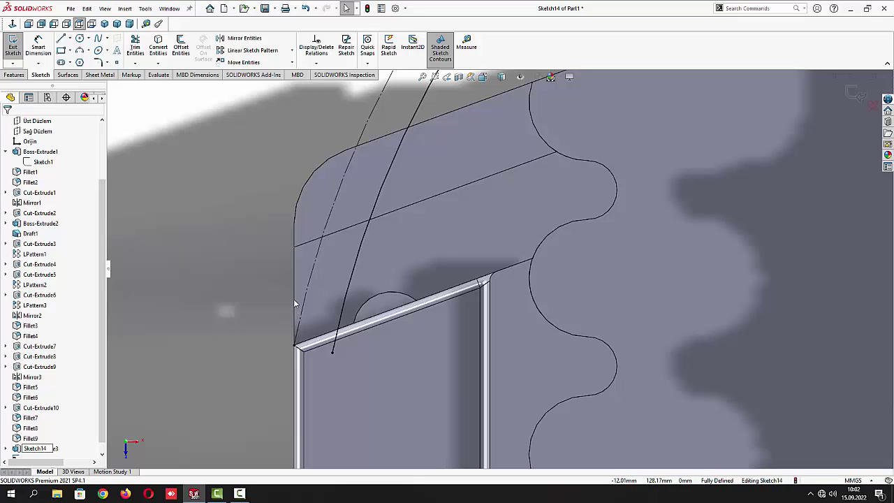
pyautogui.click(294, 303)
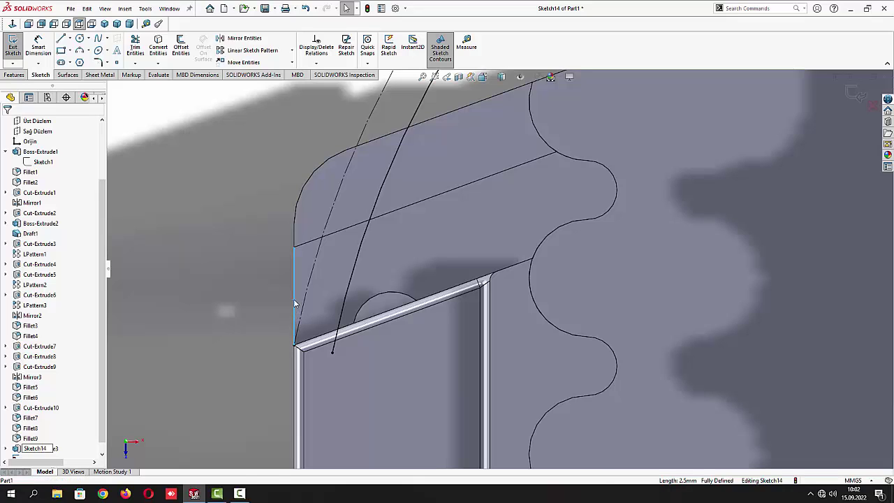
pyautogui.click(160, 45)
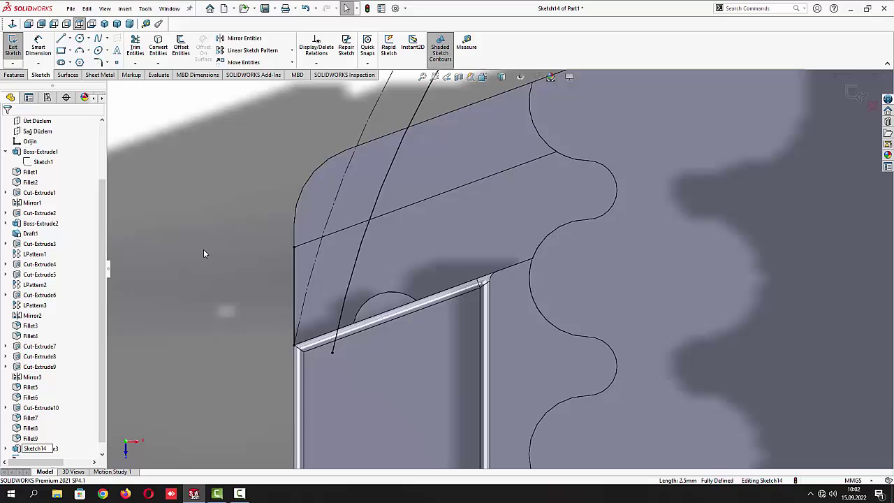
pyautogui.click(315, 341)
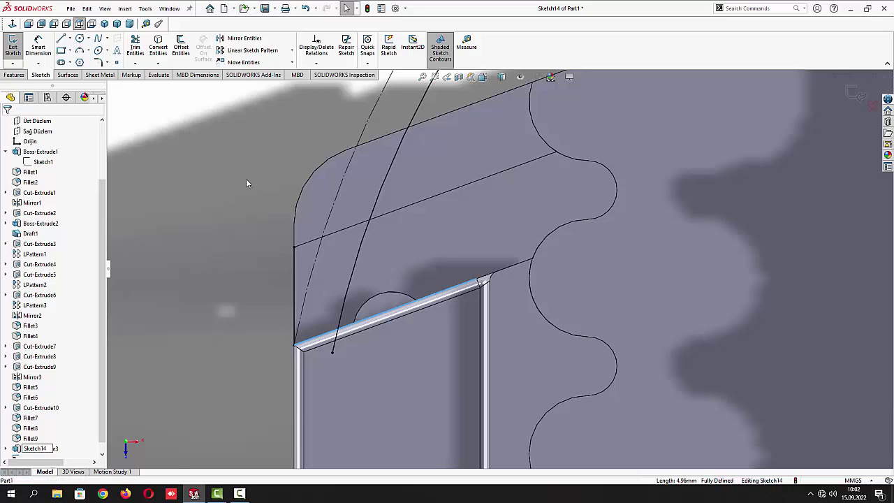
pyautogui.click(167, 50)
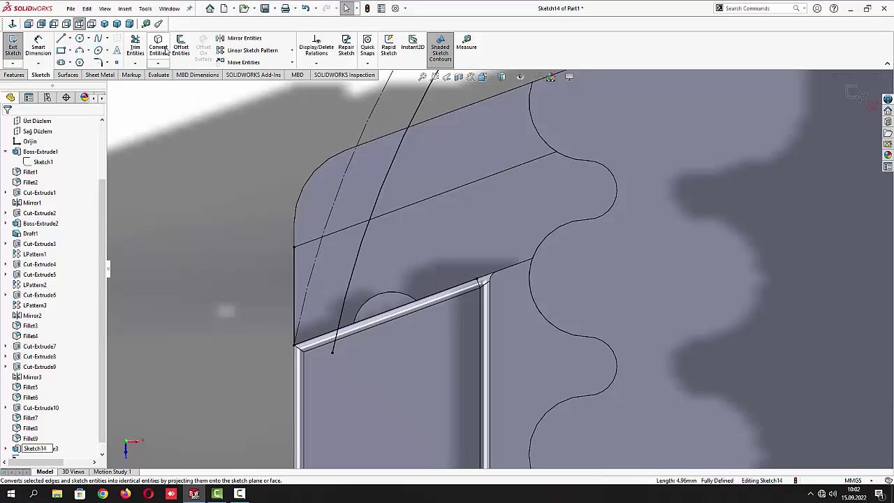
# Convert the short vertical edge above it, the rounded corner edge and the upper inclined end edge into sketch entities
pyautogui.click(294, 228)
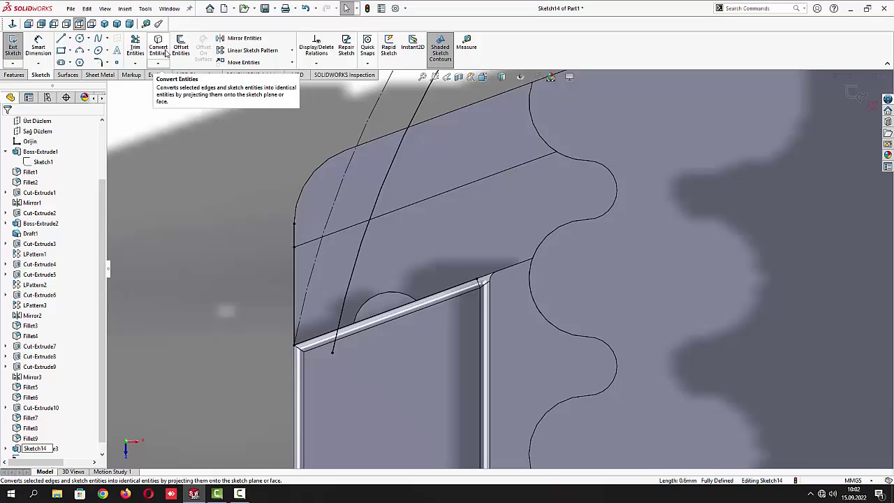
pyautogui.click(157, 51)
pyautogui.click(297, 208)
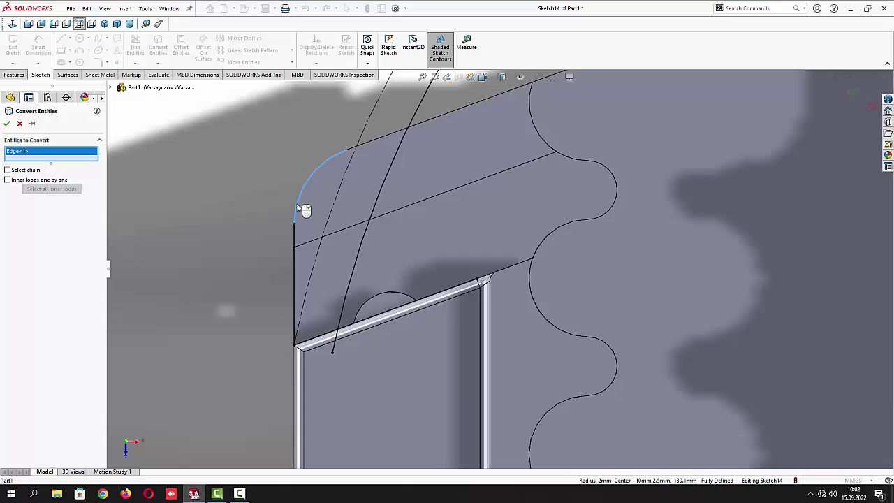
pyautogui.click(366, 146)
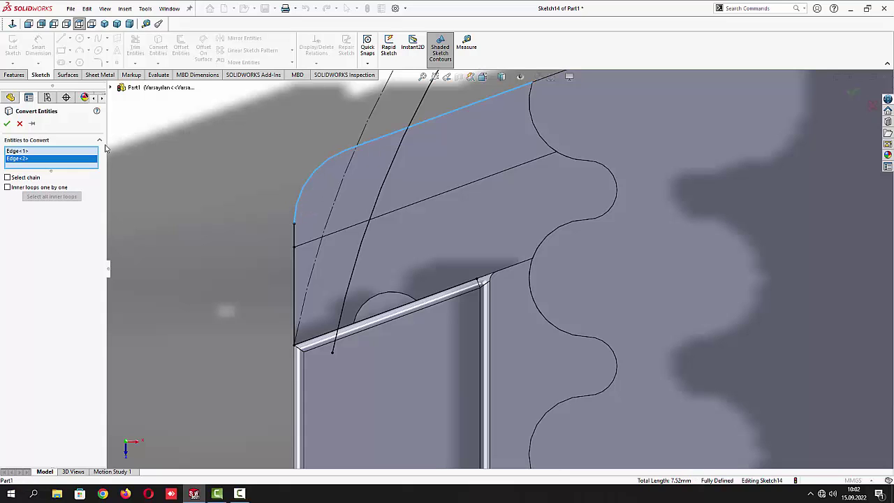
pyautogui.click(7, 124)
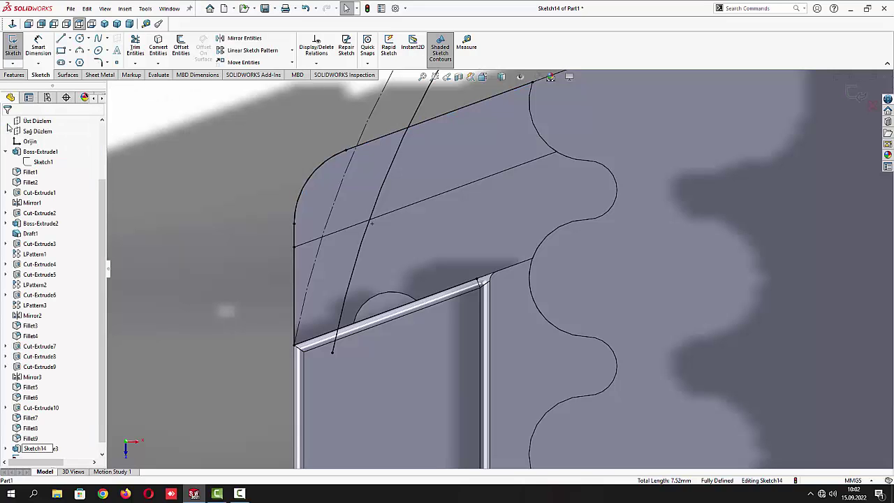
# Trim both overhanging ends of the offset arc where it crosses the converted edges, closing the end profile
pyautogui.click(135, 49)
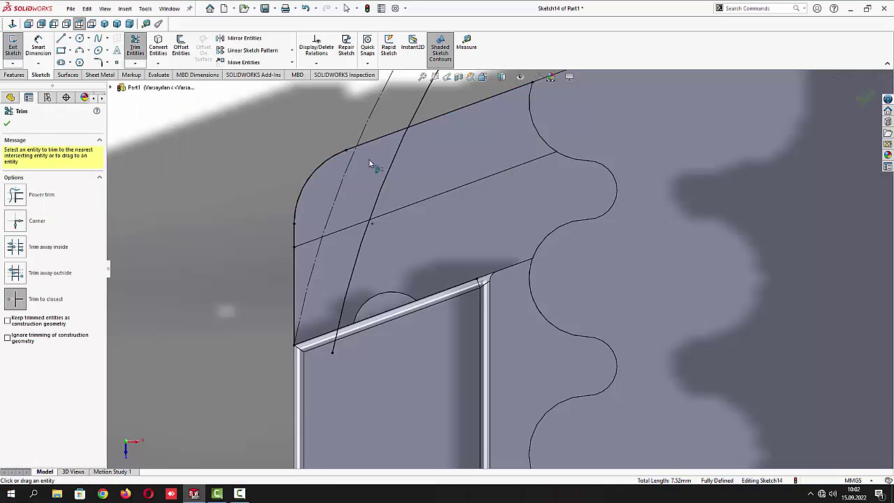
pyautogui.click(419, 106)
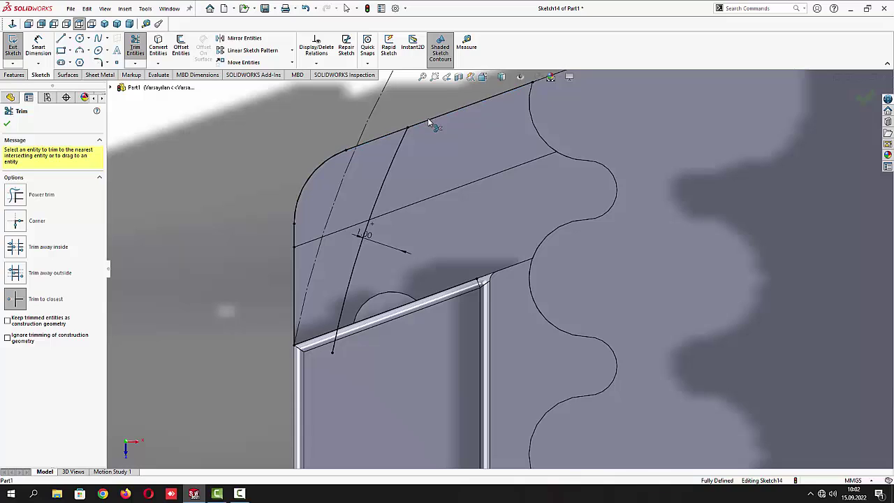
pyautogui.click(334, 350)
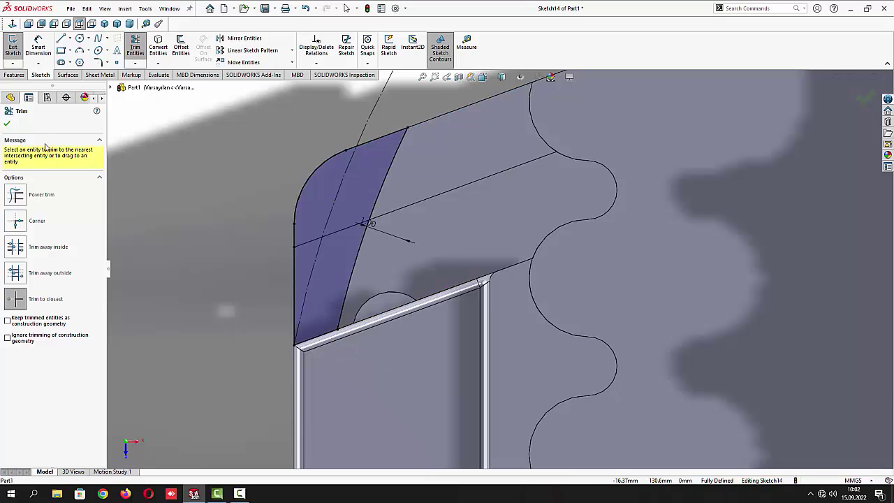
pyautogui.click(7, 123)
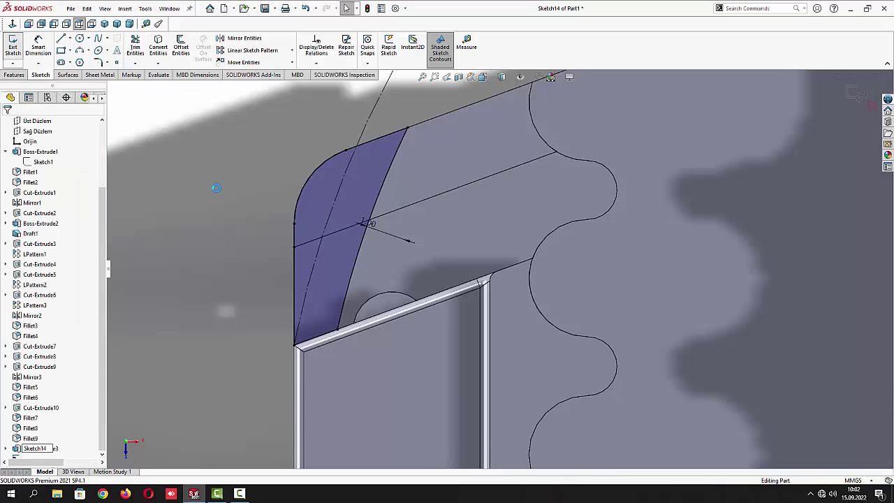
# Finish the sketch and cut-extrude the closed end profile Through All of the knife body
pyautogui.click(12, 48)
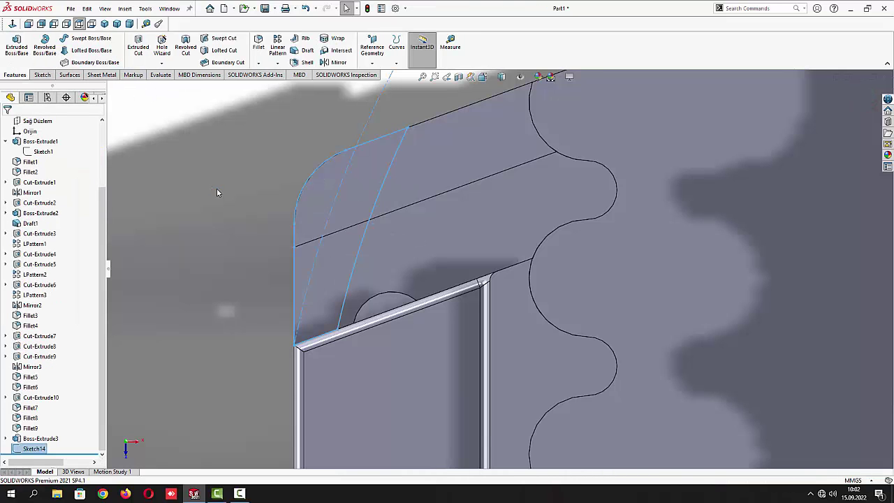
pyautogui.click(138, 49)
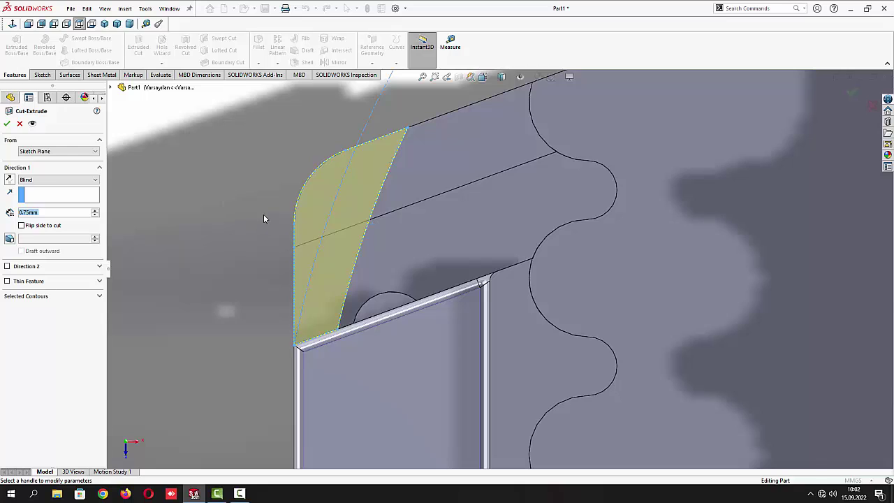
pyautogui.scroll(-3, 264, 219)
pyautogui.moveTo(264, 219); pyautogui.dragTo(377, 116, button='middle')
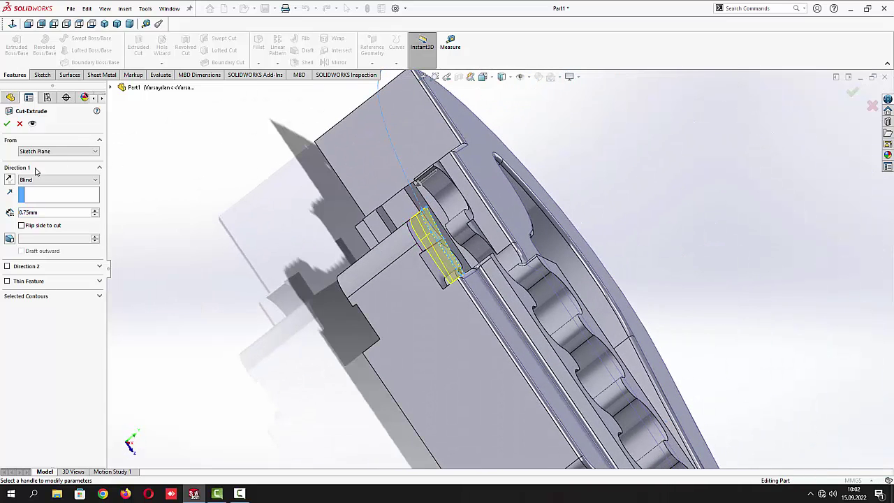
pyautogui.click(49, 180)
pyautogui.click(49, 194)
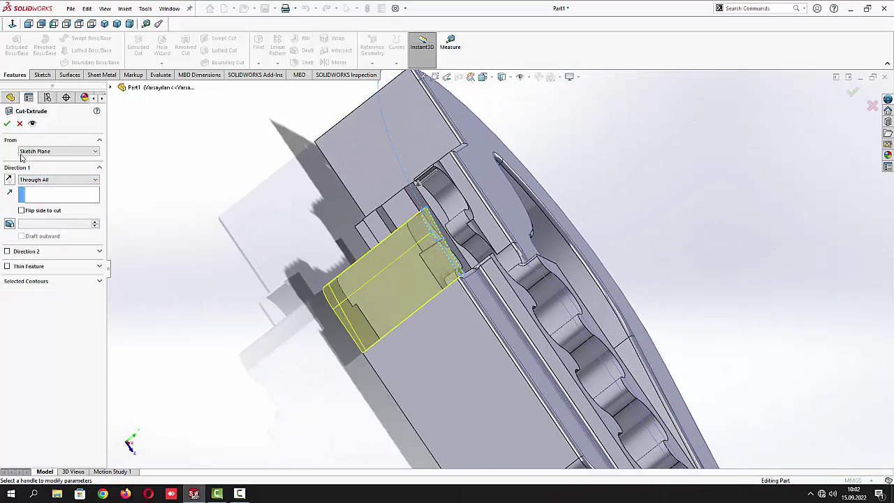
pyautogui.click(6, 123)
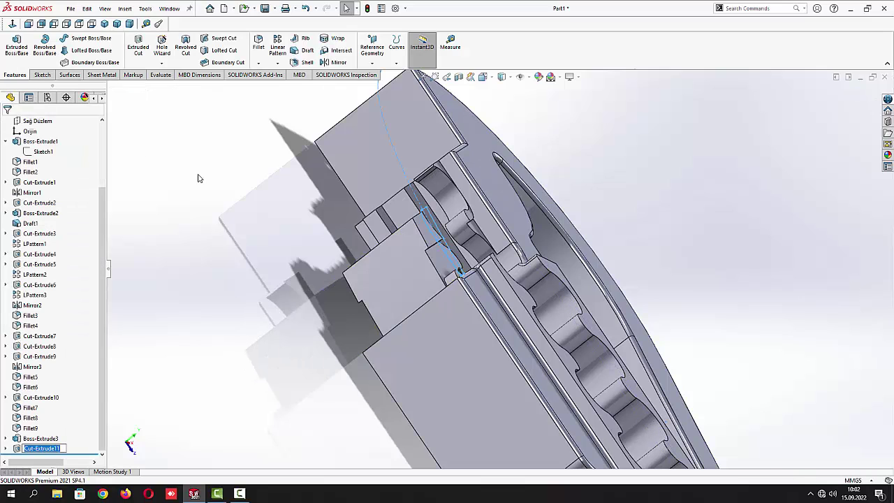
# Show the body in isometric view and apply the red high gloss plastic appearance to the whole part
pyautogui.moveTo(244, 235); pyautogui.dragTo(367, 238, button='middle')
pyautogui.scroll(-3, 305, 246)
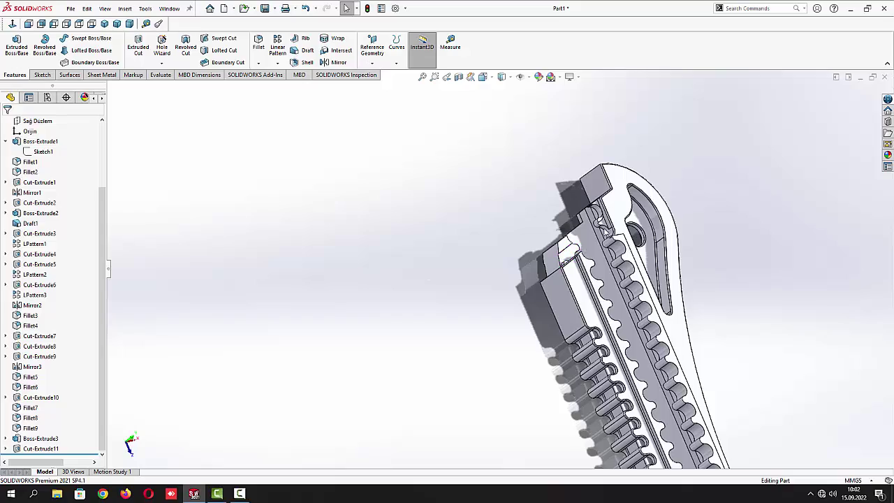
pyautogui.scroll(5, 552, 251)
pyautogui.moveTo(537, 237); pyautogui.dragTo(492, 288, button='middle')
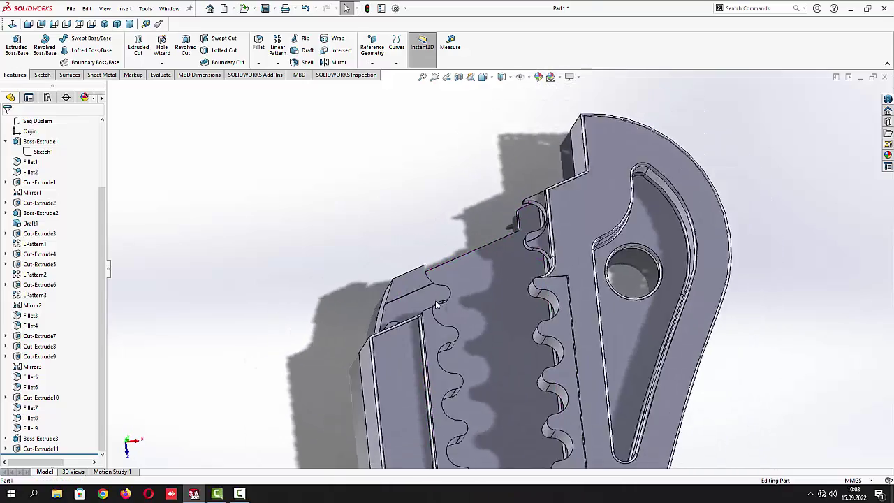
pyautogui.scroll(-6, 482, 286)
pyautogui.click(104, 23)
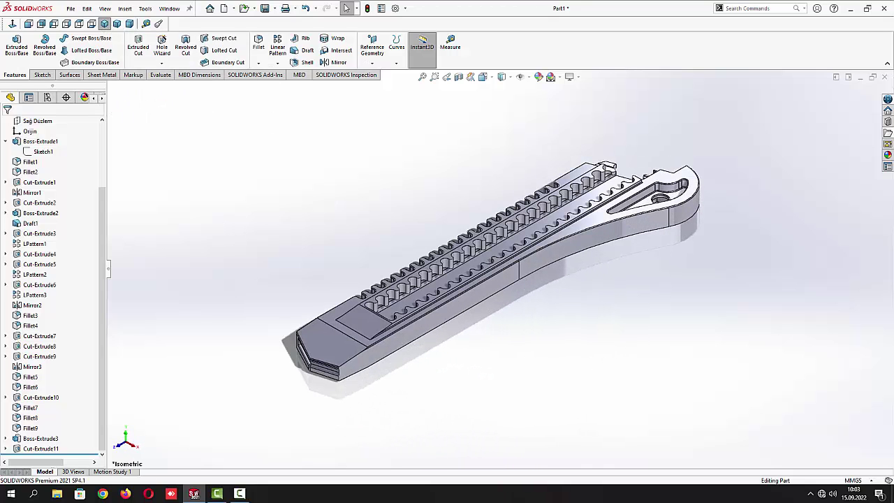
pyautogui.click(888, 158)
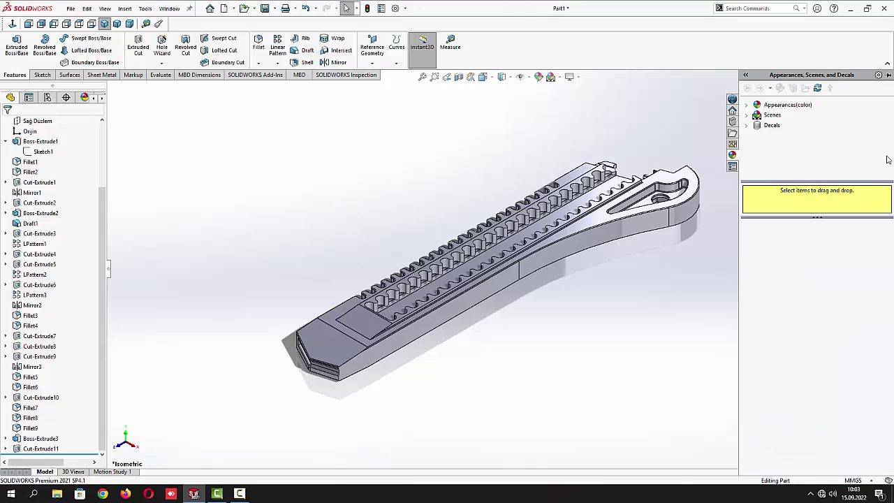
pyautogui.click(746, 105)
pyautogui.click(758, 115)
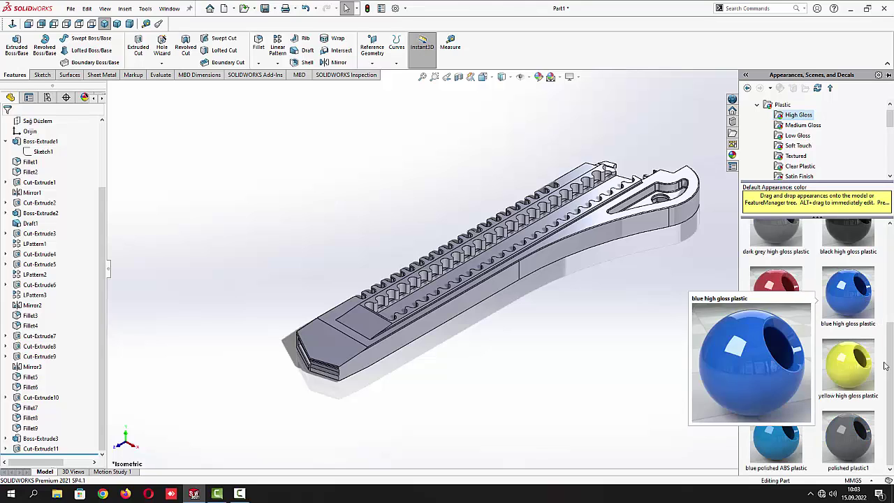
pyautogui.scroll(-3, 785, 440)
pyautogui.moveTo(781, 299); pyautogui.dragTo(564, 340)
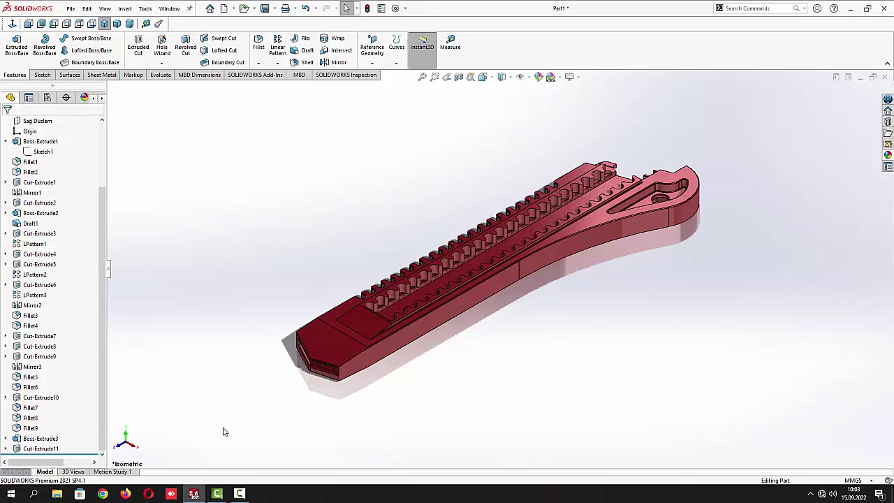
pyautogui.click(240, 493)
pyautogui.click(849, 451)
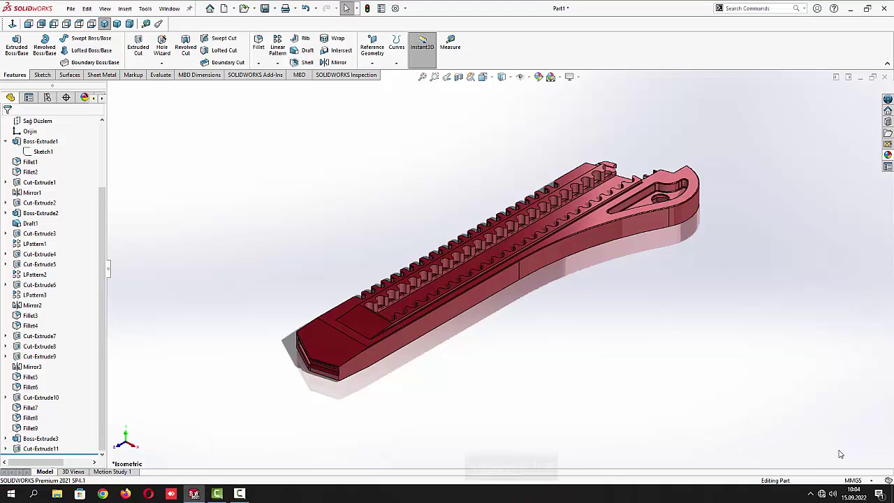
# Create a new part document and start a sketch on the right plane (Sağ Düzlem)
pyautogui.click(225, 8)
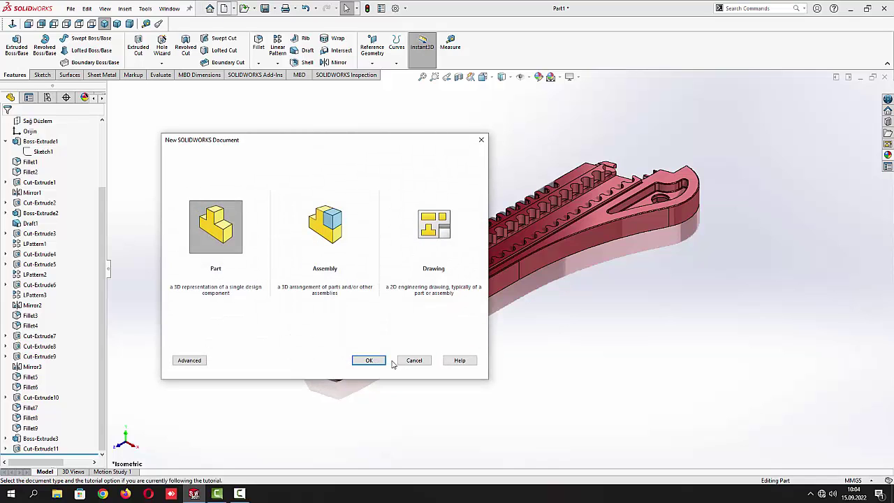
pyautogui.click(370, 360)
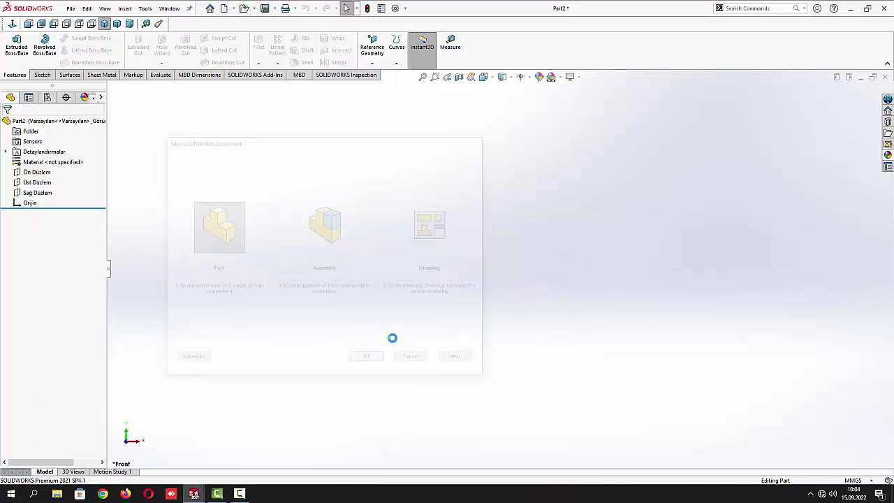
pyautogui.click(38, 193)
pyautogui.click(48, 176)
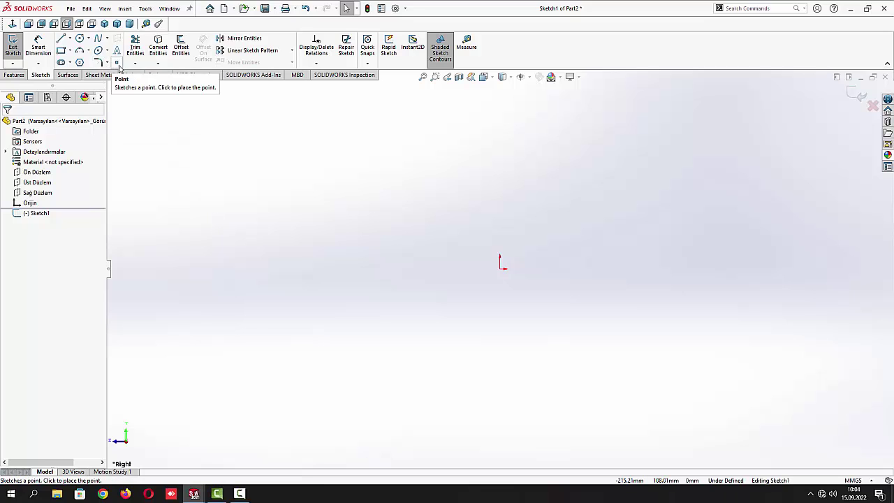
# Sketch a thin horizontal corner rectangle about 106 mm long, with its lower edge passing through the origin
pyautogui.click(61, 50)
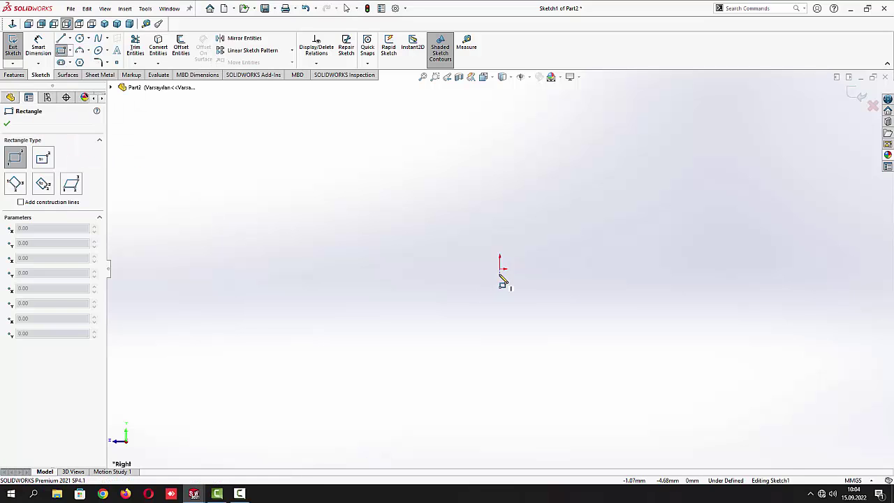
pyautogui.click(422, 269)
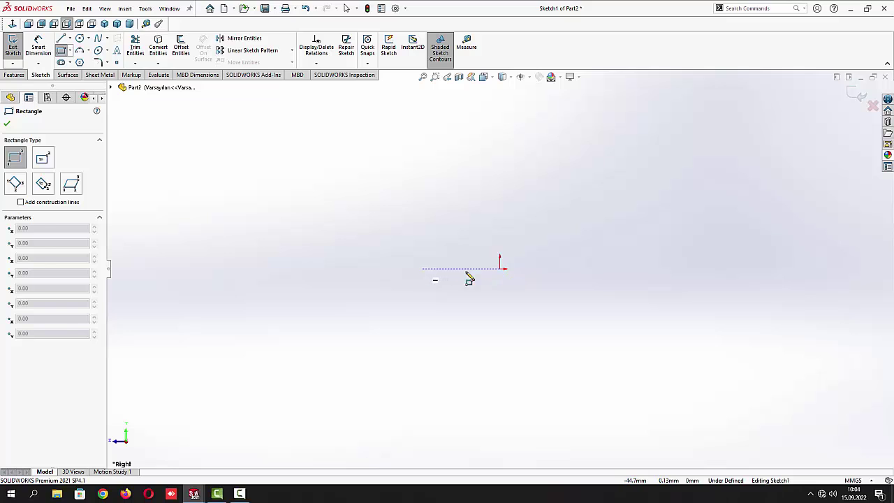
pyautogui.click(608, 269)
pyautogui.press('Escape')
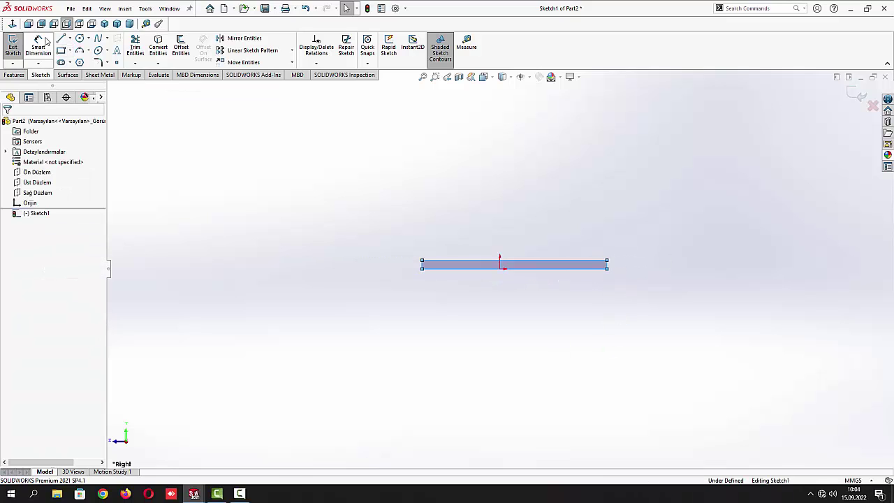
# Dimension the rectangle's lower edge as 32.2 mm
pyautogui.click(45, 42)
pyautogui.click(542, 276)
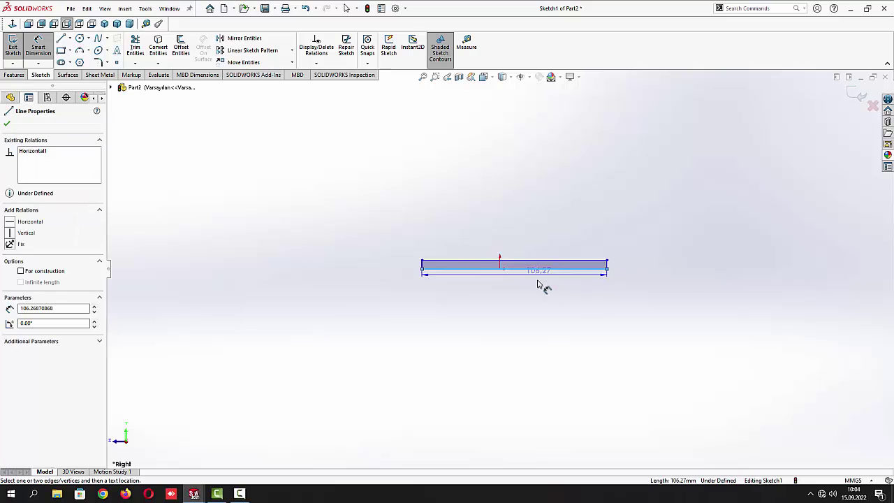
pyautogui.click(533, 323)
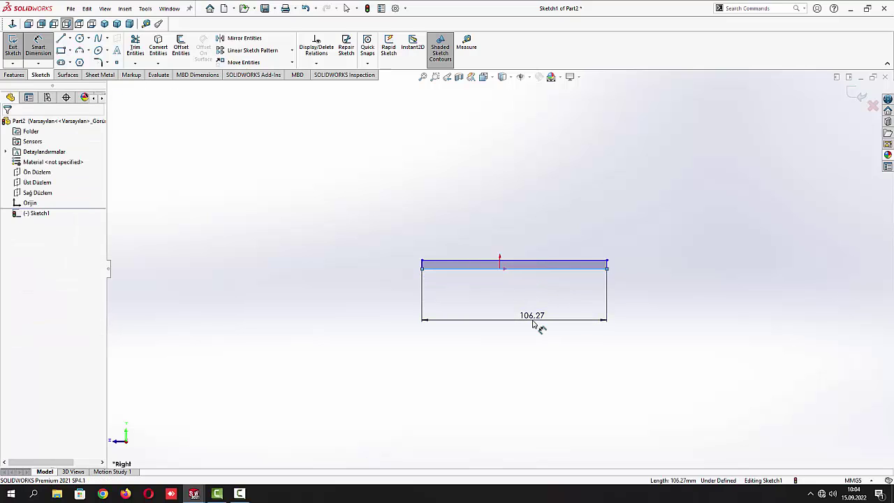
pyautogui.write('32.2')
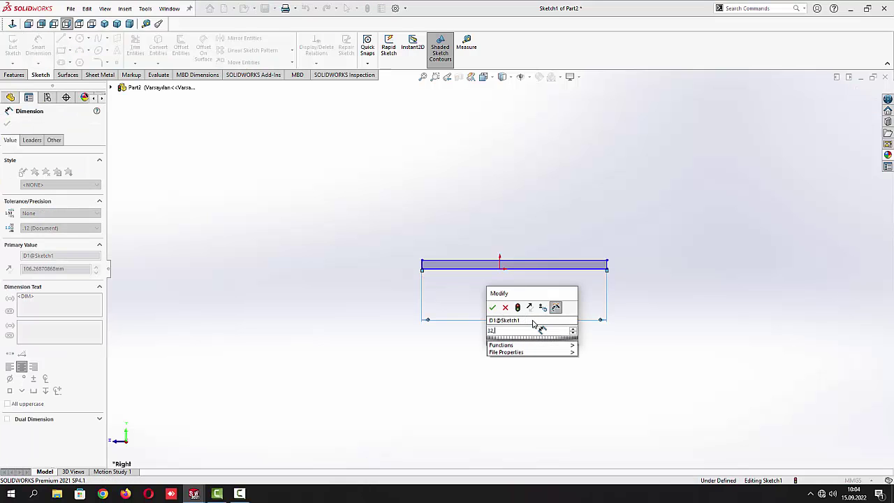
pyautogui.press('Return')
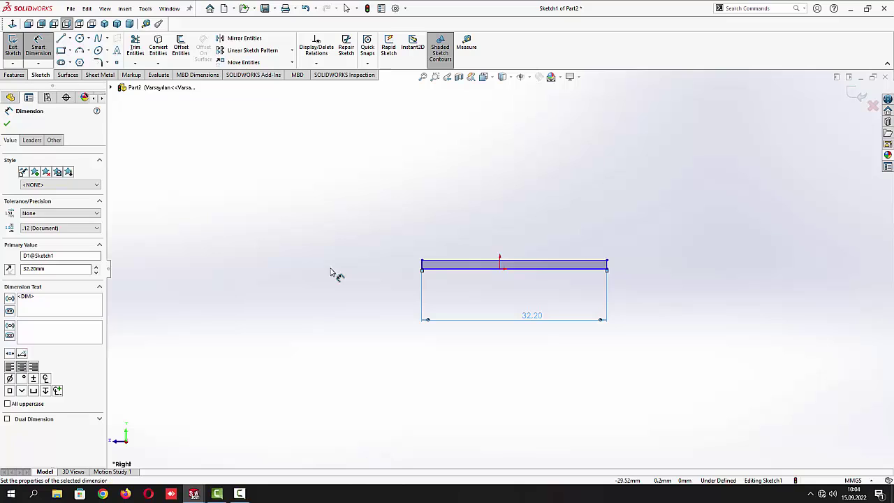
pyautogui.click(331, 272)
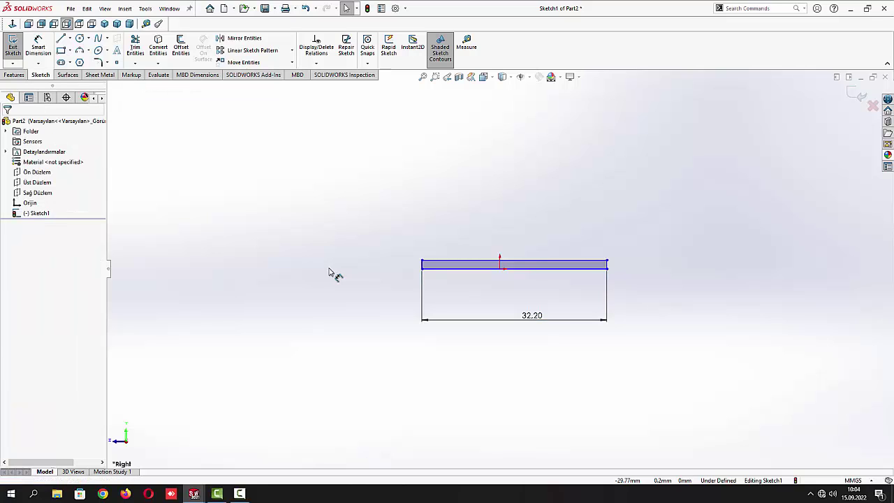
pyautogui.press('Escape')
# Add a Midpoint relation between the rectangle's lower edge and the origin
pyautogui.click(529, 270)
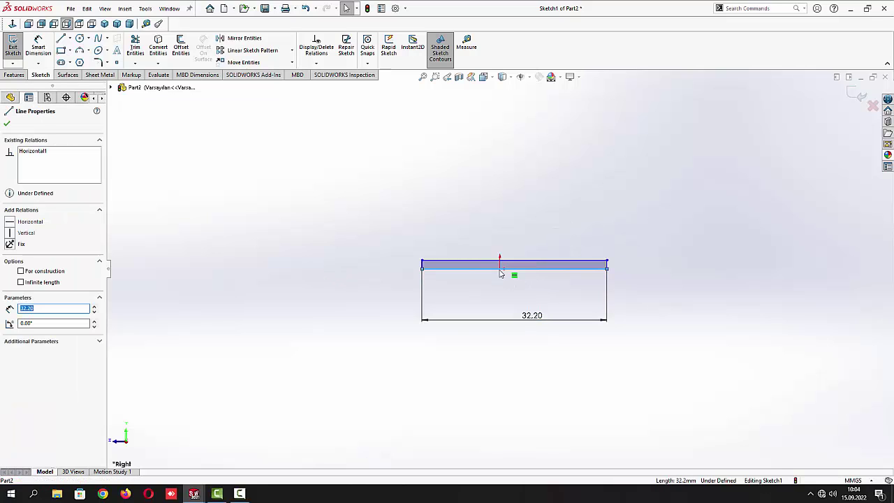
pyautogui.keyDown('ctrl'); pyautogui.click(500, 269); pyautogui.keyUp('ctrl')
pyautogui.click(527, 230)
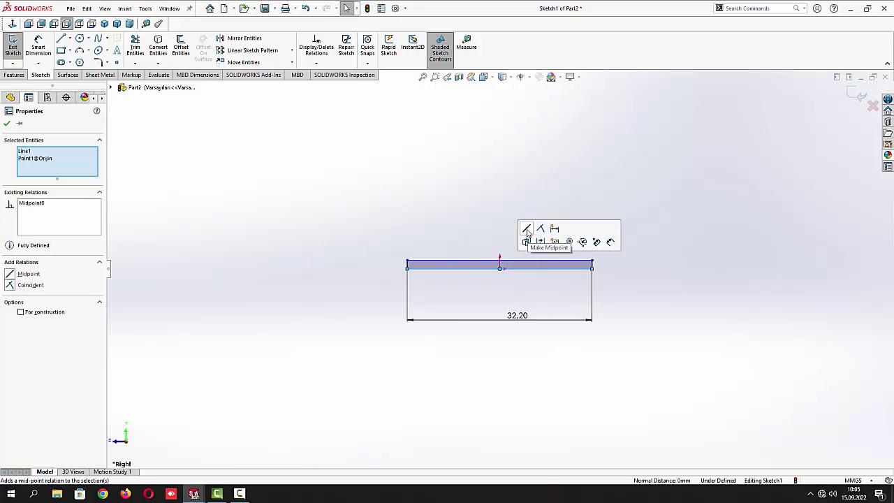
pyautogui.click(7, 124)
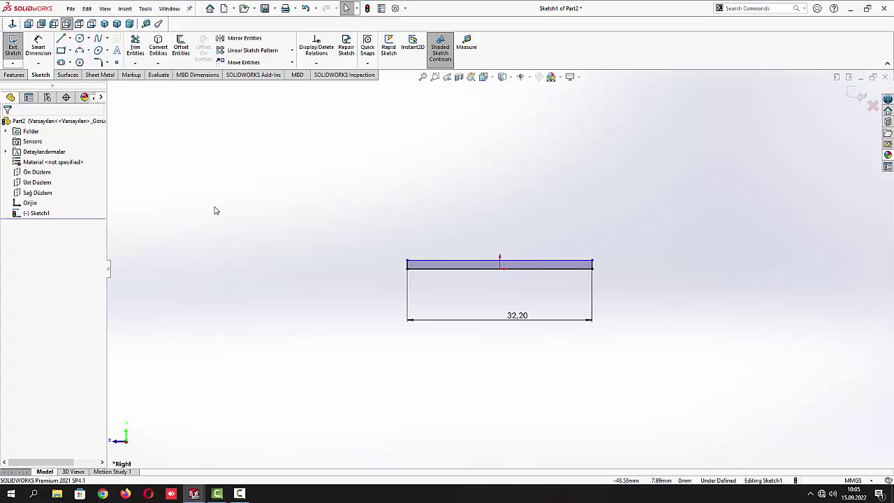
# Sketch a closed tapered wedge on the rectangle's upper edge, about 4.3 mm long, with ends about 2 mm and 0.8 mm high
pyautogui.click(62, 41)
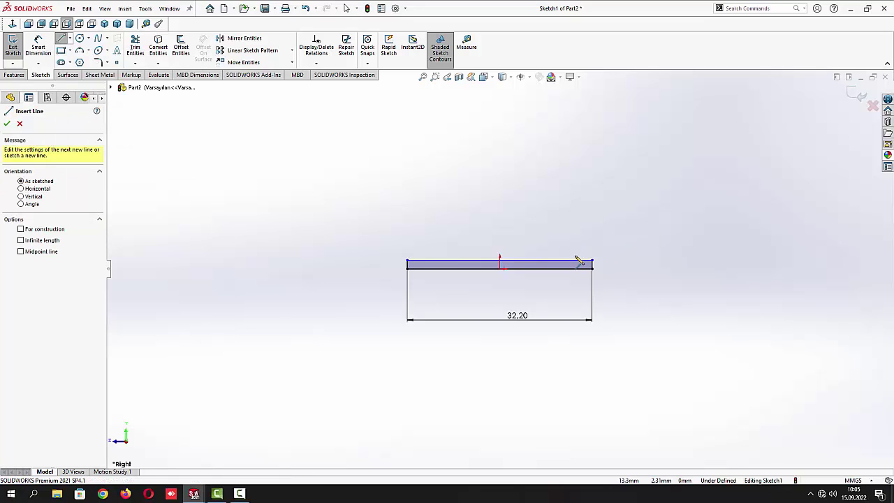
pyautogui.scroll(-5, 582, 258)
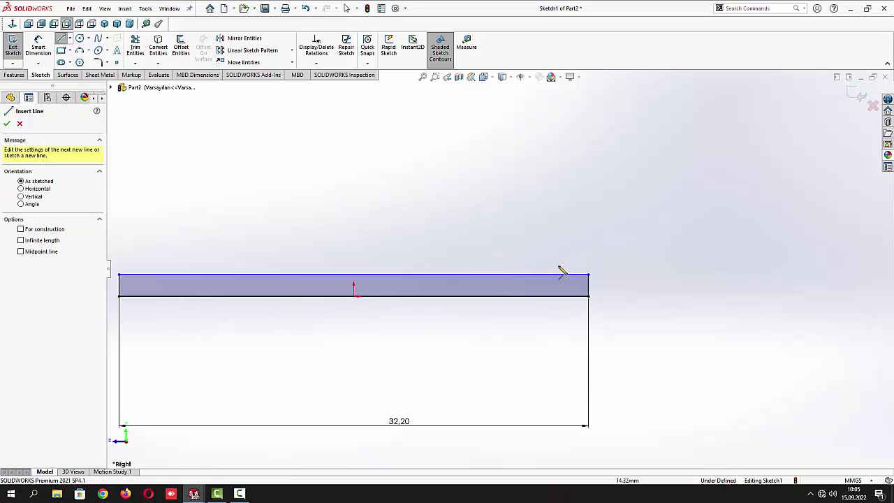
pyautogui.click(556, 275)
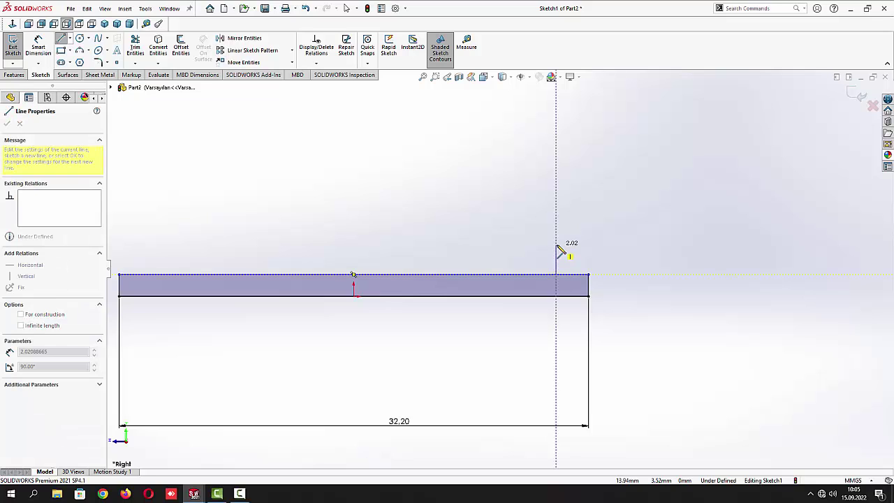
pyautogui.click(556, 245)
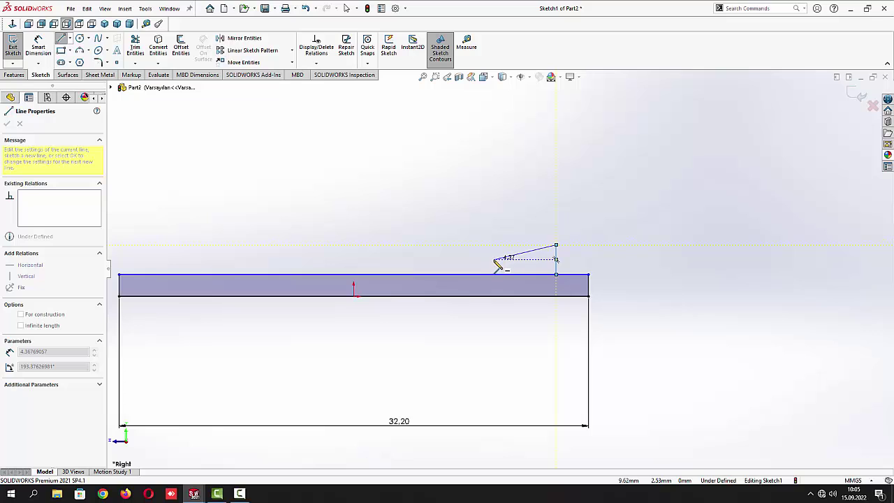
pyautogui.click(493, 262)
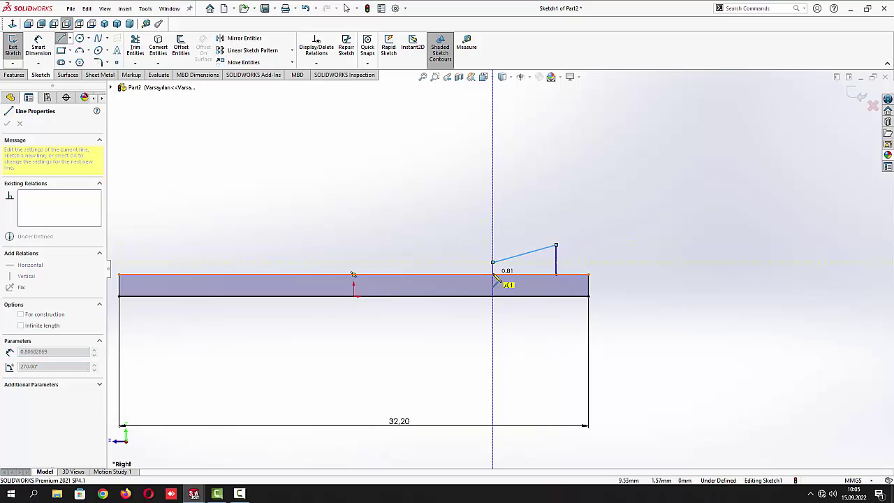
pyautogui.click(494, 274)
pyautogui.click(557, 275)
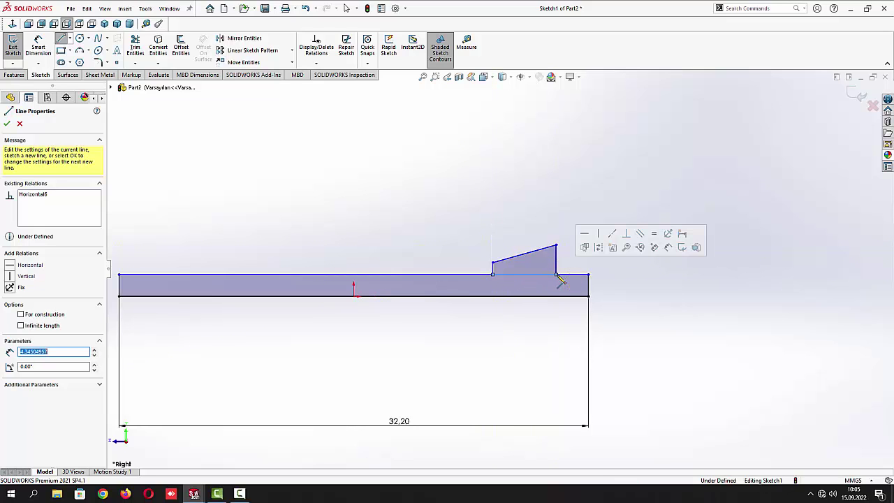
pyautogui.press('Escape')
pyautogui.press('Escape')
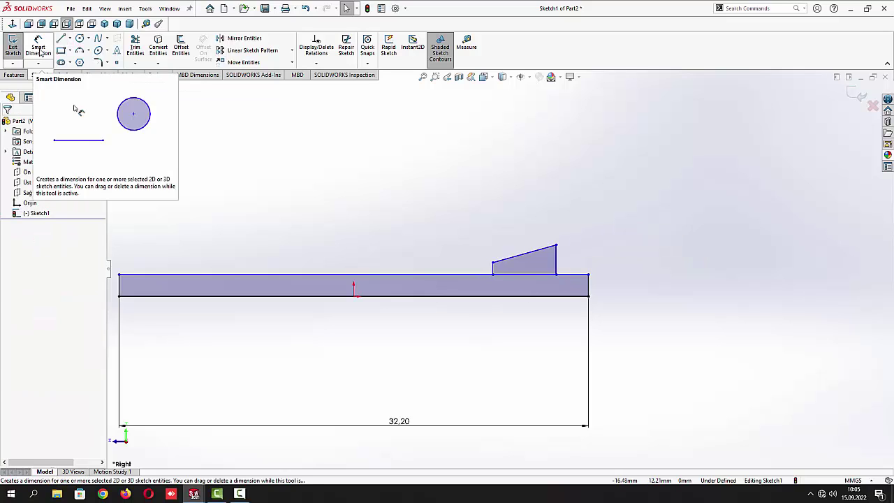
# Dimension the wedge's tall end as 2 mm and its short end as 1 mm
pyautogui.click(38, 46)
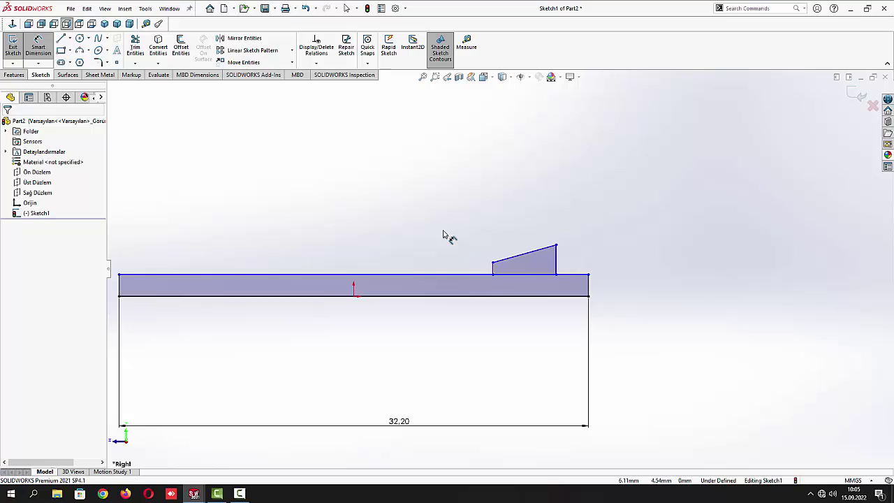
pyautogui.click(557, 266)
pyautogui.click(584, 261)
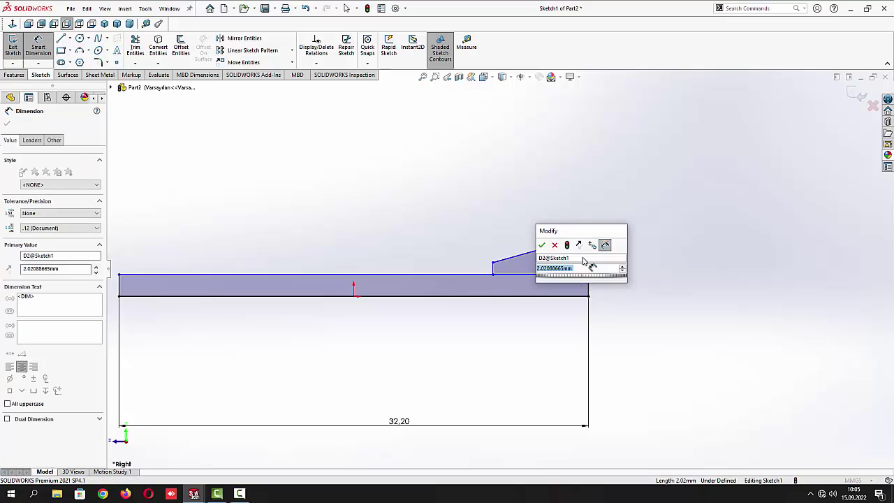
pyautogui.write('2')
pyautogui.press('Return')
pyautogui.click(505, 220)
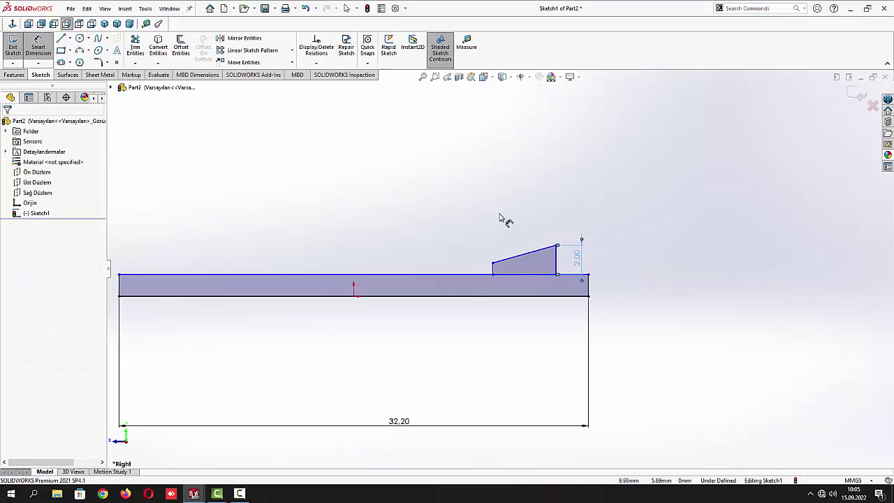
pyautogui.click(498, 273)
pyautogui.click(494, 264)
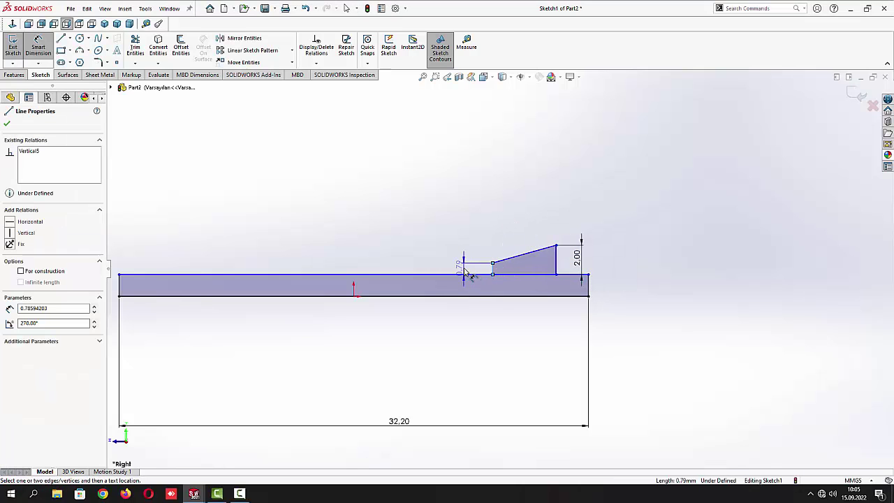
pyautogui.click(463, 265)
pyautogui.write('1')
pyautogui.press('Return')
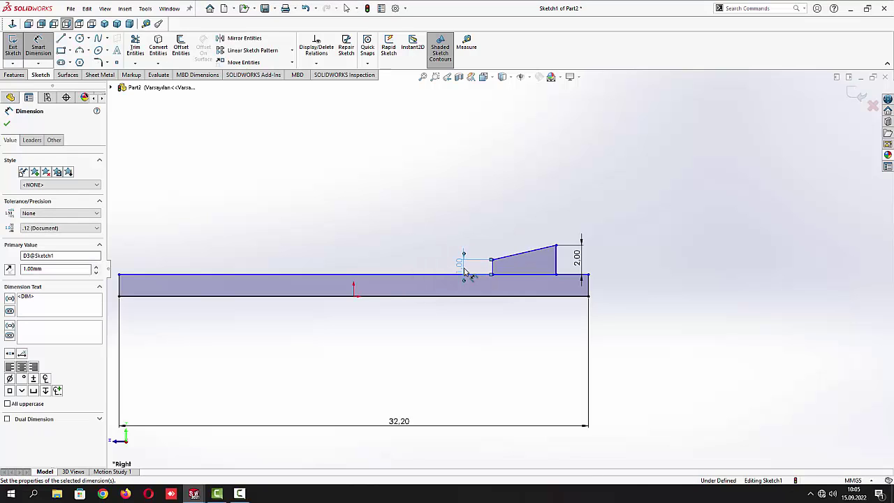
# Dimension the wedge's length between its two vertical sides as 6 mm
pyautogui.click(555, 260)
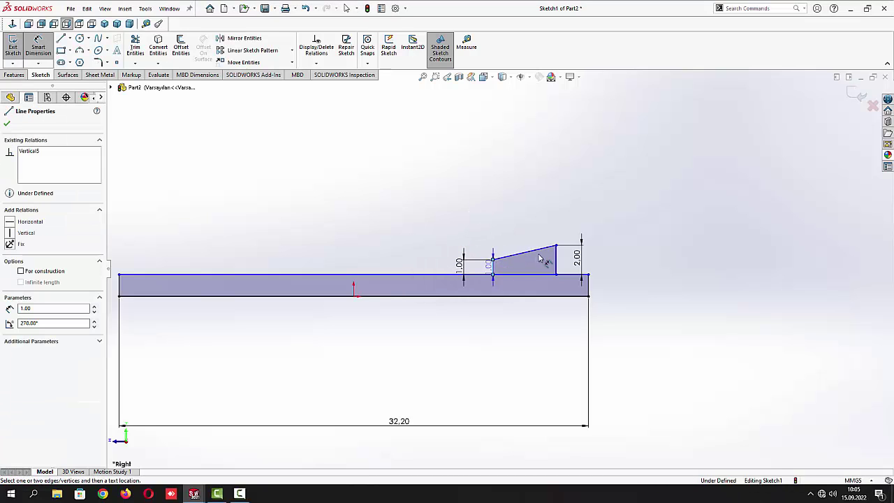
pyautogui.click(533, 206)
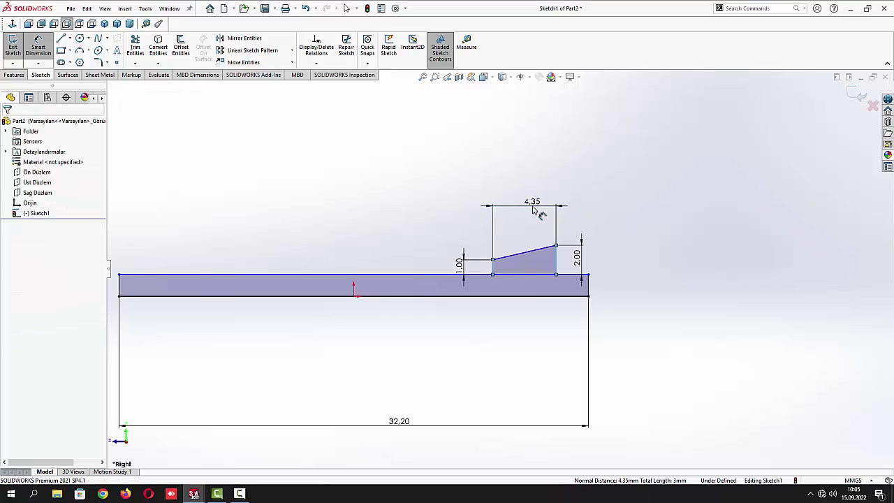
pyautogui.write('6')
pyautogui.press('Return')
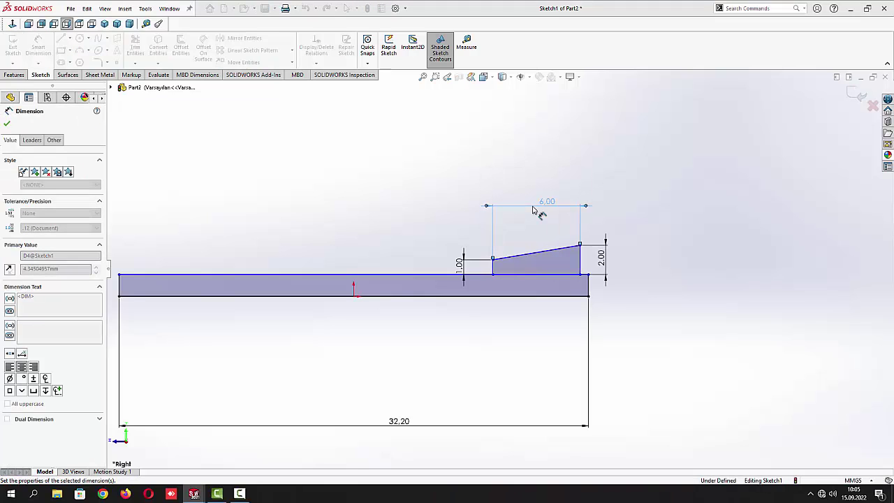
pyautogui.click(643, 303)
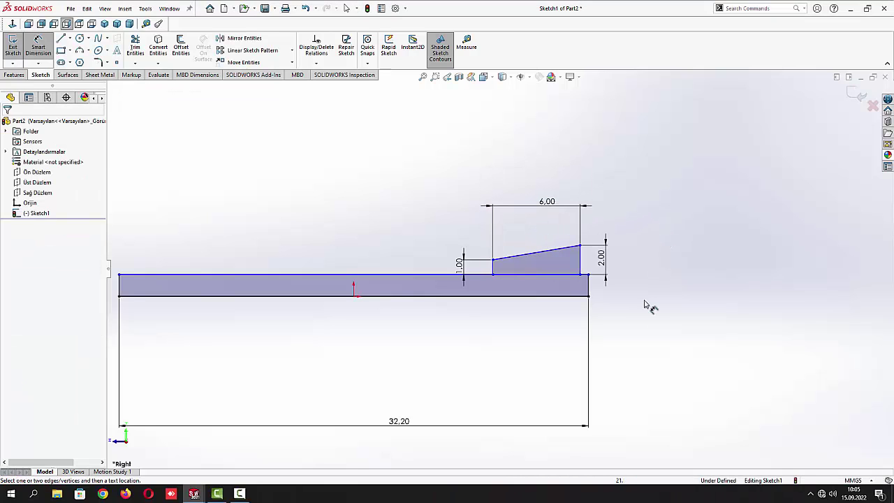
# Dimension the thin rectangle's height as 1 mm
pyautogui.click(589, 287)
pyautogui.click(634, 292)
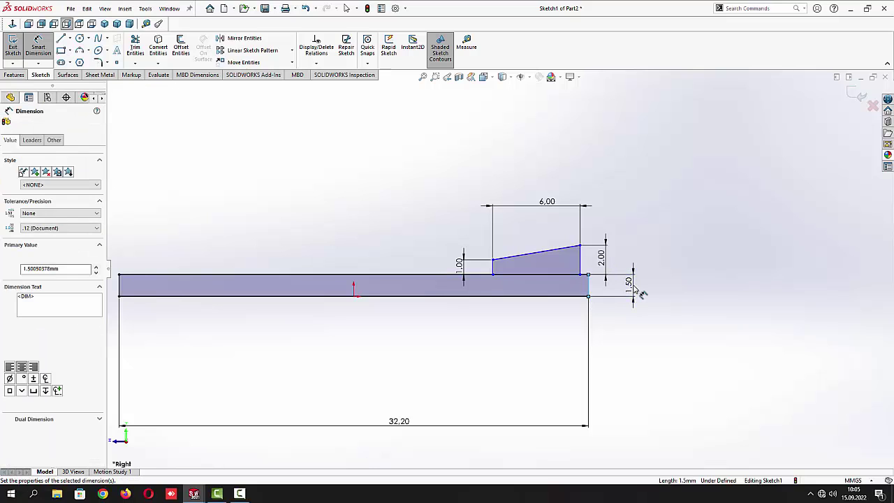
pyautogui.press('Return')
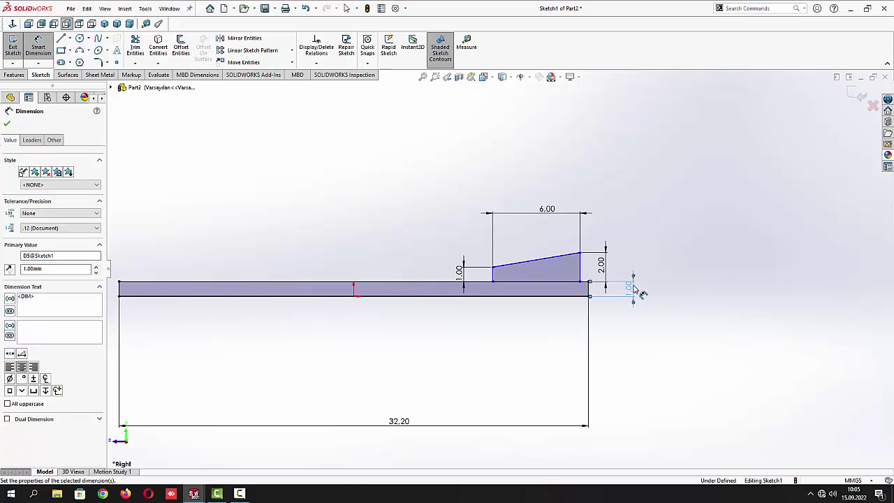
pyautogui.click(665, 230)
# Sketch a 3-point arc of about 18.9 mm radius bulging upward from the rectangle's far upper corner to the base of the wedge's short end
pyautogui.scroll(2, 428, 308)
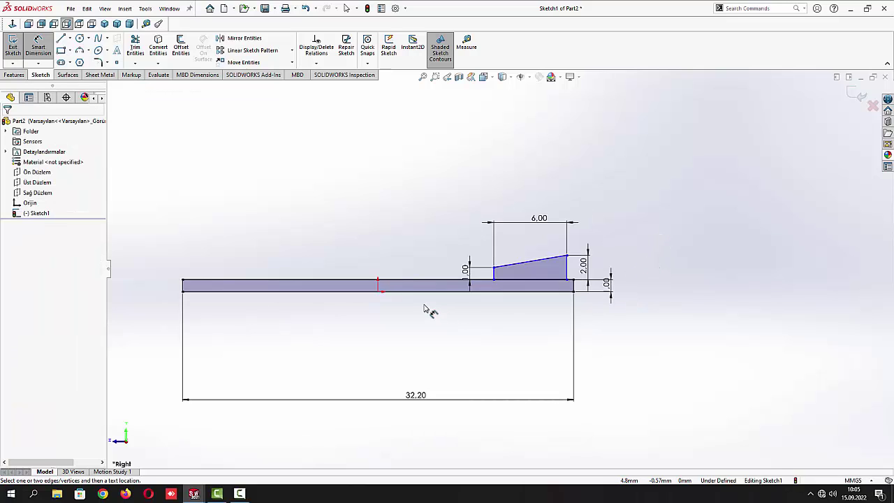
pyautogui.click(81, 51)
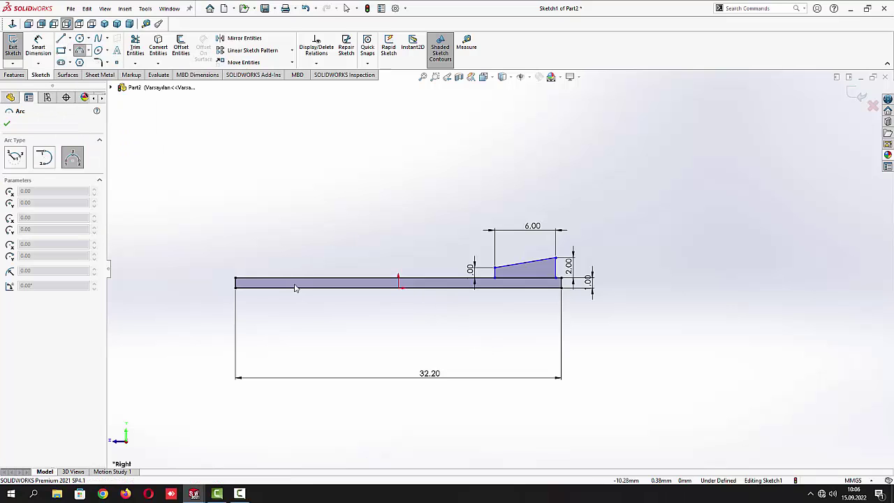
pyautogui.click(236, 281)
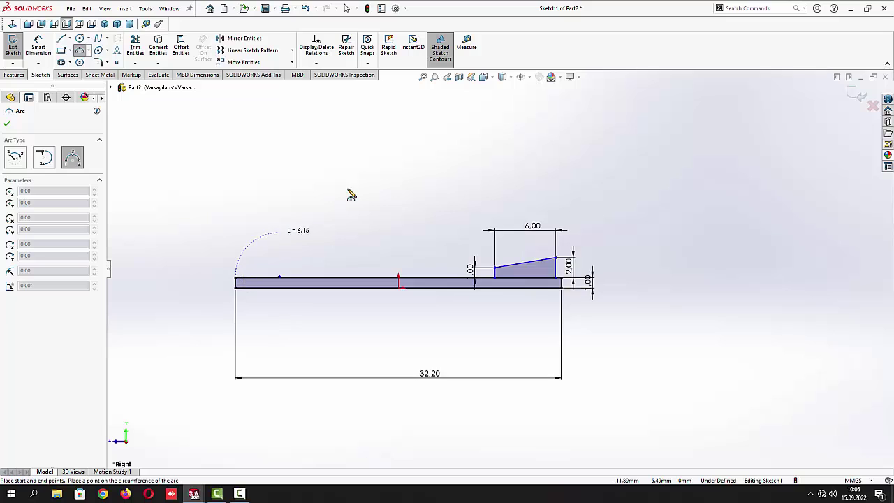
pyautogui.click(495, 278)
pyautogui.click(365, 227)
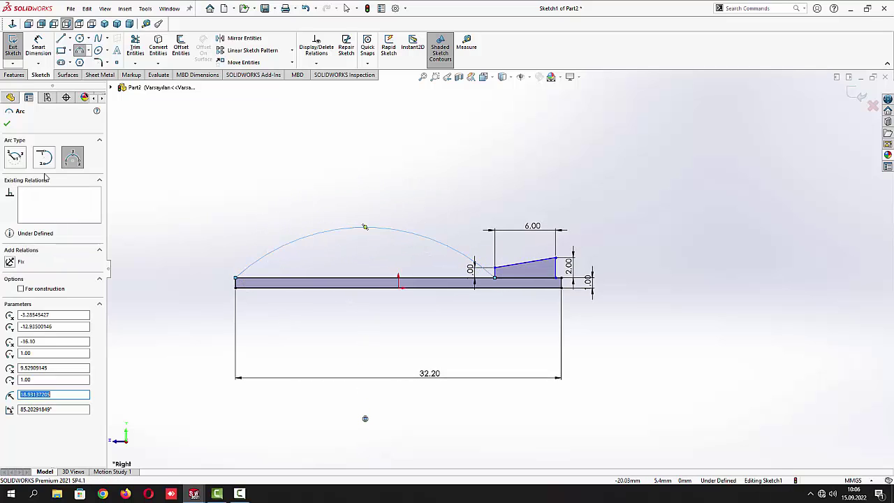
pyautogui.click(7, 124)
# Dimension the arc's radius as 51 mm
pyautogui.click(38, 47)
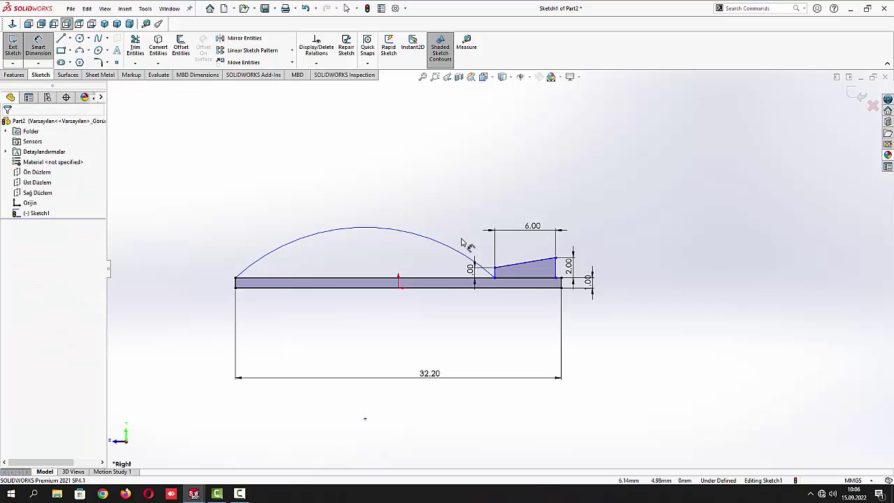
pyautogui.click(388, 228)
pyautogui.click(371, 198)
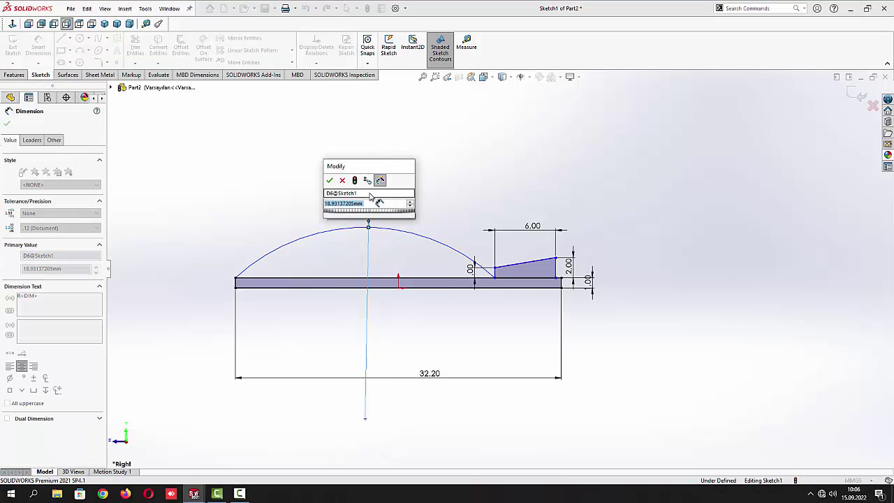
pyautogui.write('51')
pyautogui.press('Return')
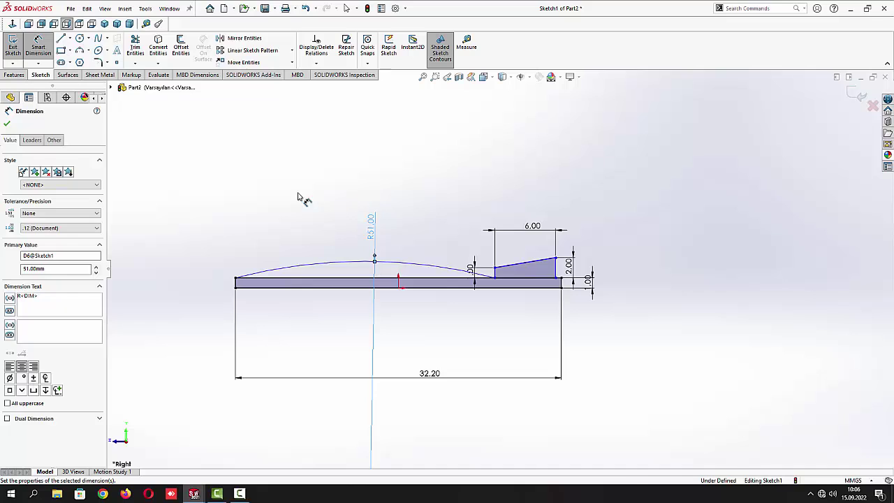
pyautogui.click(269, 214)
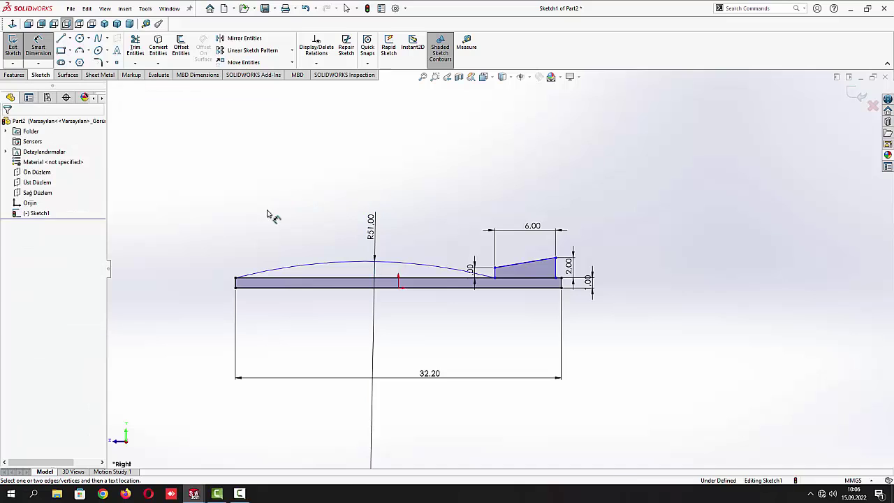
# Dimension the horizontal distance between the arc's two endpoints as 22 mm
pyautogui.click(238, 279)
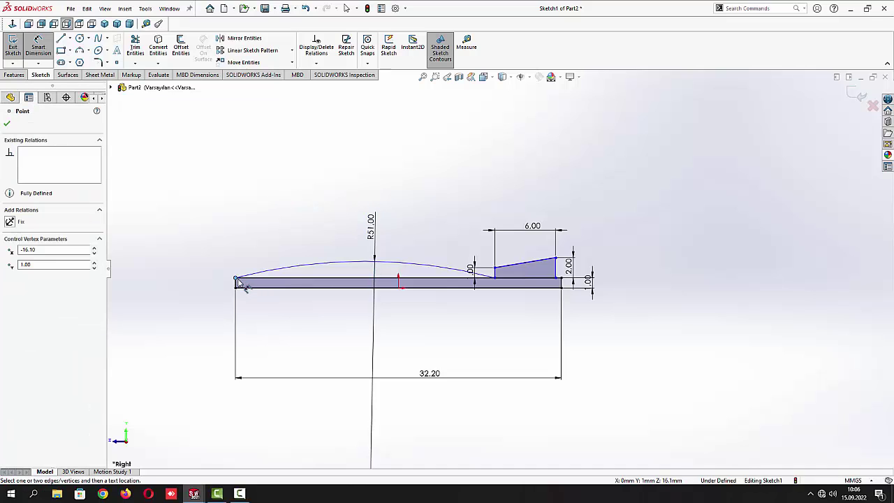
pyautogui.click(494, 276)
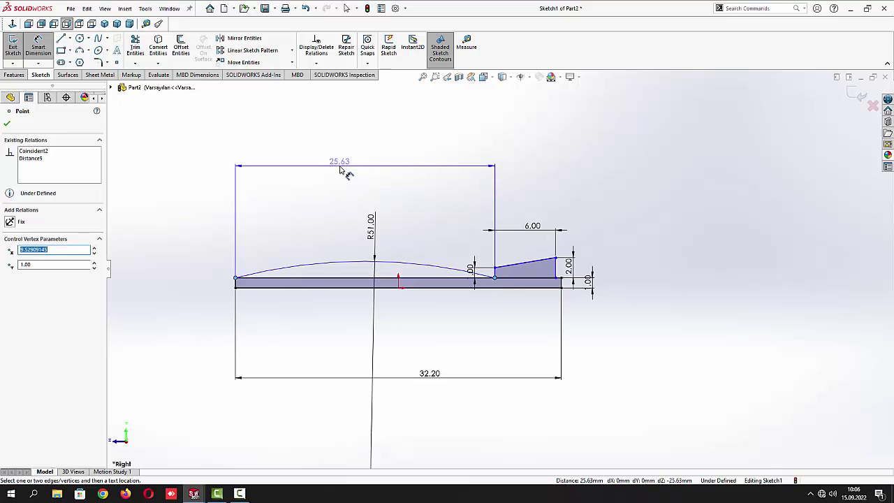
pyautogui.click(342, 167)
pyautogui.write('22')
pyautogui.press('Return')
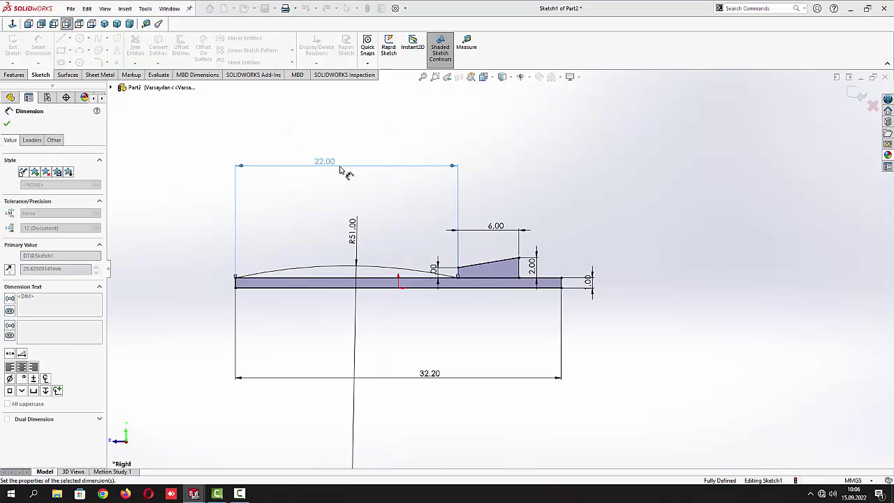
pyautogui.click(6, 124)
# Draw a horizontal line along the rectangle's upper edge joining the arc's two endpoints
pyautogui.click(61, 38)
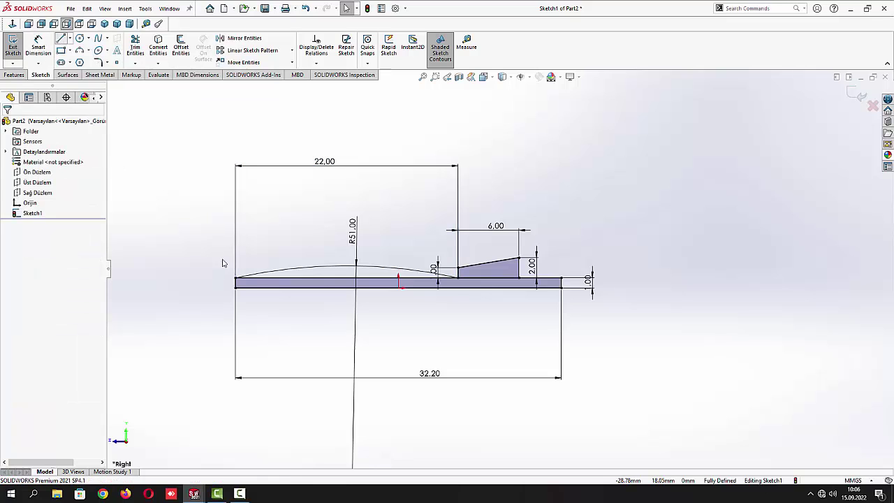
pyautogui.click(236, 278)
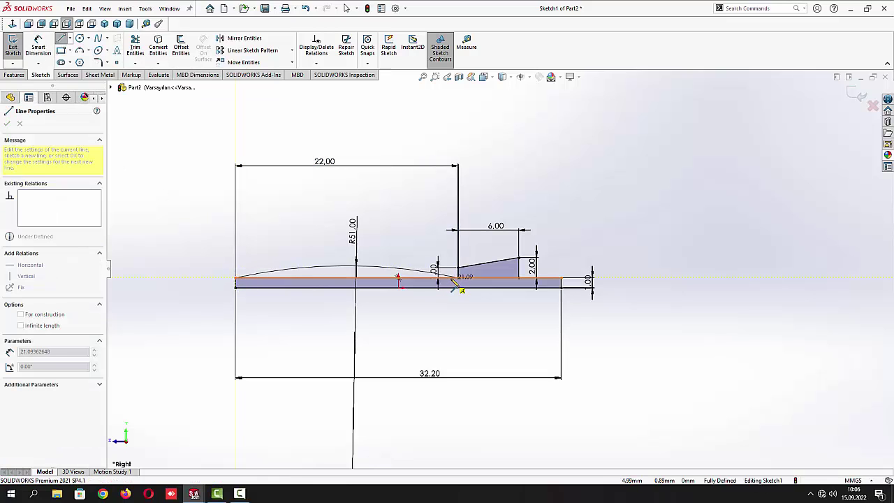
pyautogui.click(458, 278)
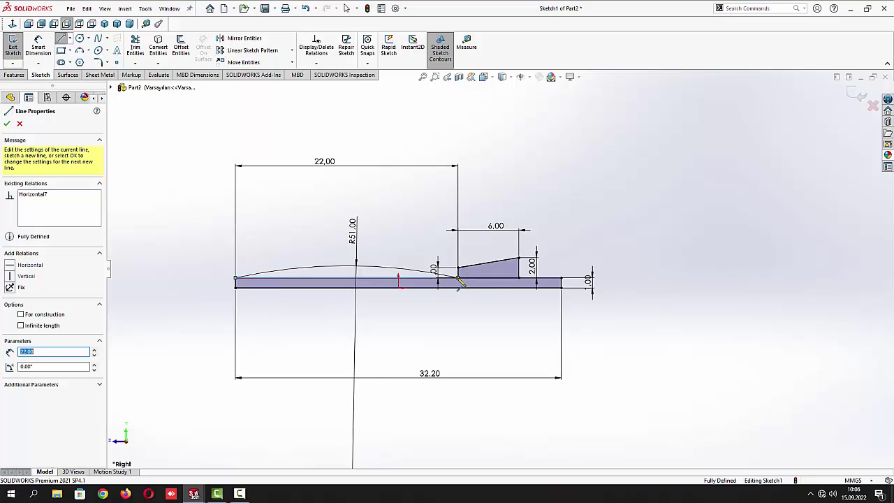
pyautogui.press('Escape')
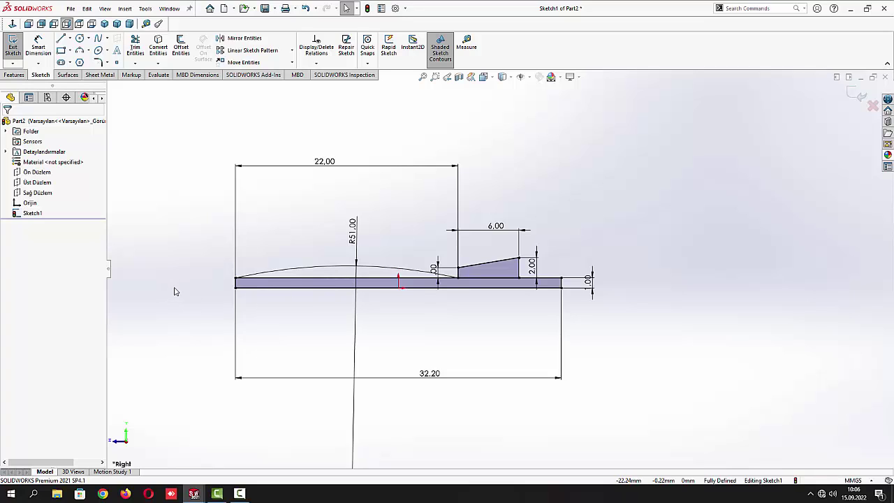
# Extrude the base rectangle, arc and wedge regions of the profile sketch 15 mm using the Mid Plane end condition
pyautogui.click(13, 46)
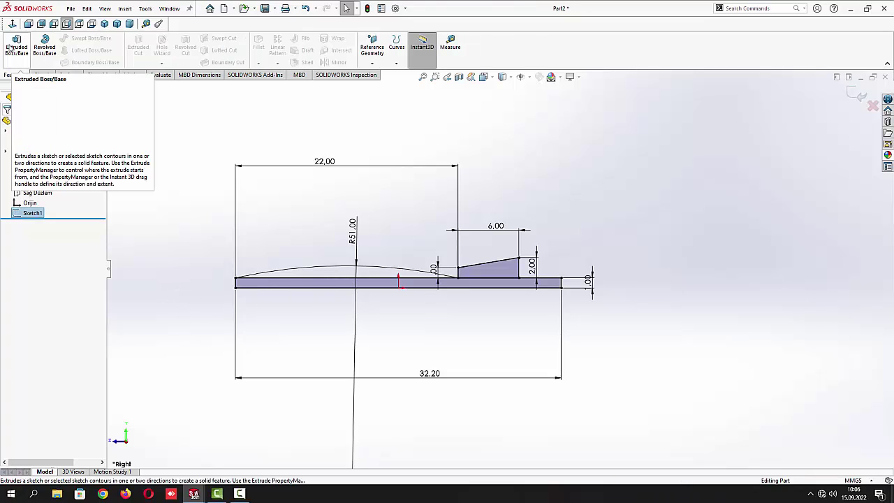
pyautogui.click(10, 57)
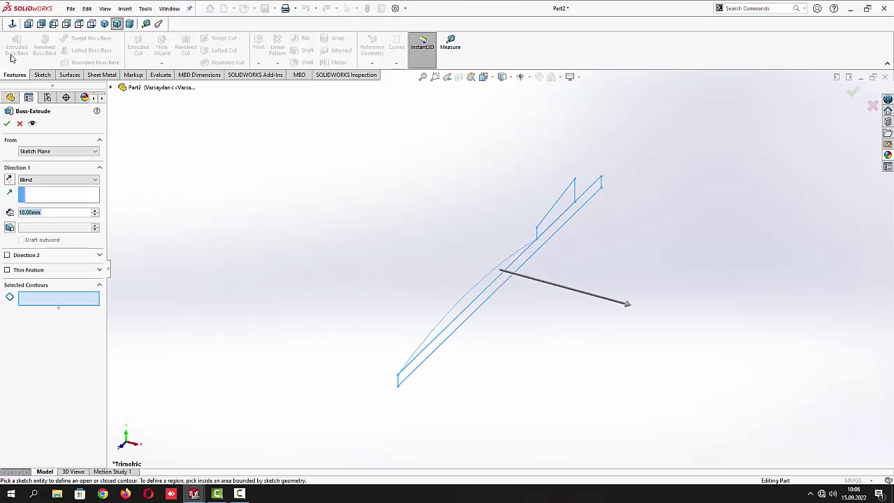
pyautogui.click(56, 180)
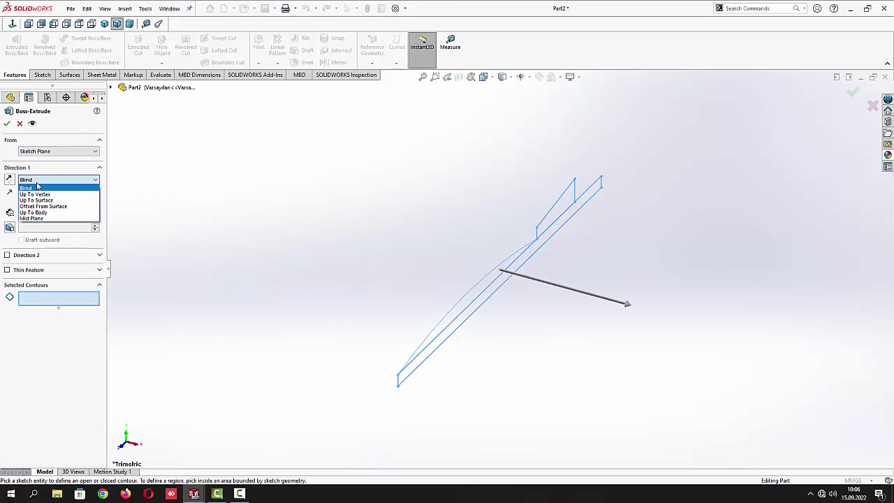
pyautogui.click(40, 218)
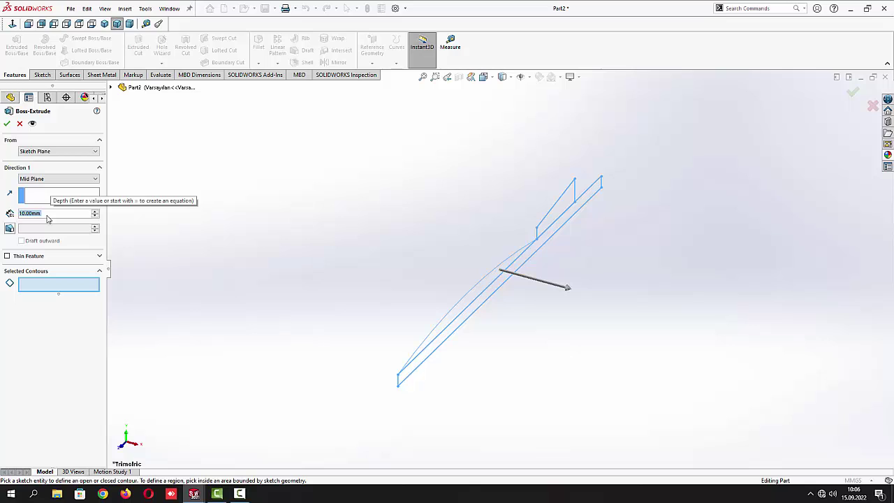
pyautogui.write('15')
pyautogui.press('Return')
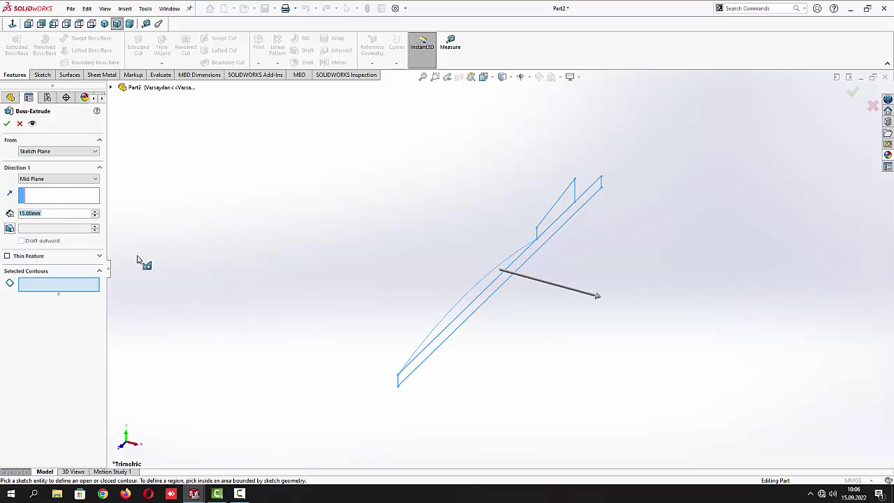
pyautogui.scroll(-2, 479, 346)
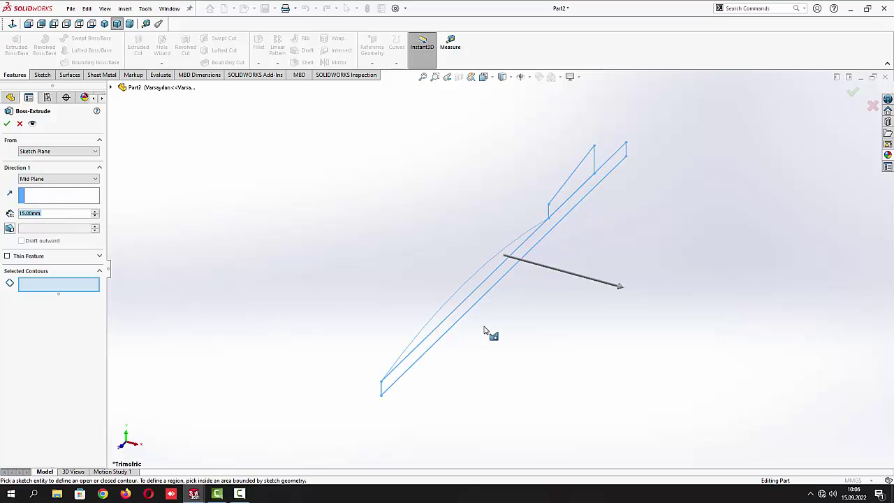
pyautogui.click(487, 295)
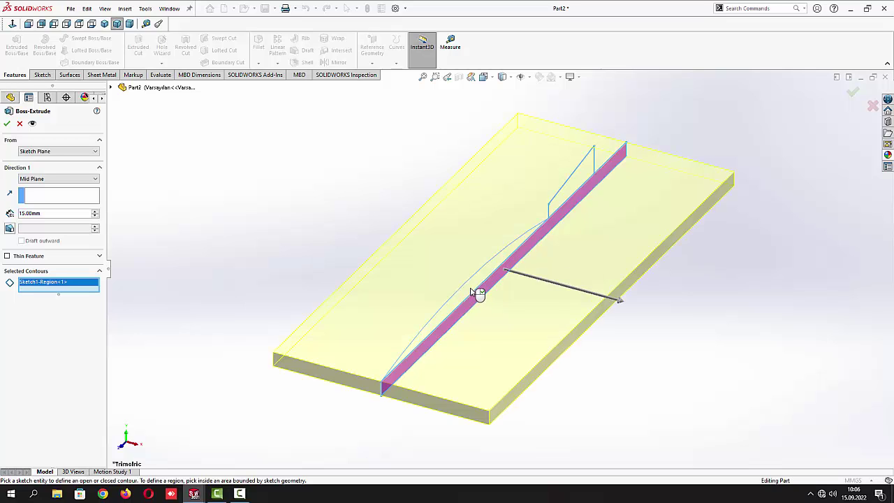
pyautogui.click(475, 294)
pyautogui.click(562, 204)
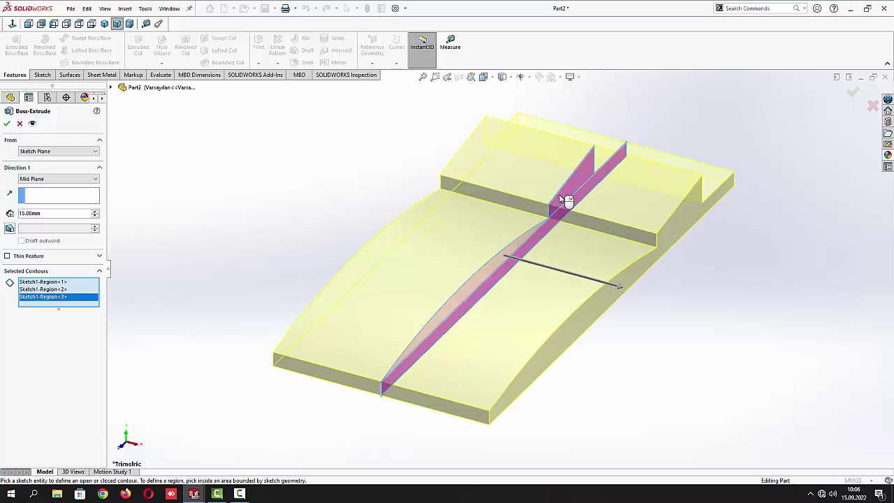
pyautogui.click(7, 124)
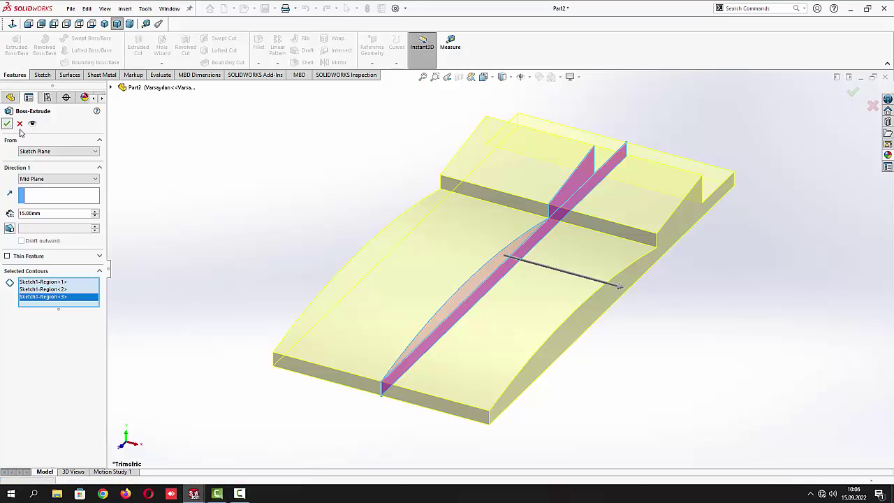
# Set up a 0.5 mm radius fillet on the two long curved edges of the arched upper face
pyautogui.moveTo(207, 197)
pyautogui.mouseDown(button='middle')
pyautogui.moveTo(258, 200)
pyautogui.moveTo(207, 154)
pyautogui.moveTo(193, 184)
pyautogui.moveTo(176, 169)
pyautogui.moveTo(194, 176)
pyautogui.moveTo(196, 200)
pyautogui.mouseUp(button='middle')
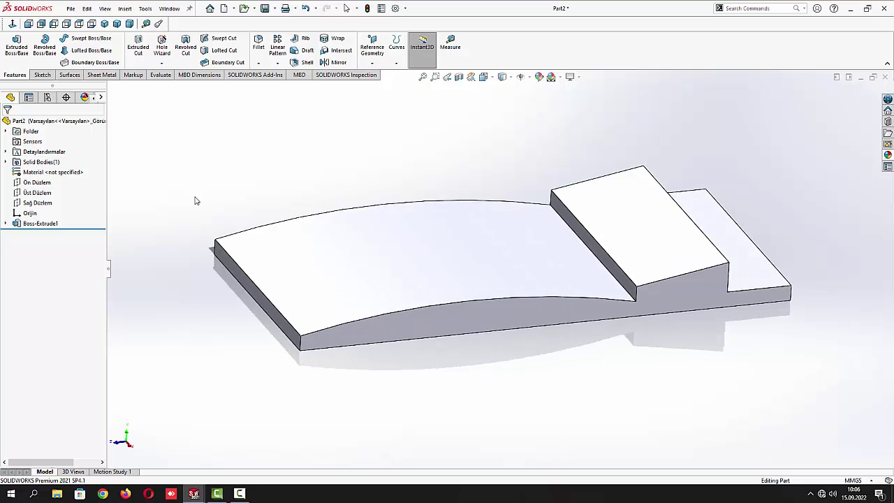
pyautogui.click(259, 44)
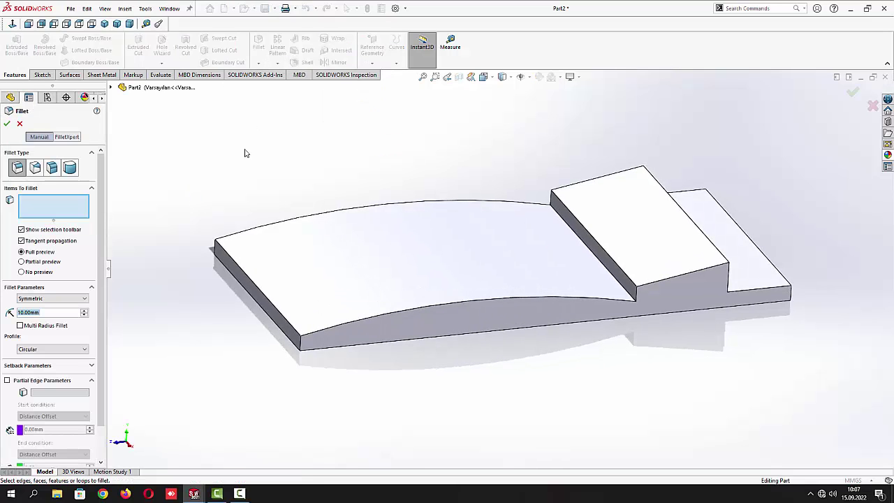
pyautogui.write('6')
pyautogui.write(',')
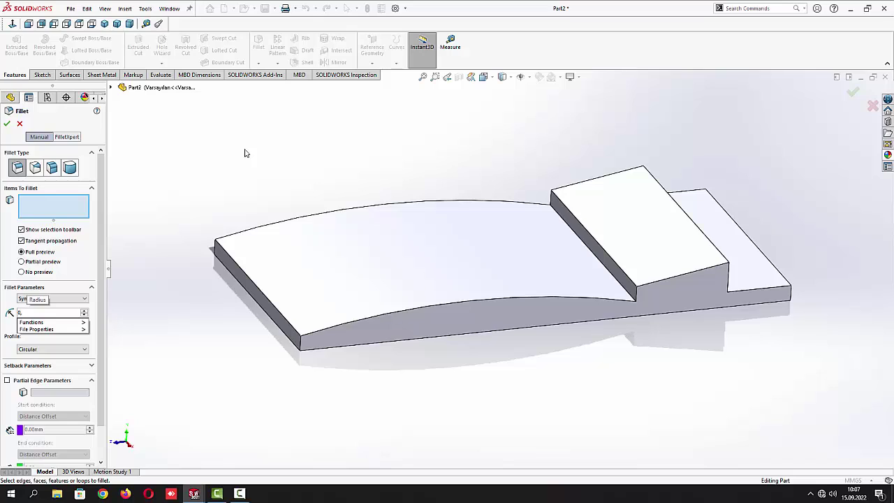
pyautogui.write('5')
pyautogui.press('Return')
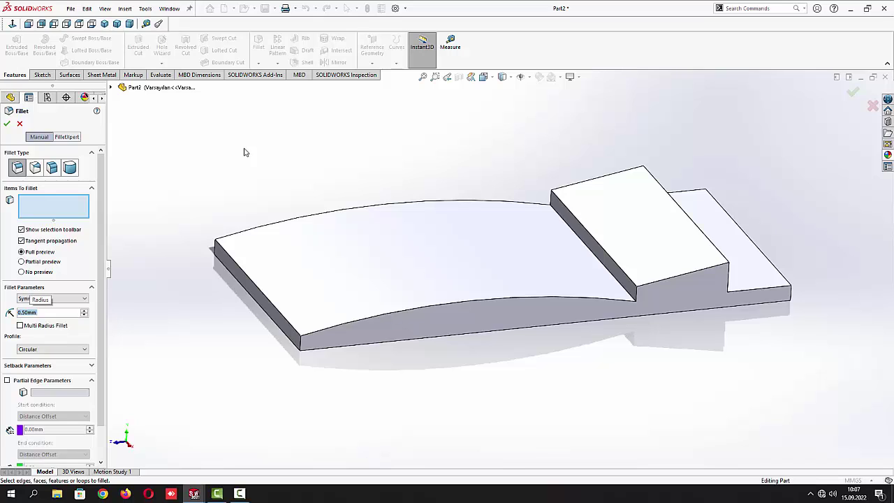
pyautogui.click(440, 304)
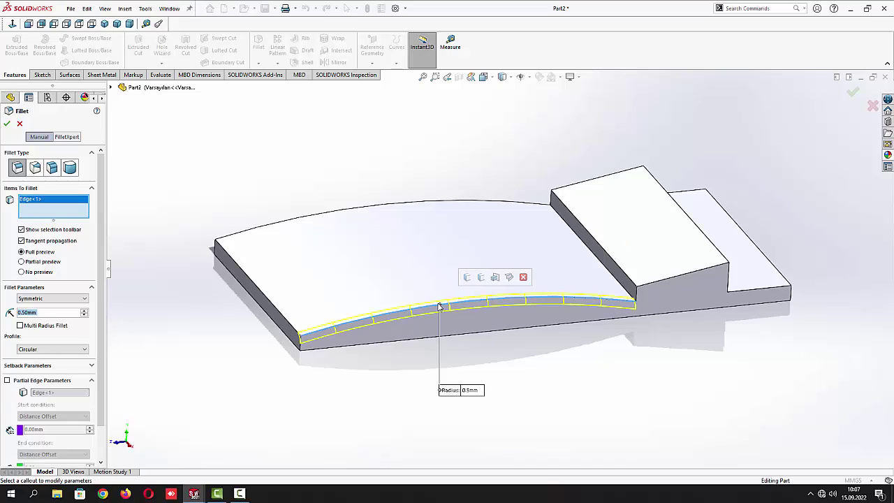
pyautogui.click(339, 213)
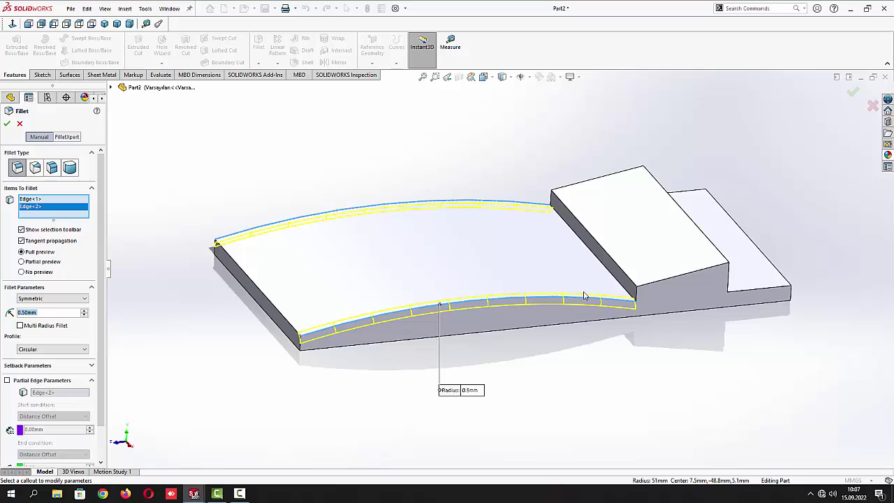
# Add the wedge's short-end base edge, its tall-end upper edge and the plate's two vertical end corners to the fillet and apply it
pyautogui.click(631, 294)
pyautogui.moveTo(631, 293); pyautogui.dragTo(598, 335, button='middle')
pyautogui.click(605, 335)
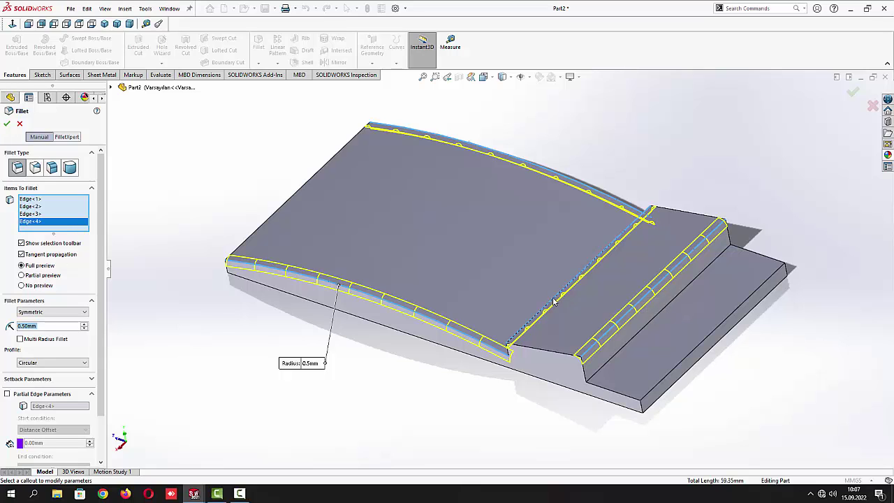
pyautogui.click(643, 408)
pyautogui.moveTo(698, 377); pyautogui.dragTo(527, 409, button='middle')
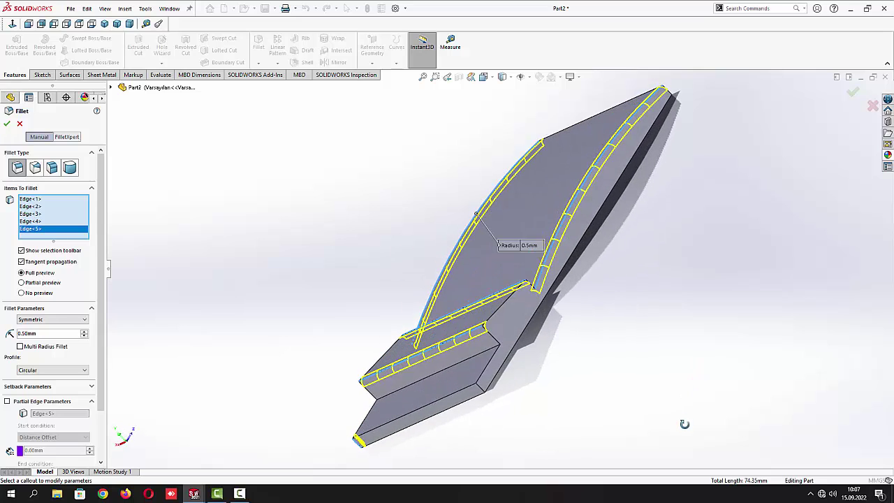
pyautogui.click(482, 391)
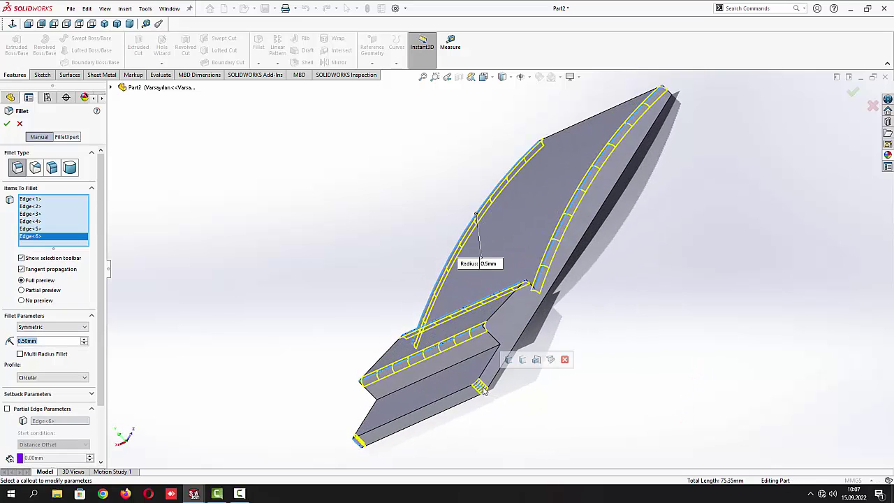
pyautogui.click(106, 24)
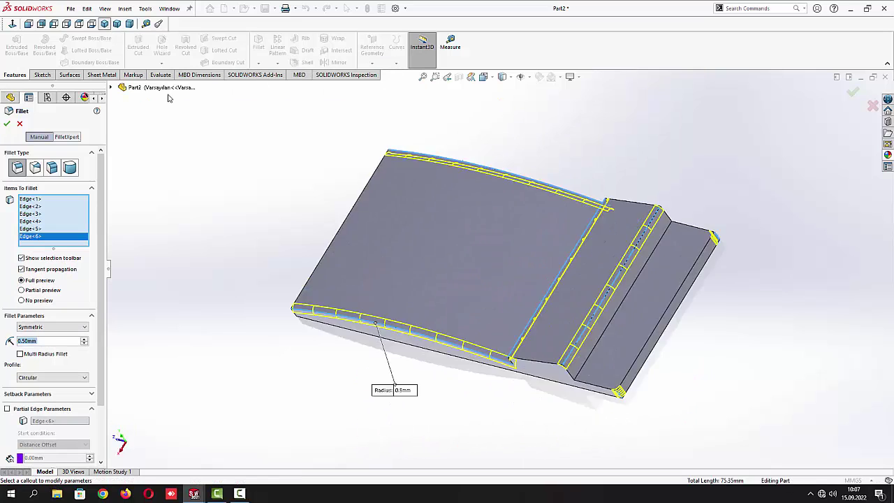
pyautogui.click(6, 125)
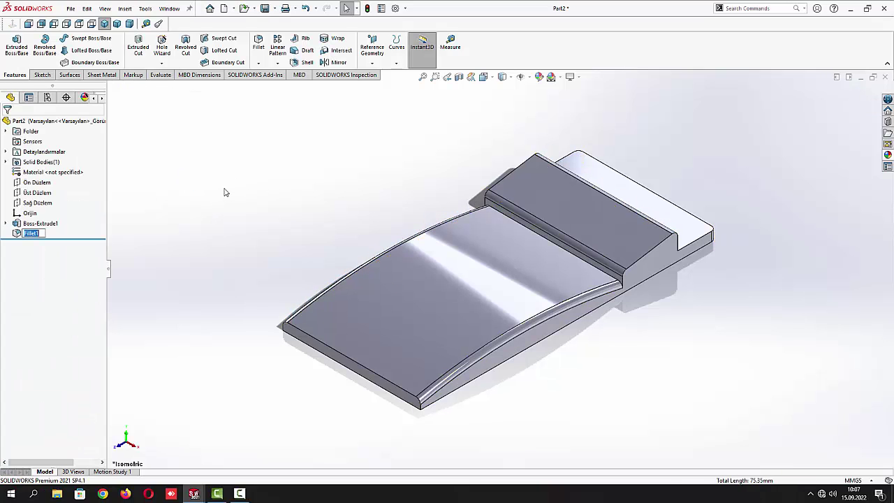
# Start a sketch on the part's flat underside and draw a corner rectangle about 6 mm wide and 10 mm high around the origin
pyautogui.moveTo(309, 299); pyautogui.dragTo(463, 299, button='middle')
pyautogui.click(463, 300)
pyautogui.click(502, 265)
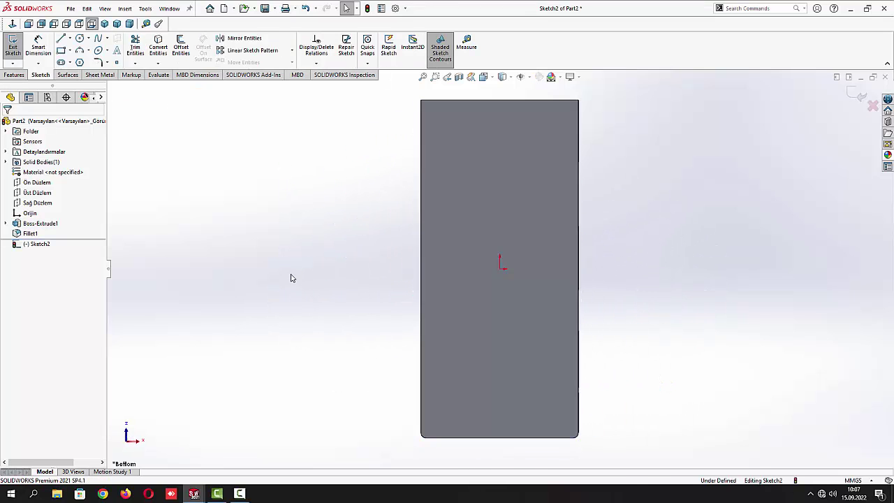
pyautogui.click(61, 50)
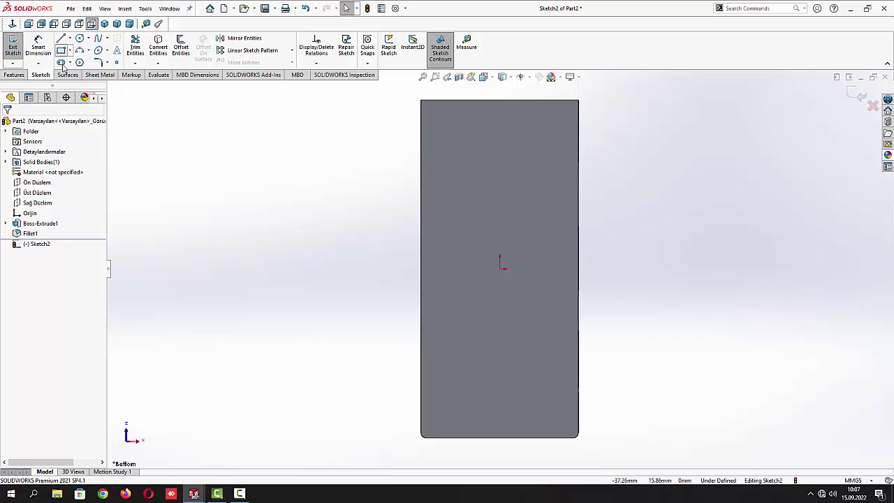
pyautogui.click(474, 203)
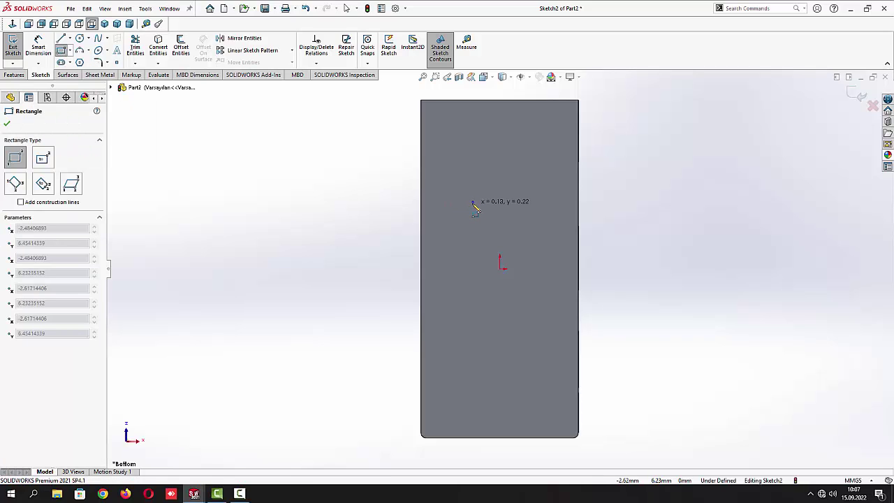
pyautogui.click(537, 306)
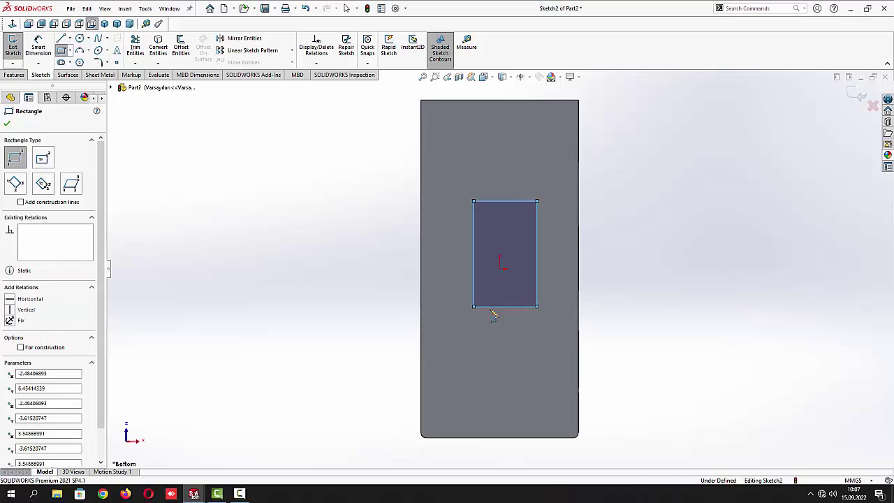
pyautogui.click(7, 125)
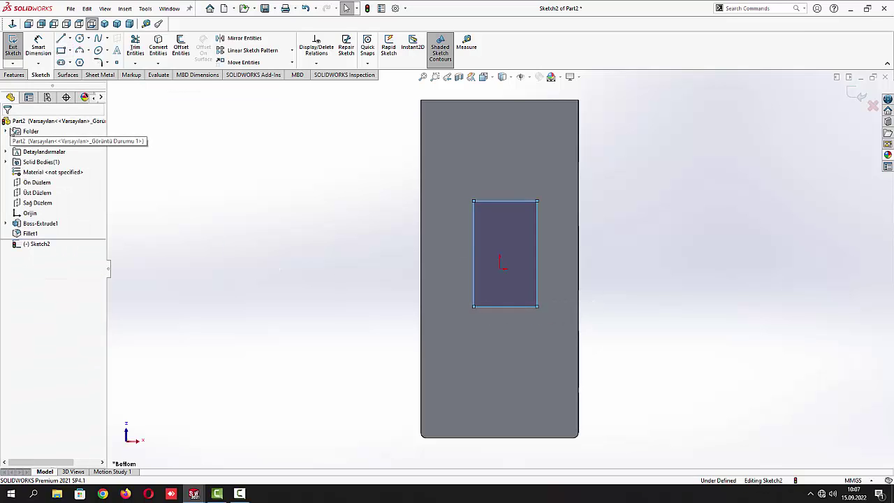
# Dimension the rectangle's vertical side as 12 mm
pyautogui.click(37, 48)
pyautogui.click(474, 262)
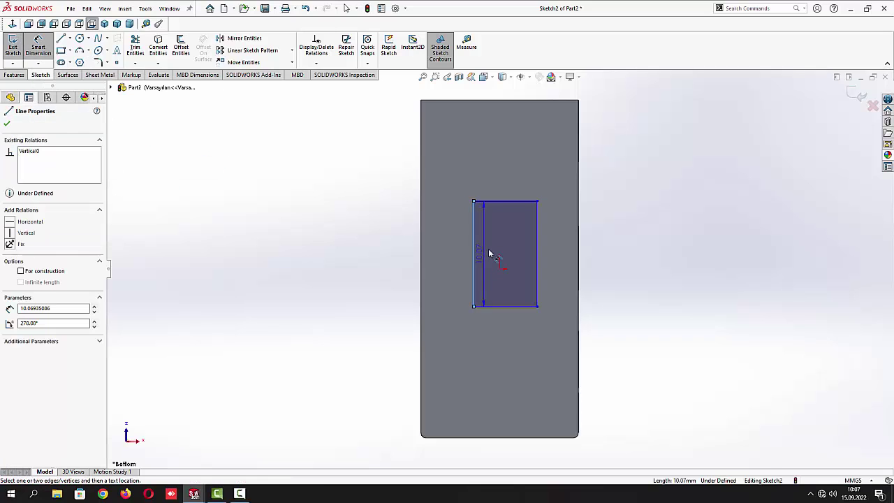
pyautogui.click(494, 250)
pyautogui.write('12')
pyautogui.press('Return')
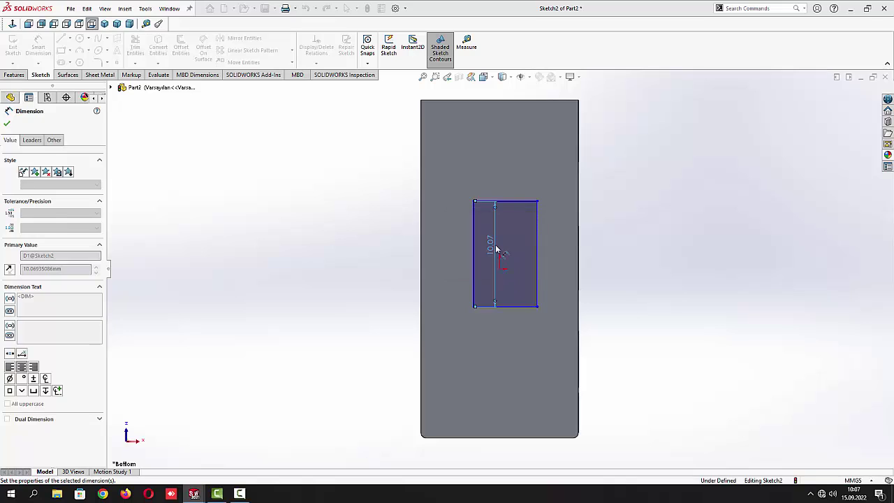
pyautogui.click(340, 240)
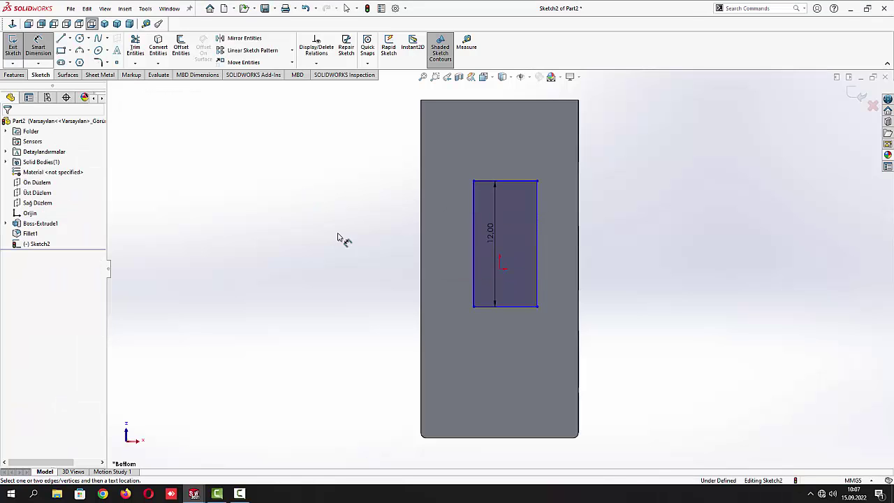
# Dimension the distance between the rectangle's left side and the part's left edge as 1.5 mm
pyautogui.click(474, 259)
pyautogui.click(421, 256)
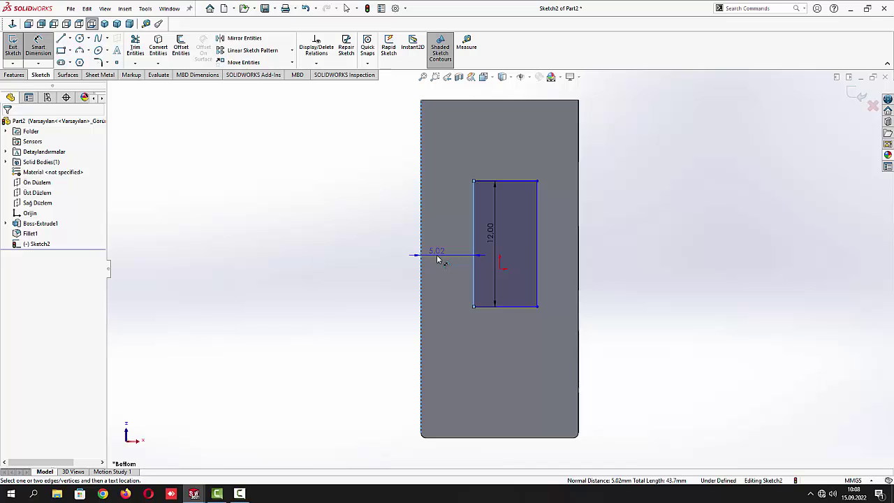
pyautogui.click(438, 259)
pyautogui.write('1,5')
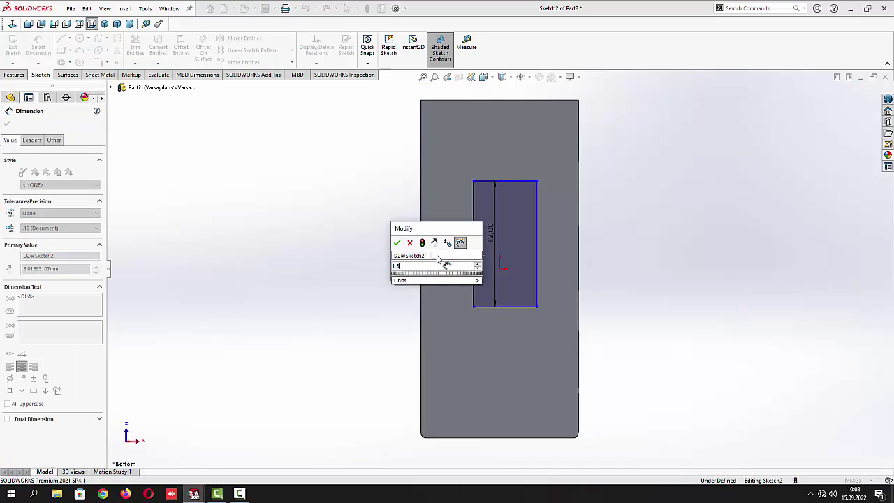
pyautogui.press('Return')
pyautogui.click(310, 178)
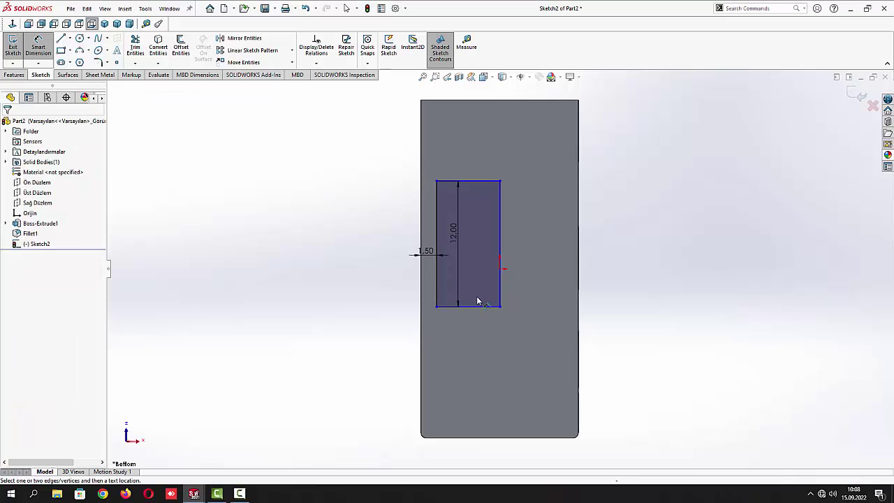
# Dimension the distance between the rectangle's right side and the part's right edge as 1.5 mm
pyautogui.click(501, 288)
pyautogui.click(578, 296)
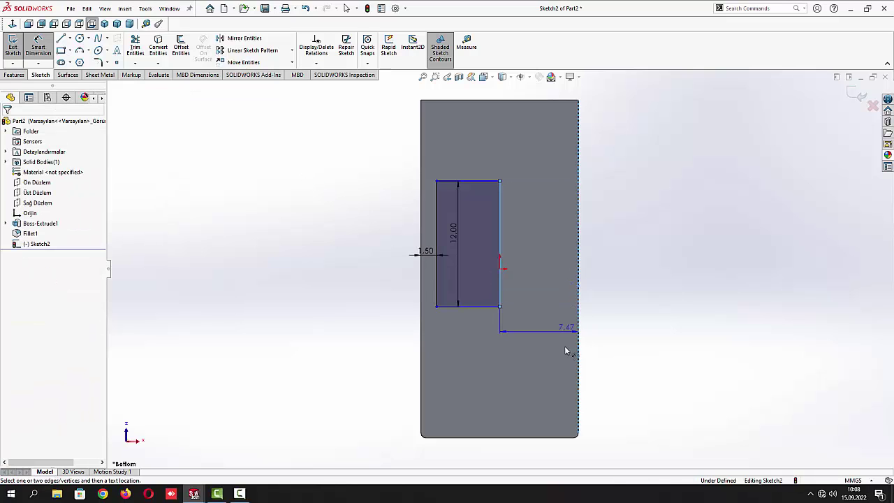
pyautogui.click(563, 357)
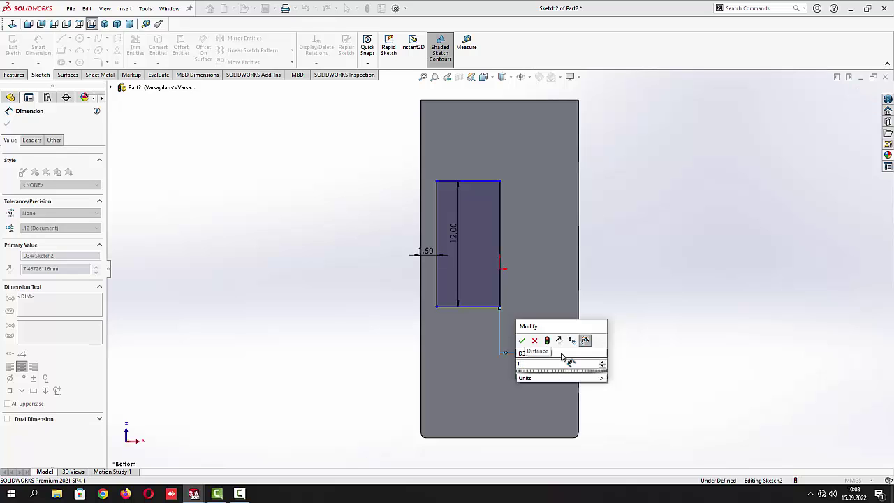
pyautogui.press('Return')
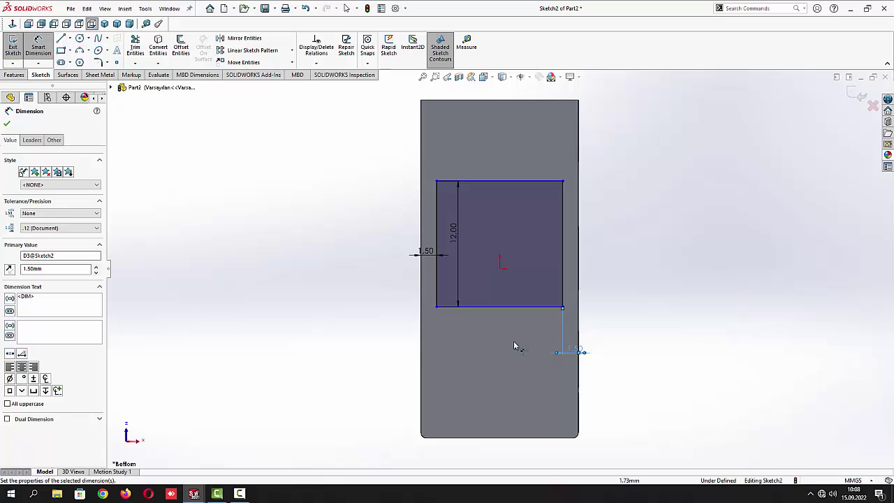
pyautogui.click(307, 257)
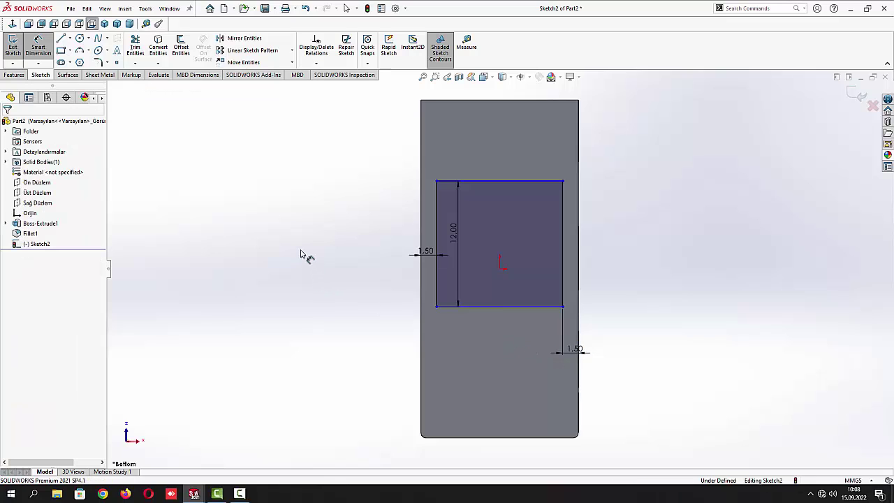
# Dimension the vertical distance between the origin and the rectangle's upper side as 6.13 mm
pyautogui.click(500, 269)
pyautogui.click(505, 181)
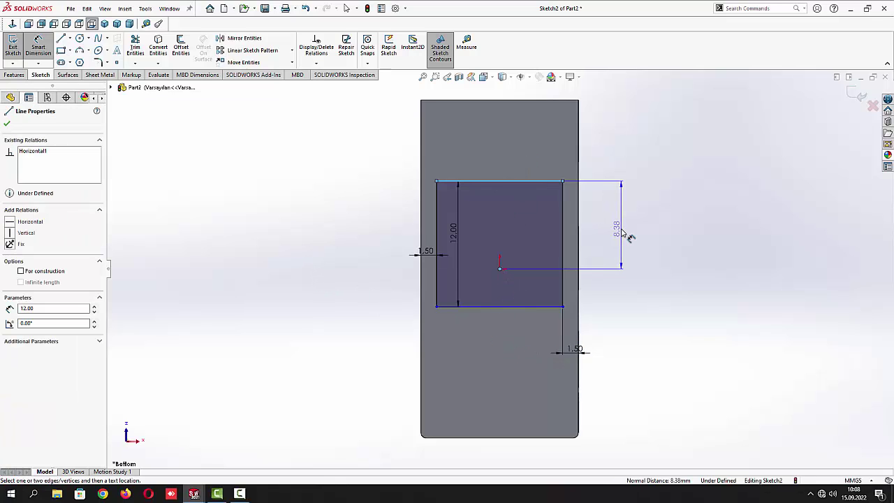
pyautogui.click(624, 234)
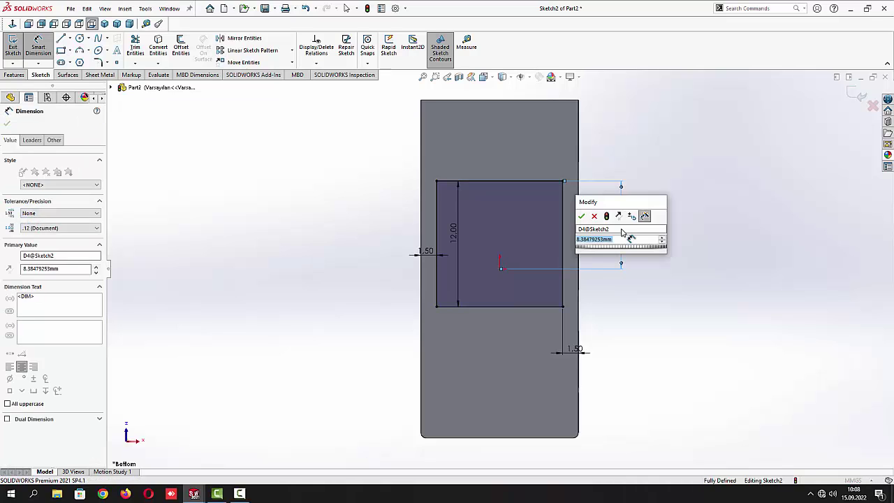
pyautogui.write('8')
pyautogui.press('BackSpace')
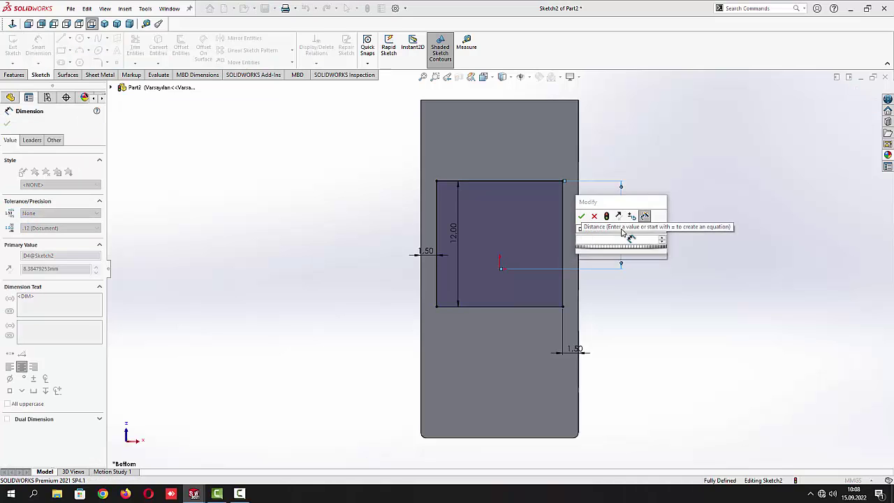
pyautogui.write('6,13')
pyautogui.press('Return')
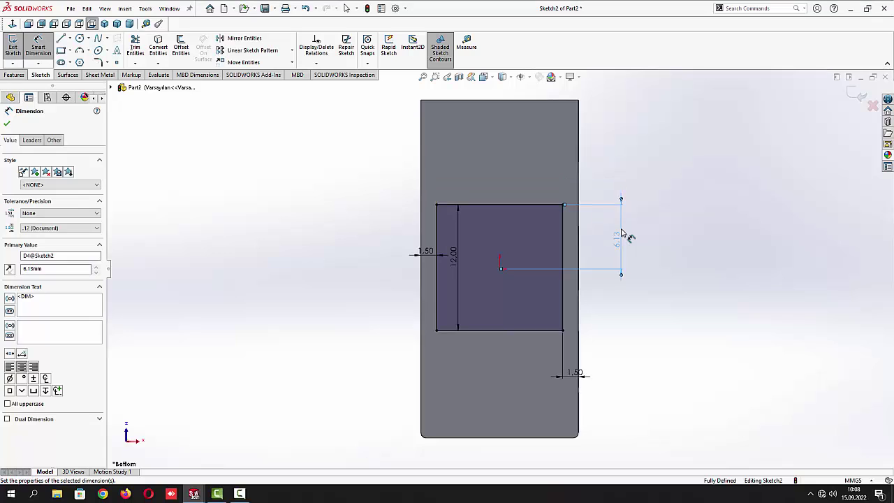
pyautogui.click(7, 125)
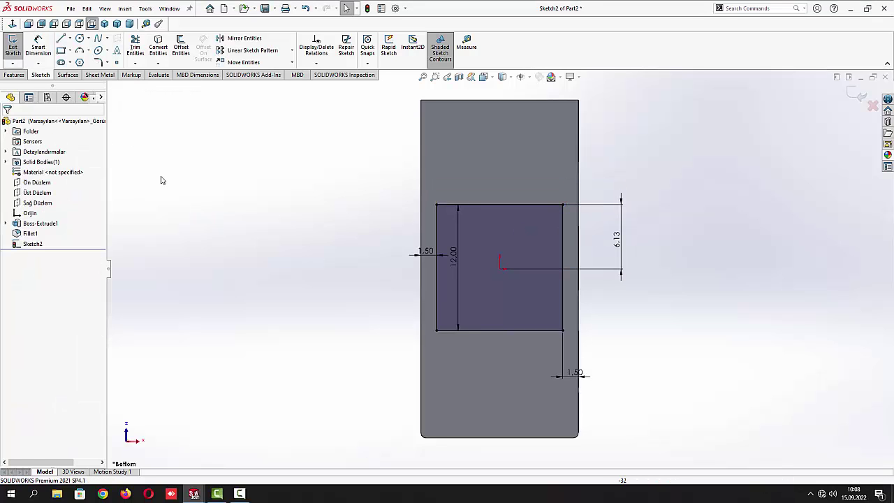
# Draw a 6 mm radius circle centred on the midpoint of the rectangle's upper side and reaching its upper-left corner
pyautogui.click(80, 38)
pyautogui.click(499, 205)
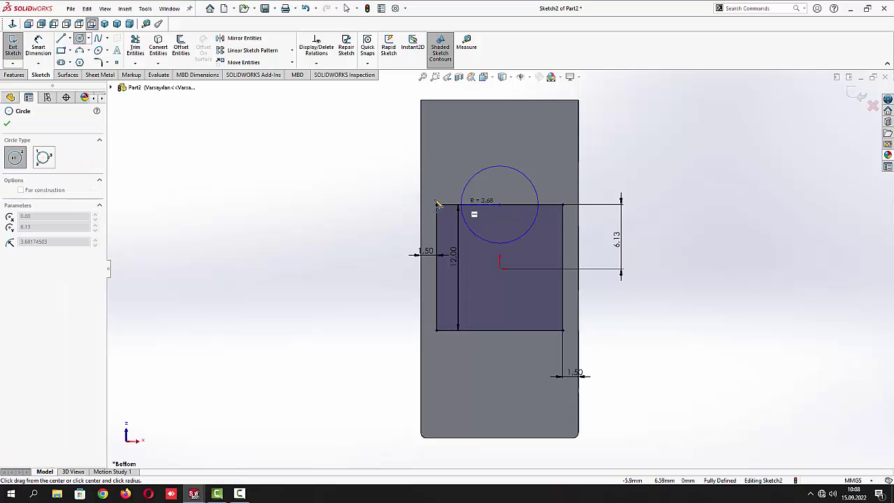
pyautogui.click(437, 206)
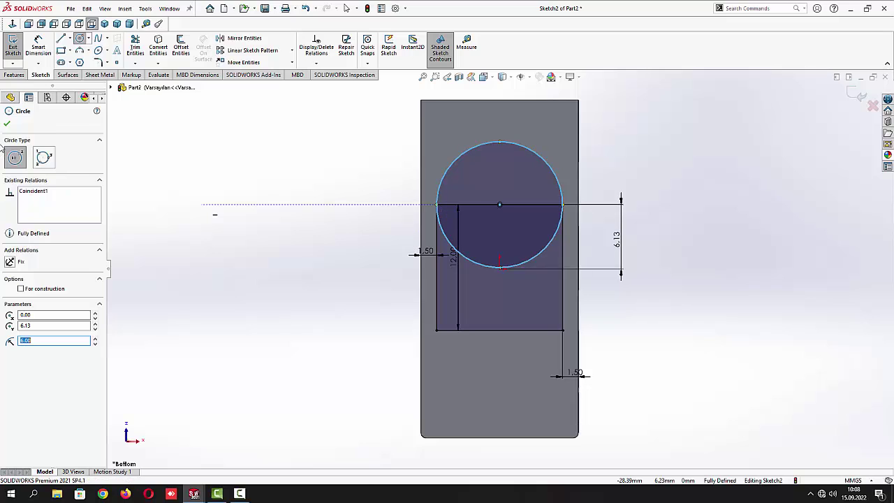
pyautogui.click(8, 126)
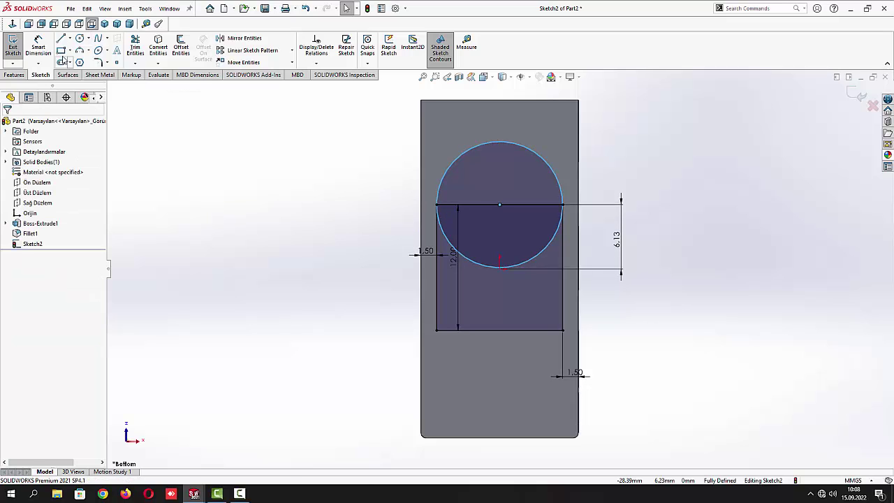
# Trim away the circle's lower half and the rectangle's upper side, accepting the deletion of the midpoint relation
pyautogui.click(135, 46)
pyautogui.click(444, 245)
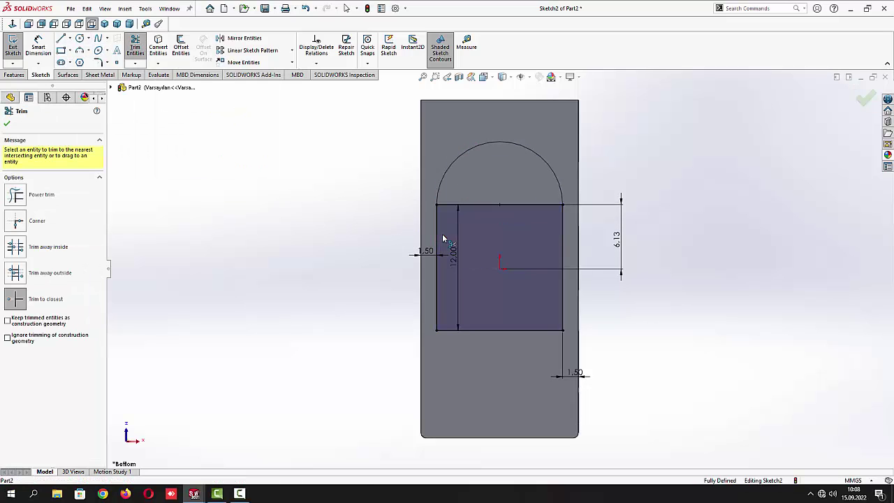
pyautogui.click(476, 204)
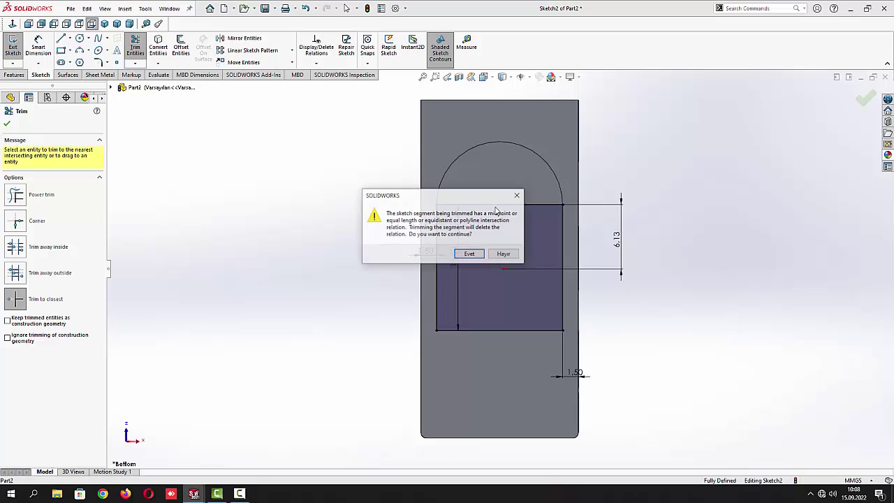
pyautogui.click(469, 254)
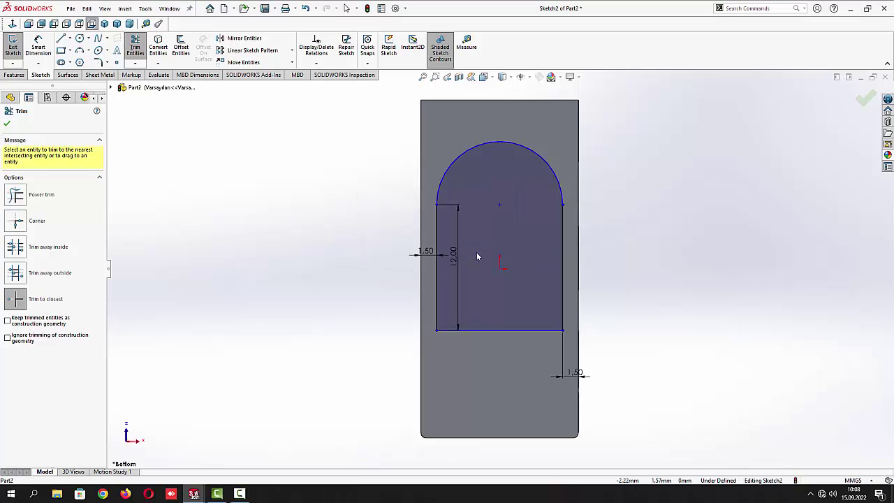
pyautogui.click(7, 125)
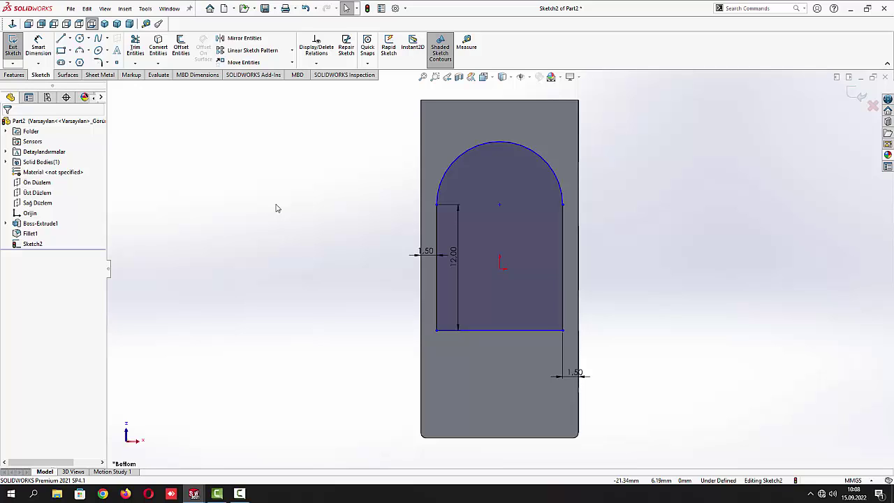
# Dimension the vertical distance between the arc's centre and the origin as 6.13 mm
pyautogui.click(39, 47)
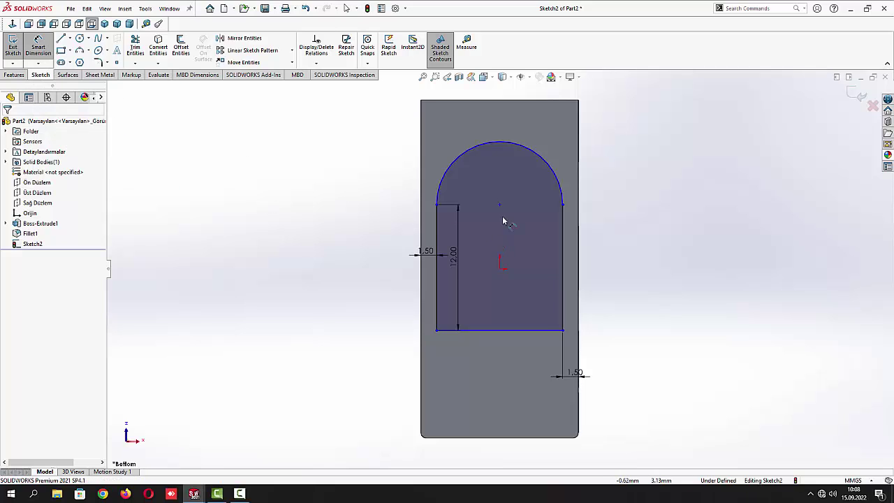
pyautogui.click(499, 204)
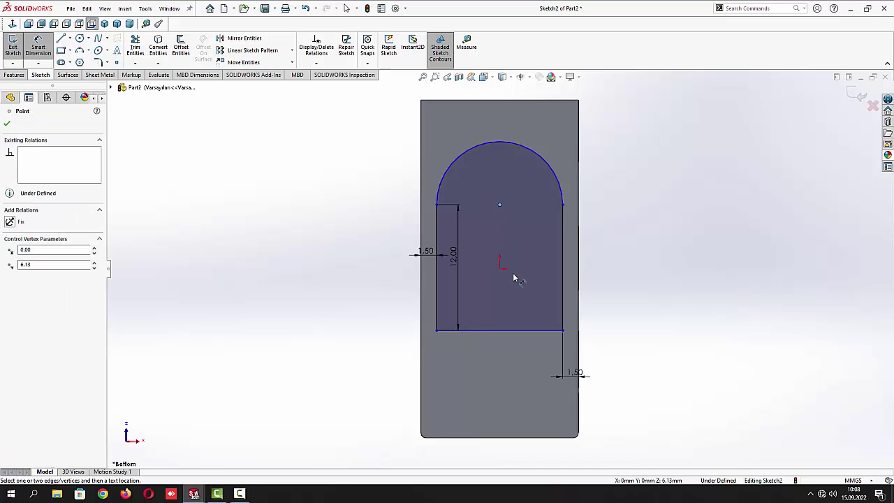
pyautogui.click(501, 269)
pyautogui.click(618, 249)
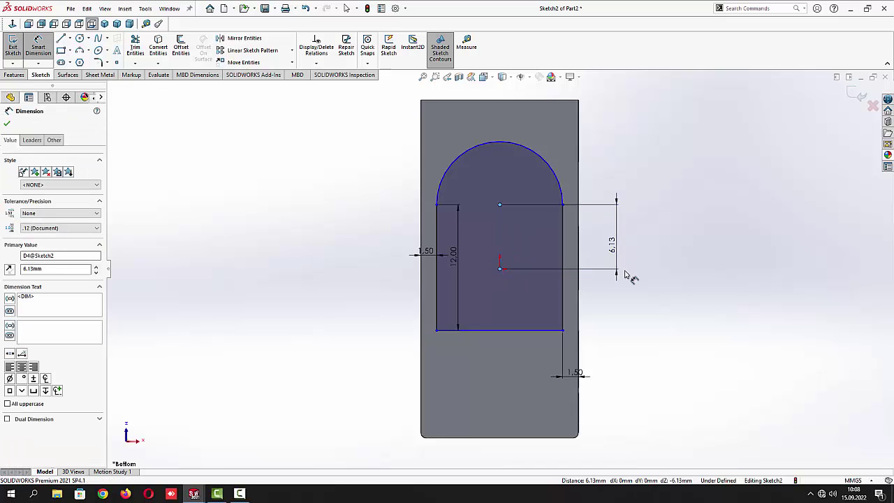
pyautogui.click(578, 233)
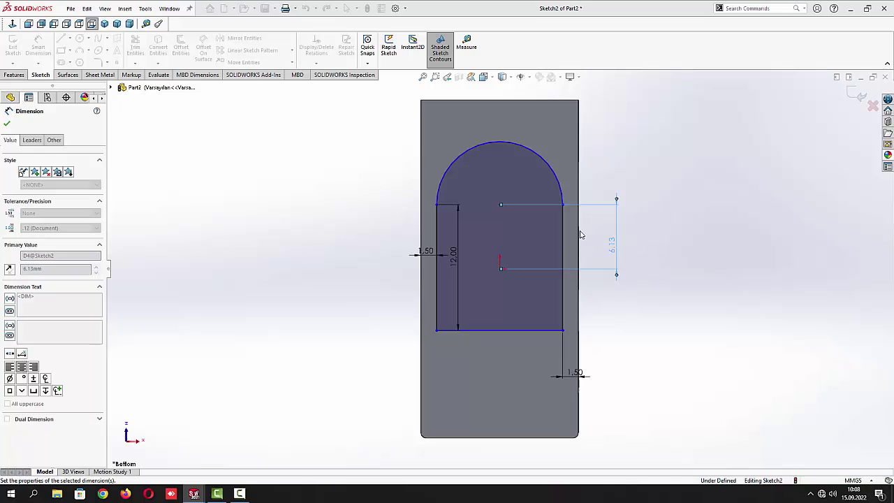
pyautogui.click(7, 123)
# Close the arched sketch and extrude it 6 mm downward as a merged boss
pyautogui.click(12, 45)
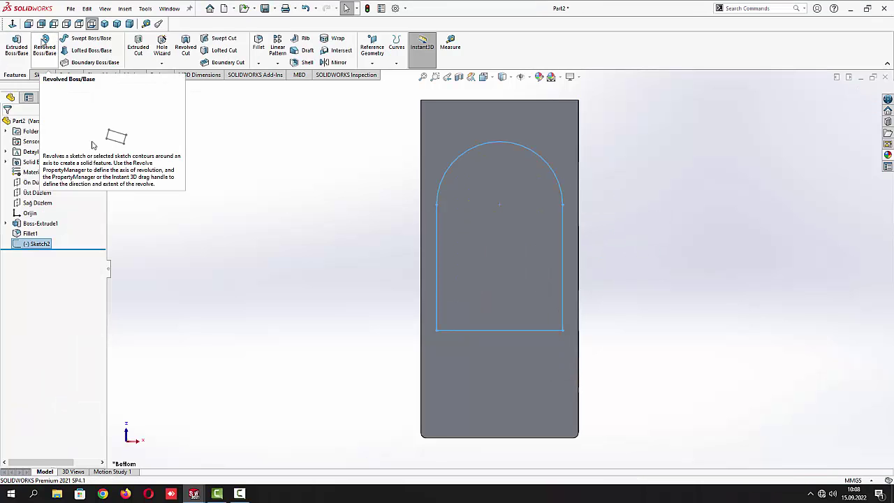
pyautogui.hotkey('ctrl', '7')
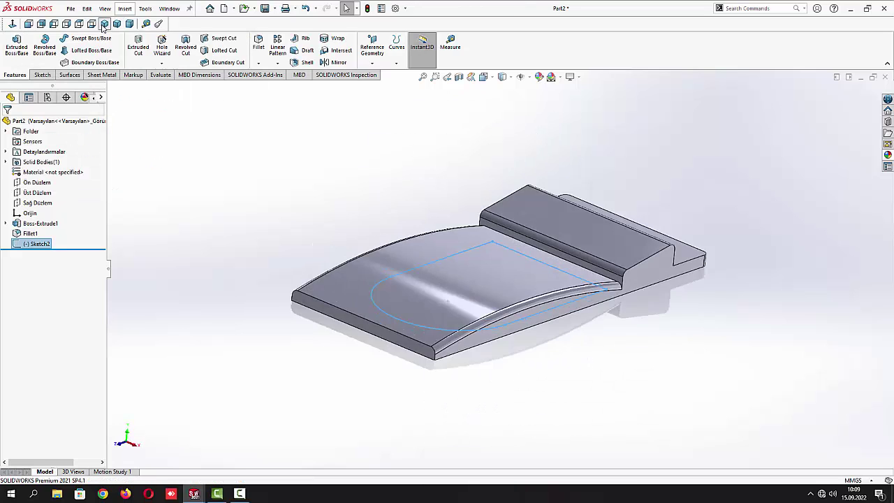
pyautogui.click(17, 51)
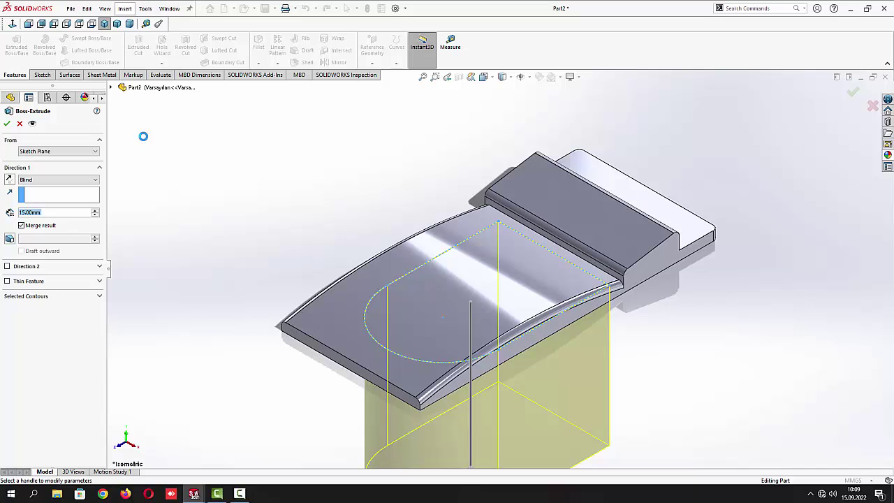
pyautogui.write('6')
pyautogui.press('Return')
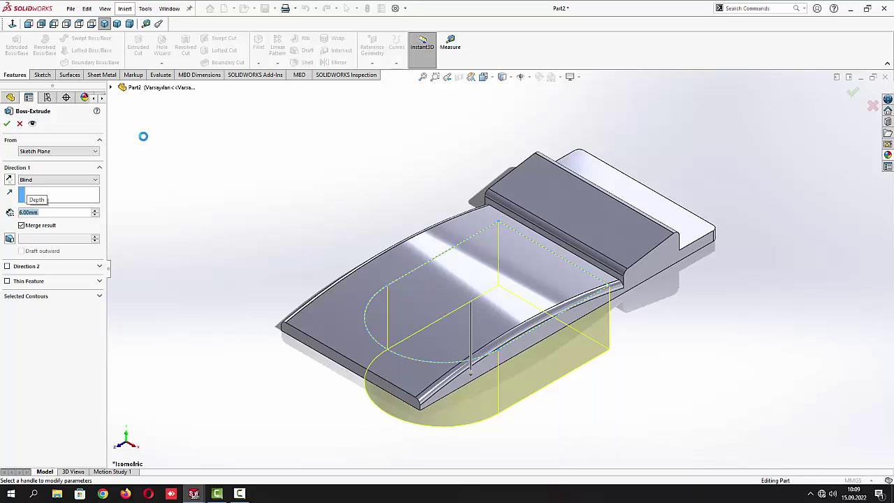
pyautogui.click(6, 124)
# Start a sketch on the arched boss's flat underside and draw a corner rectangle about 5 mm wide and 9 mm high beside the part
pyautogui.moveTo(158, 166); pyautogui.dragTo(188, 93, button='middle')
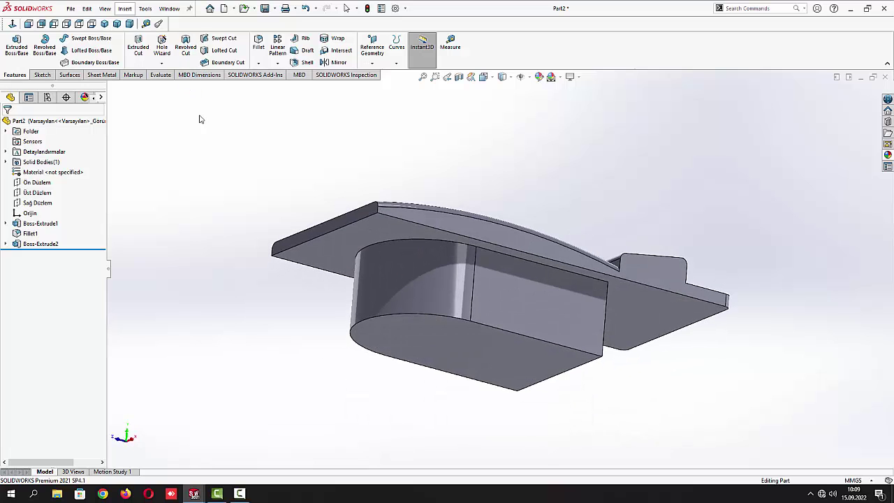
pyautogui.click(428, 342)
pyautogui.click(474, 320)
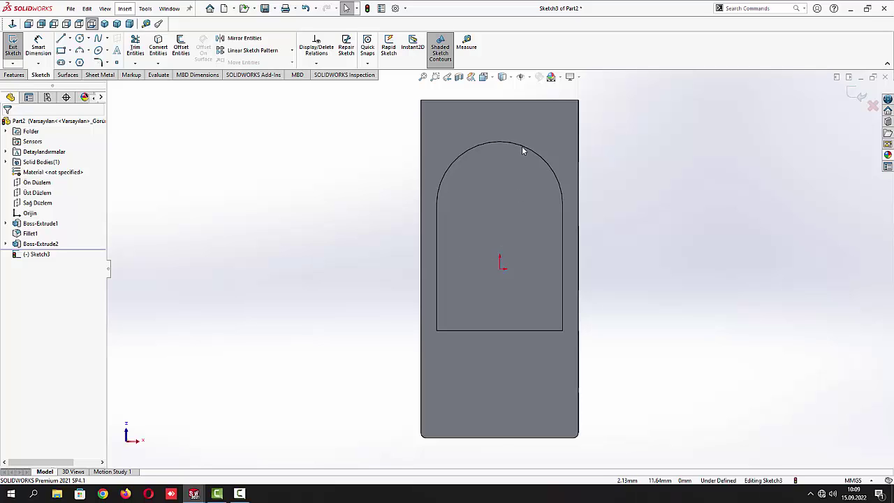
pyautogui.scroll(2, 522, 151)
pyautogui.scroll(-3, 524, 168)
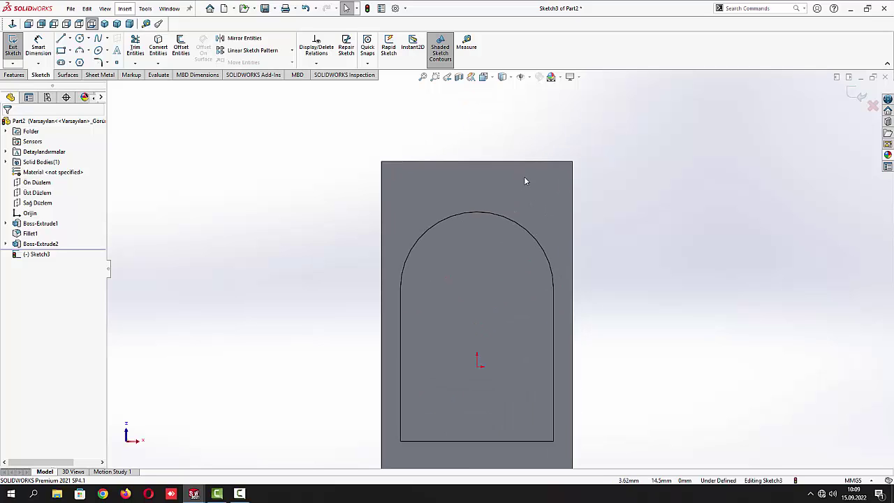
pyautogui.click(62, 50)
pyautogui.moveTo(273, 218)
pyautogui.mouseDown()
pyautogui.moveTo(334, 305)
pyautogui.moveTo(341, 334)
pyautogui.mouseUp()
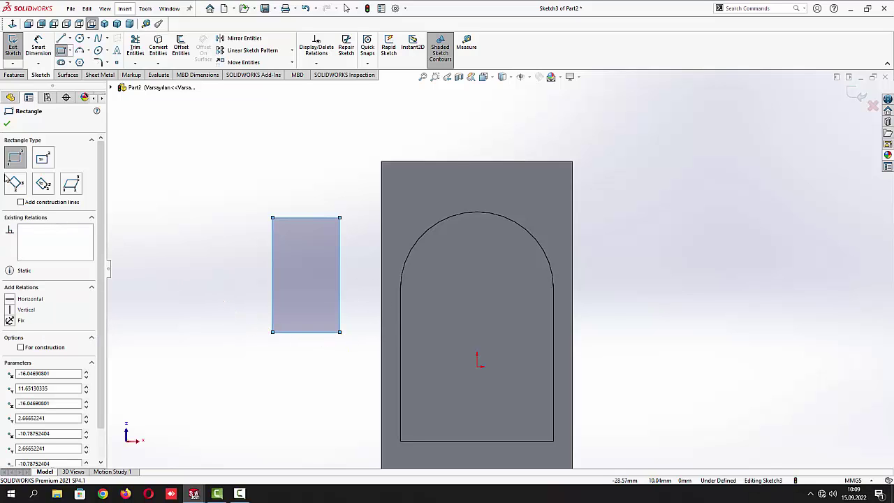
pyautogui.click(6, 125)
# Dimension the new rectangle's vertical side as 8 mm
pyautogui.click(38, 46)
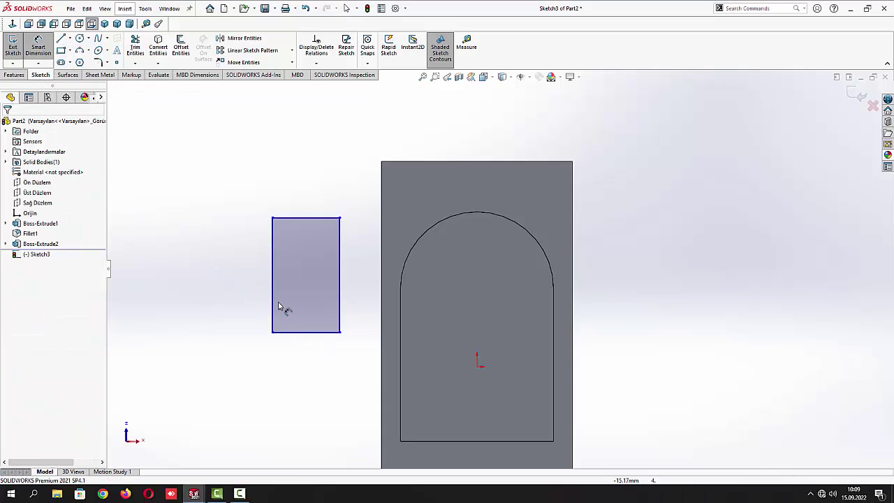
pyautogui.click(272, 293)
pyautogui.click(254, 295)
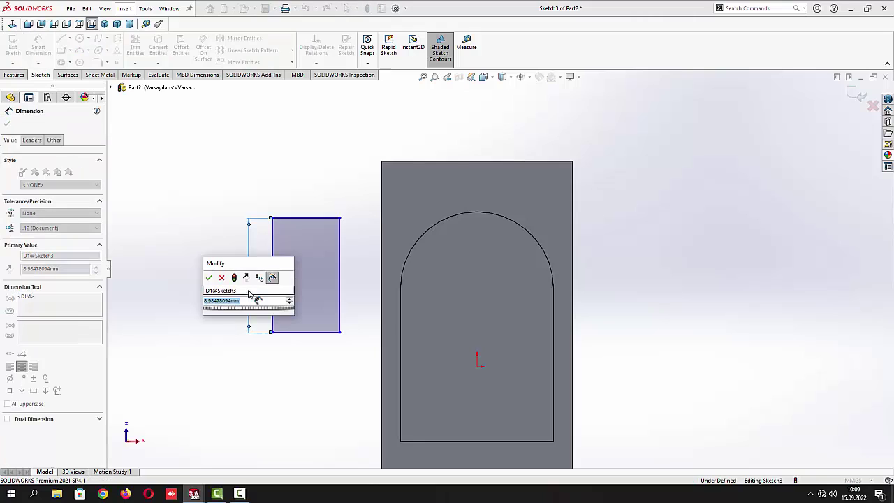
pyautogui.write('8')
pyautogui.press('Return')
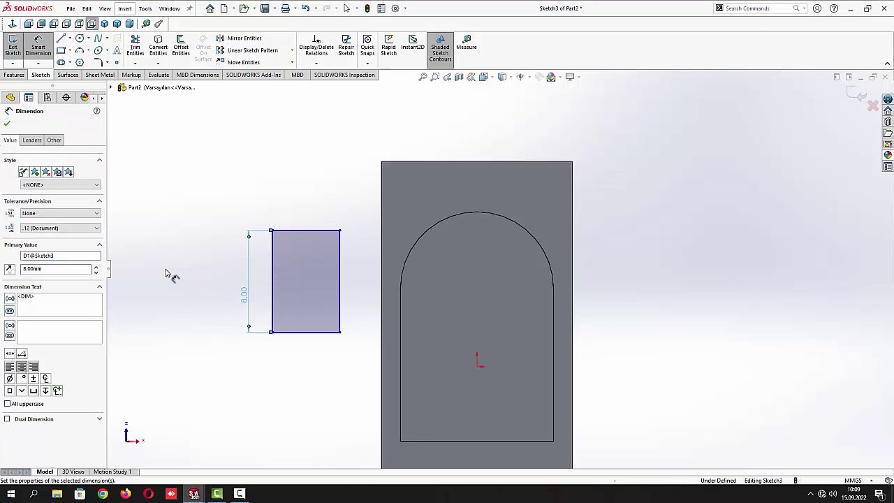
# Dimension the new rectangle's horizontal side as 5 mm
pyautogui.click(290, 347)
pyautogui.click(305, 332)
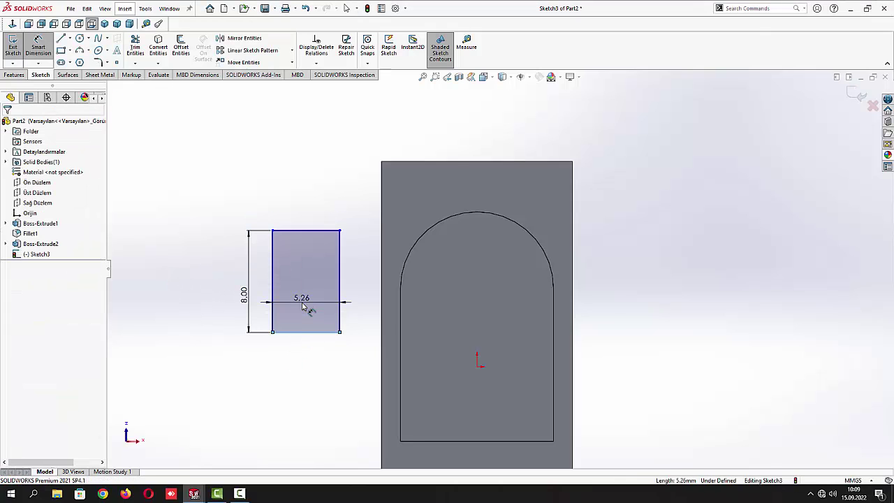
pyautogui.click(304, 307)
pyautogui.write('5')
pyautogui.press('Return')
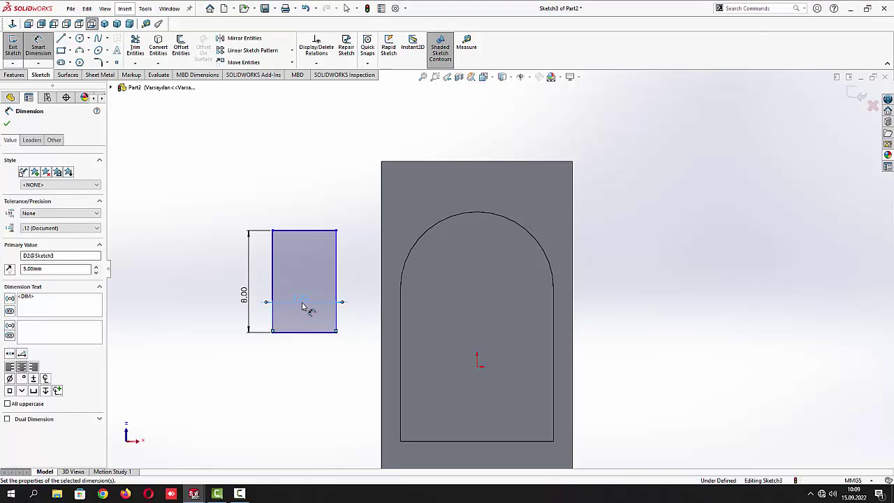
pyautogui.click(7, 125)
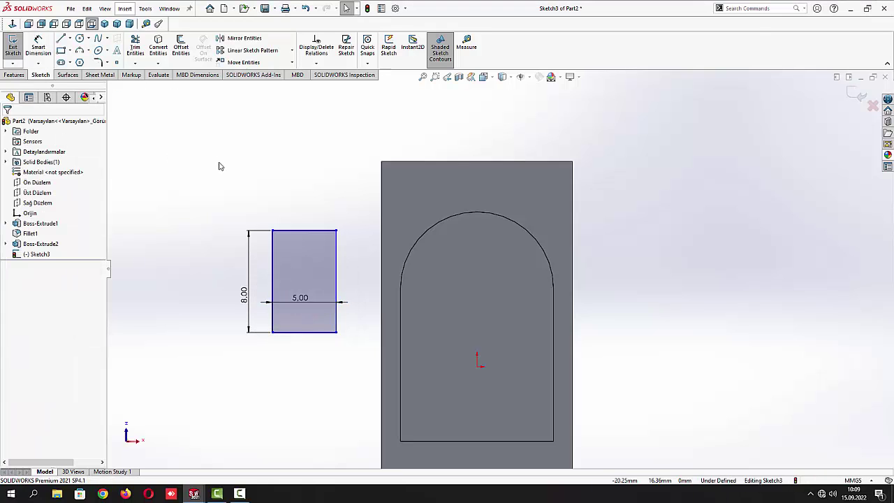
pyautogui.click(273, 332)
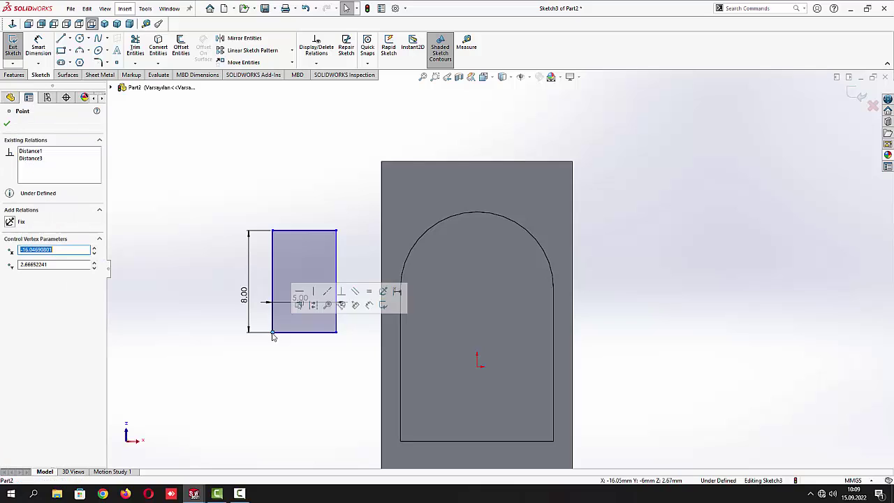
pyautogui.click(264, 378)
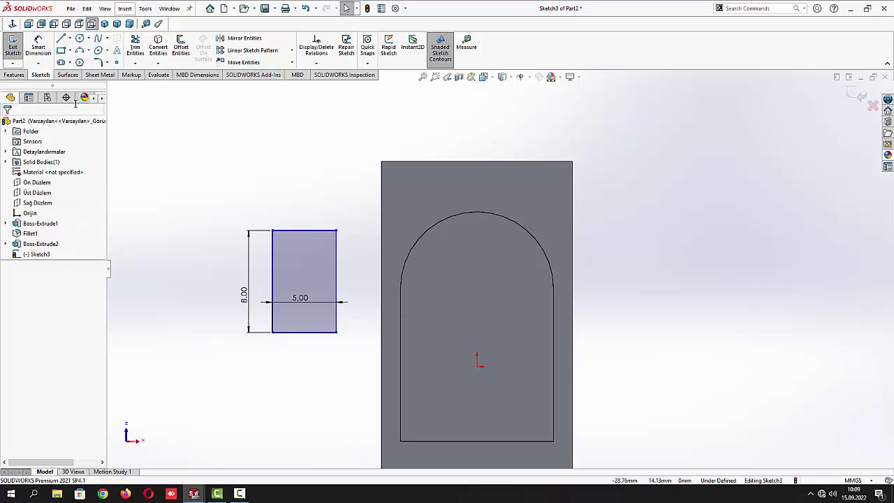
pyautogui.click(70, 38)
pyautogui.click(79, 62)
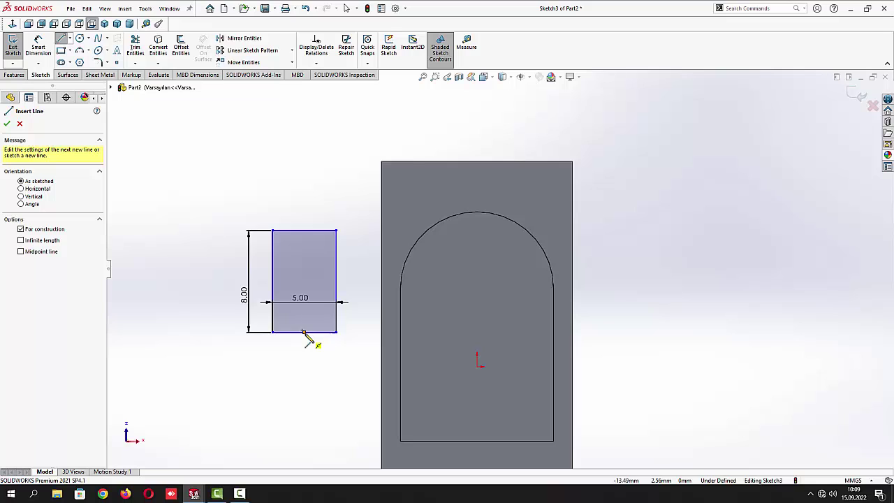
pyautogui.press('Escape')
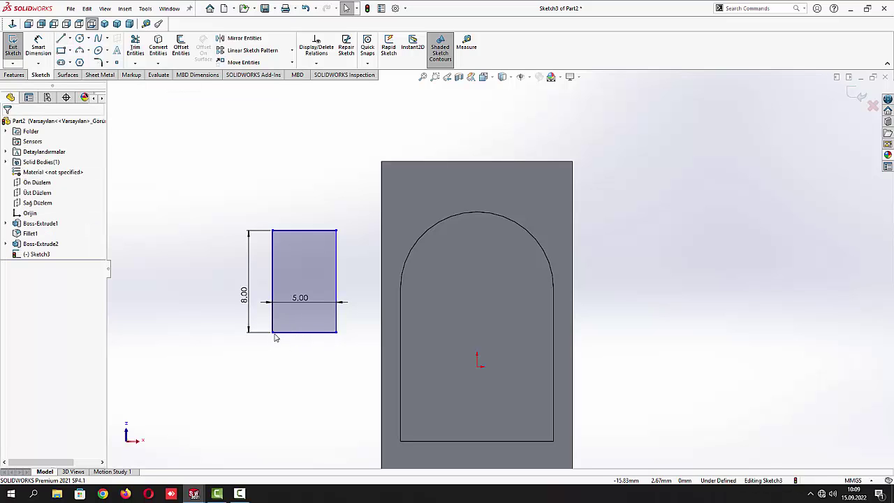
# Make the 5 × 8 mm rectangle's lower-left corner coincident with the boss's arched edge
pyautogui.click(274, 333)
pyautogui.keyDown('ctrl'); pyautogui.click(438, 227); pyautogui.keyUp('ctrl')
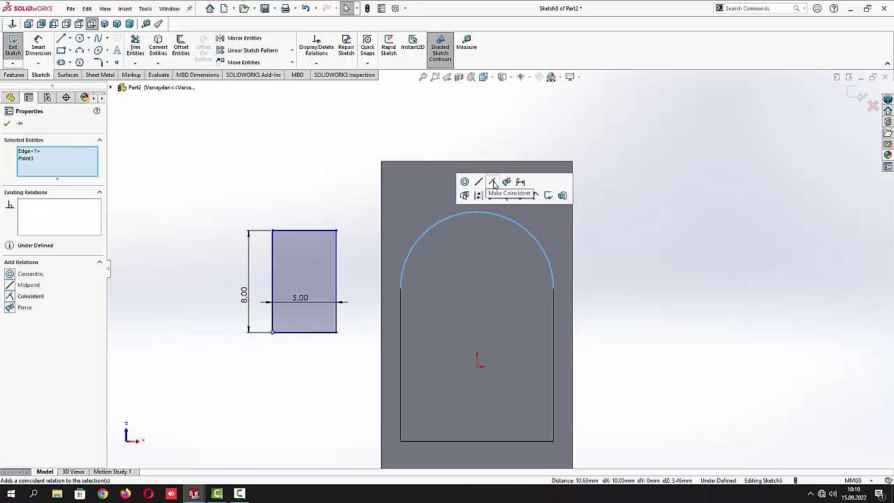
pyautogui.click(493, 183)
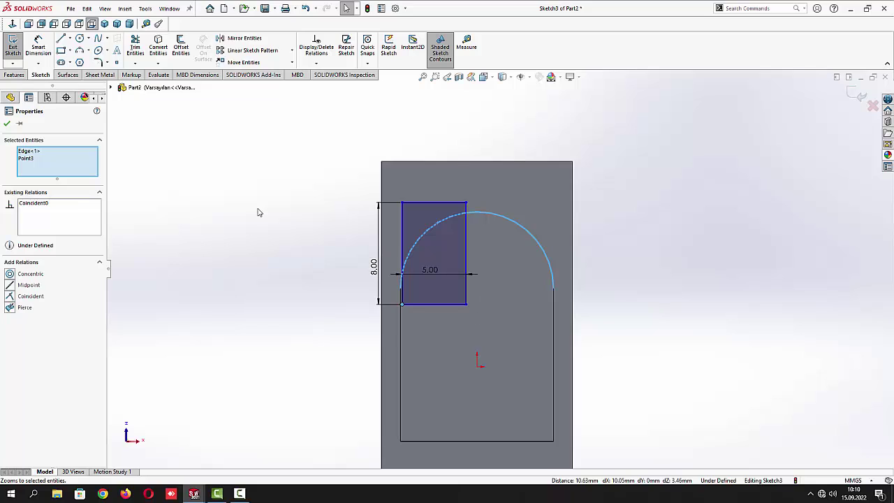
pyautogui.click(7, 124)
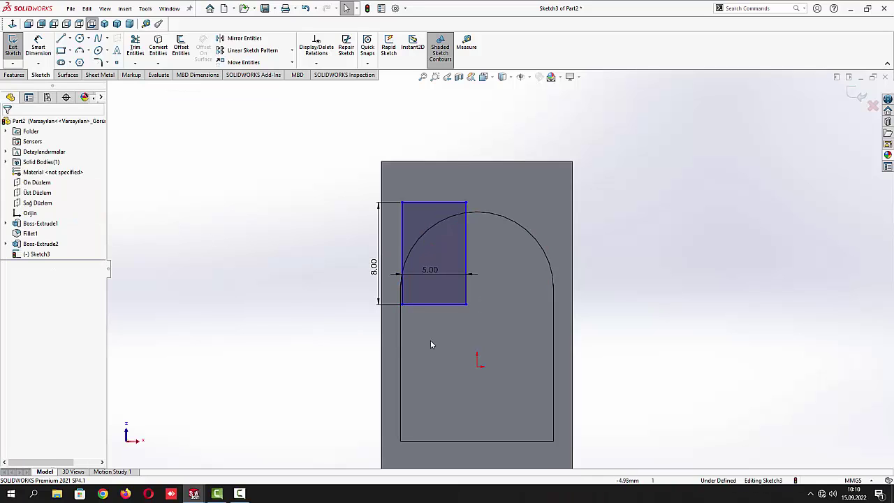
# Try to make the rectangle's lower-right corner coincident with the arched edge, and delete the conflicting relation
pyautogui.click(466, 305)
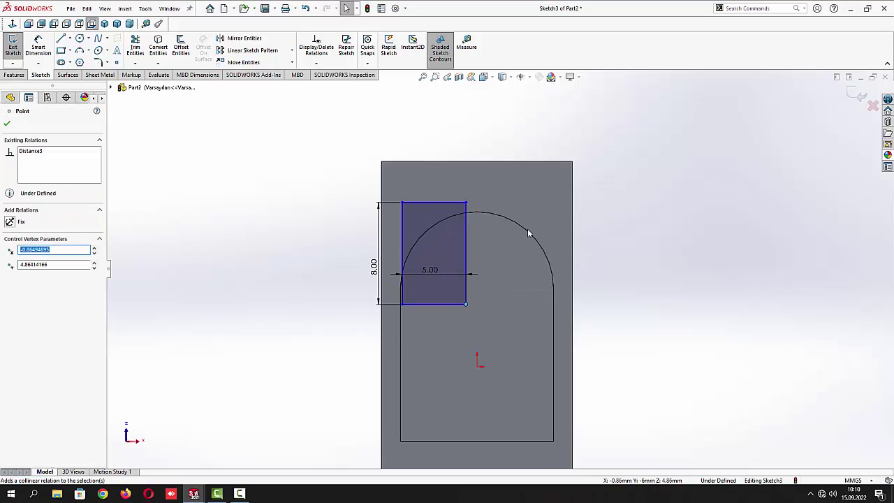
pyautogui.keyDown('ctrl'); pyautogui.click(528, 233); pyautogui.keyUp('ctrl')
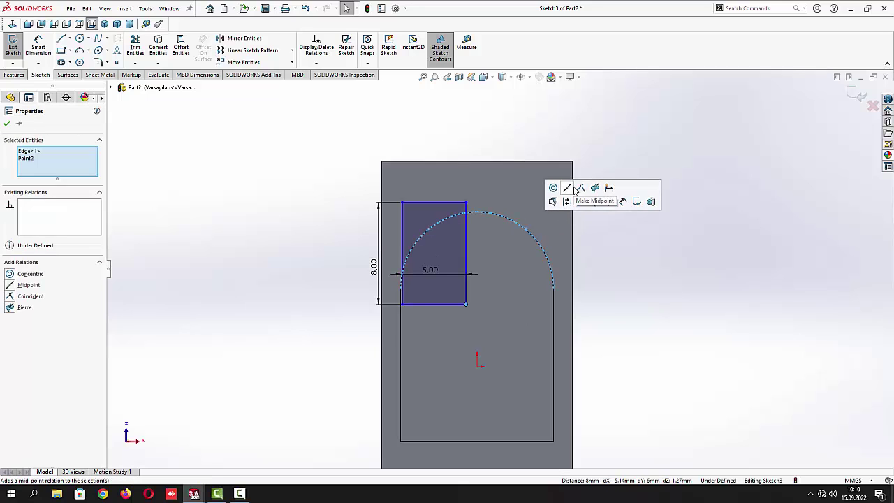
pyautogui.click(580, 188)
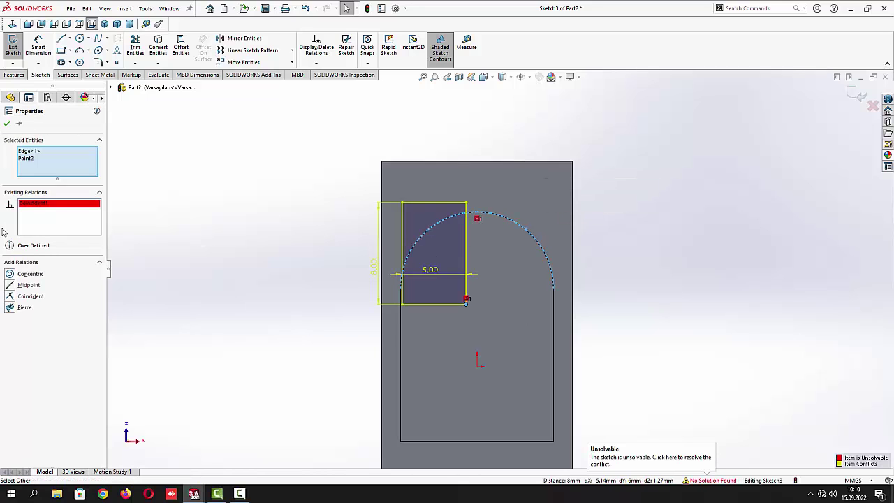
pyautogui.click(35, 207)
pyautogui.press('Delete')
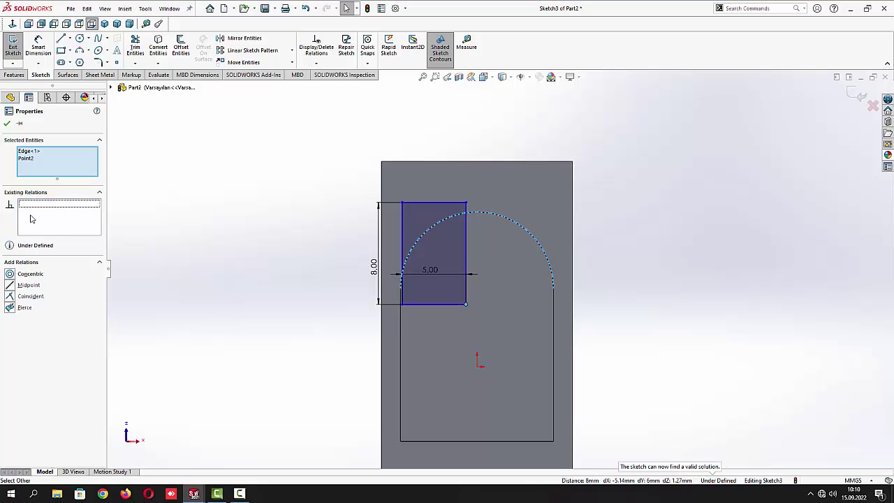
pyautogui.click(6, 123)
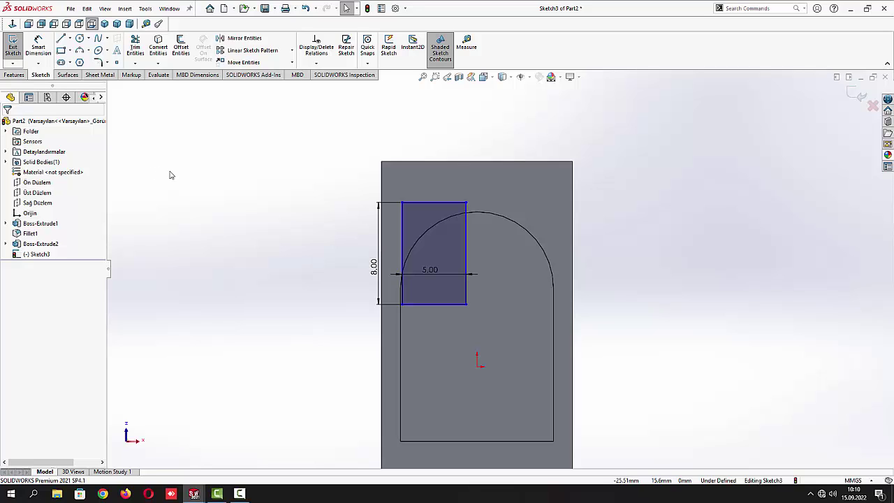
# Move the rectangle up to the crown of the arch and make its lower-right corner coincident with the arched edge
pyautogui.moveTo(438, 304); pyautogui.dragTo(549, 219)
pyautogui.press('Escape')
pyautogui.scroll(-5, 493, 215)
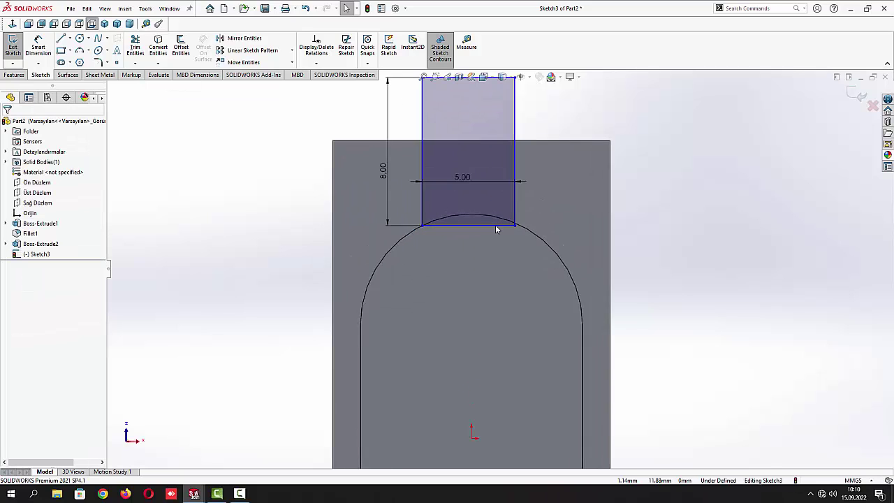
pyautogui.click(528, 234)
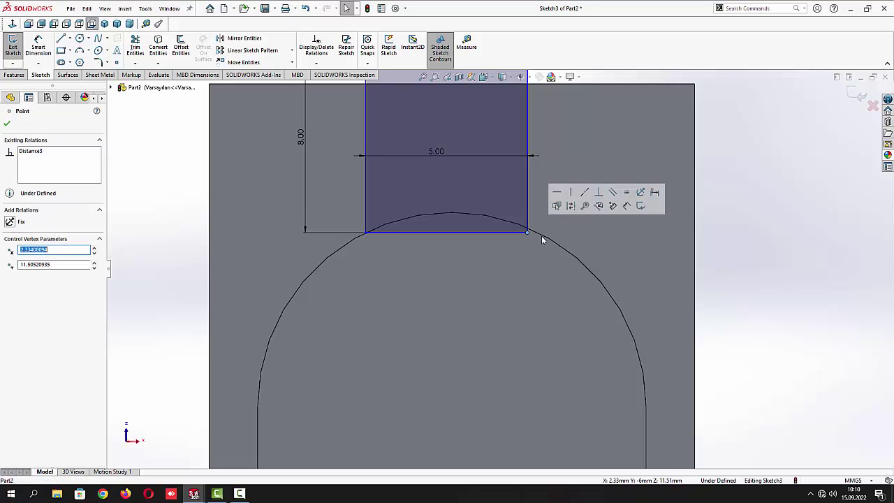
pyautogui.keyDown('ctrl'); pyautogui.click(543, 239); pyautogui.keyUp('ctrl')
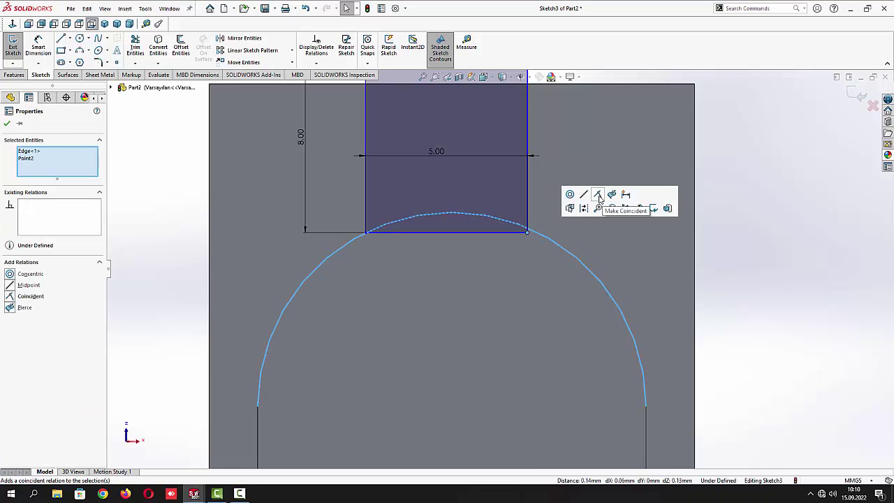
pyautogui.click(599, 197)
pyautogui.press('Escape')
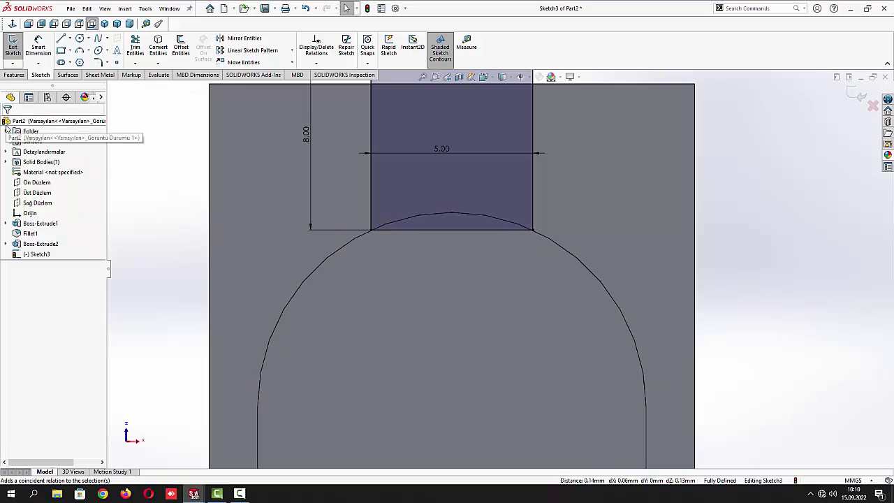
# Try a circle of about 2.26 mm radius centred on the rectangle's upper side, and delete it
pyautogui.scroll(3, 194, 236)
pyautogui.press('z')
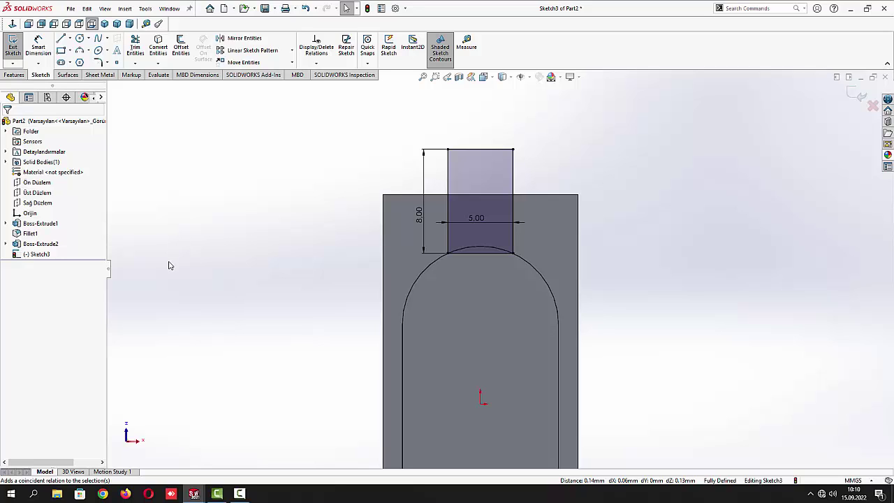
pyautogui.click(79, 38)
pyautogui.click(478, 149)
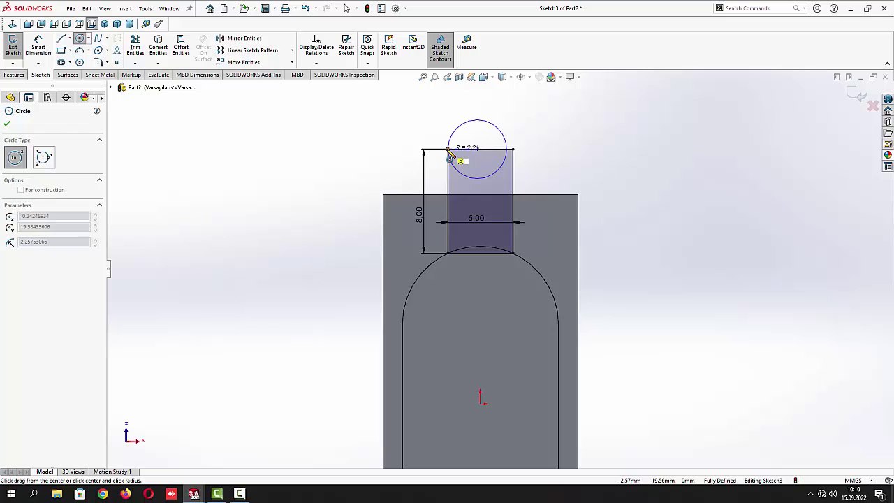
pyautogui.click(449, 153)
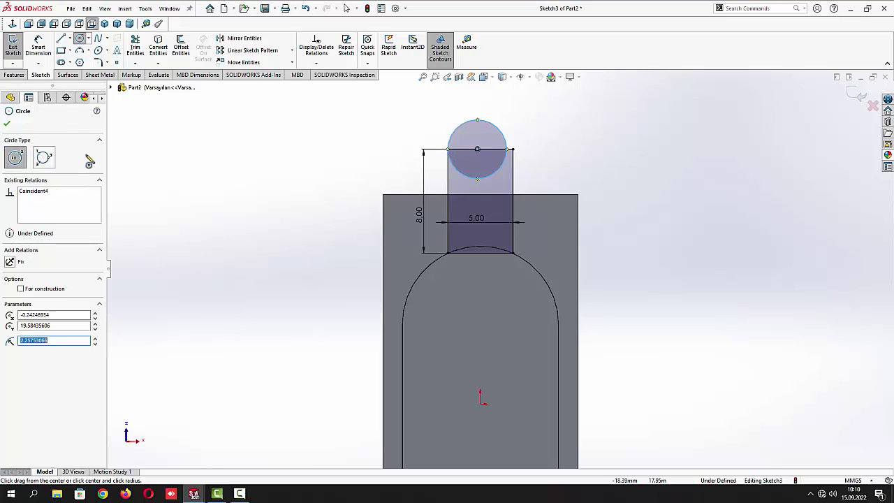
pyautogui.click(7, 124)
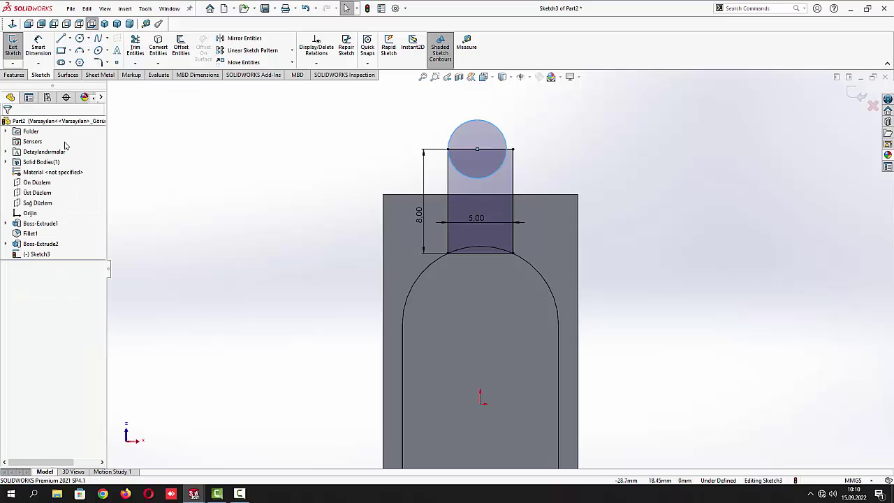
pyautogui.click(500, 174)
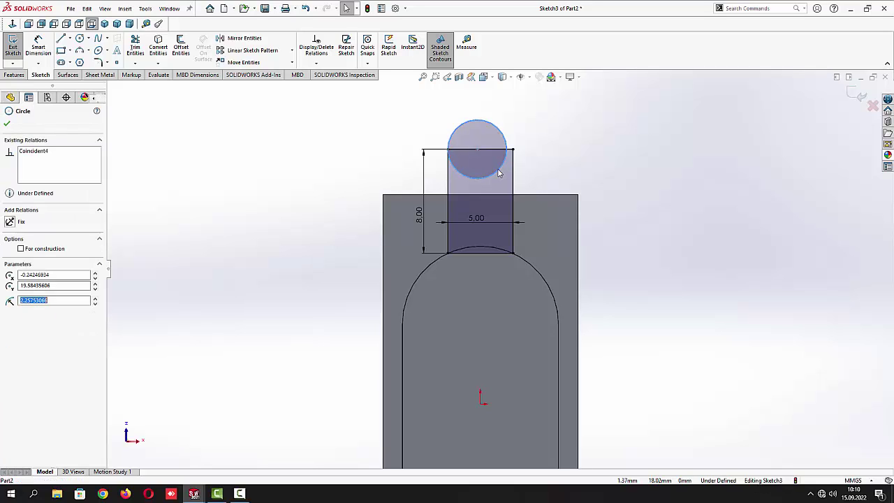
pyautogui.press('Delete')
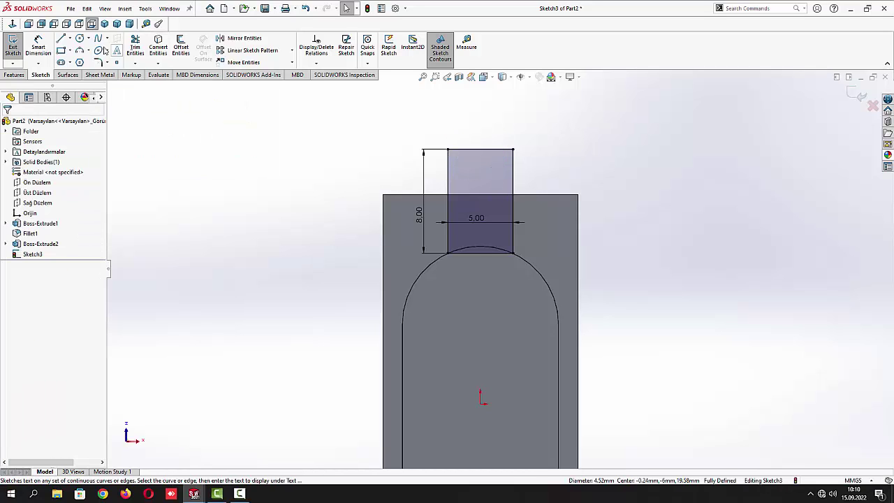
# Sketch a 2.5 mm radius circle centred on the midpoint of the rectangle's upper side, reaching its corners
pyautogui.click(79, 37)
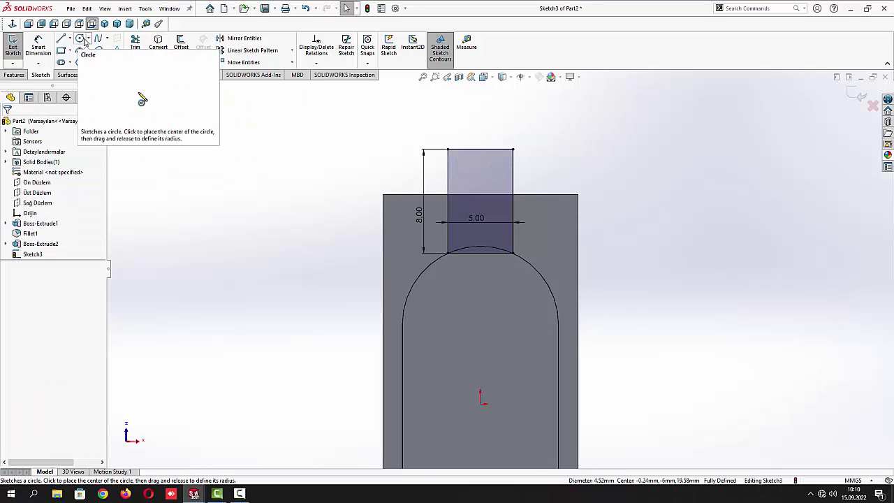
pyautogui.click(480, 148)
pyautogui.click(512, 149)
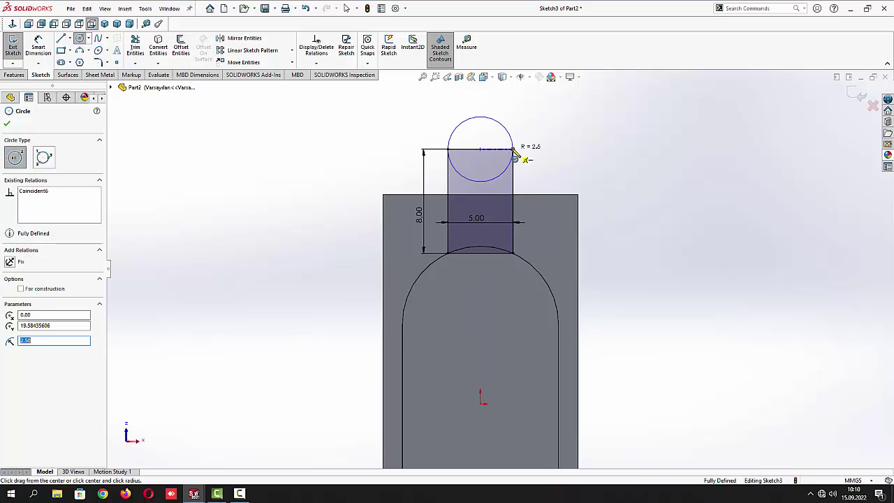
pyautogui.click(12, 125)
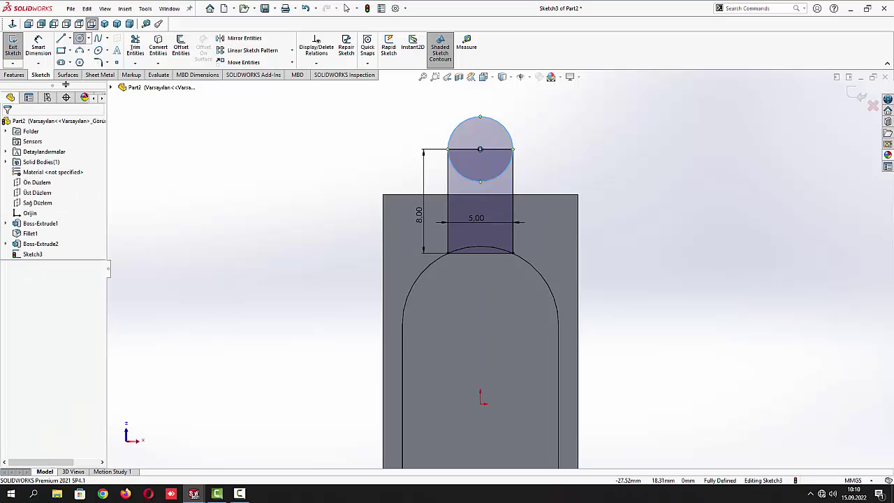
# Trim away the circle's lower half and the rectangle's upper side to leave one round-ended tab profile
pyautogui.click(136, 43)
pyautogui.click(502, 179)
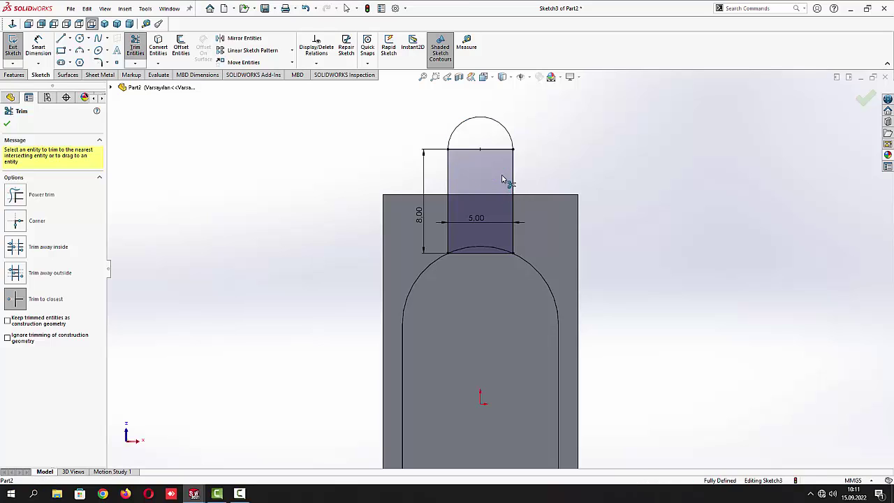
pyautogui.click(497, 150)
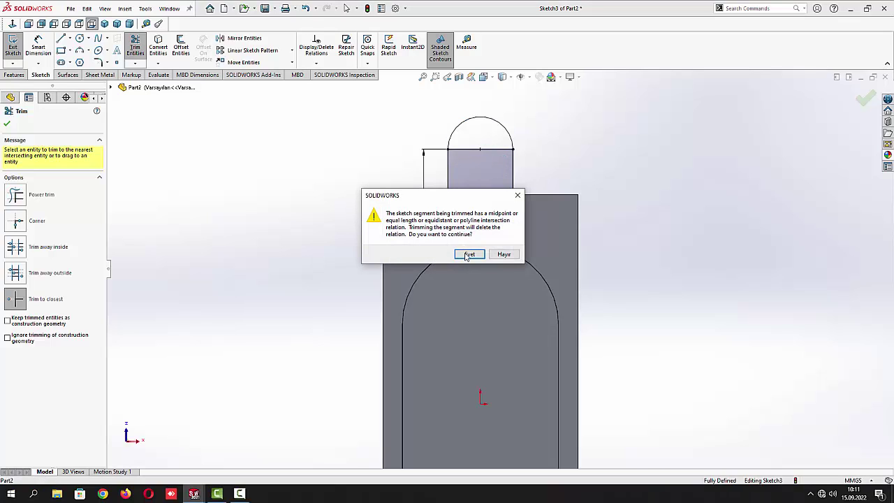
pyautogui.click(469, 254)
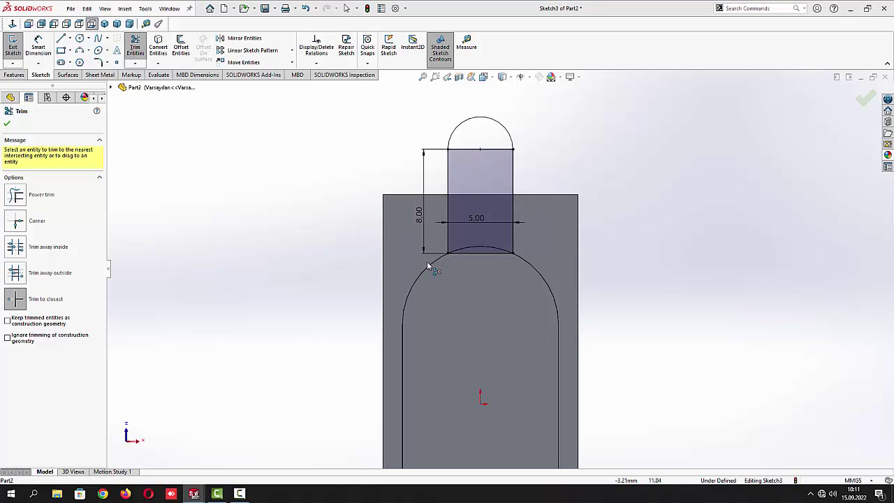
pyautogui.click(7, 125)
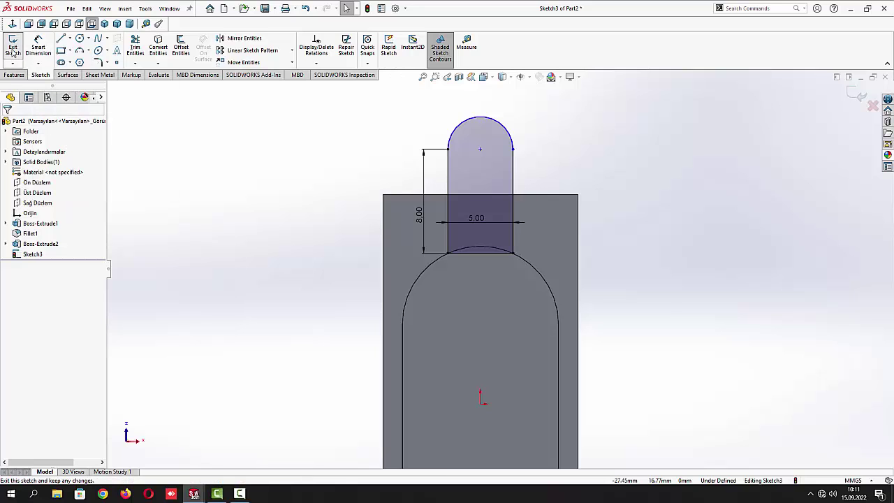
# Extrude the round-ended tab profile 1 mm upward in the reversed direction, merged with the body
pyautogui.click(104, 24)
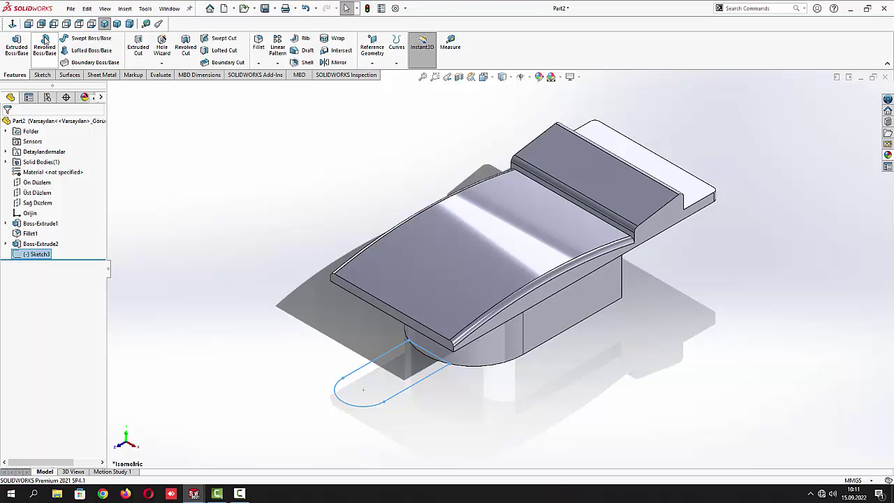
pyautogui.click(17, 45)
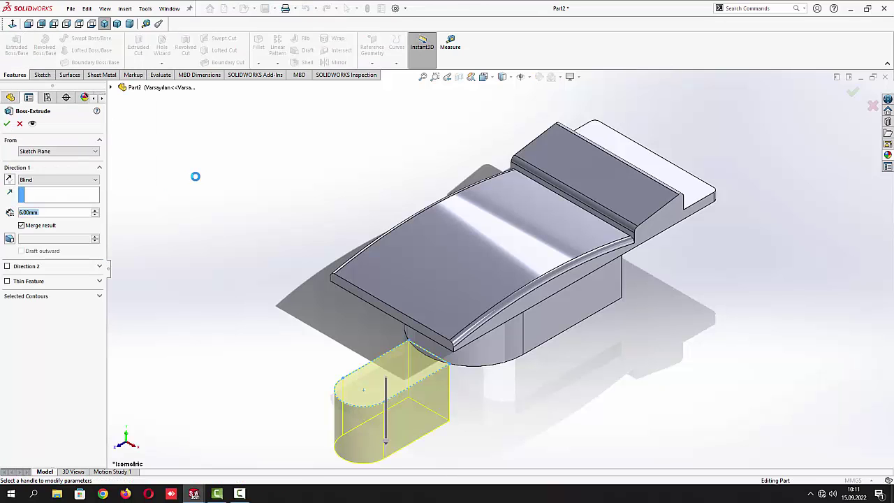
pyautogui.write('1')
pyautogui.press('Return')
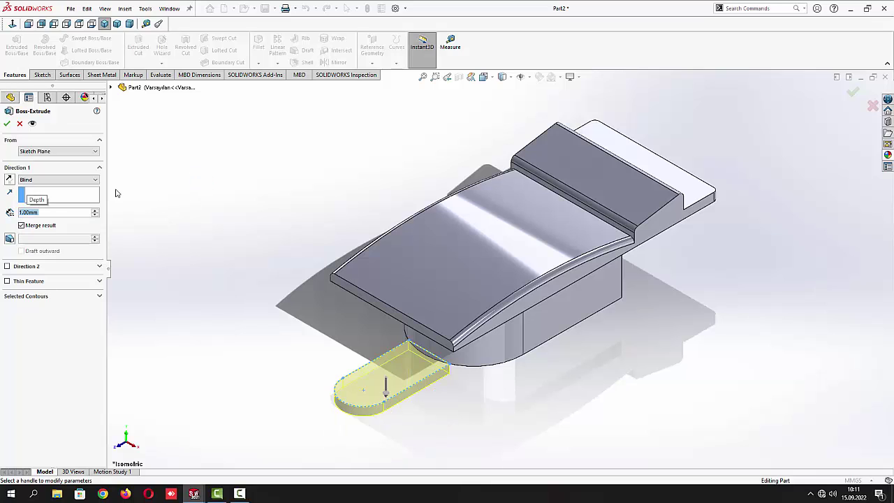
pyautogui.click(9, 180)
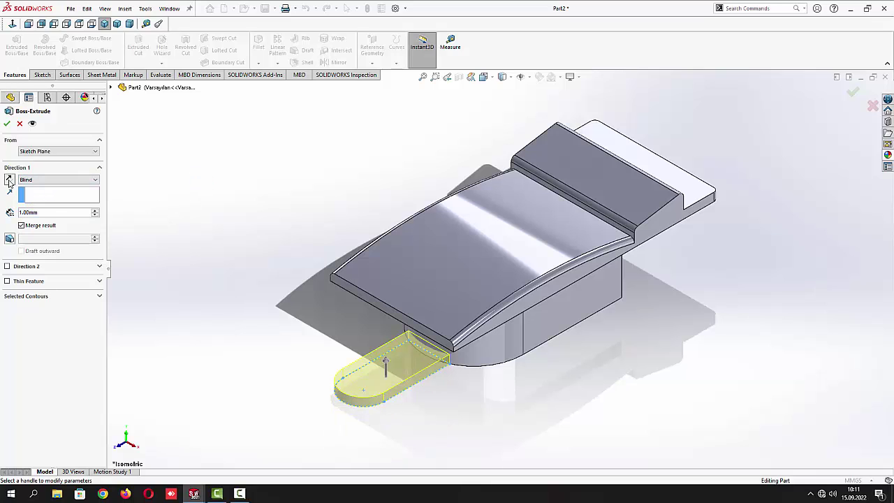
pyautogui.click(7, 124)
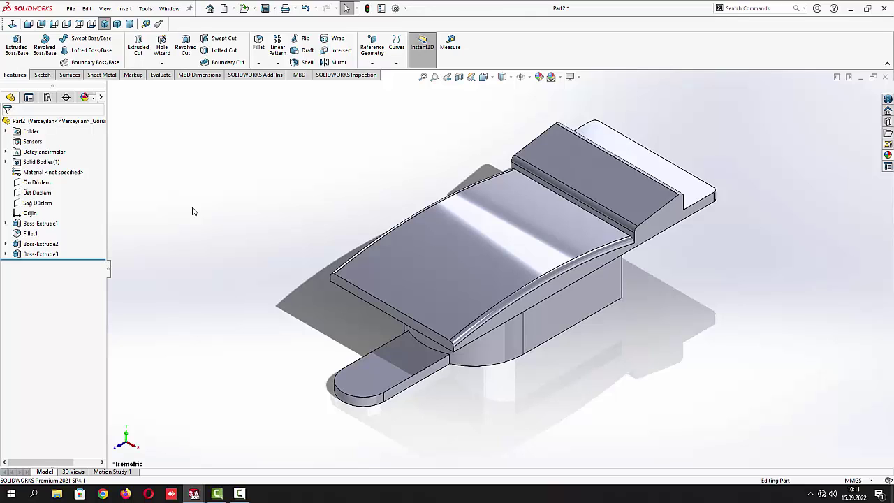
# Start a sketch on the tab's upper face and draw a circle of about 1.18 mm radius on its centreline
pyautogui.click(403, 381)
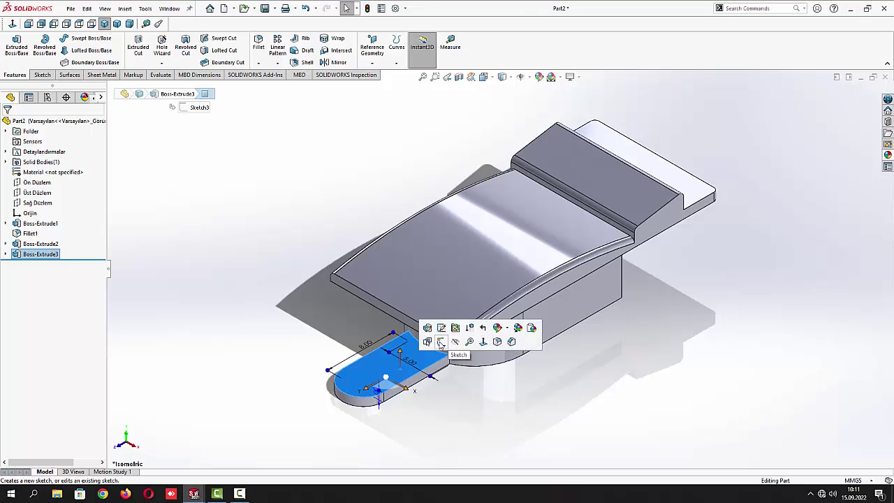
pyautogui.click(440, 341)
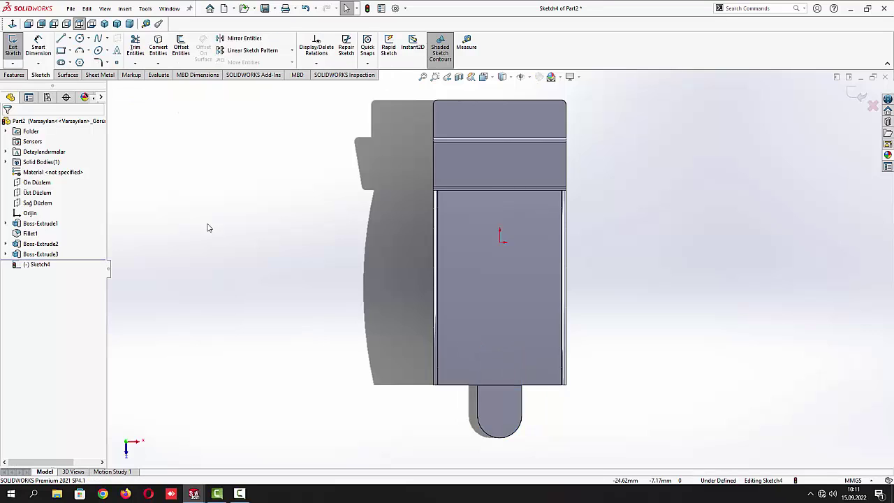
pyautogui.click(80, 39)
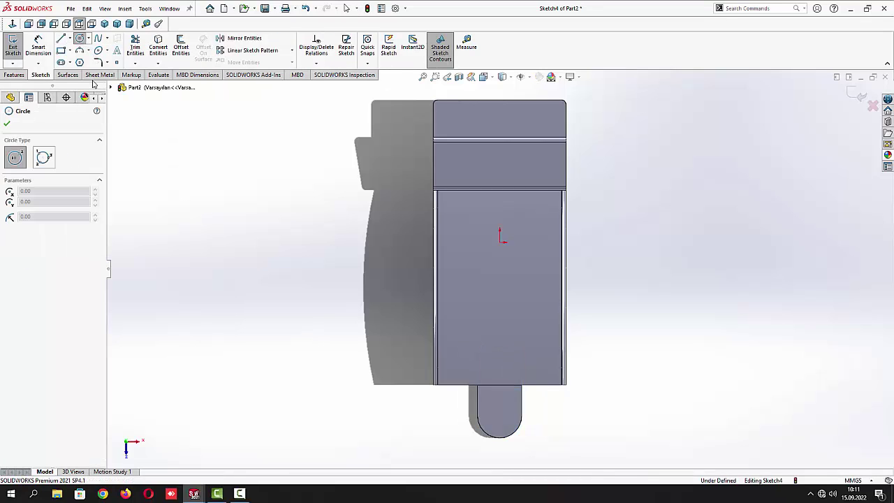
pyautogui.click(500, 403)
pyautogui.click(511, 399)
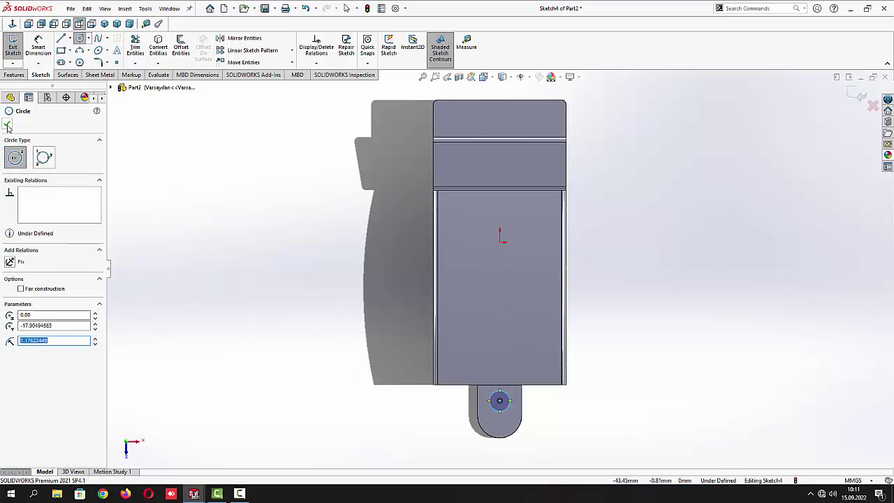
pyautogui.press('Escape')
# Dimension the circle on the tab's upper face to a diameter of 4 mm
pyautogui.click(35, 48)
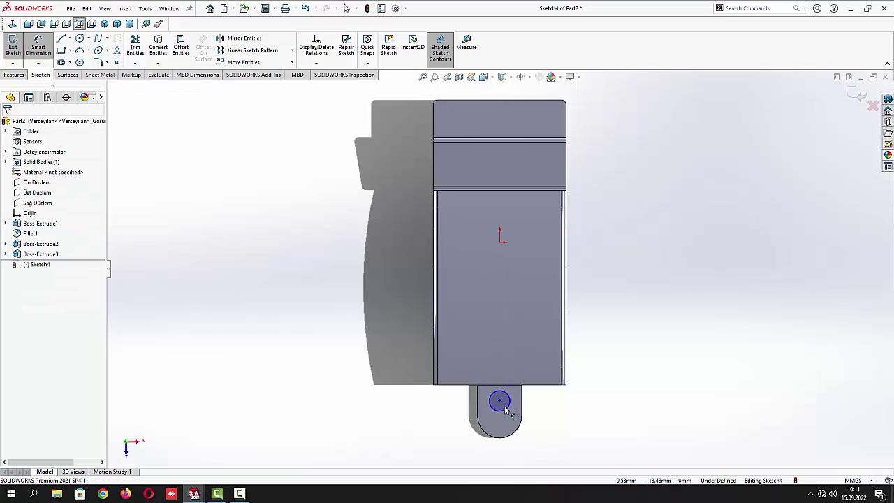
pyautogui.click(505, 412)
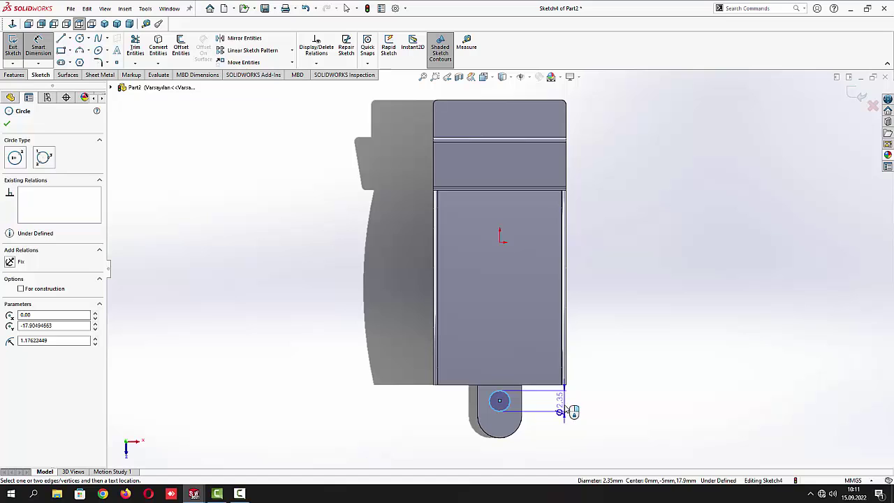
pyautogui.click(568, 412)
pyautogui.press('Return')
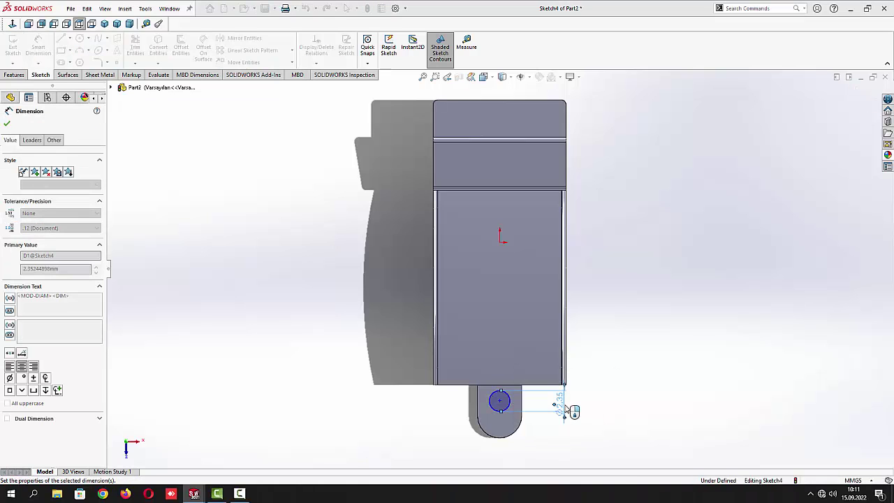
pyautogui.click(327, 345)
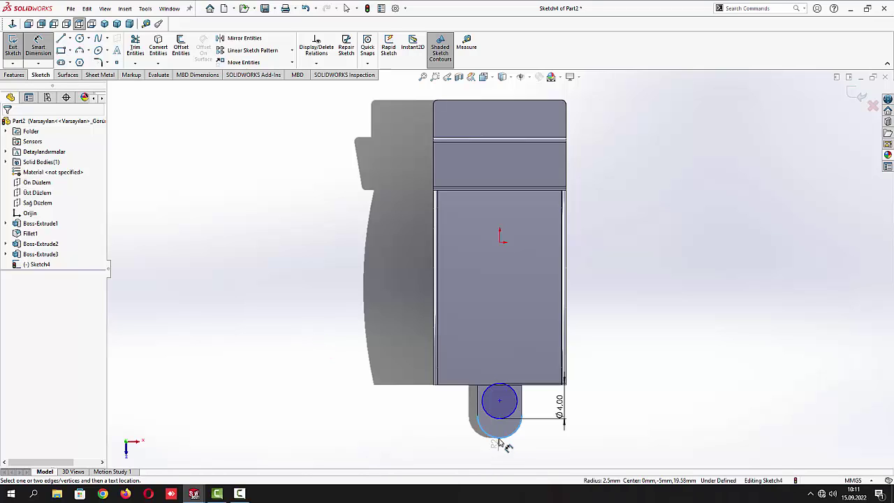
pyautogui.click(500, 403)
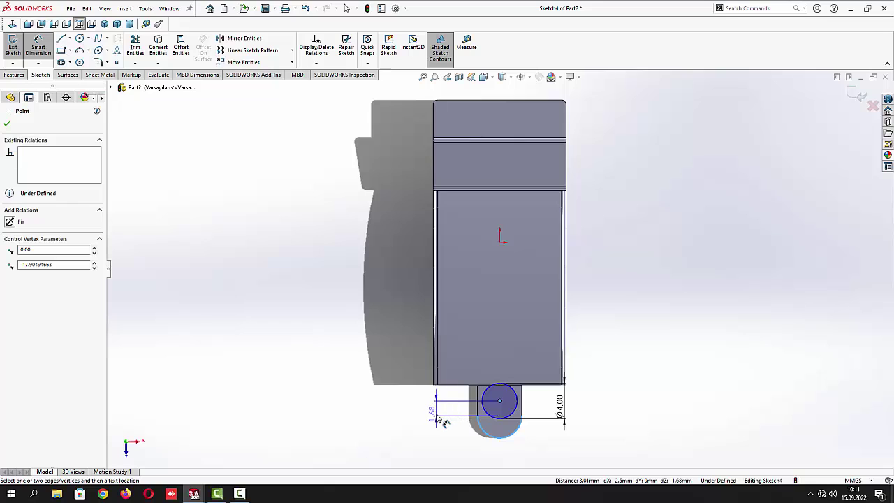
pyautogui.press('Escape')
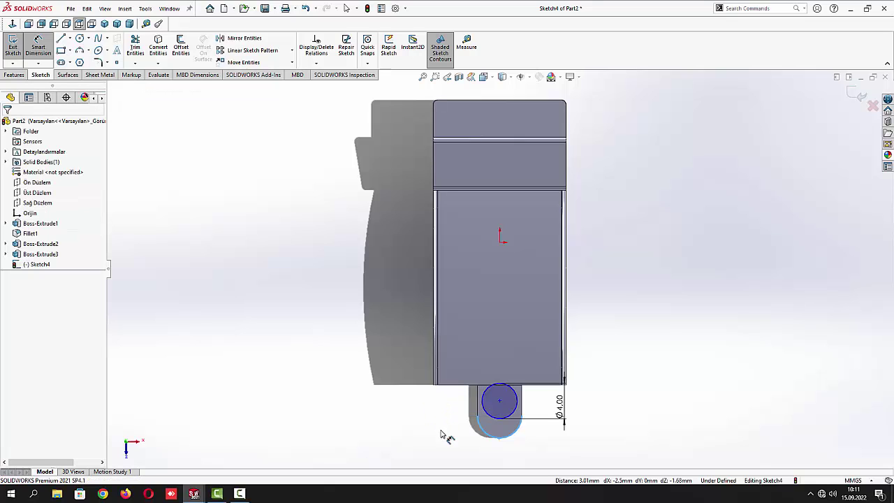
pyautogui.press('Escape')
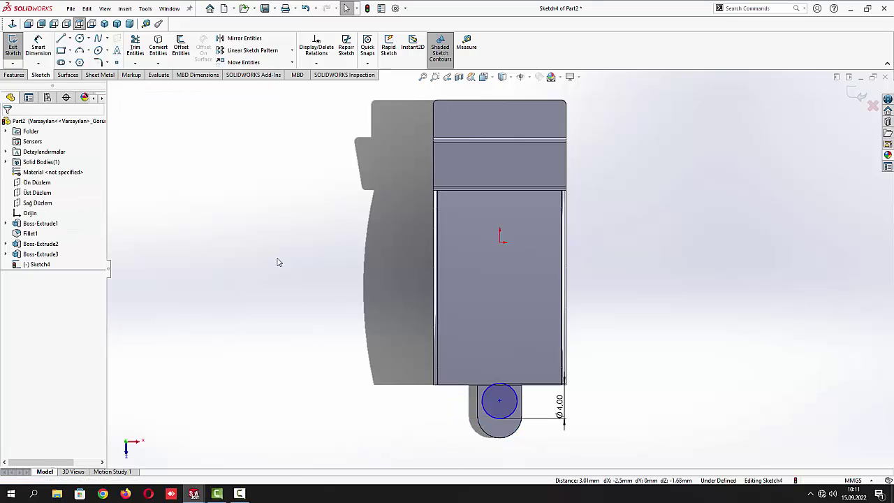
# Draw a horizontal construction line about 6.3 mm long, running outward from the midpoint of the tab's rounded end
pyautogui.click(69, 39)
pyautogui.click(78, 62)
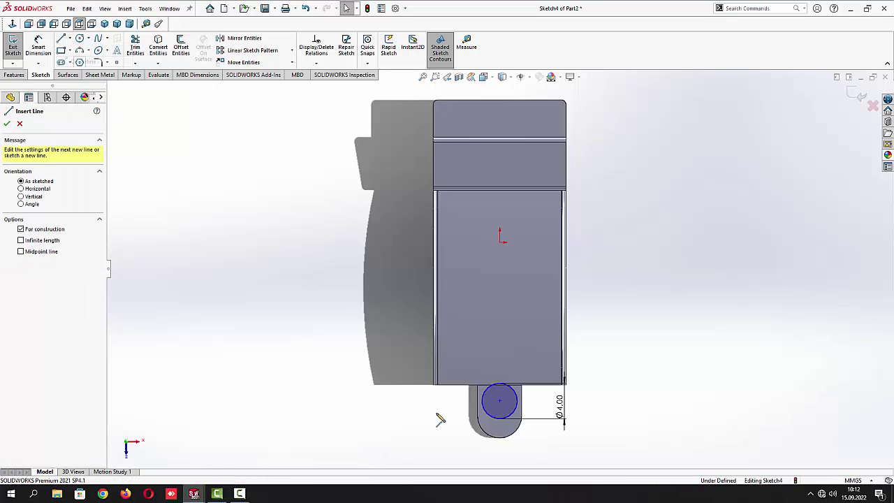
pyautogui.click(500, 438)
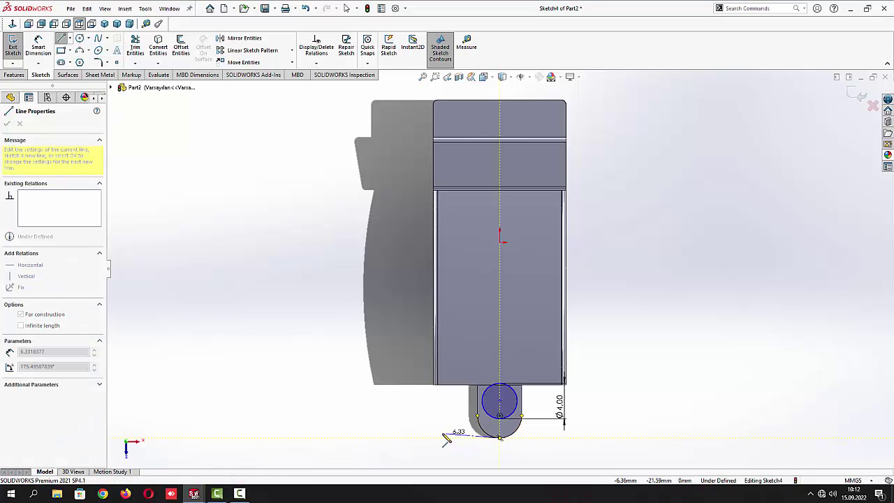
pyautogui.click(445, 439)
pyautogui.press('Escape')
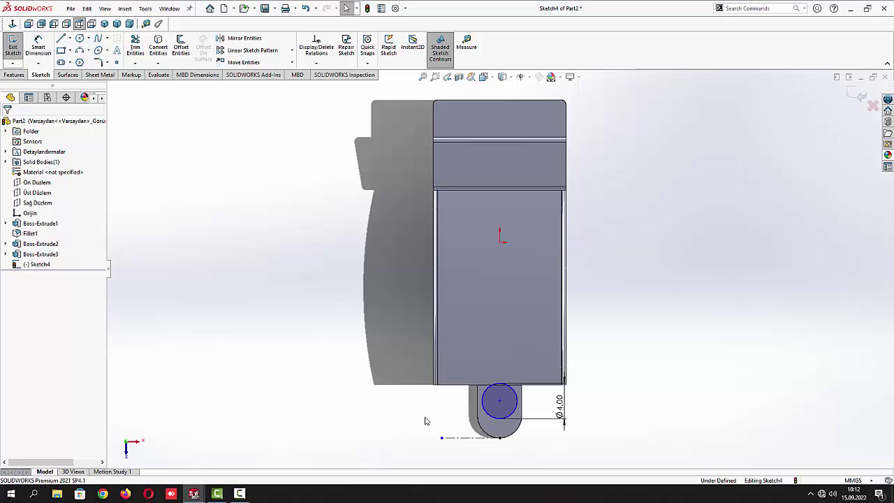
# Dimension the distance from the circle's centre to the construction line's endpoint on the tab's rounded end as 4 mm
pyautogui.click(38, 63)
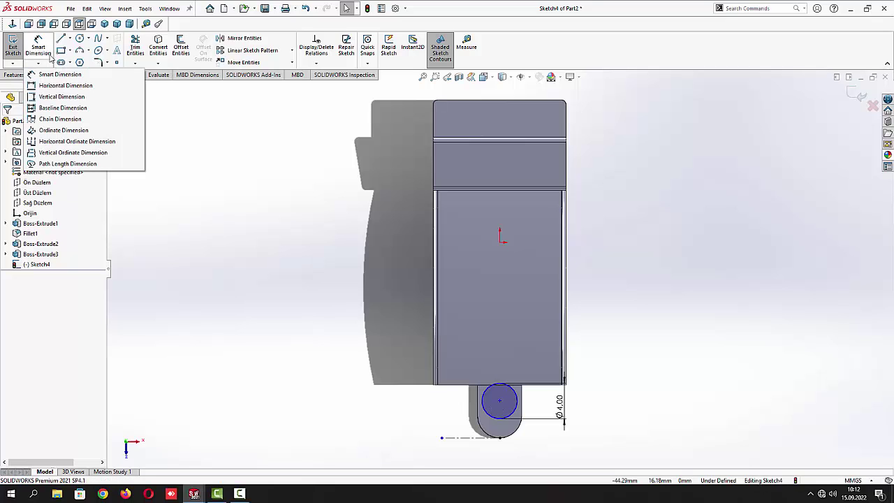
pyautogui.click(61, 75)
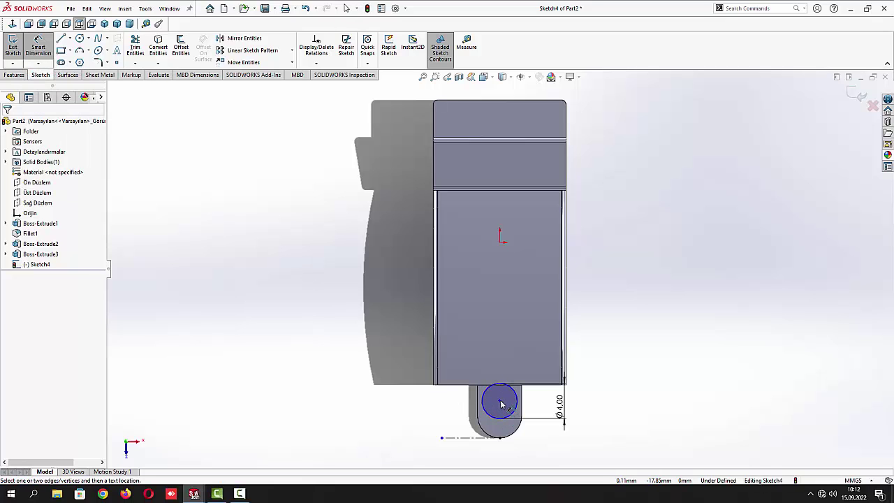
pyautogui.click(500, 401)
pyautogui.click(501, 439)
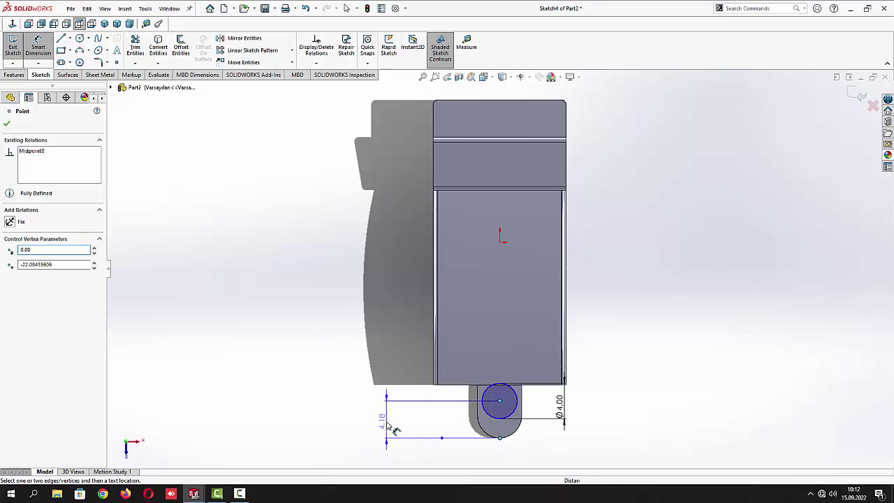
pyautogui.click(386, 425)
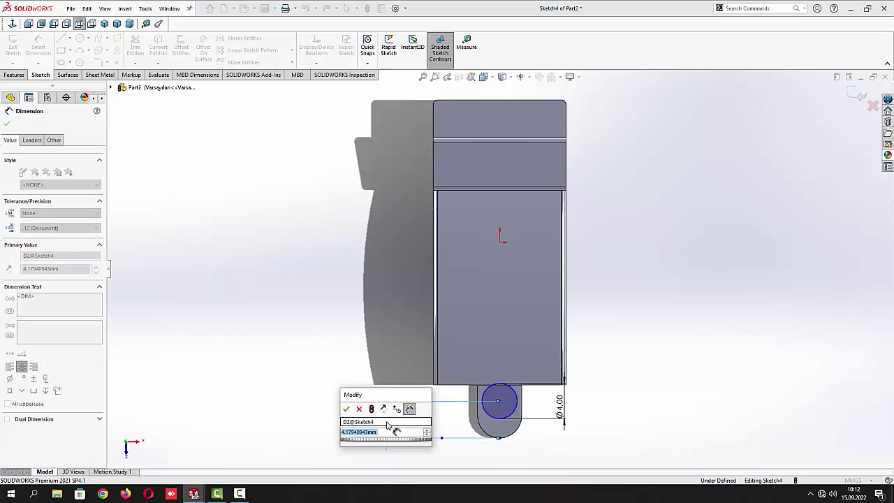
pyautogui.write('4')
pyautogui.press('Return')
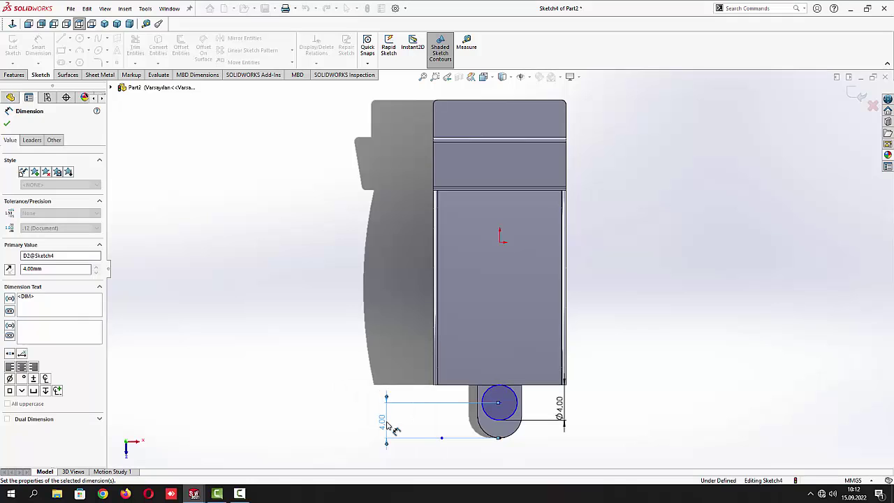
pyautogui.click(8, 124)
# Finish the circle sketch and extrude it 1.5 mm upward from the tab, merged with the body
pyautogui.click(12, 51)
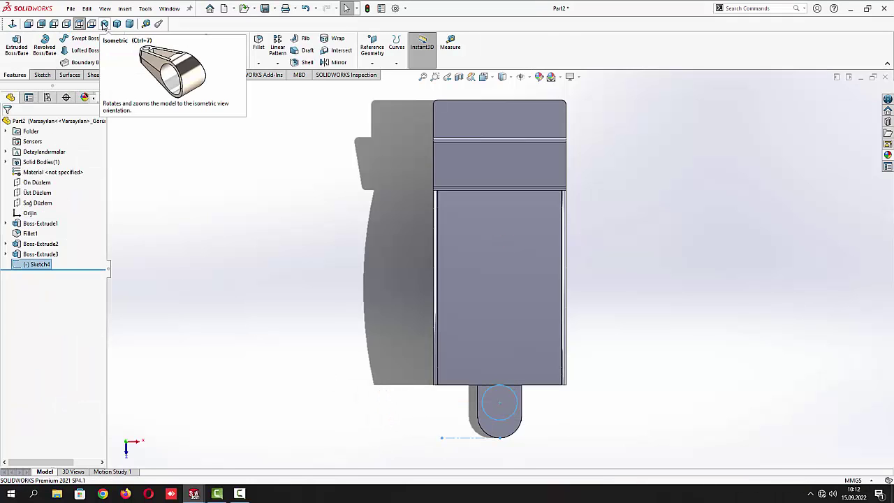
pyautogui.click(16, 49)
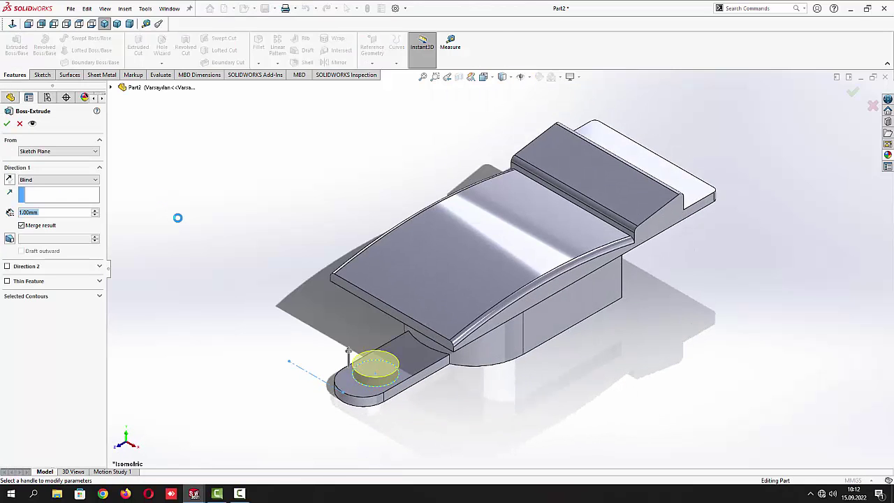
pyautogui.write('1.5')
pyautogui.press('Return')
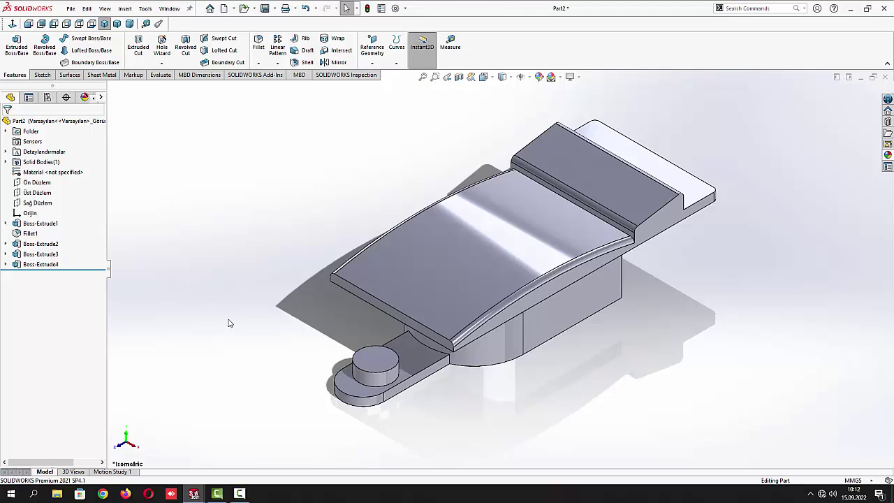
# Start a sketch on the flat upper face at the body's end opposite the tab, viewed from above
pyautogui.click(687, 199)
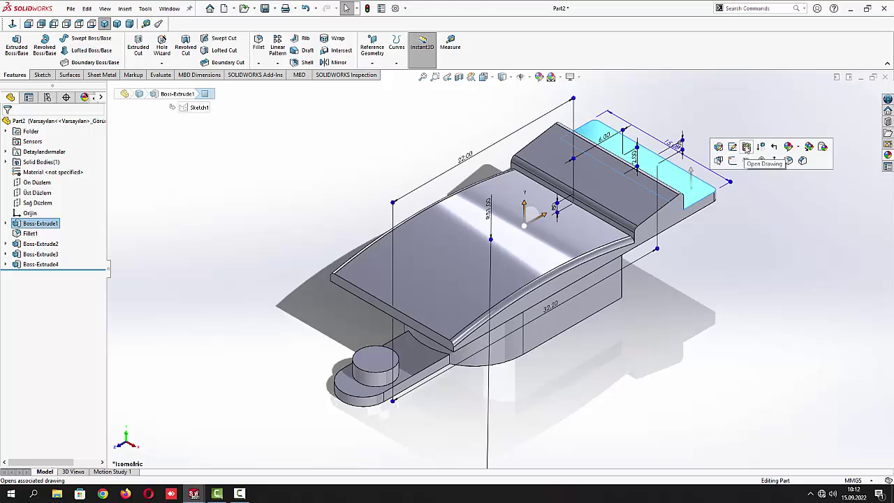
pyautogui.click(730, 160)
pyautogui.click(451, 238)
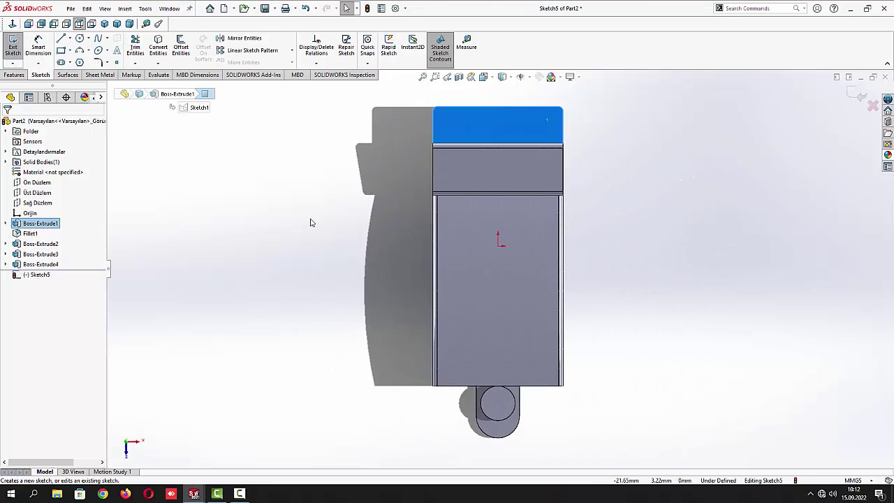
pyautogui.click(311, 223)
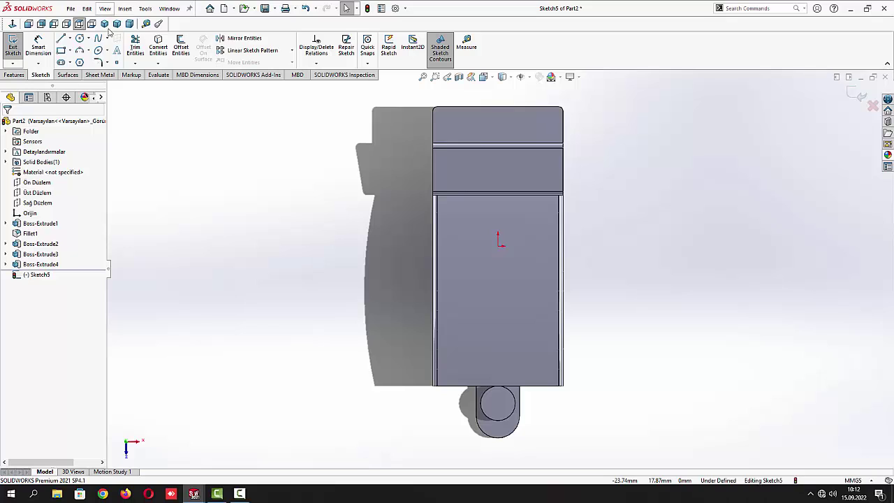
pyautogui.click(61, 50)
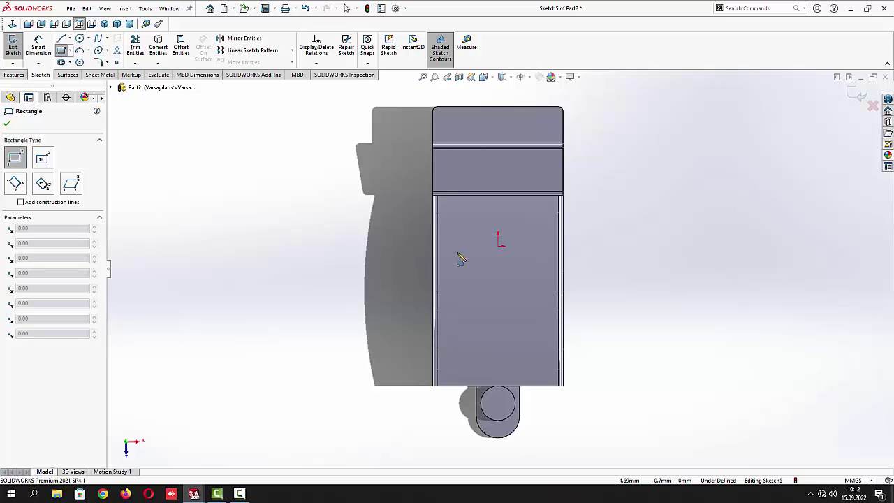
pyautogui.press('Escape')
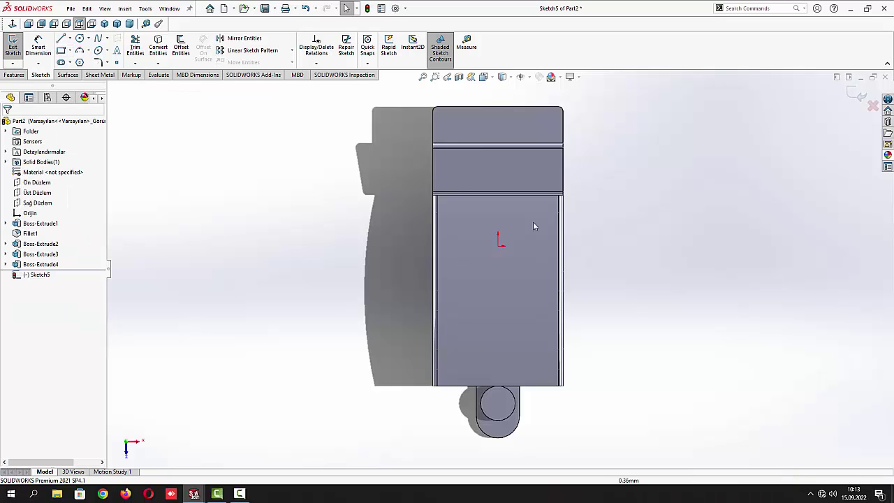
# Draw a closed triangle with lines on the flat end face, with a horizontal base about 3.07 mm long and its apex pointing outward
pyautogui.scroll(-1, 519, 160)
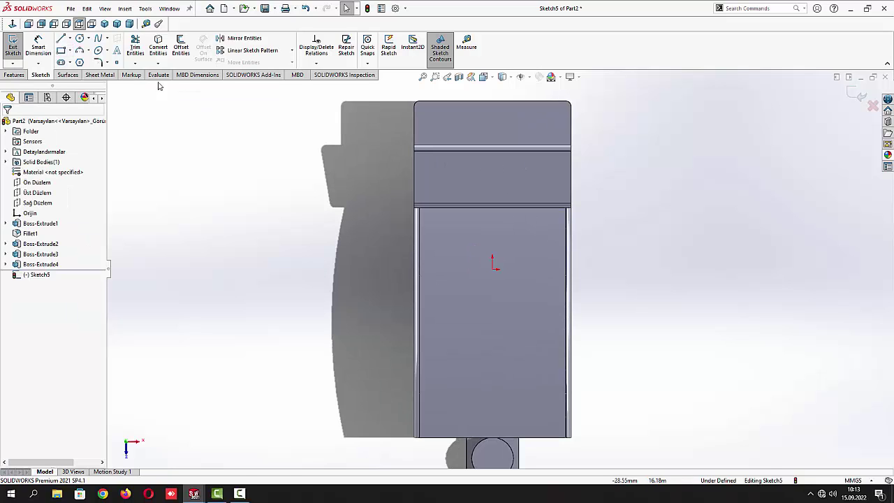
pyautogui.click(62, 39)
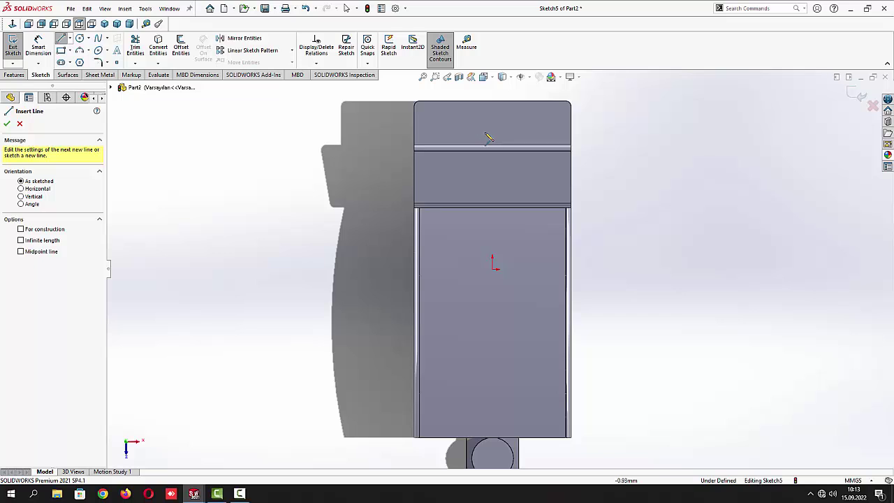
pyautogui.click(486, 133)
pyautogui.click(519, 133)
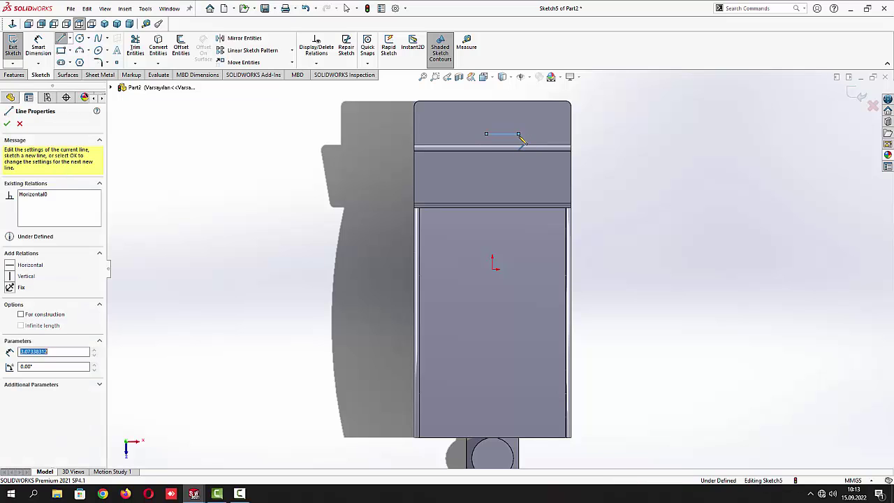
pyautogui.click(502, 110)
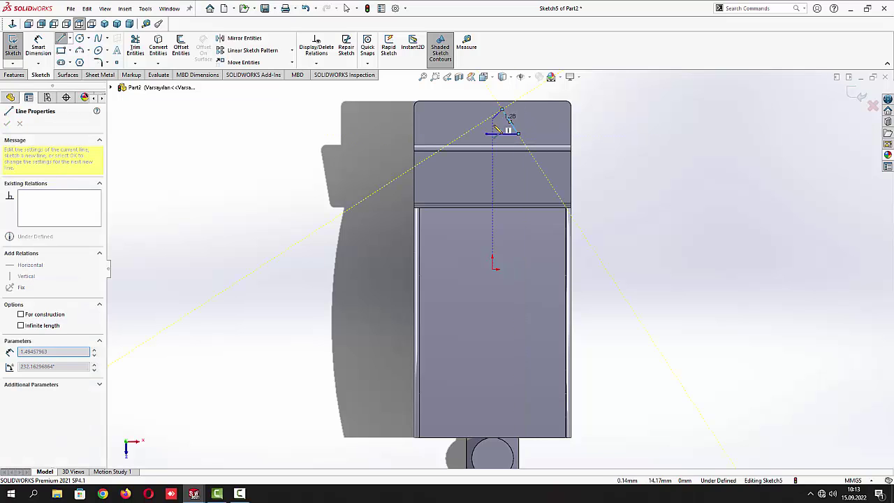
pyautogui.click(487, 134)
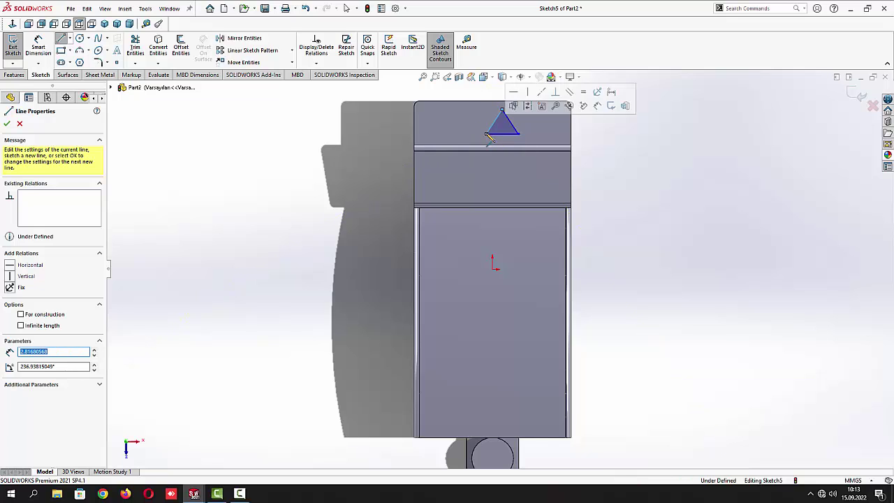
pyautogui.press('Escape')
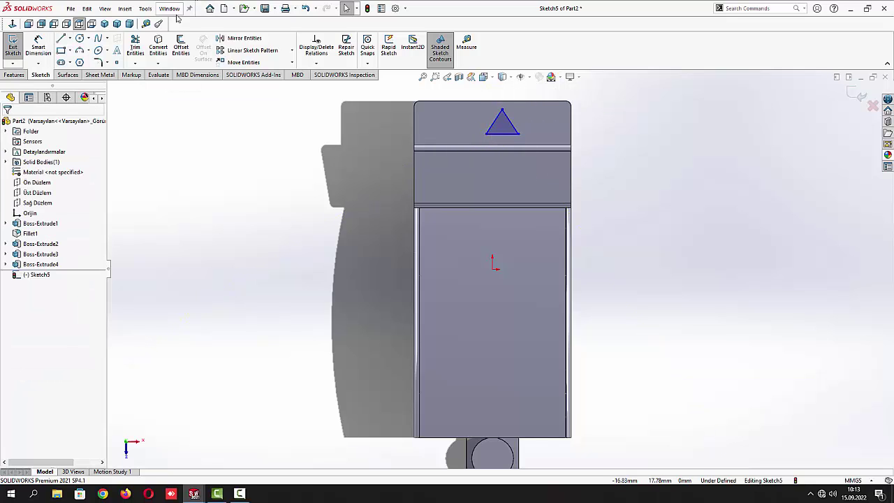
# Dimension the triangle's horizontal base to 1.5 mm
pyautogui.press('d')
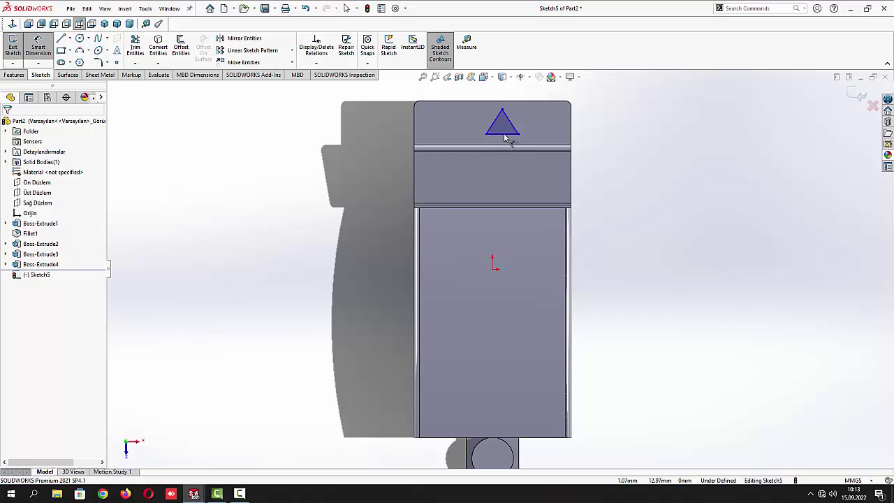
pyautogui.click(505, 138)
pyautogui.click(505, 168)
pyautogui.write('1')
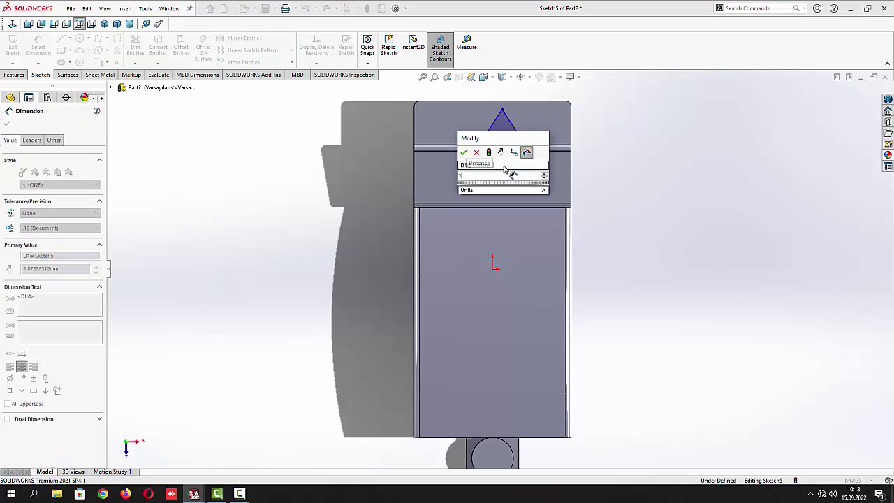
pyautogui.write('.5')
pyautogui.press('Return')
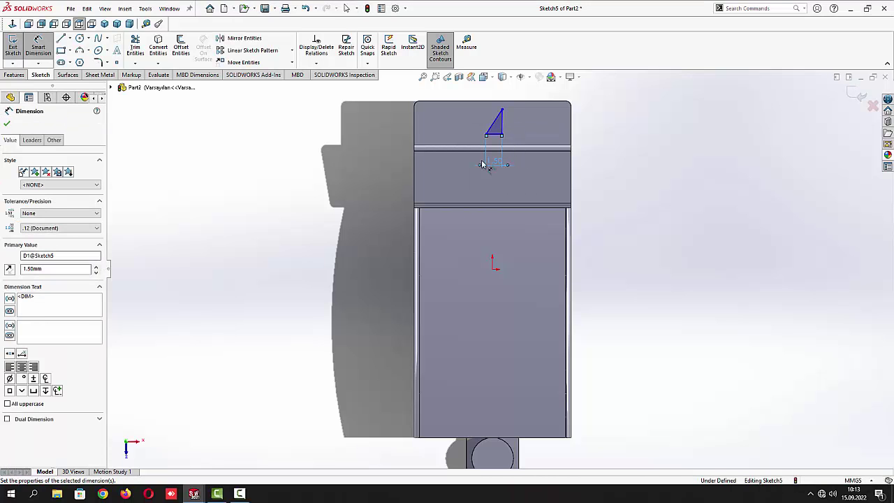
pyautogui.click(7, 123)
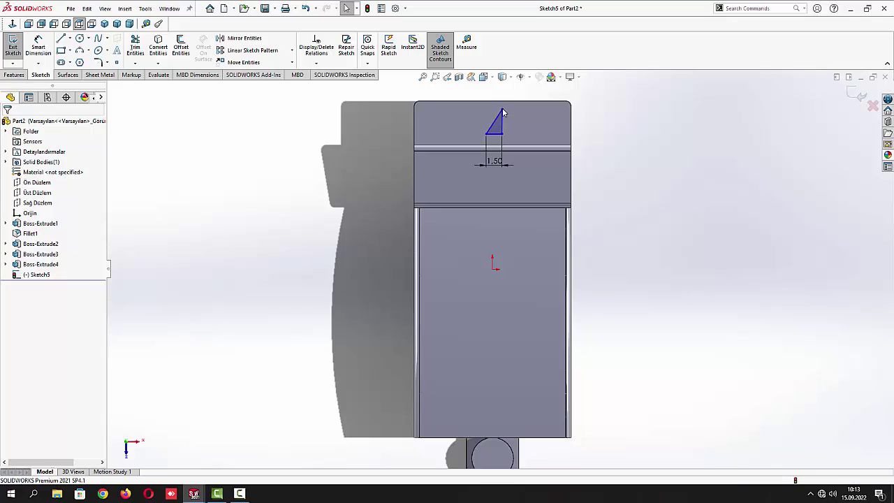
# Move the triangle's apex inward over its base, to about X 0.32 and Y 14.93
pyautogui.moveTo(502, 110); pyautogui.dragTo(494, 119)
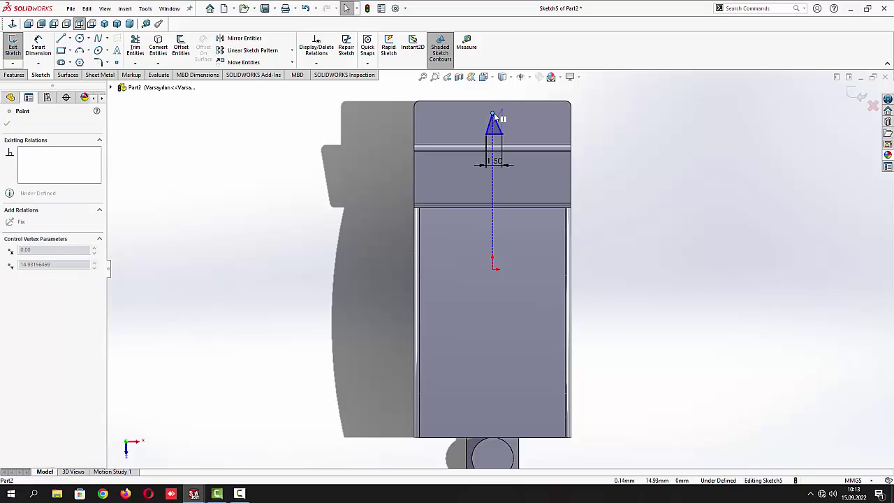
pyautogui.scroll(-5, 495, 119)
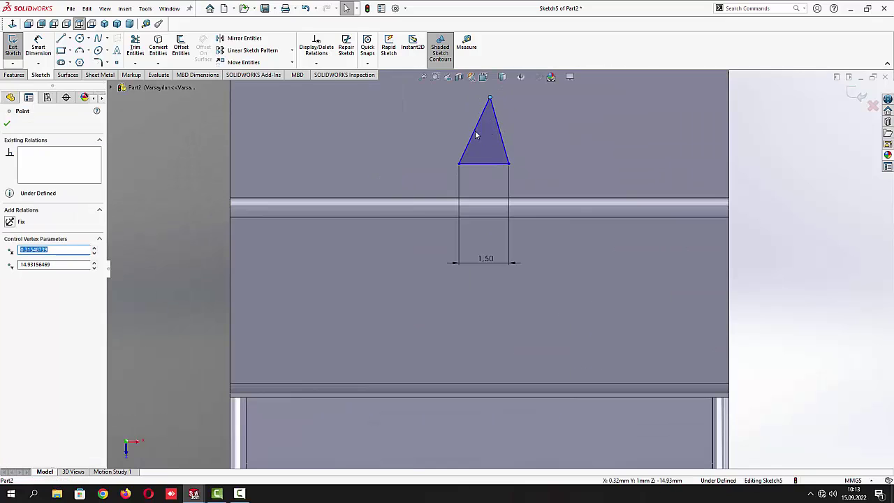
# Make the triangle's two slanted sides equal in length
pyautogui.click(474, 136)
pyautogui.press('Escape')
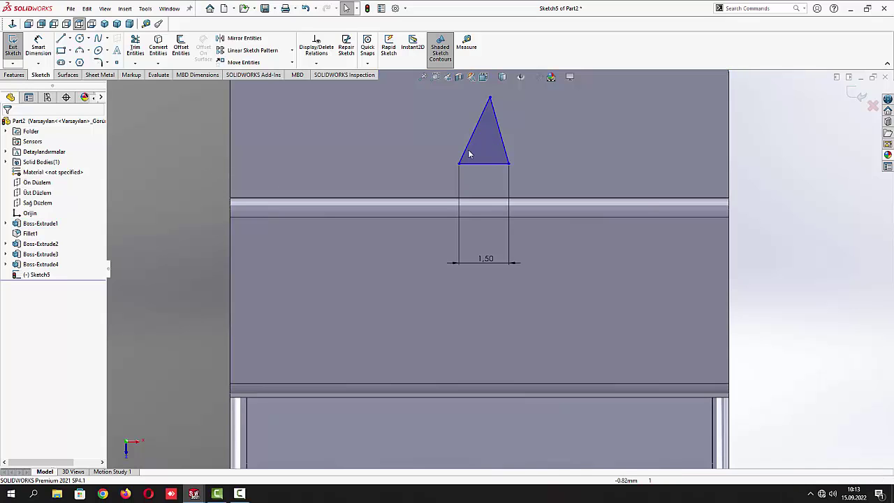
pyautogui.click(473, 142)
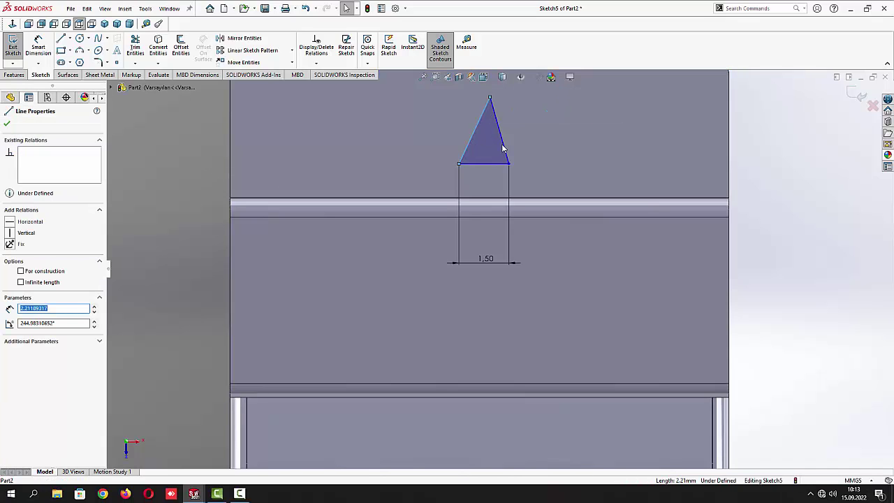
pyautogui.keyDown('ctrl'); pyautogui.click(504, 148); pyautogui.keyUp('ctrl')
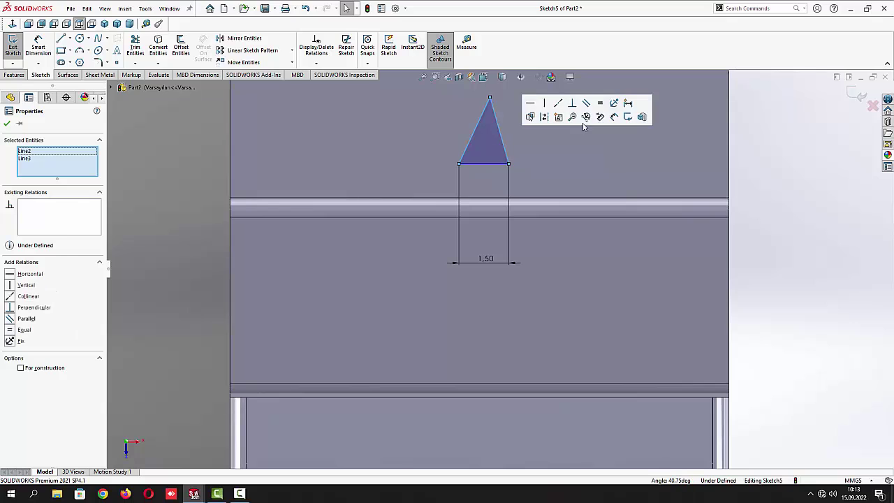
pyautogui.click(599, 105)
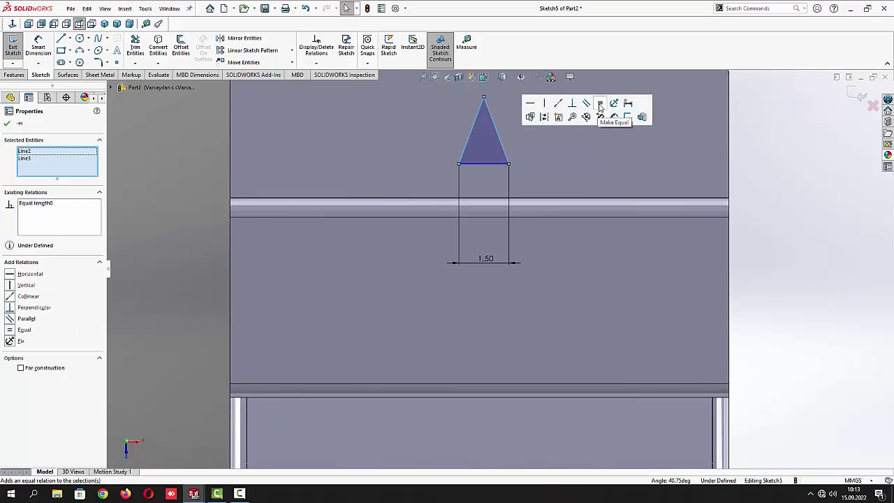
pyautogui.click(7, 123)
# Dimension the distance between the triangle's apex and the body's outer end edge to 0.5 mm
pyautogui.press('f')
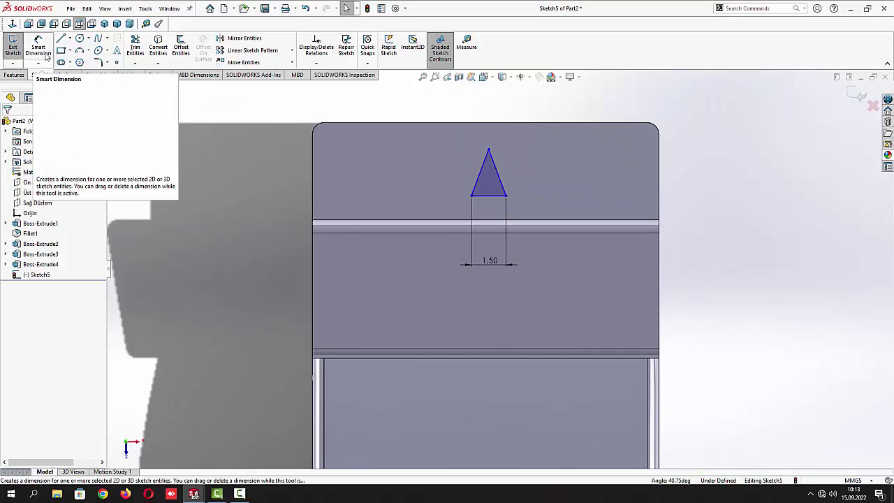
pyautogui.click(39, 49)
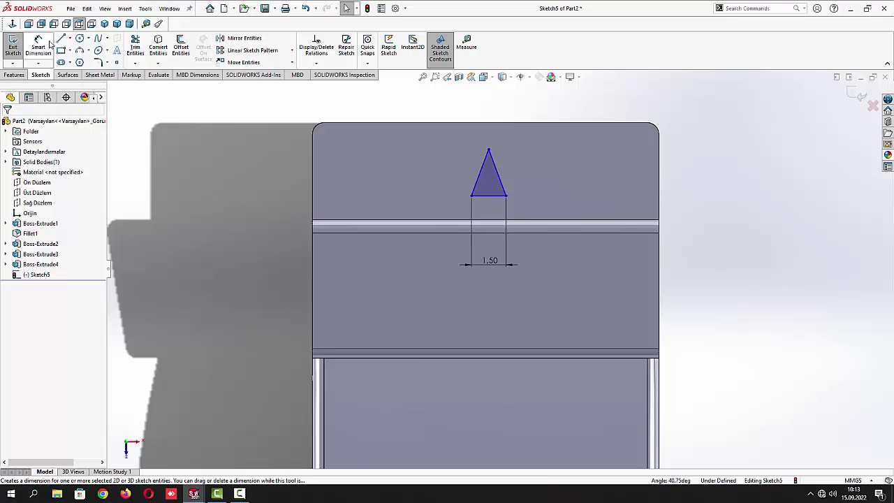
pyautogui.click(489, 151)
pyautogui.click(494, 124)
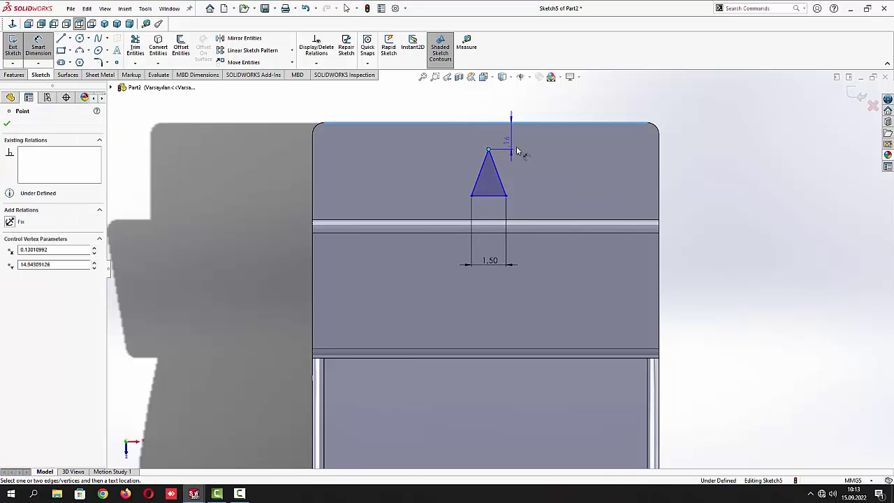
pyautogui.click(525, 148)
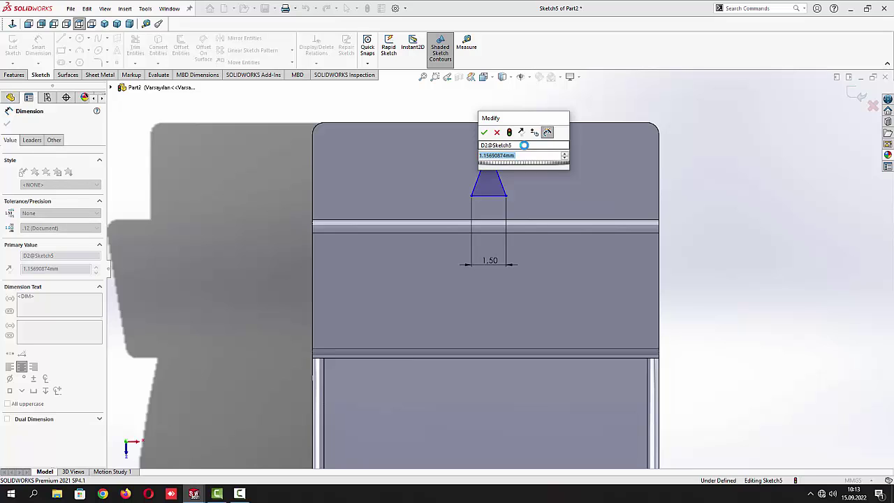
pyautogui.write('0.5')
pyautogui.press('Return')
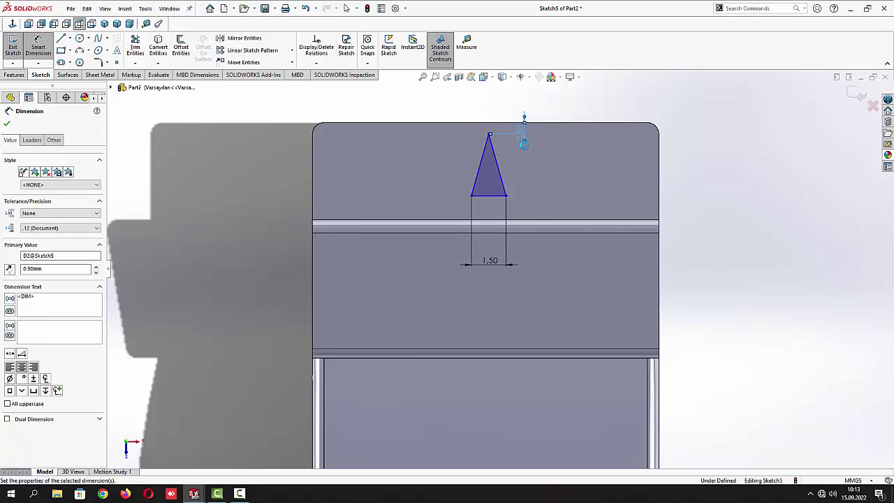
pyautogui.click(6, 125)
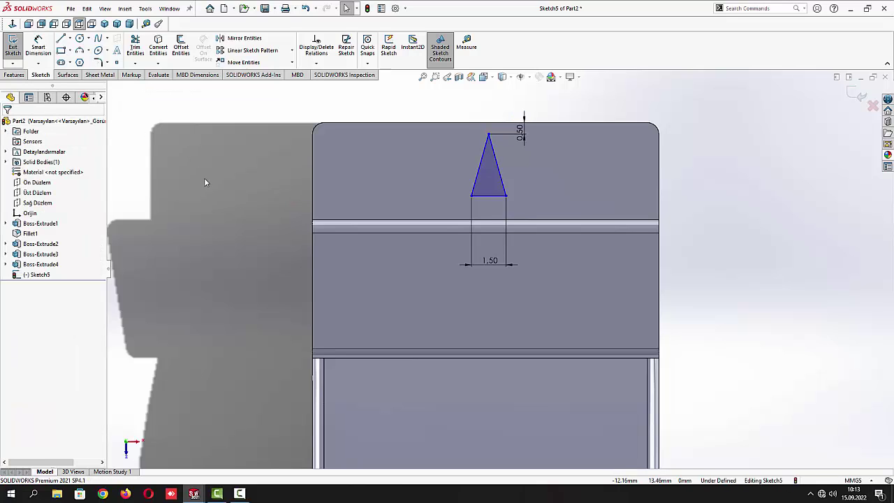
# Finish the triangle sketch and extrude it 0.25 mm as a blind boss merged with the body
pyautogui.click(13, 46)
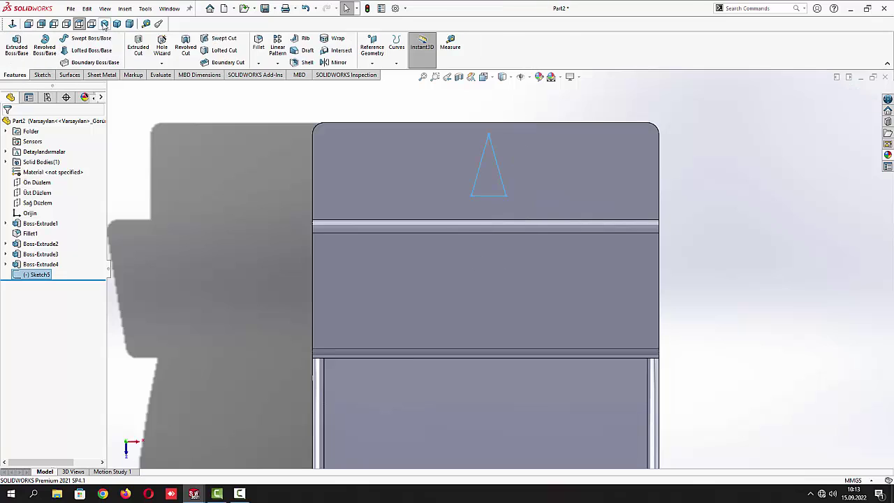
pyautogui.click(104, 24)
pyautogui.click(16, 46)
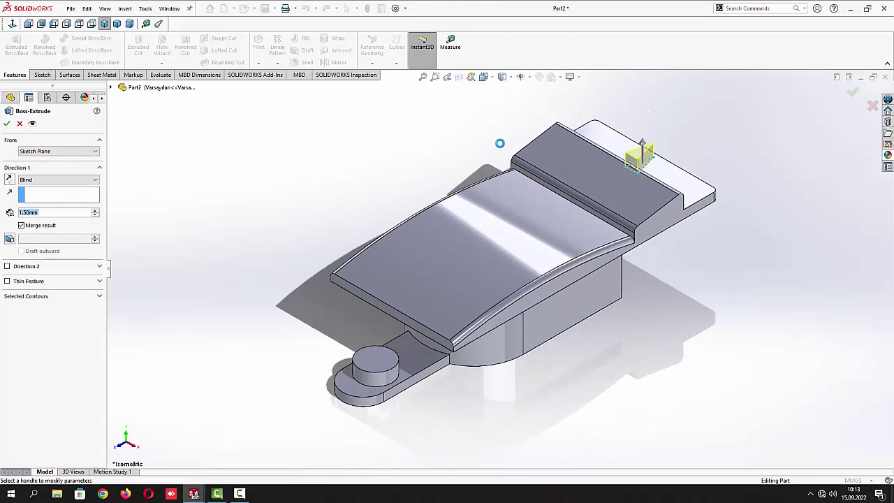
pyautogui.write('0.25')
pyautogui.press('Return')
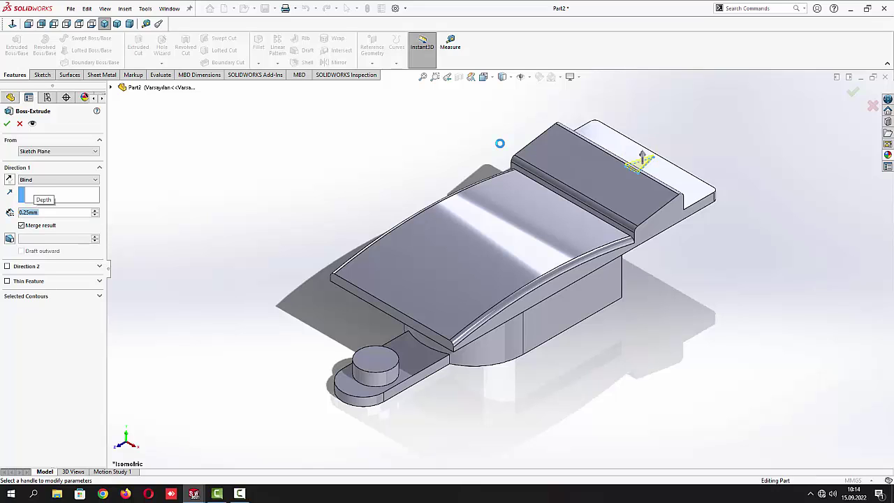
pyautogui.click(7, 123)
# Start a sketch on the body's long side face and draw a corner rectangle about 4.67 by 2.24 mm over the lower block
pyautogui.moveTo(285, 198)
pyautogui.mouseDown(button='middle')
pyautogui.moveTo(238, 200)
pyautogui.moveTo(238, 226)
pyautogui.moveTo(272, 200)
pyautogui.mouseUp(button='middle')
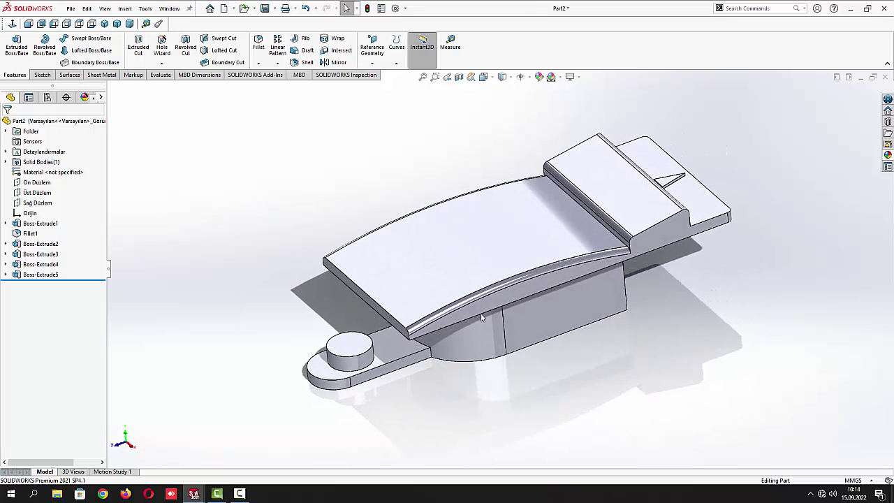
pyautogui.click(524, 290)
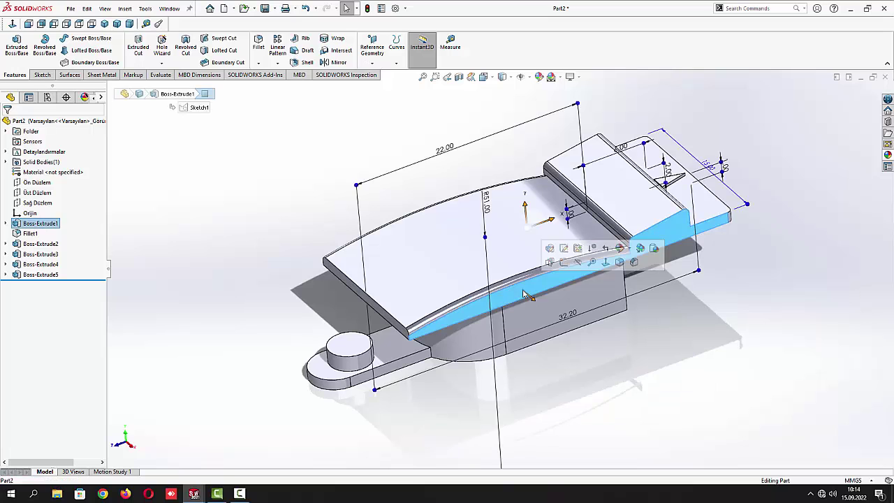
pyautogui.click(551, 267)
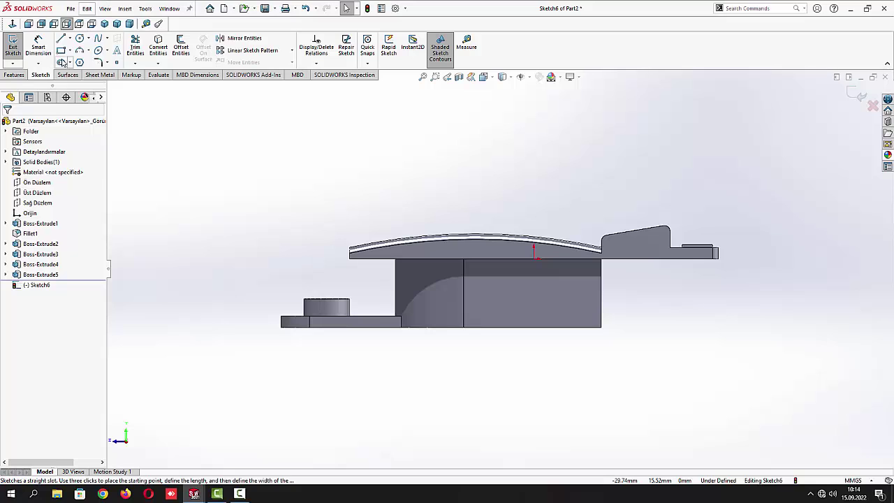
pyautogui.click(60, 50)
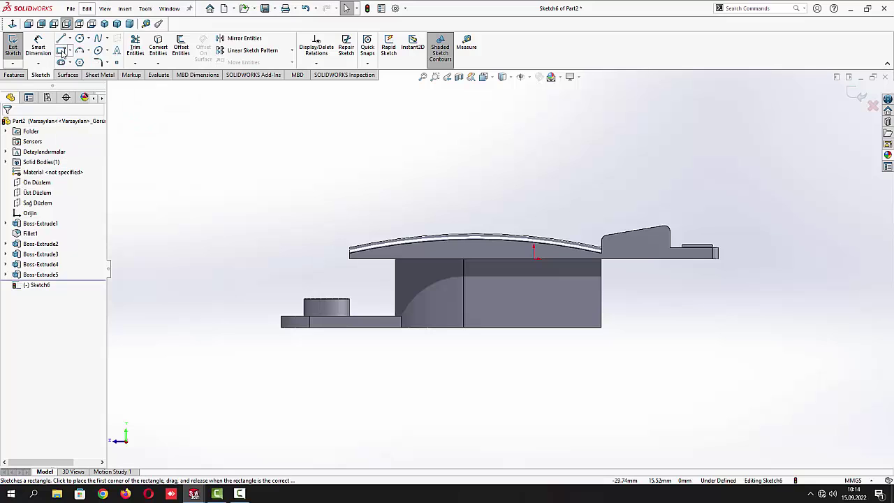
pyautogui.click(452, 276)
pyautogui.click(505, 301)
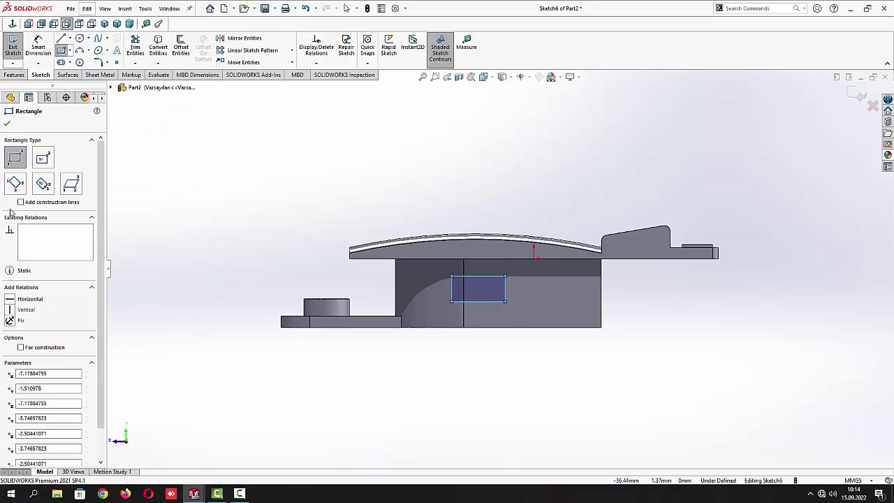
pyautogui.click(7, 124)
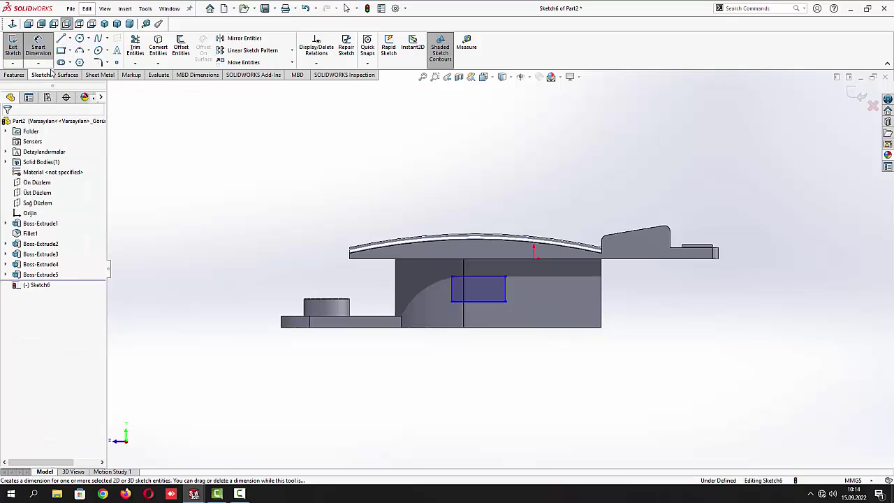
# Dimension the rectangle to 6 mm wide and 4 mm high
pyautogui.click(482, 301)
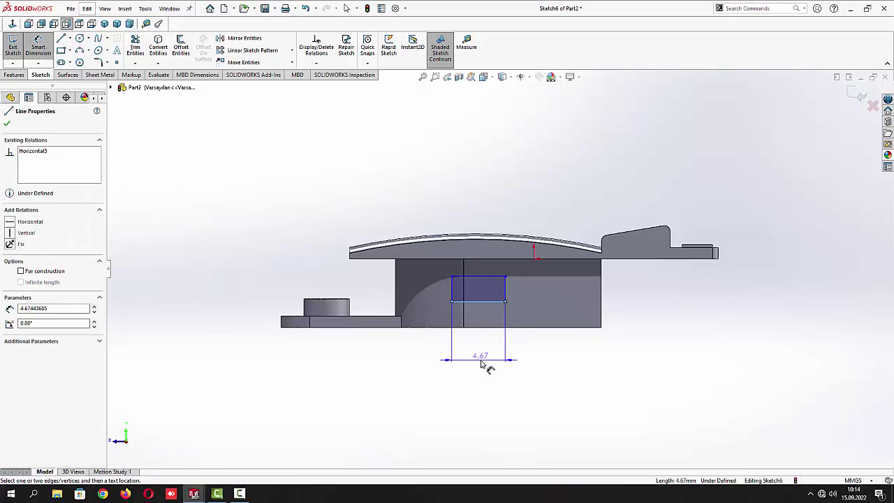
pyautogui.click(482, 364)
pyautogui.write('6')
pyautogui.press('Return')
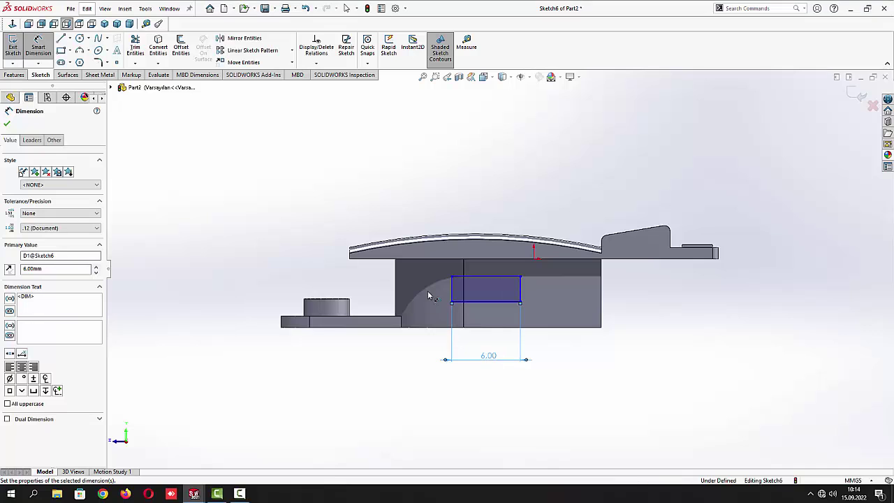
pyautogui.click(452, 292)
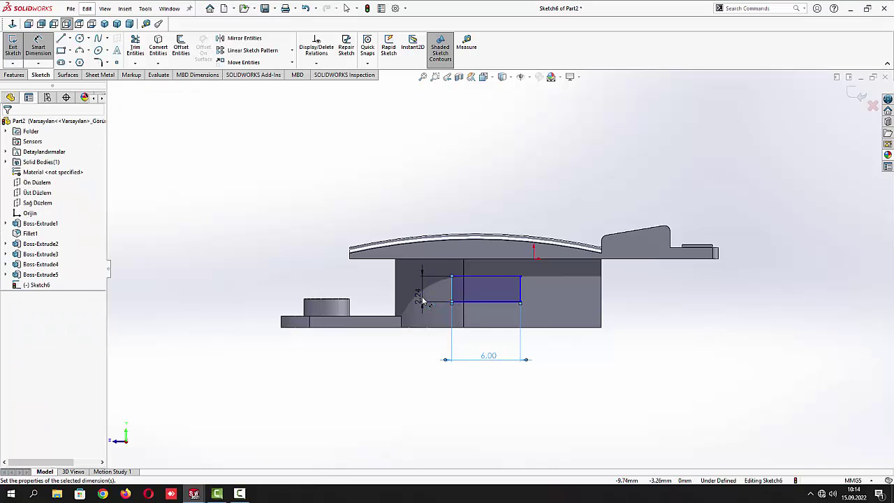
pyautogui.click(422, 300)
pyautogui.write('4')
pyautogui.press('Return')
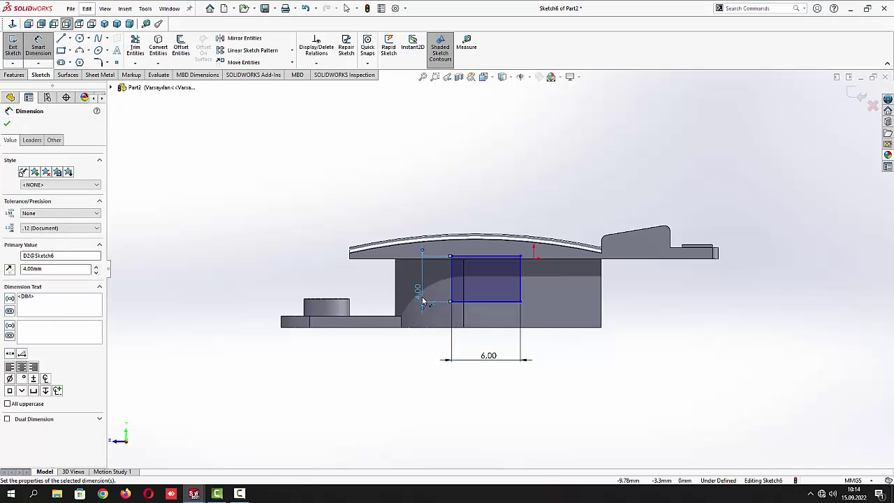
pyautogui.click(158, 196)
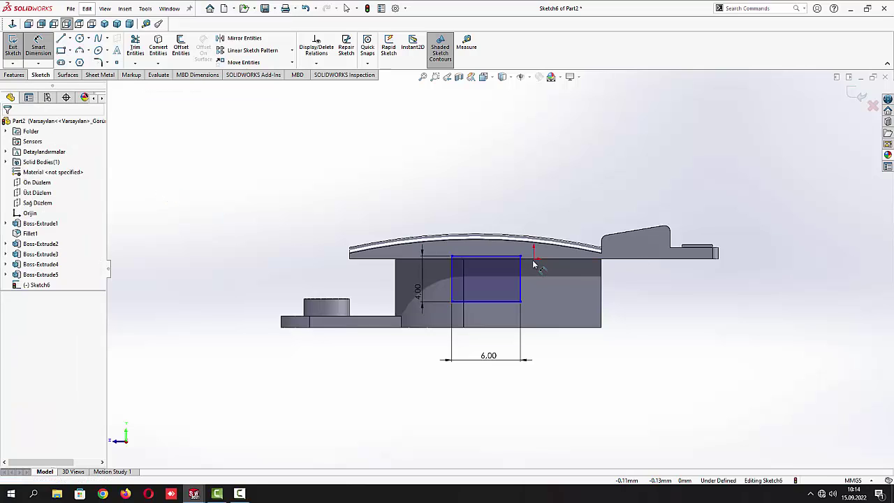
# Lower the rectangle clear of the upper body and dimension its upper side 0.5 mm below the origin
pyautogui.press('Escape')
pyautogui.moveTo(500, 257); pyautogui.dragTo(499, 272)
pyautogui.click(251, 231)
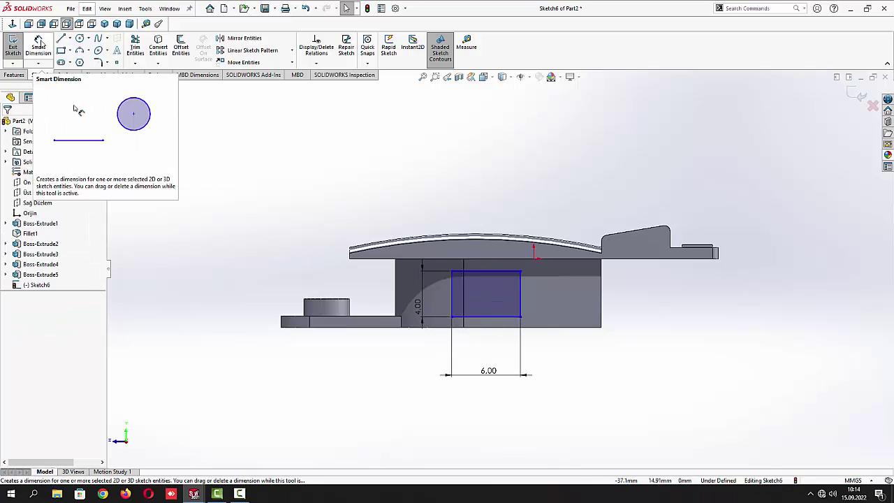
pyautogui.click(39, 46)
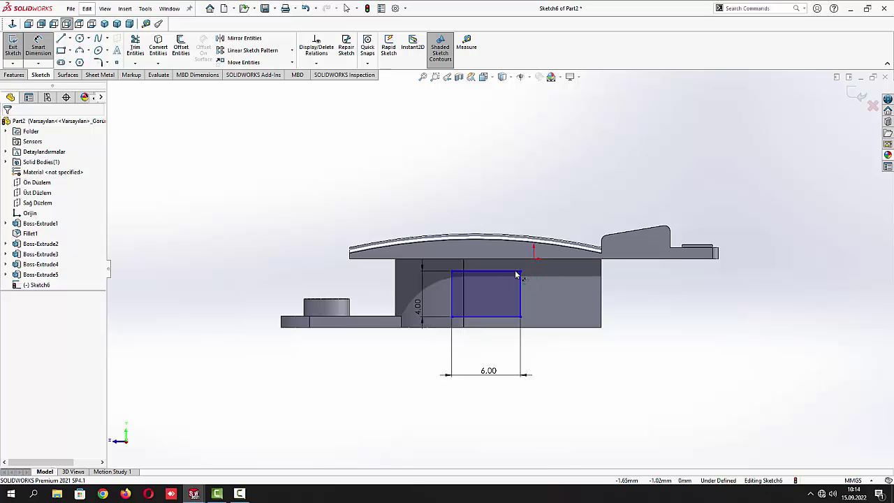
pyautogui.click(519, 271)
pyautogui.click(535, 257)
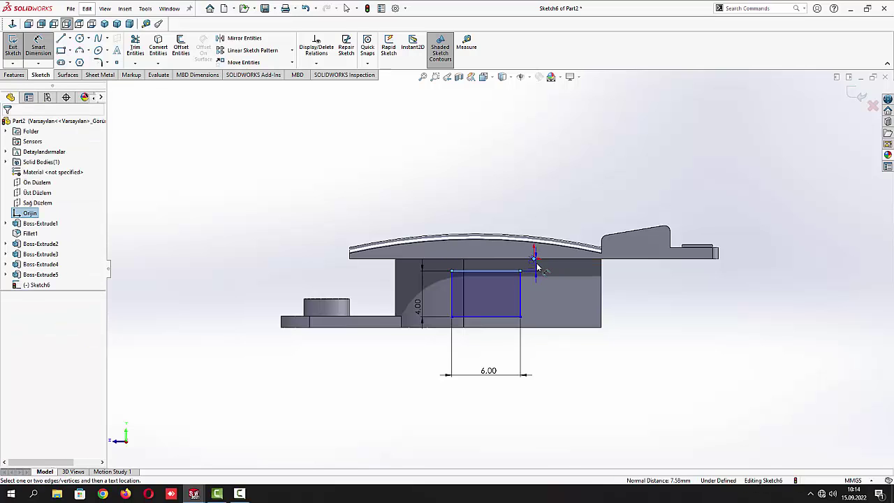
pyautogui.click(646, 274)
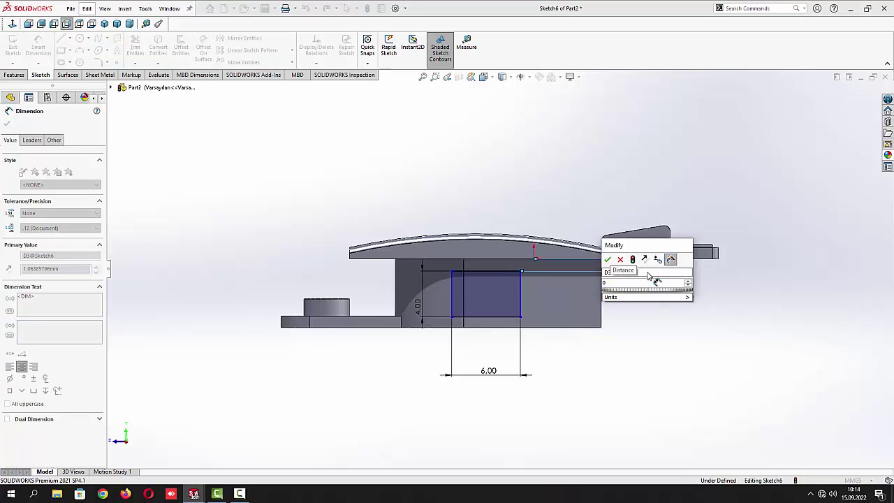
pyautogui.write('0.5')
pyautogui.press('Return')
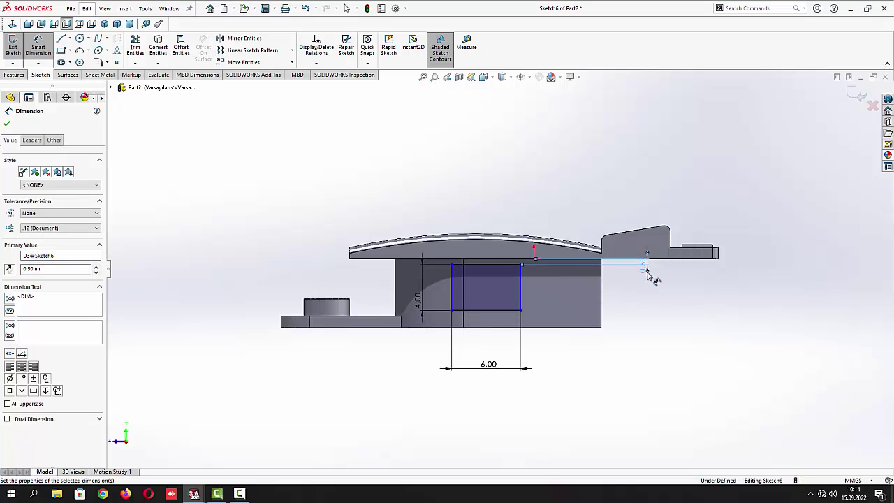
pyautogui.click(636, 340)
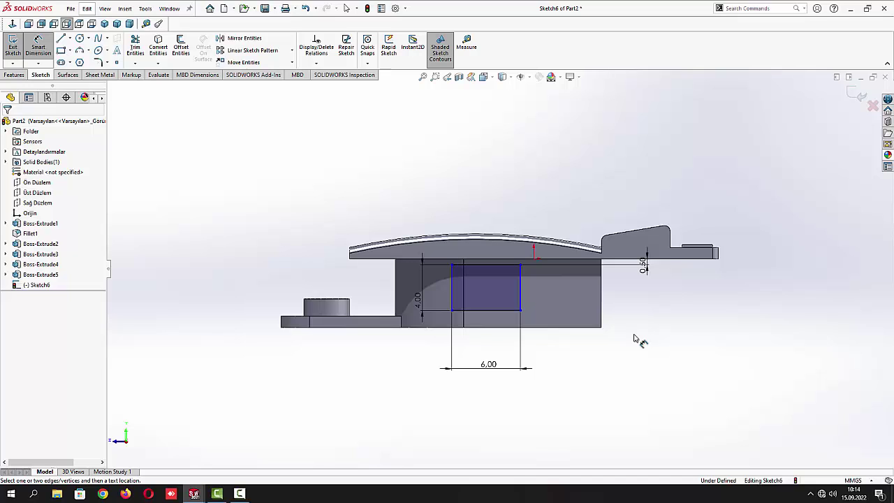
pyautogui.press('Escape')
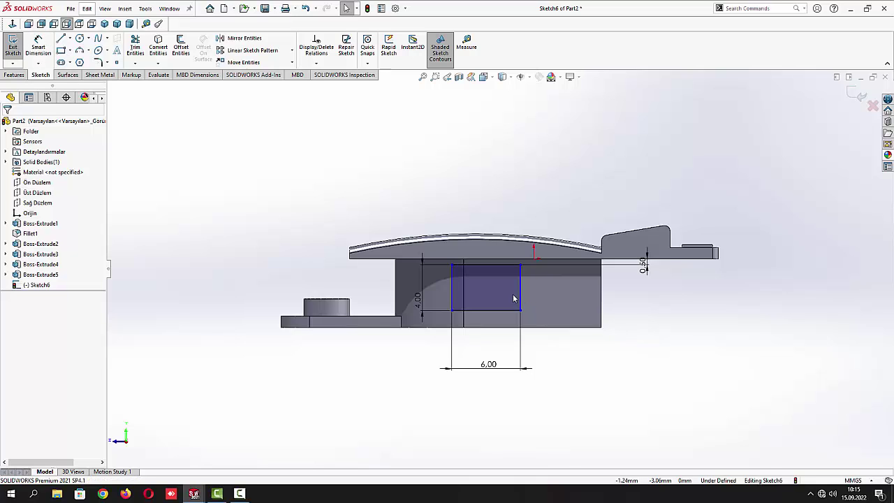
# Shift the rectangle toward the tab and make its vertical side farther from the tab collinear with the block's vertical edge
pyautogui.moveTo(518, 299); pyautogui.dragTo(459, 299)
pyautogui.scroll(-1, 459, 283)
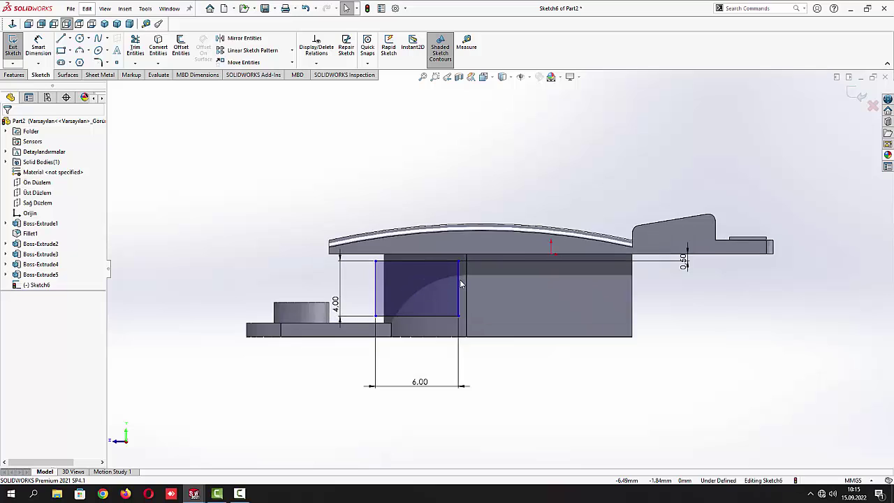
pyautogui.scroll(-1, 460, 284)
pyautogui.click(462, 294)
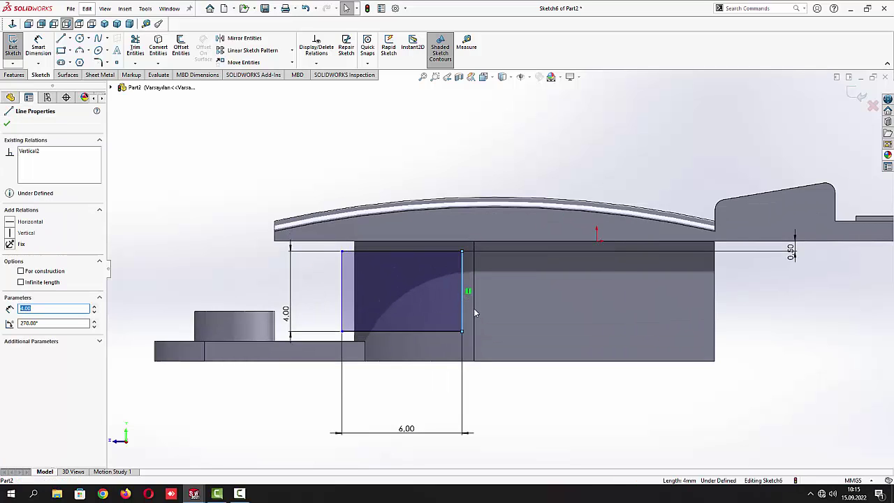
pyautogui.keyDown('ctrl'); pyautogui.click(475, 313); pyautogui.keyUp('ctrl')
pyautogui.click(502, 269)
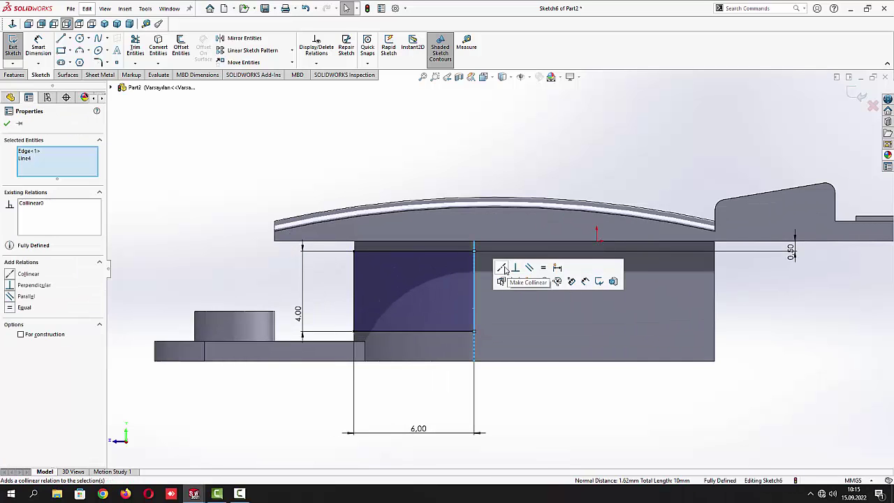
pyautogui.click(7, 124)
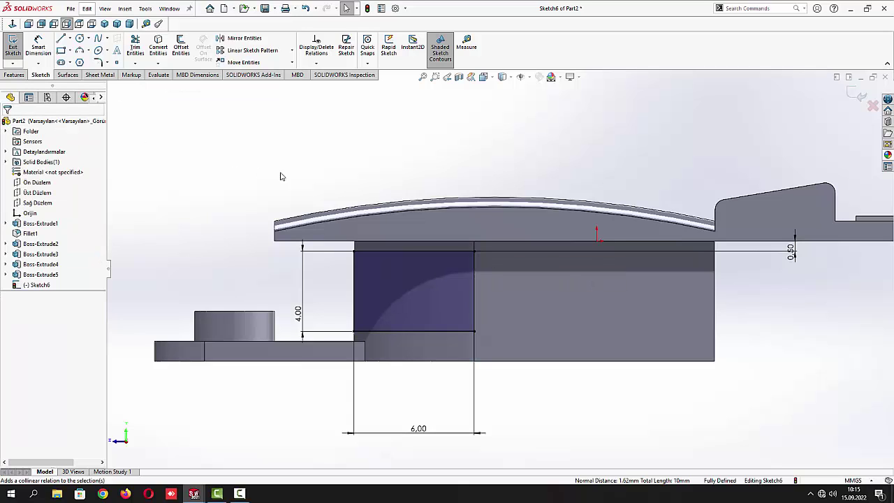
# Cut the 6 by 4 mm rectangle through the whole lower block with a Through All extruded cut
pyautogui.press('z')
pyautogui.press('z')
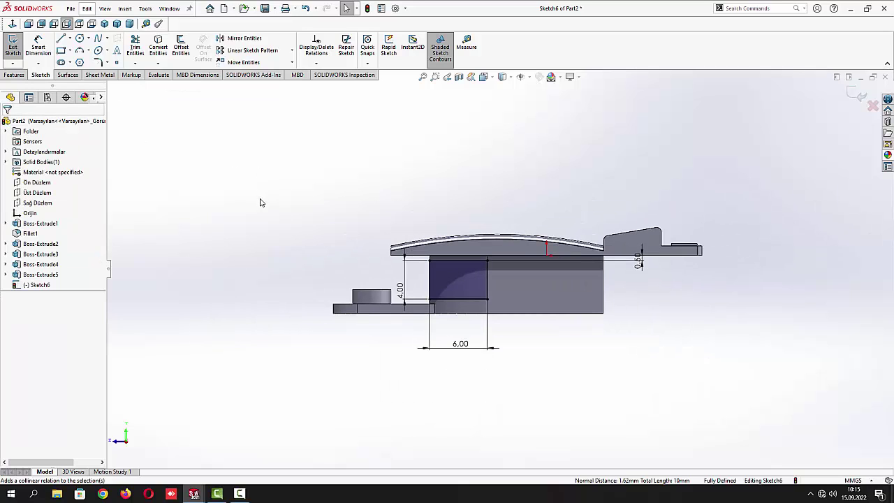
pyautogui.click(13, 46)
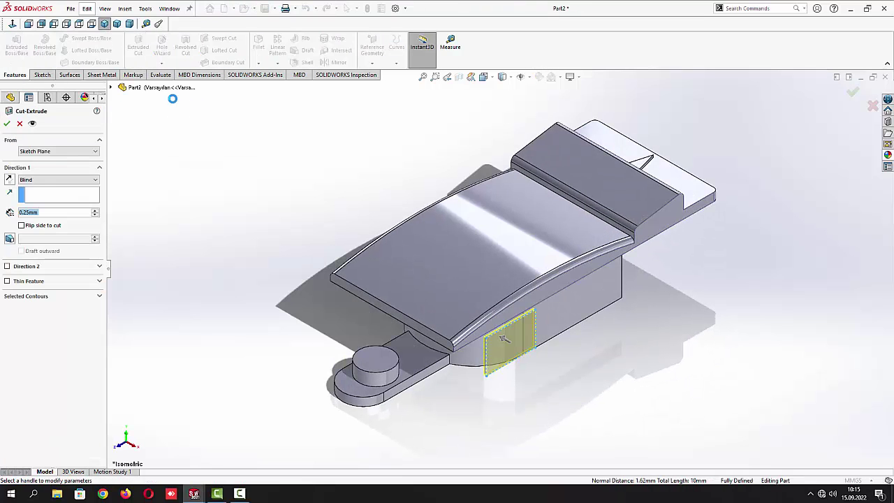
pyautogui.click(56, 180)
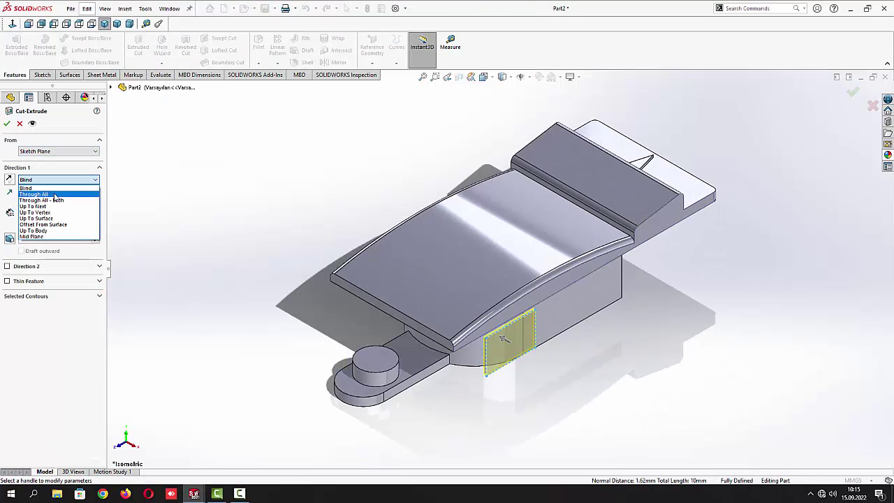
pyautogui.click(52, 195)
pyautogui.click(7, 125)
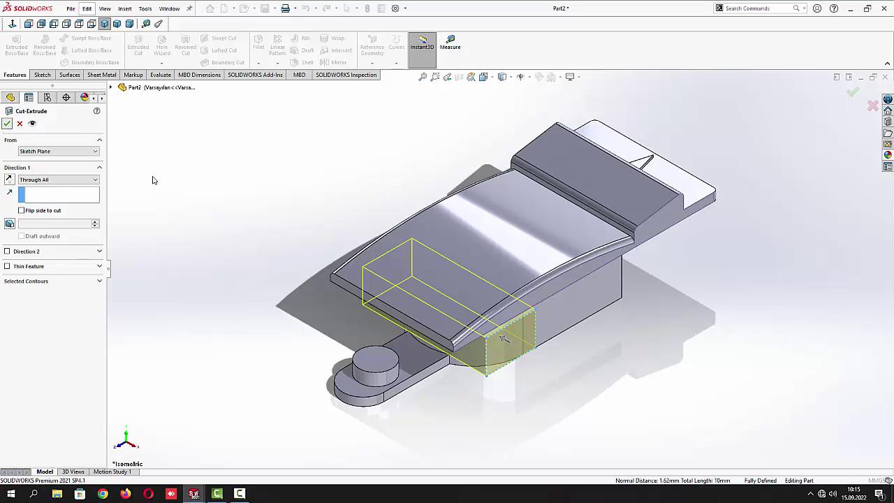
# Start a sketch on the upper body's underside and draw a lengthwise line about 4.8 mm long outward from the lower block's straight end edge
pyautogui.moveTo(182, 230); pyautogui.dragTo(172, 140, button='middle')
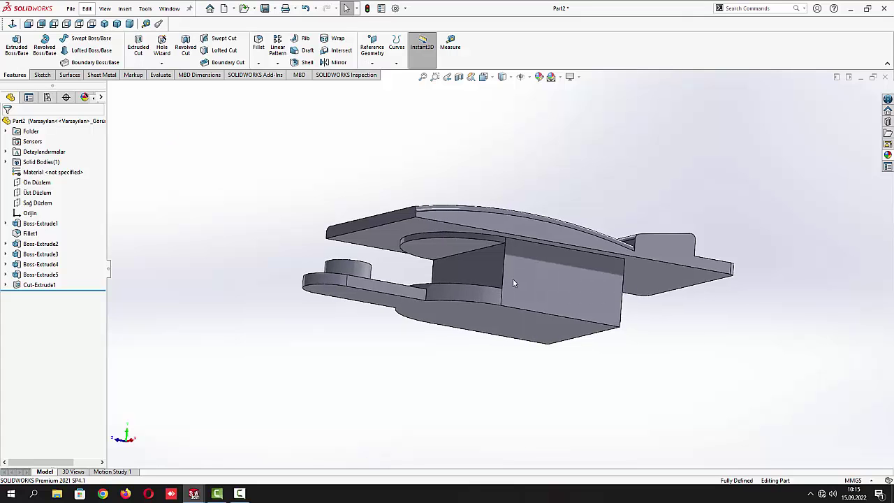
pyautogui.click(649, 271)
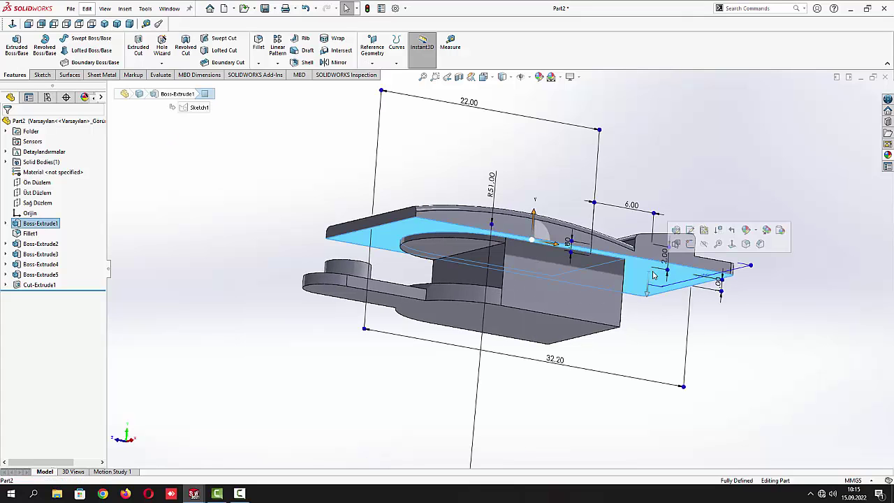
pyautogui.click(694, 246)
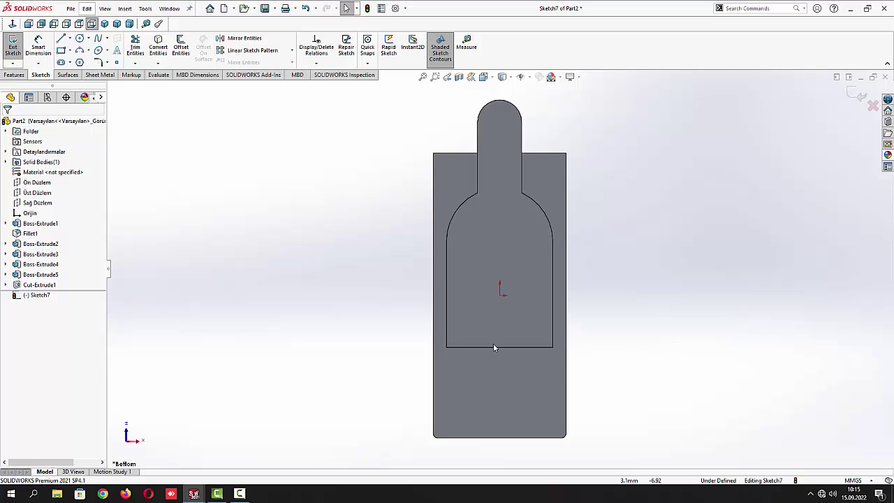
pyautogui.click(61, 40)
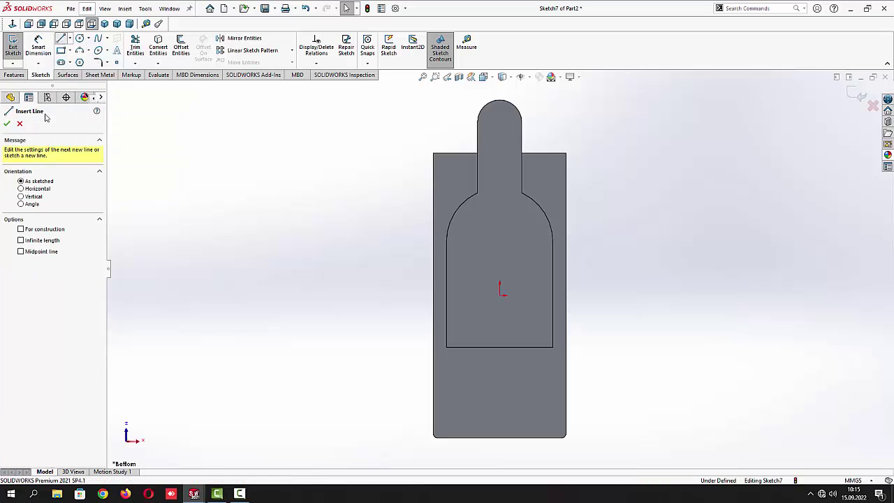
pyautogui.click(480, 348)
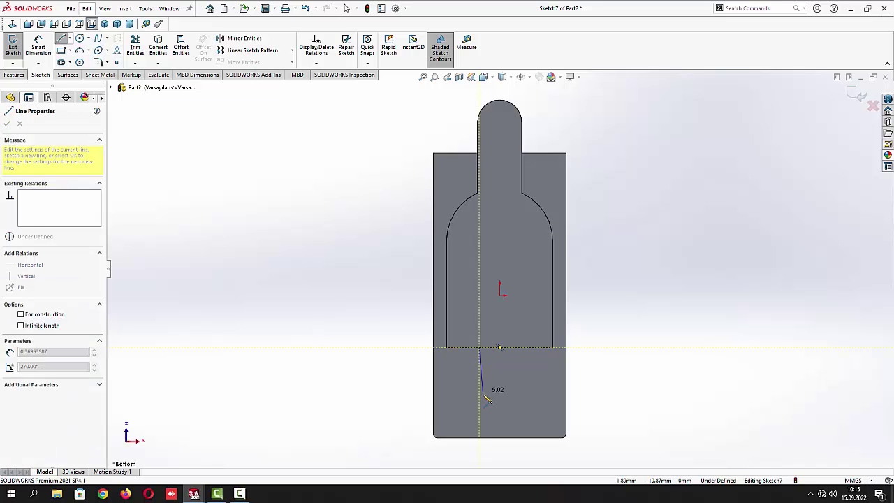
pyautogui.click(480, 389)
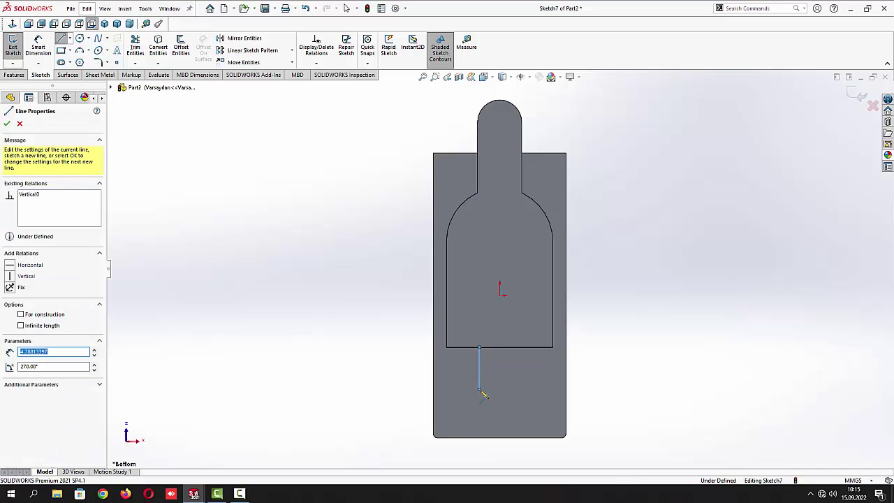
pyautogui.press('Escape')
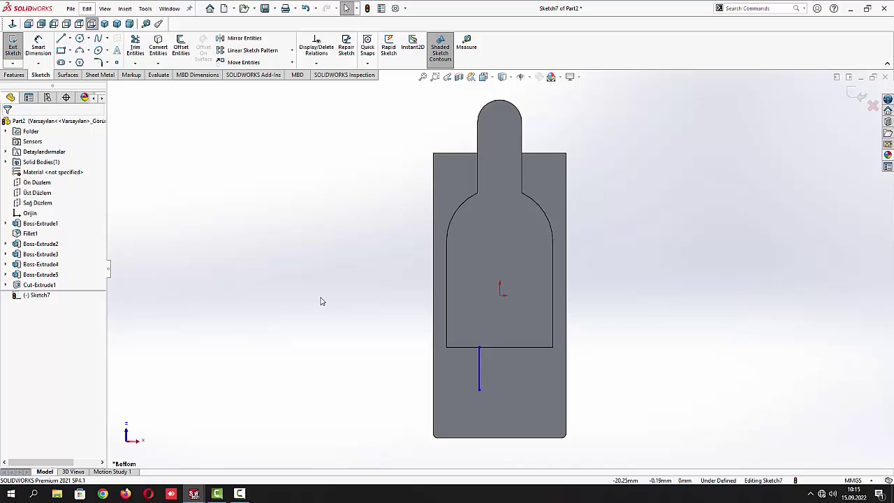
# Dimension the line 2 mm from the lower block's nearest long side edge
pyautogui.click(39, 46)
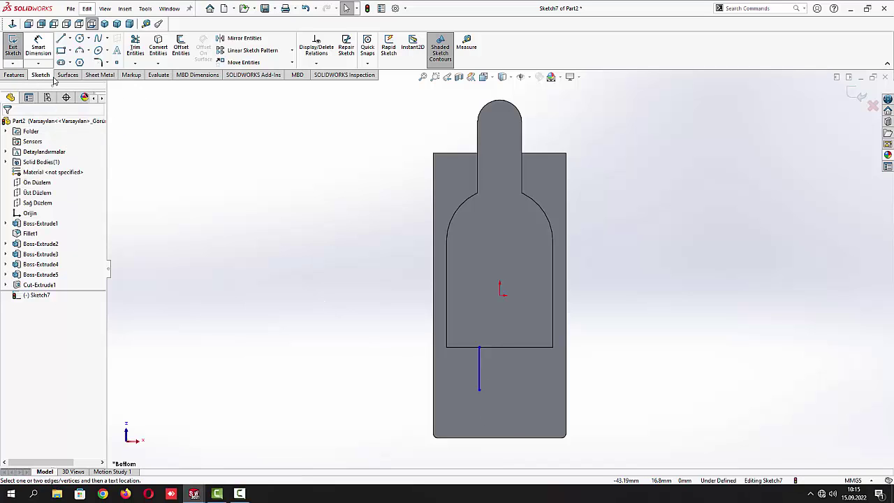
pyautogui.click(479, 370)
pyautogui.click(448, 337)
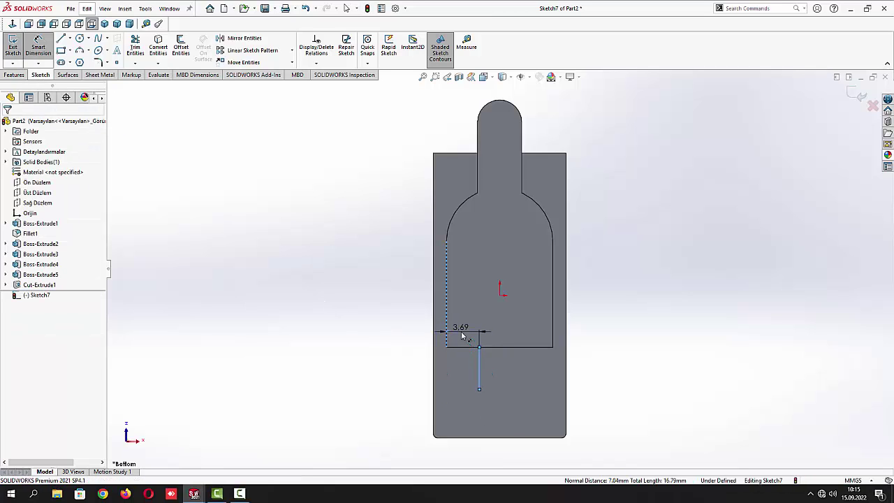
pyautogui.click(463, 328)
pyautogui.write('2')
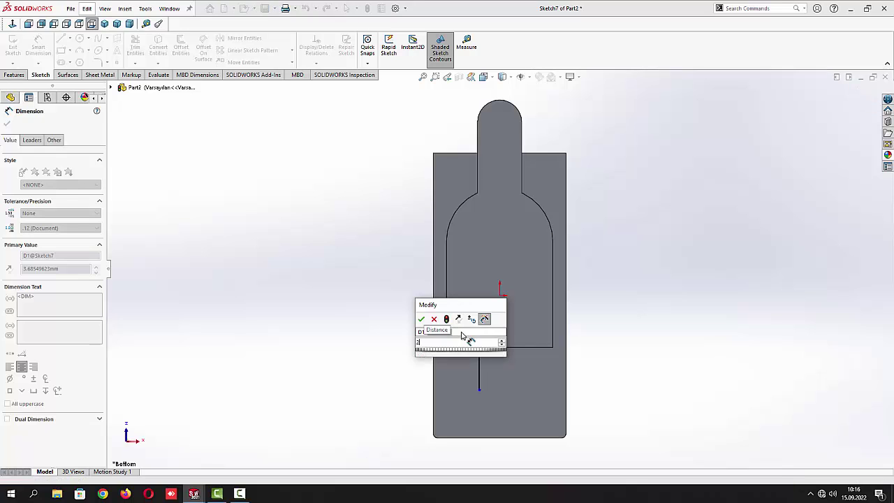
pyautogui.press('Return')
pyautogui.press('Escape')
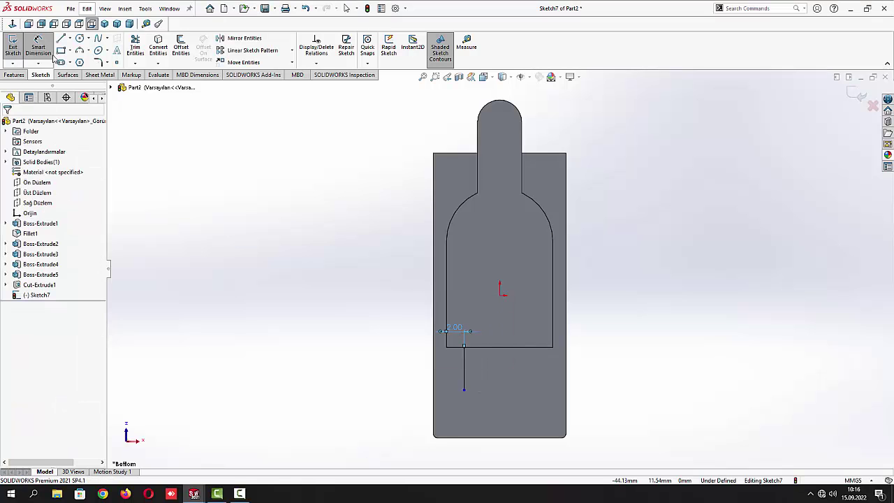
# From the line's end on the block, draw a connected line about 1.6 mm along the edge and a parallel one about 6.3 mm outward
pyautogui.click(61, 39)
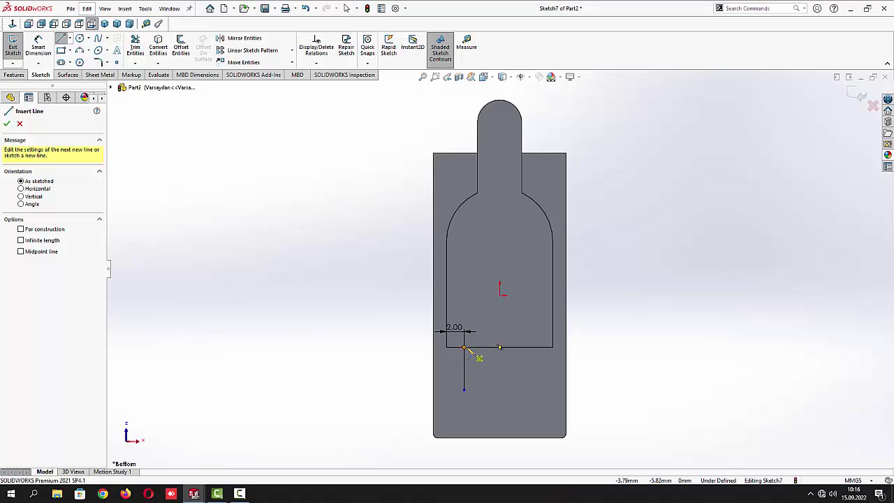
pyautogui.click(479, 348)
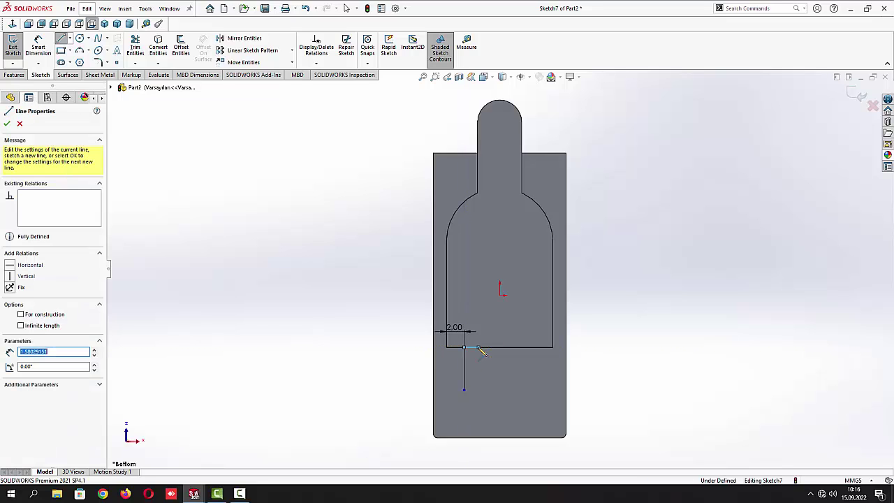
pyautogui.click(480, 405)
pyautogui.press('Escape')
# Dimension the spacing between the two parallel lines' ends on the block edge to 1 mm
pyautogui.click(38, 46)
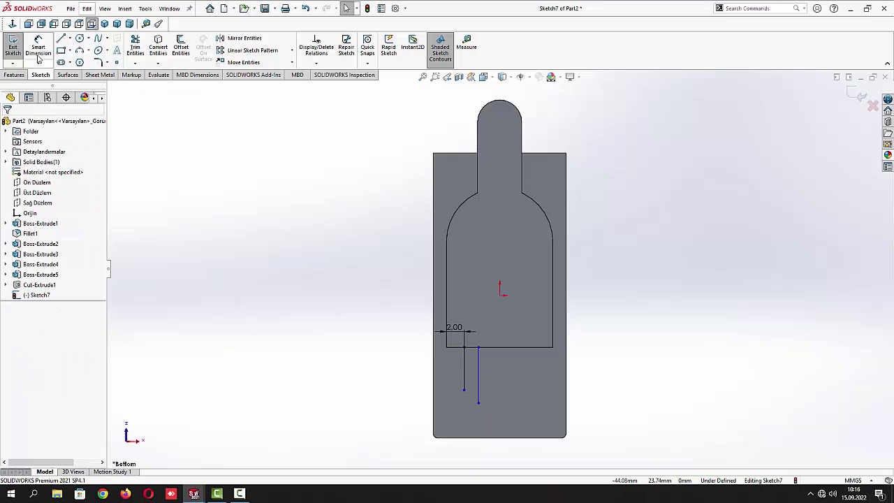
pyautogui.click(478, 348)
pyautogui.click(464, 348)
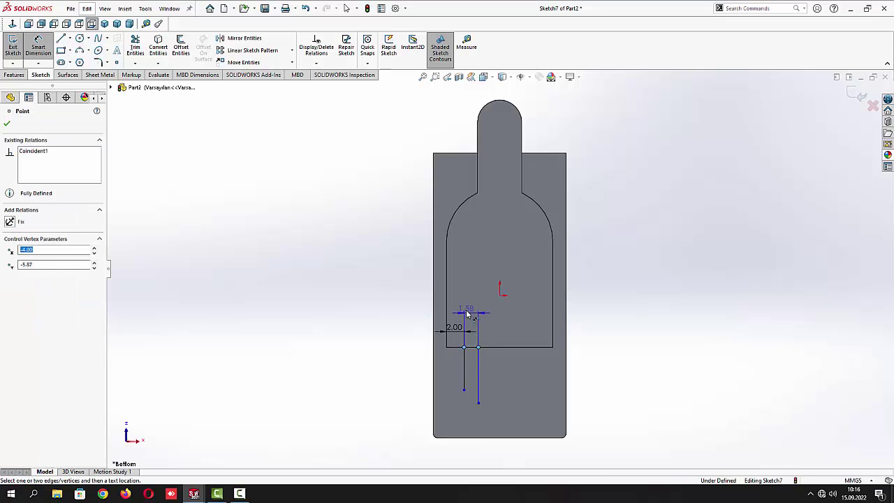
pyautogui.click(470, 308)
pyautogui.write('1')
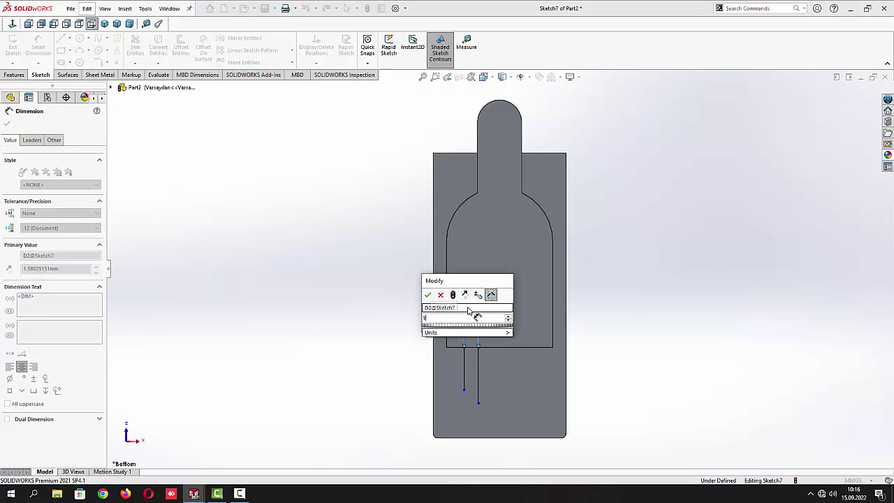
pyautogui.press('Return')
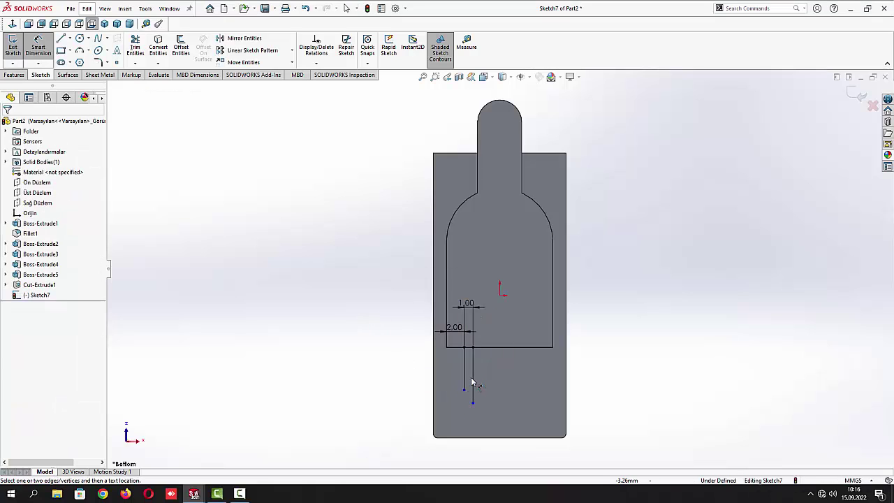
# Set the length of the second parallel line to 7.5 mm
pyautogui.click(473, 383)
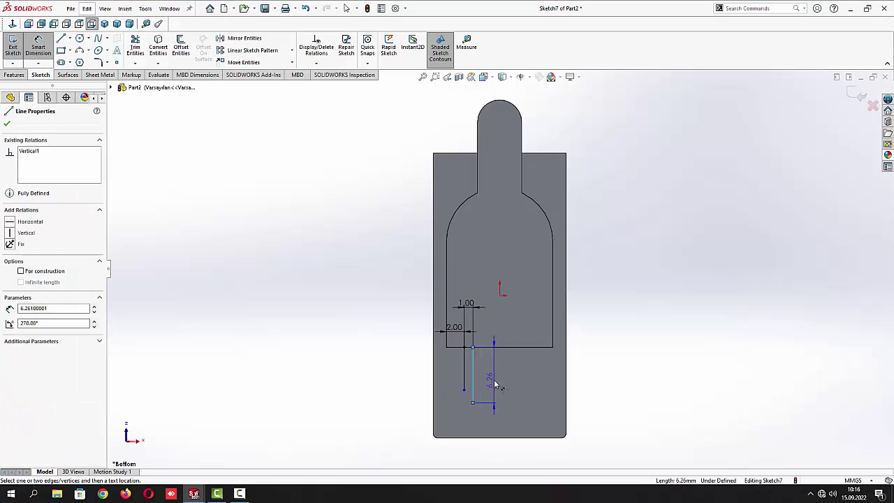
pyautogui.click(492, 382)
pyautogui.write('7.5')
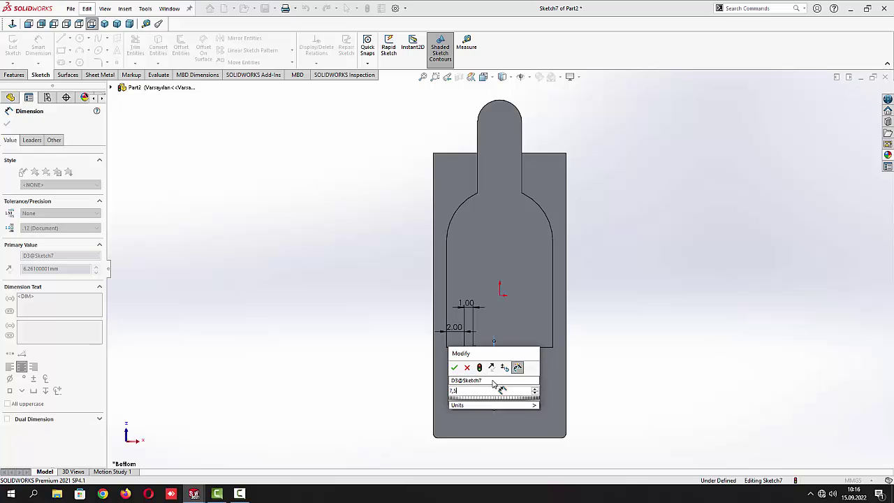
pyautogui.press('Return')
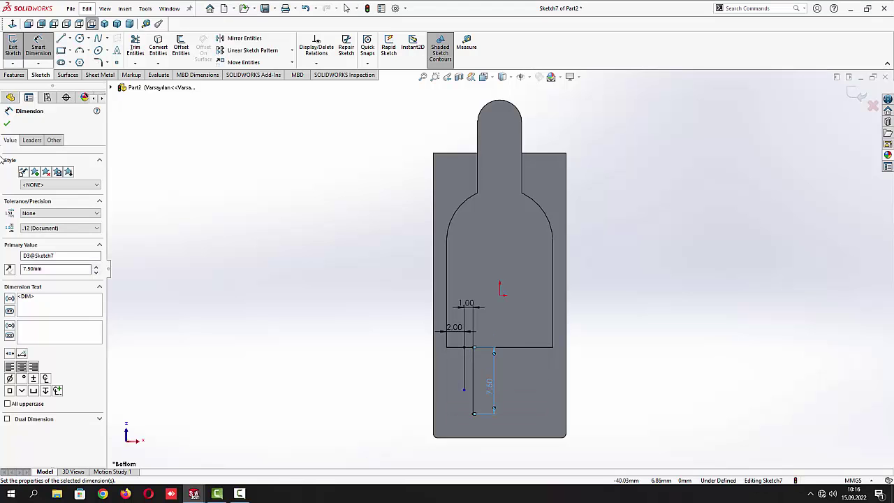
pyautogui.click(7, 123)
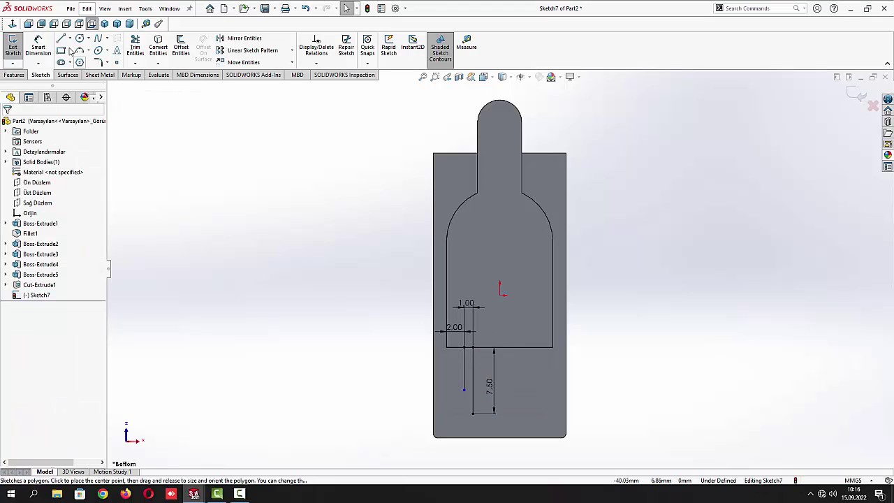
# Join the free ends of the parallel lines with a three-point arc of about 1.66 mm radius bulging toward the plate's near side
pyautogui.click(80, 39)
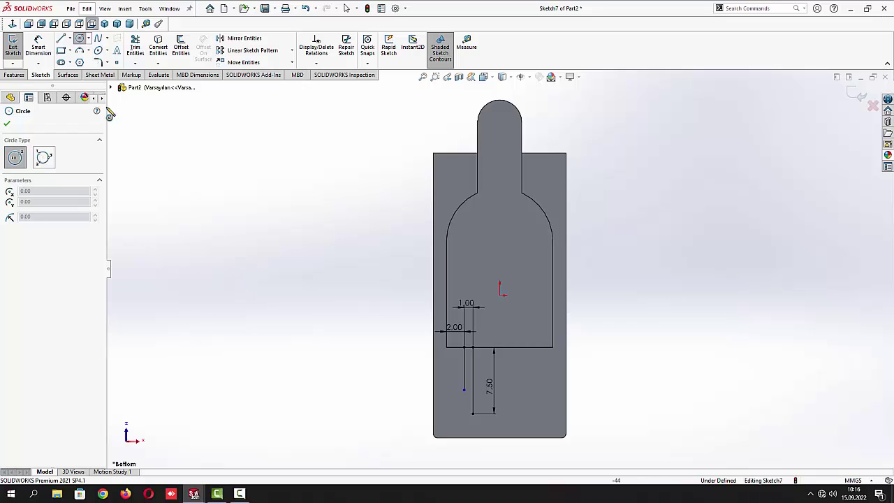
pyautogui.click(81, 52)
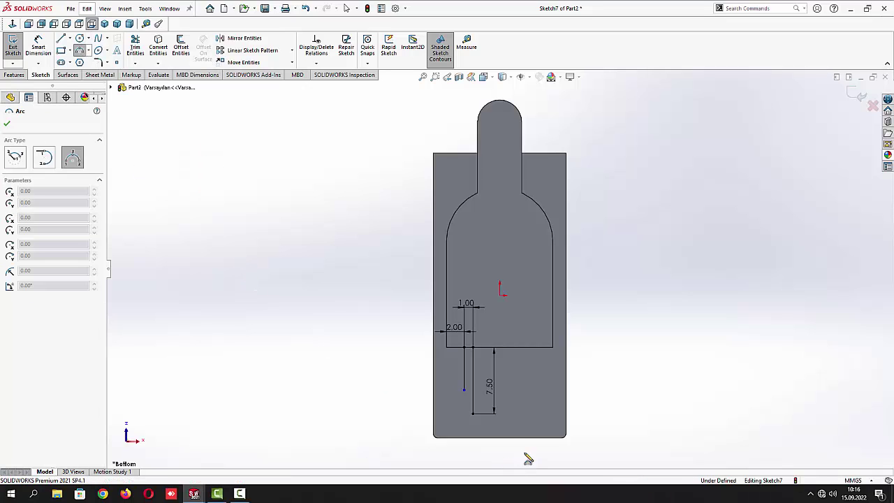
pyautogui.click(464, 391)
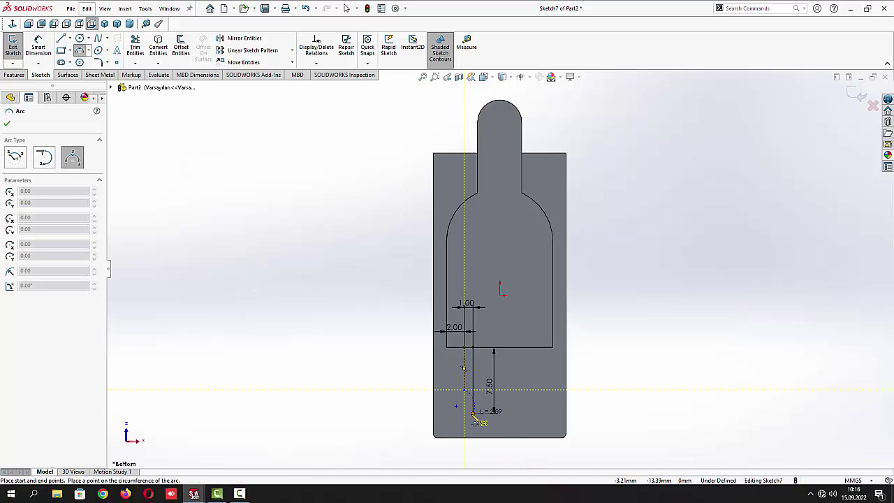
pyautogui.click(473, 412)
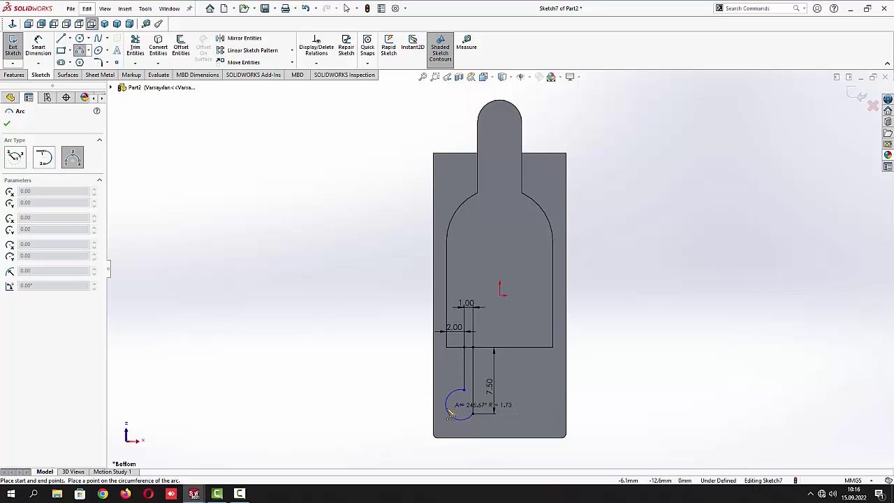
pyautogui.click(451, 415)
pyautogui.press('Escape')
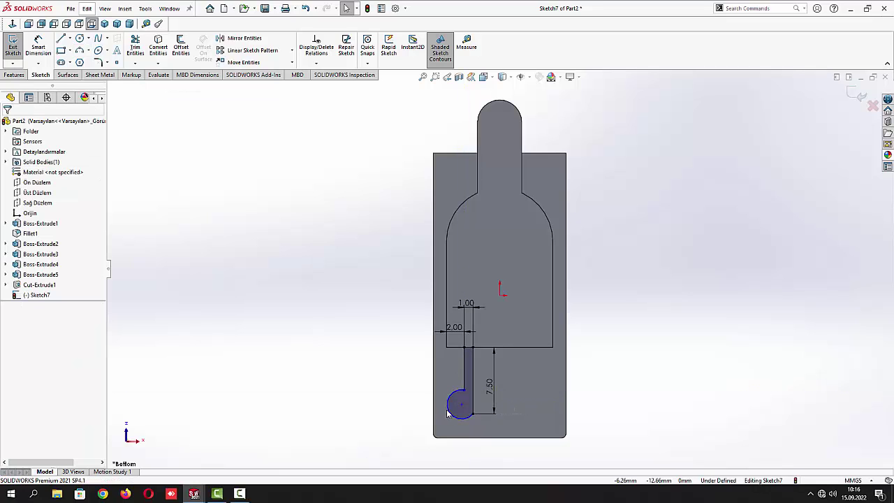
# Dimension the arc's radius to 2.5 mm
pyautogui.click(39, 46)
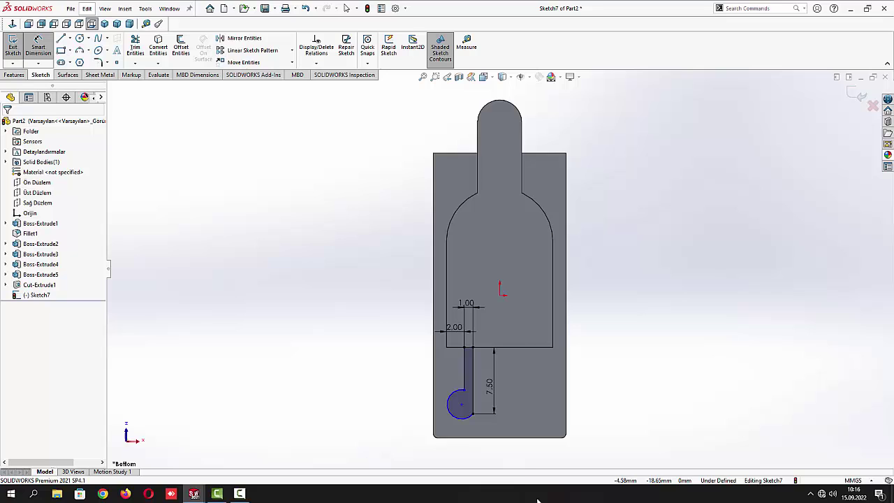
pyautogui.click(459, 420)
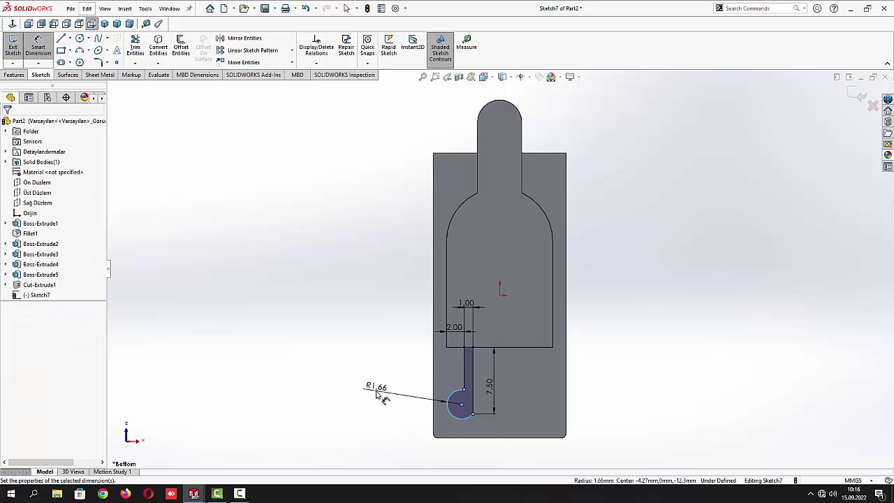
pyautogui.click(377, 395)
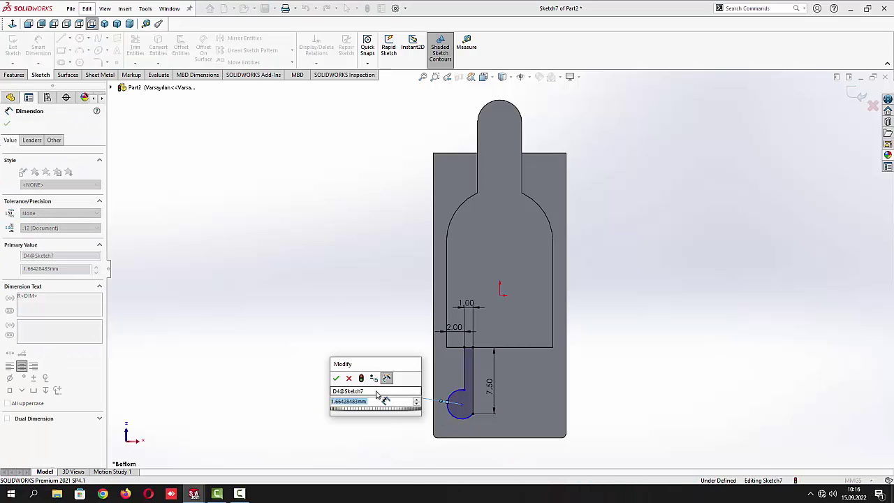
pyautogui.write('2,5')
pyautogui.press('Return')
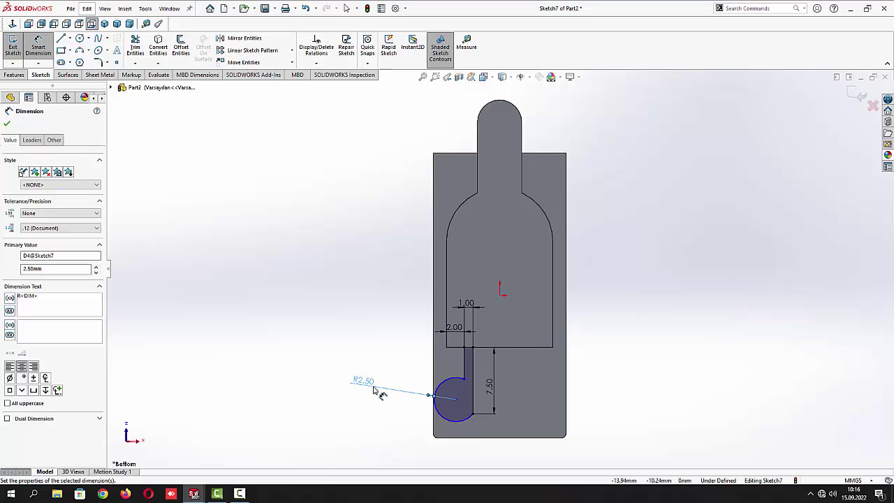
# Set the radius of the arc at the end of the hooked profile to 1.4 mm
pyautogui.doubleClick(364, 381)
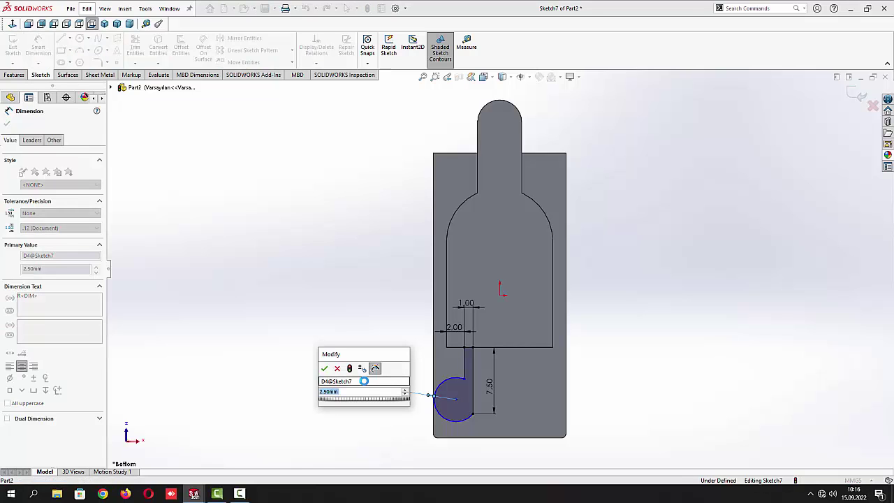
pyautogui.write('1.4')
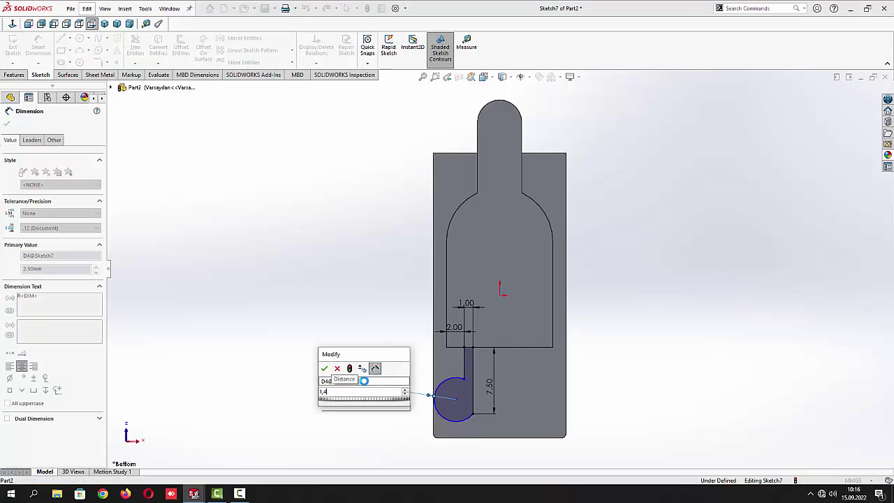
pyautogui.press('Return')
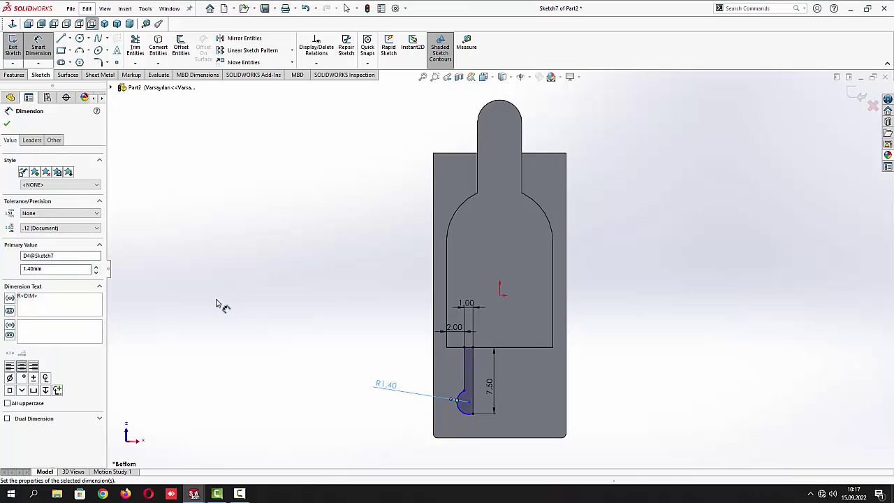
pyautogui.click(7, 125)
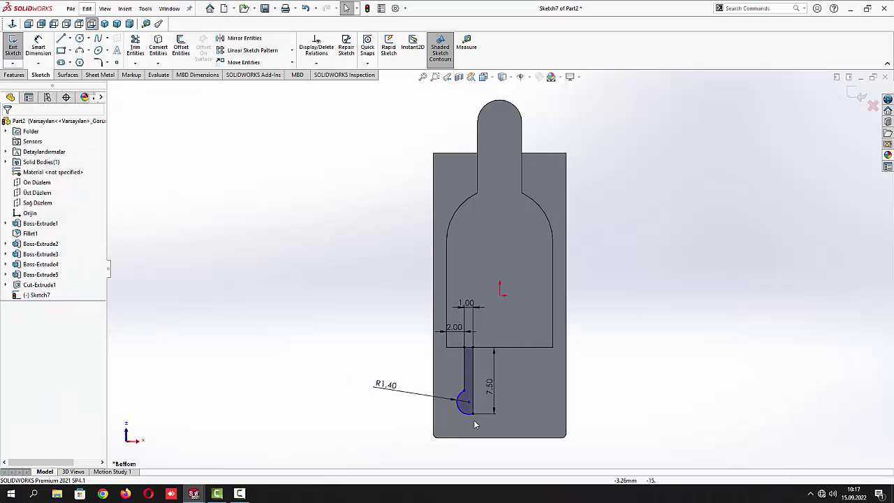
# Make the arc tangent to the 7.5 mm line of the hooked profile
pyautogui.scroll(-3, 472, 413)
pyautogui.click(466, 396)
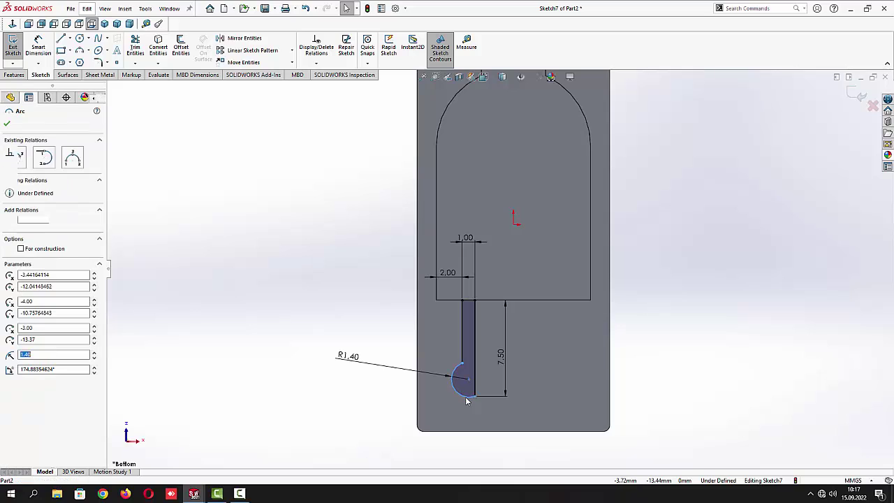
pyautogui.keyDown('ctrl'); pyautogui.click(475, 367); pyautogui.keyUp('ctrl')
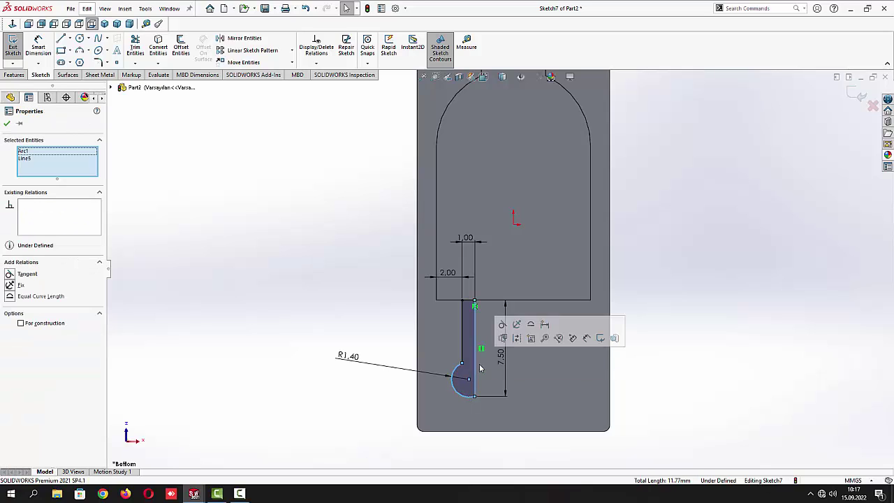
pyautogui.click(502, 325)
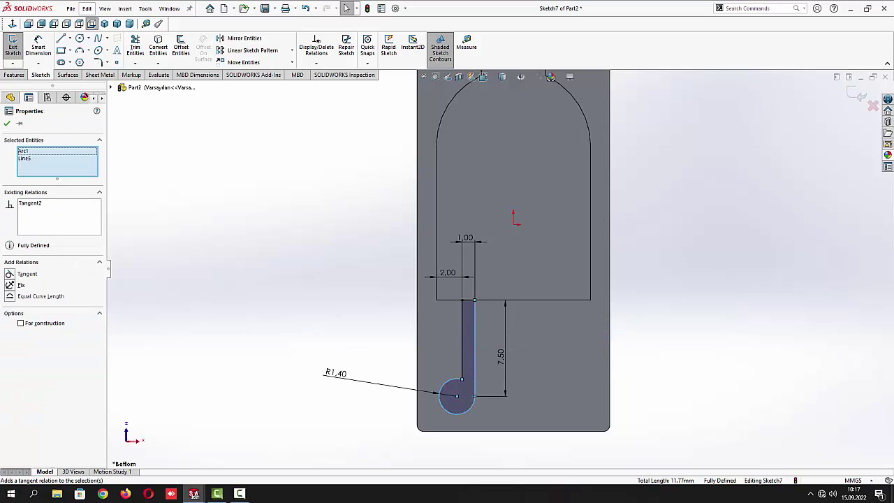
pyautogui.click(7, 124)
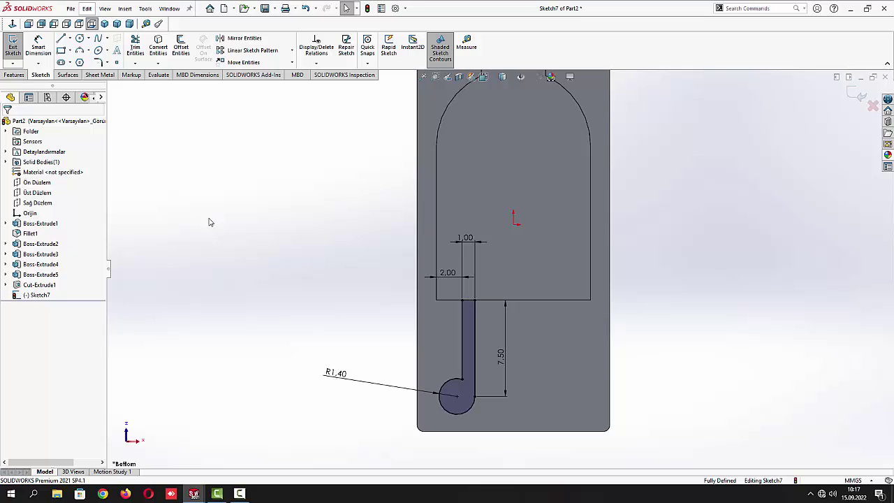
# Finish the sketch and extrude the hooked spring profile 2 mm away from the plate's underside
pyautogui.click(14, 53)
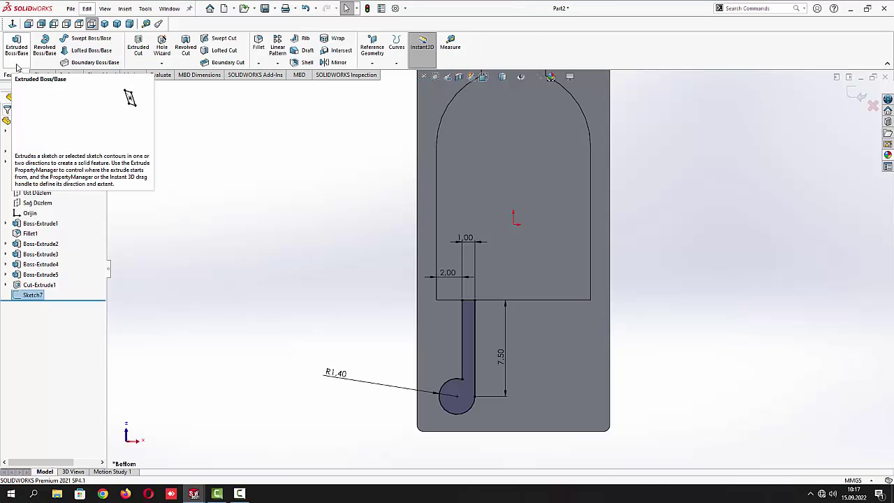
pyautogui.click(16, 46)
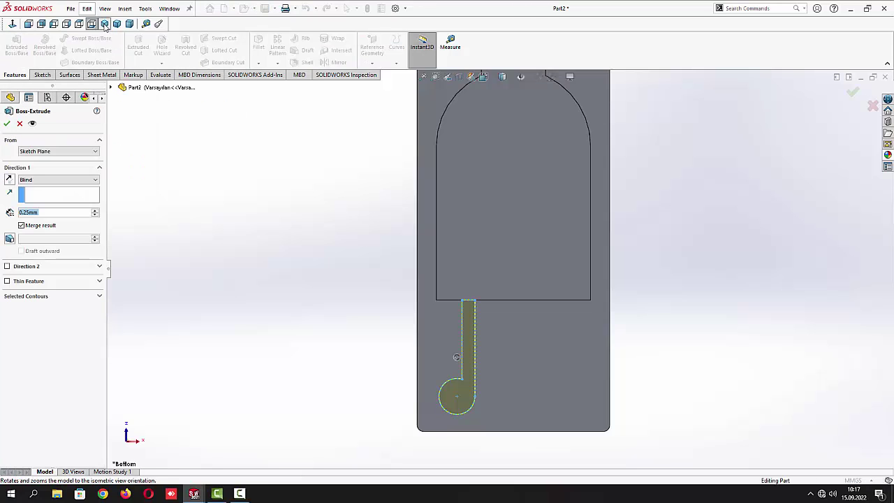
pyautogui.moveTo(302, 250); pyautogui.dragTo(166, 222, button='middle')
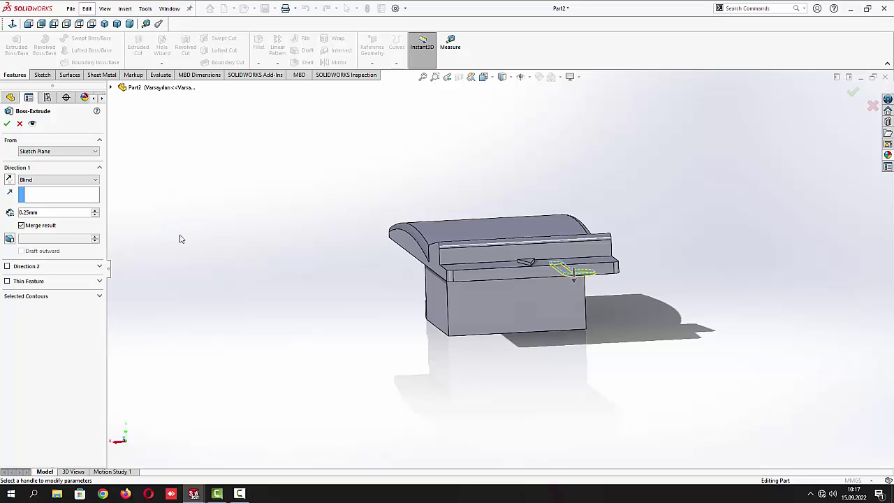
pyautogui.click(45, 211)
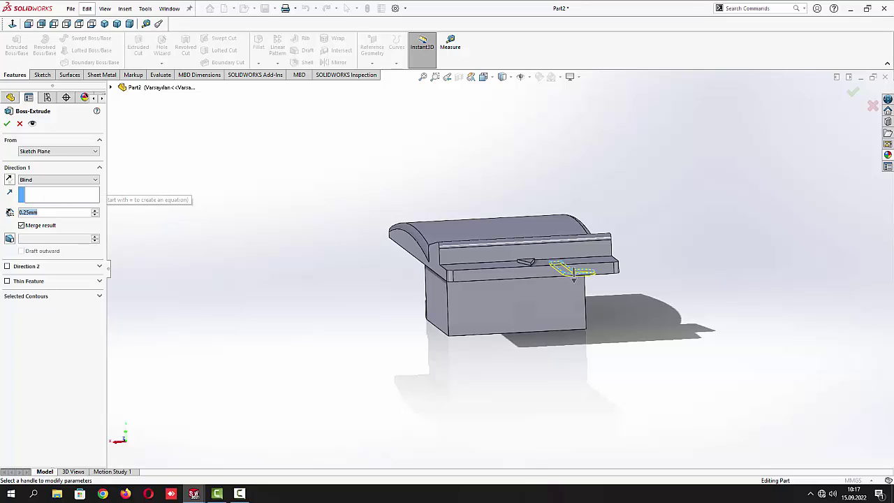
pyautogui.write('2')
pyautogui.press('Return')
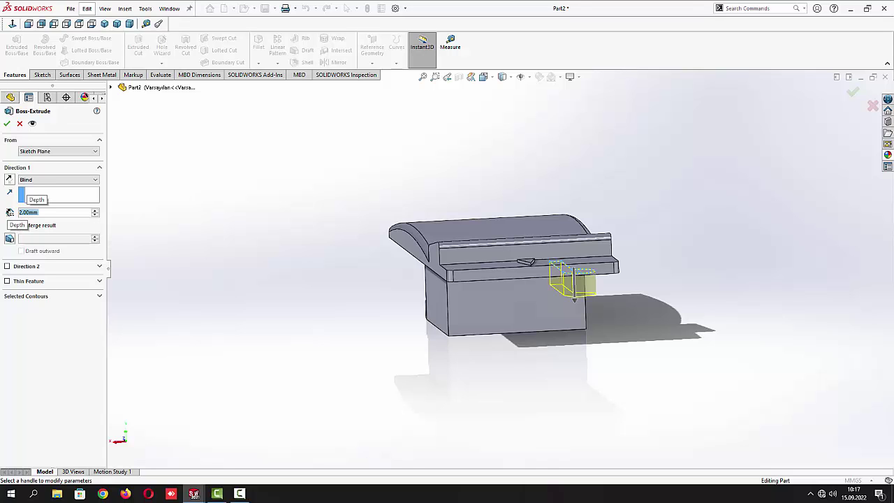
pyautogui.moveTo(240, 295); pyautogui.dragTo(217, 289, button='middle')
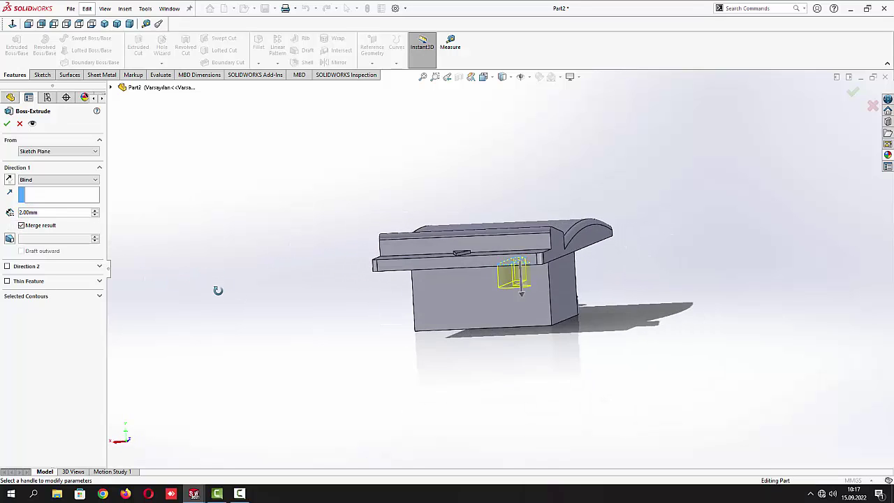
pyautogui.click(7, 123)
# Mirror the extruded spring hook about the right plane (Sağ Düzlem)
pyautogui.moveTo(301, 300)
pyautogui.mouseDown(button='middle')
pyautogui.moveTo(295, 255)
pyautogui.moveTo(280, 319)
pyautogui.moveTo(291, 305)
pyautogui.moveTo(292, 315)
pyautogui.mouseUp(button='middle')
pyautogui.click(493, 283)
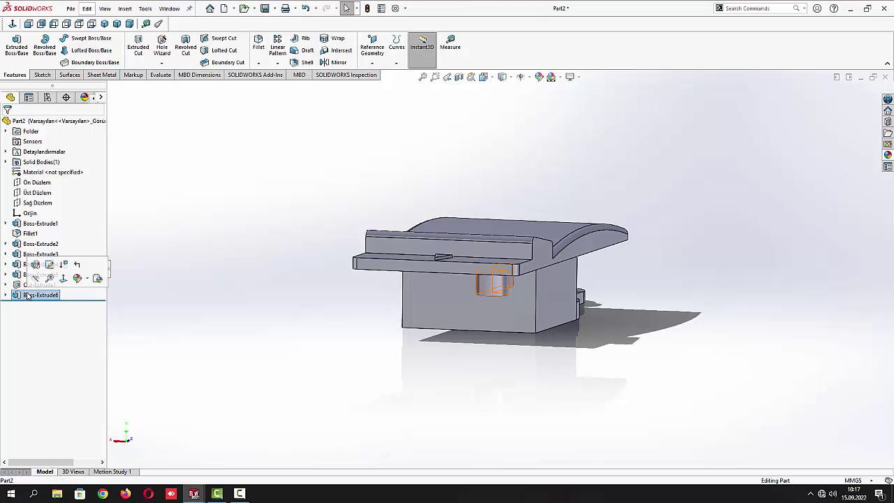
pyautogui.click(332, 62)
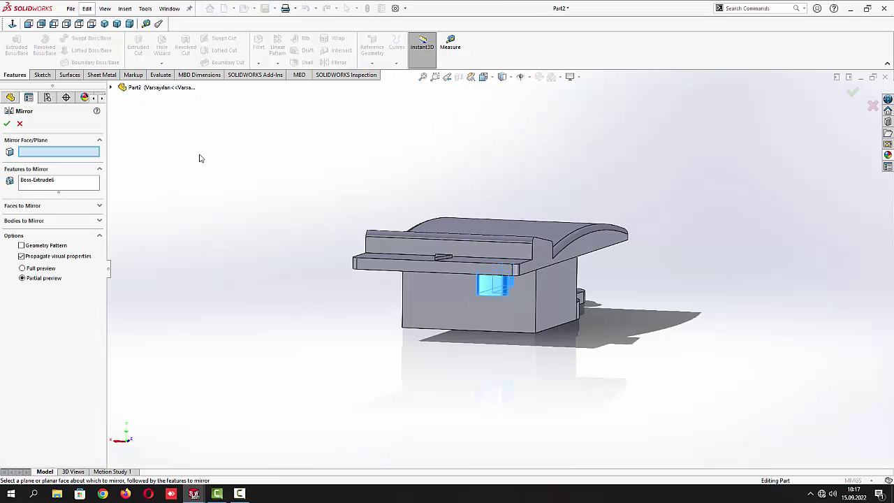
pyautogui.click(111, 88)
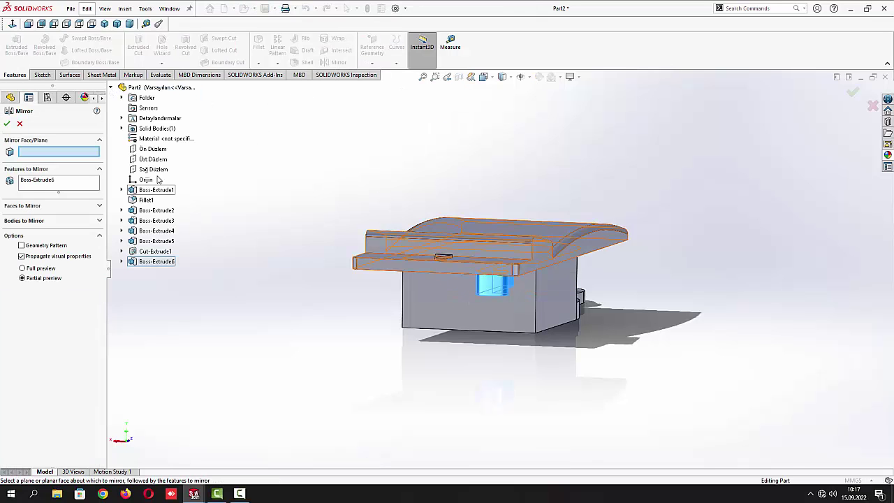
pyautogui.click(155, 171)
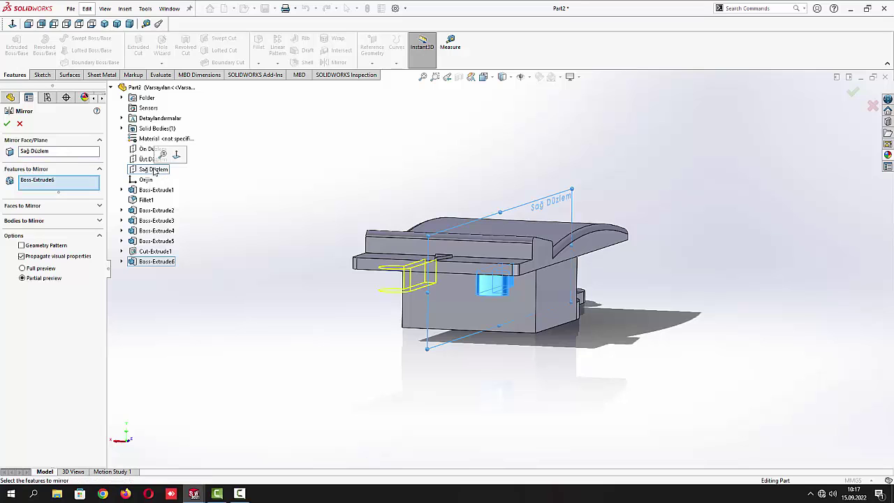
pyautogui.click(7, 123)
# Start a sketch on the spring arm's flat inner side face and draw a slanted line between the block's end edge and the arm's underside
pyautogui.moveTo(265, 256); pyautogui.dragTo(577, 327, button='middle')
pyautogui.click(590, 296)
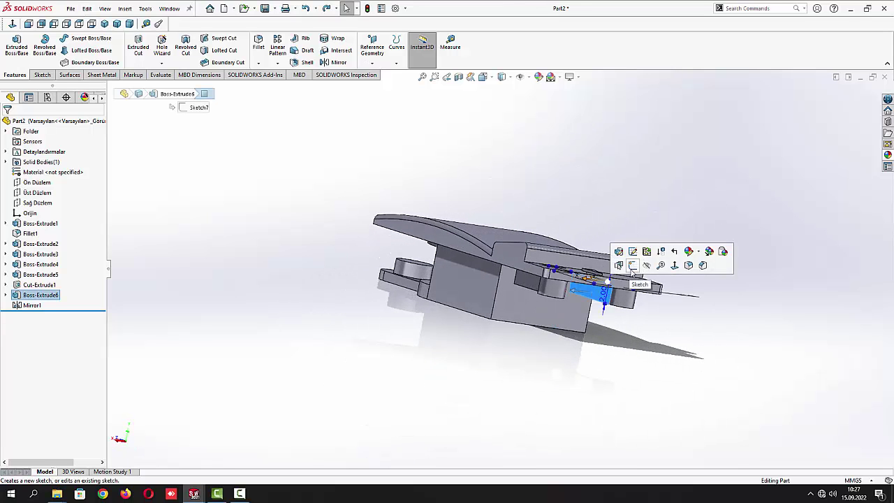
pyautogui.click(640, 265)
pyautogui.scroll(-5, 638, 309)
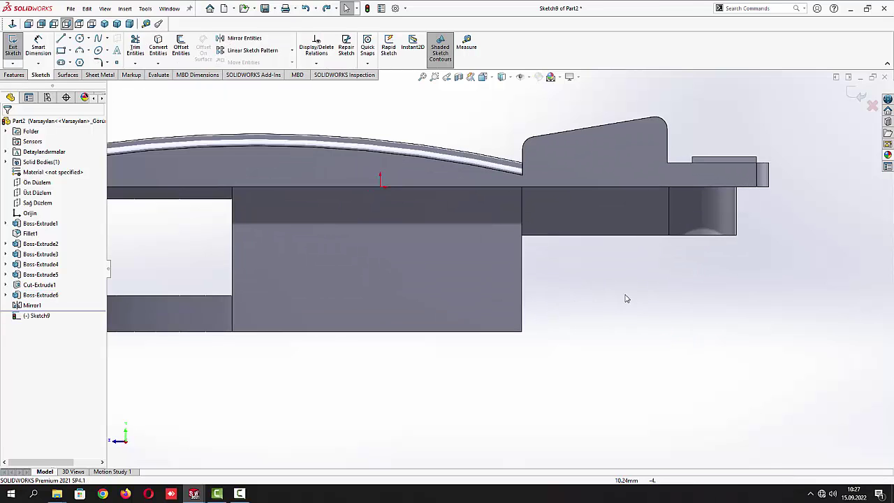
pyautogui.click(60, 39)
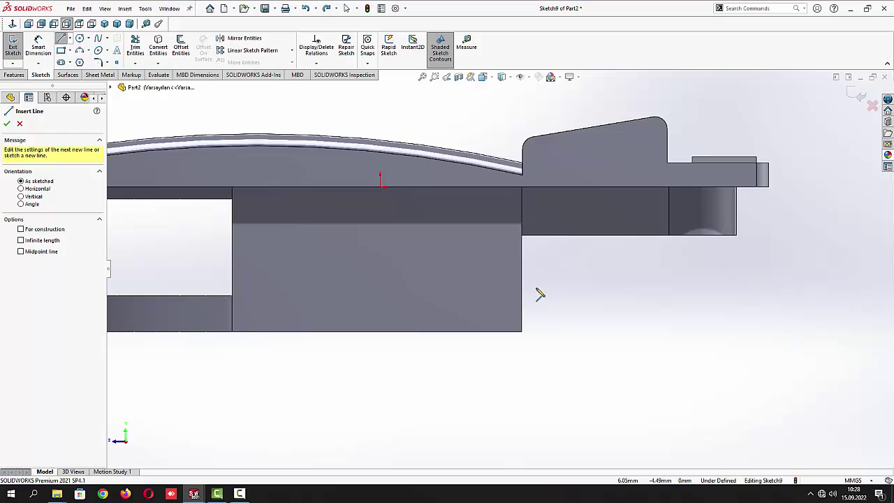
pyautogui.moveTo(526, 294); pyautogui.dragTo(569, 250)
pyautogui.press('Escape')
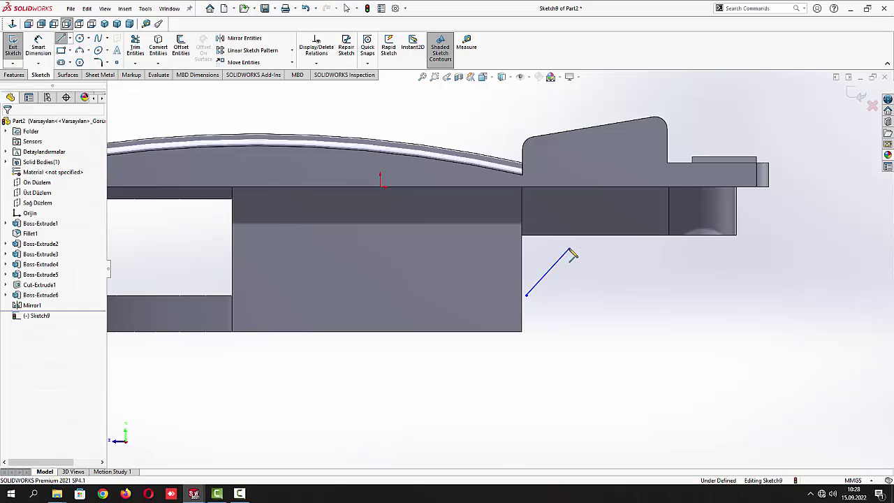
# Make the slanted line's lower end coincident with the block's vertical edge and its upper end coincident with the spring arm's lower edge
pyautogui.click(527, 295)
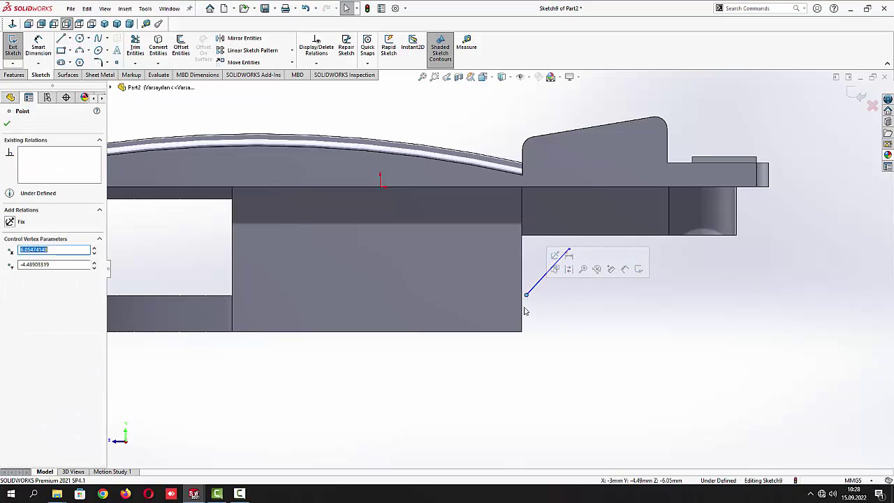
pyautogui.keyDown('ctrl'); pyautogui.click(523, 309); pyautogui.keyUp('ctrl')
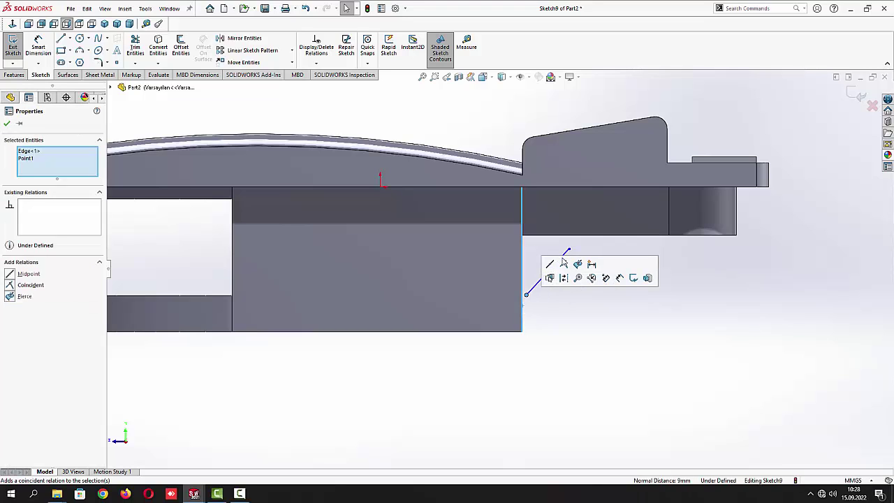
pyautogui.click(564, 266)
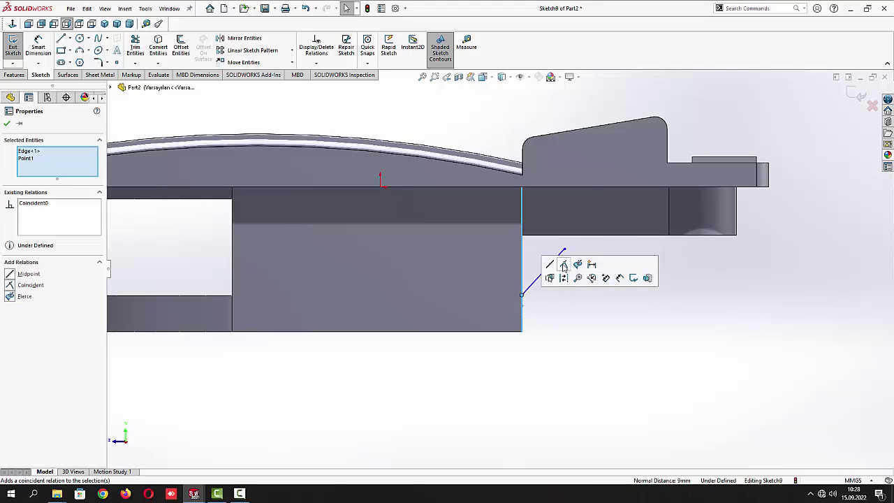
pyautogui.click(8, 125)
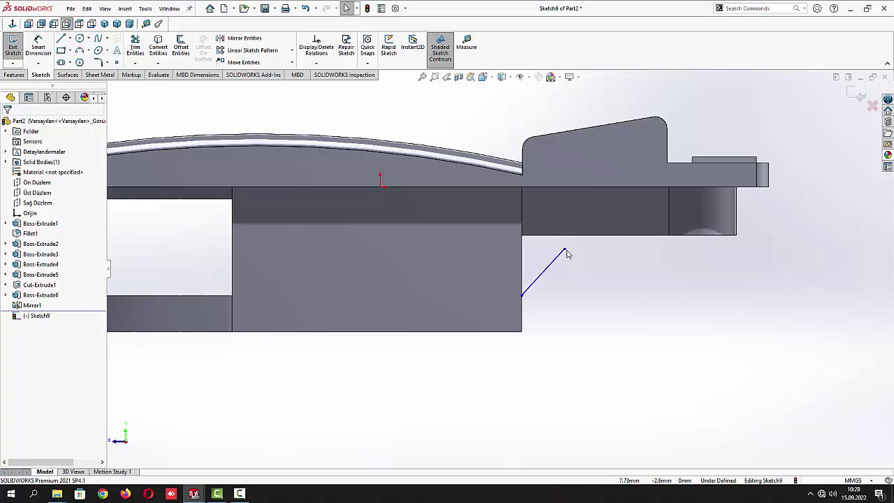
pyautogui.click(566, 251)
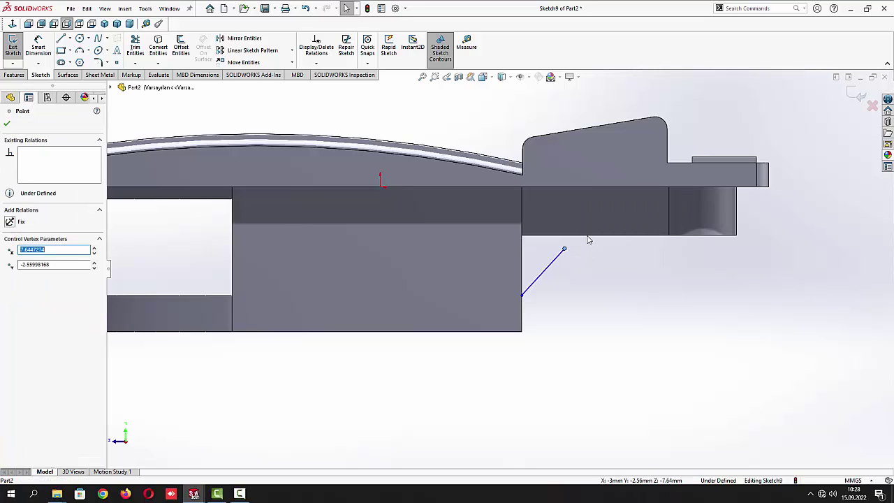
pyautogui.keyDown('ctrl'); pyautogui.click(588, 238); pyautogui.keyUp('ctrl')
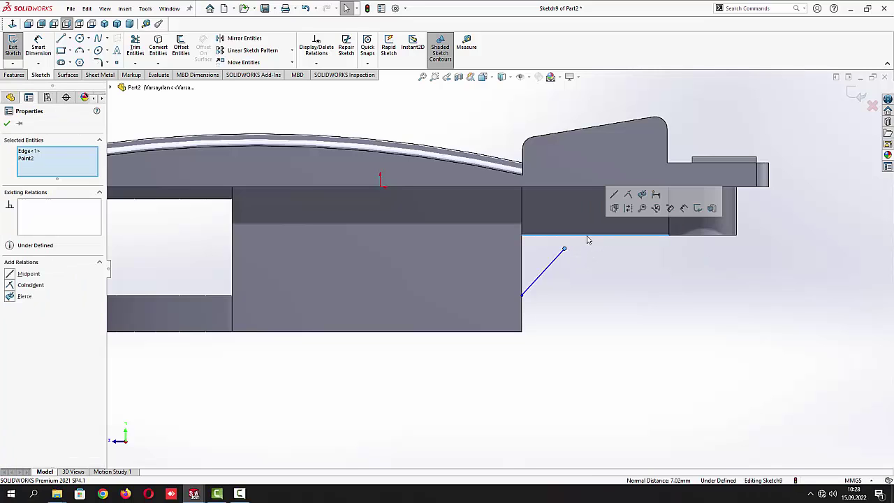
pyautogui.click(627, 195)
pyautogui.click(7, 123)
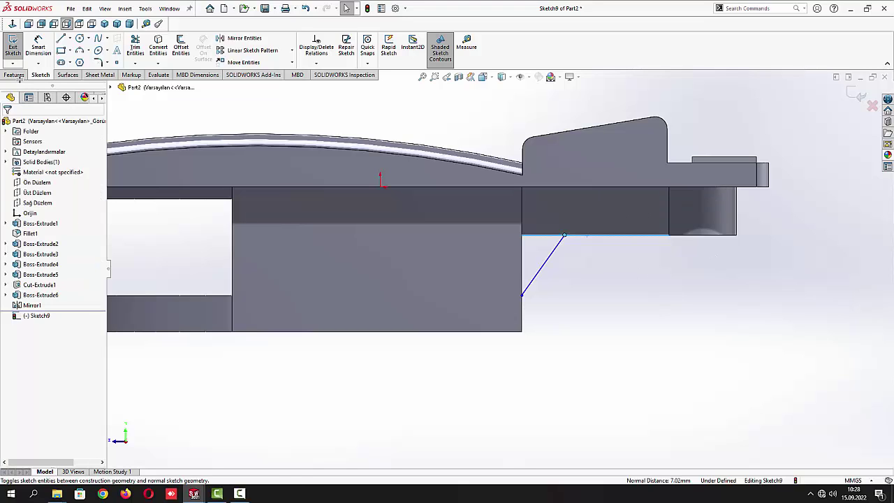
# Dimension the slanted line's lower end 1.5 mm above the block's bottom corner
pyautogui.click(38, 47)
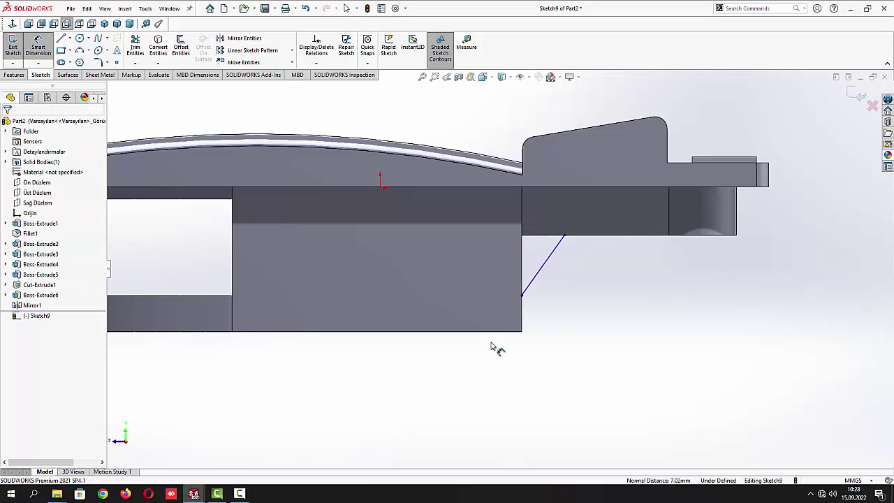
pyautogui.click(522, 297)
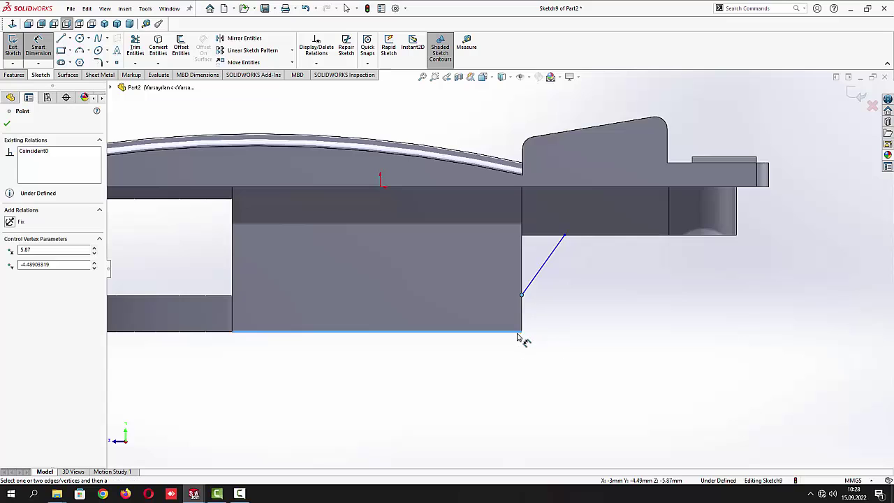
pyautogui.click(521, 333)
pyautogui.click(555, 323)
pyautogui.write('1.5')
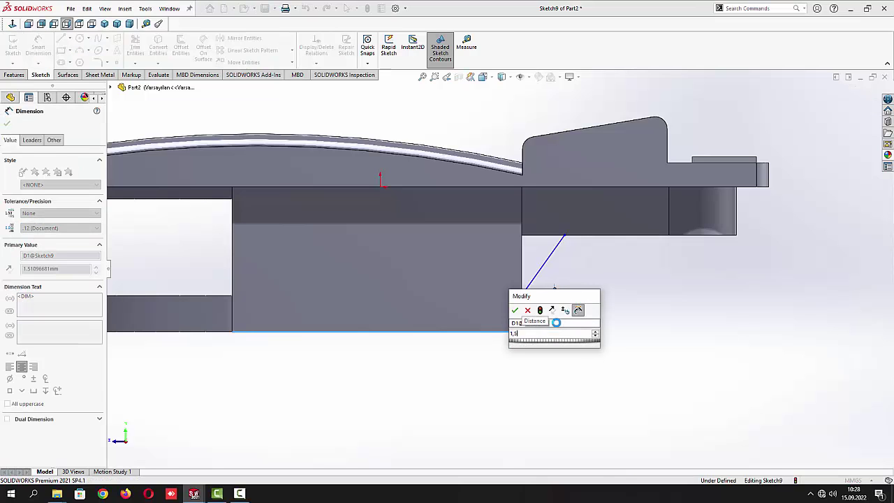
pyautogui.press('Return')
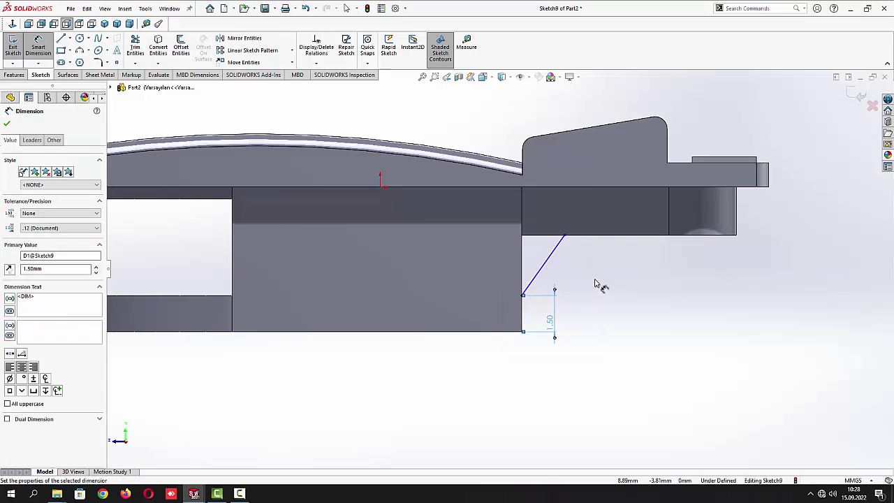
pyautogui.click(600, 285)
# Dimension the angle between the slanted line and the block's vertical end edge at 45 degrees
pyautogui.click(547, 272)
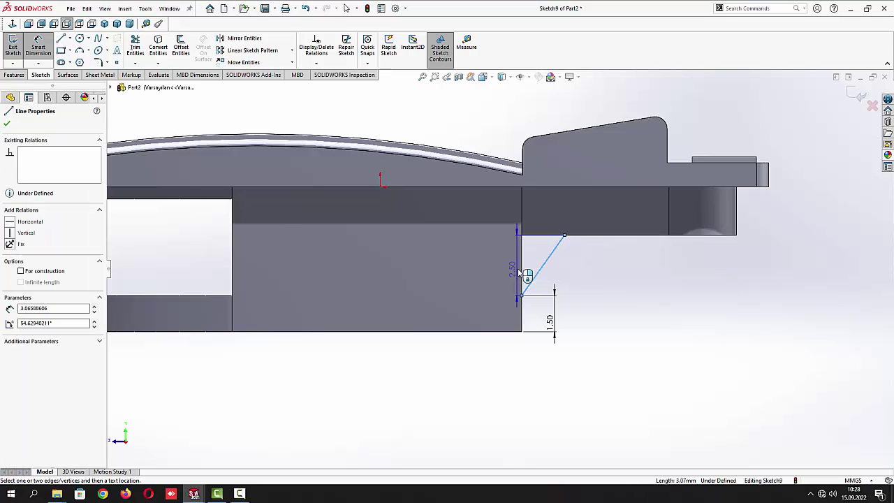
pyautogui.click(523, 271)
pyautogui.click(535, 266)
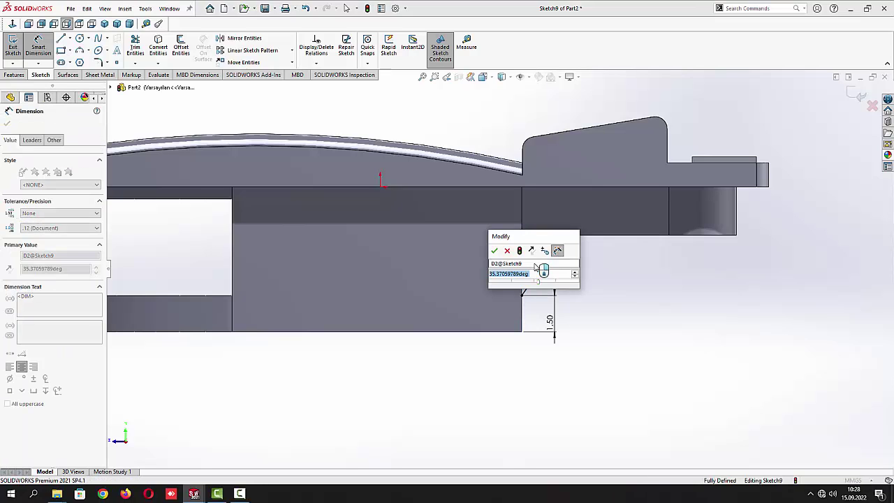
pyautogui.press('Return')
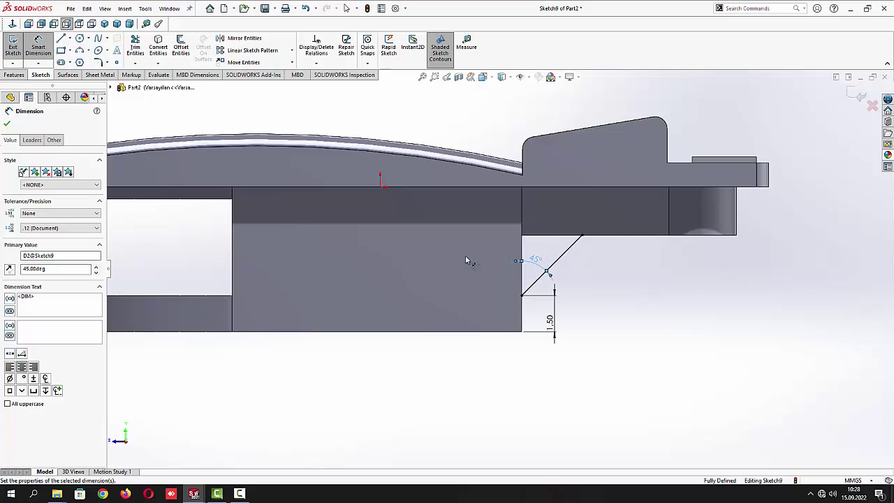
pyautogui.click(364, 418)
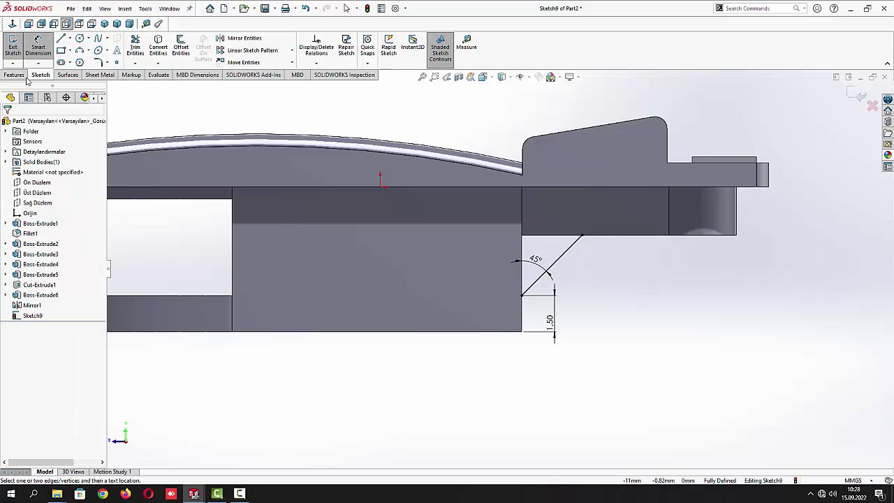
# Create a 1 mm thick rib from the slanted line sketch, with its thickness on the second side and the material side flipped toward the block
pyautogui.click(12, 45)
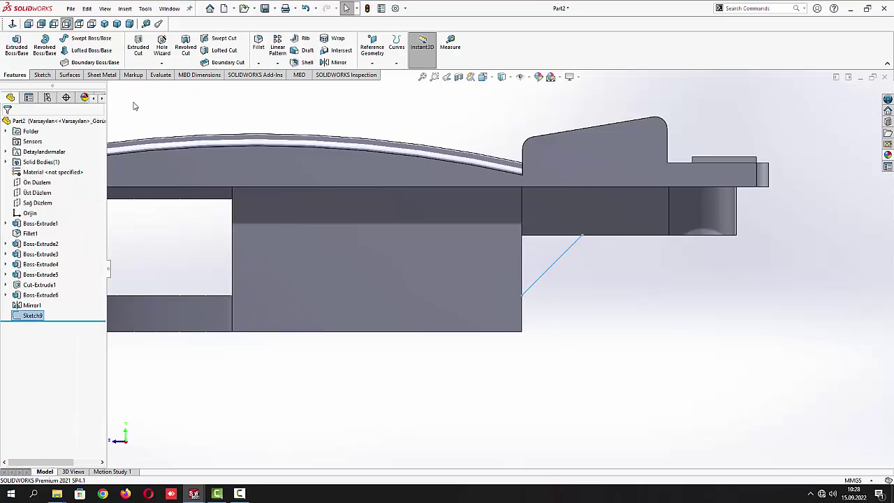
pyautogui.click(306, 41)
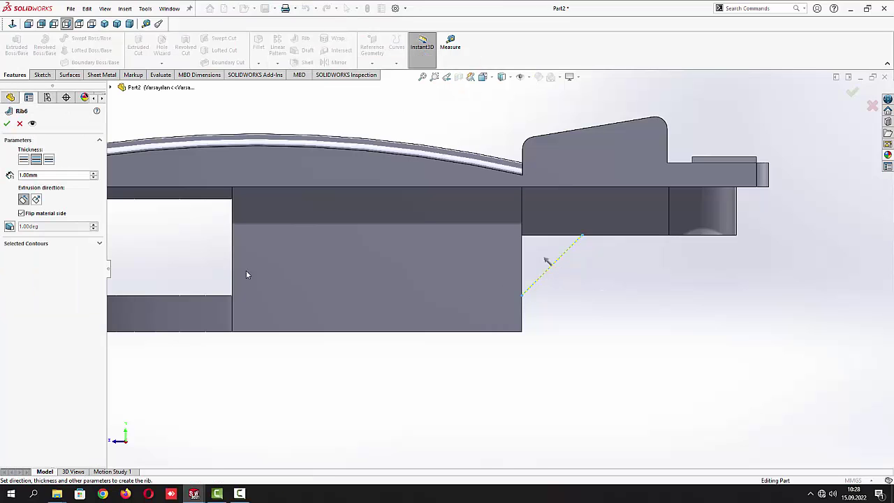
pyautogui.moveTo(49, 178); pyautogui.dragTo(2, 170)
pyautogui.rightClick(21, 175)
pyautogui.click(35, 193)
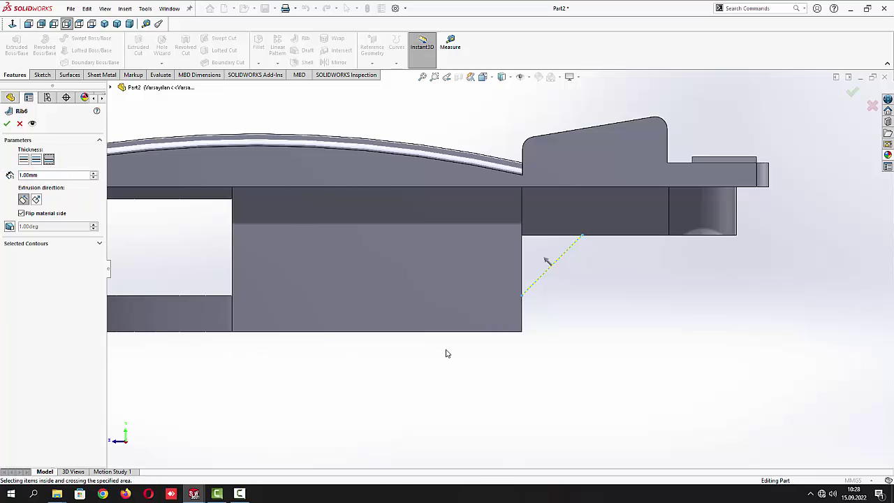
pyautogui.scroll(5, 532, 343)
pyautogui.moveTo(543, 346)
pyautogui.mouseDown(button='middle')
pyautogui.moveTo(479, 338)
pyautogui.moveTo(493, 290)
pyautogui.moveTo(290, 294)
pyautogui.mouseUp(button='middle')
pyautogui.scroll(-3, 505, 267)
pyautogui.scroll(-3, 505, 268)
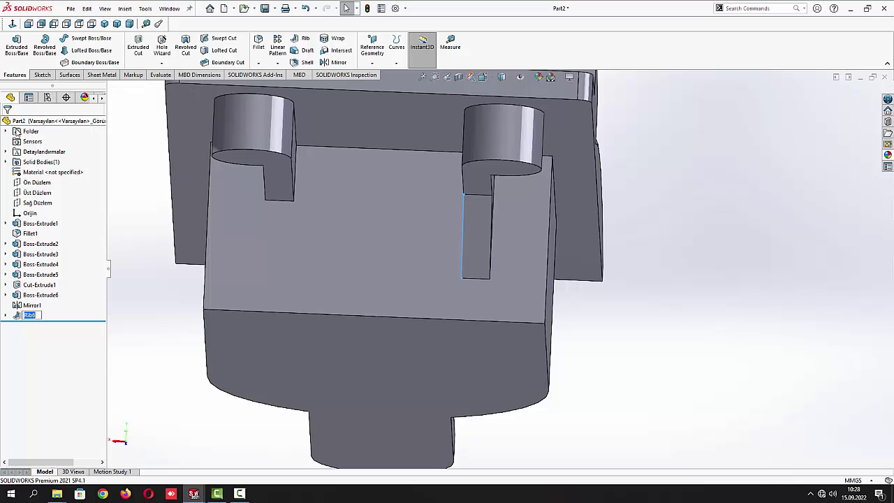
pyautogui.click(682, 342)
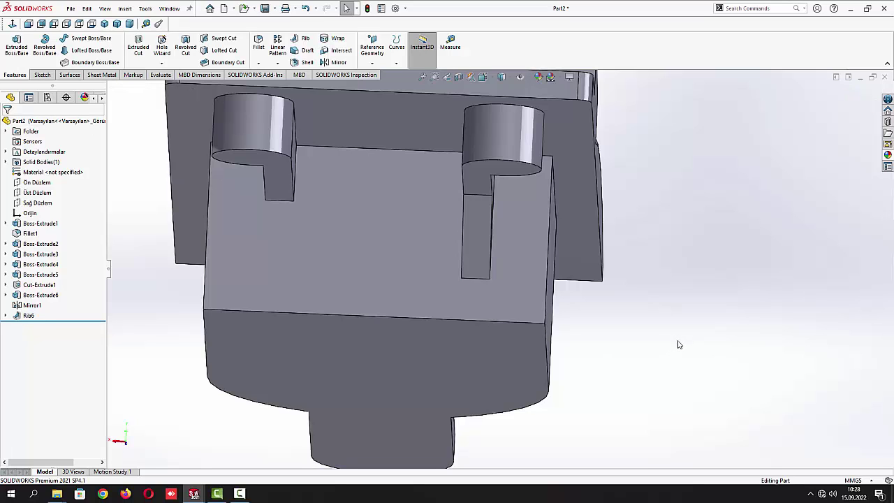
# Select the rib beneath the spring arm as the feature to mirror
pyautogui.scroll(5, 629, 379)
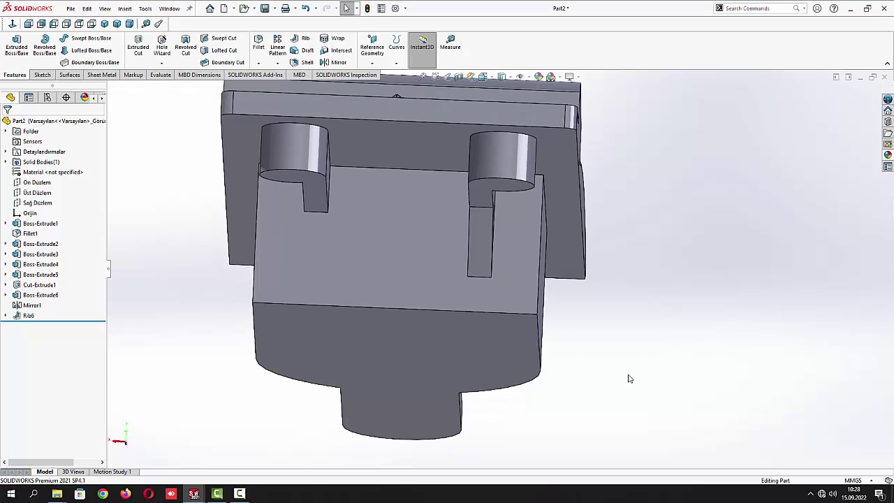
pyautogui.moveTo(627, 378); pyautogui.dragTo(157, 388, button='middle')
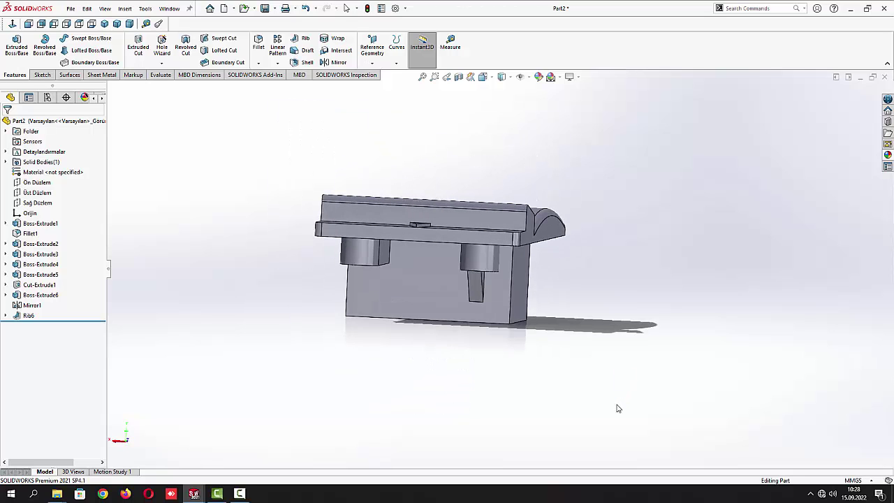
pyautogui.click(29, 317)
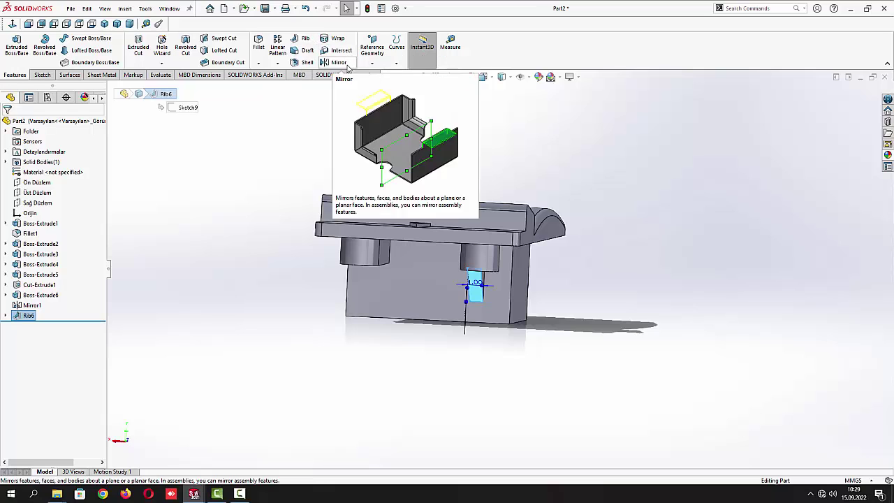
# Mirror the rib under the cylindrical boss about the right plane (Sağ Düzlem)
pyautogui.click(335, 62)
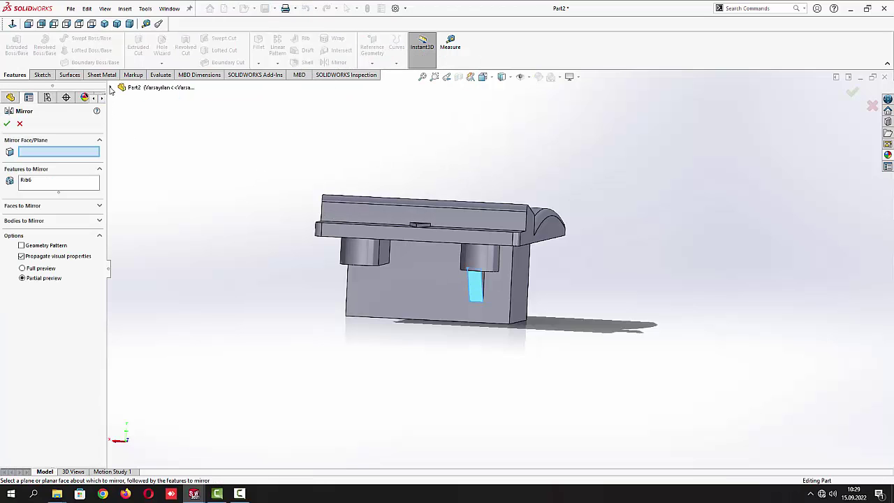
pyautogui.click(110, 87)
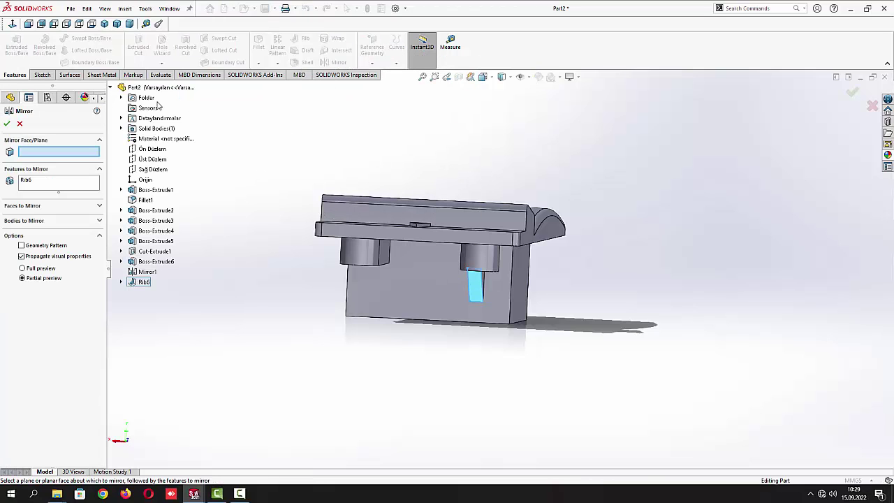
pyautogui.click(150, 170)
pyautogui.click(7, 123)
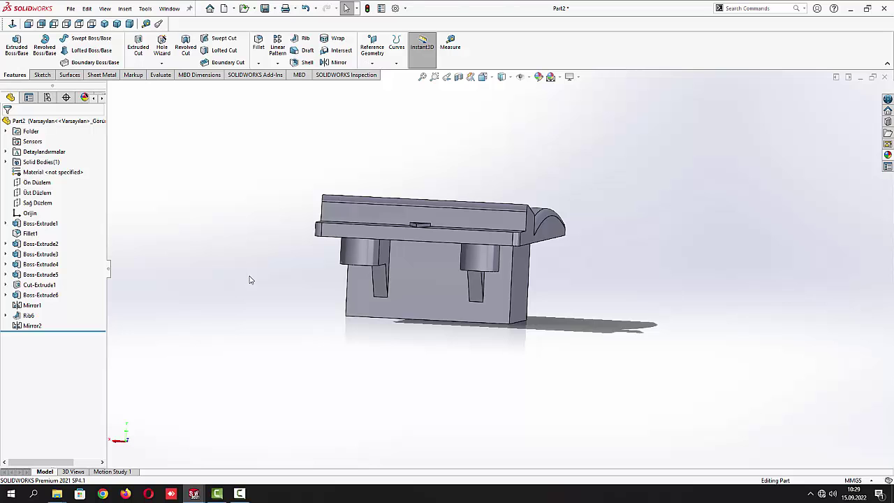
# Start a sketch on the block's end face with the ribs and draw a corner rectangle about 2.45 by 6.62 mm beside the part
pyautogui.moveTo(250, 280); pyautogui.dragTo(334, 312, button='middle')
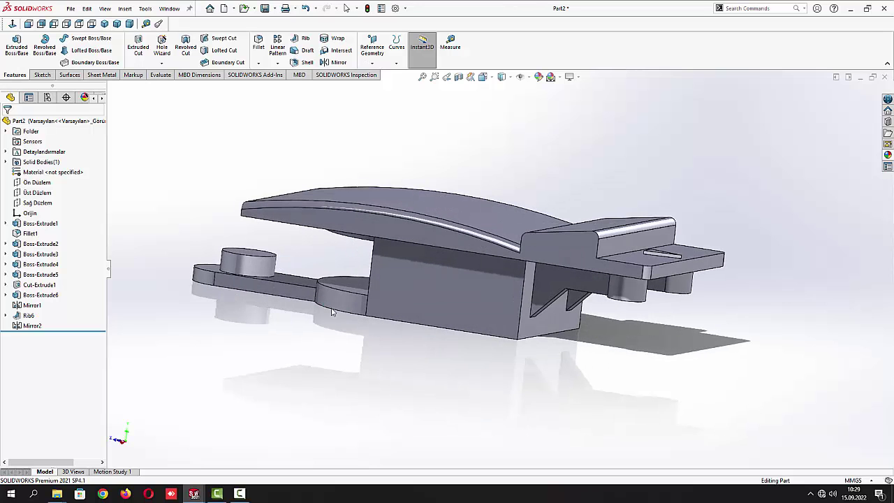
pyautogui.click(546, 328)
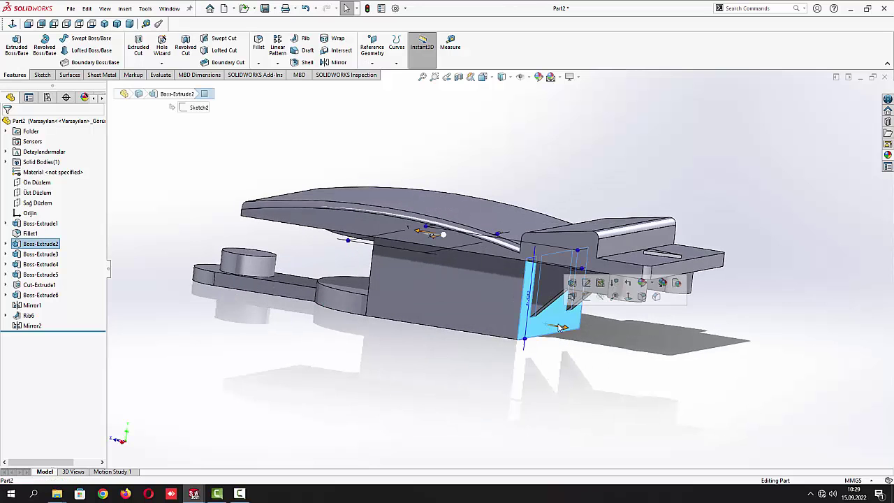
pyautogui.click(588, 297)
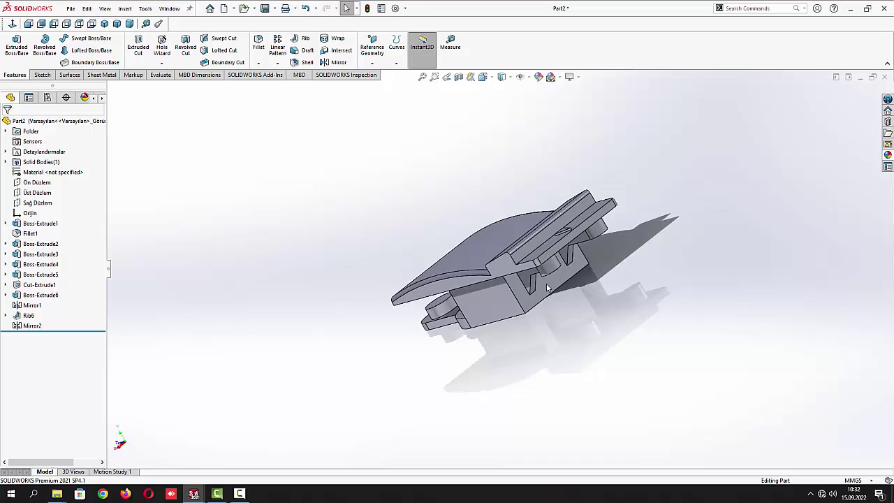
pyautogui.click(547, 287)
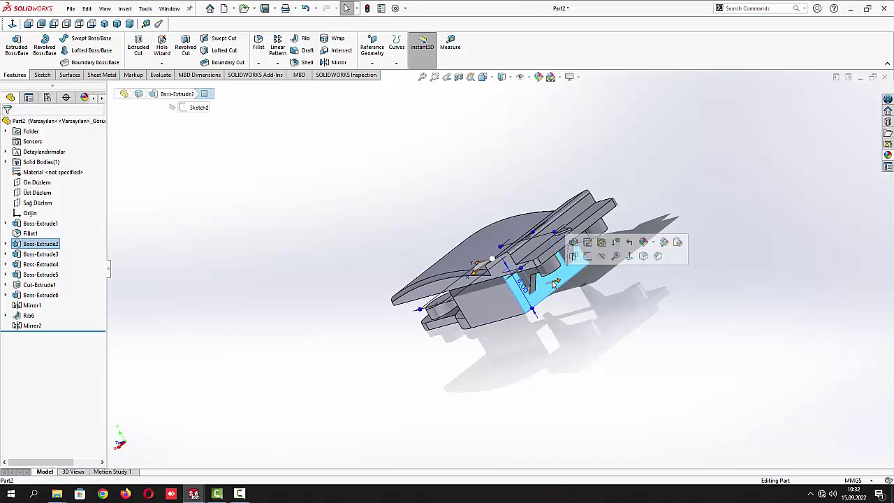
pyautogui.click(590, 260)
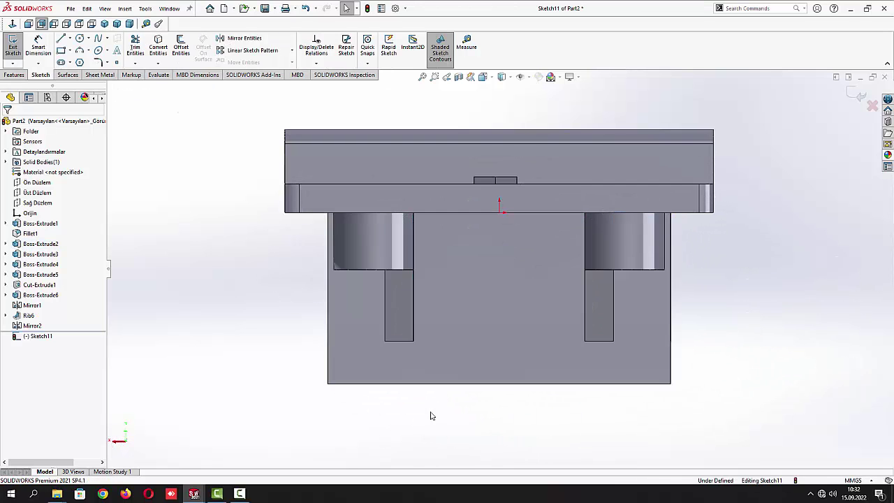
pyautogui.click(60, 50)
pyautogui.moveTo(245, 246); pyautogui.dragTo(285, 355)
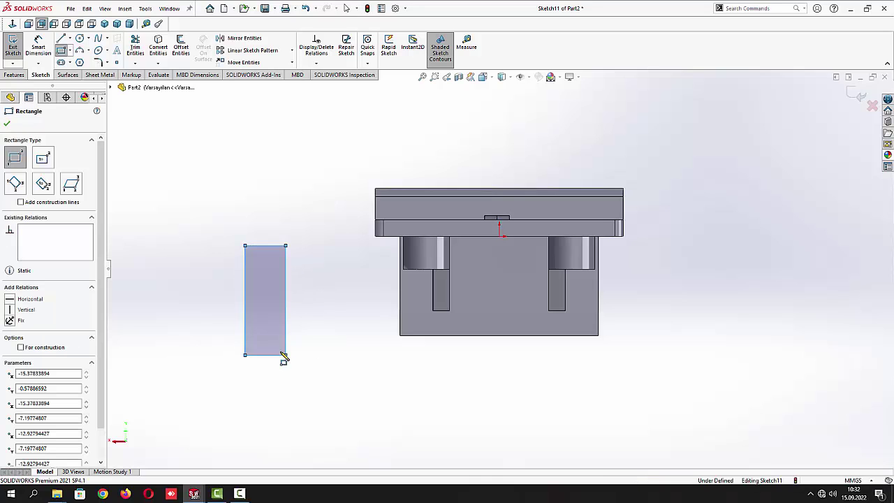
pyautogui.click(7, 123)
# Dimension the rectangle to a width of 2 mm and a height of 4.5 mm
pyautogui.click(38, 45)
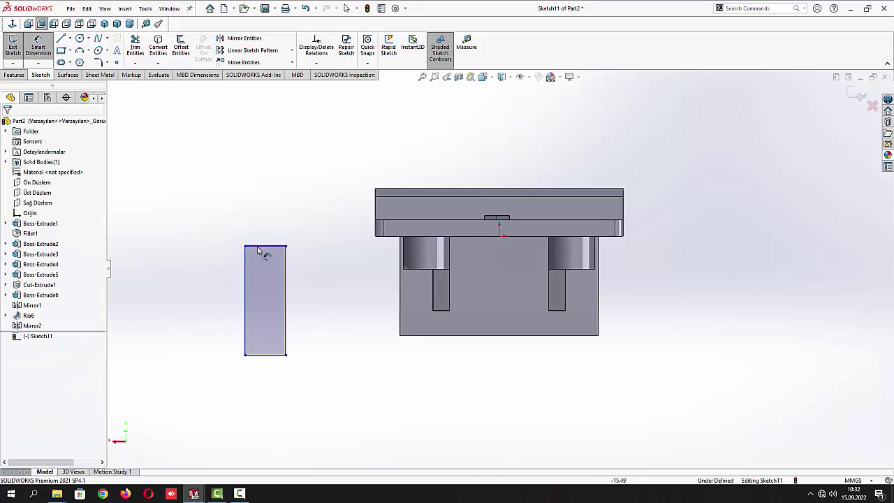
pyautogui.click(271, 355)
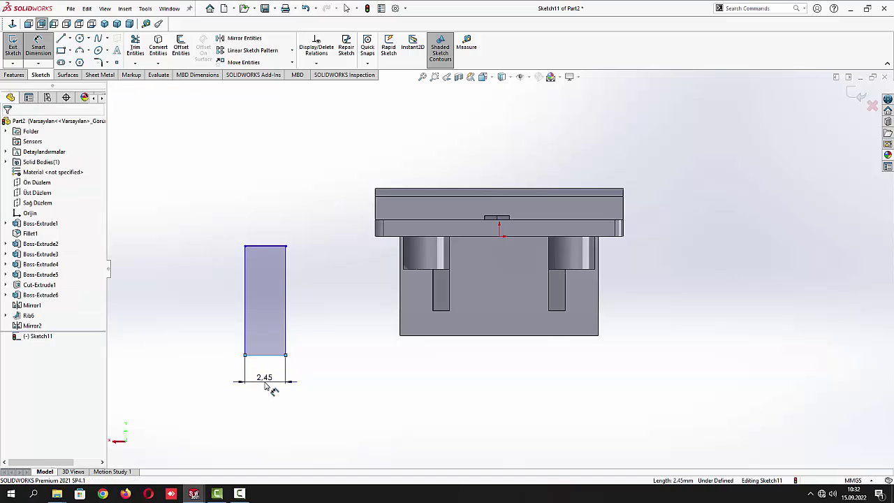
pyautogui.click(271, 385)
pyautogui.write('2')
pyautogui.press('Return')
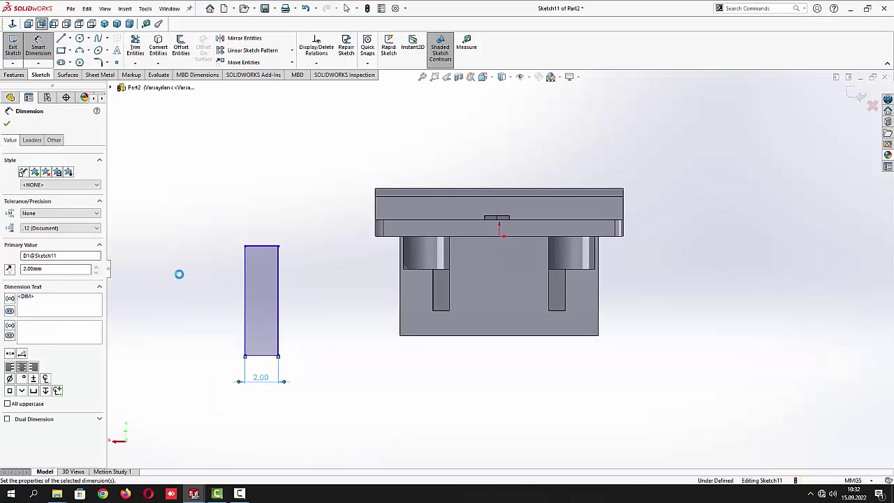
pyautogui.click(247, 306)
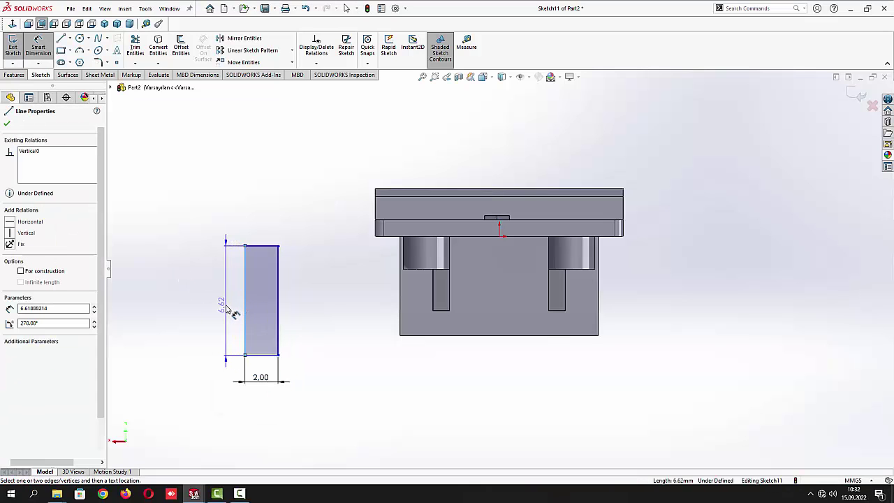
pyautogui.click(225, 308)
pyautogui.write('4,5')
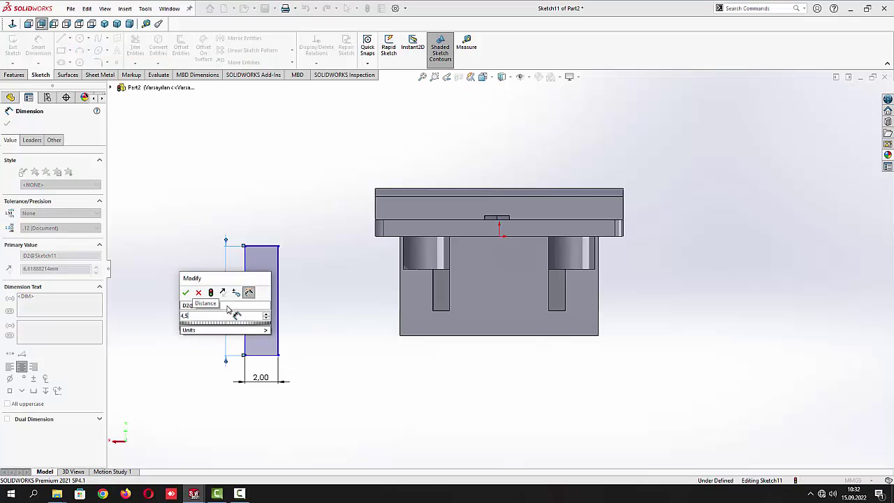
pyautogui.press('Return')
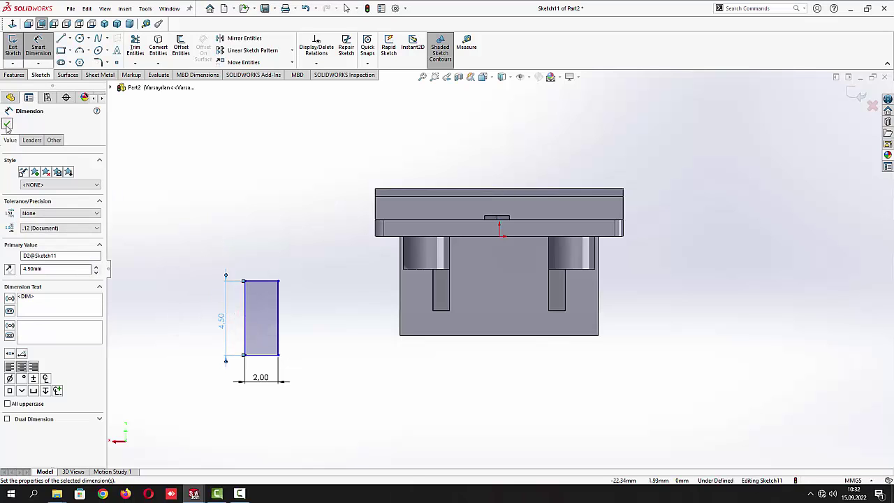
pyautogui.click(6, 124)
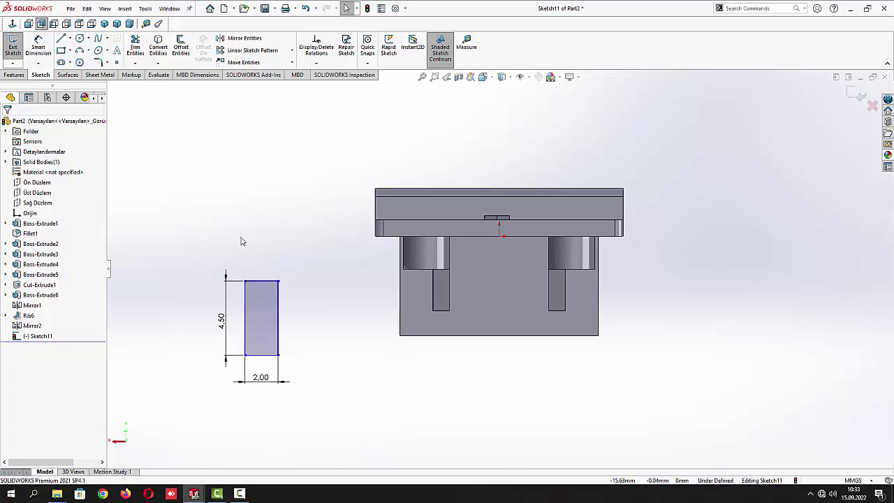
# Make the rectangle's top line collinear with the plate's lower edge and its left line collinear with the block's left edge
pyautogui.click(265, 283)
pyautogui.keyDown('ctrl'); pyautogui.click(477, 239); pyautogui.keyUp('ctrl')
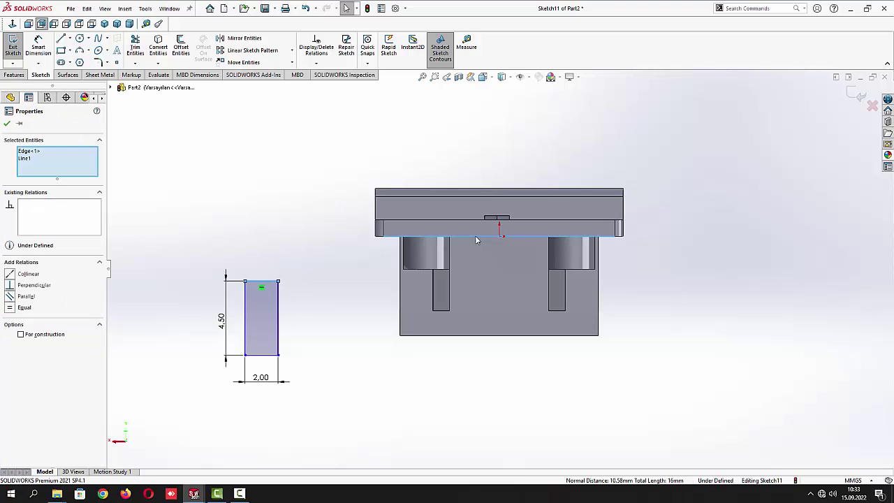
pyautogui.click(503, 195)
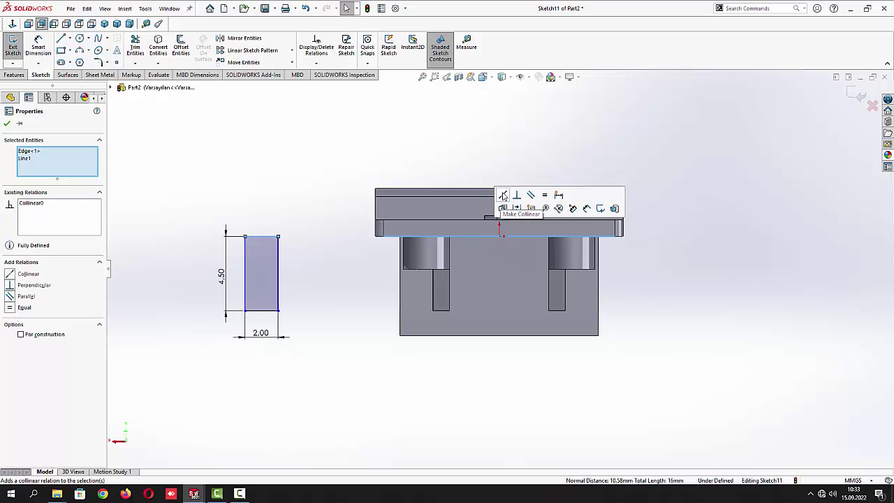
pyautogui.click(7, 124)
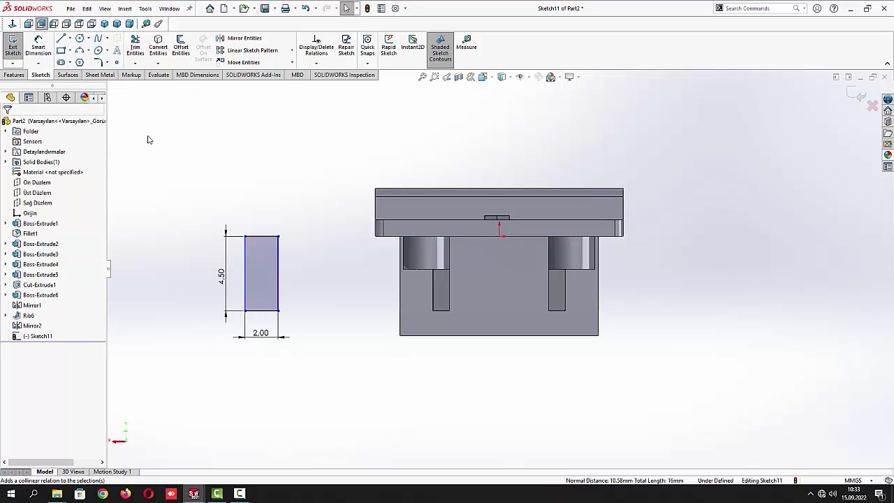
pyautogui.click(246, 284)
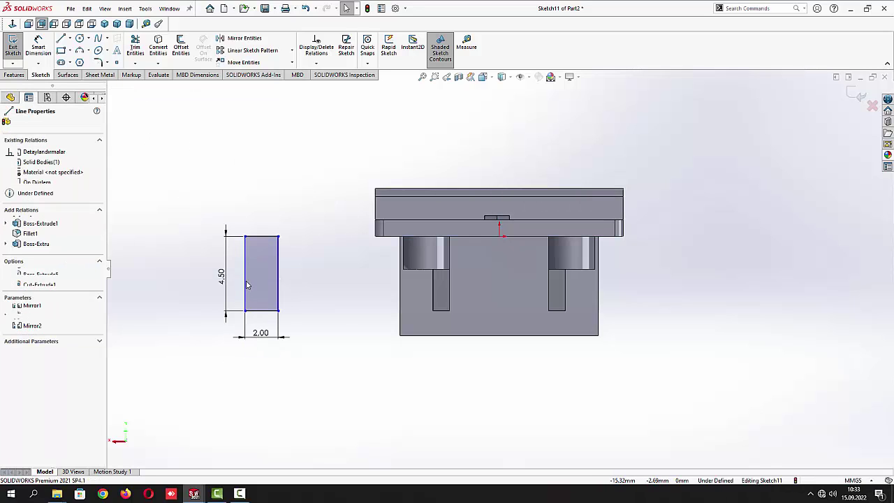
pyautogui.keyDown('ctrl'); pyautogui.click(401, 312); pyautogui.keyUp('ctrl')
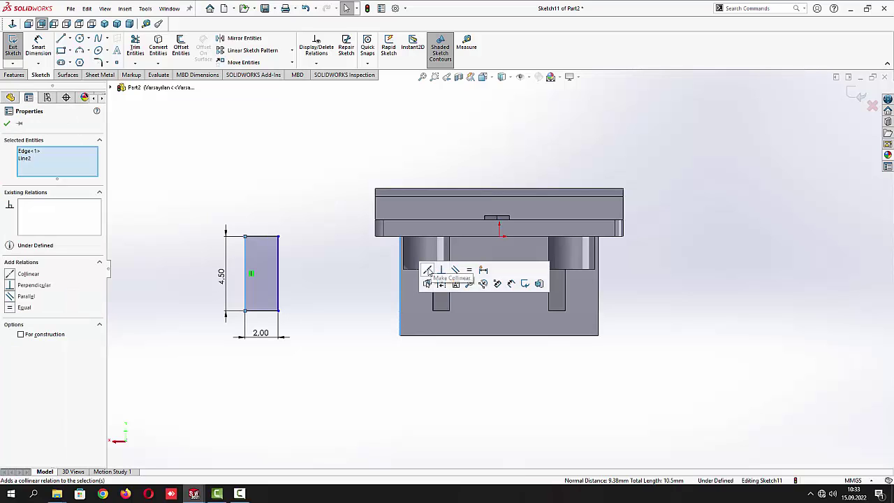
pyautogui.click(428, 271)
pyautogui.click(220, 252)
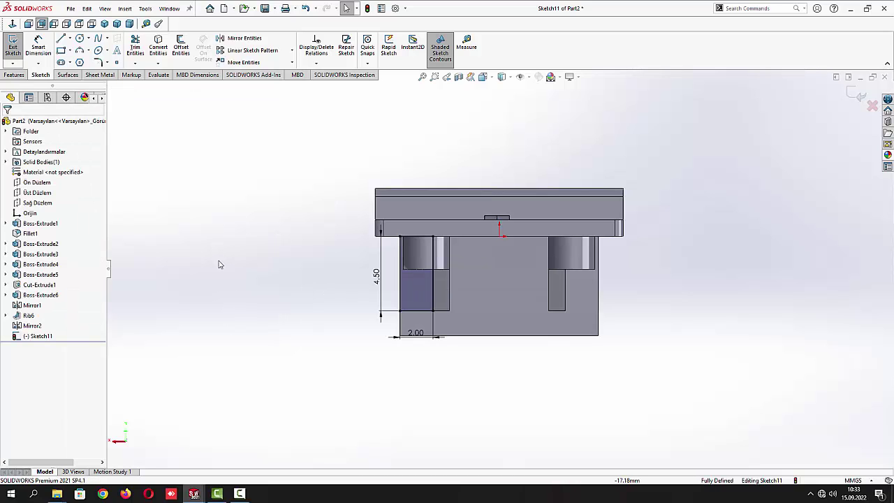
# Draw a vertical centerline about 4 mm long downward from the origin
pyautogui.click(70, 39)
pyautogui.click(81, 59)
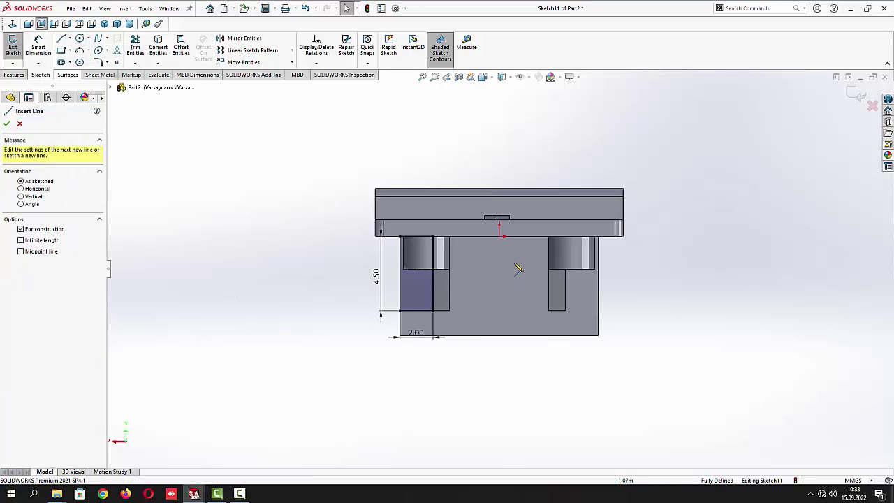
pyautogui.click(499, 237)
pyautogui.click(499, 304)
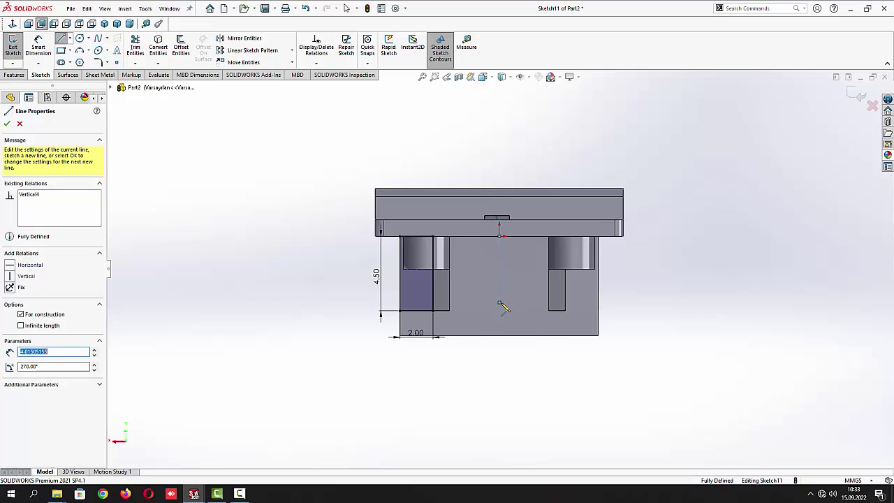
pyautogui.press('Escape')
# Mirror the rectangle's four lines about the vertical centerline, keeping the original
pyautogui.moveTo(485, 352); pyautogui.dragTo(355, 192)
pyautogui.click(244, 39)
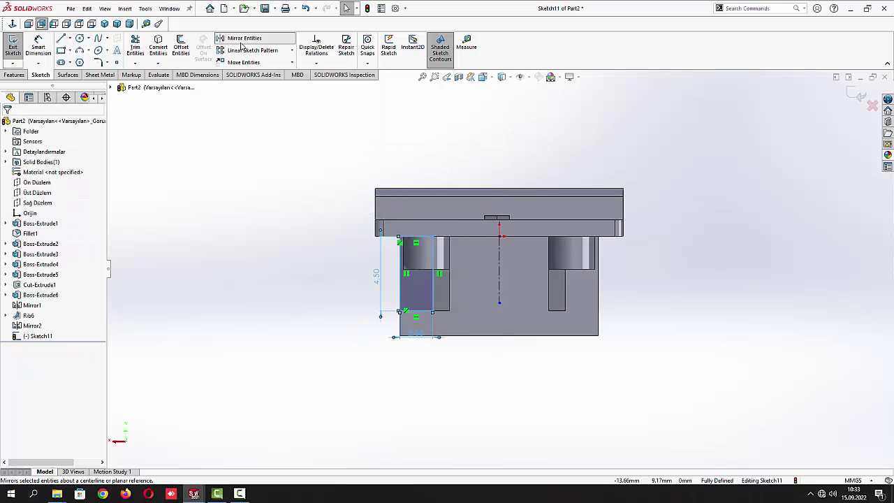
pyautogui.click(54, 257)
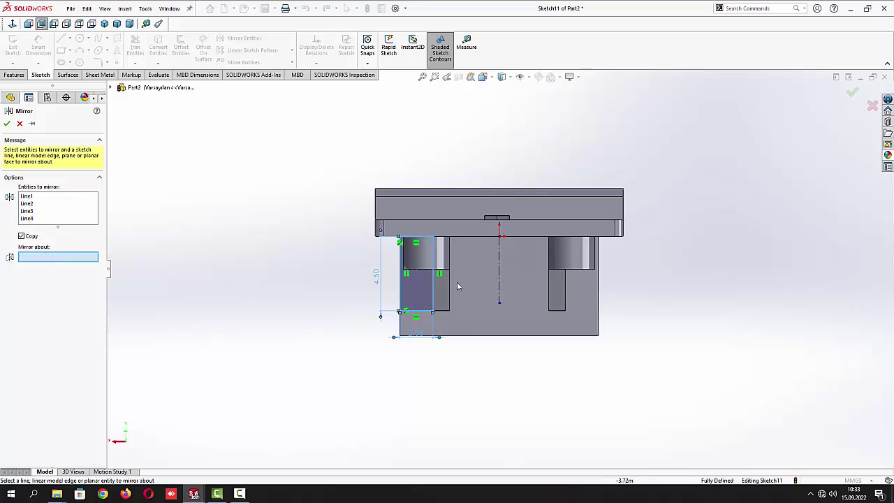
pyautogui.click(500, 262)
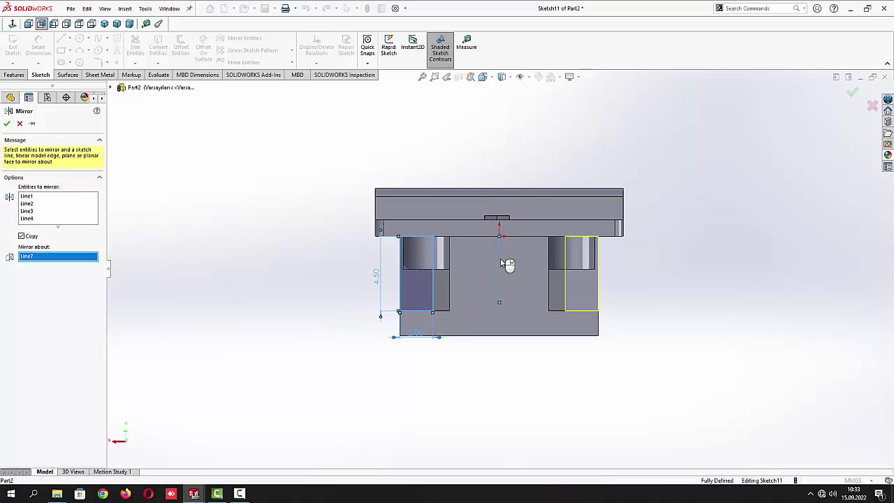
pyautogui.click(7, 123)
# Finish the sketch and cut-extrude both rectangles with the Through All end condition
pyautogui.click(13, 46)
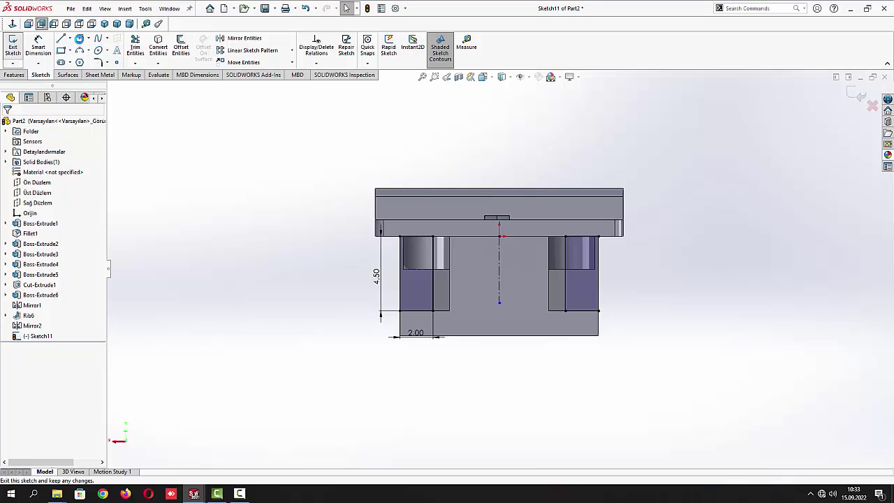
pyautogui.click(103, 23)
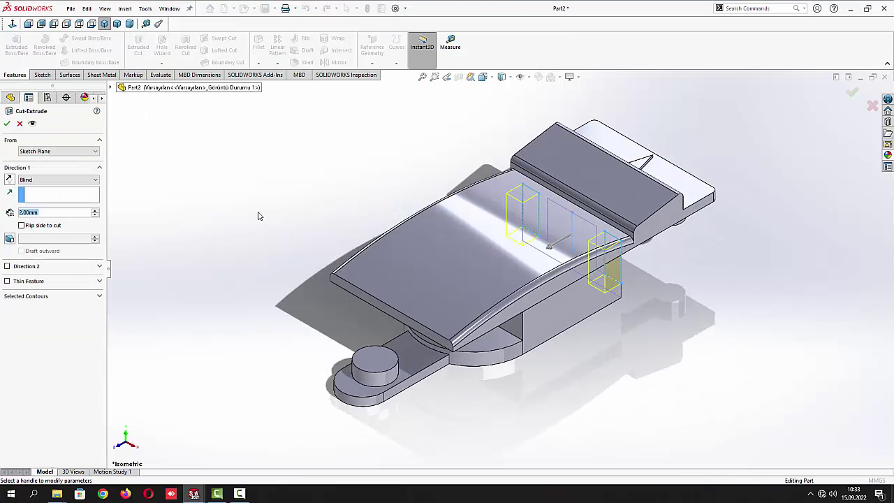
pyautogui.moveTo(258, 216); pyautogui.dragTo(116, 214, button='middle')
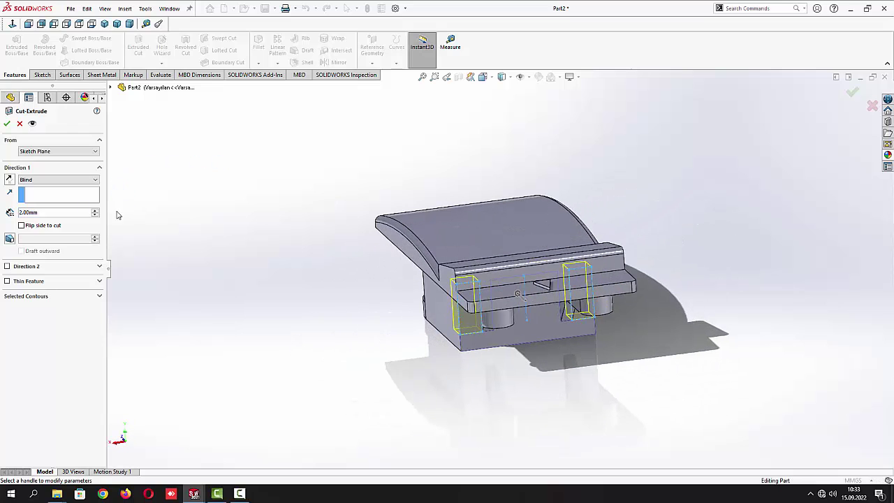
pyautogui.click(27, 181)
pyautogui.click(42, 197)
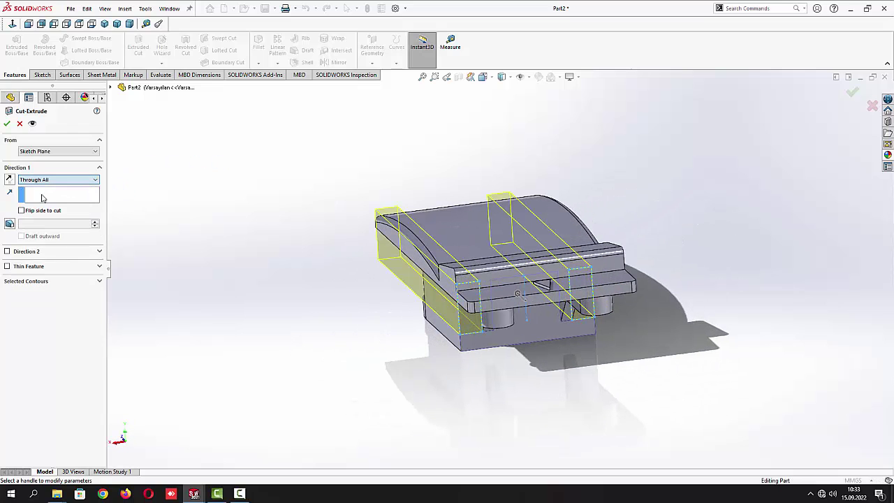
pyautogui.click(7, 124)
# Create a reference plane offset 10 mm above the top plane (Üst Düzlem)
pyautogui.moveTo(235, 273); pyautogui.dragTo(312, 248, button='middle')
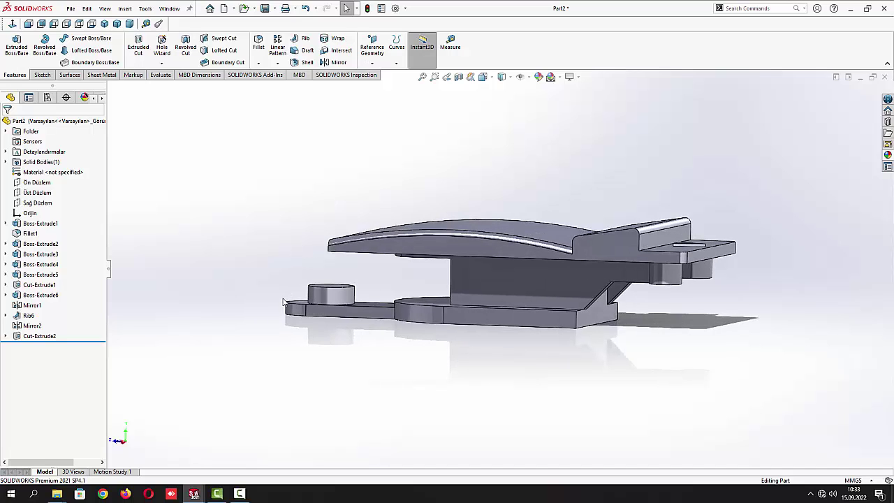
pyautogui.click(372, 63)
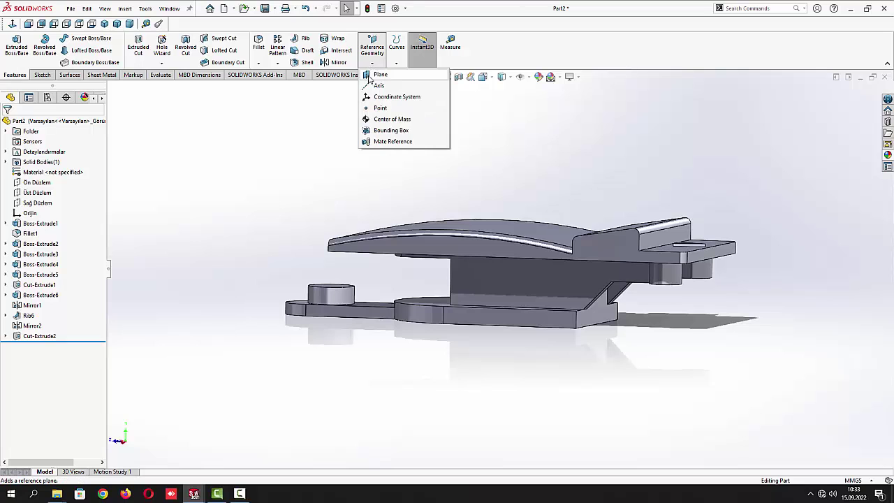
pyautogui.click(378, 75)
pyautogui.click(104, 24)
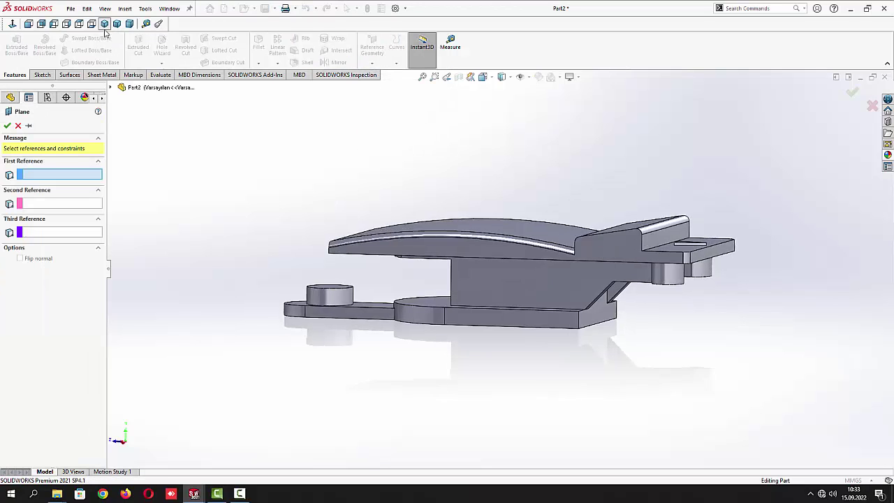
pyautogui.click(111, 88)
pyautogui.click(162, 160)
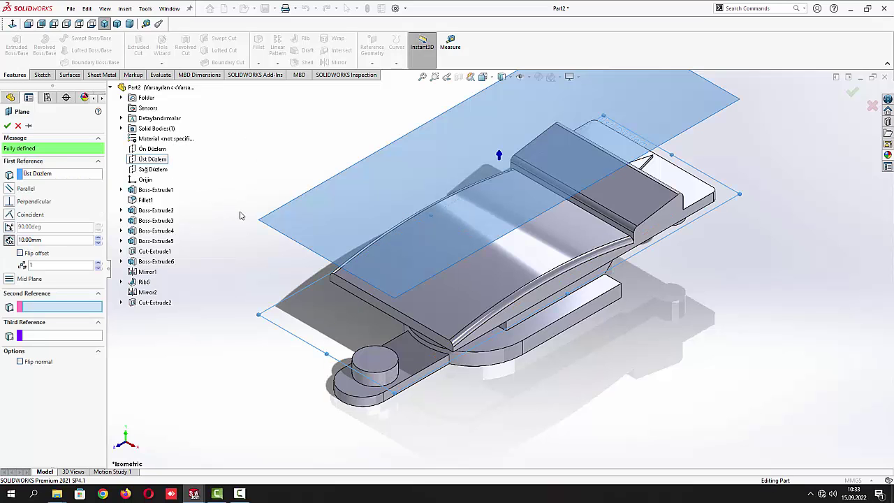
pyautogui.click(47, 239)
pyautogui.click(6, 126)
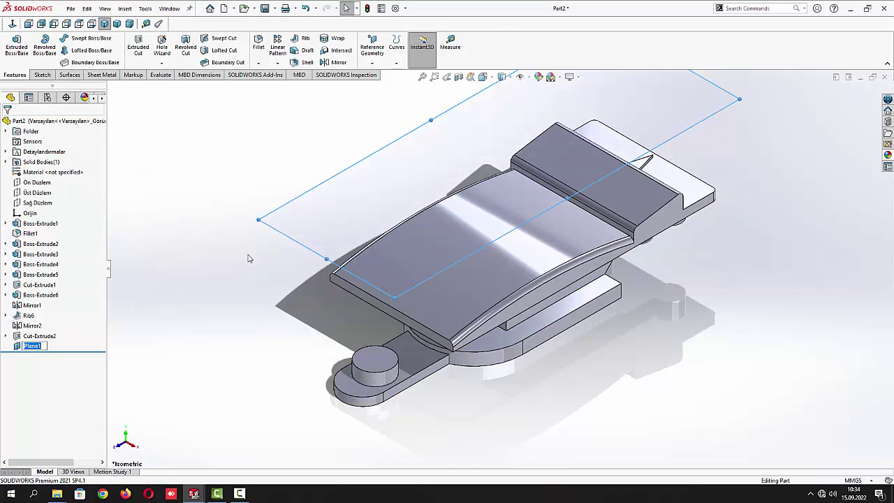
# Open a sketch on the new offset plane above the part
pyautogui.moveTo(250, 253); pyautogui.dragTo(253, 213, button='middle')
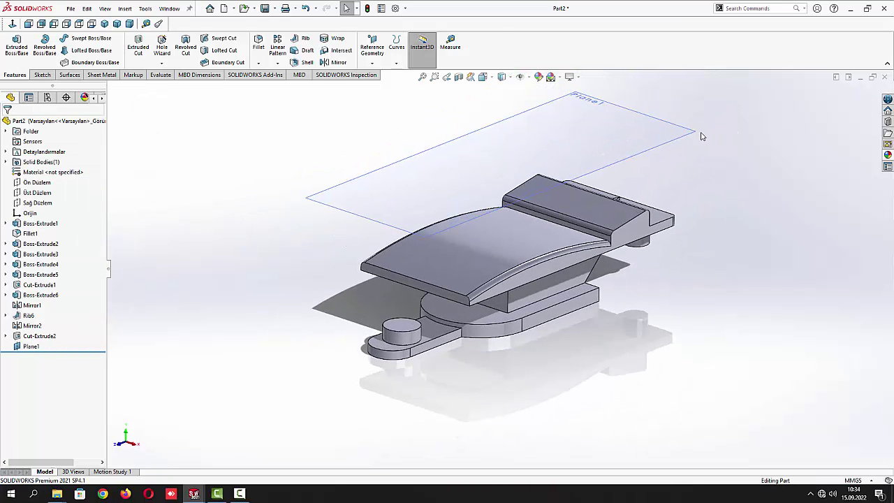
pyautogui.click(691, 137)
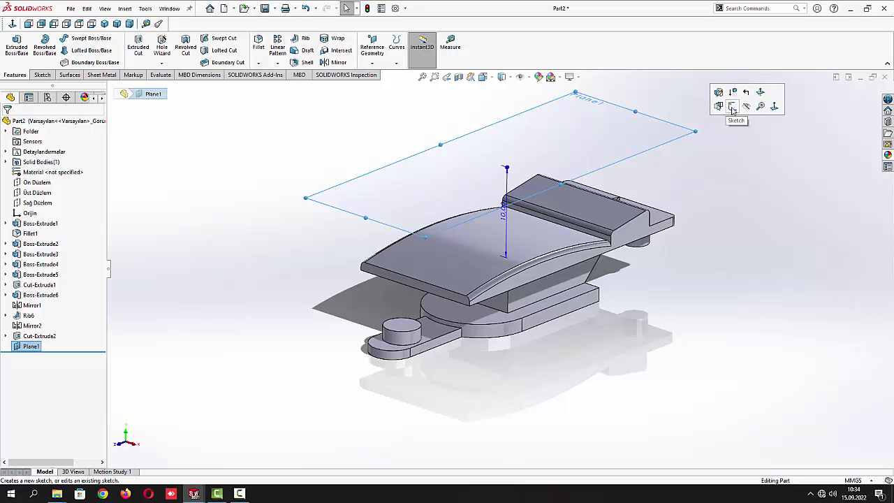
pyautogui.click(713, 114)
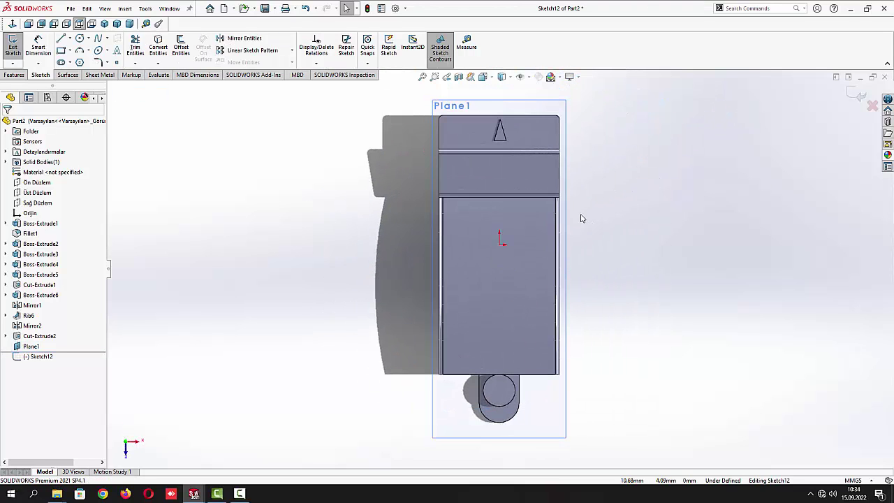
pyautogui.scroll(-5, 529, 205)
pyautogui.scroll(-2, 530, 206)
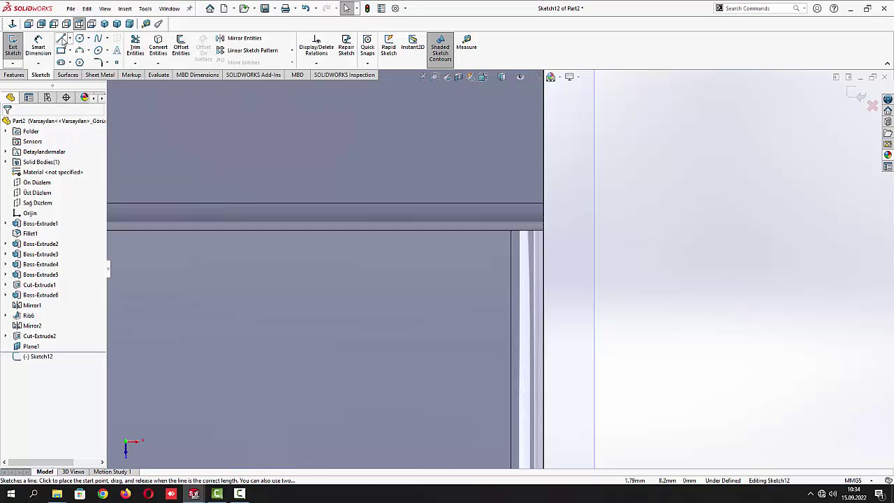
pyautogui.click(63, 40)
pyautogui.click(455, 250)
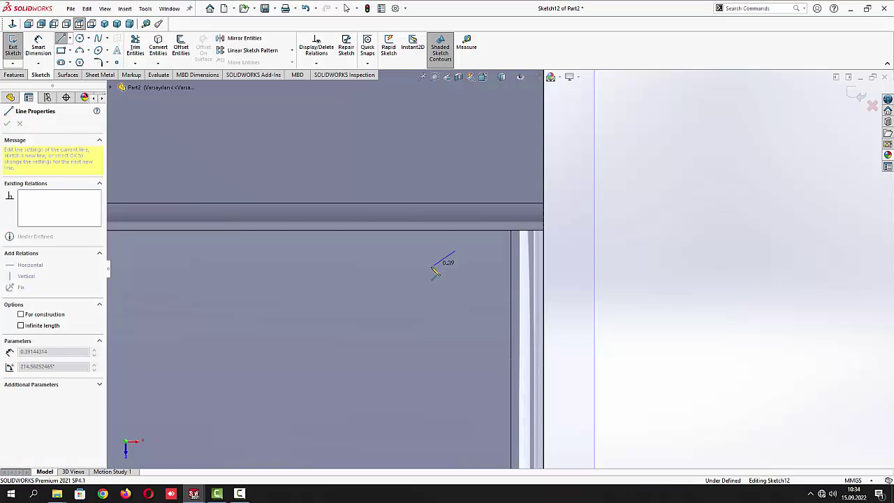
pyautogui.click(429, 267)
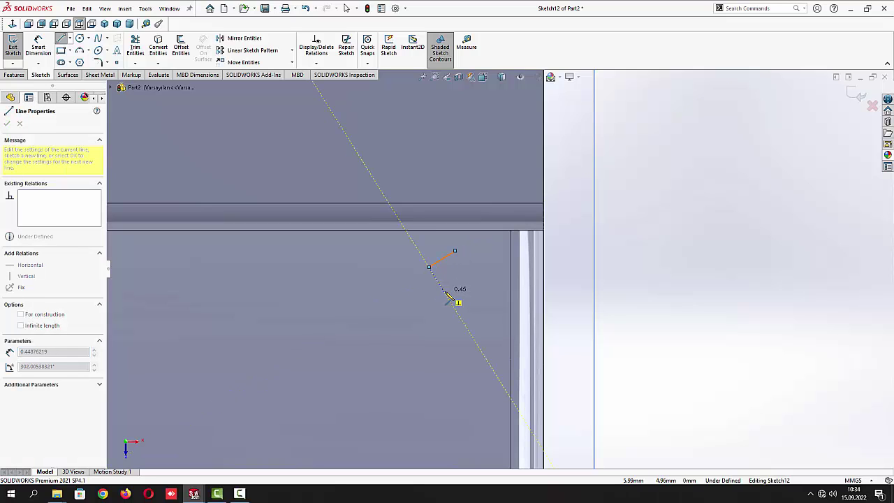
pyautogui.press('Escape')
pyautogui.click(442, 259)
pyautogui.press('Delete')
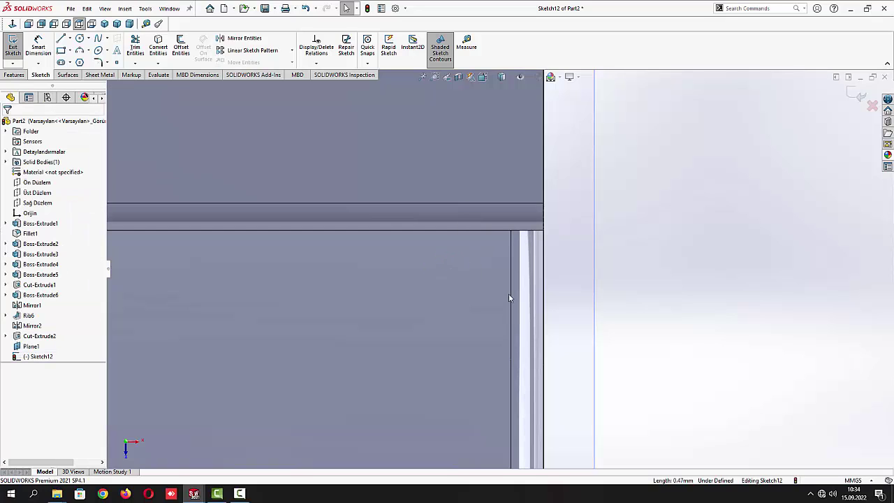
# Draw a tilted 3-point corner rectangle with a first side of about 0.39 mm near the curved plate's upper-right corner
pyautogui.click(71, 51)
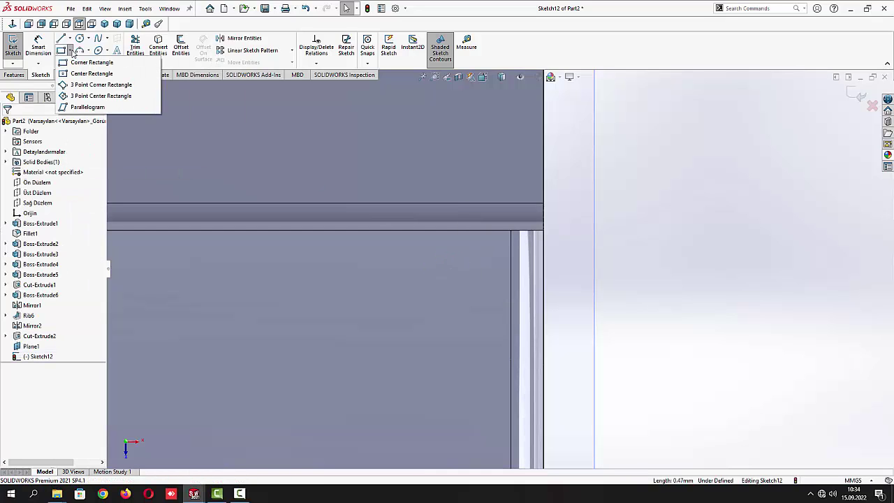
pyautogui.click(77, 86)
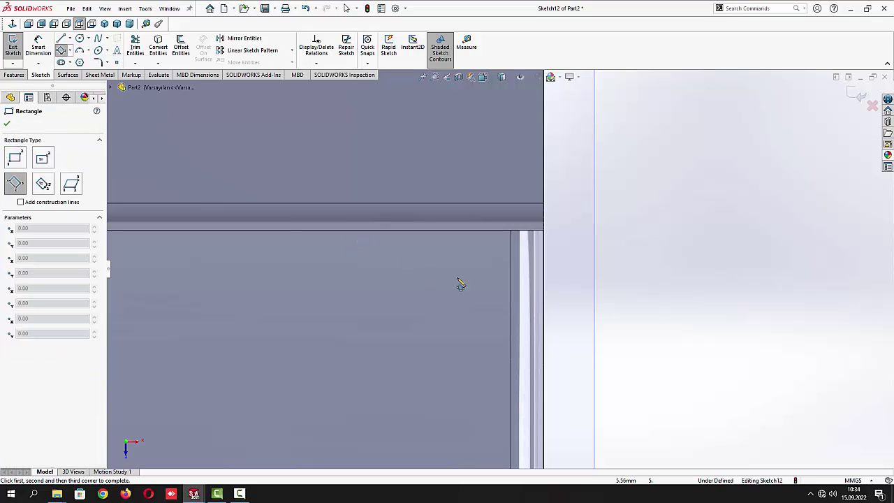
pyautogui.click(421, 276)
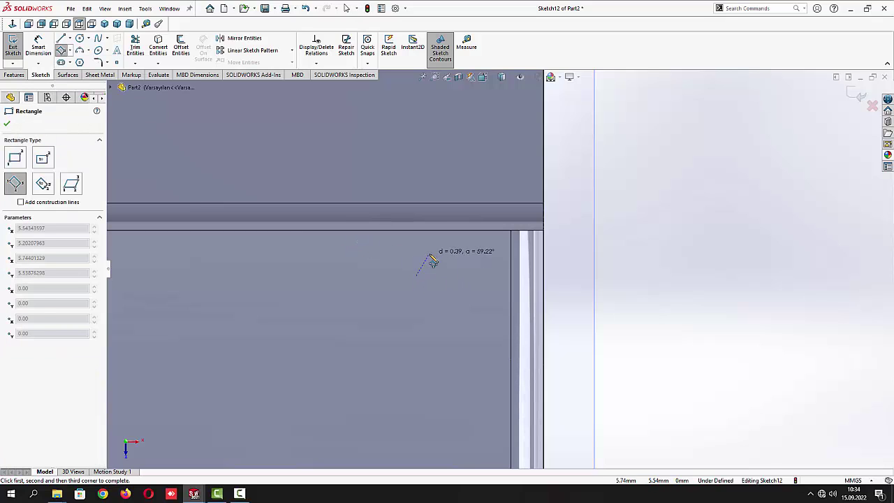
pyautogui.click(432, 255)
pyautogui.click(454, 271)
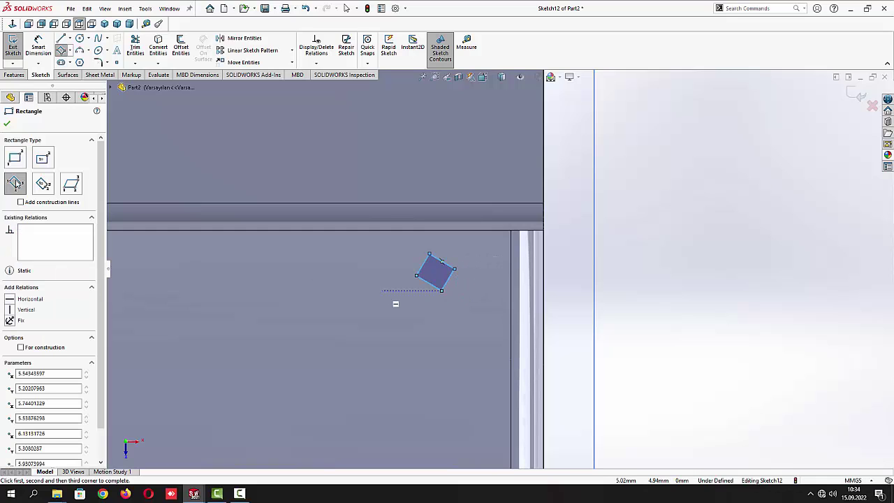
pyautogui.press('Escape')
pyautogui.click(644, 266)
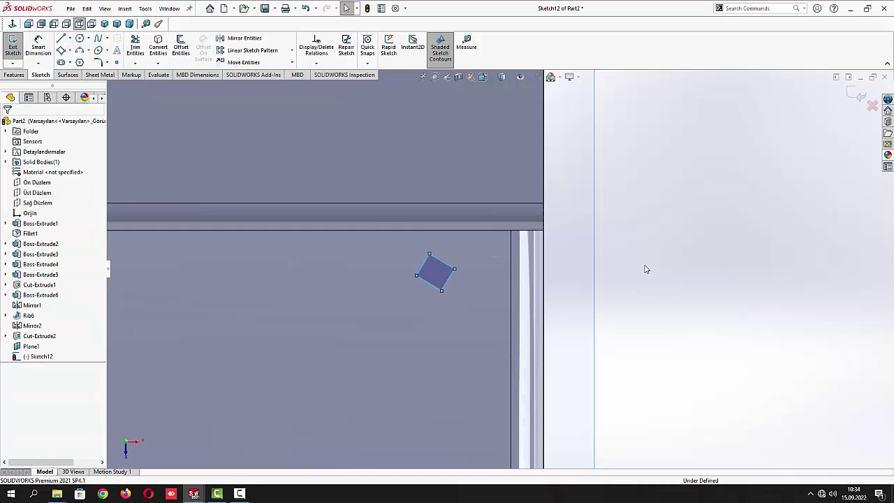
# Align the rectangle's upper and lower corners vertically and its left and right corners horizontally
pyautogui.click(441, 293)
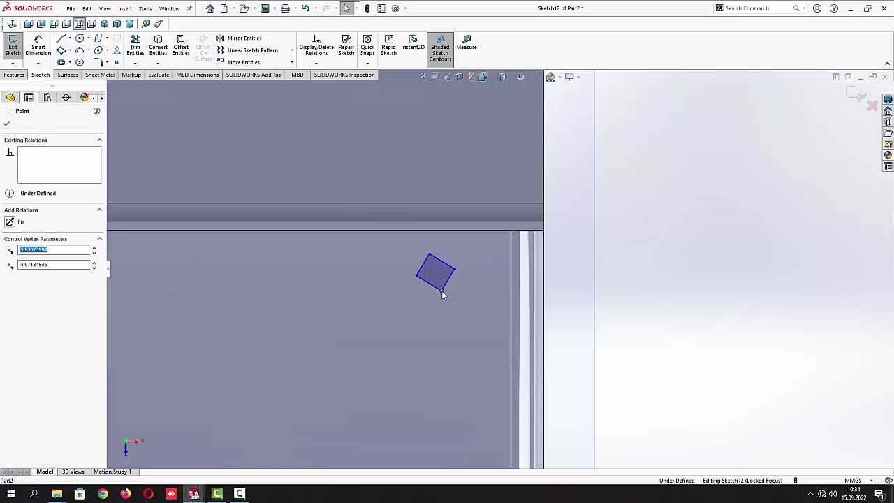
pyautogui.keyDown('ctrl'); pyautogui.click(430, 254); pyautogui.keyUp('ctrl')
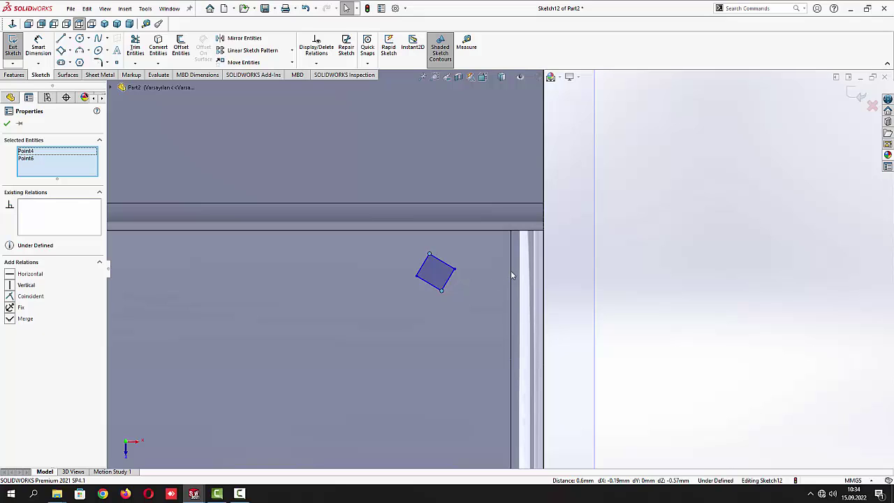
pyautogui.click(11, 287)
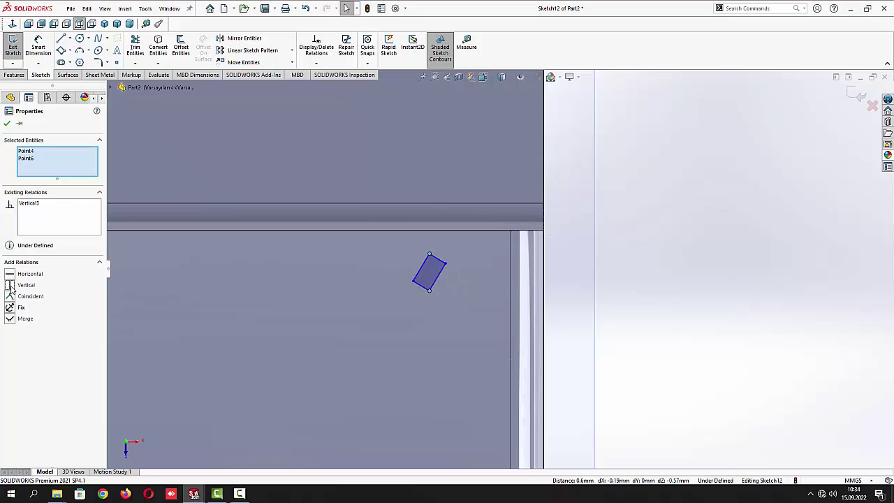
pyautogui.click(7, 124)
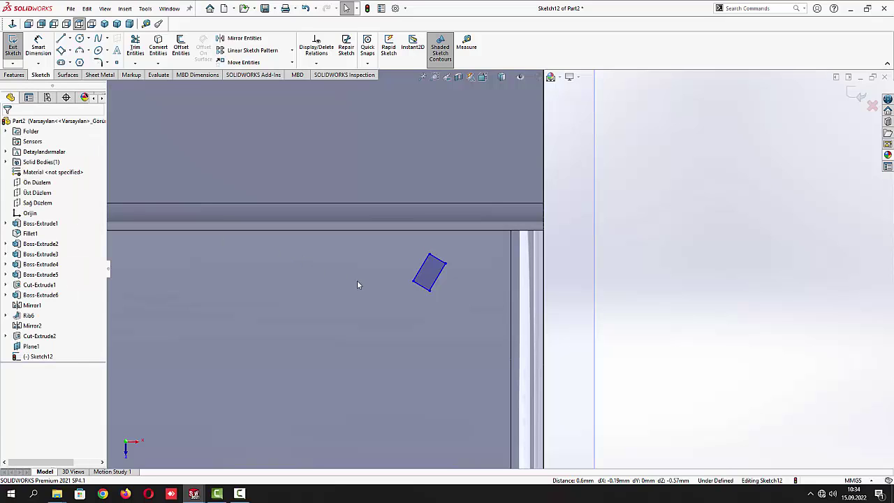
pyautogui.click(414, 283)
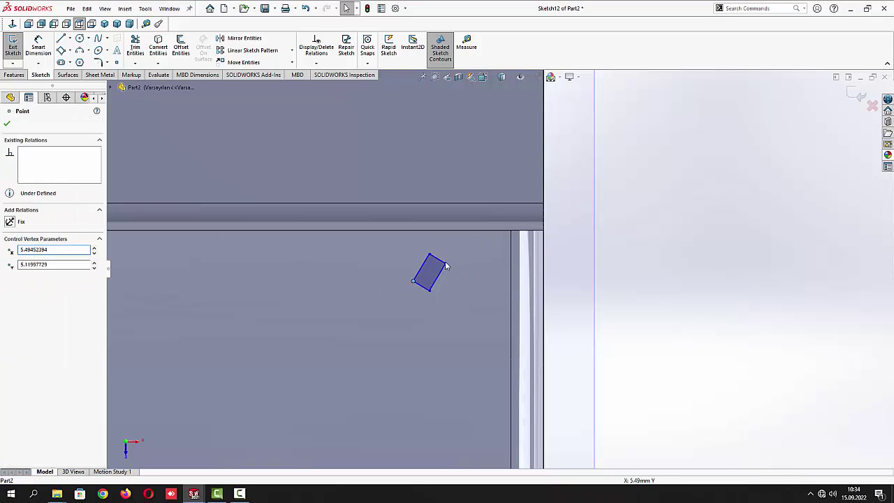
pyautogui.keyDown('ctrl'); pyautogui.click(446, 264); pyautogui.keyUp('ctrl')
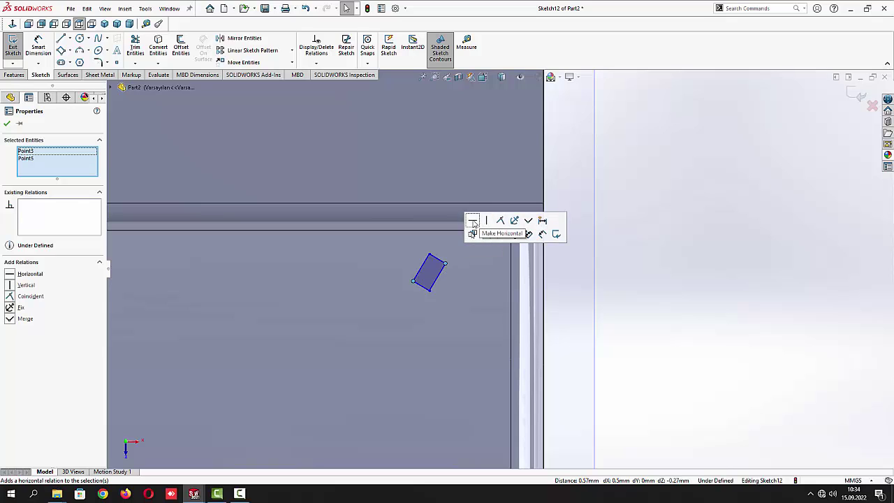
pyautogui.click(473, 222)
pyautogui.click(7, 124)
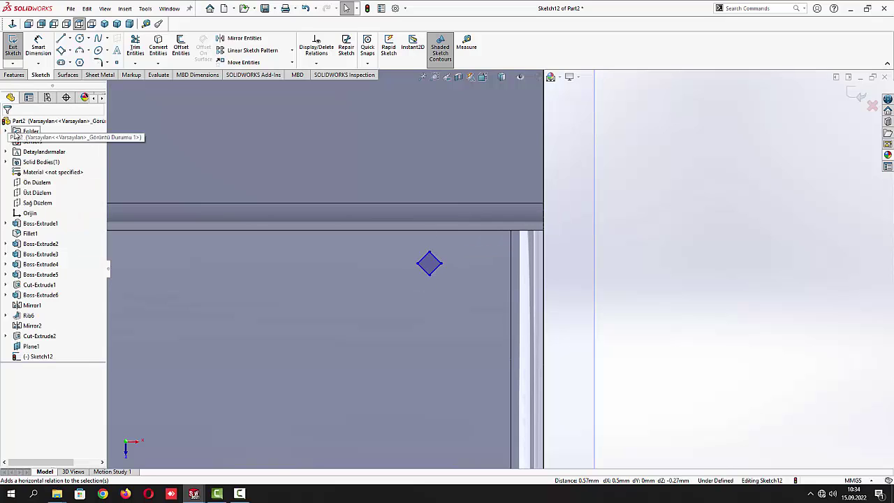
# Dimension the diamond's lower-left side to 0.4 mm
pyautogui.click(39, 48)
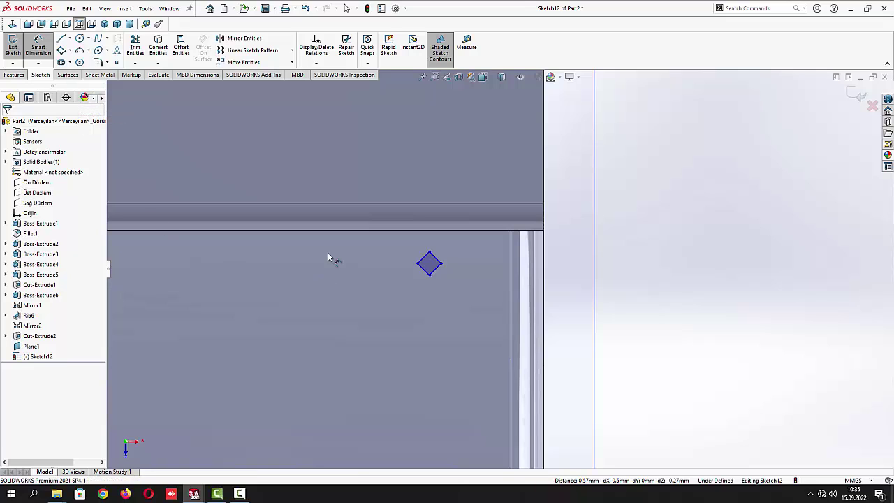
pyautogui.click(424, 259)
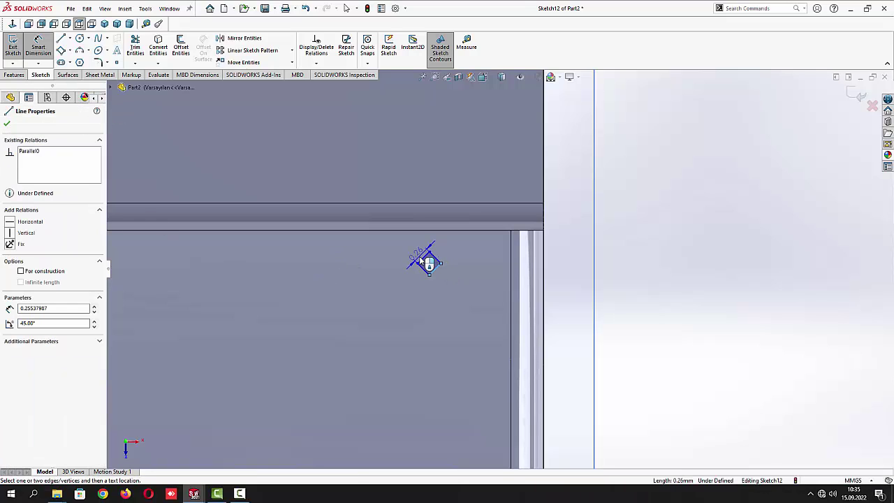
pyautogui.click(393, 295)
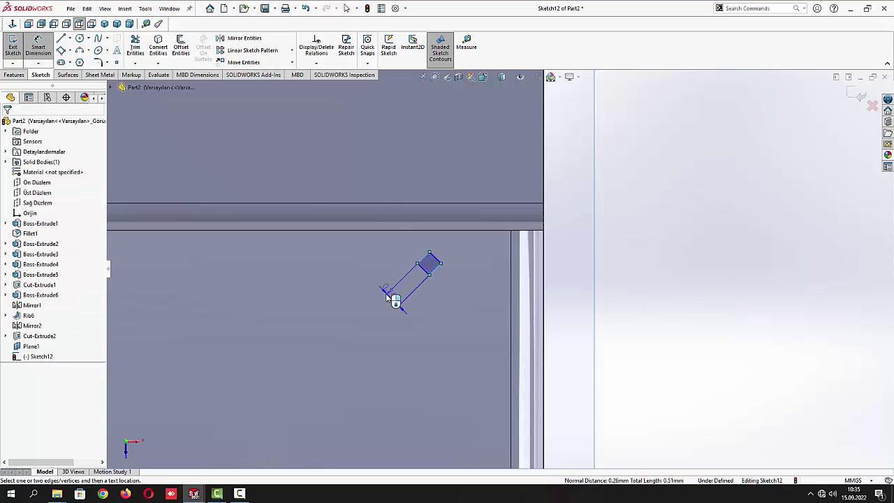
pyautogui.write('0.4')
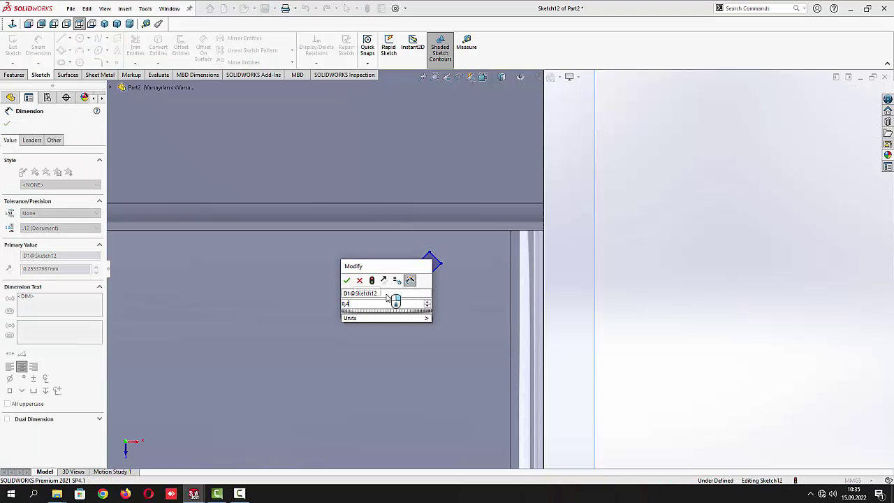
pyautogui.press('Return')
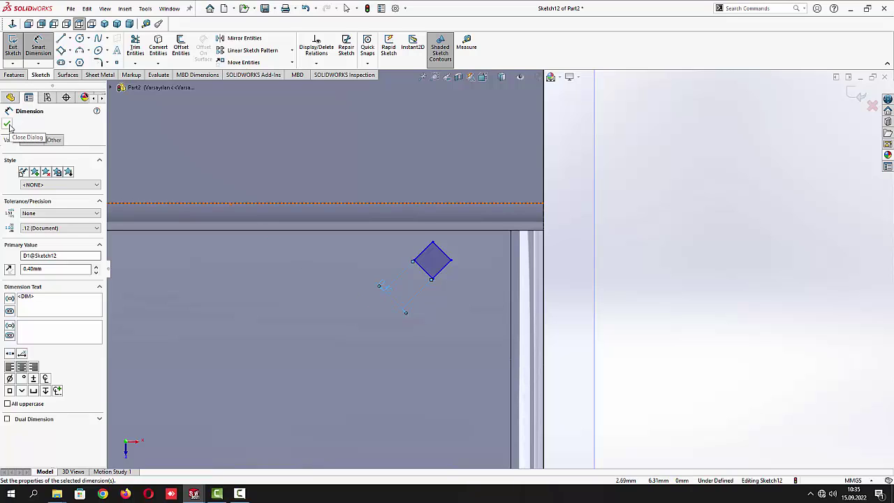
pyautogui.click(728, 249)
# Dimension the diamond's top corner 0.25 mm below the curved plate's upper edge
pyautogui.click(433, 242)
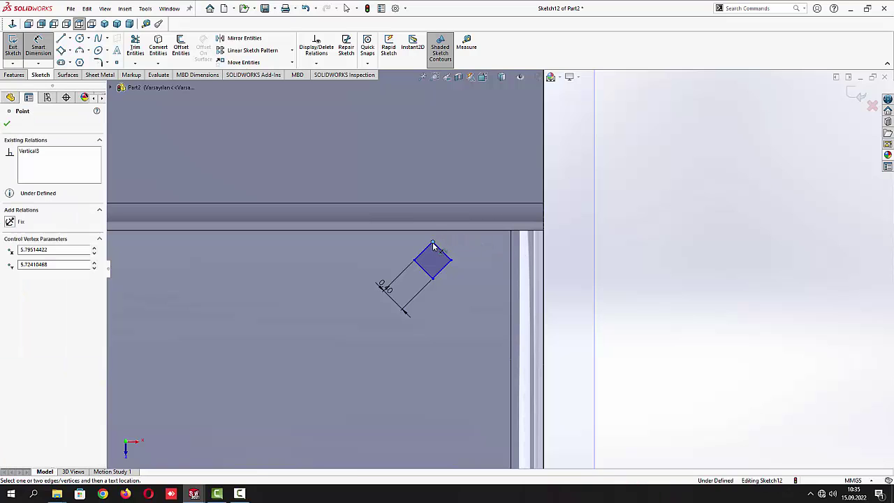
pyautogui.click(436, 233)
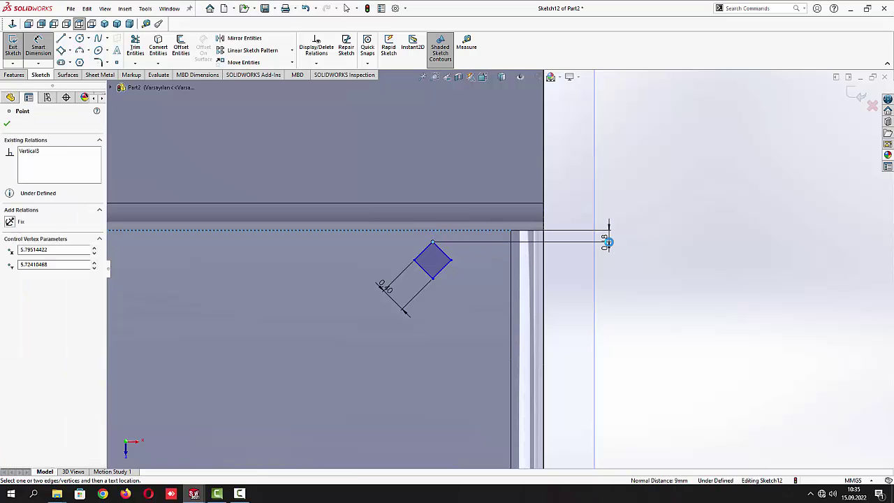
pyautogui.click(618, 251)
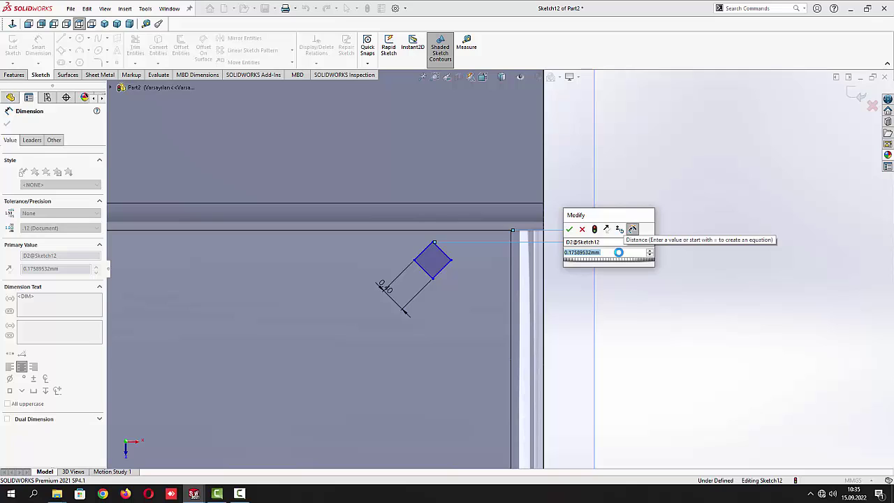
pyautogui.write('0.25')
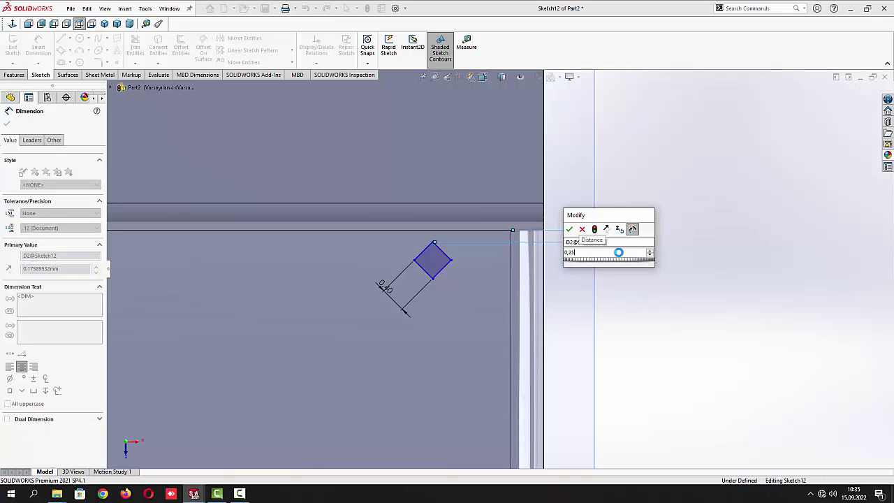
pyautogui.press('Return')
pyautogui.click(682, 182)
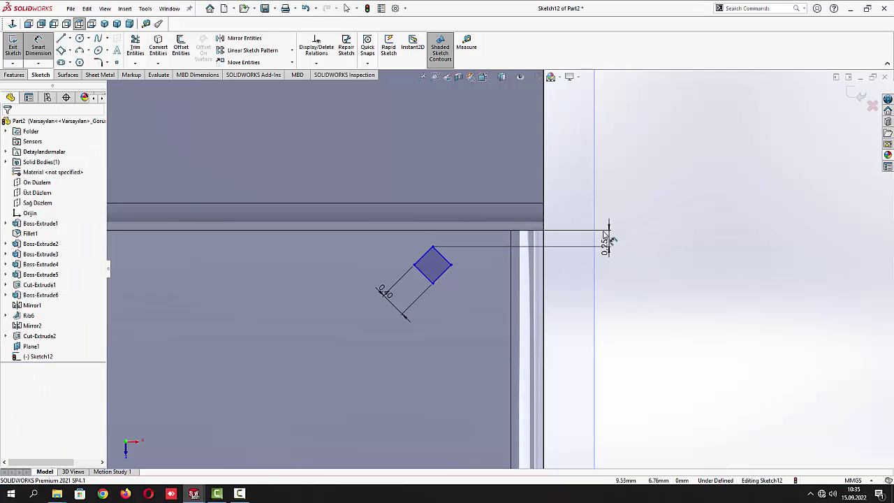
# Dimension the diamond's right corner 0.25 mm from the curved plate's inner right edge
pyautogui.click(453, 267)
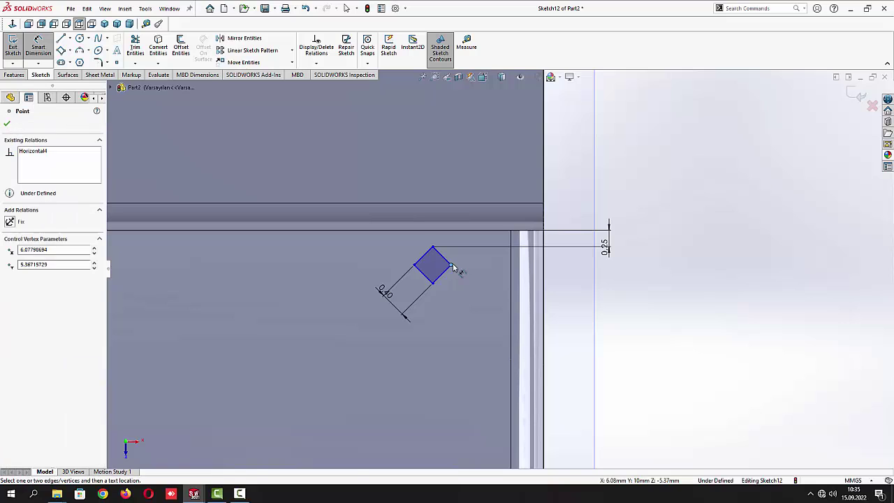
pyautogui.click(512, 276)
pyautogui.click(487, 301)
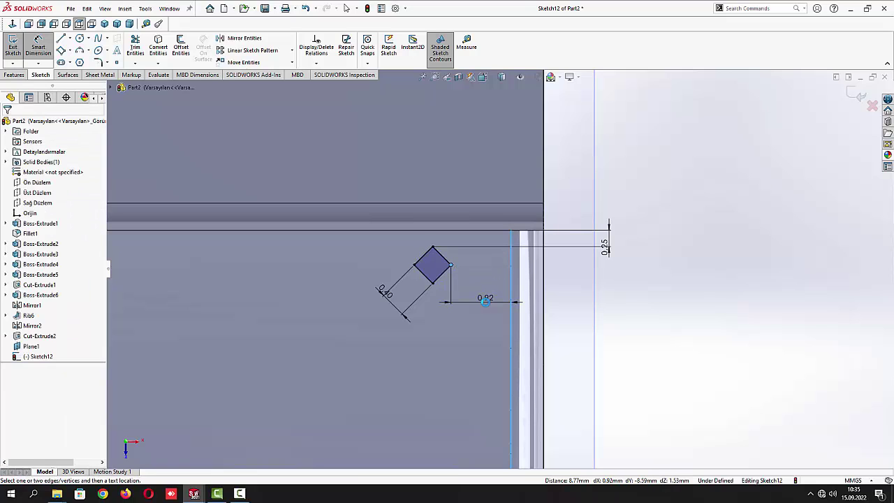
pyautogui.write('0.25')
pyautogui.press('Return')
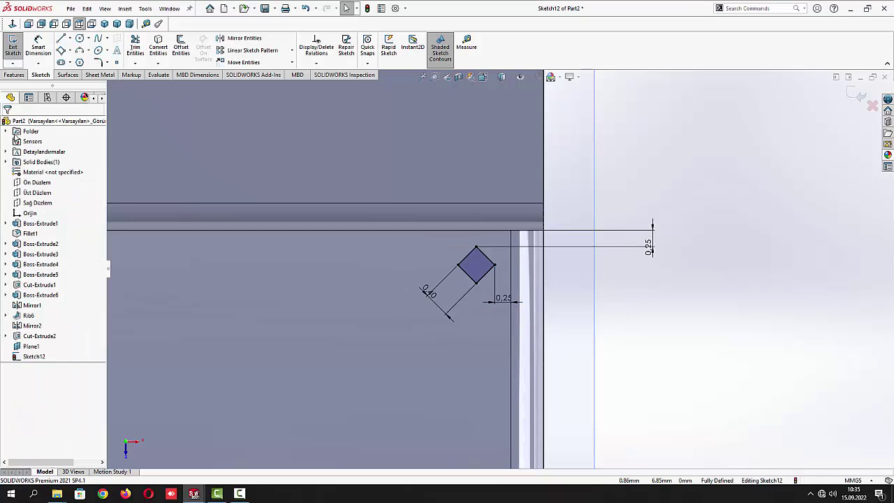
pyautogui.press('Escape')
# Set up a linear sketch pattern of the diamond along the reversed X-axis with 1 mm spacing and 14 instances
pyautogui.moveTo(561, 306)
pyautogui.mouseDown()
pyautogui.moveTo(438, 252)
pyautogui.moveTo(430, 236)
pyautogui.mouseUp()
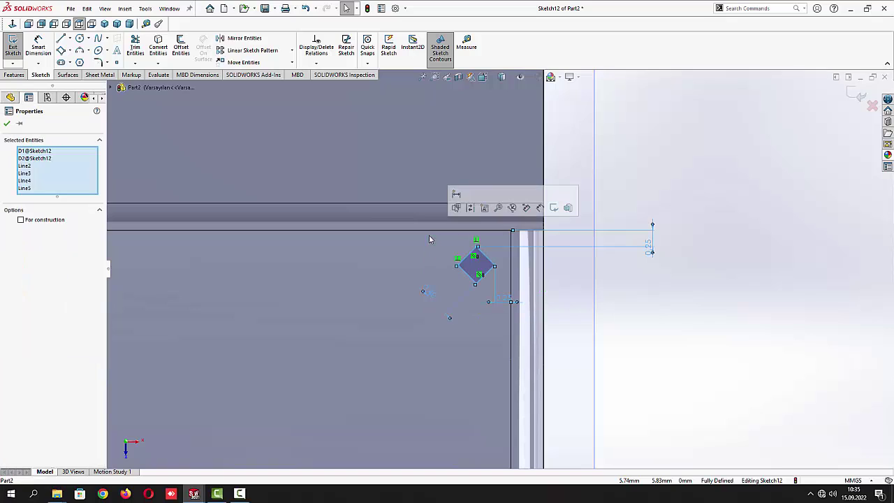
pyautogui.click(238, 50)
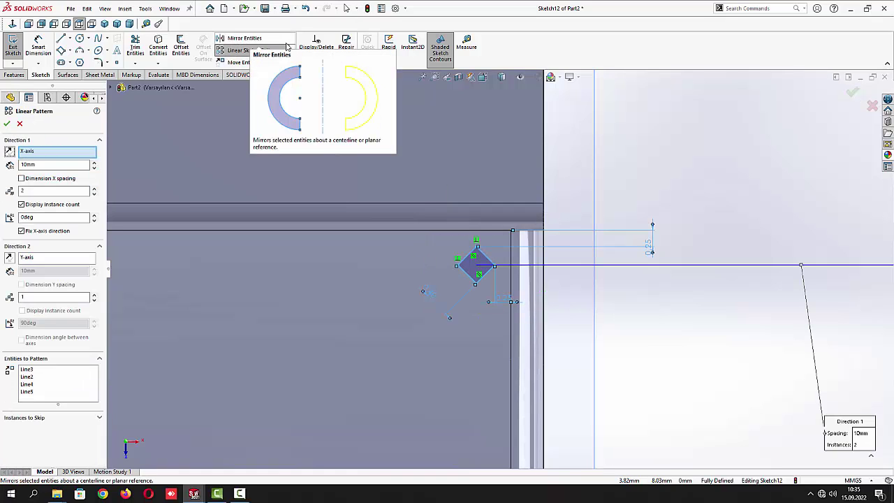
pyautogui.click(10, 152)
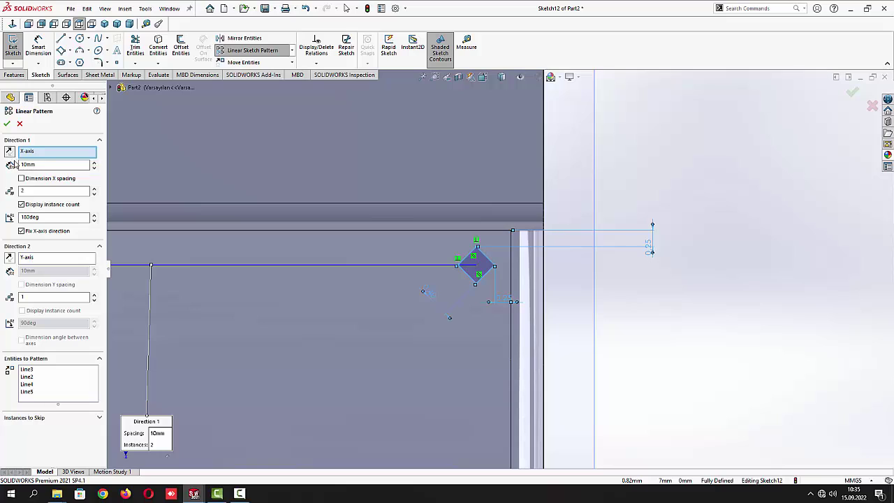
pyautogui.moveTo(36, 166); pyautogui.dragTo(11, 165)
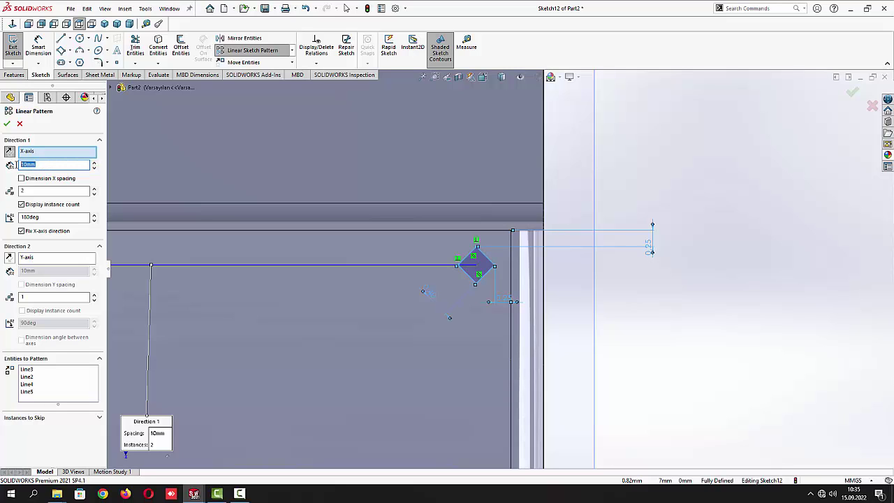
pyautogui.write('1mm')
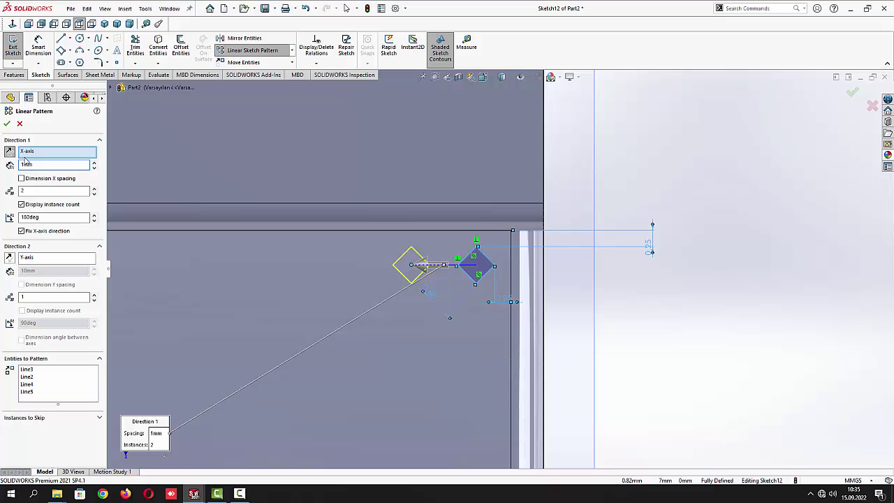
pyautogui.press('Tab')
pyautogui.write('14')
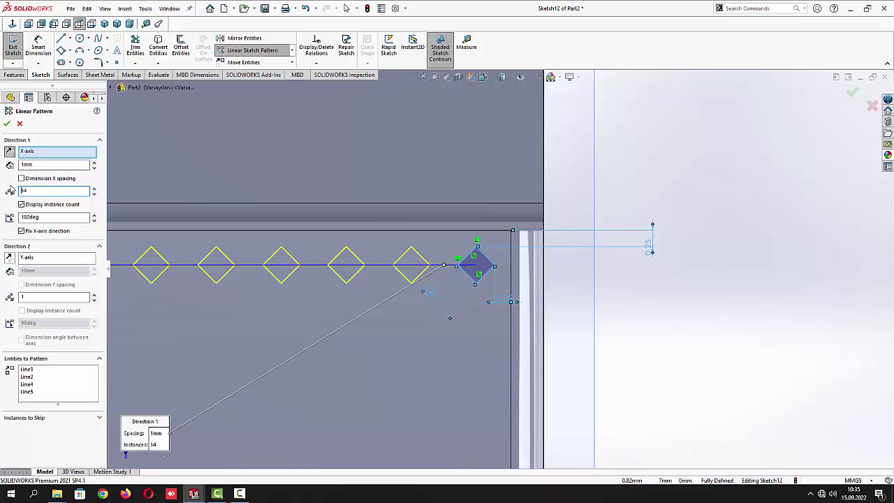
# Add a reversed Y-axis direction with 1 mm spacing and 22 instances, completing the diamond pattern and its sketch
pyautogui.click(95, 299)
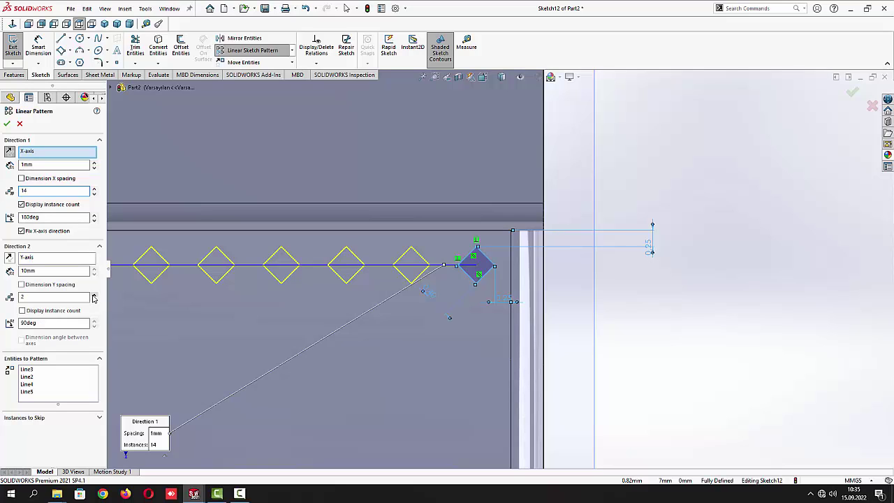
pyautogui.click(10, 258)
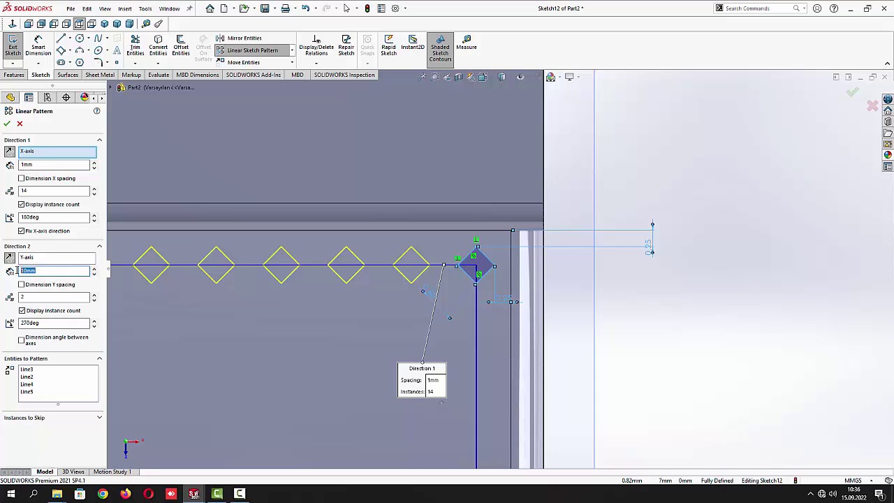
pyautogui.write('1mm')
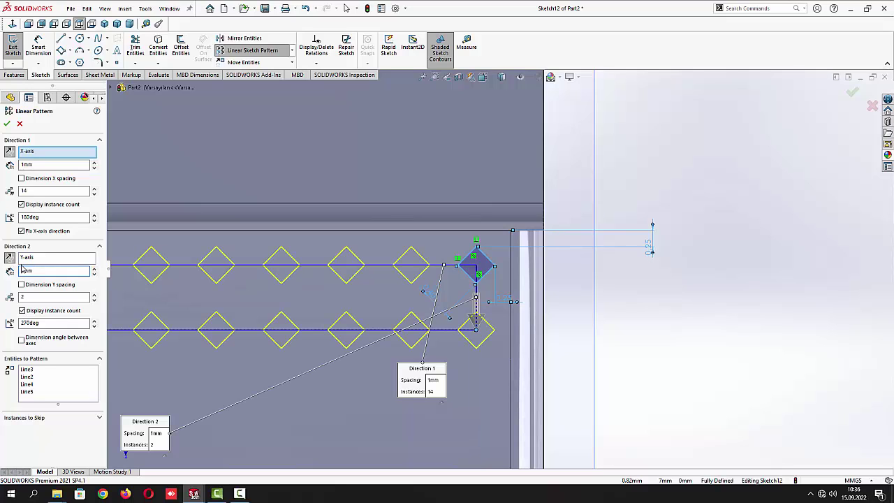
pyautogui.click(35, 297)
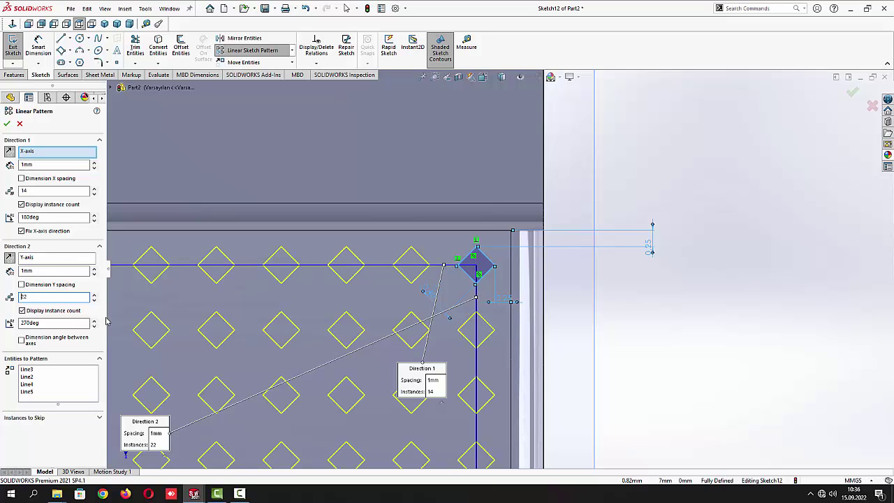
pyautogui.scroll(6, 294, 333)
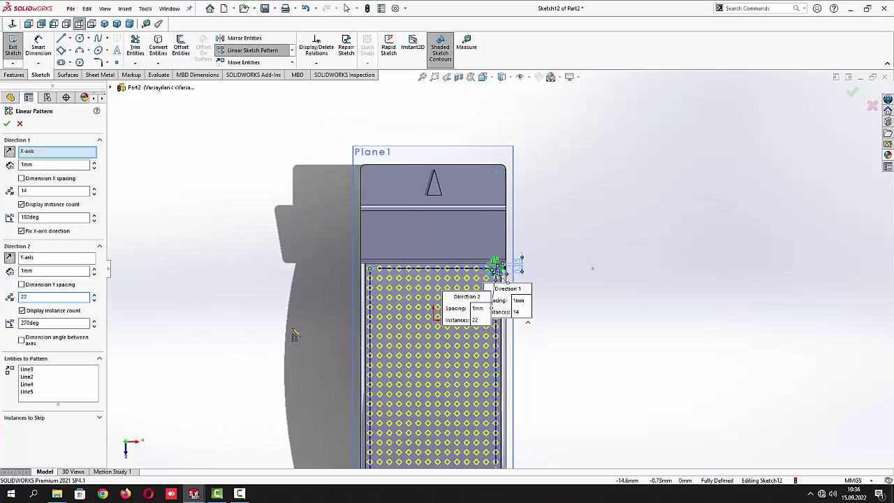
pyautogui.scroll(2, 295, 333)
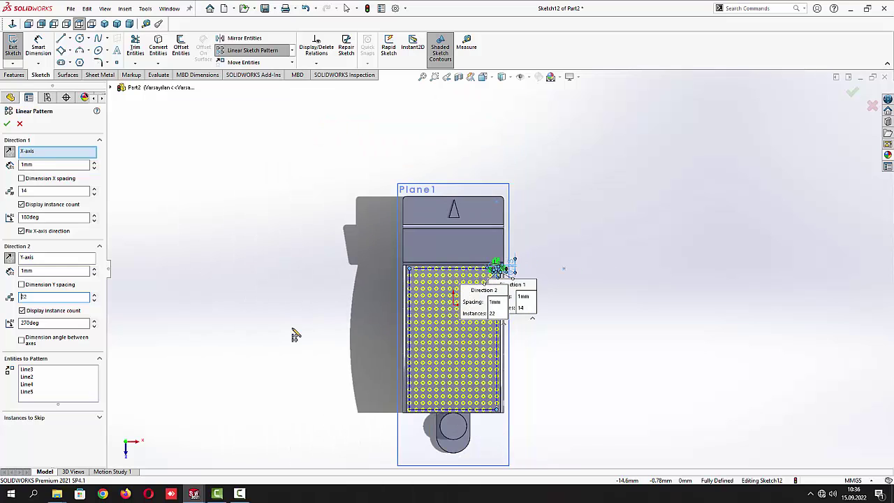
pyautogui.click(7, 124)
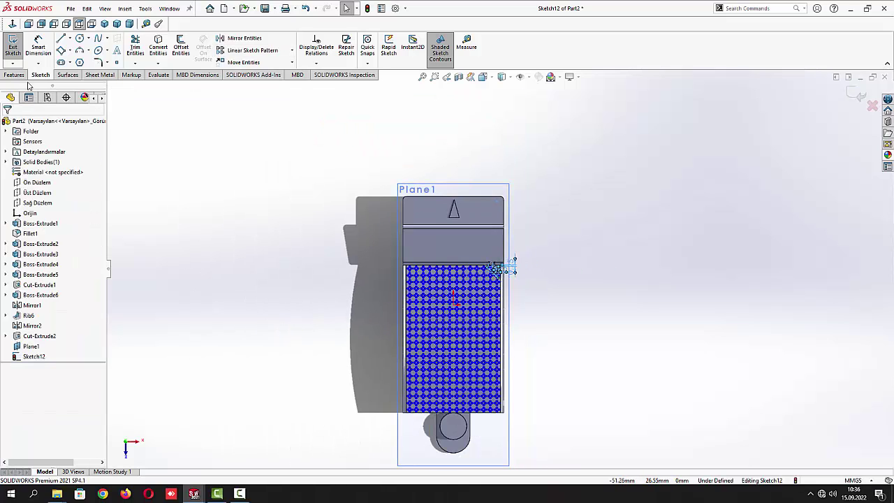
pyautogui.click(13, 46)
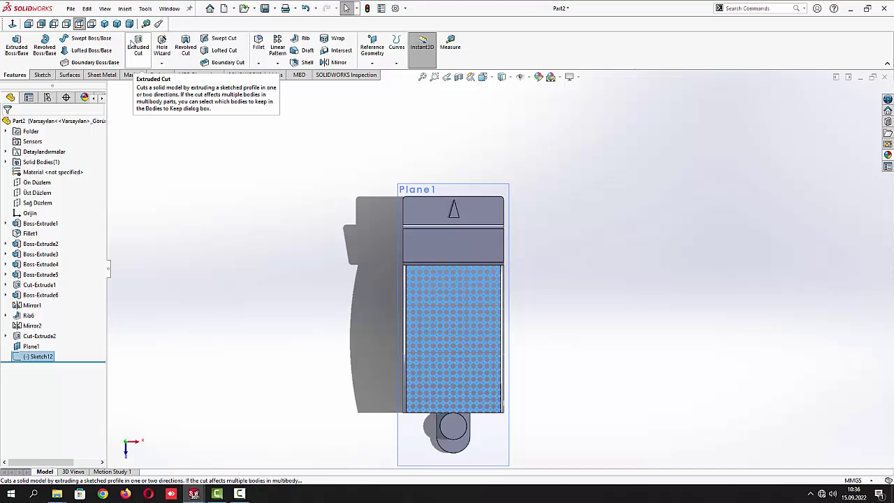
# Try to extrude-cut the diamond pattern from its sketch plane using Offset From Surface, 0.3 mm from the plate's curved top face
pyautogui.click(138, 45)
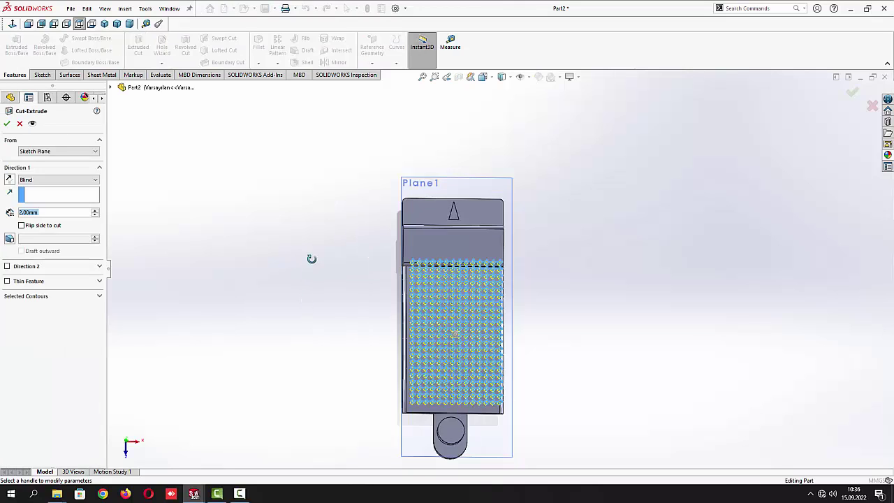
pyautogui.click(47, 151)
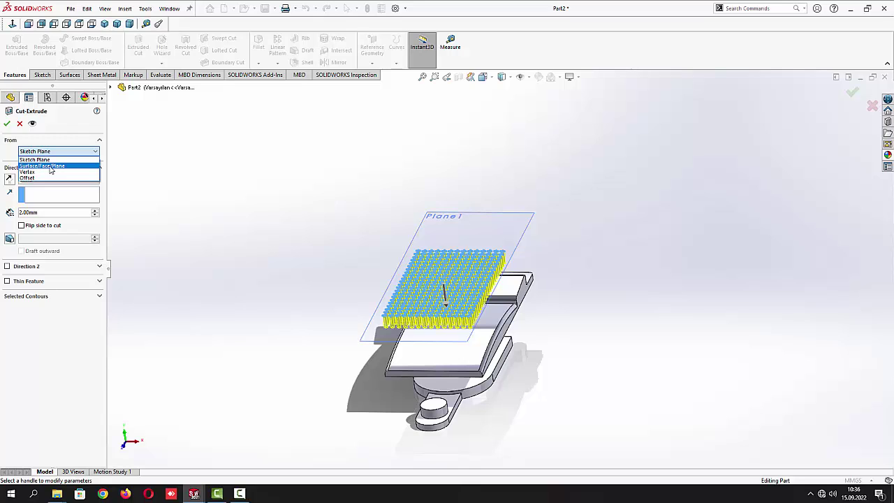
pyautogui.click(167, 187)
pyautogui.click(57, 182)
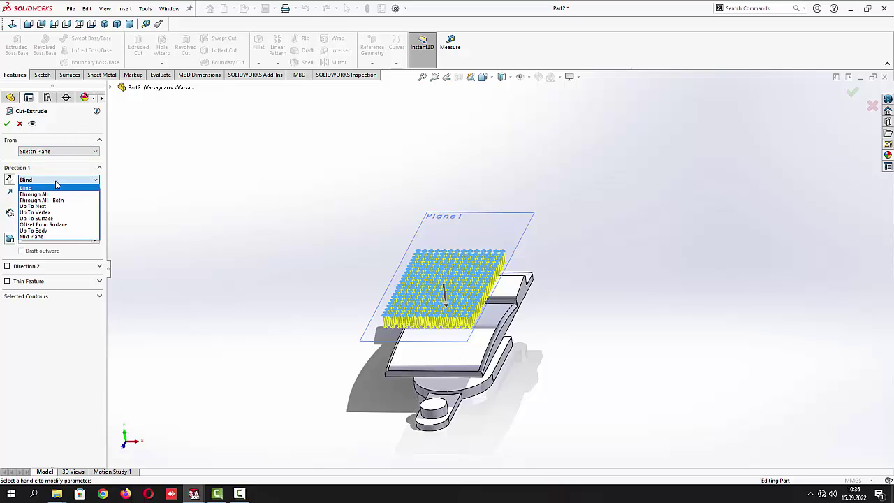
pyautogui.click(49, 224)
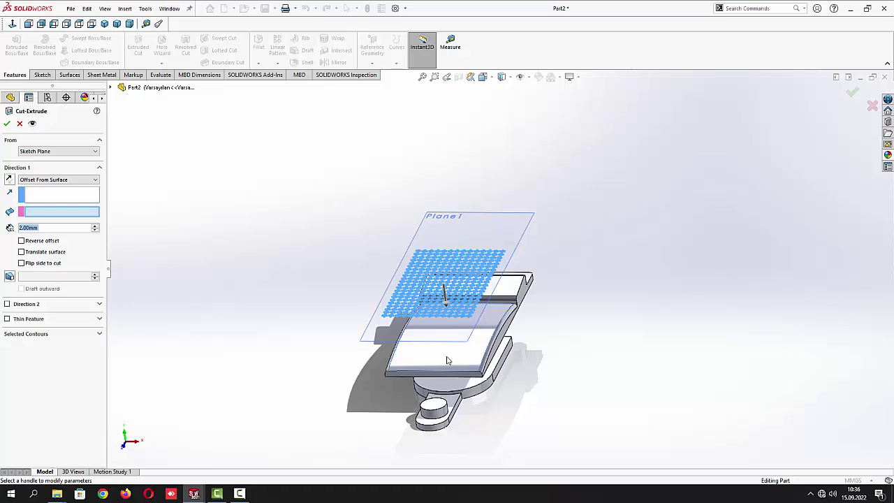
pyautogui.click(447, 361)
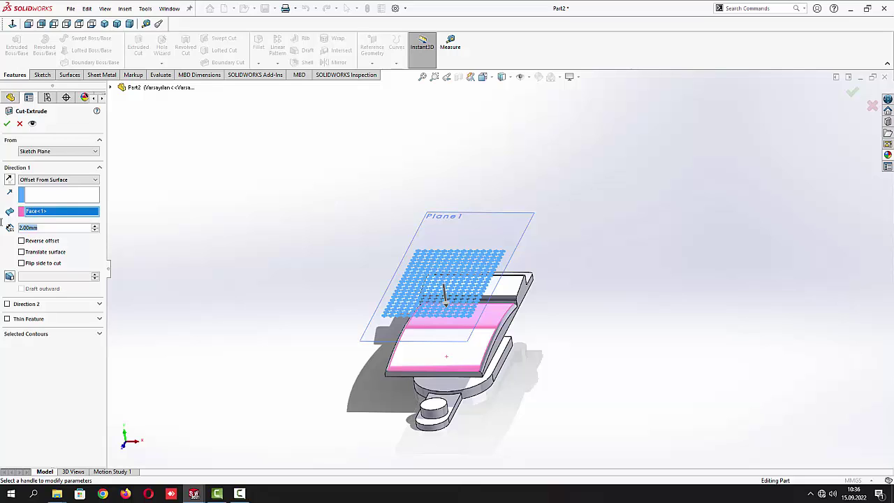
pyautogui.write('0,3')
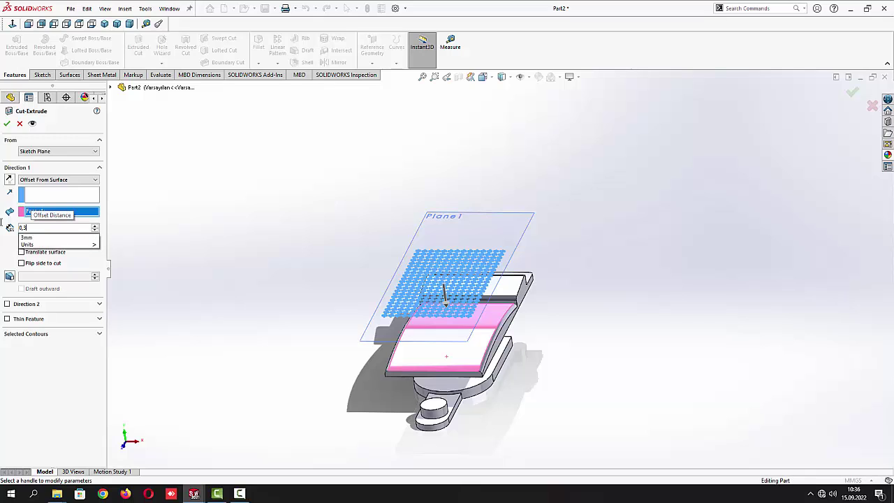
pyautogui.press('Return')
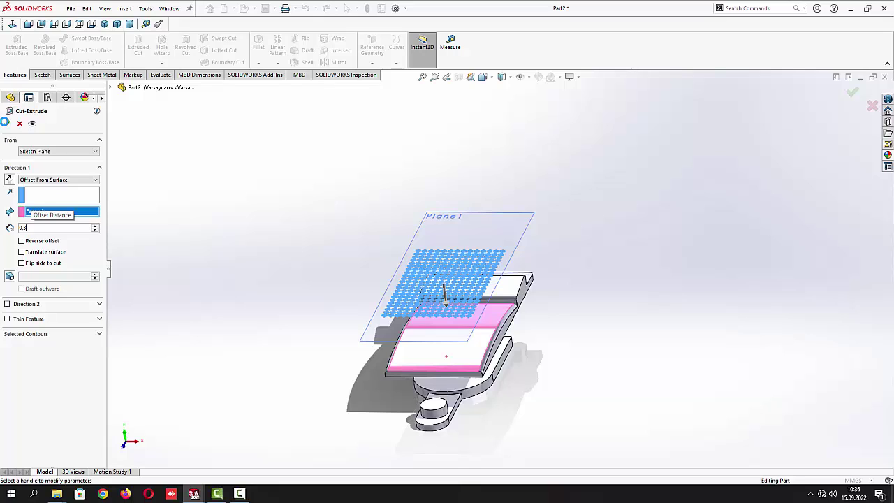
pyautogui.click(7, 123)
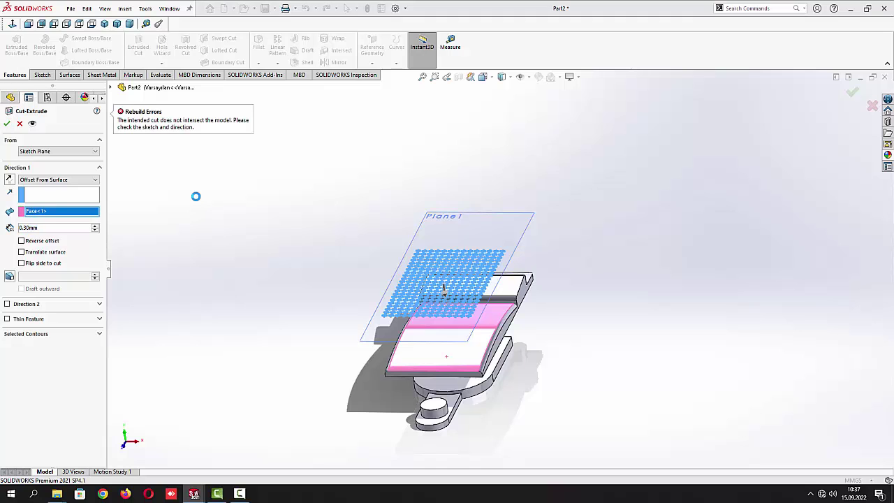
# Select the whole diamond sketch as the cut's contour and try the extruded cut again
pyautogui.moveTo(287, 270); pyautogui.dragTo(230, 221, button='middle')
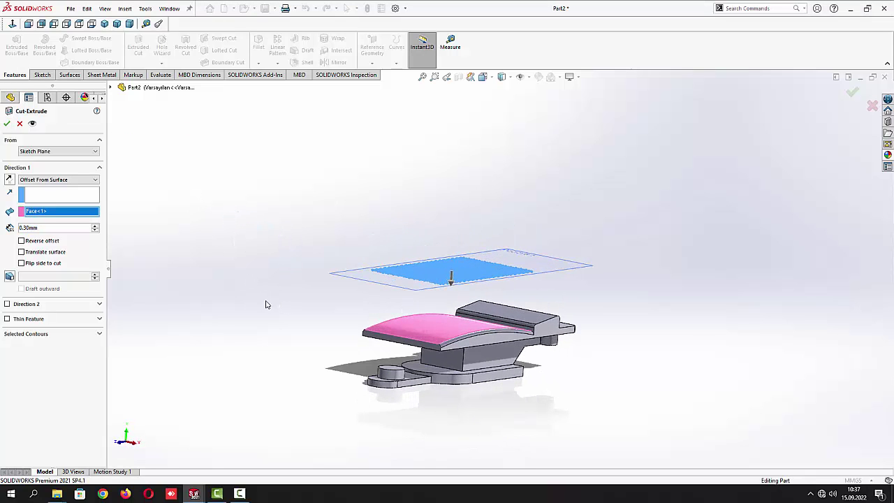
pyautogui.scroll(-5, 452, 334)
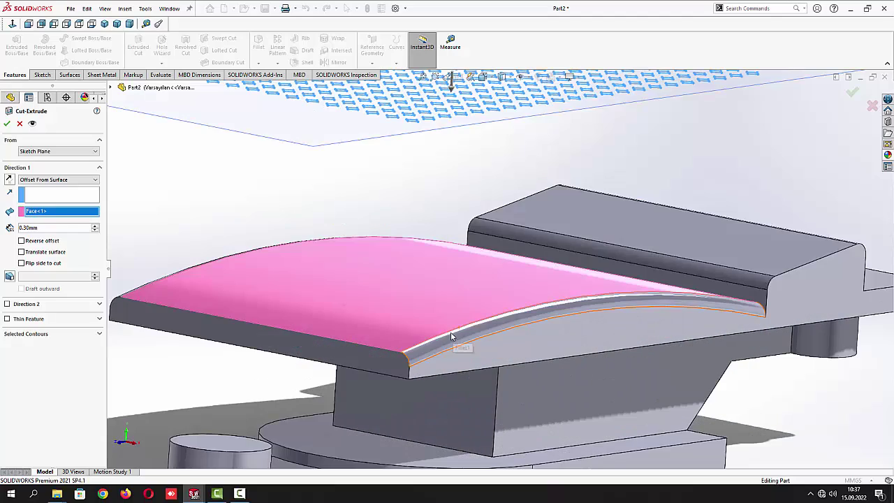
pyautogui.moveTo(450, 332); pyautogui.dragTo(420, 338, button='middle')
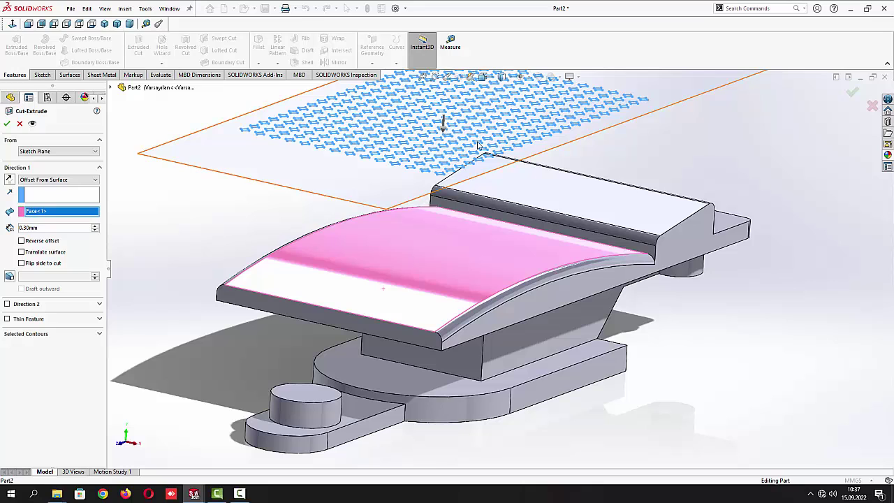
pyautogui.scroll(-4, 463, 161)
pyautogui.scroll(-3, 461, 166)
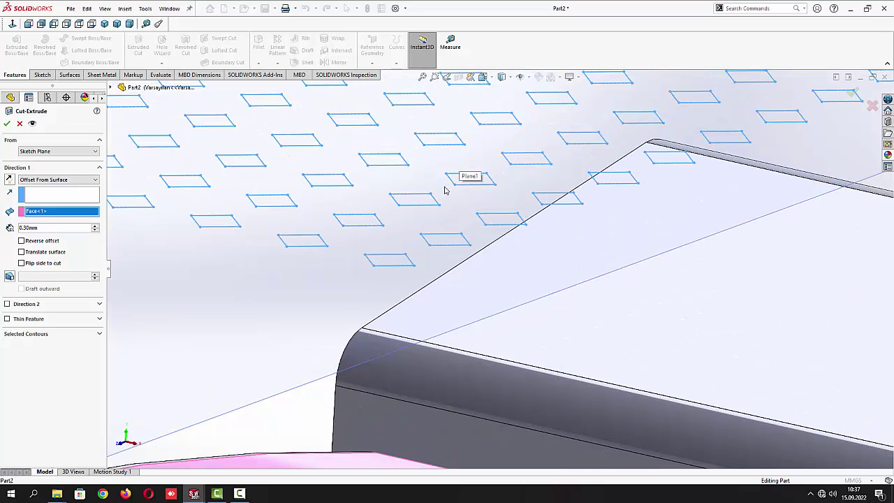
pyautogui.click(95, 334)
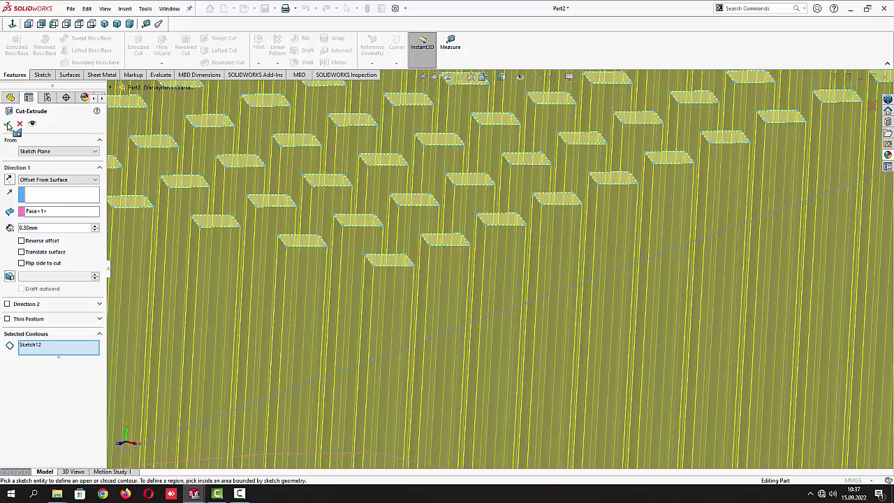
pyautogui.scroll(-3, 449, 97)
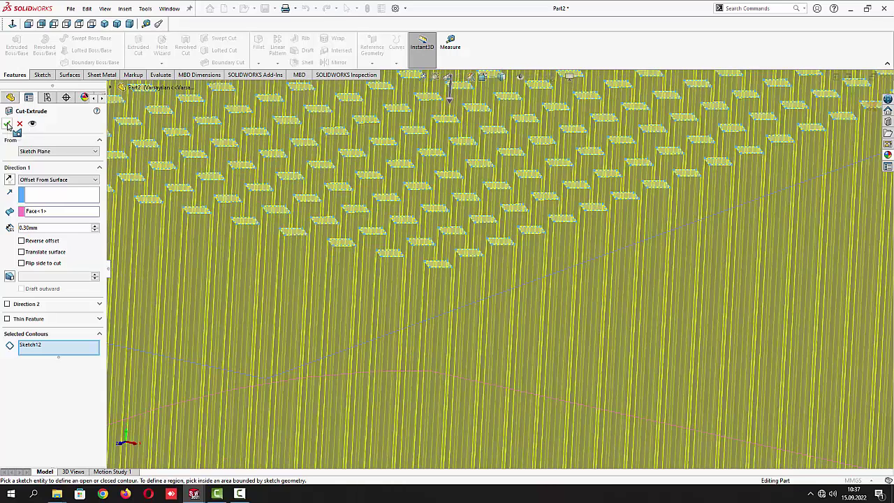
pyautogui.click(7, 124)
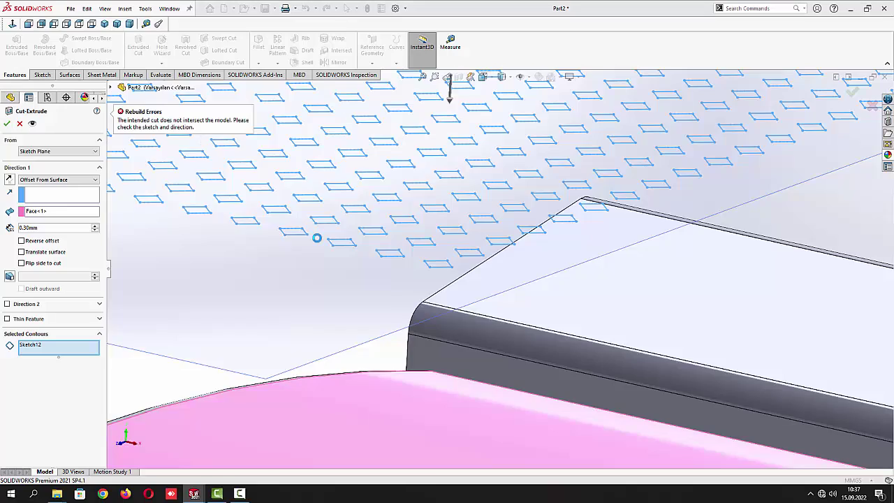
# Start the diamond cut from the plate's curved top face, keeping Offset From Surface at 0.30 mm, and complete the cut
pyautogui.scroll(-5, 328, 248)
pyautogui.moveTo(363, 306); pyautogui.dragTo(351, 311, button='middle')
pyautogui.click(68, 180)
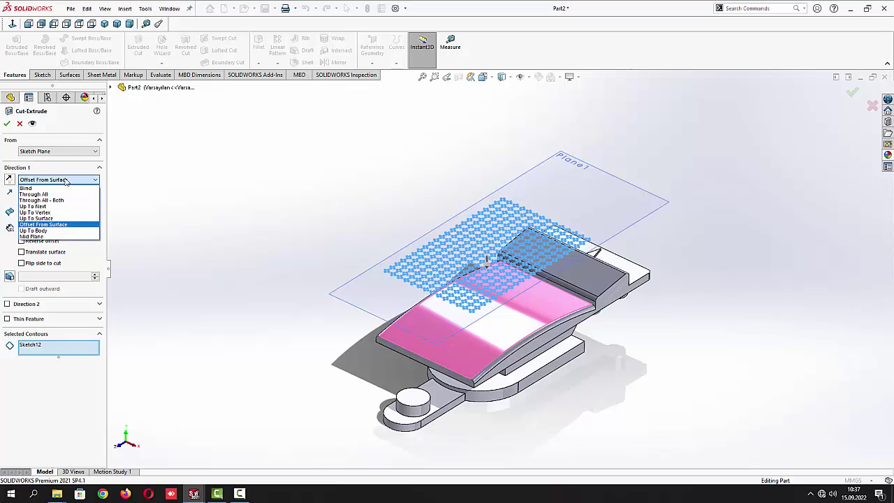
pyautogui.click(42, 152)
pyautogui.click(42, 153)
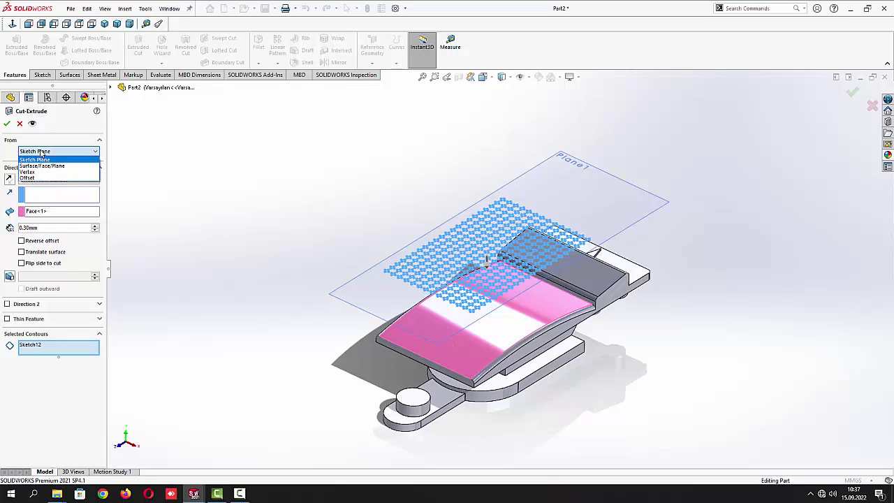
pyautogui.click(46, 168)
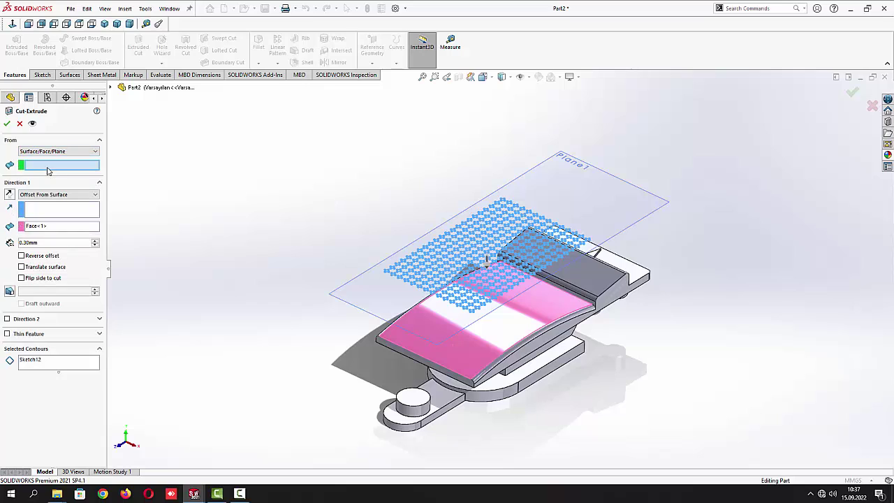
pyautogui.click(479, 355)
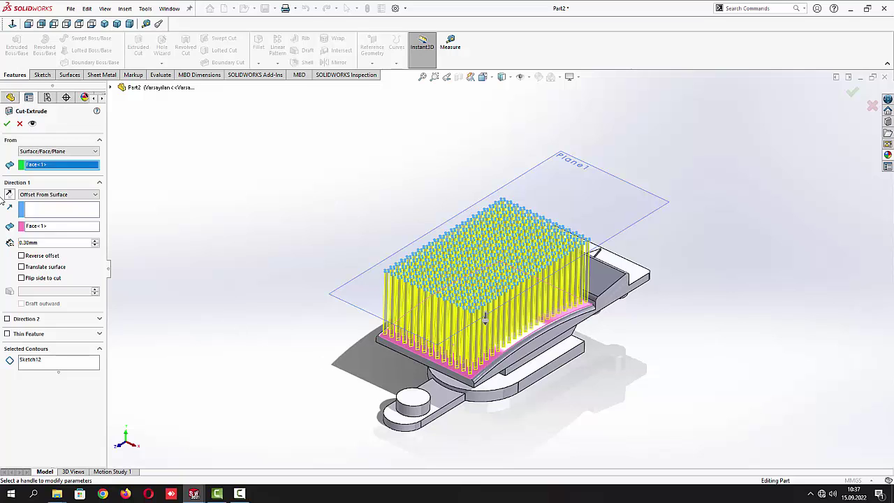
pyautogui.click(7, 123)
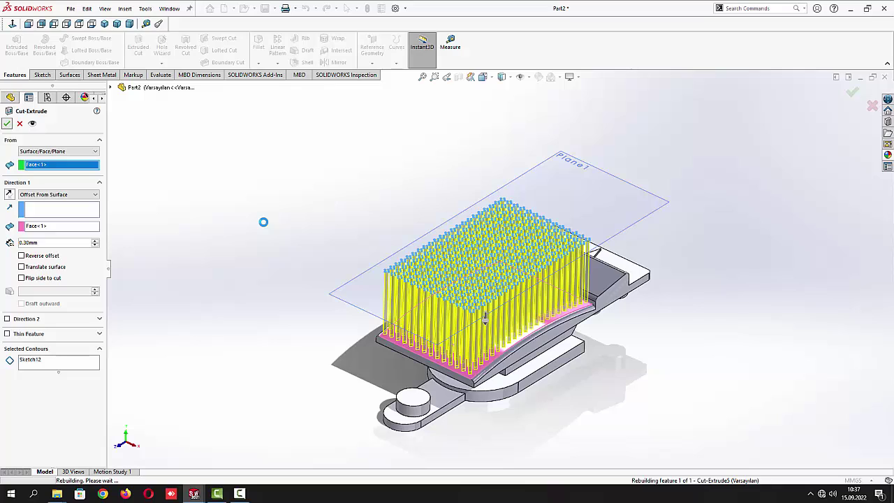
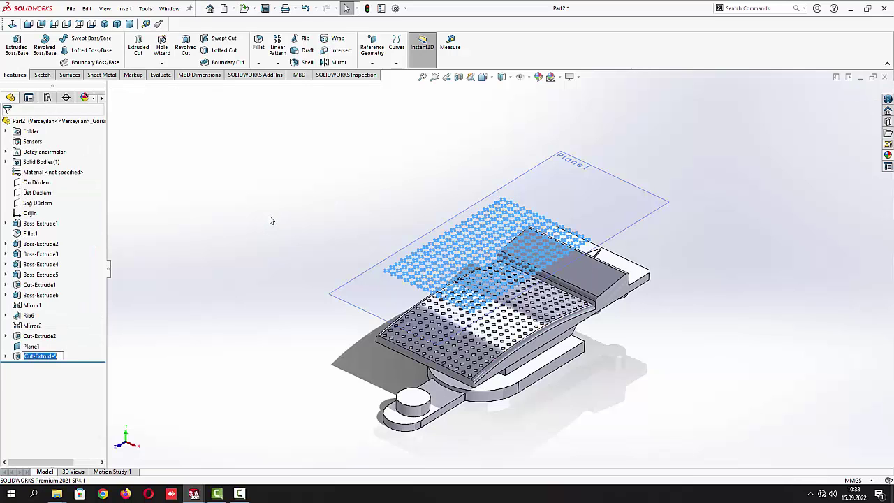
# Hide Plane1 and inspect the diamond recesses on the curved plate
pyautogui.click(271, 220)
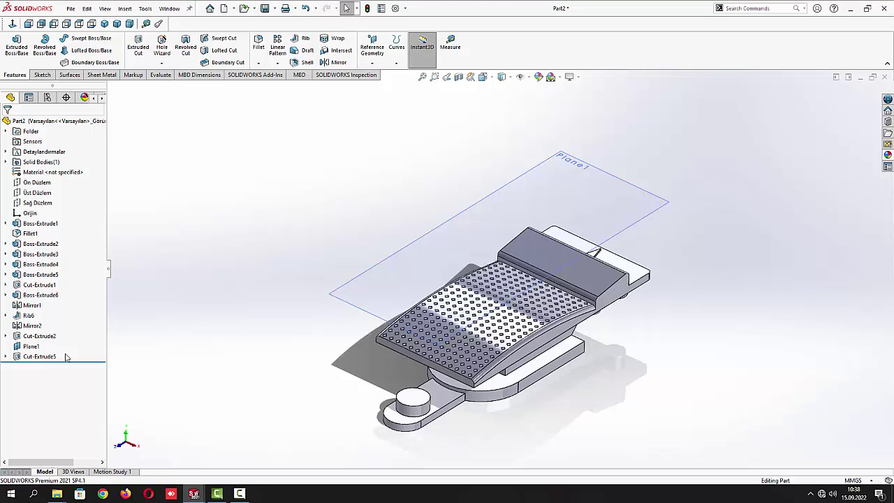
pyautogui.click(28, 346)
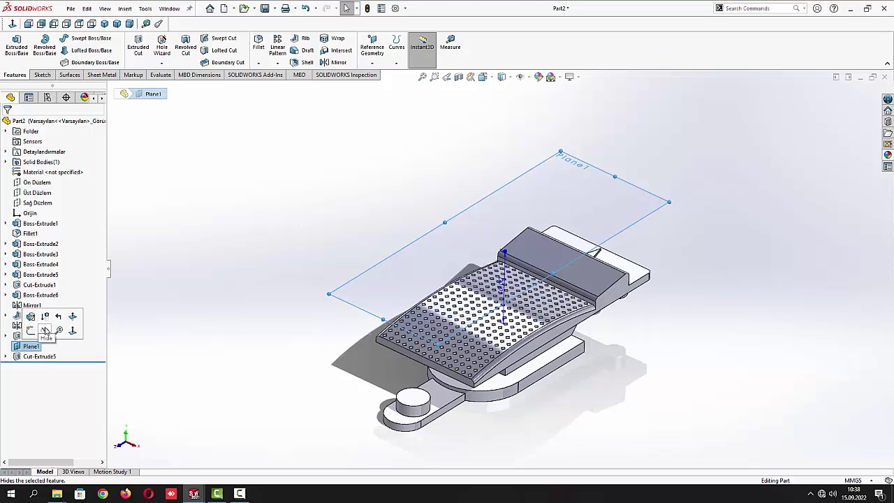
pyautogui.click(229, 287)
pyautogui.moveTo(249, 290); pyautogui.dragTo(241, 253, button='middle')
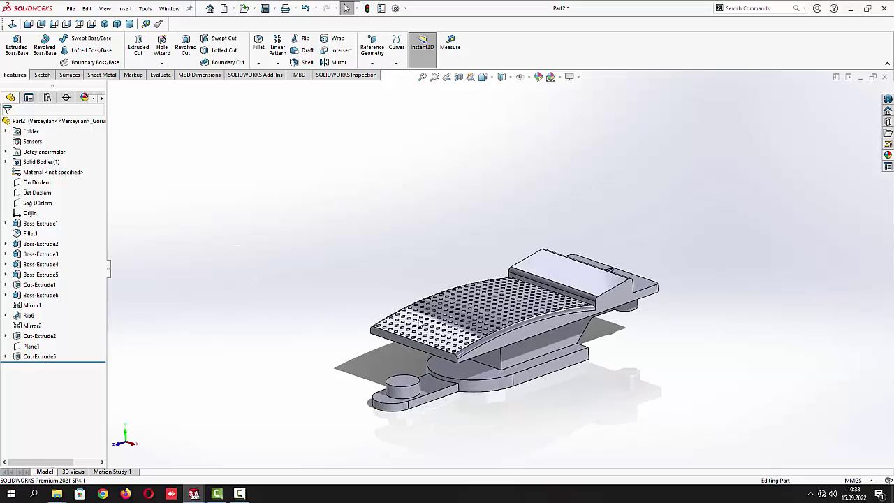
pyautogui.scroll(-5, 458, 342)
pyautogui.moveTo(459, 342); pyautogui.dragTo(455, 314, button='middle')
pyautogui.scroll(5, 454, 314)
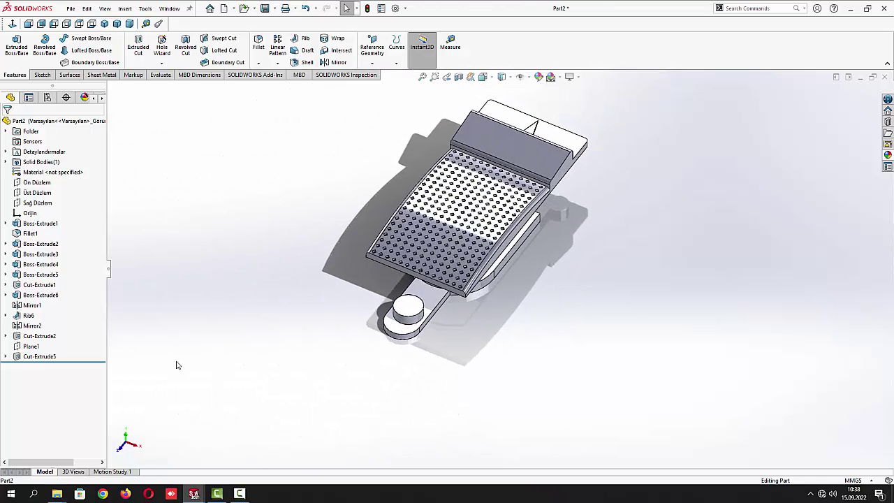
# Review the diamond cut's settings, then delete the cut feature while keeping its diamond sketch
pyautogui.click(35, 357)
pyautogui.click(50, 322)
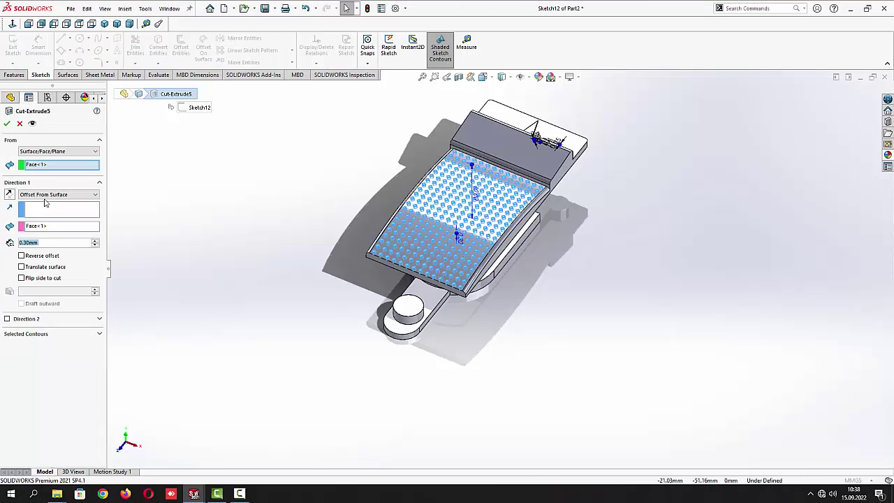
pyautogui.press('Return')
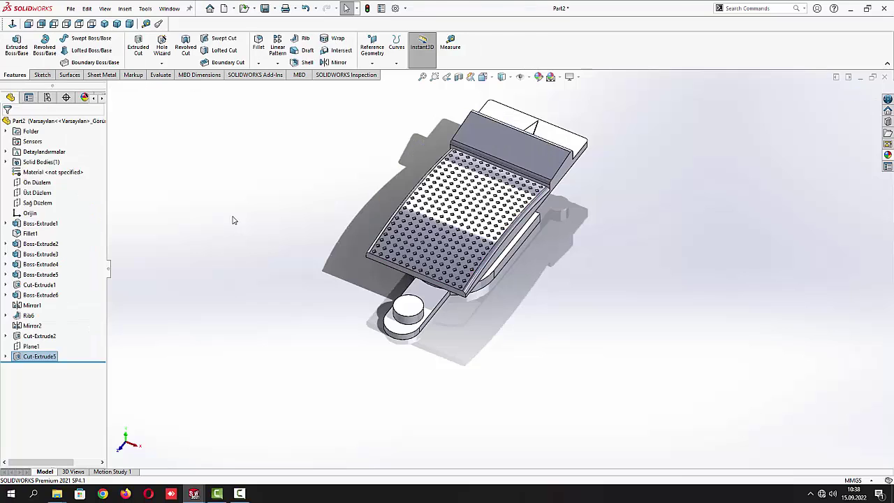
pyautogui.rightClick(52, 356)
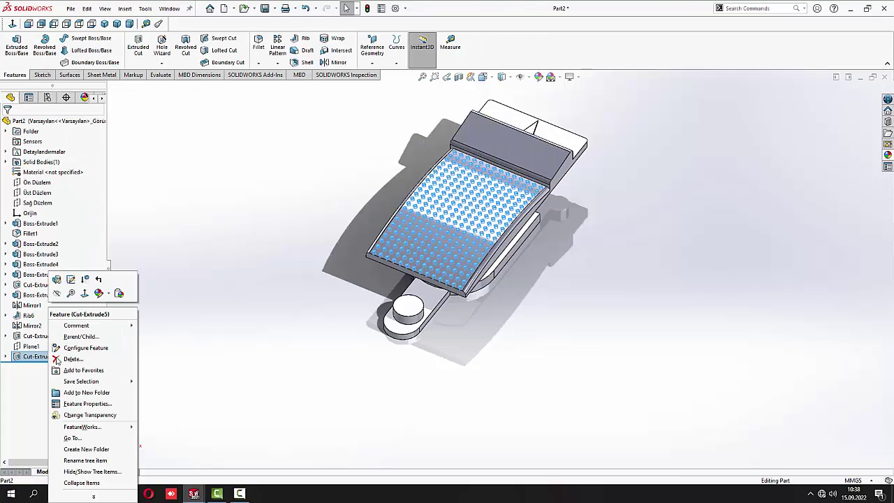
pyautogui.click(77, 303)
pyautogui.press('Return')
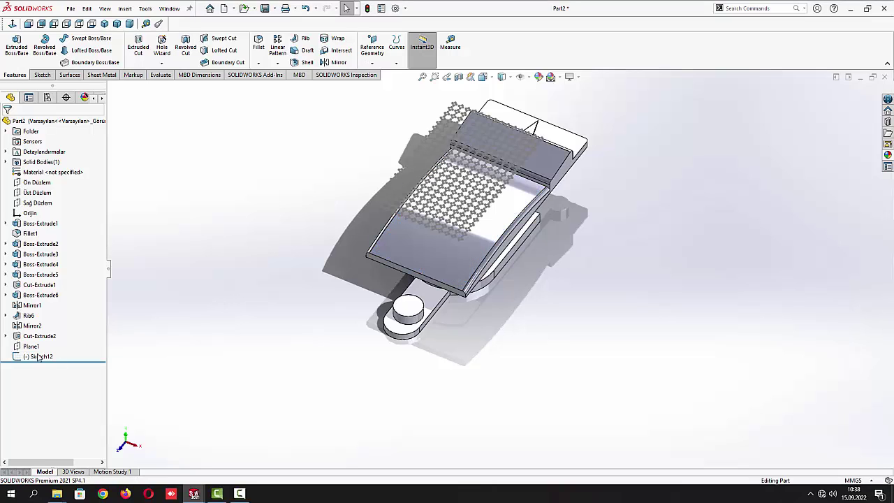
# Extrude the diamond sketch as a merged boss starting from the plate's curved top face, using Offset From Surface at 0.30 mm
pyautogui.click(40, 357)
pyautogui.click(16, 45)
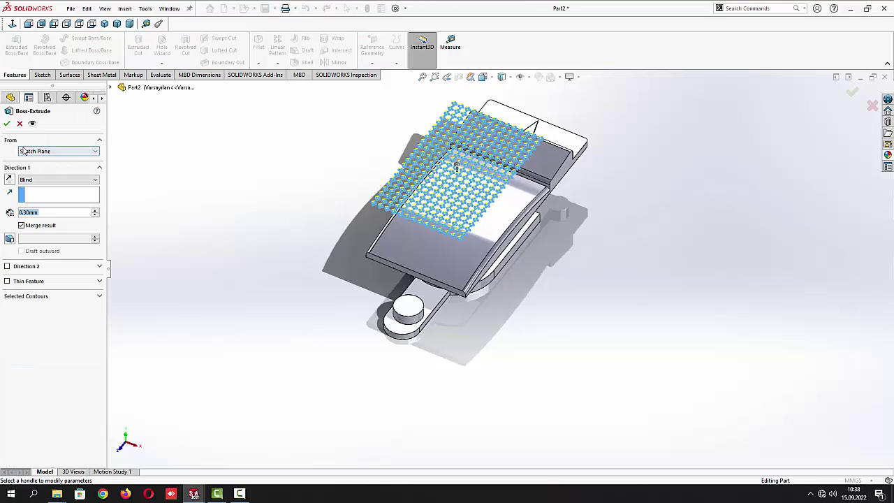
pyautogui.click(33, 150)
pyautogui.click(56, 166)
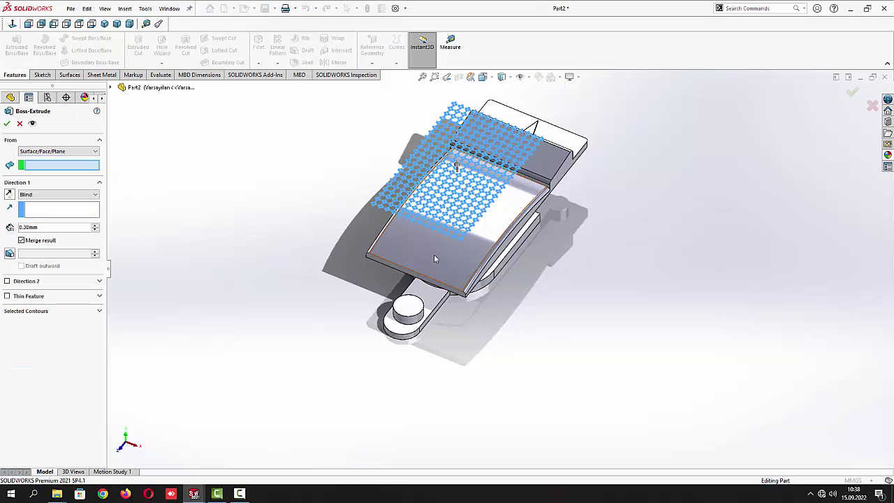
pyautogui.click(79, 195)
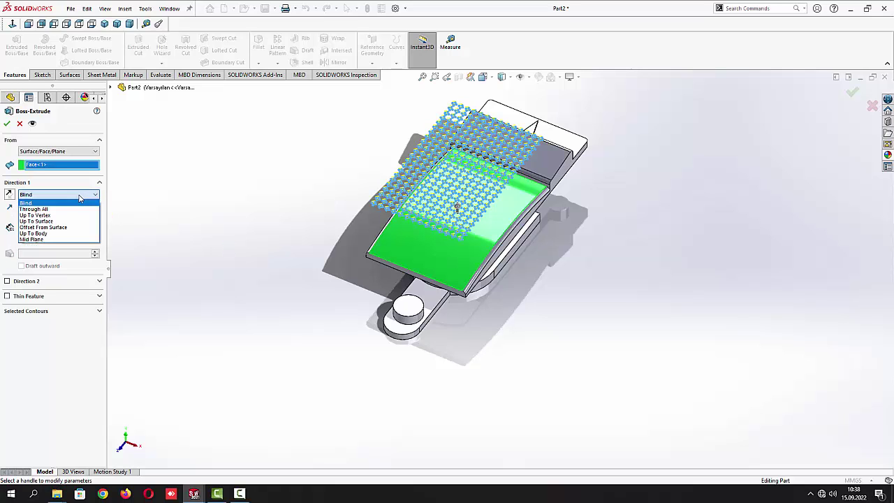
pyautogui.click(43, 227)
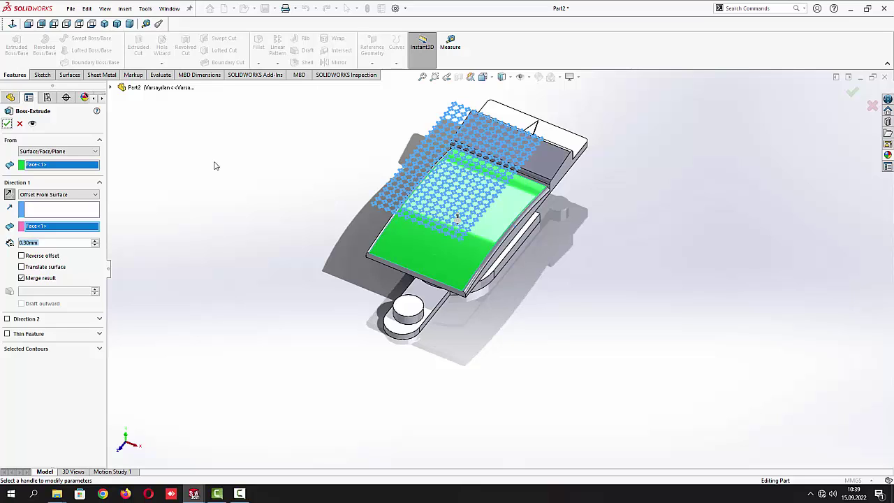
pyautogui.press('Return')
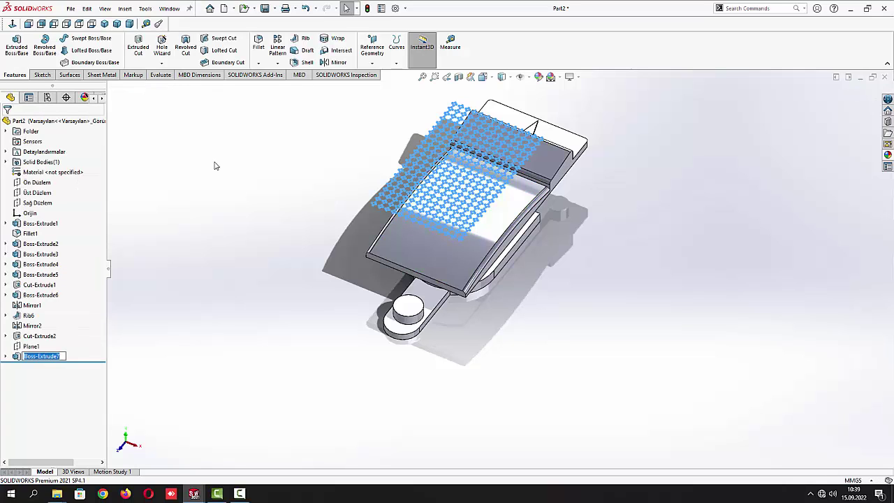
pyautogui.click(219, 210)
# Reopen the diamond boss for editing, reverse its extrusion direction and try to rebuild it with Offset From Surface
pyautogui.scroll(3, 506, 260)
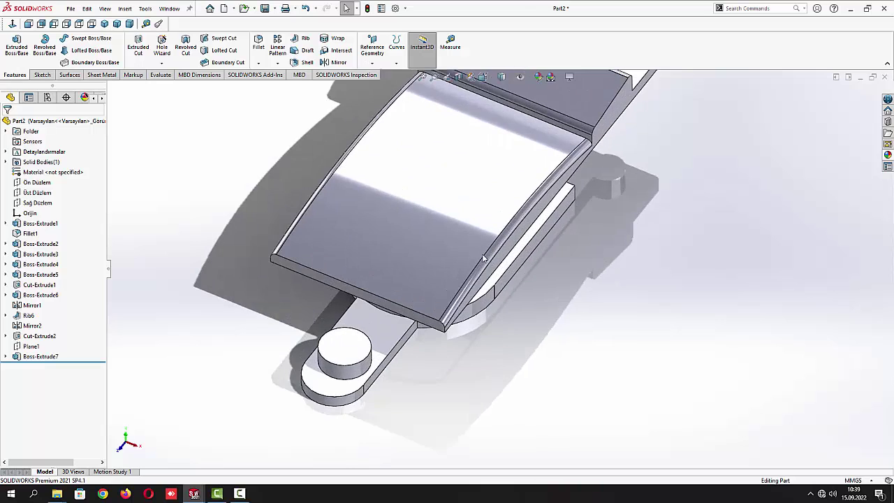
pyautogui.moveTo(483, 259); pyautogui.dragTo(426, 231, button='middle')
pyautogui.click(41, 356)
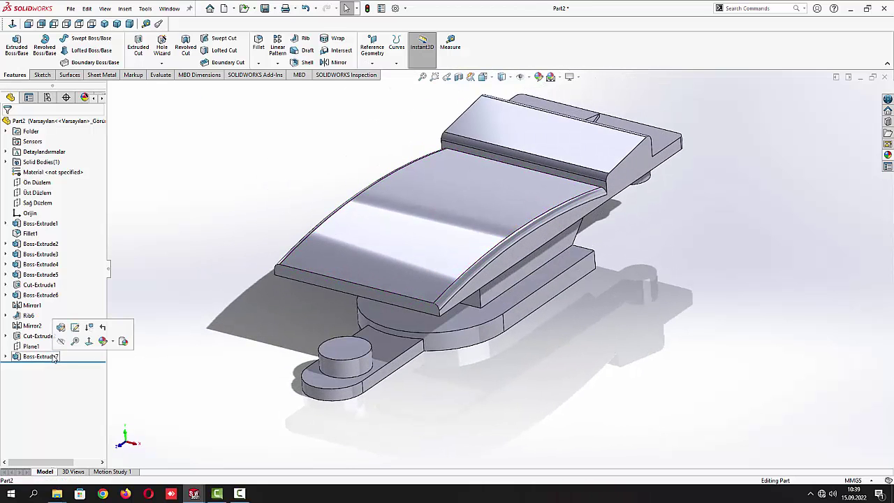
pyautogui.moveTo(256, 309)
pyautogui.mouseDown(button='middle')
pyautogui.moveTo(256, 254)
pyautogui.moveTo(256, 266)
pyautogui.mouseUp(button='middle')
pyautogui.rightClick(58, 357)
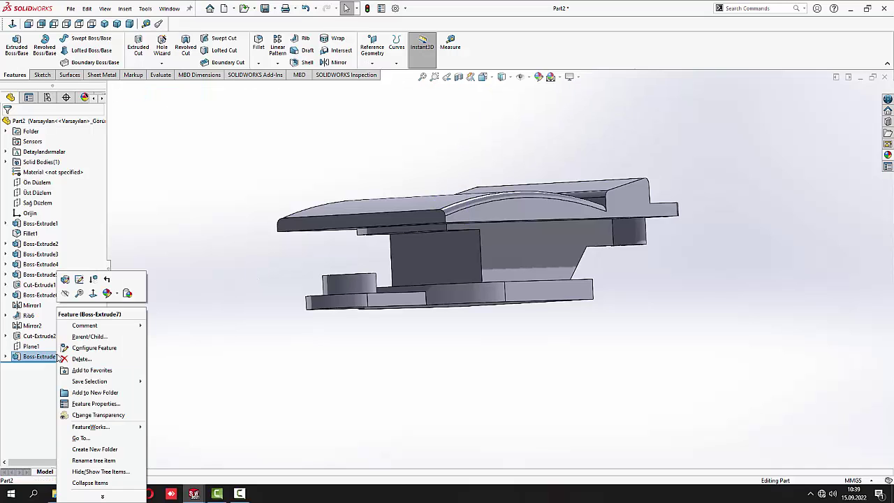
pyautogui.click(93, 287)
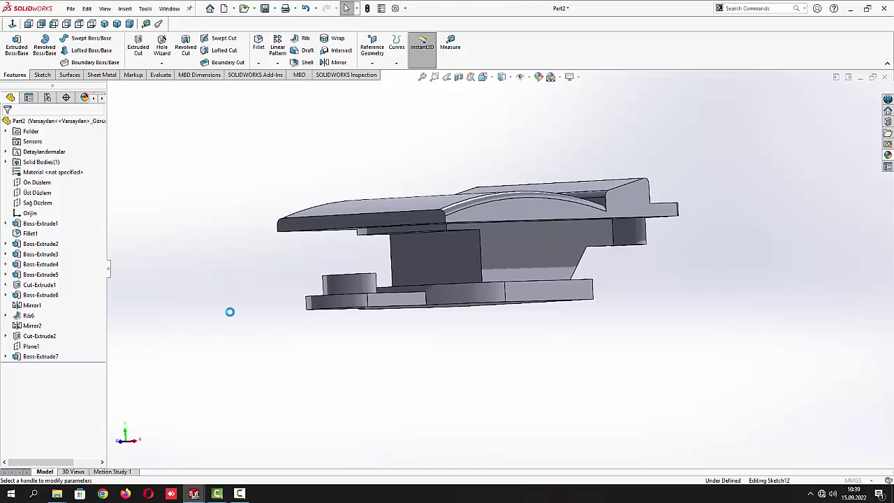
pyautogui.moveTo(230, 311); pyautogui.dragTo(226, 329, button='middle')
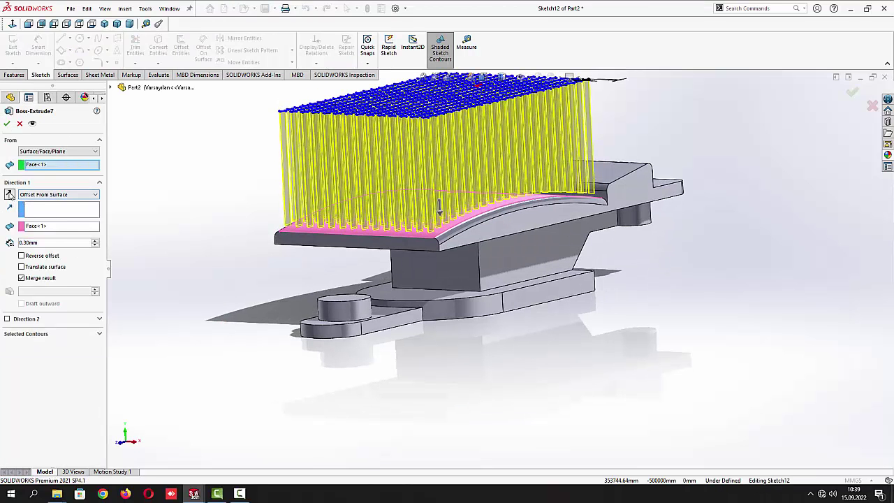
pyautogui.click(10, 194)
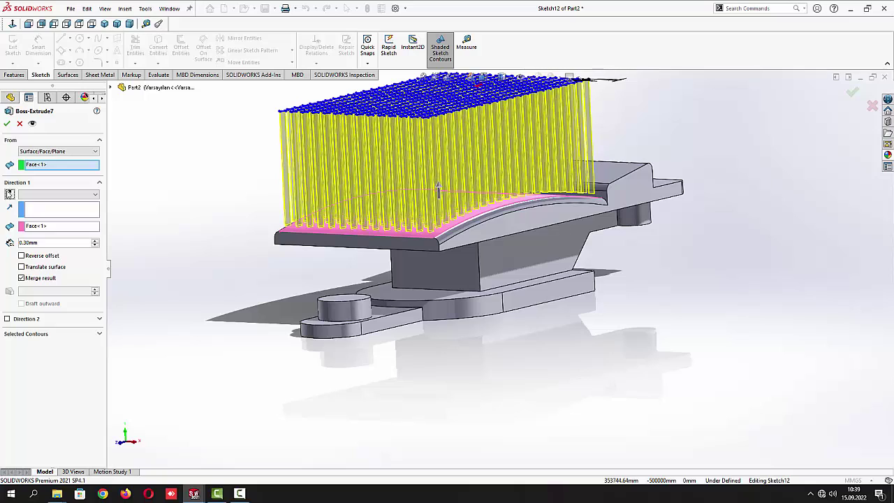
pyautogui.click(8, 124)
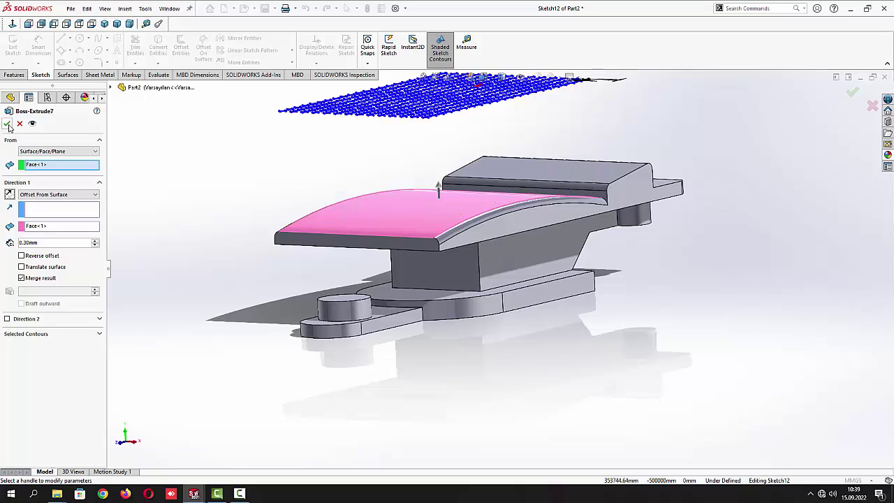
pyautogui.click(7, 124)
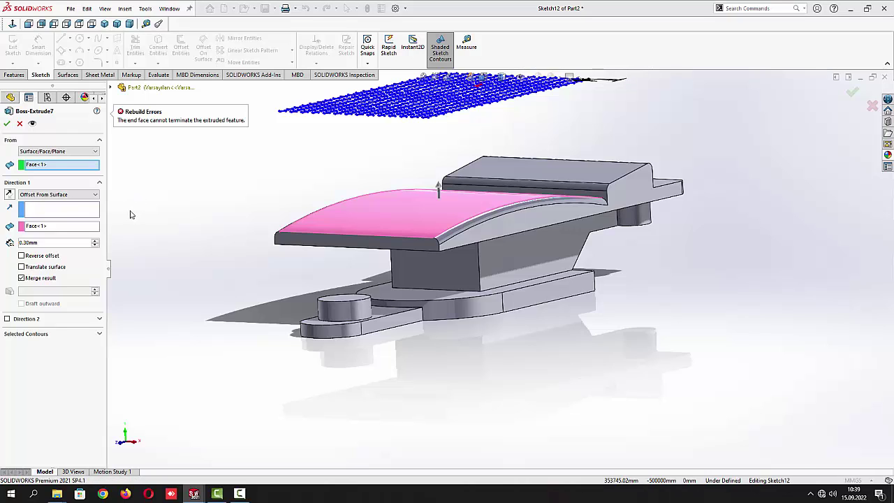
# Change the diamond boss's end condition to Blind with a 0.30 mm depth, complete the edit and inspect the raised diamonds
pyautogui.click(59, 194)
pyautogui.click(35, 203)
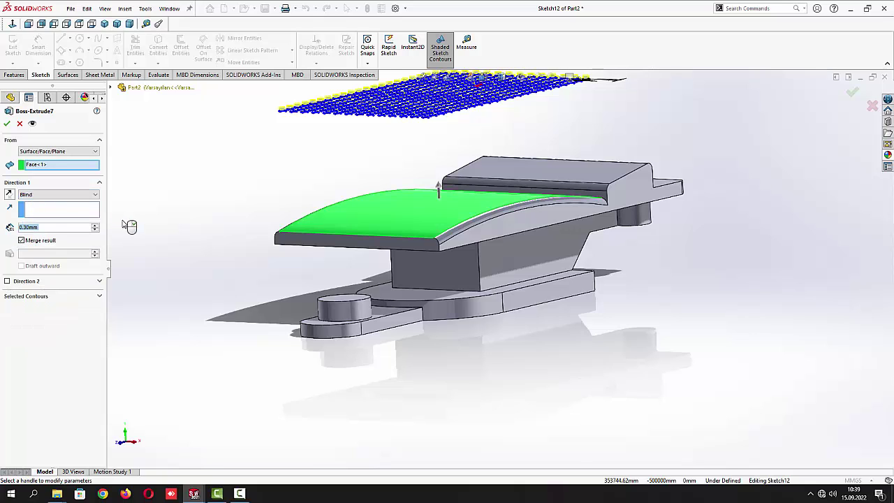
pyautogui.click(6, 124)
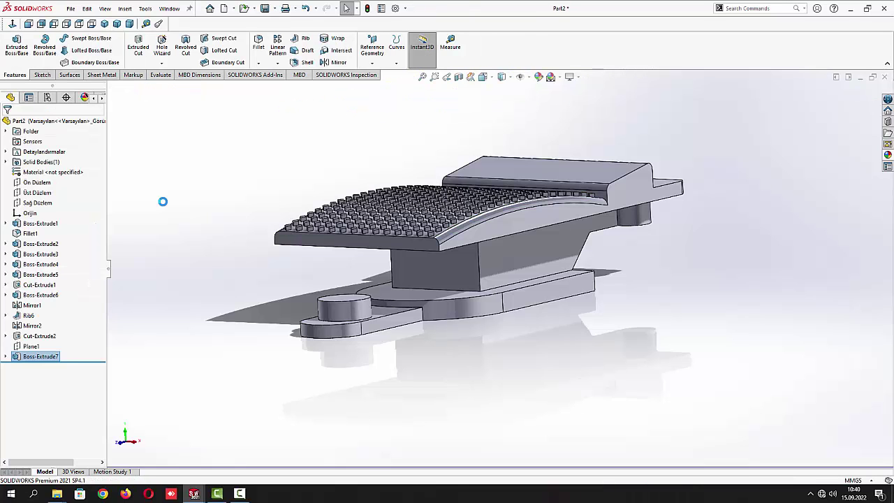
pyautogui.scroll(-3, 441, 232)
pyautogui.scroll(-2, 441, 233)
pyautogui.moveTo(441, 233); pyautogui.dragTo(377, 283, button='middle')
pyautogui.scroll(3, 427, 294)
pyautogui.scroll(2, 428, 293)
pyautogui.scroll(3, 389, 273)
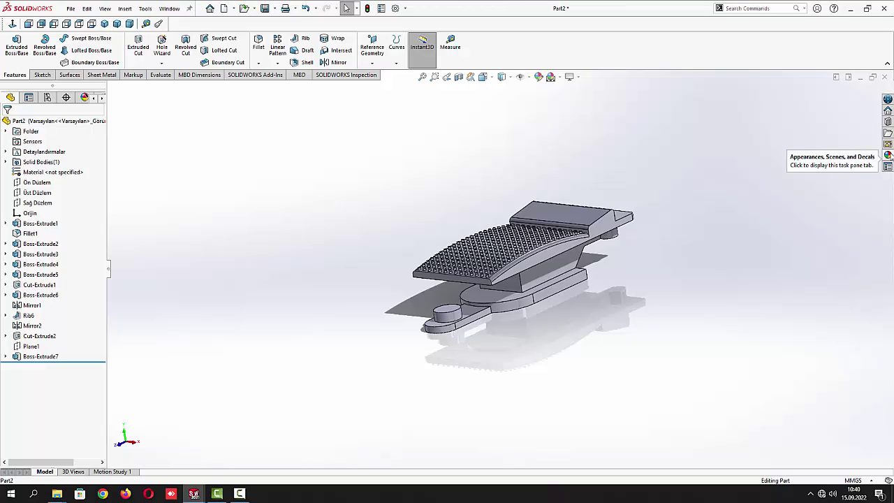
# Apply the black high gloss plastic appearance to the whole part
pyautogui.click(888, 155)
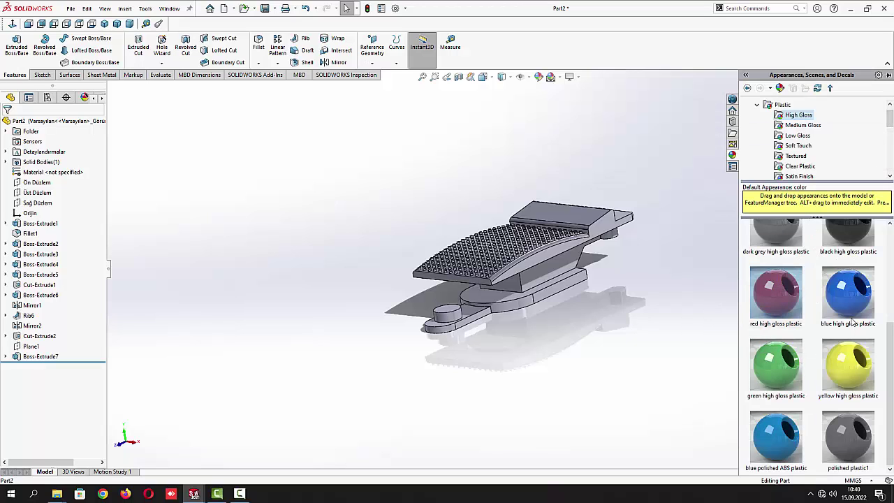
pyautogui.scroll(3, 850, 318)
pyautogui.moveTo(856, 398); pyautogui.dragTo(633, 340)
pyautogui.moveTo(668, 300); pyautogui.dragTo(667, 326, button='middle')
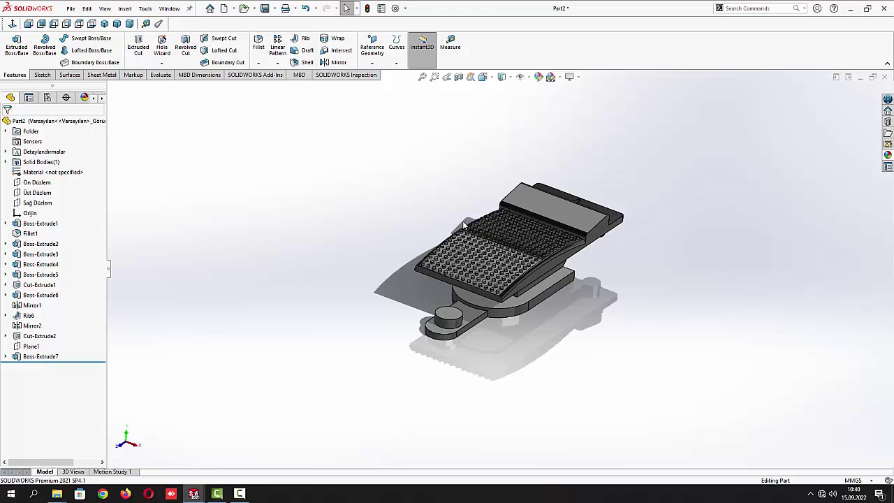
# Create a new part document and start a sketch on the top plane (Üst Düzlem)
pyautogui.click(223, 8)
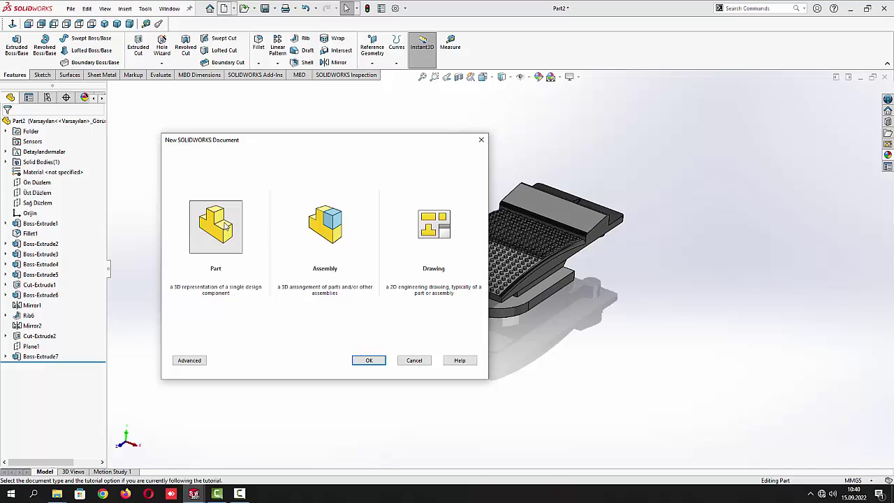
pyautogui.click(381, 362)
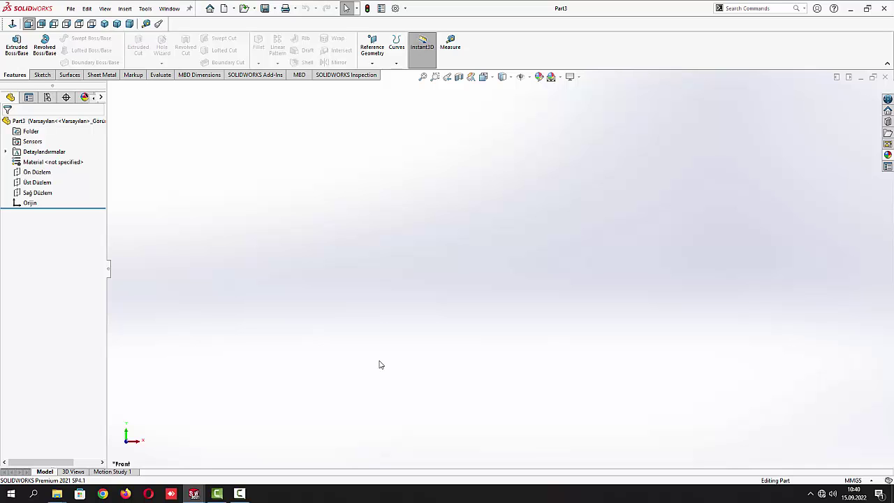
pyautogui.click(37, 183)
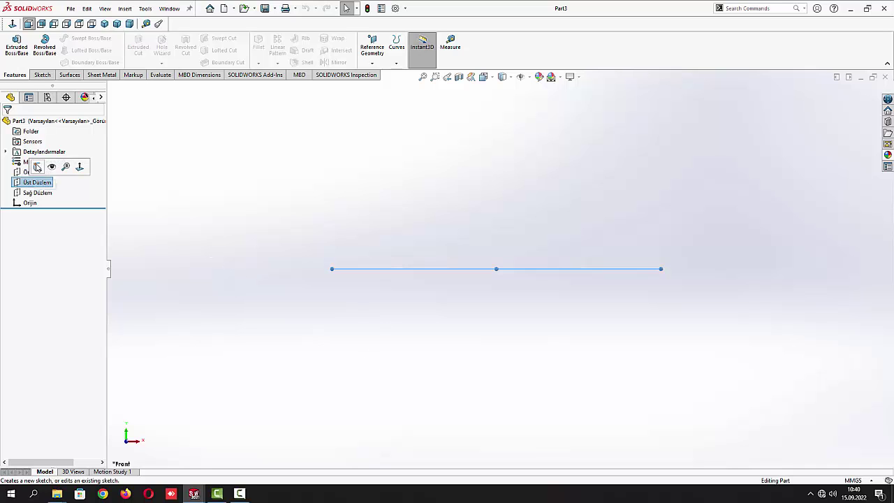
pyautogui.click(40, 167)
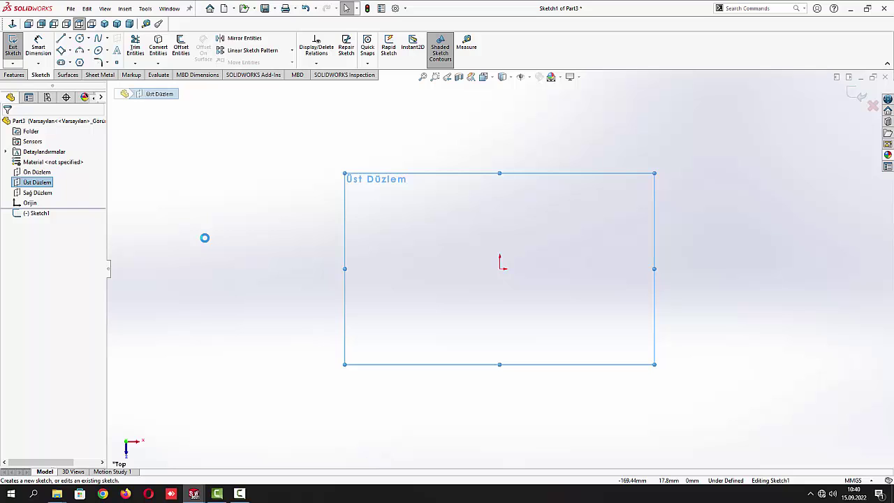
# Sketch a vertical line about 94 mm long running upward from the origin
pyautogui.click(60, 39)
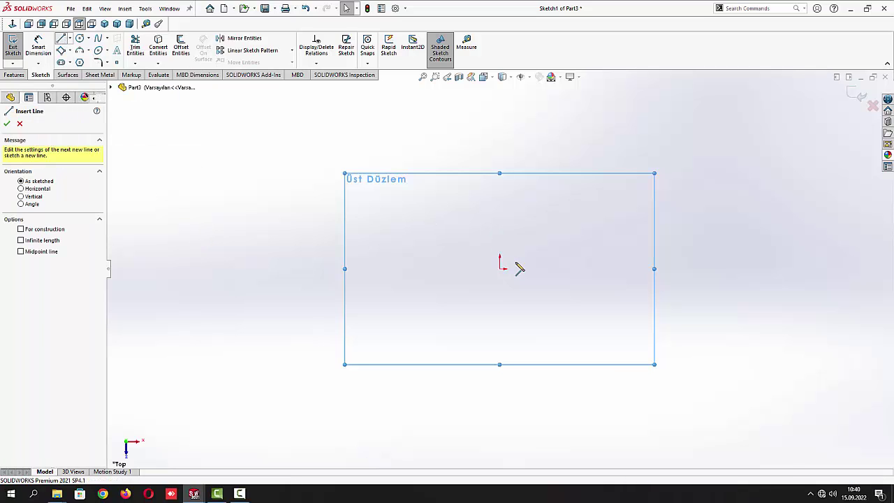
pyautogui.click(500, 269)
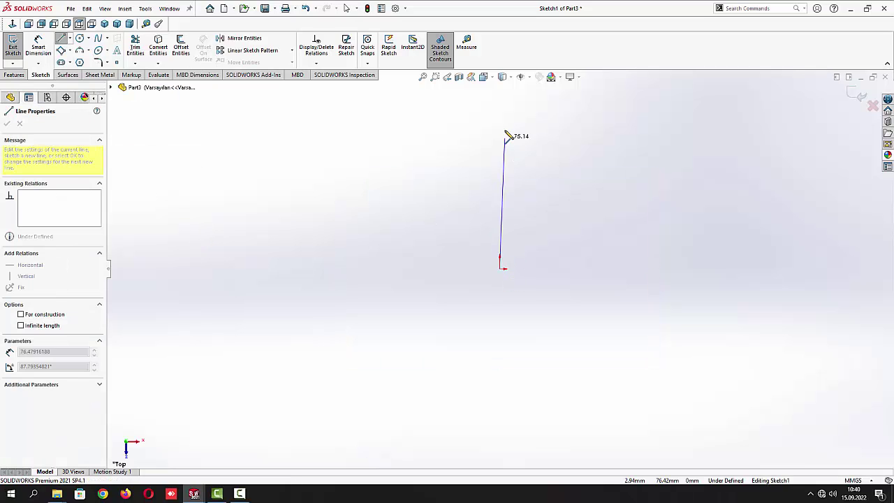
pyautogui.click(500, 106)
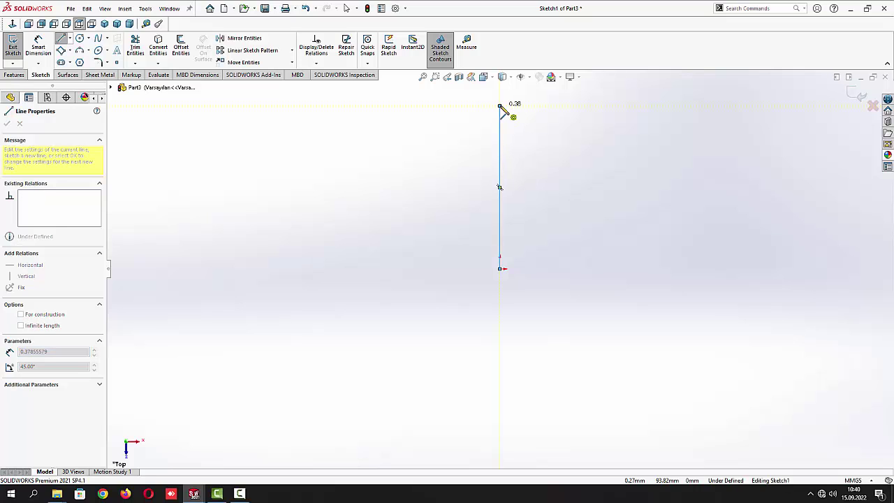
pyautogui.click(501, 107)
pyautogui.press('Escape')
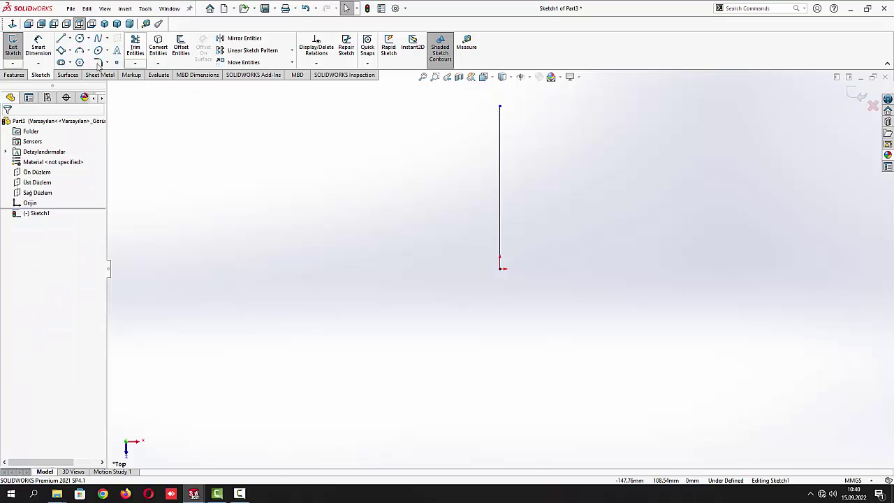
# Dimension the vertical line from the origin to a length of 90 mm
pyautogui.click(39, 47)
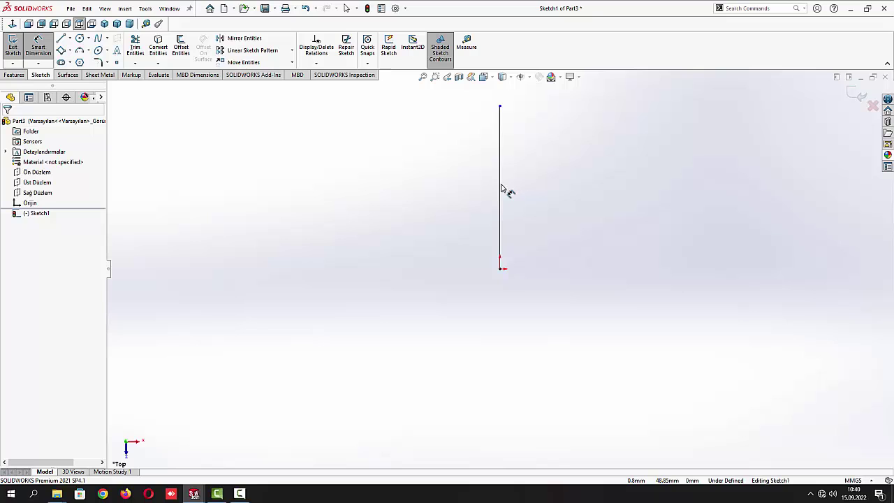
pyautogui.click(500, 187)
pyautogui.click(539, 185)
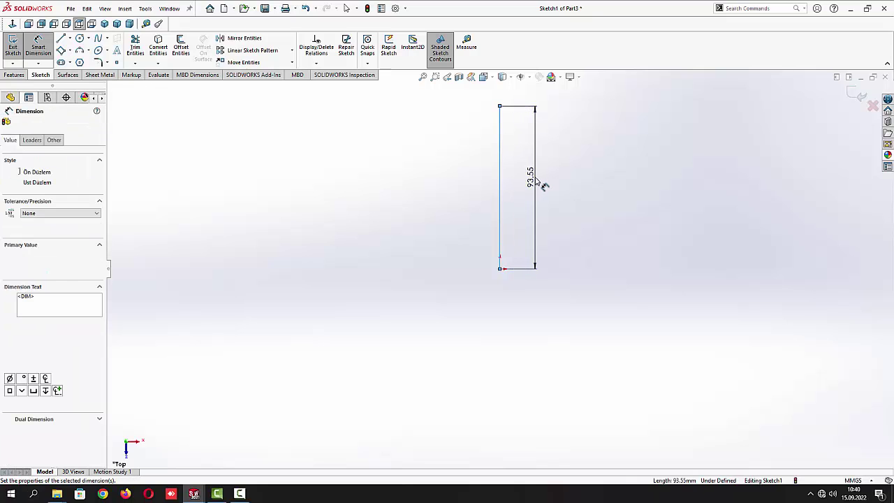
pyautogui.write('90')
pyautogui.press('Return')
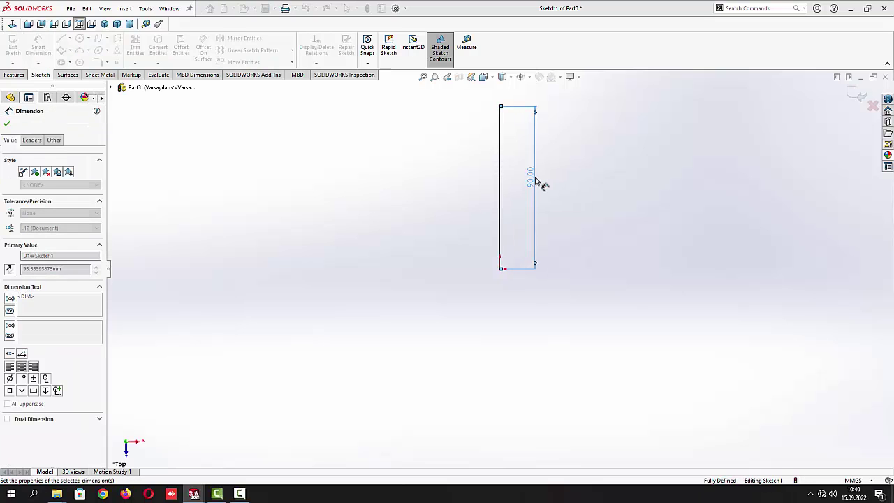
pyautogui.click(7, 124)
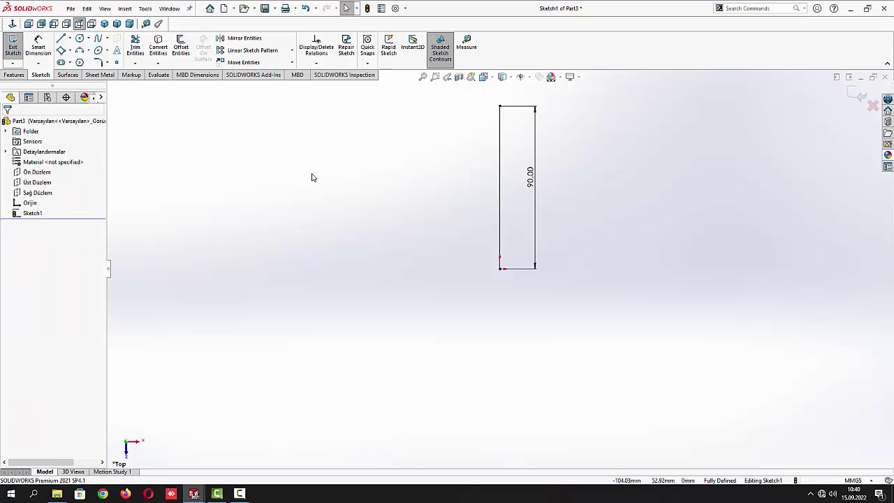
# Sketch a slanted line about 31 mm long from the origin, rising to the left of the vertical line
pyautogui.click(61, 37)
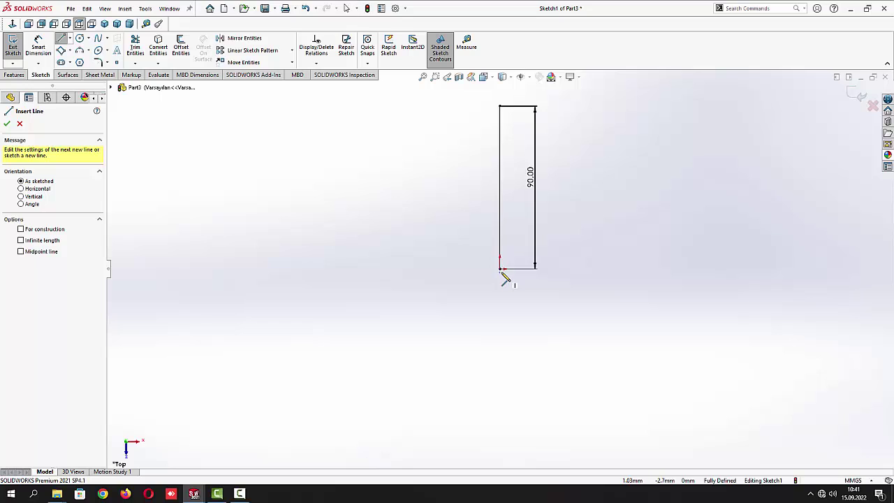
pyautogui.click(500, 269)
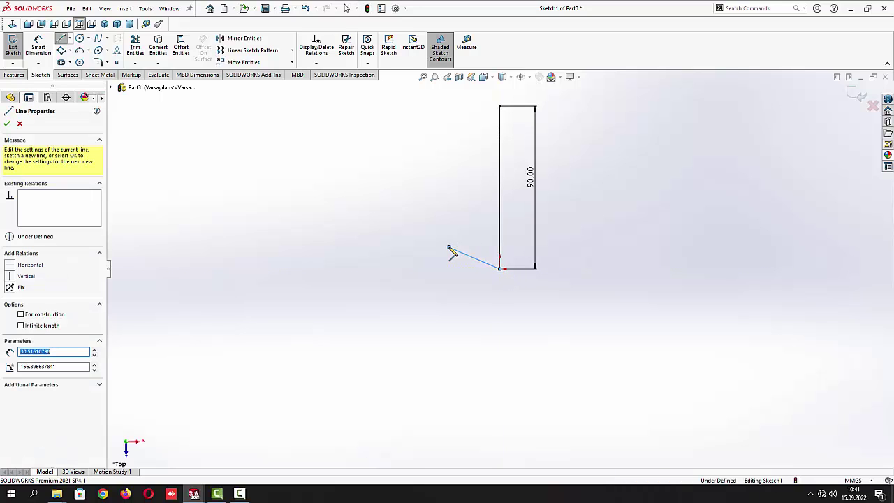
pyautogui.doubleClick(450, 248)
pyautogui.press('Escape')
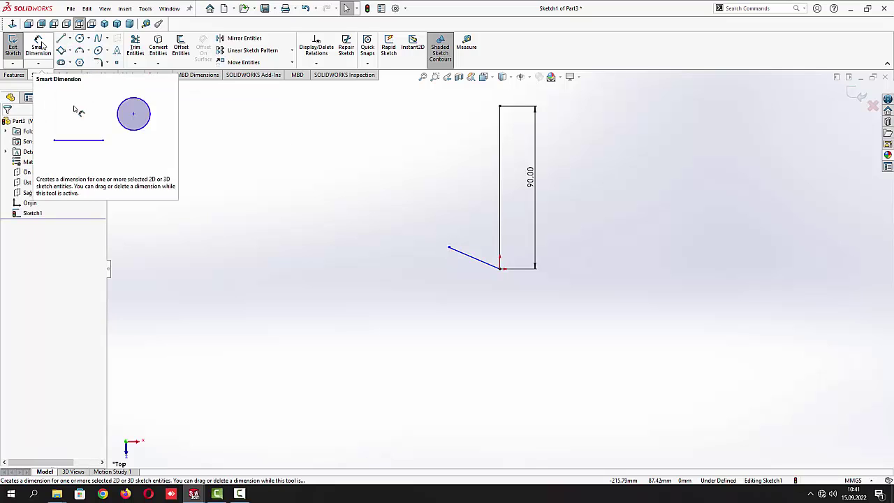
# Add a 60° angle dimension between the slanted line and the vertical line
pyautogui.click(40, 46)
pyautogui.click(485, 263)
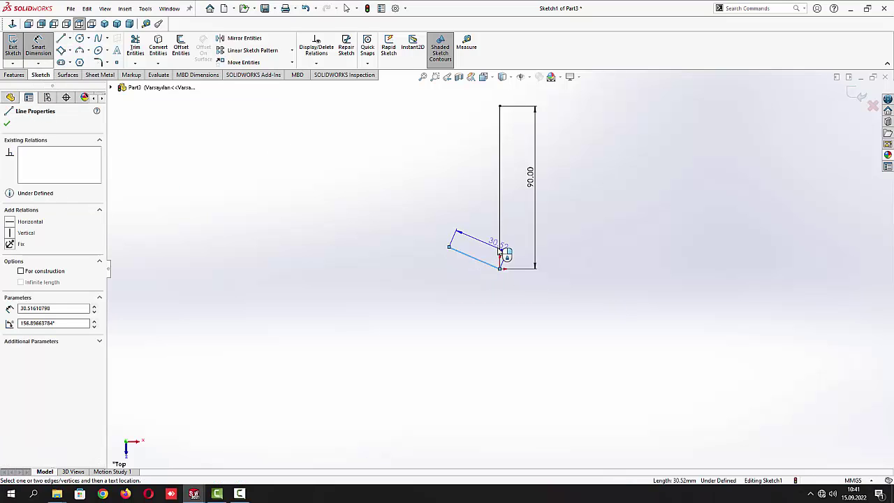
pyautogui.click(500, 246)
pyautogui.click(491, 253)
pyautogui.write('6')
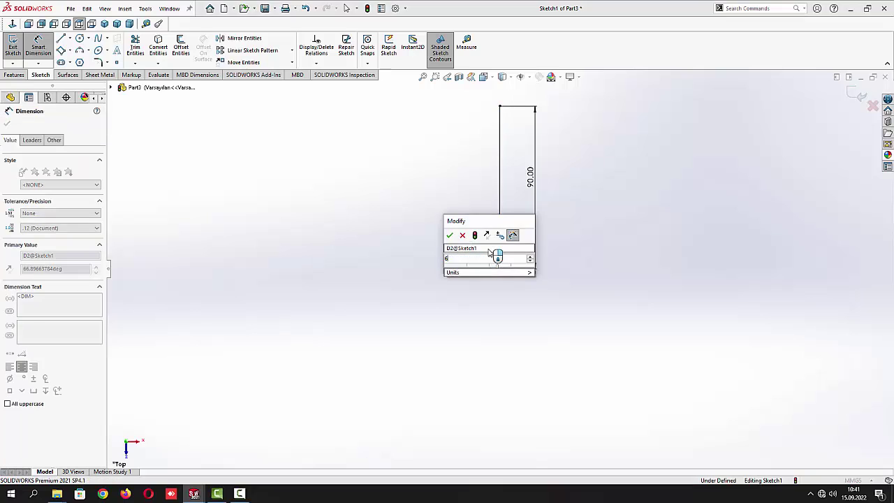
pyautogui.write('0')
pyautogui.press('Return')
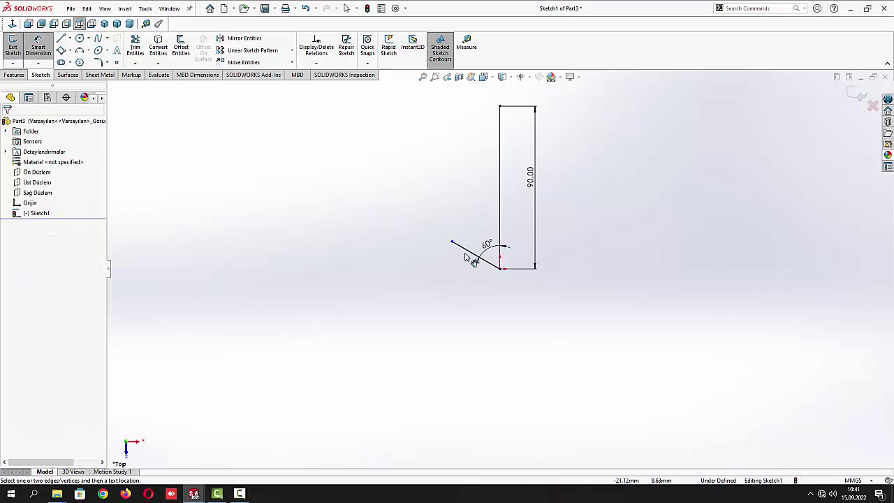
# Dimension the slanted line to a length of 20 mm
pyautogui.click(468, 256)
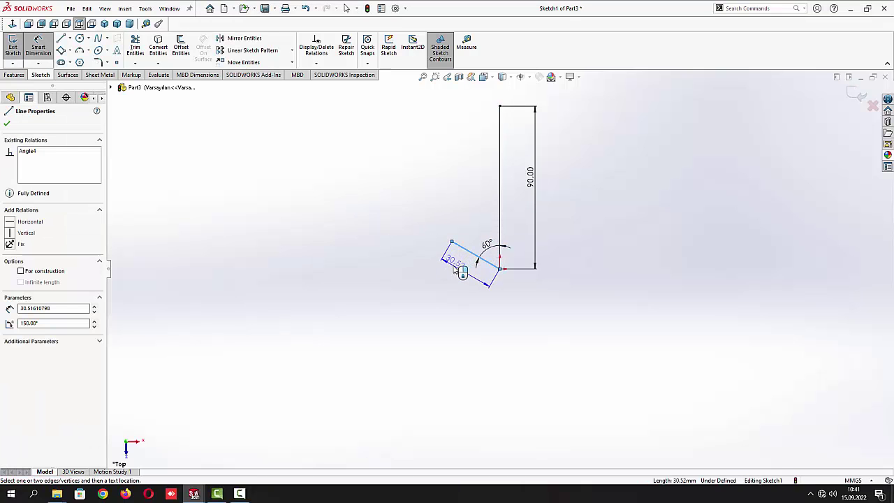
pyautogui.click(455, 269)
pyautogui.write('20')
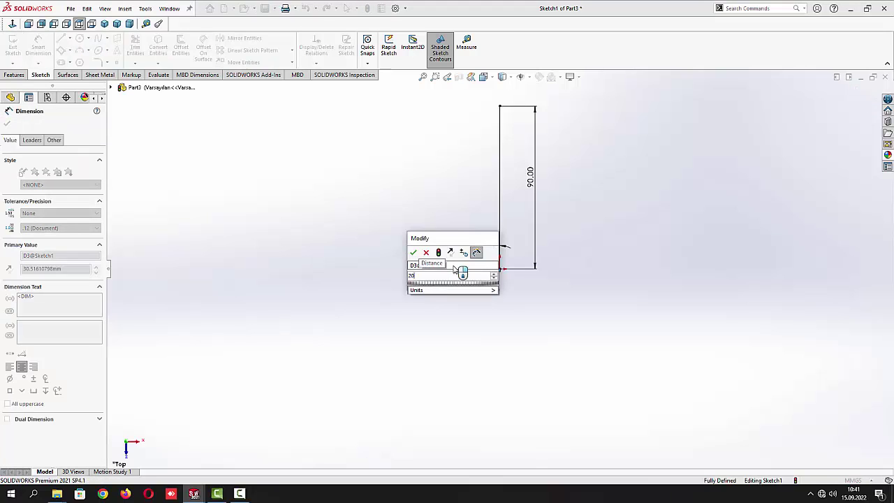
pyautogui.press('Return')
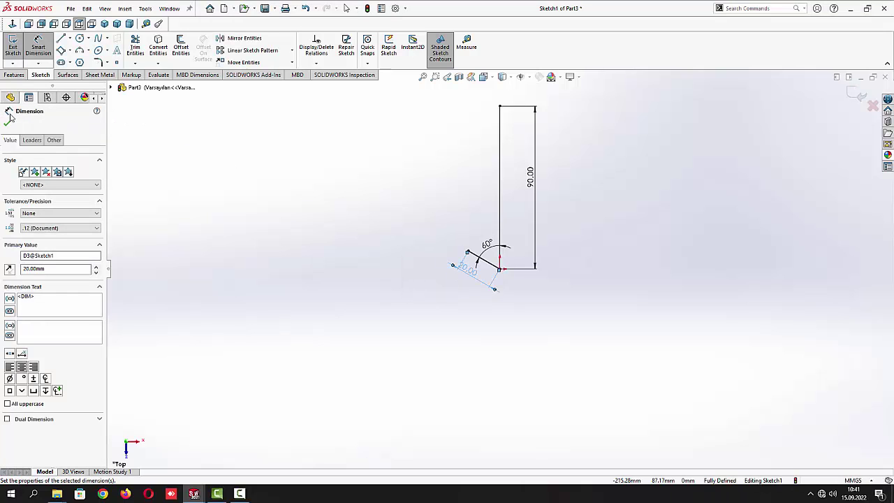
pyautogui.click(8, 118)
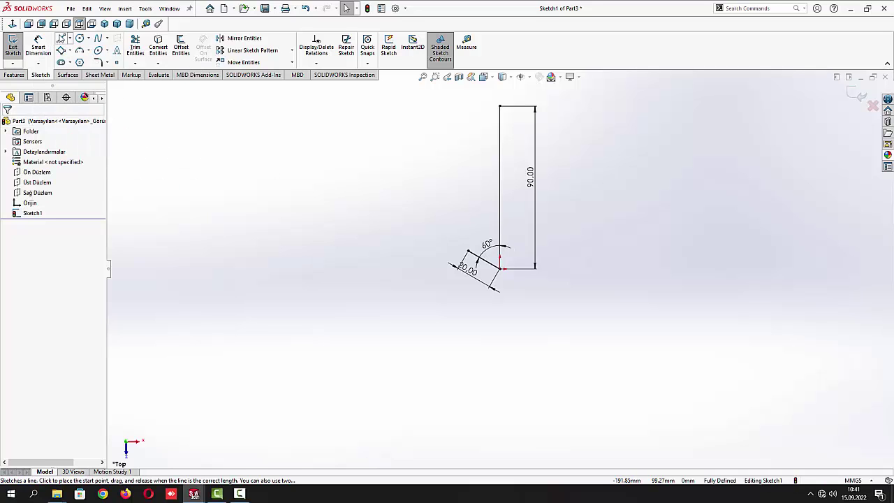
# Sketch a second vertical line about 87 mm long upward from the slanted line's free end
pyautogui.click(61, 39)
pyautogui.click(468, 252)
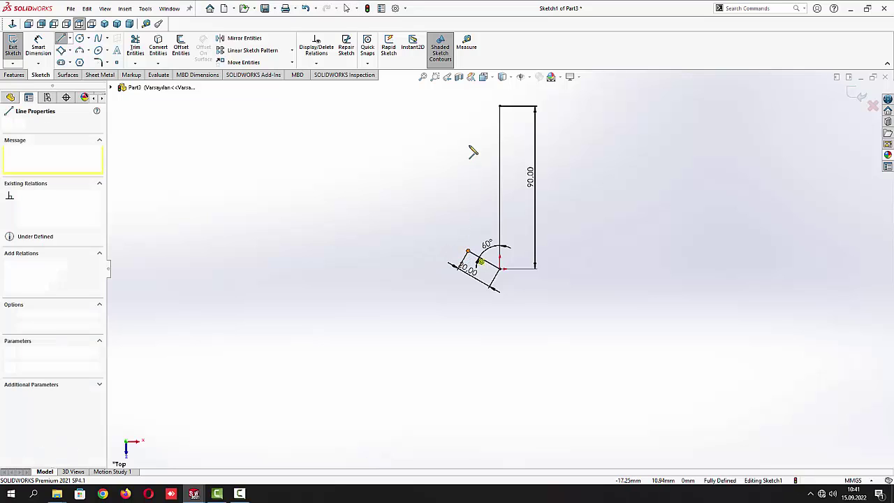
pyautogui.click(468, 93)
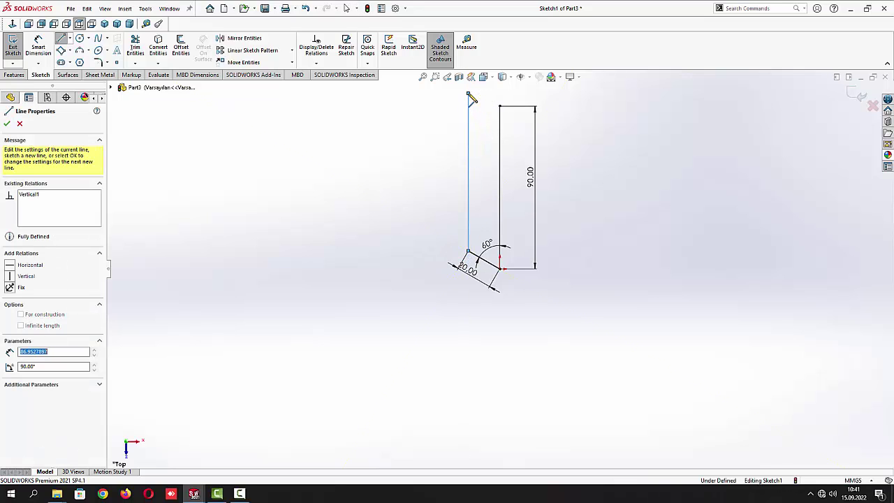
pyautogui.press('Escape')
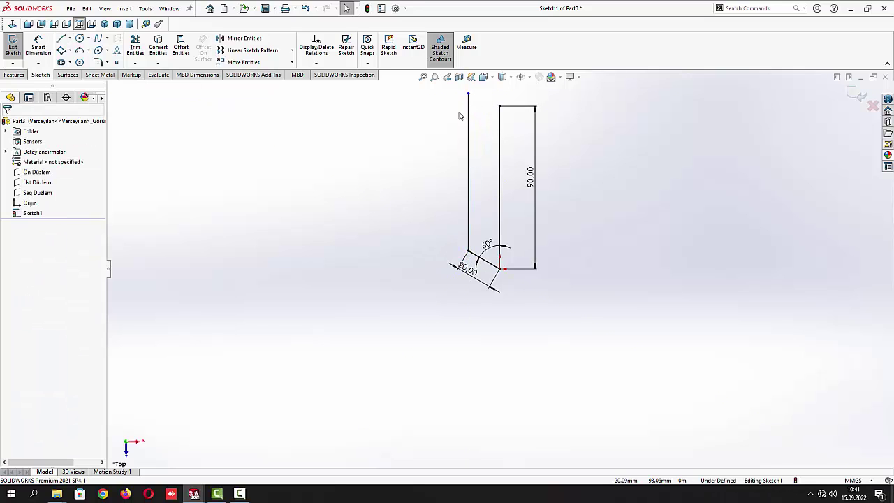
# Dimension the second vertical line, left of the origin, to a length of 90 mm
pyautogui.click(39, 47)
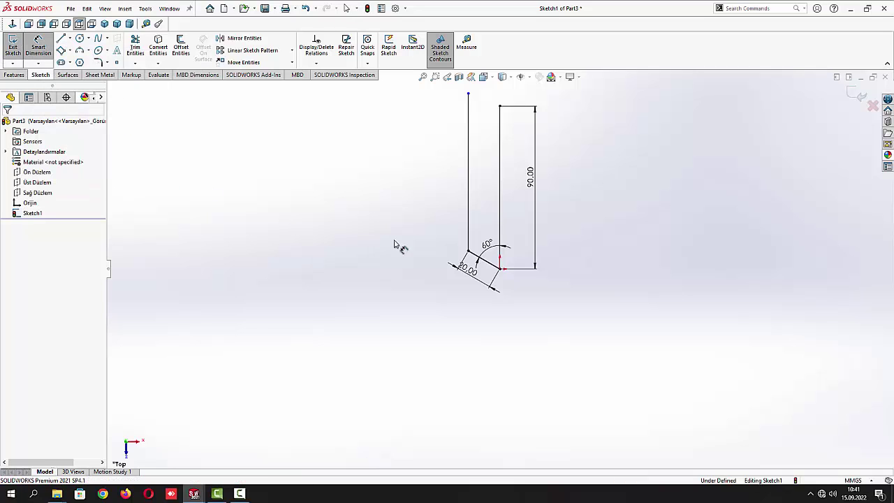
pyautogui.click(468, 187)
pyautogui.click(422, 188)
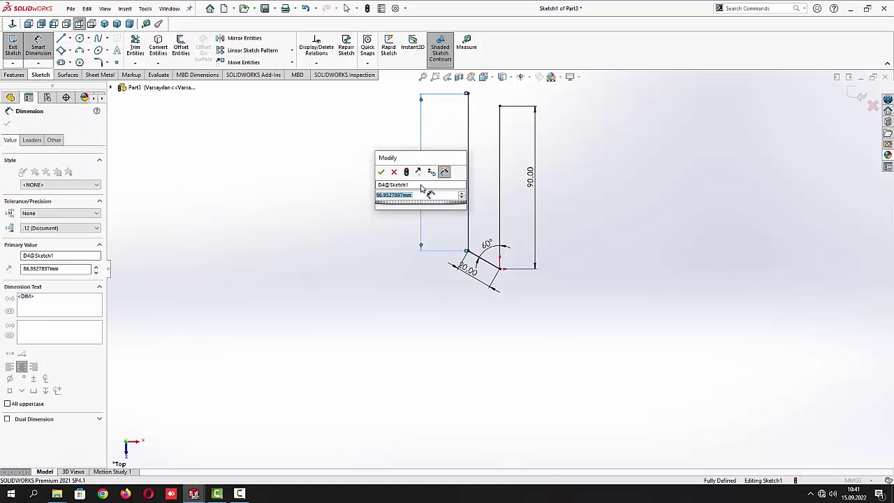
pyautogui.write('90')
pyautogui.press('Return')
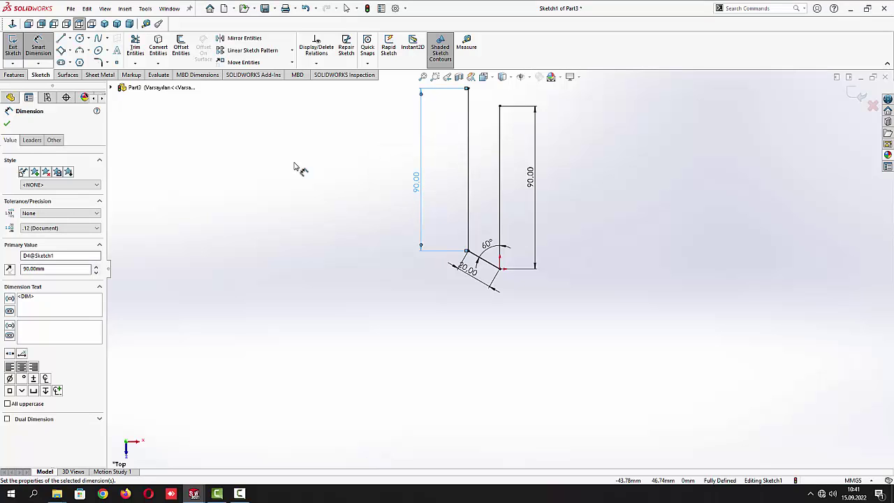
pyautogui.click(8, 125)
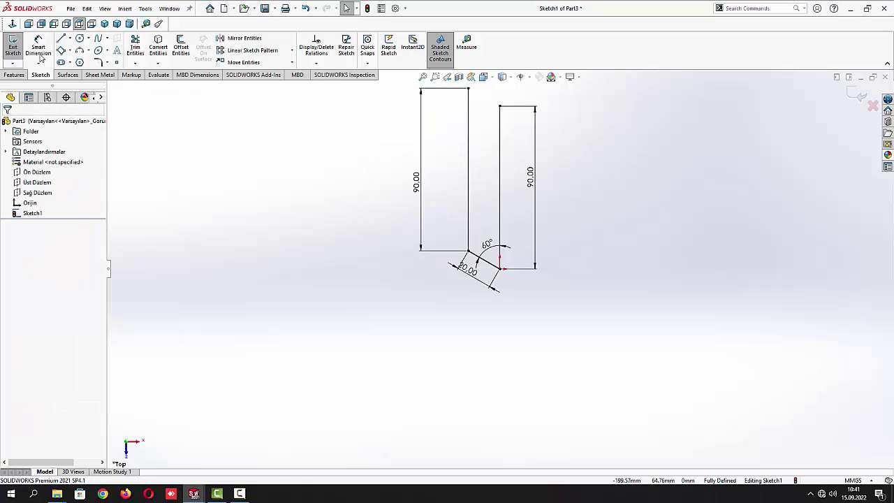
# Close the parallelogram profile with a line joining the upper ends of the two vertical lines
pyautogui.click(61, 38)
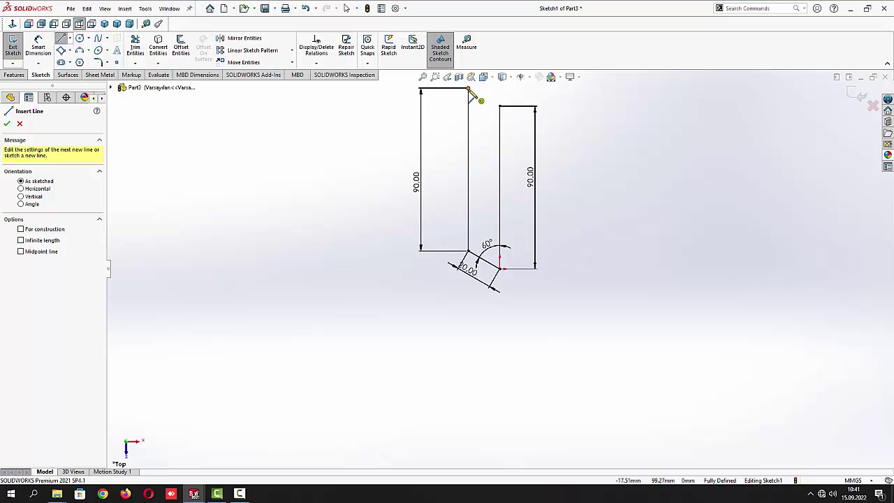
pyautogui.click(499, 107)
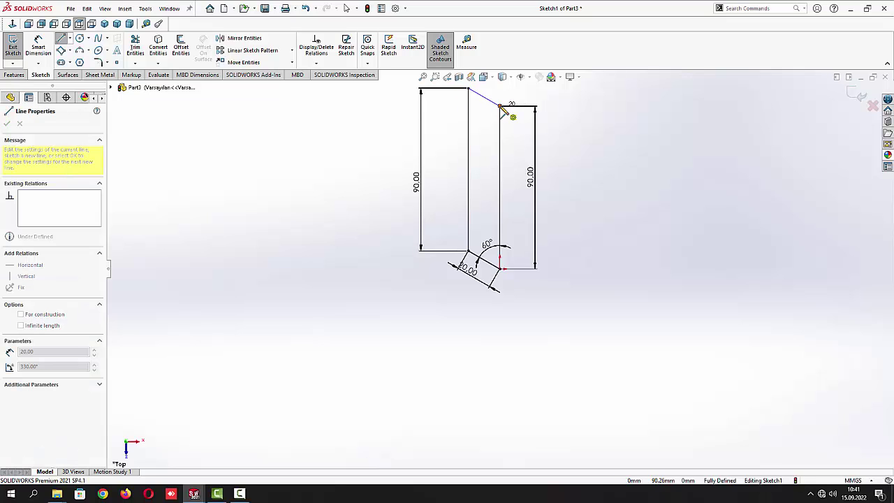
pyautogui.press('Escape')
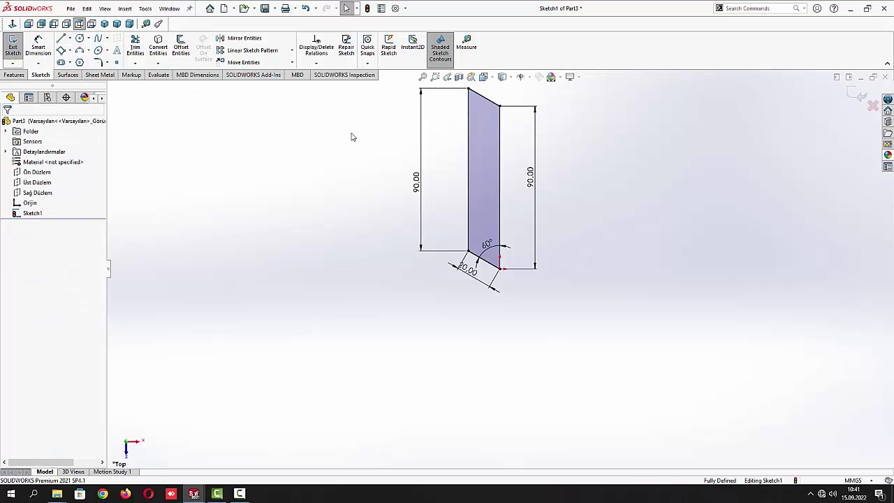
# Sketch a circle of about 2.24 mm radius centred on the profile's lower-left corner
pyautogui.click(80, 38)
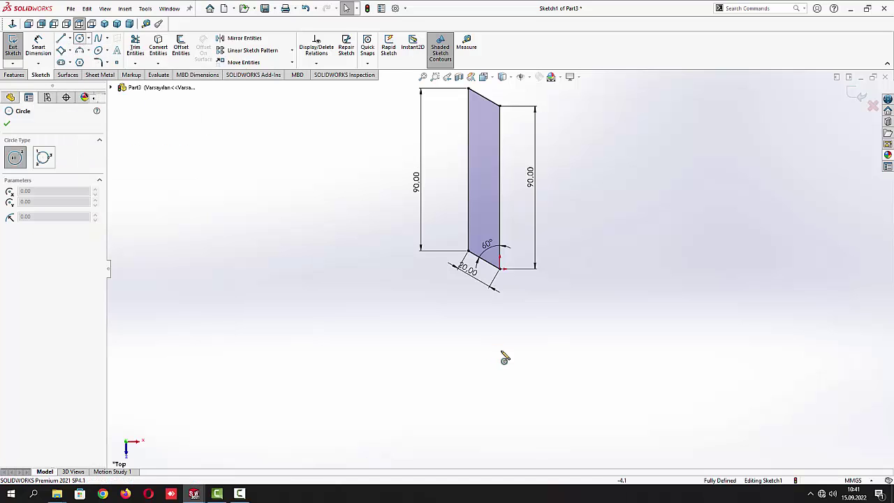
pyautogui.scroll(-3, 474, 260)
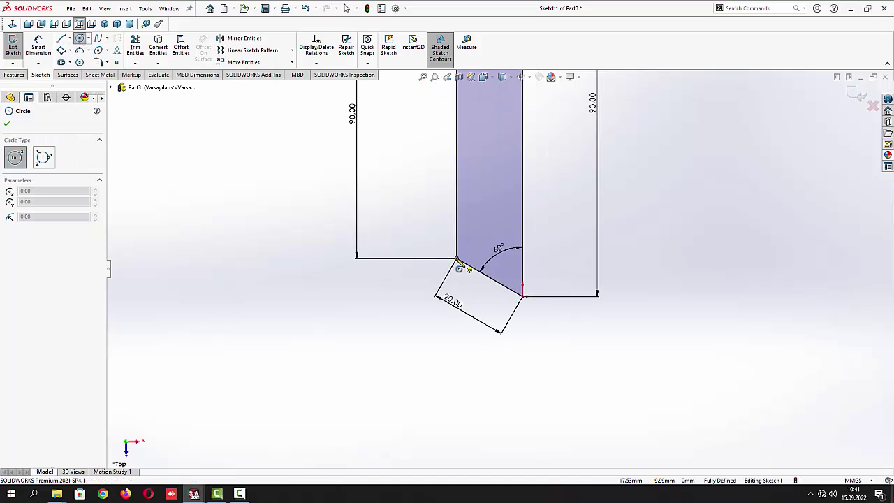
pyautogui.click(456, 259)
pyautogui.click(464, 263)
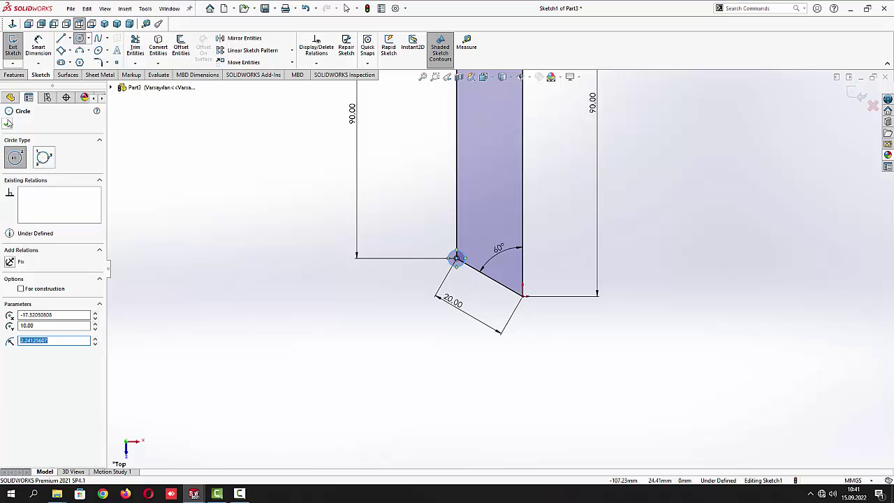
# Dimension the circle at the profile's lower-left corner to a diameter of 4.2 mm
pyautogui.click(8, 123)
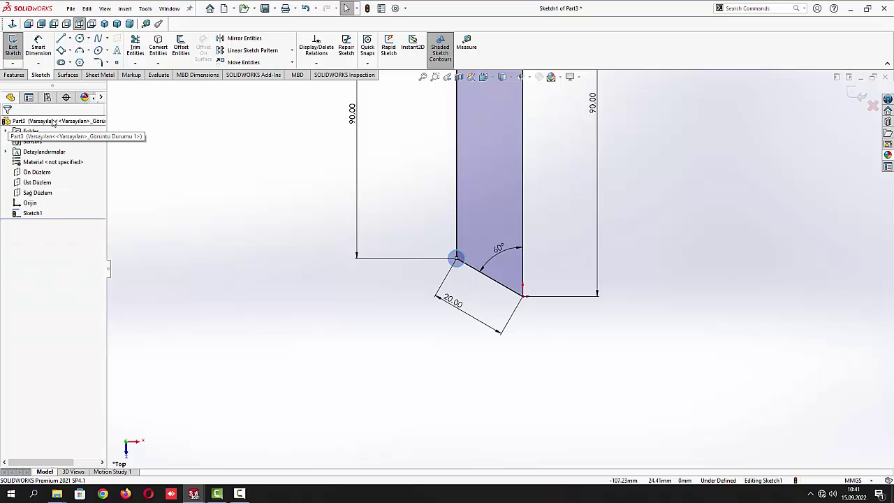
pyautogui.click(38, 46)
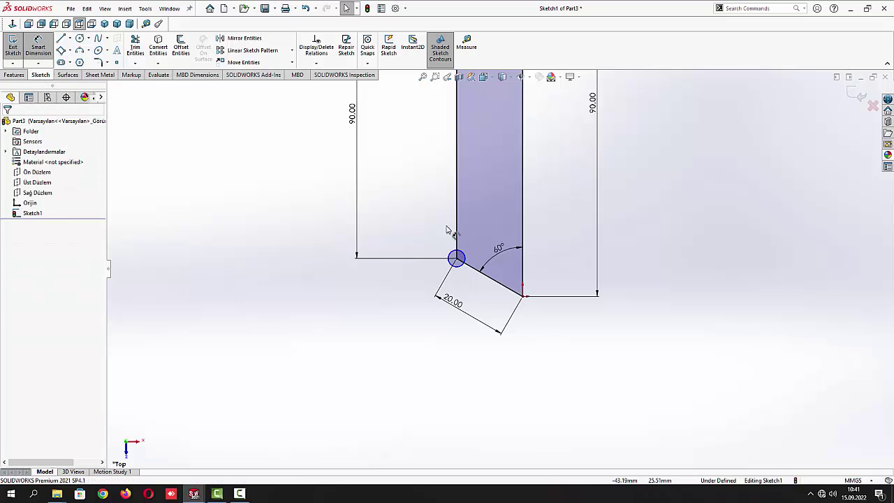
pyautogui.click(464, 256)
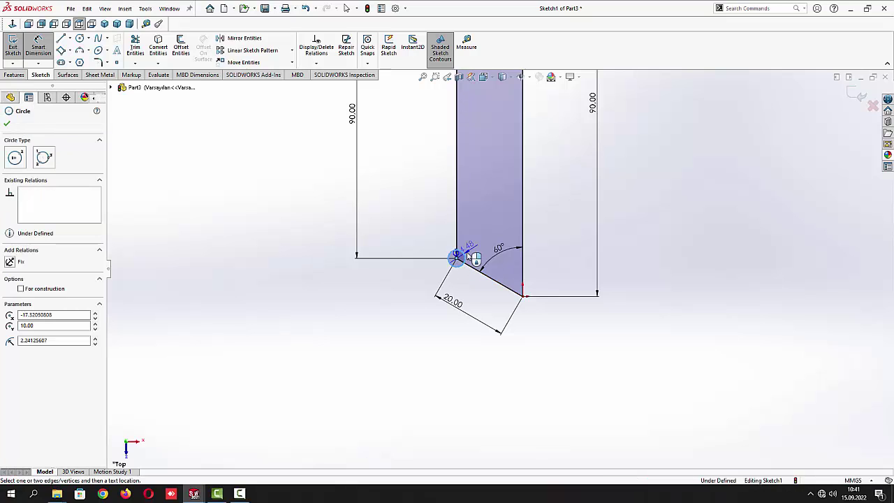
pyautogui.click(484, 235)
pyautogui.write('4')
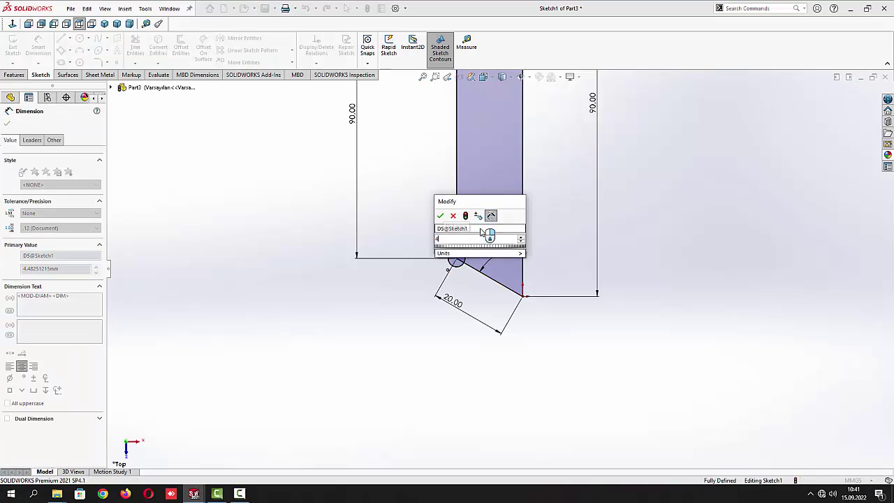
pyautogui.press('Return')
pyautogui.click(480, 232)
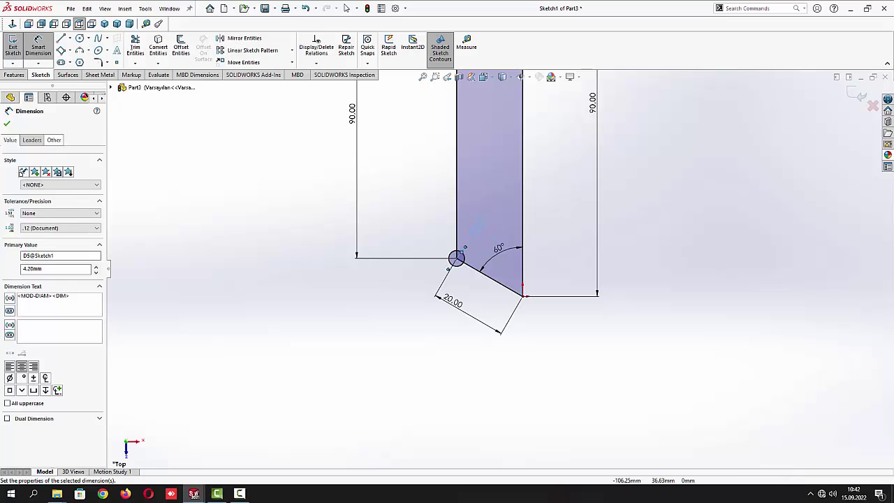
pyautogui.click(7, 123)
# Trim the circle's outer portion and the two profile line ends inside it, leaving a rounded notch at the lower-left corner
pyautogui.hotkey('shift', 'z')
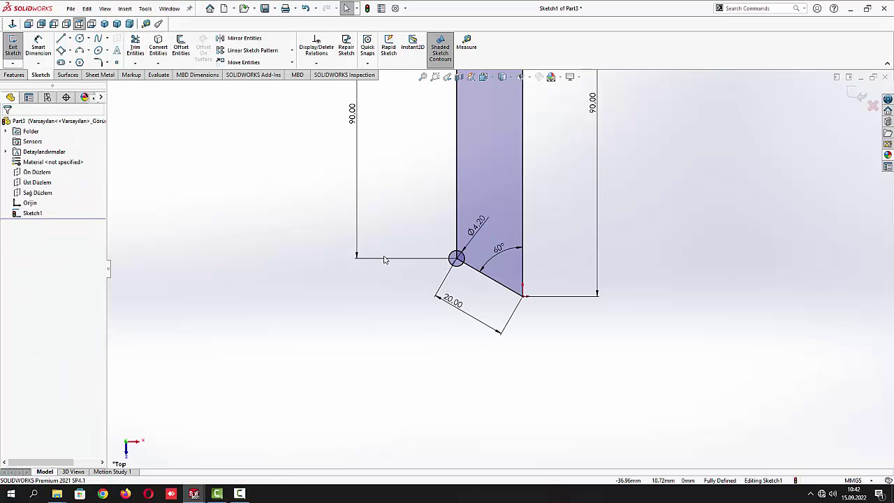
pyautogui.click(133, 47)
pyautogui.click(441, 278)
pyautogui.click(455, 280)
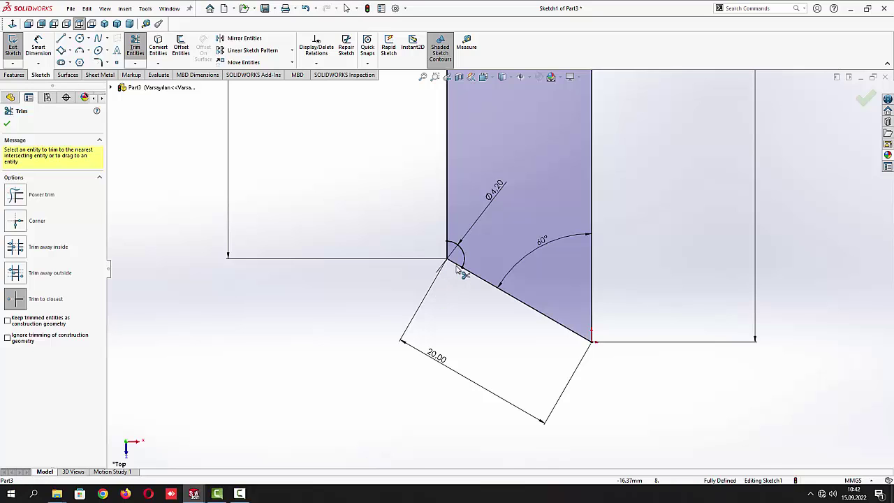
pyautogui.click(455, 265)
pyautogui.click(448, 252)
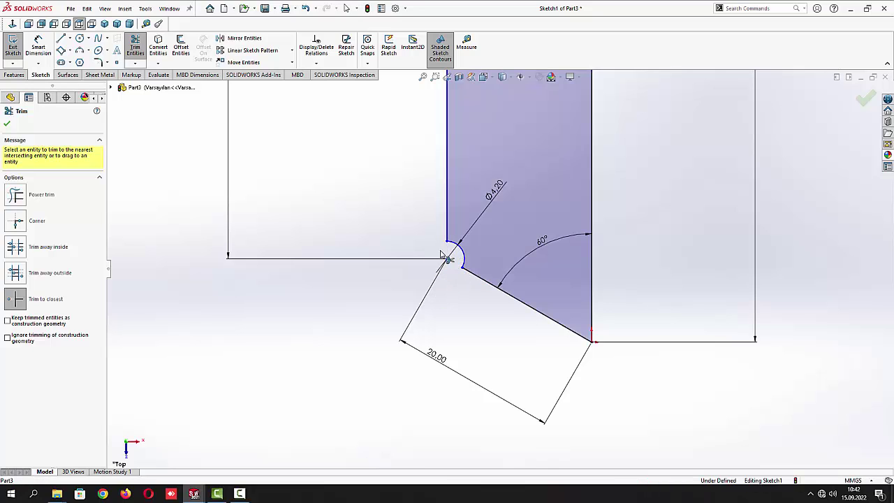
pyautogui.click(7, 123)
# Sketch a circle of about 4.62 mm radius inside the parallelogram near its upper end
pyautogui.scroll(5, 528, 167)
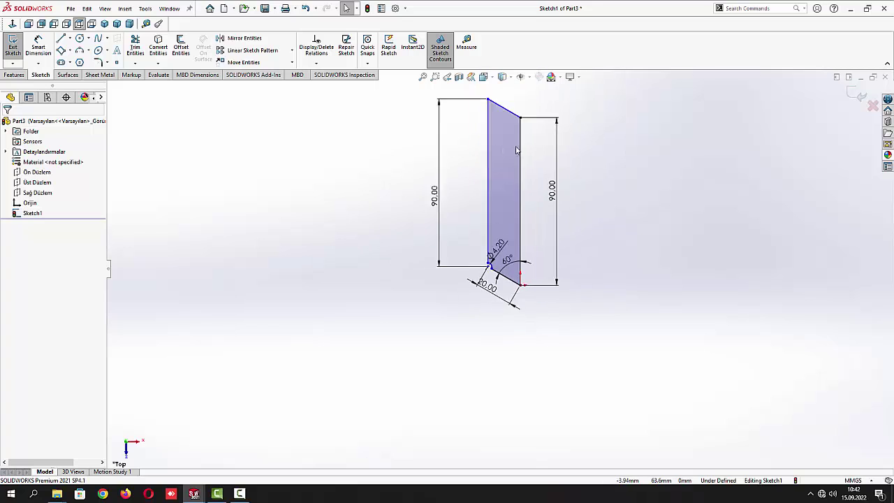
pyautogui.click(79, 37)
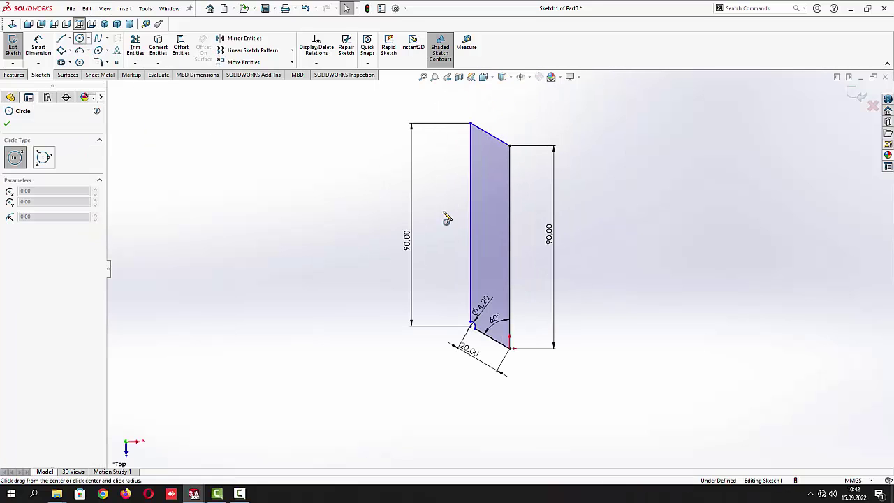
pyautogui.click(489, 170)
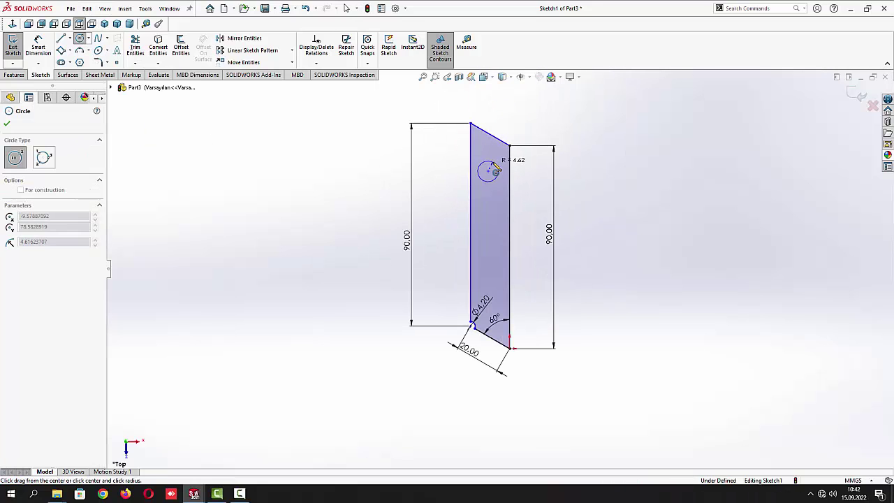
pyautogui.click(499, 168)
pyautogui.click(7, 123)
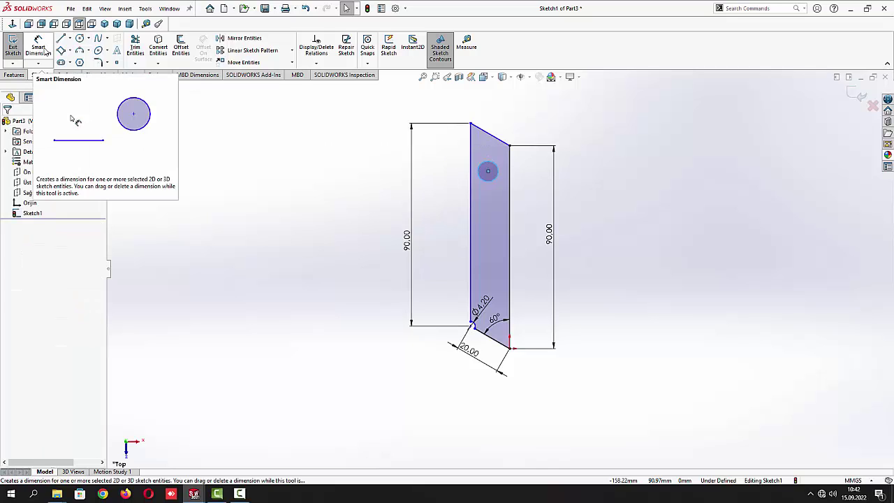
# Dimension the vertical distance between the upper circle's centre and the profile's upper-right corner to 3.5 mm
pyautogui.click(40, 50)
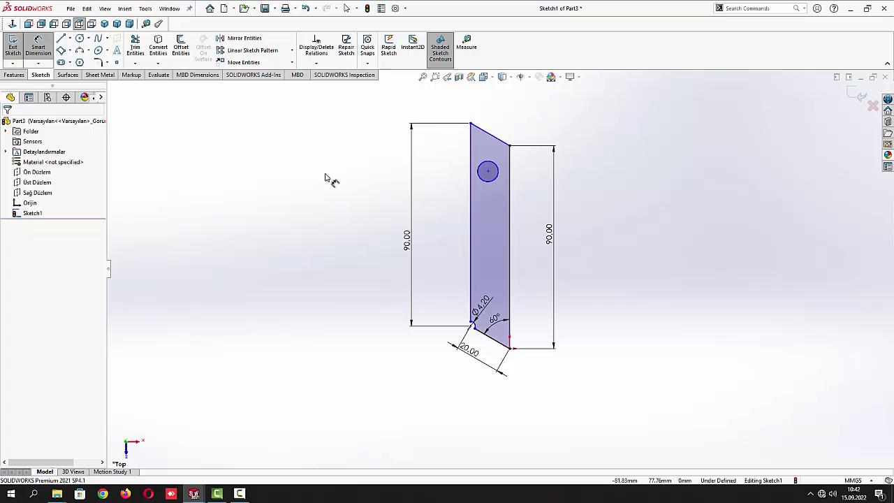
pyautogui.click(489, 172)
pyautogui.click(510, 148)
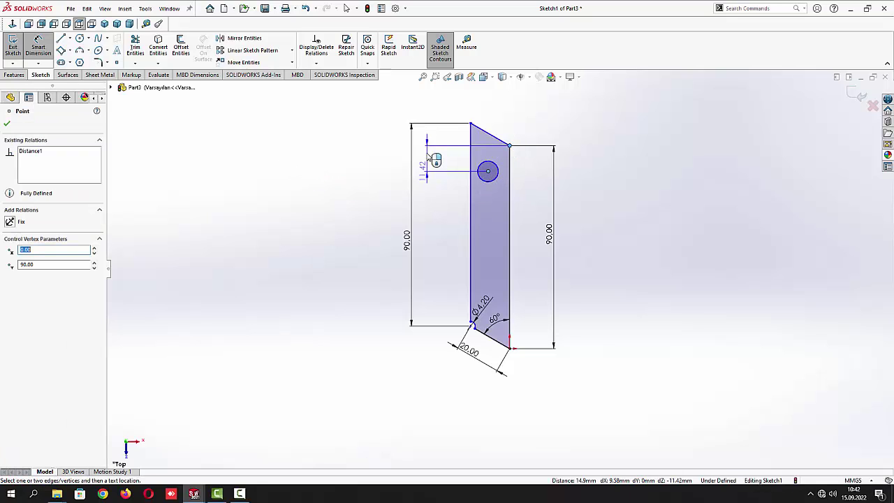
pyautogui.click(427, 157)
pyautogui.write('3.5')
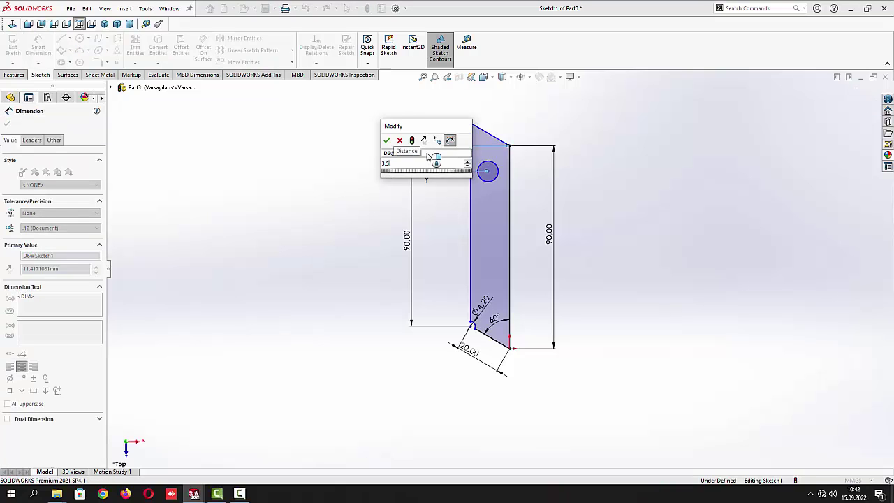
pyautogui.press('Return')
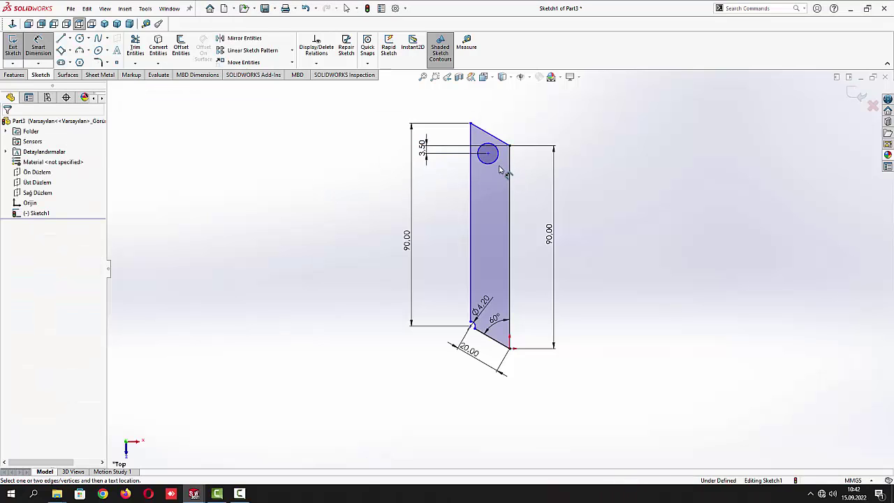
# Dimension the upper circle to a diameter of 4.2 mm
pyautogui.click(493, 158)
pyautogui.click(495, 200)
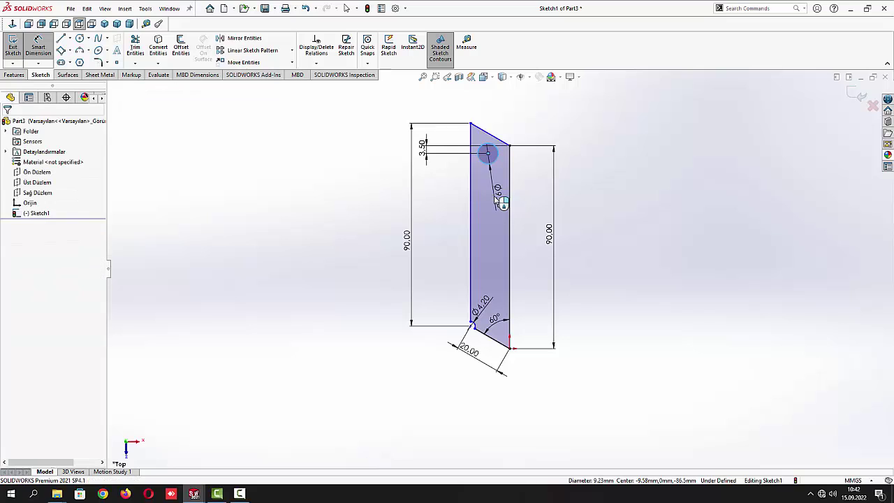
pyautogui.write('4.2')
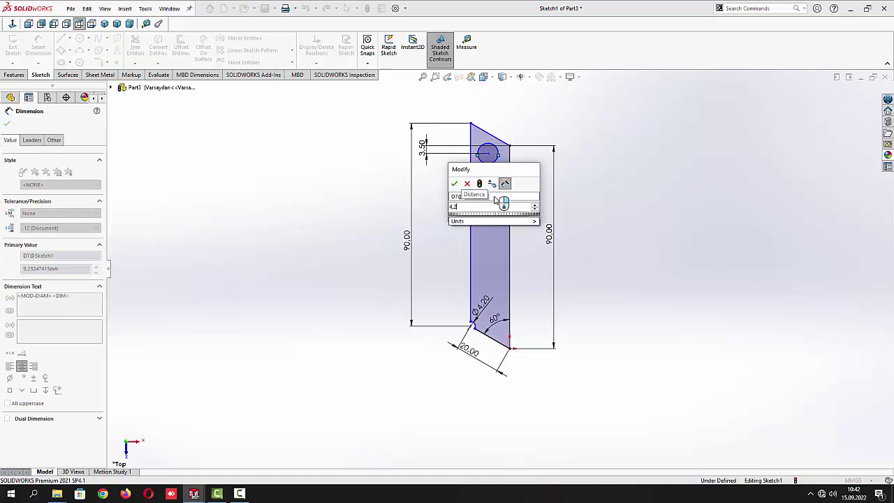
pyautogui.press('Return')
pyautogui.click(339, 195)
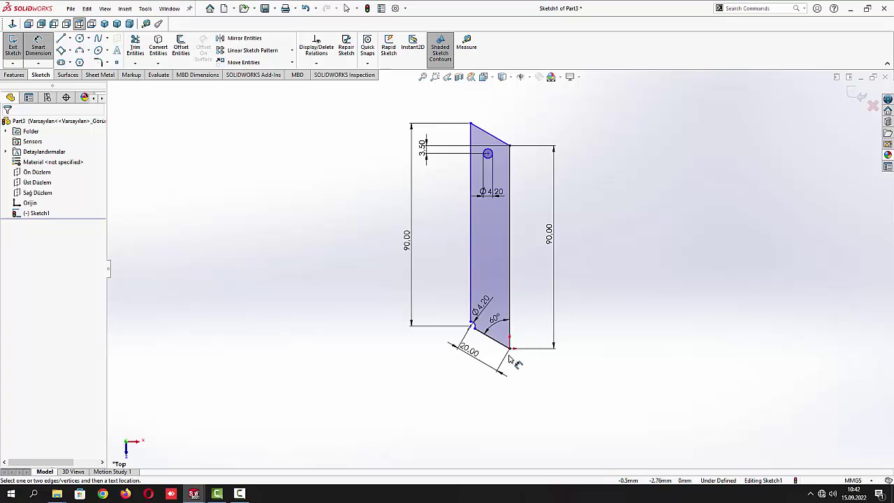
pyautogui.click(487, 154)
pyautogui.click(471, 221)
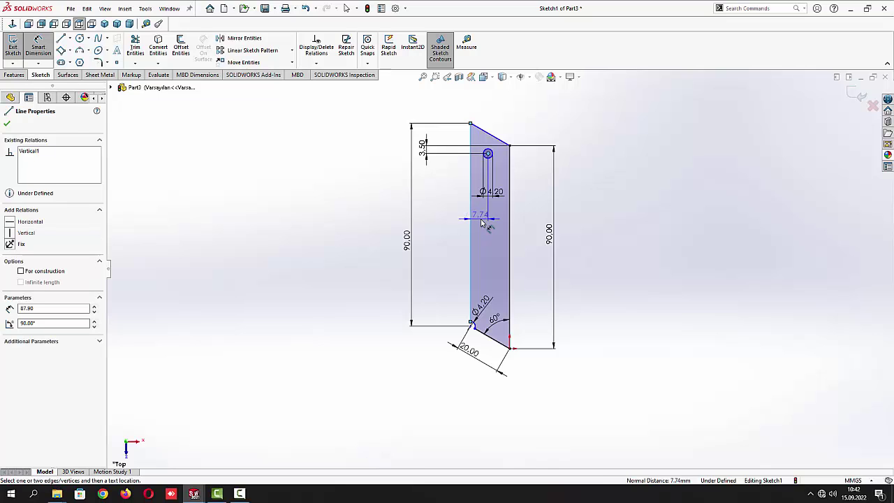
pyautogui.press('Escape')
pyautogui.click(471, 239)
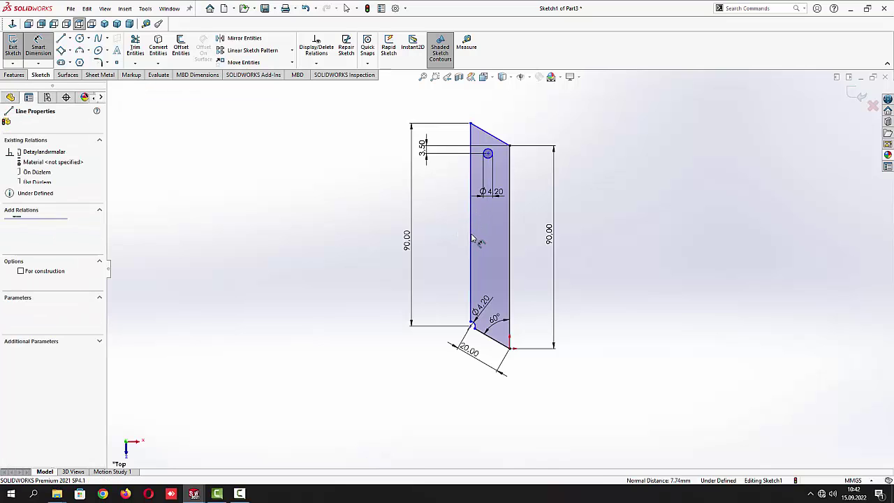
pyautogui.click(510, 244)
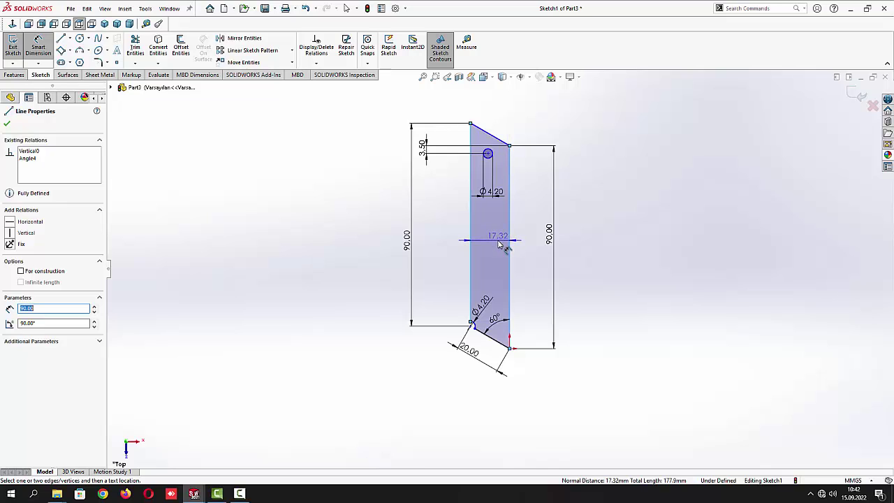
pyautogui.press('Escape')
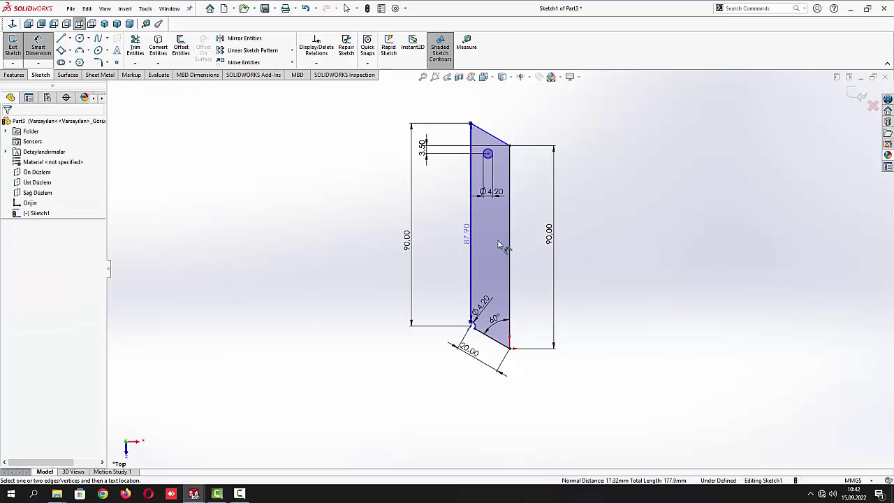
pyautogui.click(487, 154)
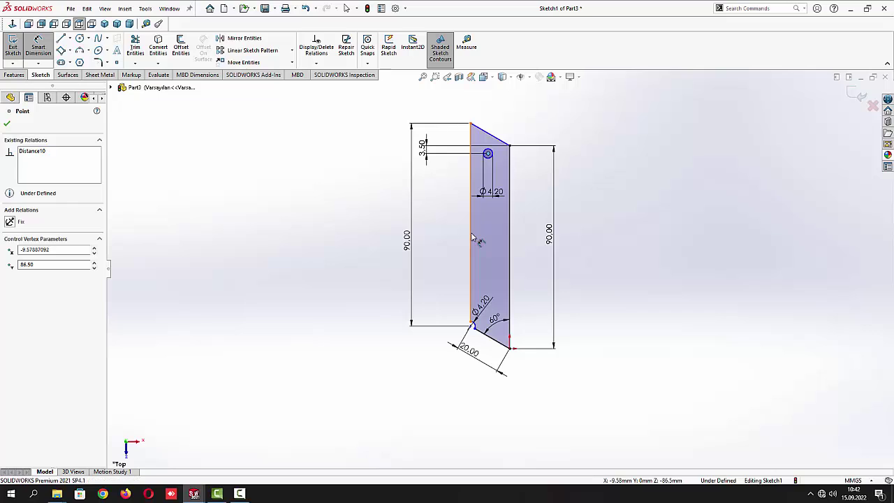
pyautogui.click(473, 238)
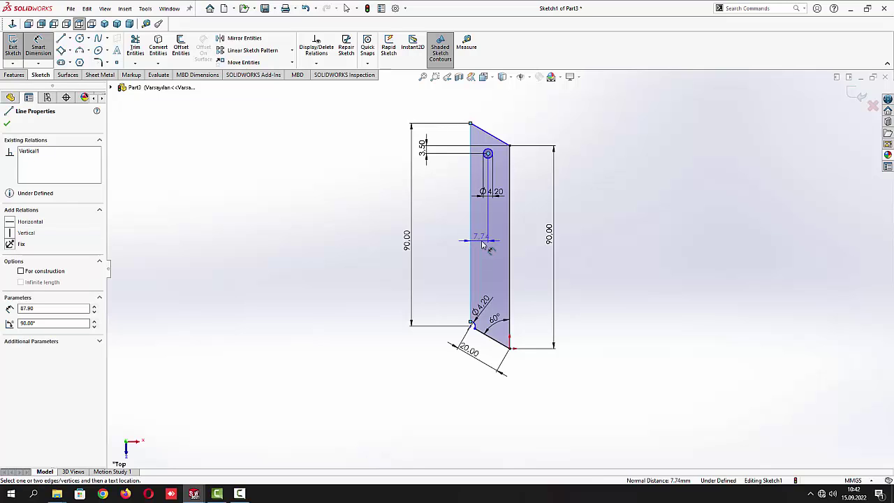
pyautogui.press('Escape')
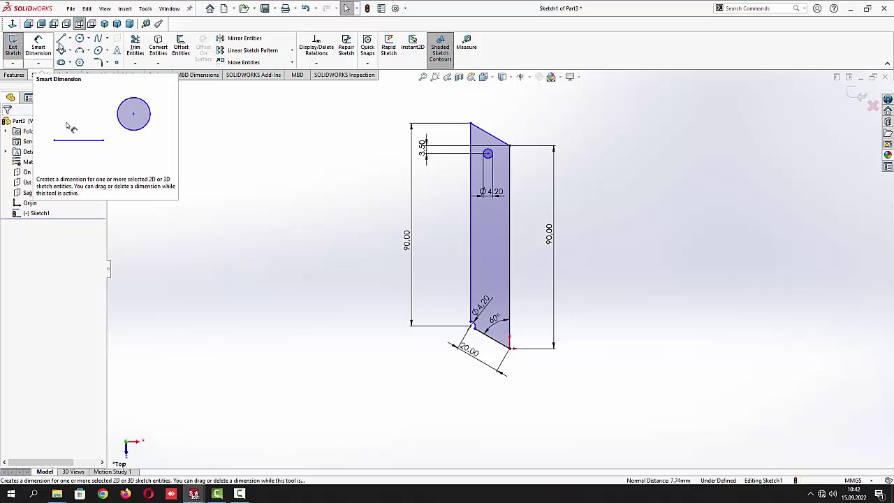
# Draw a centerline about 90.53 mm long from the middle of the upper slanted edge down to the lower slanted edge
pyautogui.click(70, 39)
pyautogui.click(84, 63)
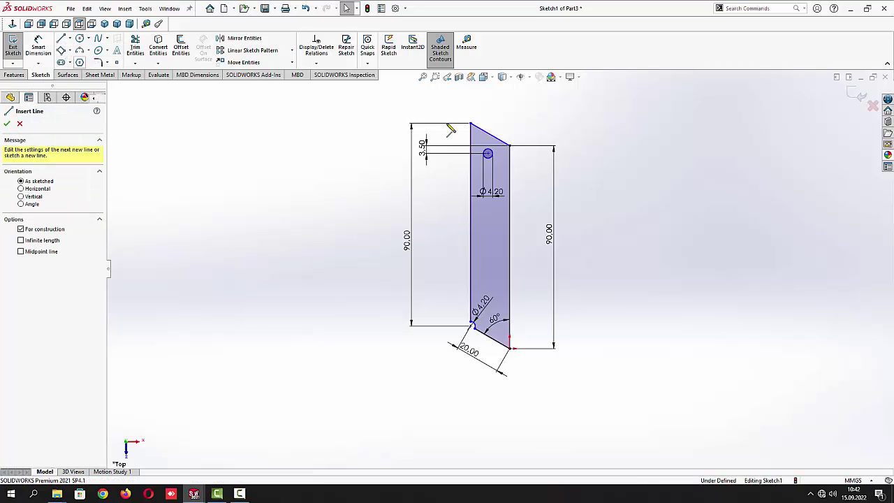
pyautogui.click(491, 136)
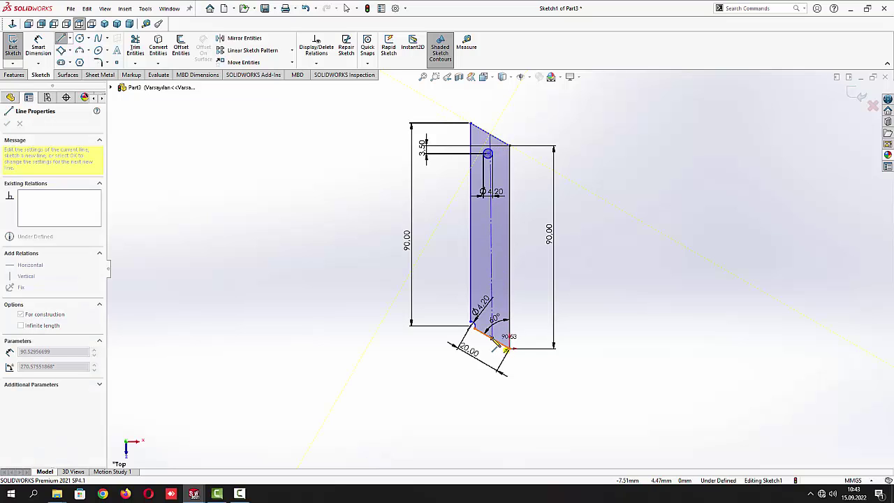
pyautogui.doubleClick(504, 347)
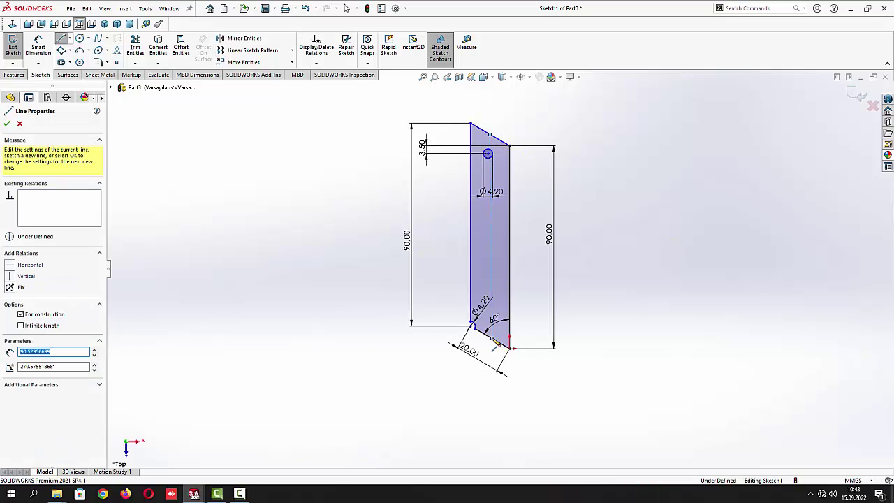
pyautogui.press('Escape')
pyautogui.press('Escape')
# Add a coincident relation between the upper circle's centre point and the centerline
pyautogui.scroll(-5, 500, 139)
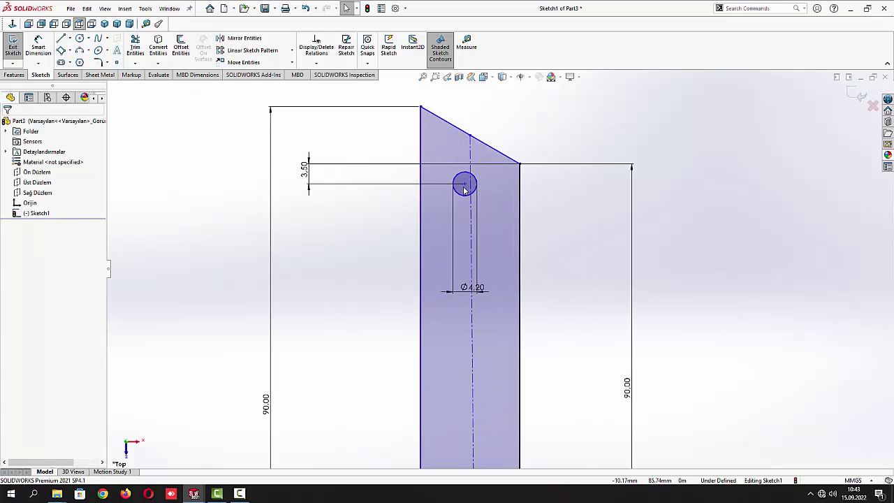
pyautogui.click(464, 184)
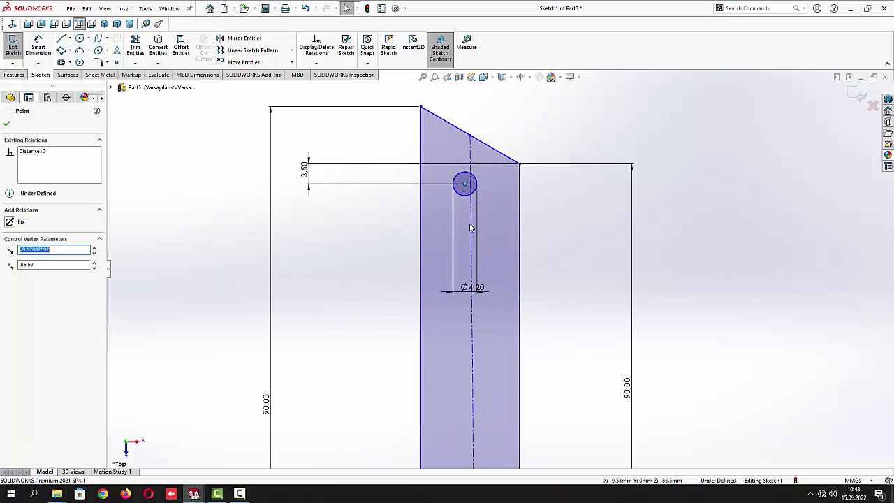
pyautogui.keyDown('ctrl'); pyautogui.click(470, 228); pyautogui.keyUp('ctrl')
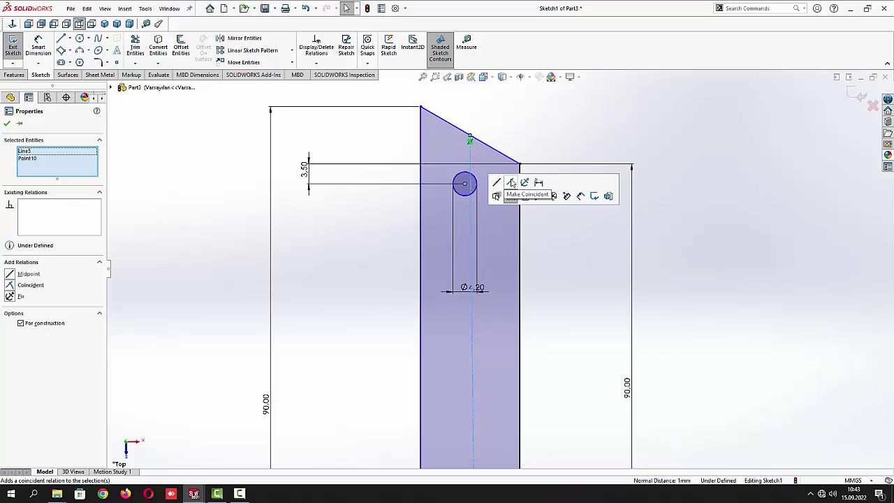
pyautogui.click(512, 183)
pyautogui.click(6, 124)
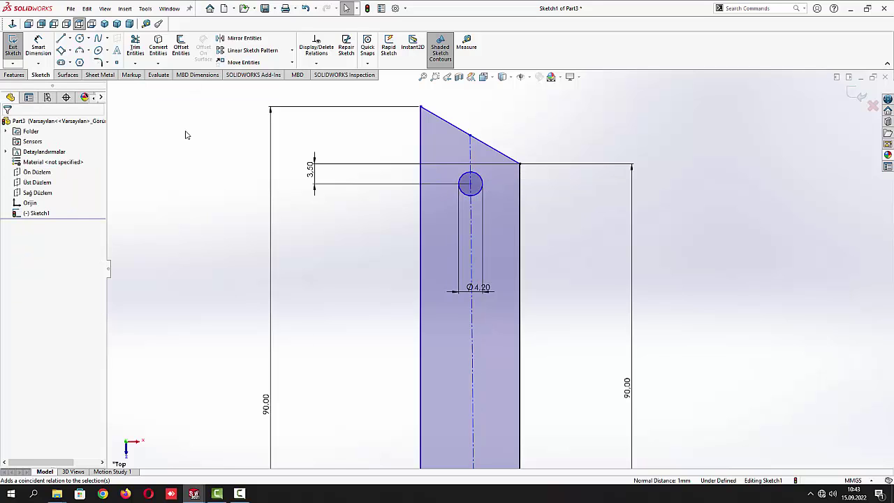
# Finish the plate sketch and extrude it as a boss with a blind depth of 0.5 mm
pyautogui.press('f')
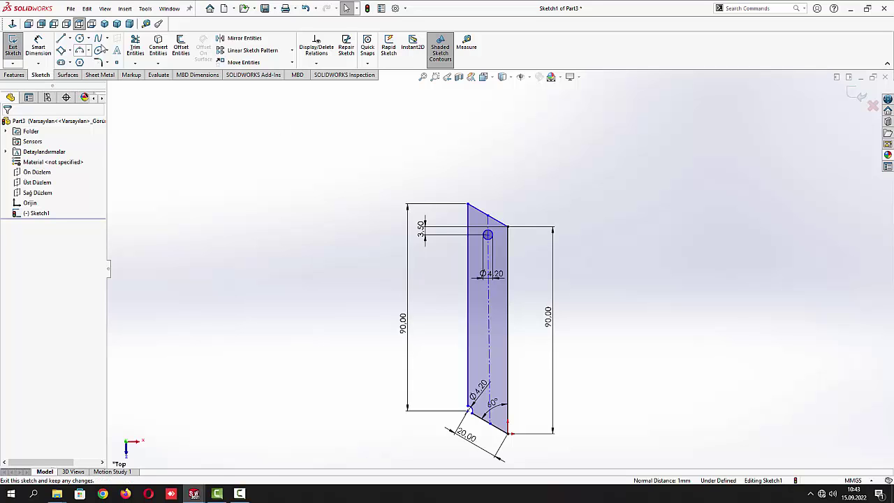
pyautogui.click(13, 47)
pyautogui.click(17, 46)
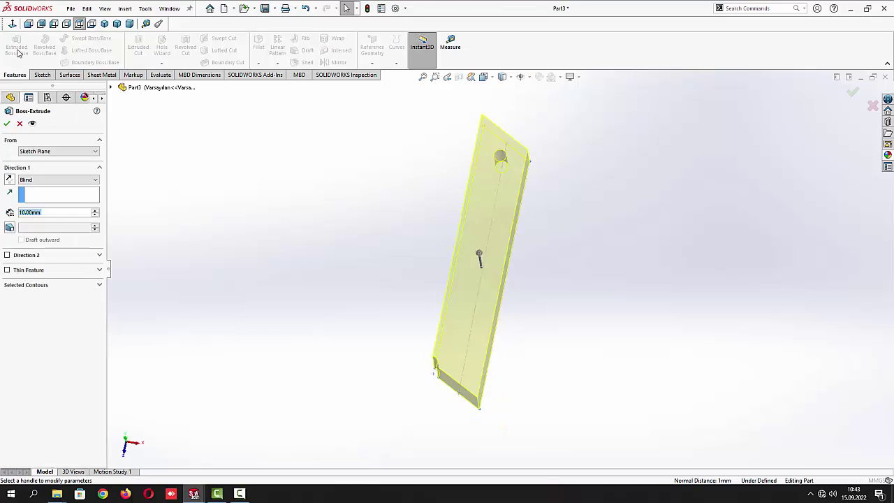
pyautogui.write('0.5')
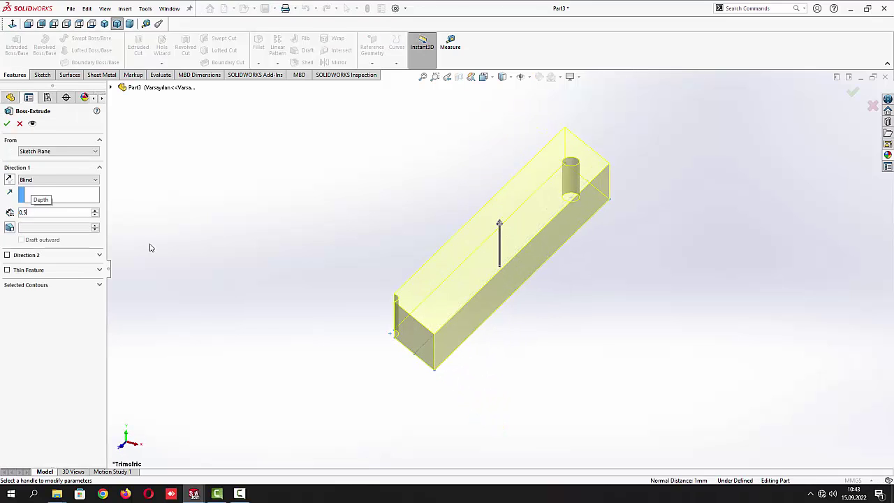
pyautogui.press('Return')
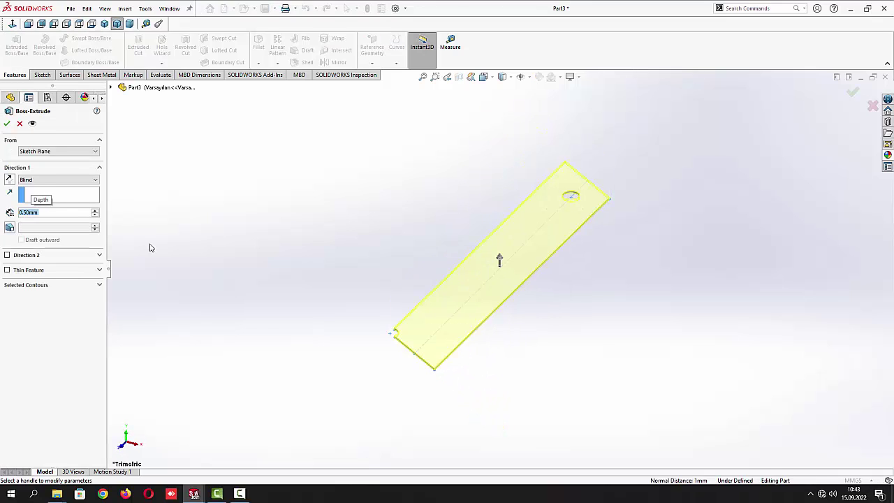
pyautogui.click(7, 124)
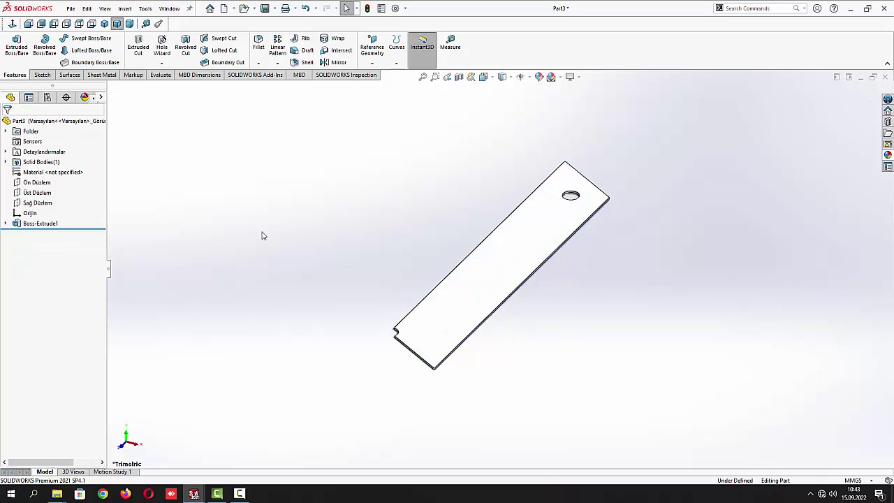
# On the front plane (Ön Düzlem), sketch a closed 0.5 mm high profile with a V notch pointing to the plate end's midpoint, extending about 0.49 mm beyond it
pyautogui.click(49, 182)
pyautogui.click(50, 165)
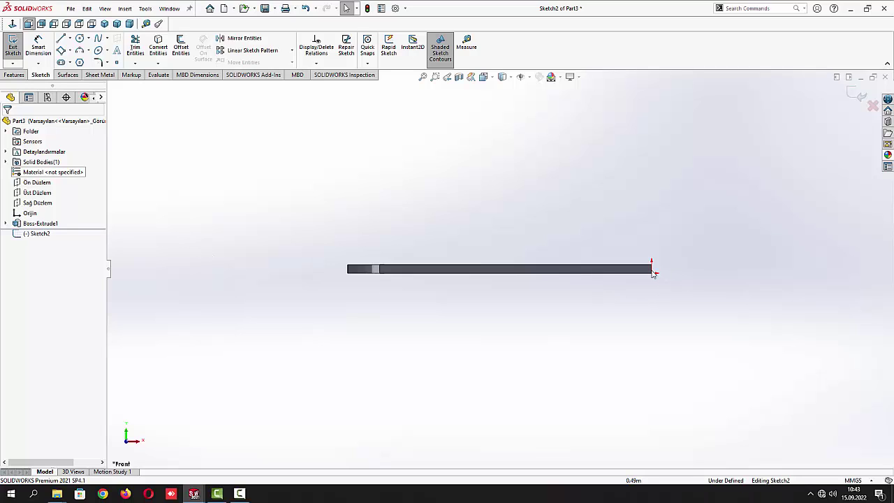
pyautogui.scroll(-4, 653, 272)
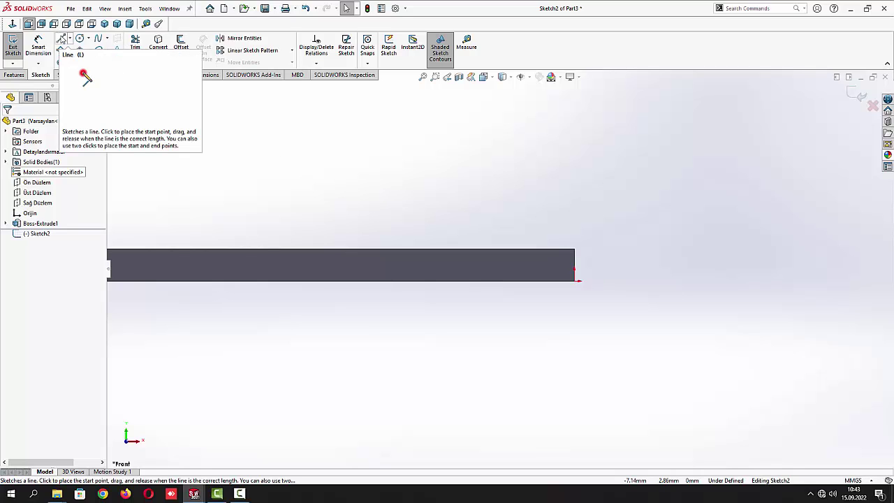
pyautogui.click(82, 73)
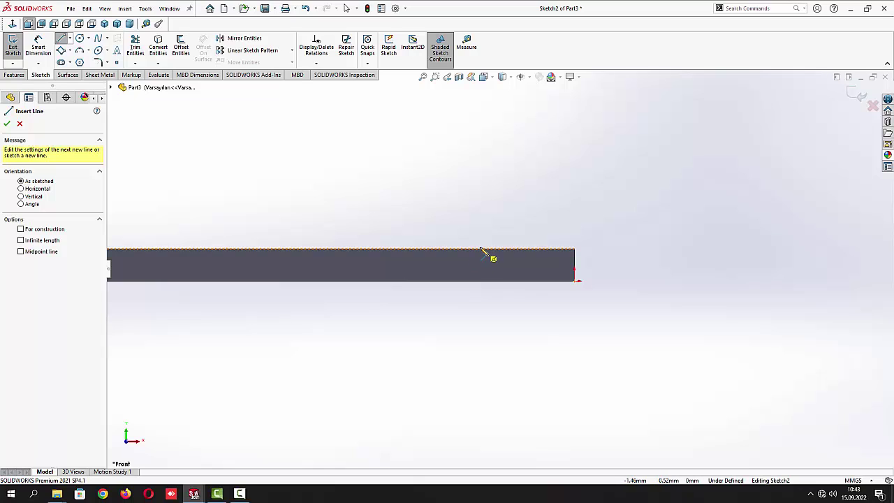
pyautogui.click(481, 249)
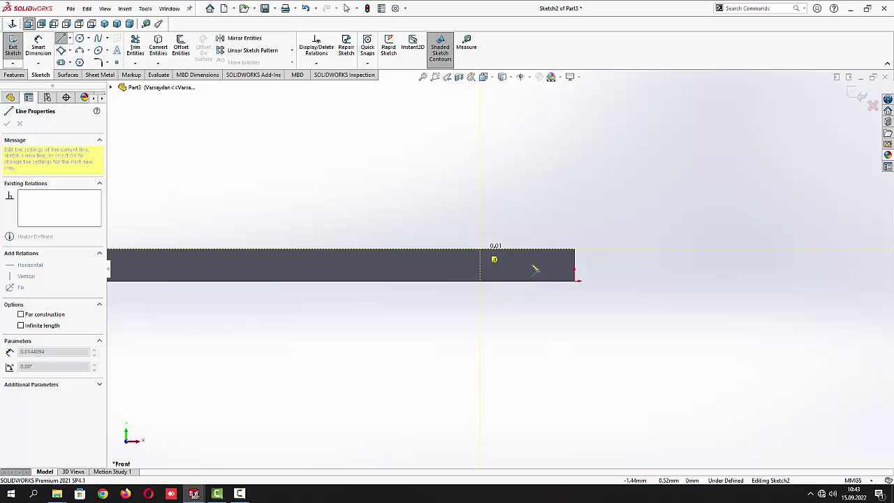
pyautogui.click(575, 265)
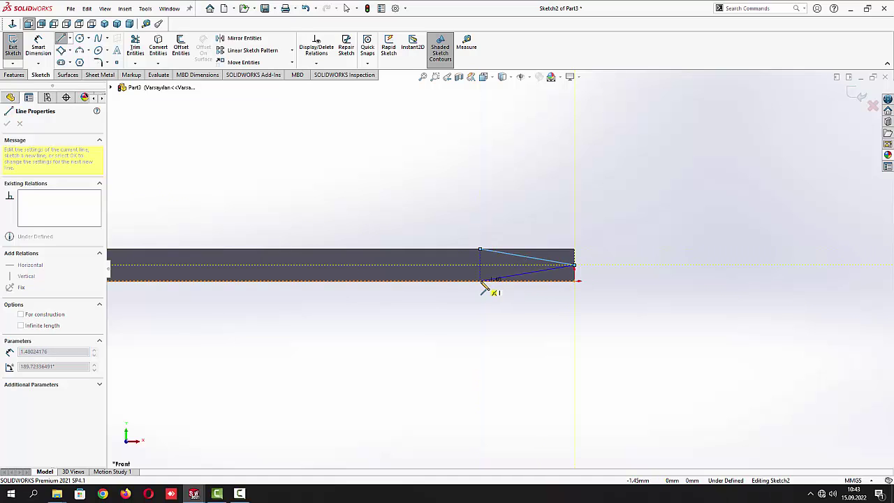
pyautogui.click(480, 281)
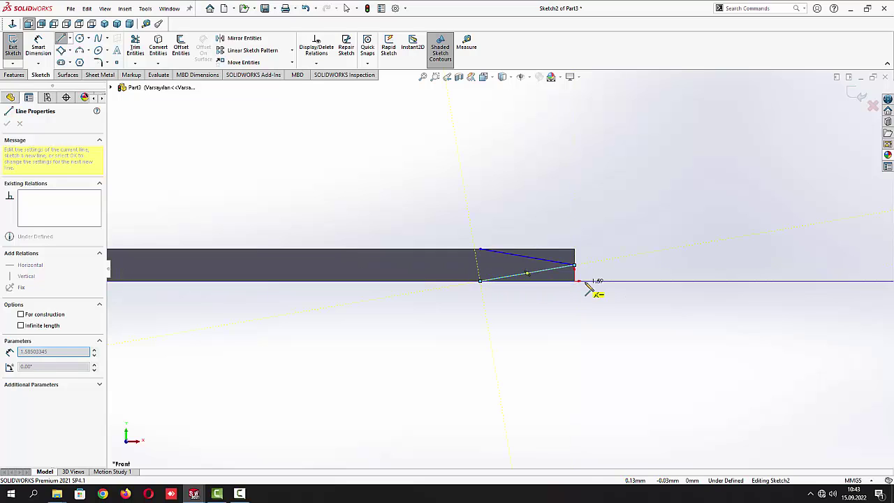
pyautogui.click(606, 281)
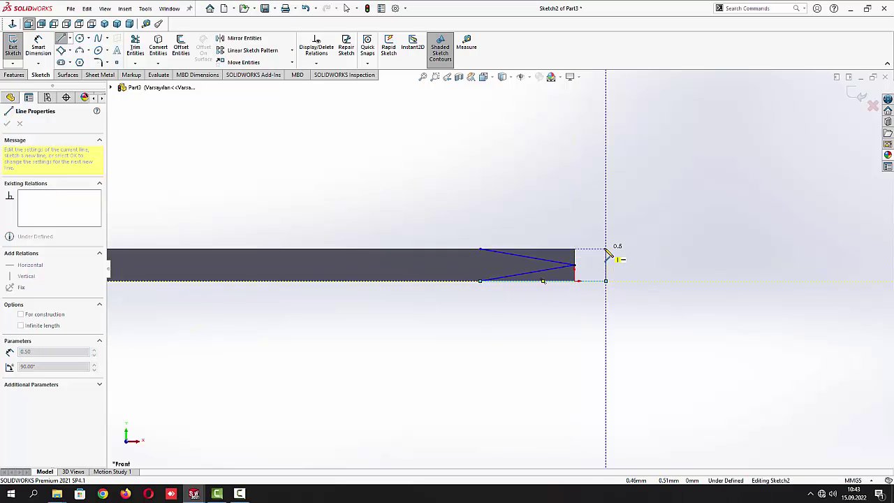
pyautogui.click(606, 250)
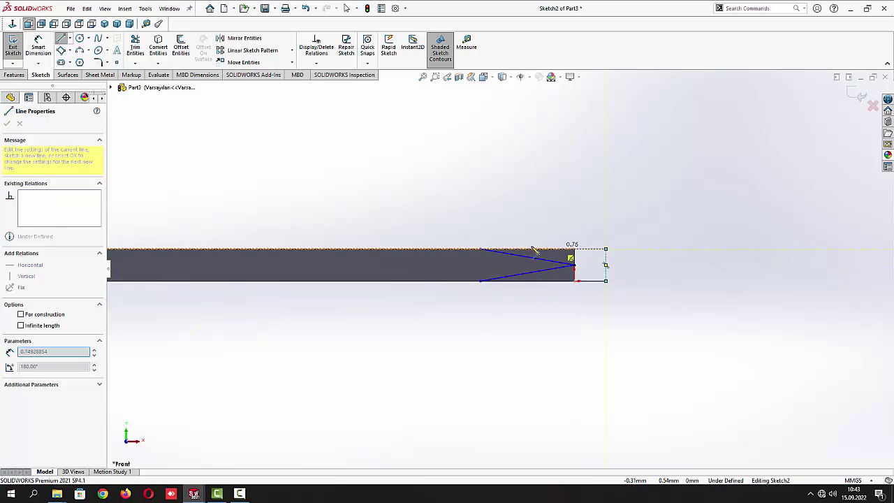
pyautogui.click(480, 250)
pyautogui.press('Escape')
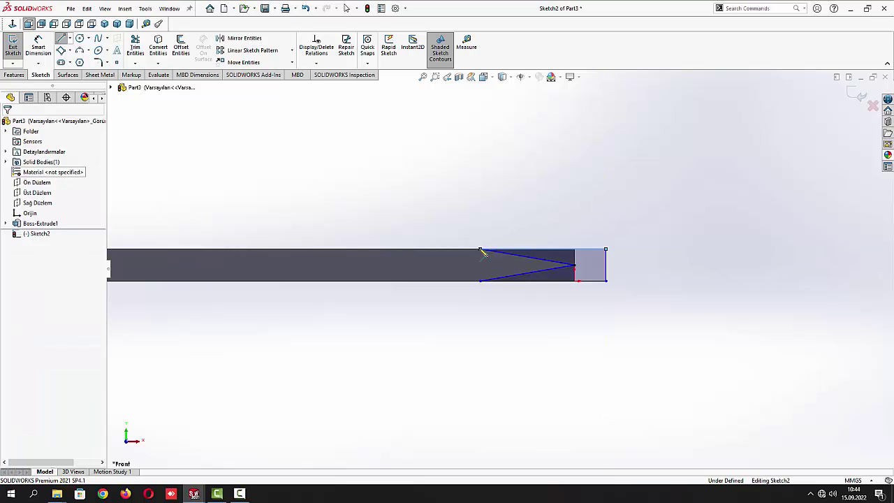
# Dimension the angle between the upper slanted line and the plate's end edge to 80°
pyautogui.scroll(-2, 559, 294)
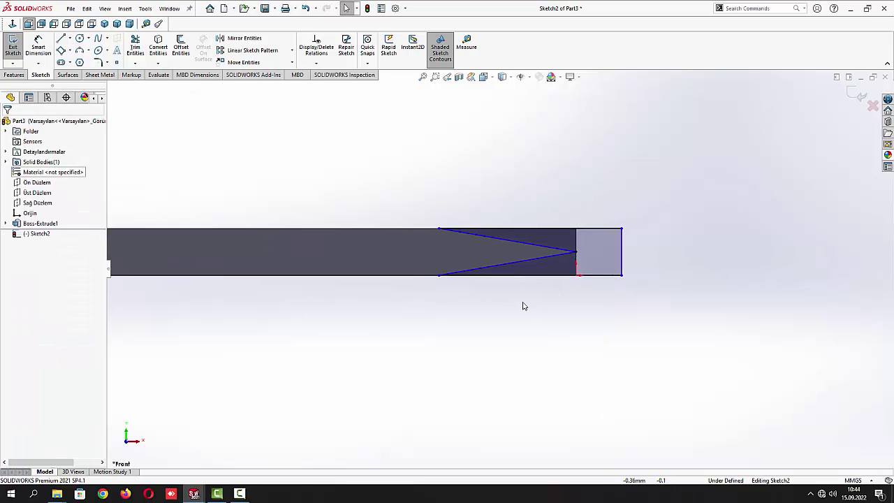
pyautogui.click(39, 60)
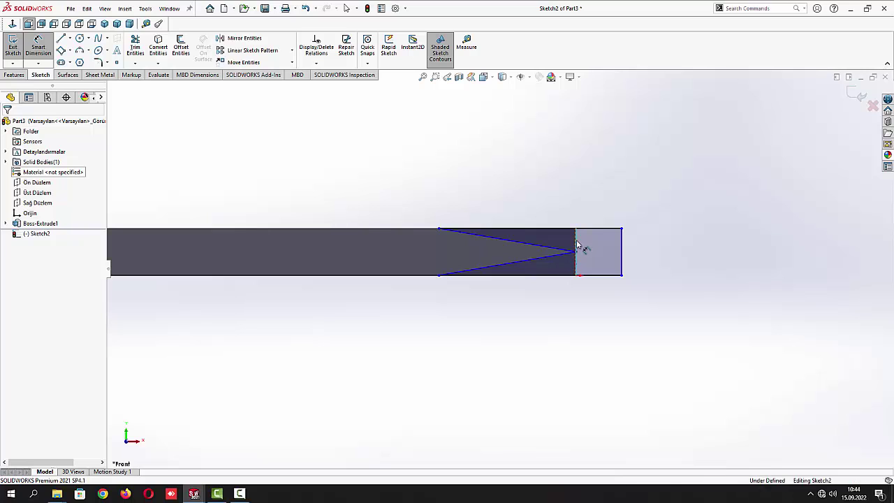
pyautogui.click(563, 248)
pyautogui.click(567, 252)
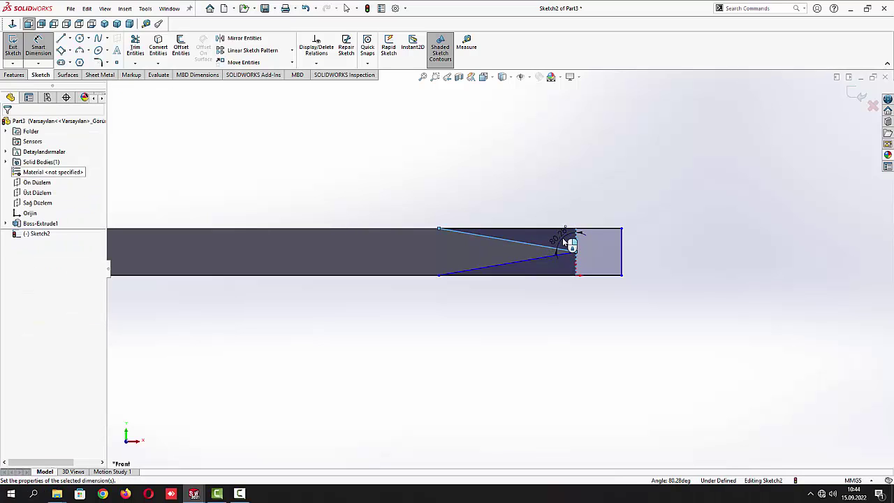
pyautogui.click(565, 242)
pyautogui.write('80')
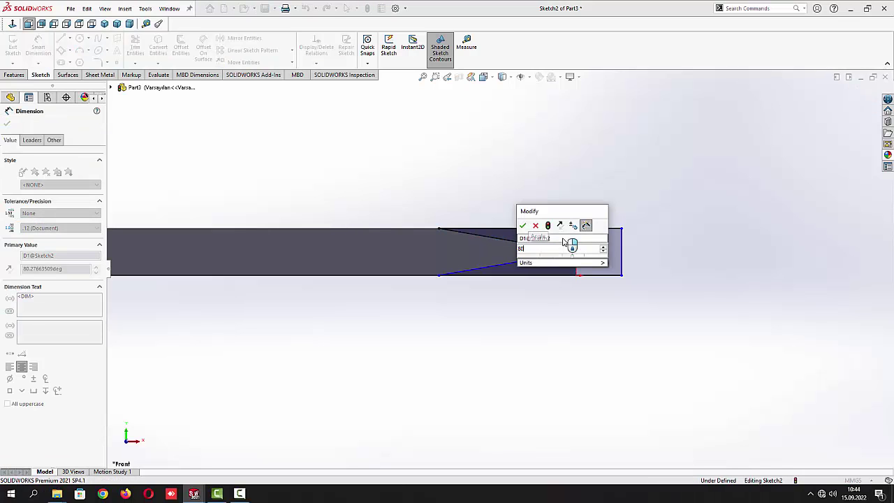
pyautogui.press('Return')
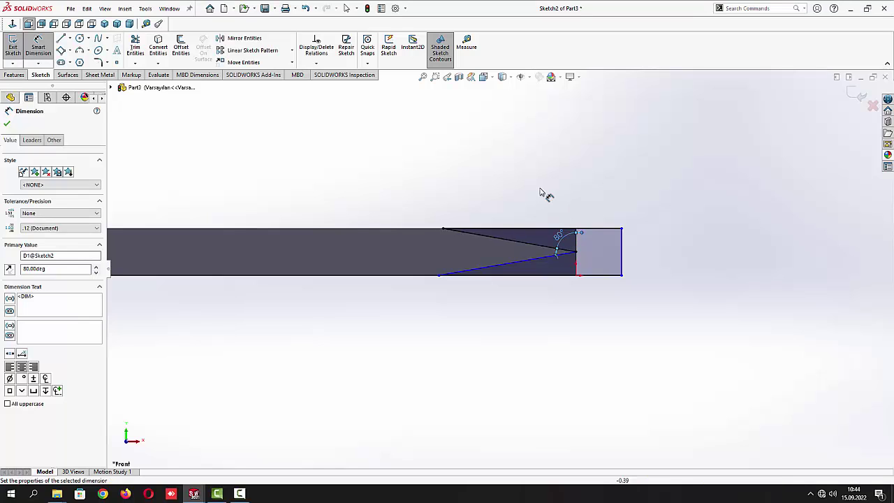
pyautogui.press('Escape')
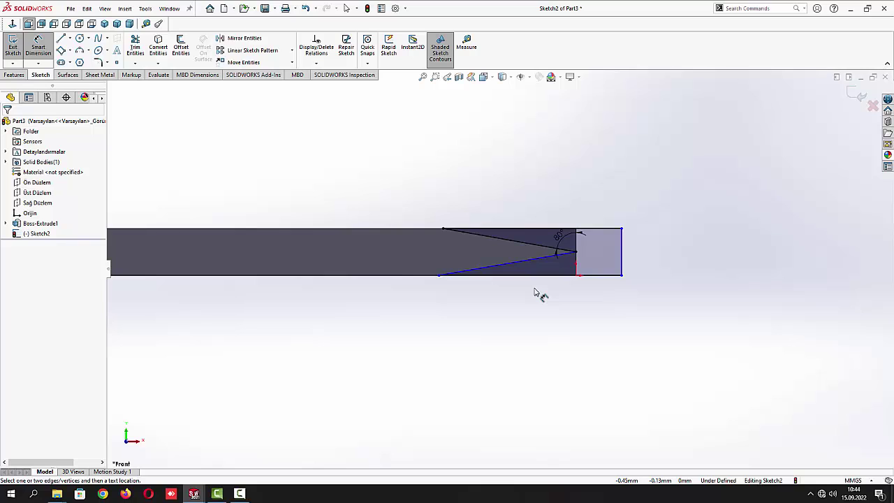
pyautogui.click(577, 253)
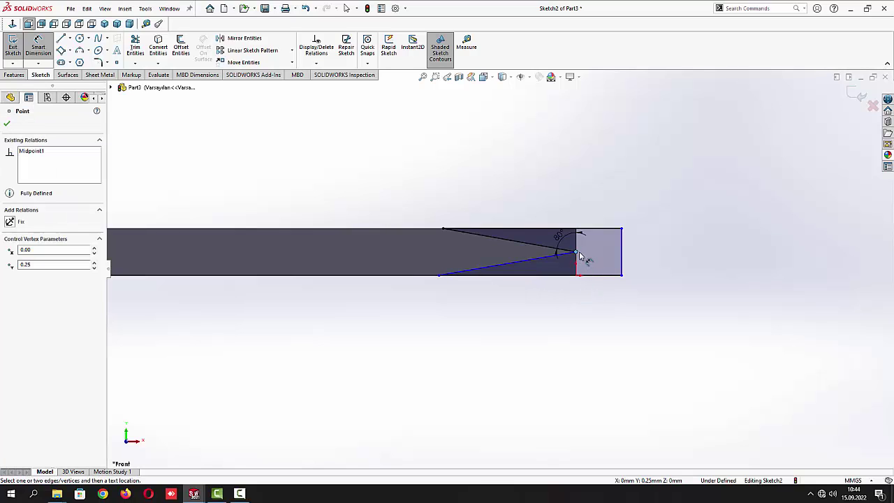
pyautogui.click(605, 229)
pyautogui.click(655, 246)
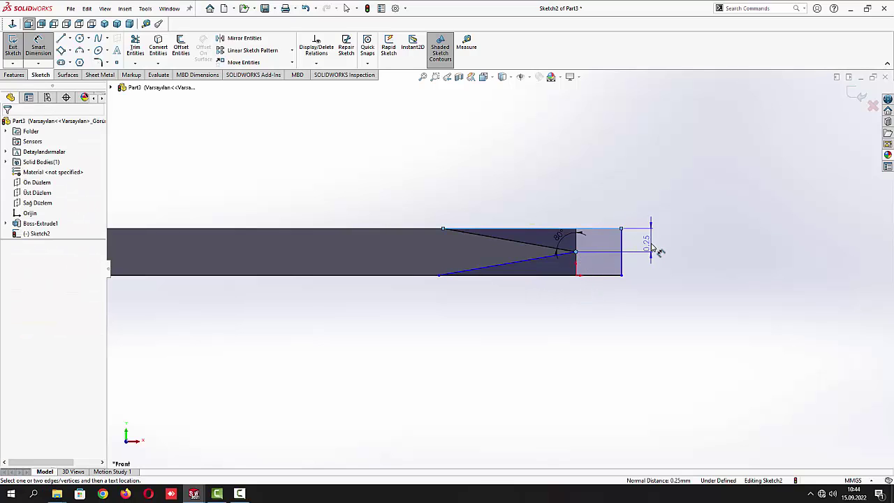
pyautogui.click(286, 329)
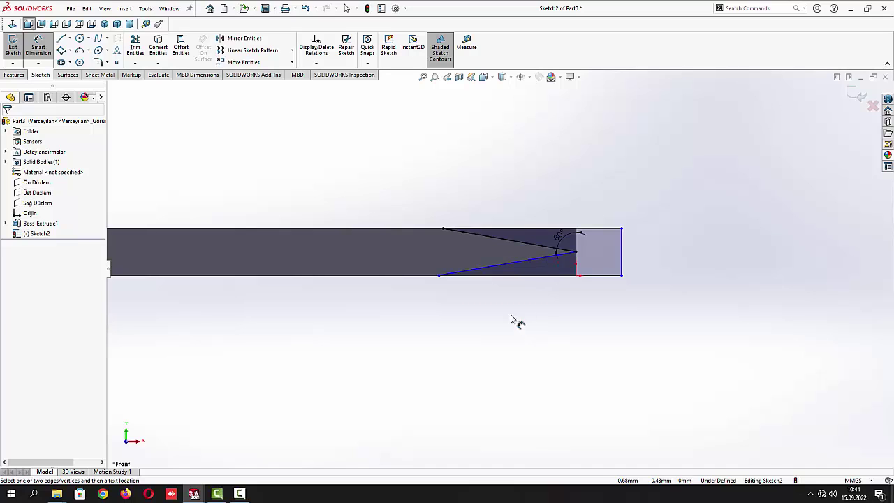
# Dimension the angle between the lower slanted line and the plate's end edge to 80°
pyautogui.click(551, 261)
pyautogui.click(576, 265)
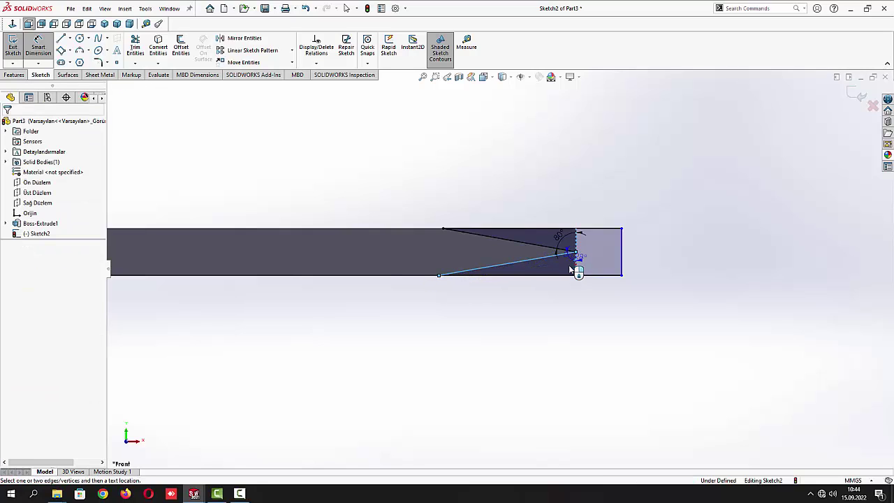
pyautogui.click(556, 287)
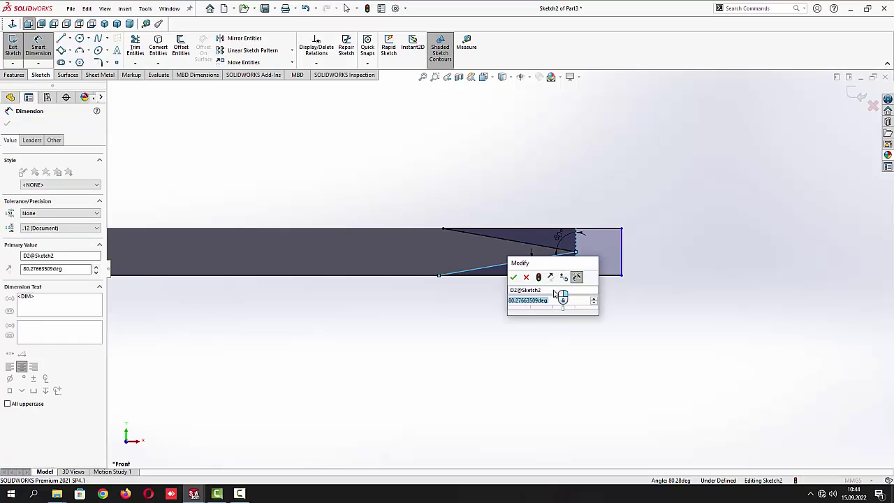
pyautogui.write('80')
pyautogui.press('Return')
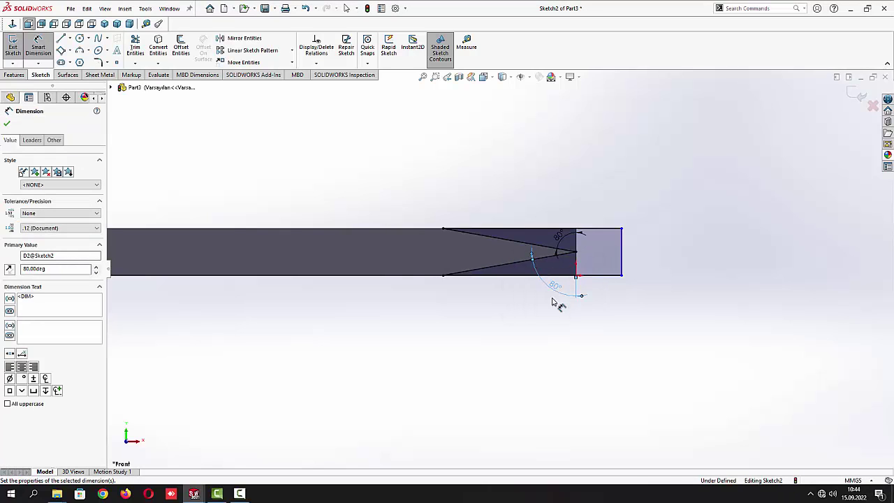
pyautogui.click(504, 342)
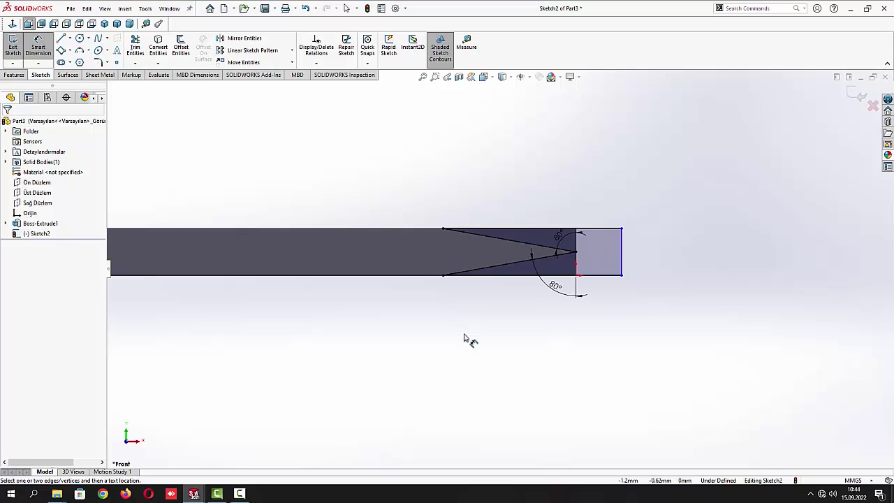
pyautogui.click(443, 276)
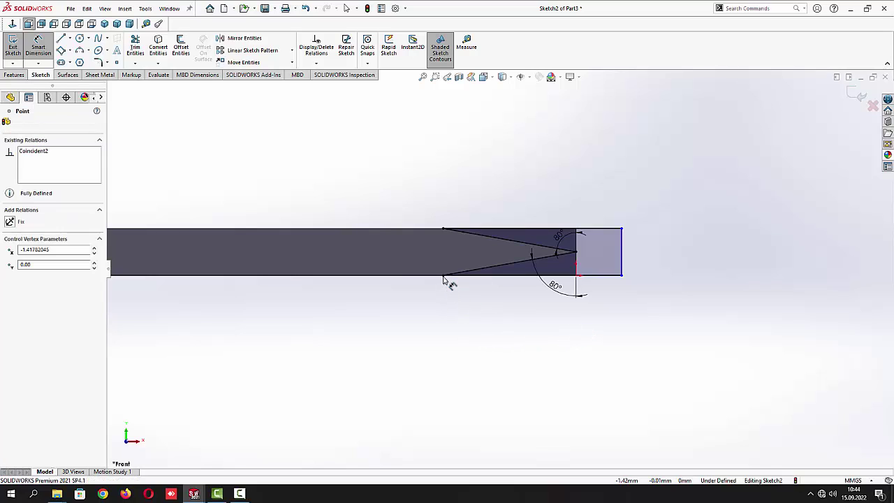
pyautogui.click(577, 278)
pyautogui.click(535, 338)
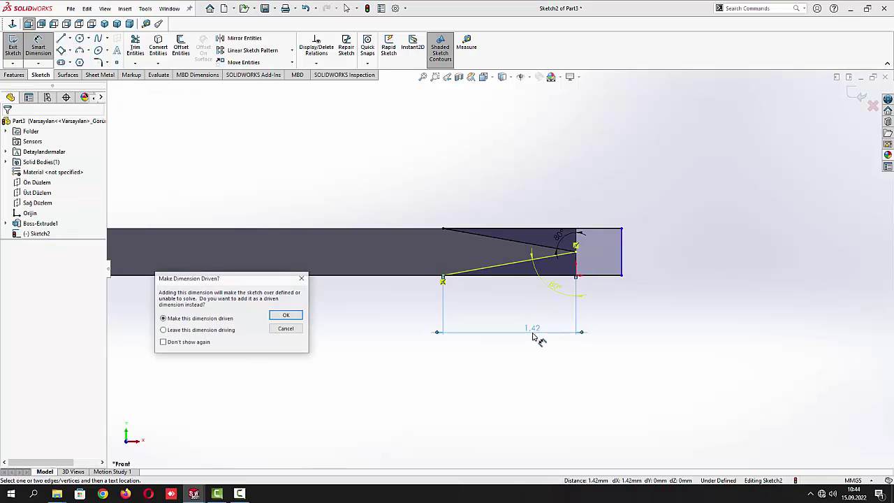
pyautogui.click(287, 329)
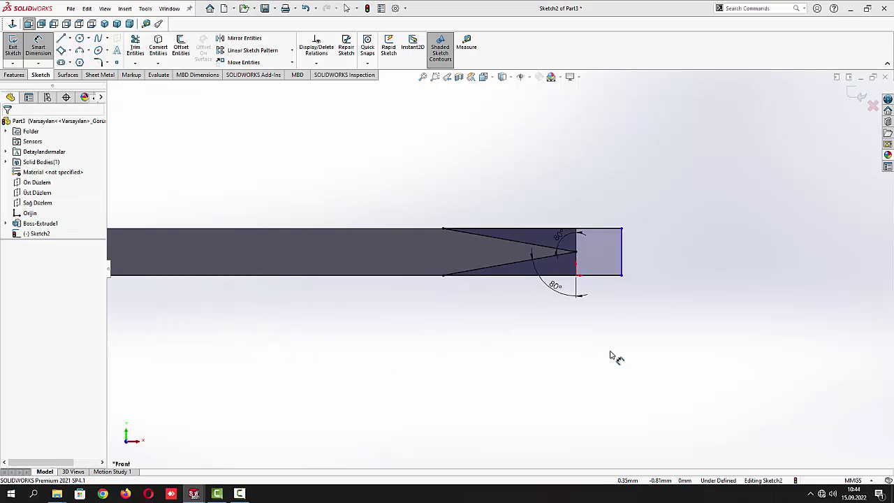
# Dimension the horizontal distance from the origin to the profile's lower outer corner to 0.33 mm and exit the sketch
pyautogui.click(611, 276)
pyautogui.press('Escape')
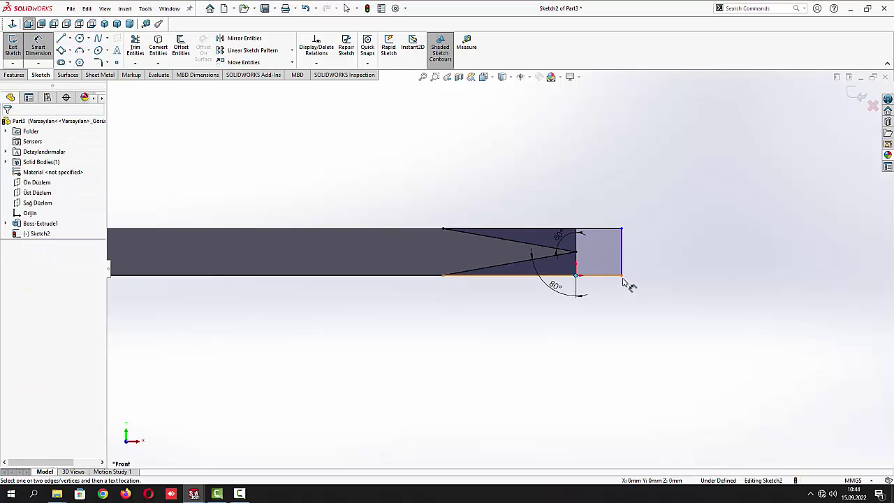
pyautogui.click(622, 276)
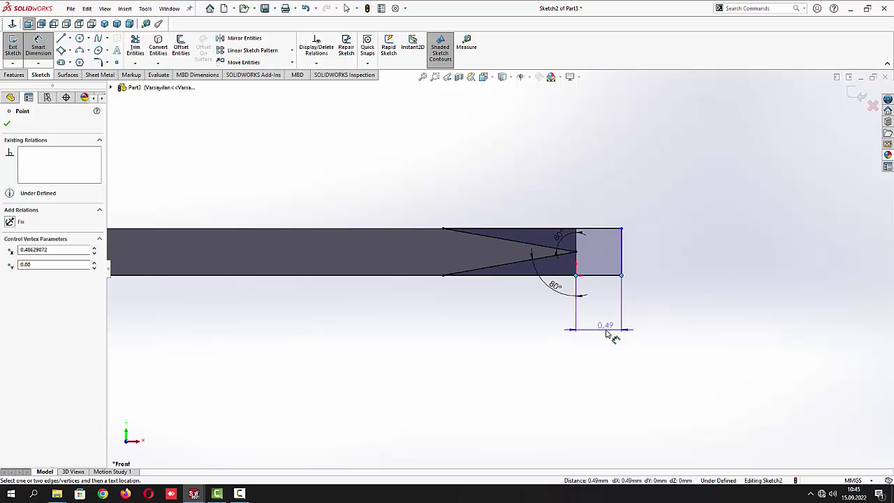
pyautogui.click(600, 330)
pyautogui.write('0,33')
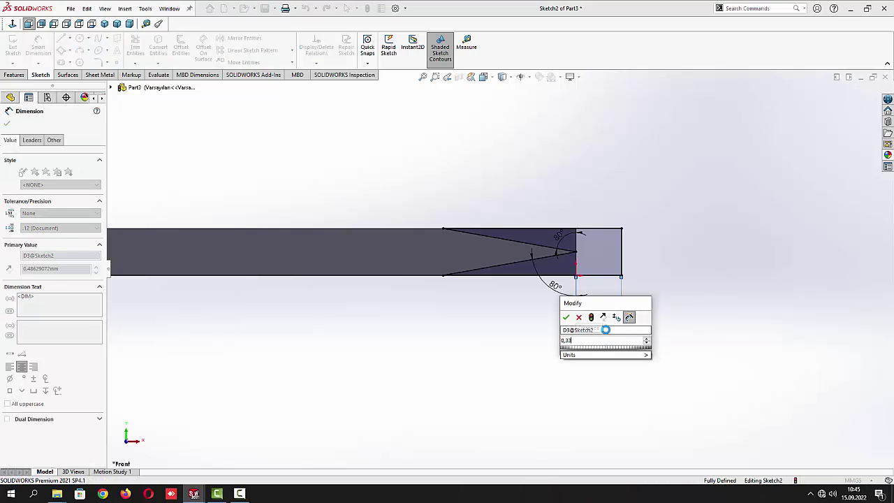
pyautogui.press('Return')
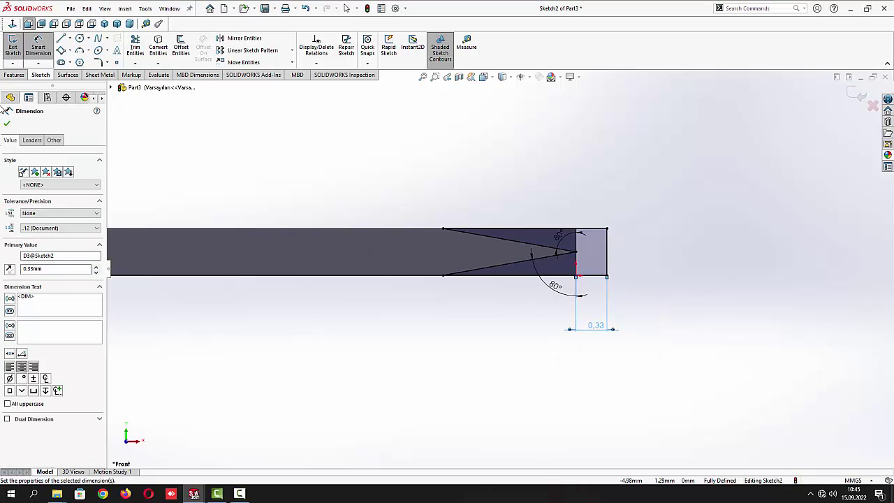
pyautogui.click(7, 124)
pyautogui.click(14, 50)
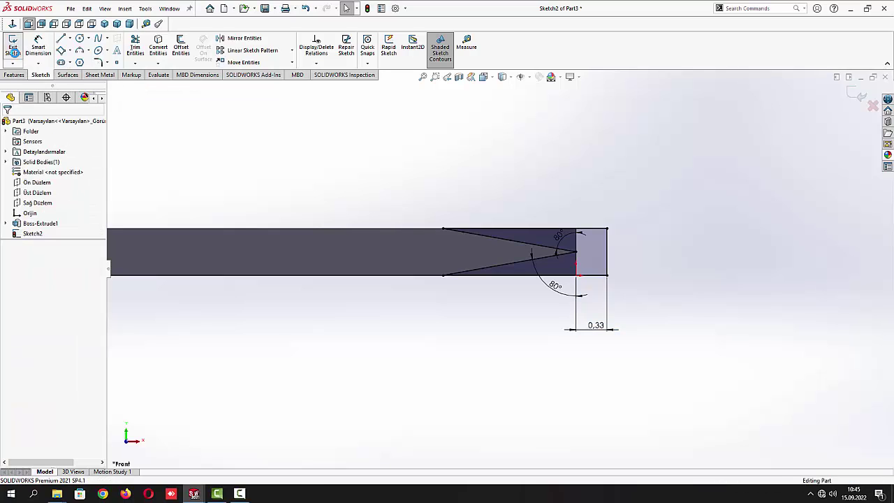
# Cut-extrude the V-notched profile Through All along the plate's long edge to form the bevelled cutting edge
pyautogui.click(137, 47)
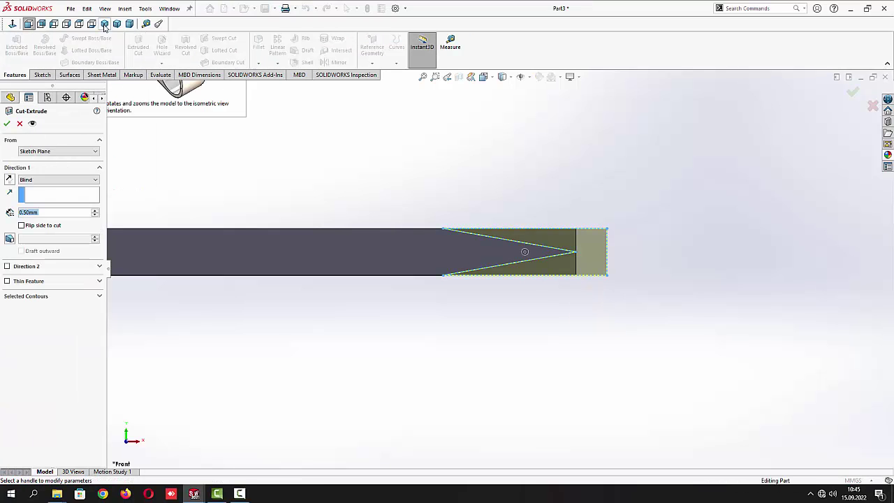
pyautogui.click(105, 24)
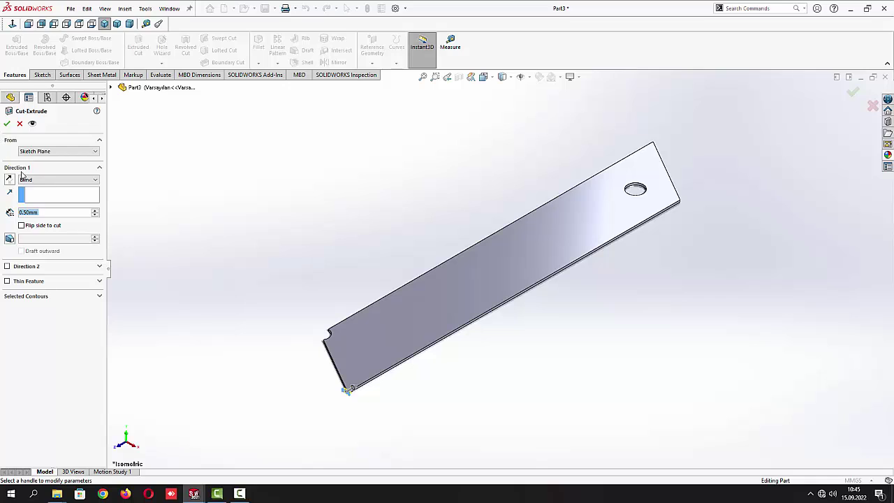
pyautogui.click(28, 180)
pyautogui.click(42, 194)
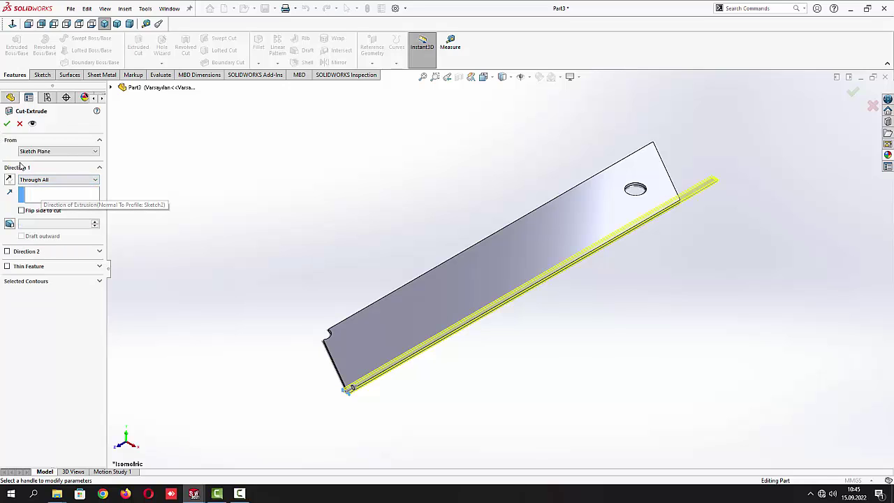
pyautogui.click(6, 123)
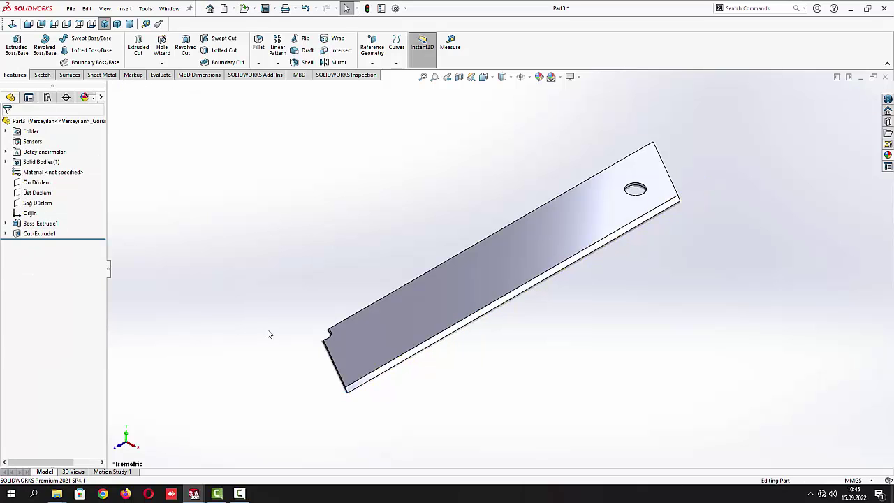
# Start a new sketch on the plate's large upper face
pyautogui.moveTo(269, 334); pyautogui.dragTo(290, 278, button='middle')
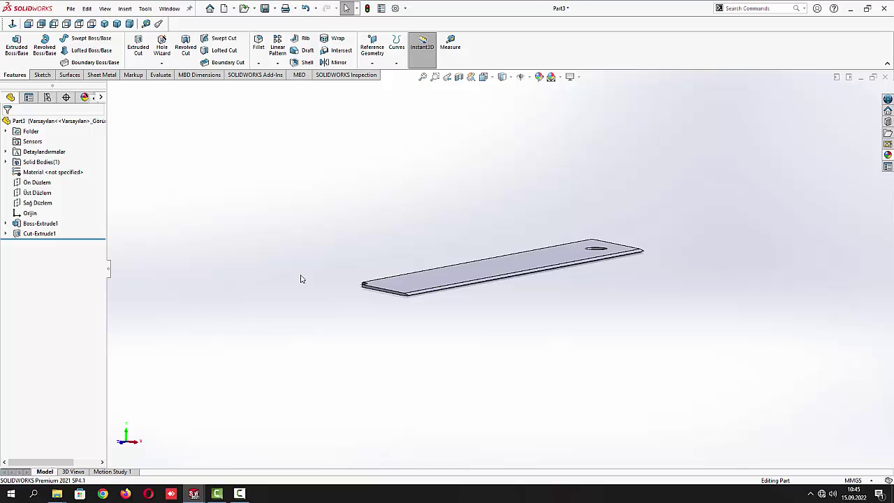
pyautogui.click(464, 279)
pyautogui.click(503, 246)
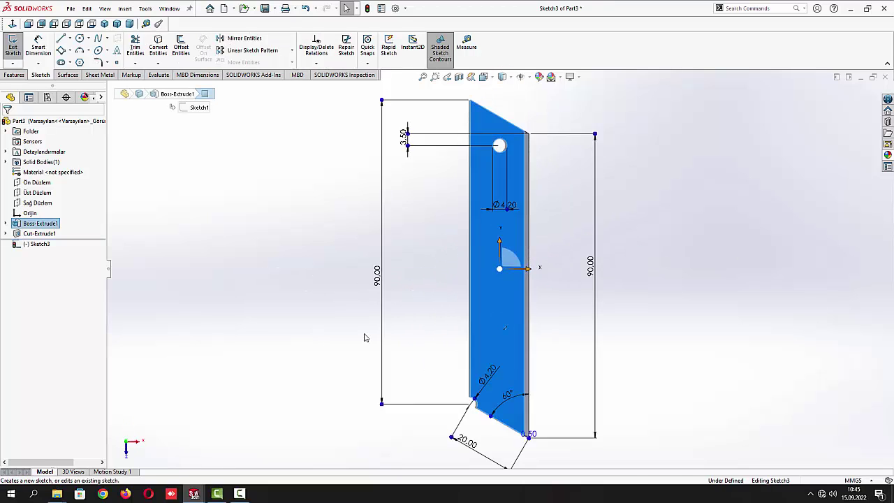
pyautogui.press('Escape')
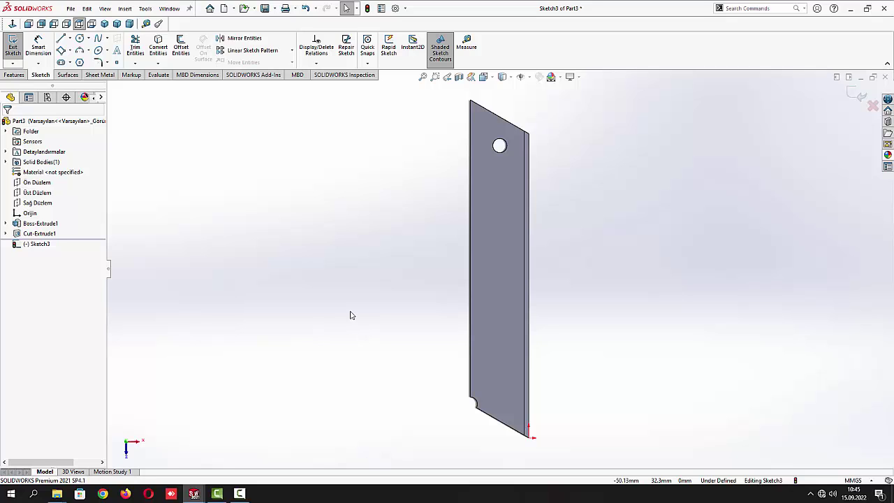
pyautogui.click(61, 51)
pyautogui.scroll(-3, 542, 421)
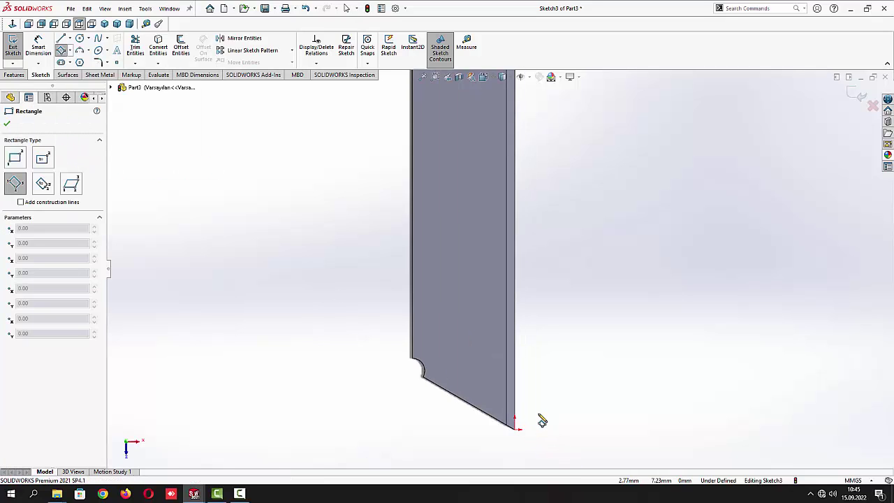
pyautogui.click(516, 389)
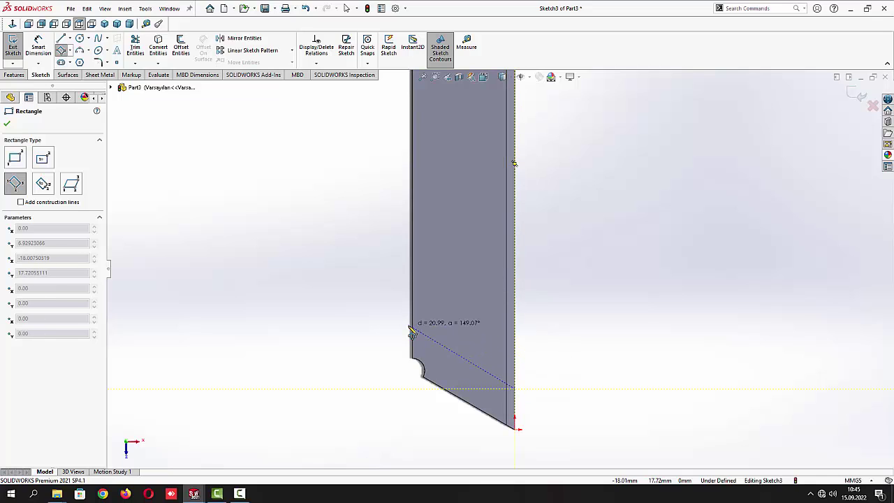
pyautogui.scroll(-5, 411, 340)
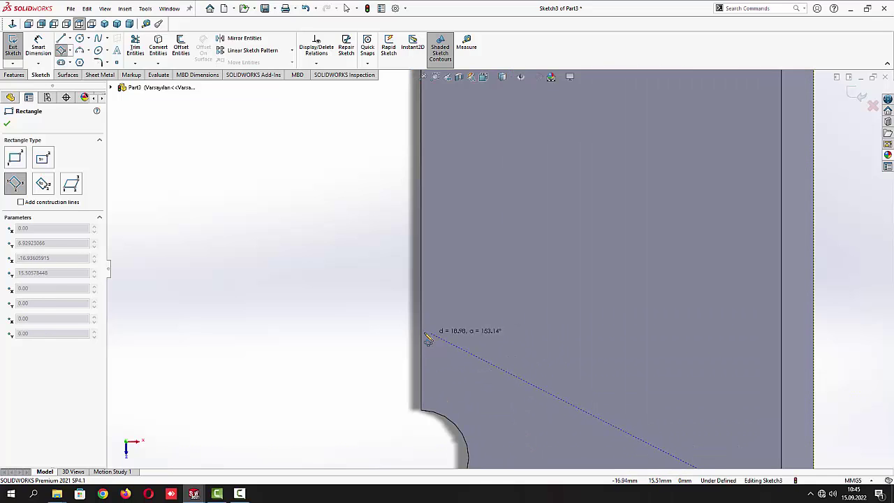
pyautogui.click(422, 334)
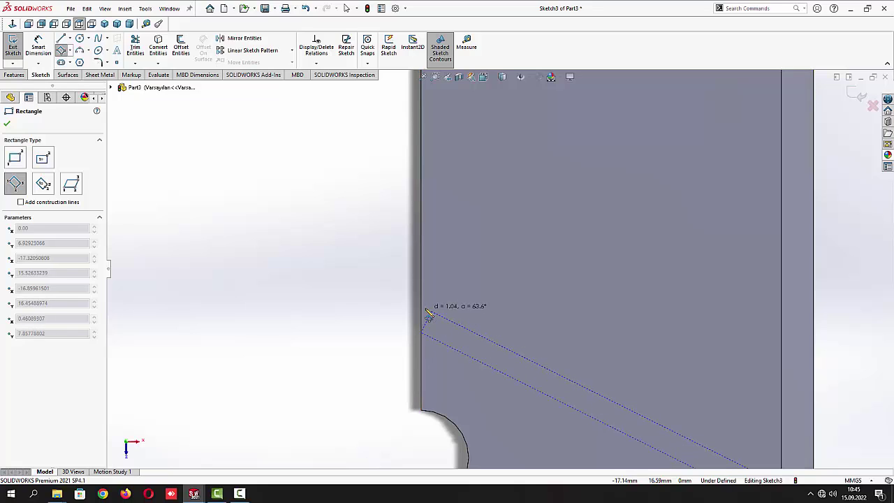
pyautogui.press('Escape')
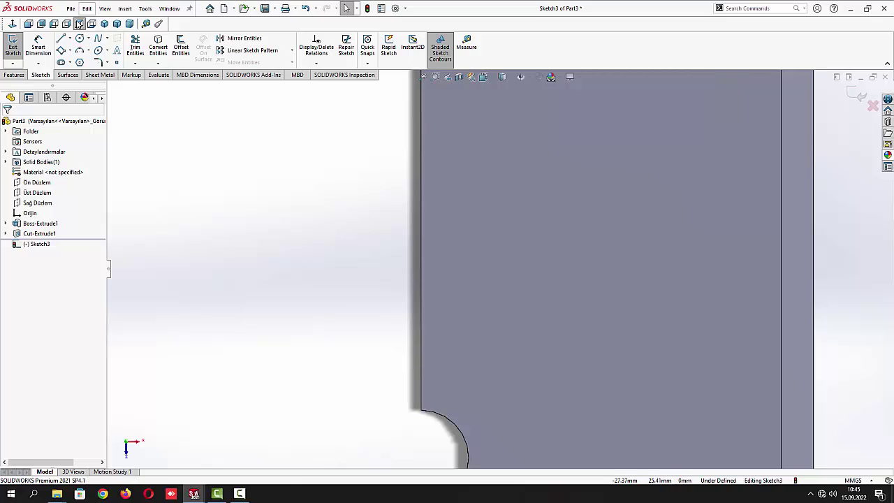
# Sketch a closed slanted four-line strip across the plate above the notch, with long sides about 19.5 mm and vertical ends about 1.6 mm
pyautogui.click(79, 23)
pyautogui.press('l')
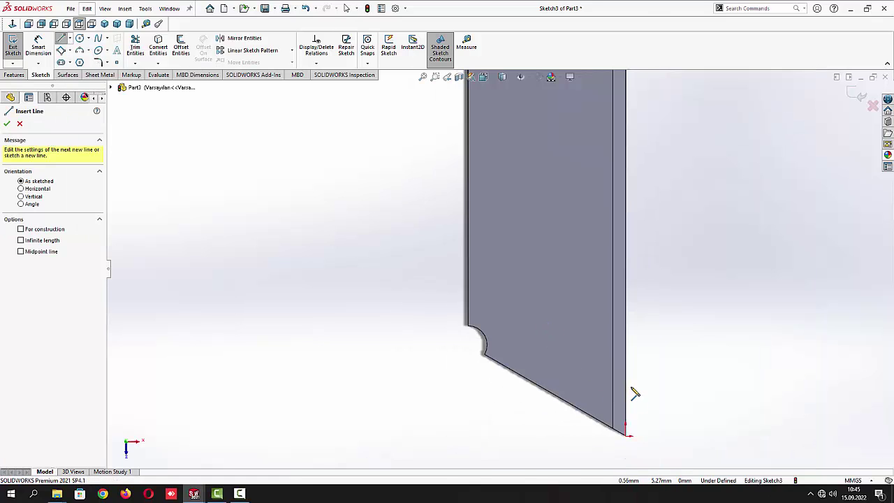
pyautogui.click(625, 368)
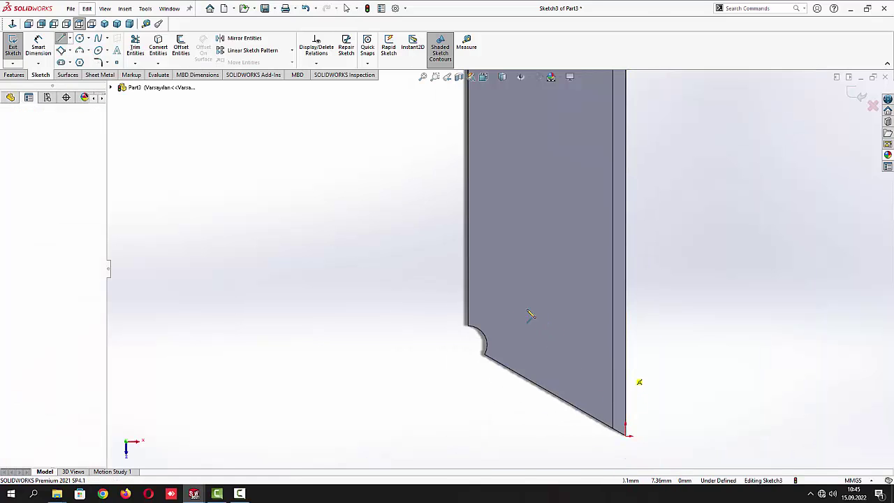
pyautogui.click(468, 287)
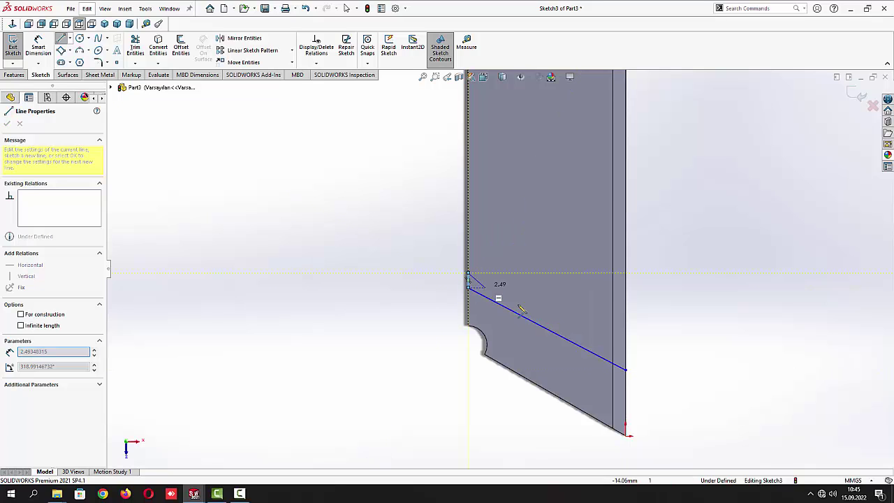
pyautogui.click(626, 357)
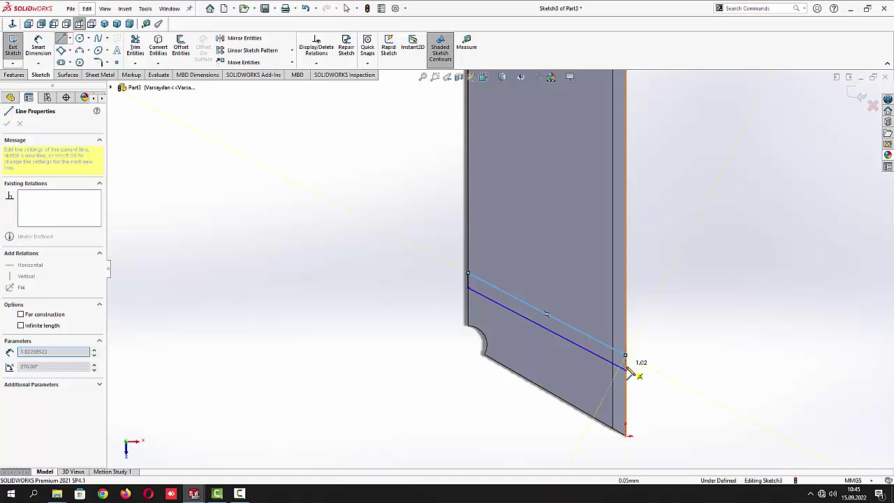
pyautogui.click(625, 370)
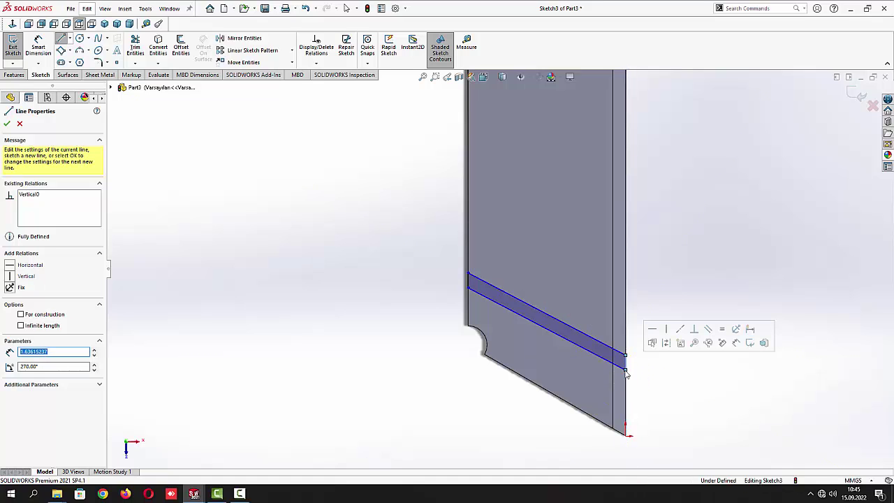
pyautogui.press('Escape')
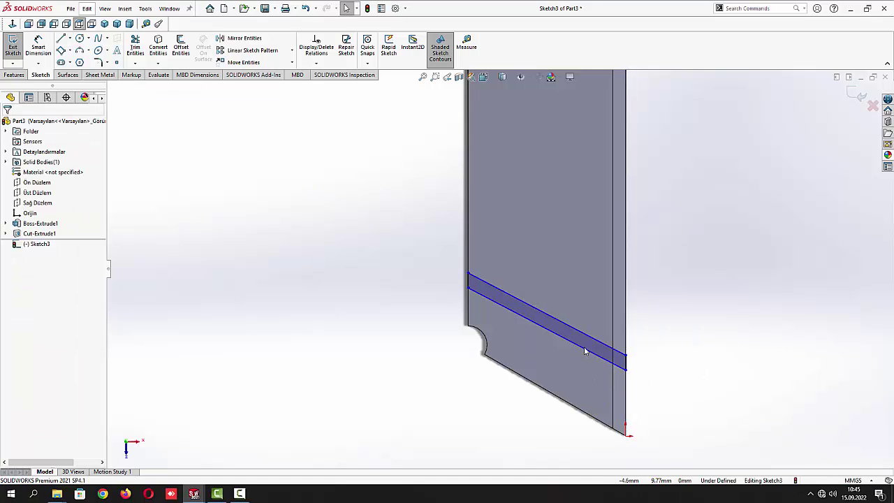
# Make the strip's lower slanted line parallel to the plate's slanted end edge
pyautogui.click(586, 351)
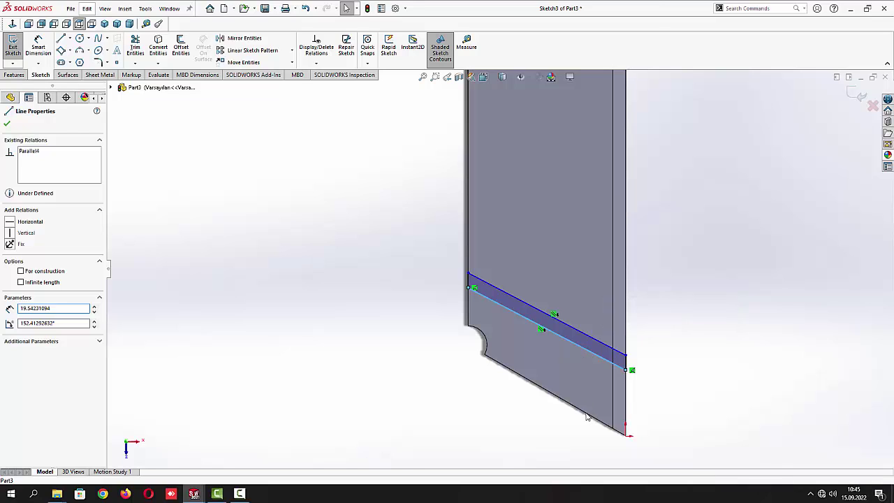
pyautogui.keyDown('ctrl'); pyautogui.click(587, 417); pyautogui.keyUp('ctrl')
pyautogui.click(641, 373)
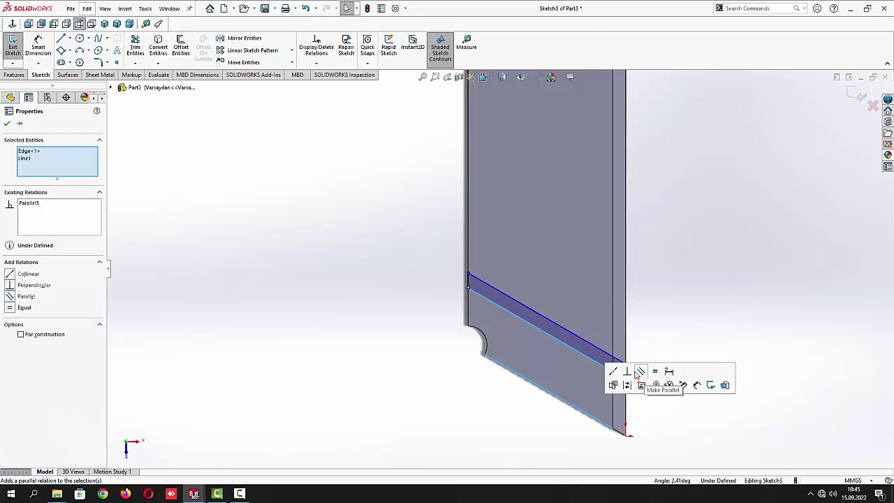
pyautogui.click(6, 124)
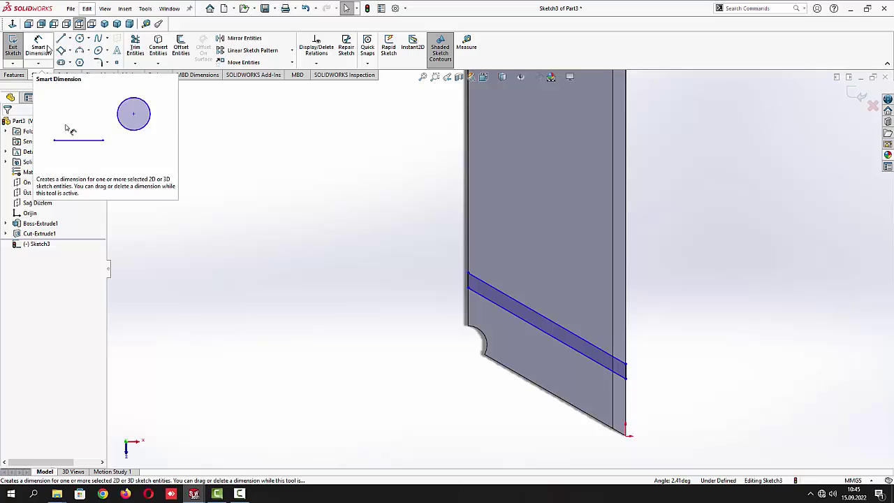
# Dimension the vertical distance from the origin to the strip's lower corner on the bevelled edge to 8 mm
pyautogui.click(38, 47)
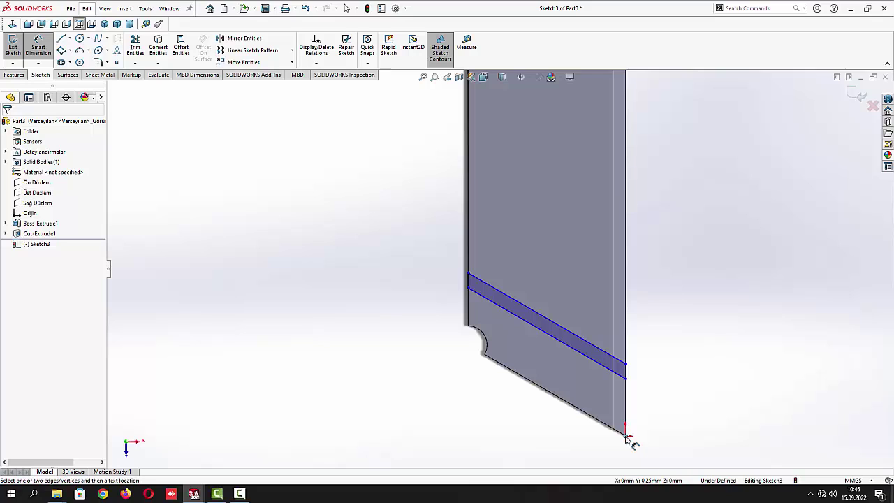
pyautogui.click(627, 383)
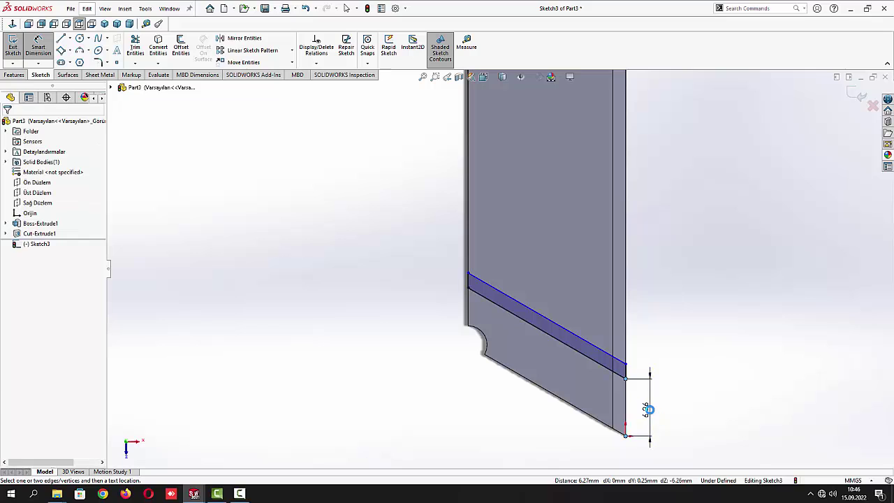
pyautogui.click(649, 410)
pyautogui.write('8')
pyautogui.press('Return')
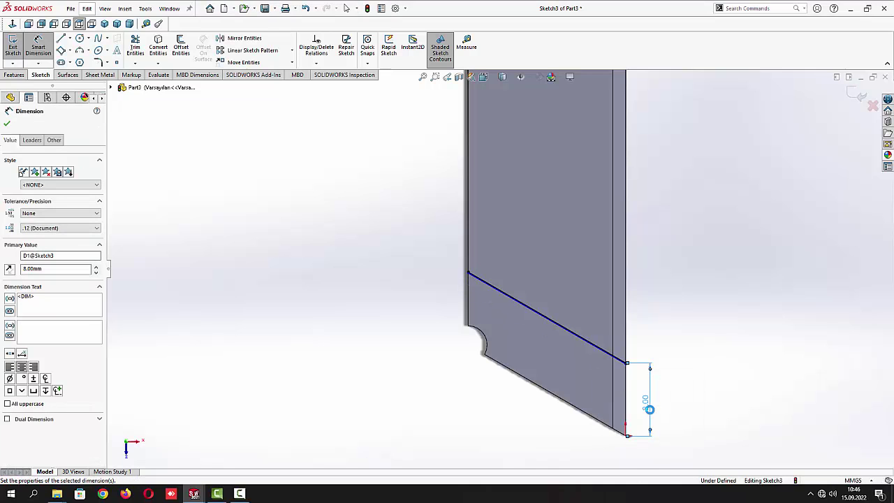
pyautogui.click(644, 380)
# Move the strip's free slanted line to about 0.5 mm above the dimensioned one
pyautogui.scroll(-5, 615, 357)
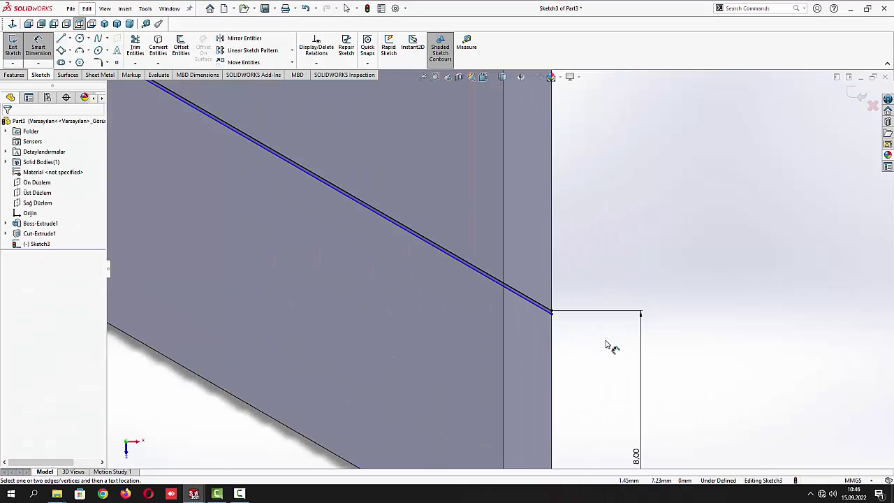
pyautogui.press('Escape')
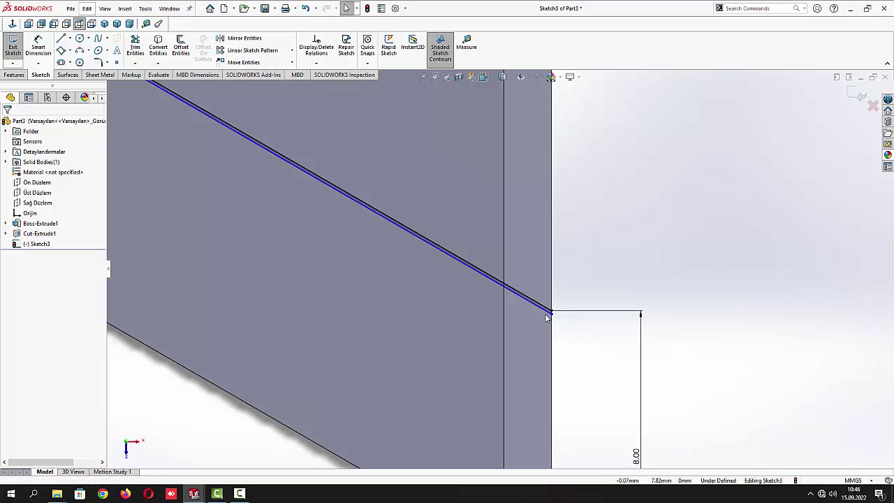
pyautogui.click(547, 295)
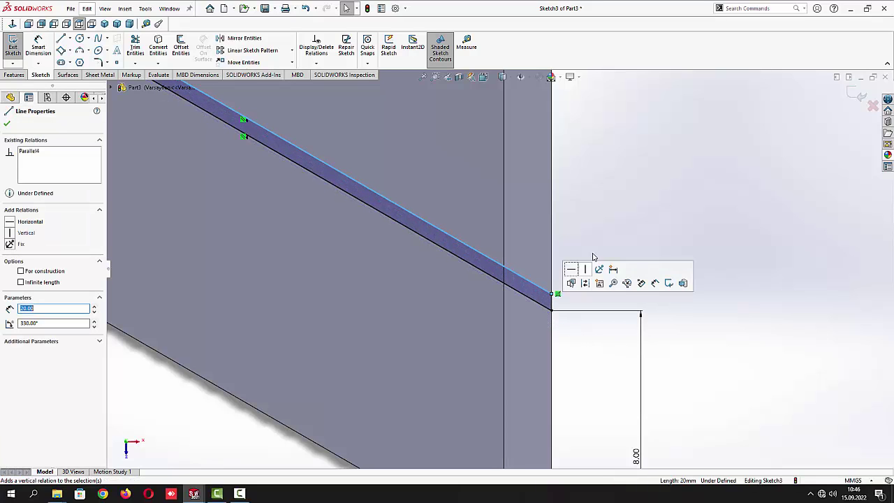
pyautogui.click(600, 236)
pyautogui.scroll(1, 563, 284)
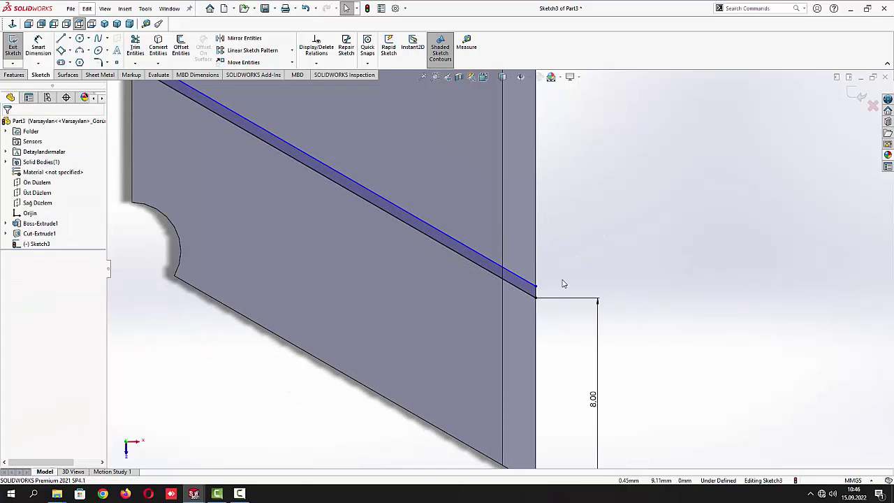
# Dimension the strip's vertical width between its two corners on the bevelled edge to 0.5 mm
pyautogui.click(43, 51)
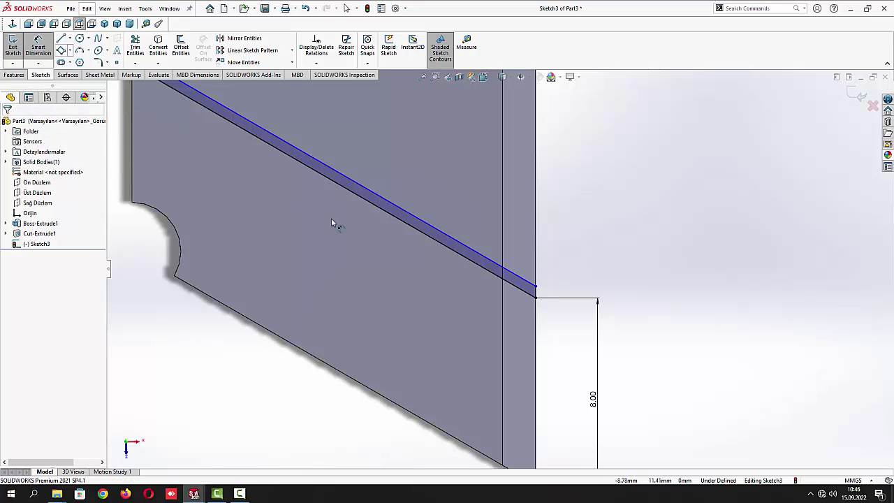
pyautogui.click(537, 300)
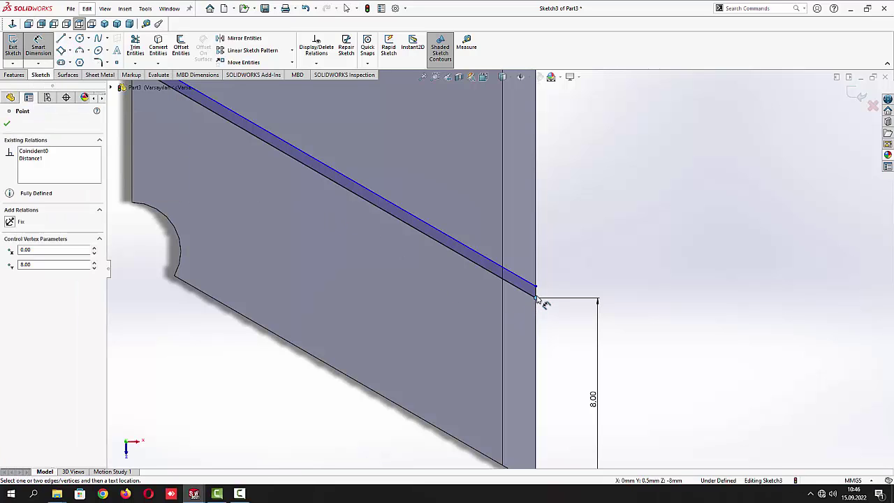
pyautogui.click(537, 287)
pyautogui.click(629, 294)
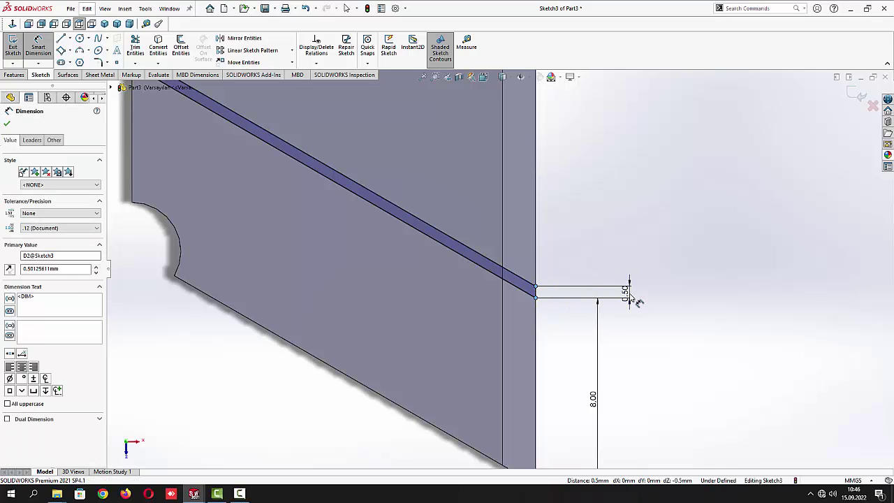
pyautogui.write('=')
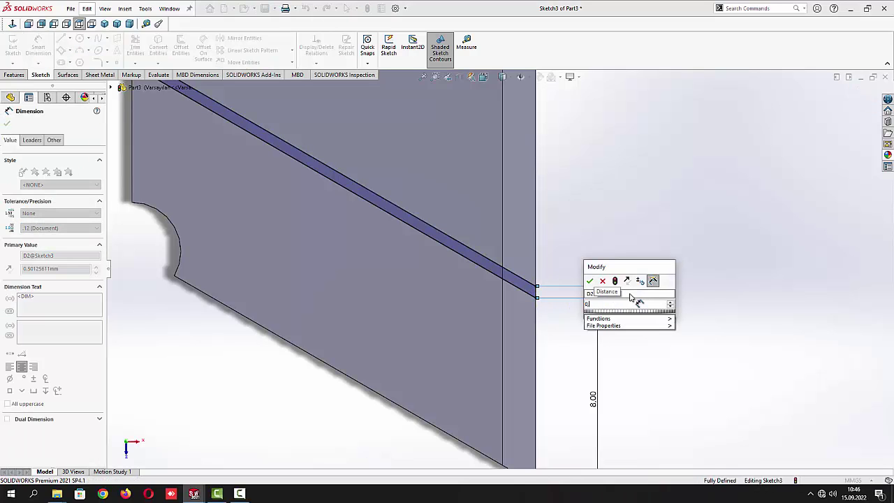
pyautogui.press('Escape')
pyautogui.press('Escape')
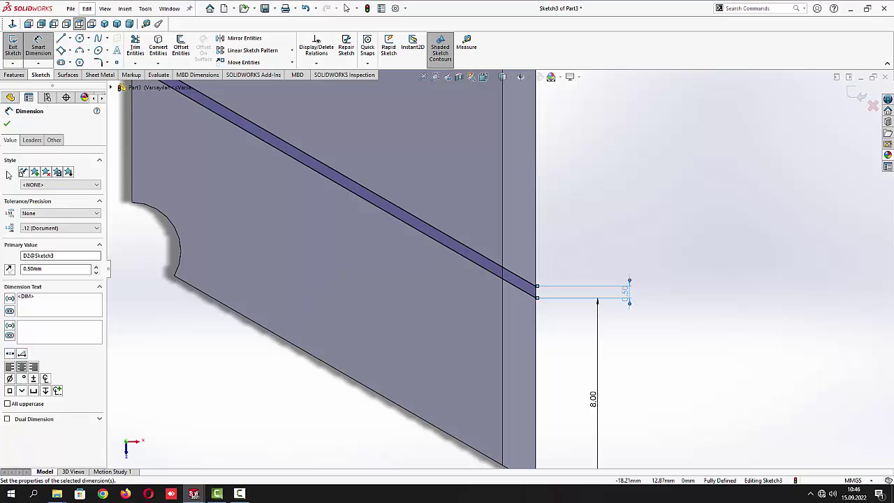
pyautogui.click(7, 127)
# Pattern the slanted strip's four lines linearly along the Y axis with 9 instances spaced 8 mm, keeping one instance along X
pyautogui.scroll(5, 501, 274)
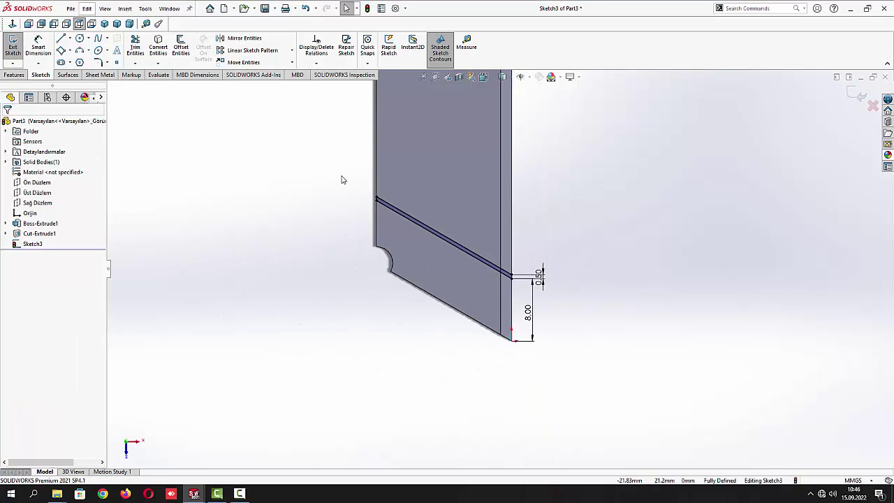
pyautogui.moveTo(507, 279)
pyautogui.mouseDown()
pyautogui.moveTo(528, 295)
pyautogui.moveTo(522, 289)
pyautogui.mouseUp()
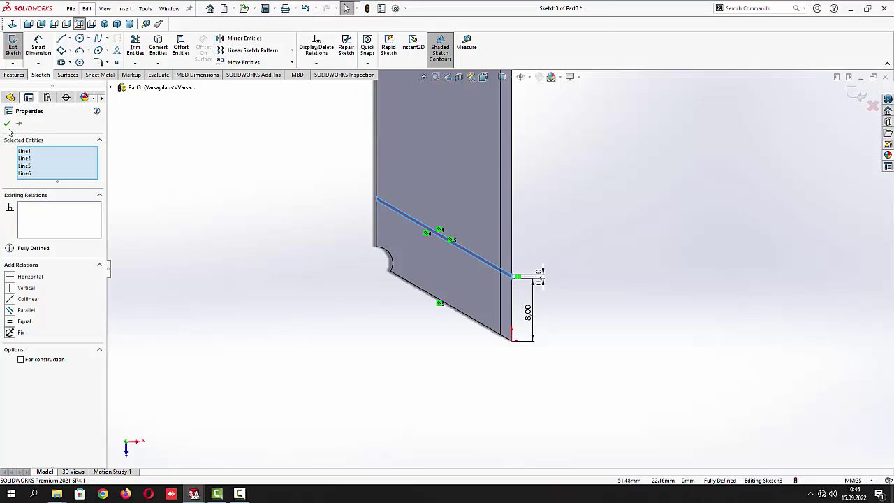
pyautogui.click(241, 194)
pyautogui.moveTo(355, 181)
pyautogui.mouseDown()
pyautogui.moveTo(543, 283)
pyautogui.moveTo(552, 299)
pyautogui.mouseUp()
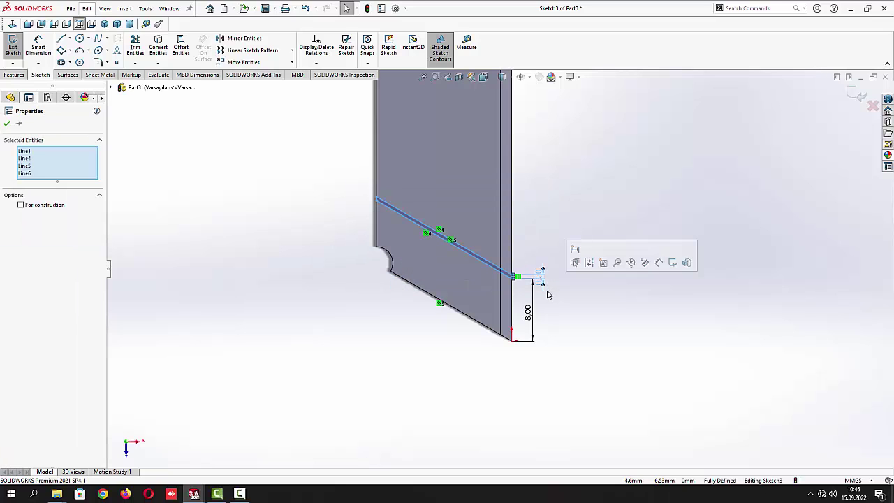
pyautogui.click(248, 51)
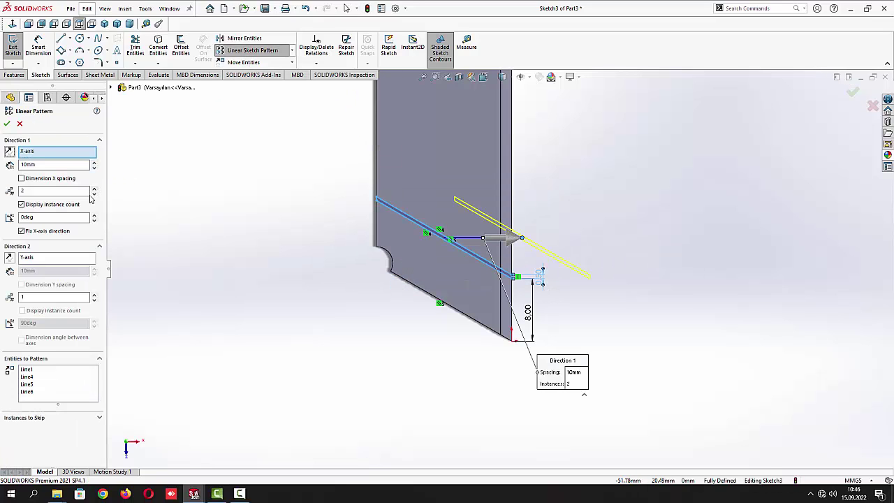
pyautogui.click(94, 193)
pyautogui.click(94, 295)
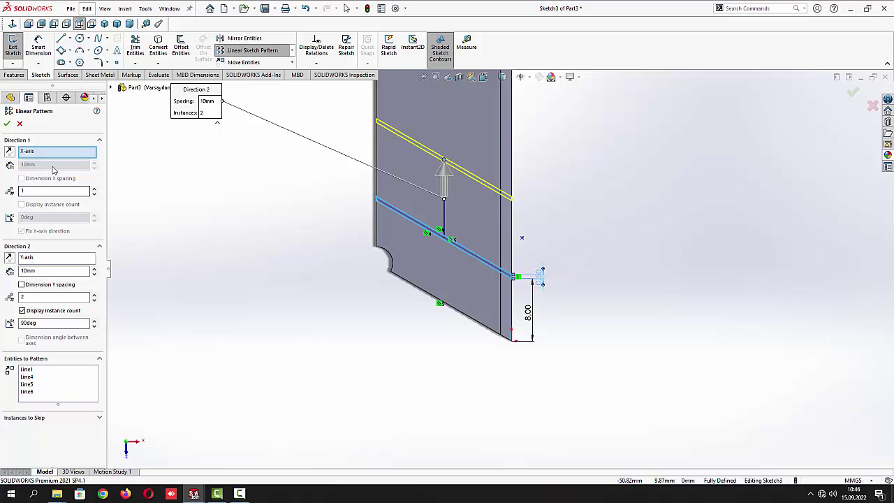
pyautogui.doubleClick(28, 271)
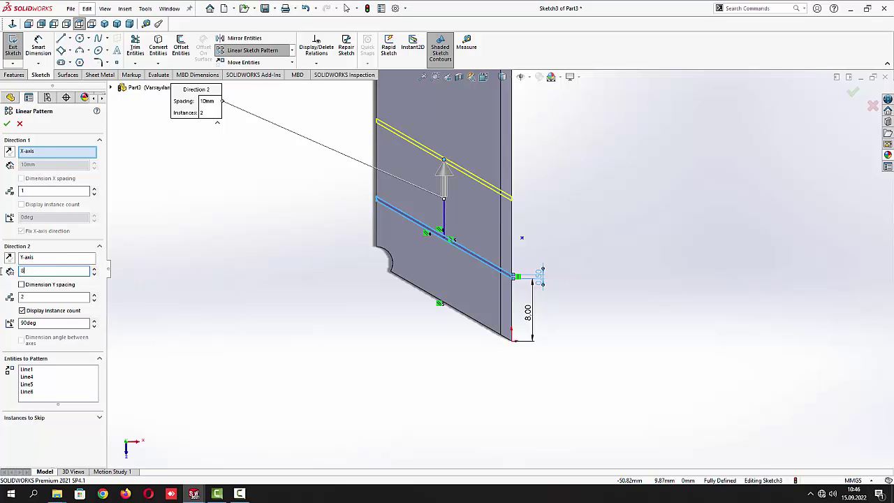
pyautogui.write('8')
pyautogui.press('Return')
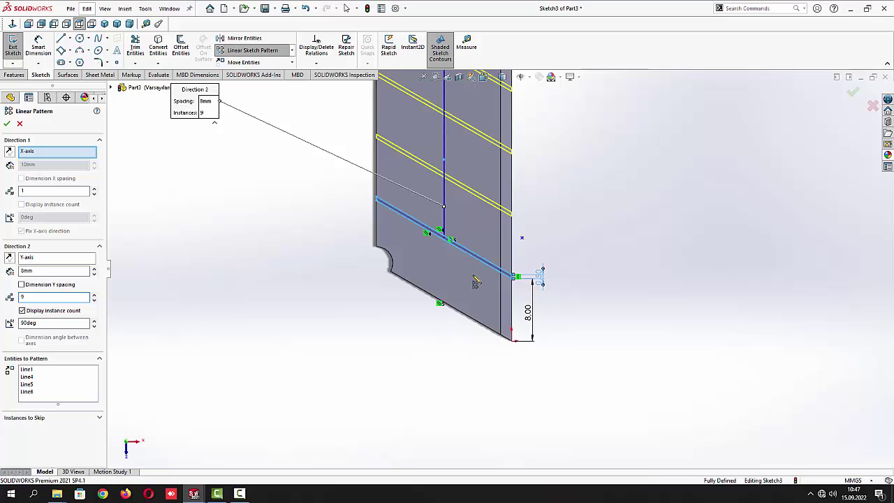
pyautogui.scroll(3, 503, 252)
pyautogui.scroll(-2, 552, 213)
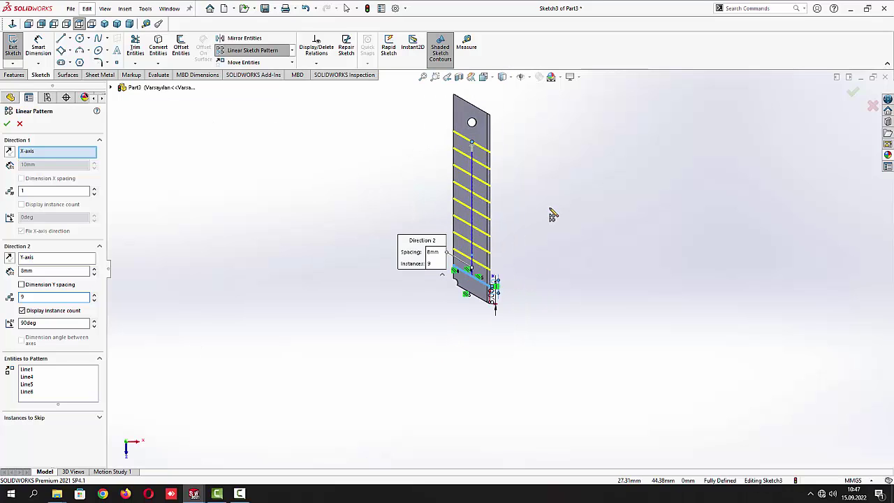
pyautogui.click(7, 124)
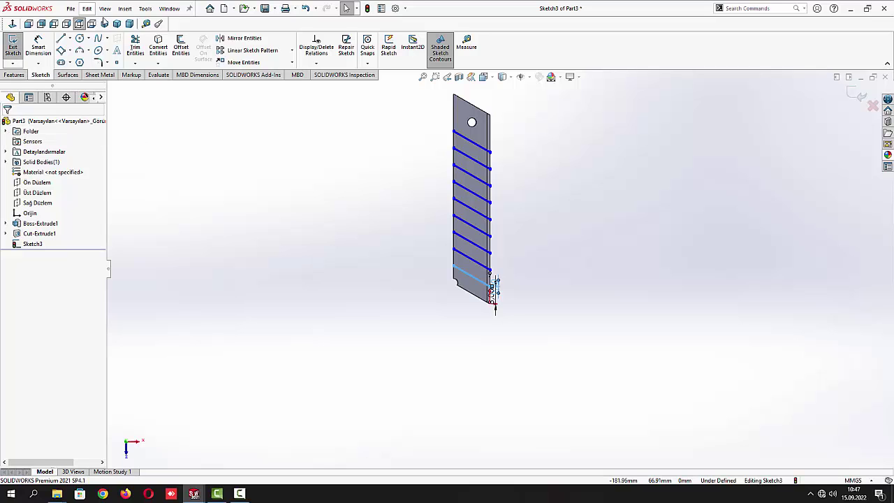
# Exit the sketch and cut the patterned strips into the blade face with a 0.05 mm blind Extruded Cut
pyautogui.click(13, 47)
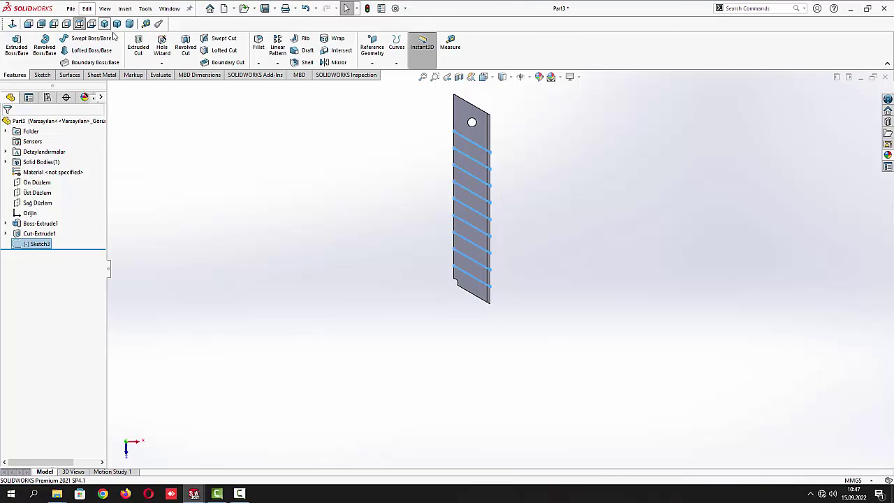
pyautogui.click(138, 47)
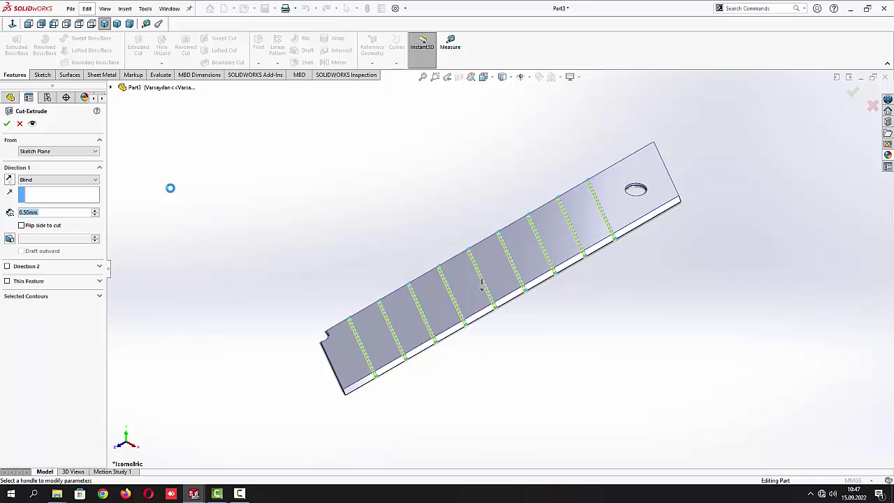
pyautogui.write('0.05')
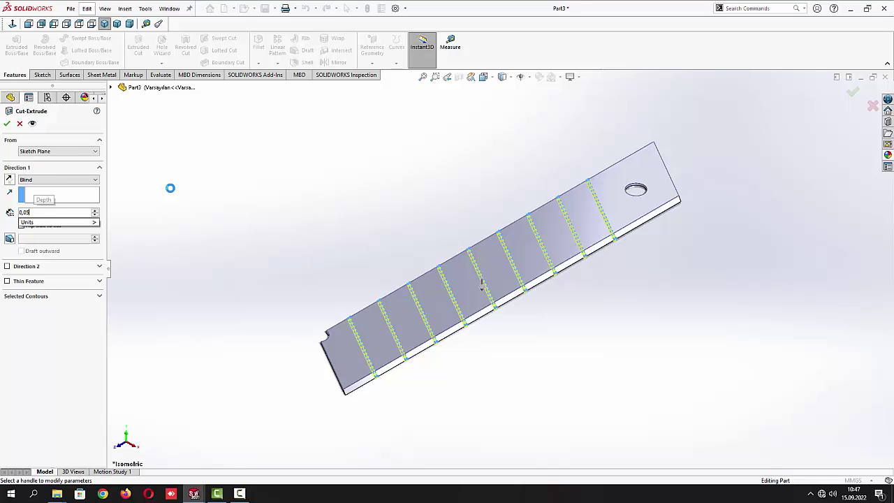
pyautogui.press('Return')
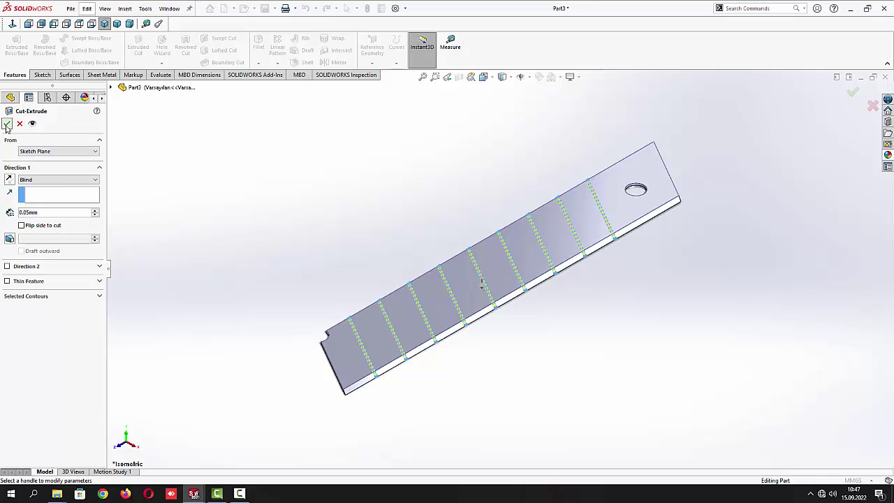
pyautogui.click(7, 124)
pyautogui.moveTo(220, 298)
pyautogui.mouseDown(button='middle')
pyautogui.moveTo(230, 224)
pyautogui.moveTo(236, 279)
pyautogui.moveTo(226, 326)
pyautogui.moveTo(234, 292)
pyautogui.mouseUp(button='middle')
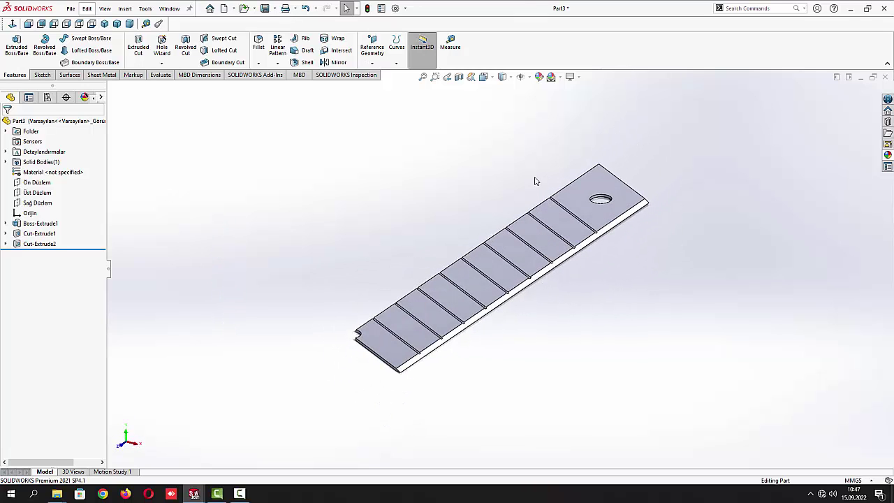
# Apply the polished steel appearance from the Metal > Steel library to the blade
pyautogui.click(888, 155)
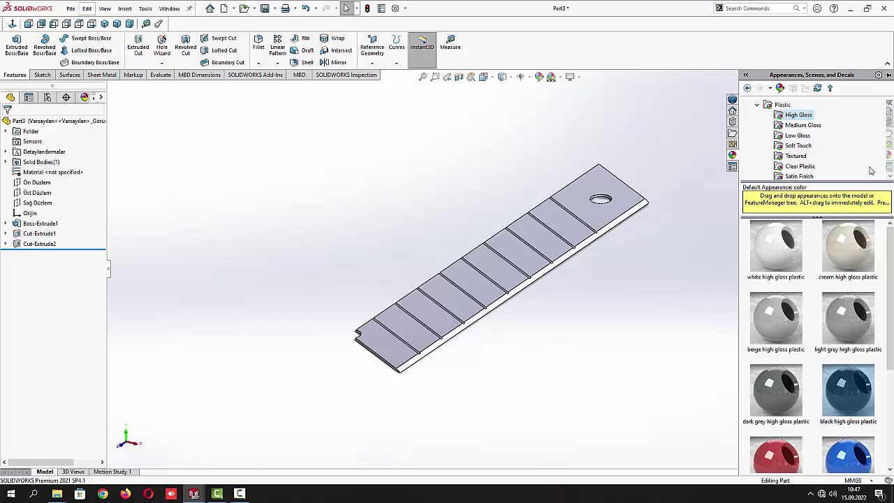
pyautogui.click(756, 105)
pyautogui.scroll(1, 759, 126)
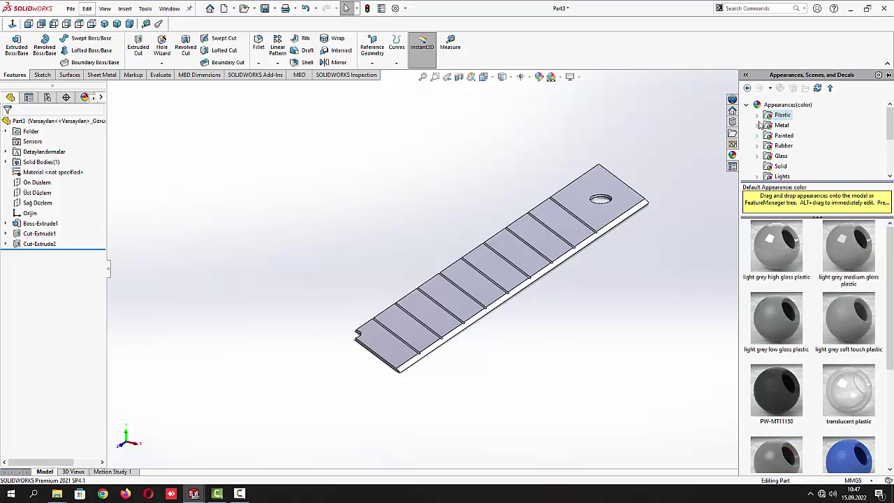
pyautogui.scroll(-3, 754, 132)
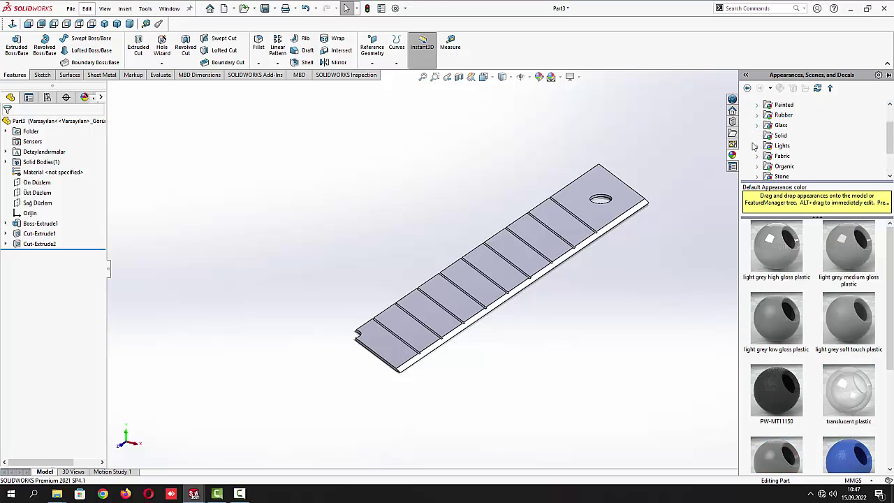
pyautogui.scroll(3, 764, 138)
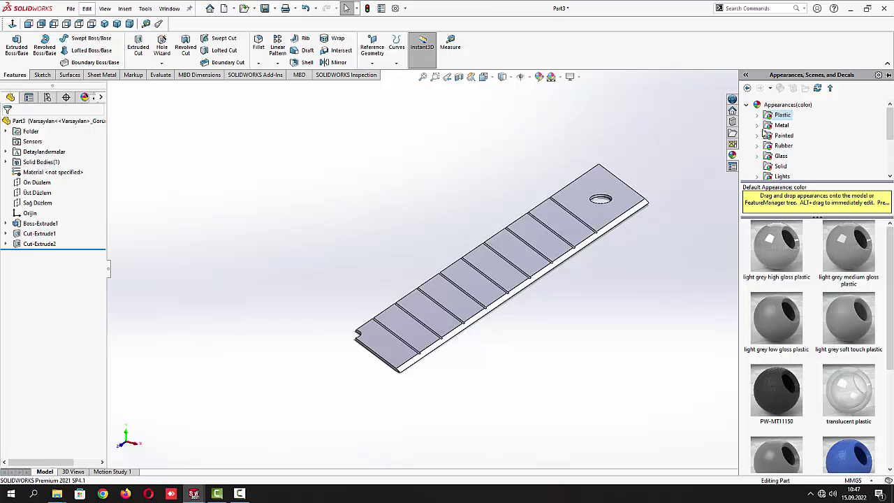
pyautogui.click(756, 127)
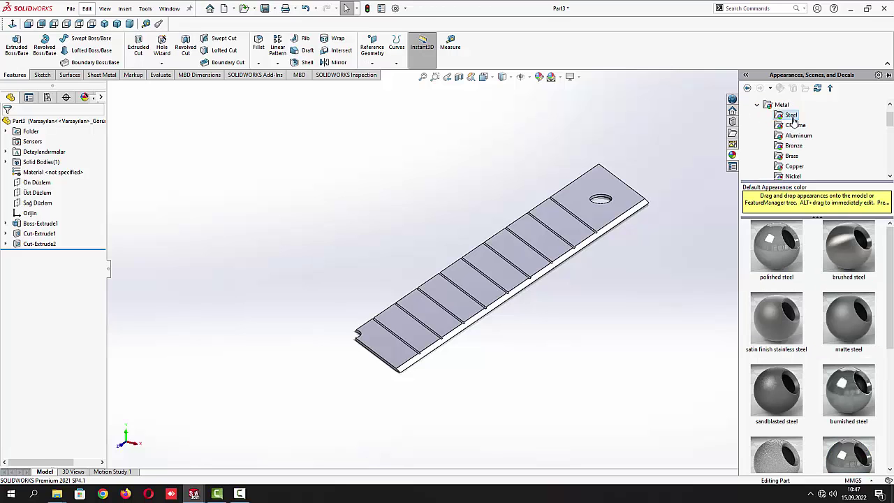
pyautogui.scroll(-4, 776, 315)
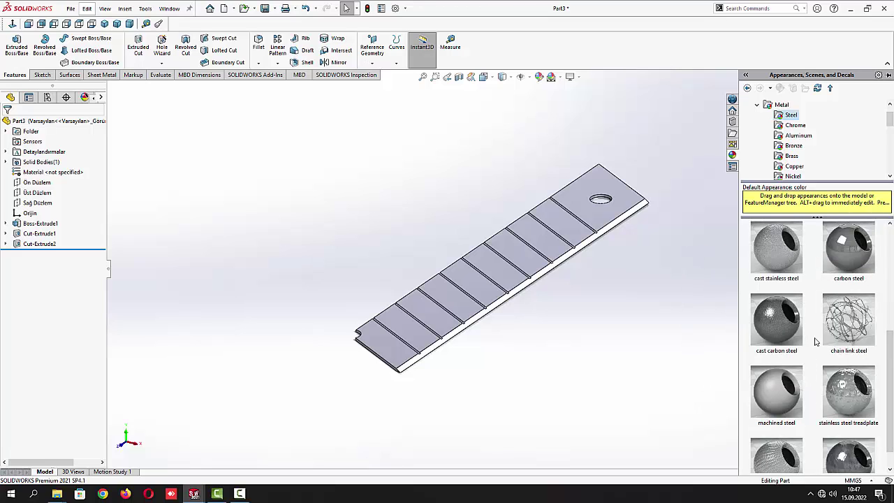
pyautogui.scroll(-1, 817, 342)
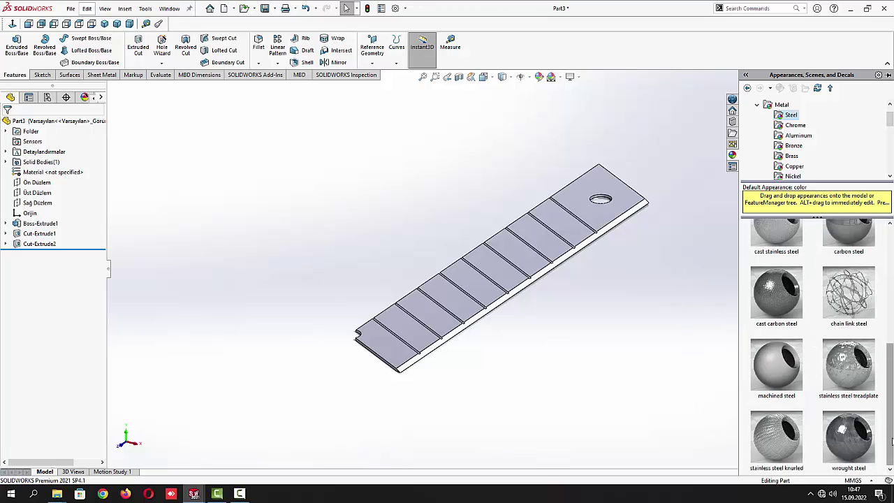
pyautogui.scroll(6, 845, 404)
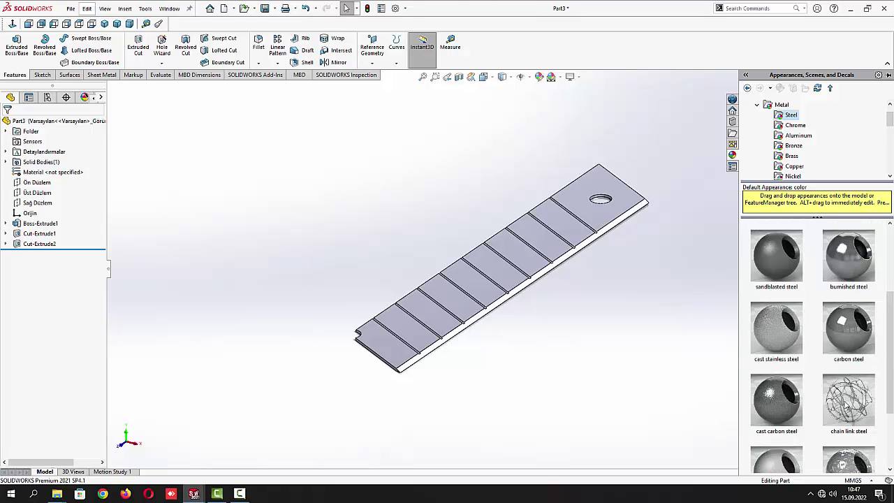
pyautogui.scroll(1, 846, 405)
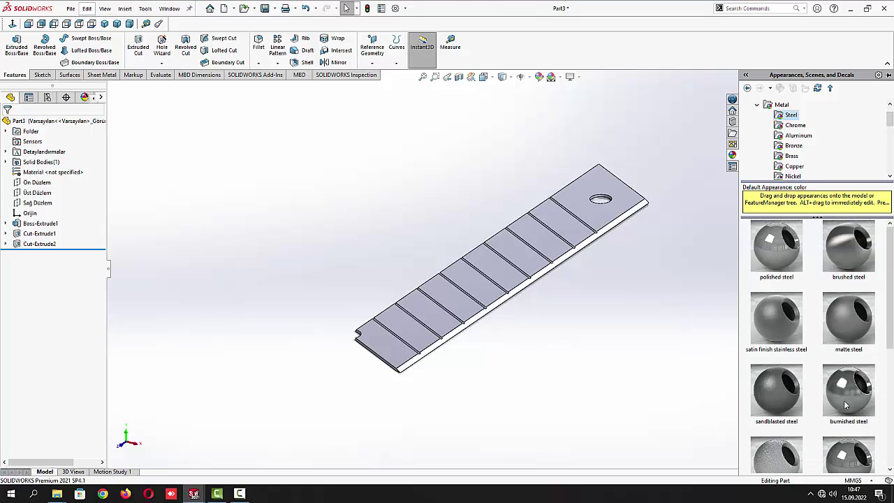
pyautogui.scroll(-4, 831, 325)
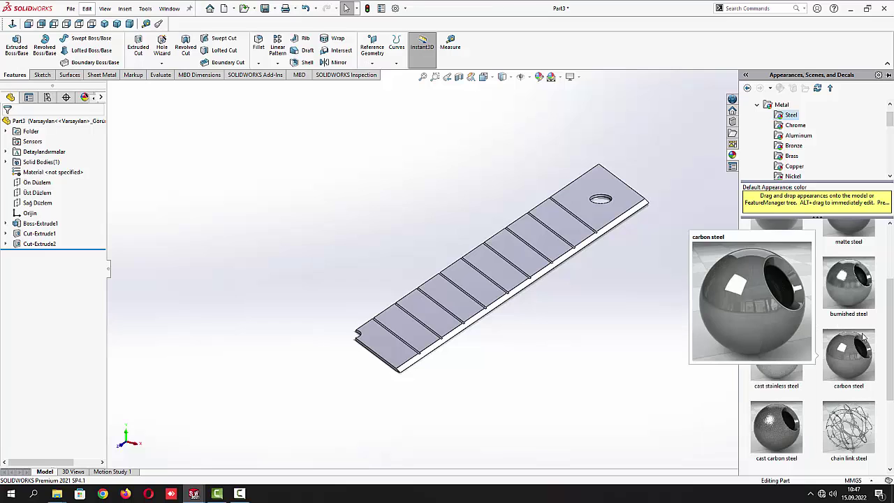
pyautogui.scroll(4, 851, 355)
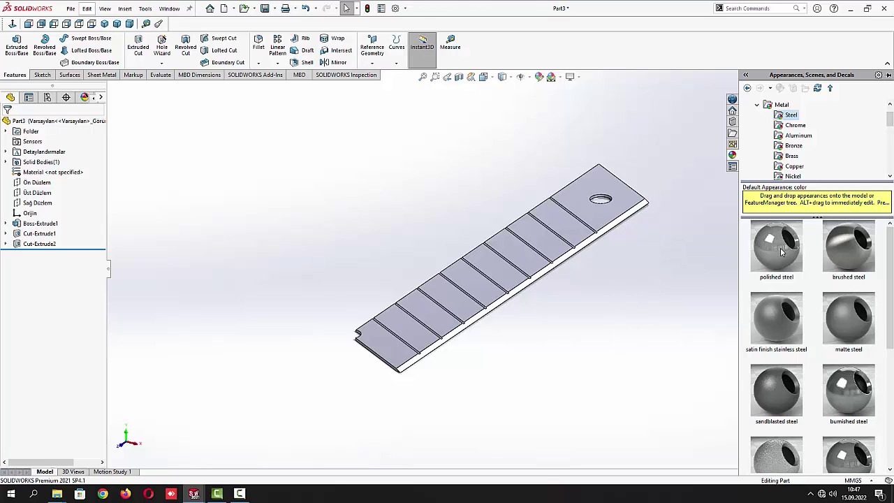
pyautogui.moveTo(781, 258); pyautogui.dragTo(618, 333)
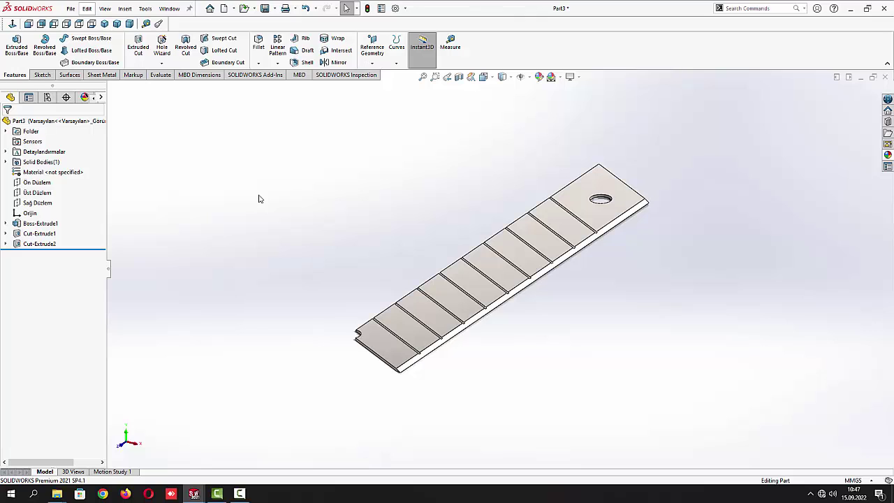
# Create a new part document and start a sketch on the top plane (Üst Düzlem)
pyautogui.click(225, 9)
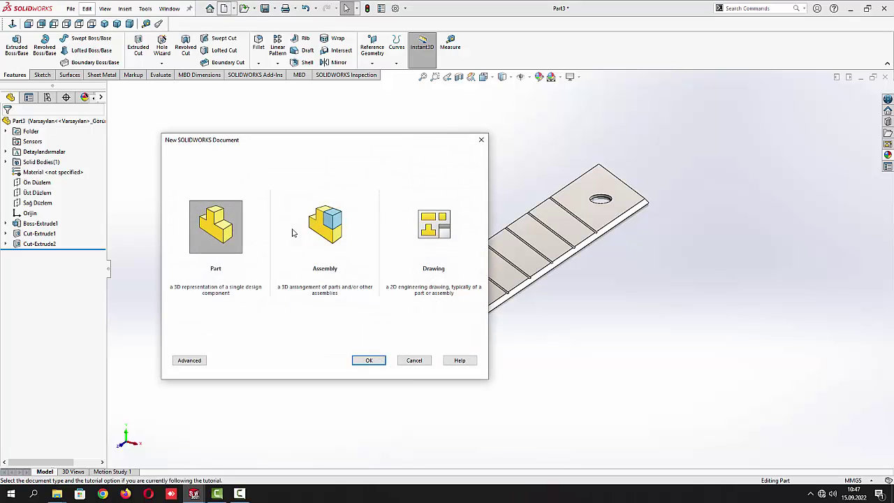
pyautogui.click(378, 364)
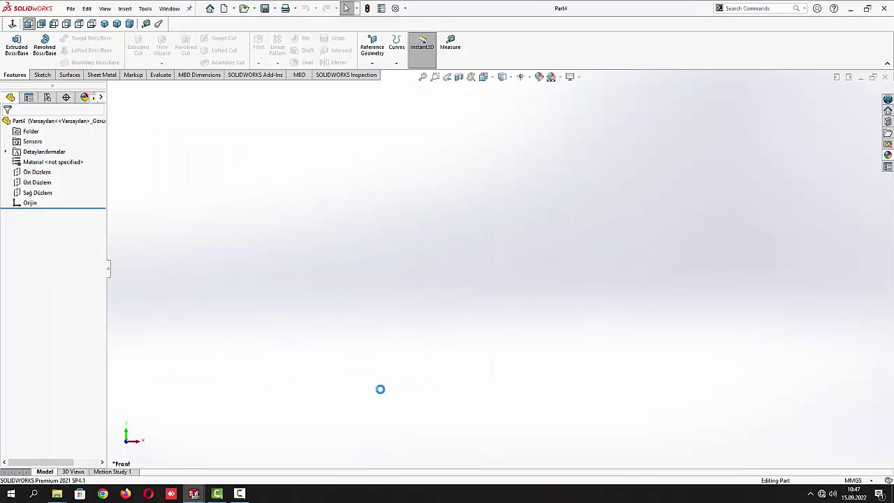
pyautogui.click(37, 181)
pyautogui.click(84, 165)
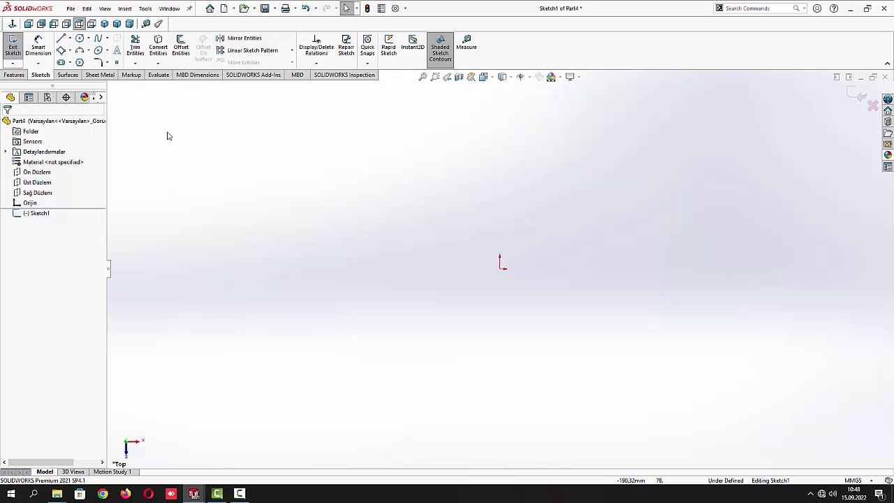
# Sketch a vertical line about 51 mm long upward from the origin
pyautogui.click(61, 38)
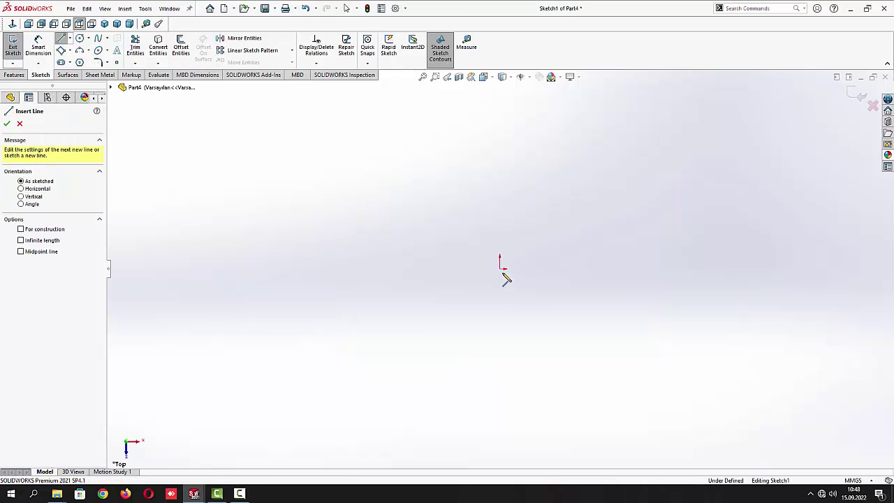
pyautogui.click(500, 269)
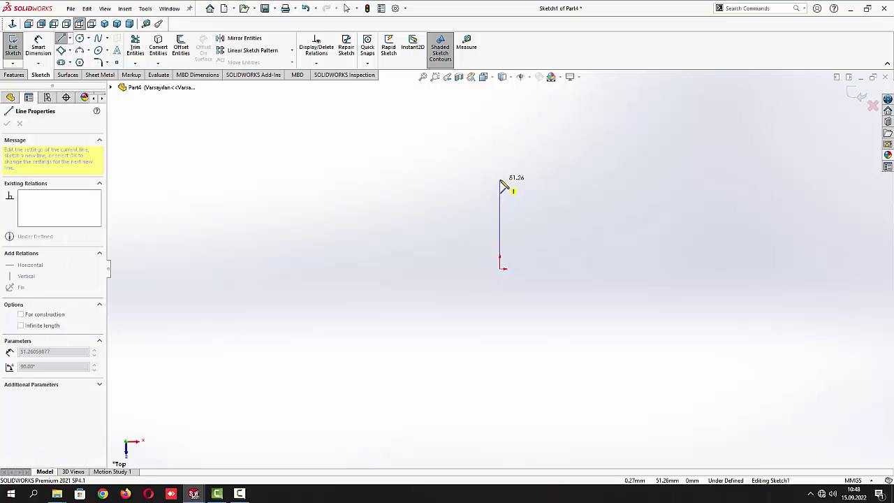
pyautogui.click(501, 181)
pyautogui.press('Escape')
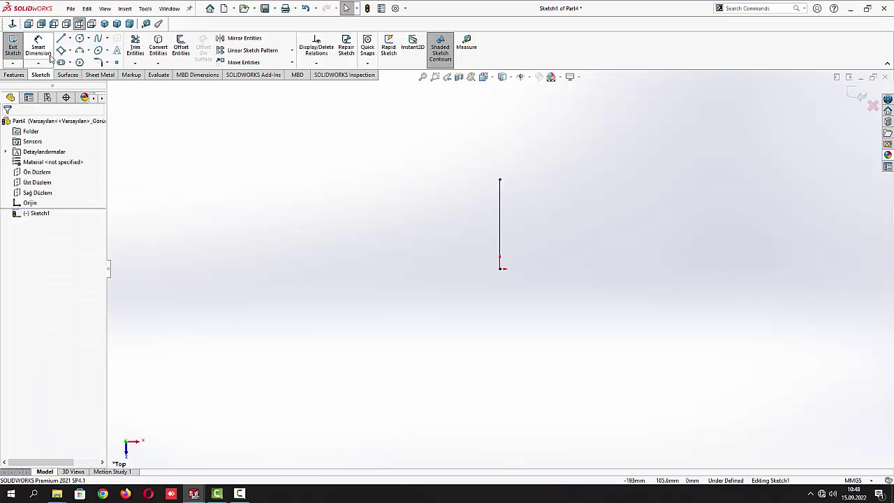
# Dimension the vertical line's length to 12 mm
pyautogui.click(500, 227)
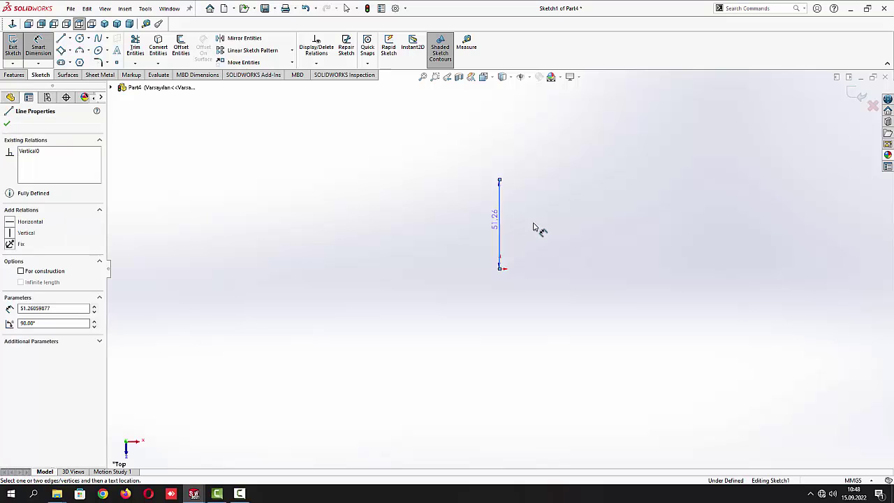
pyautogui.click(535, 225)
pyautogui.write('12')
pyautogui.press('Return')
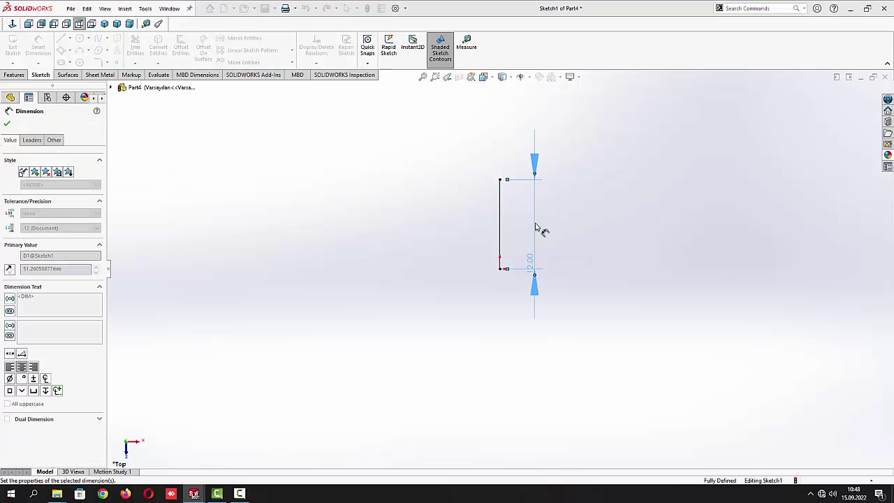
pyautogui.press('Escape')
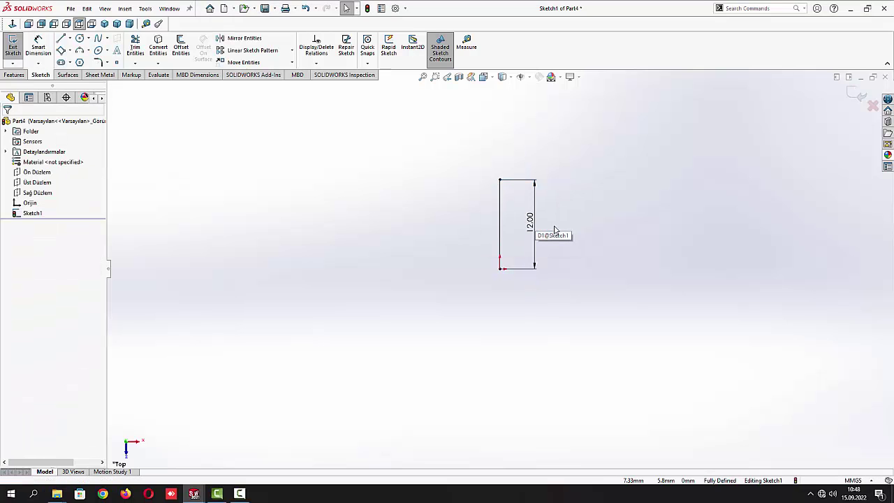
# Sketch a slanted line about 10.7 mm long from the origin, running down and away to the left of the vertical line
pyautogui.click(61, 40)
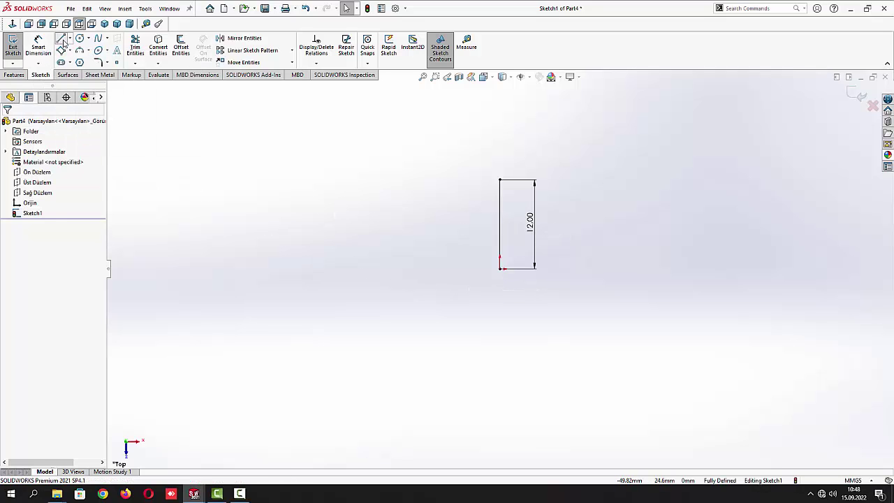
pyautogui.click(501, 269)
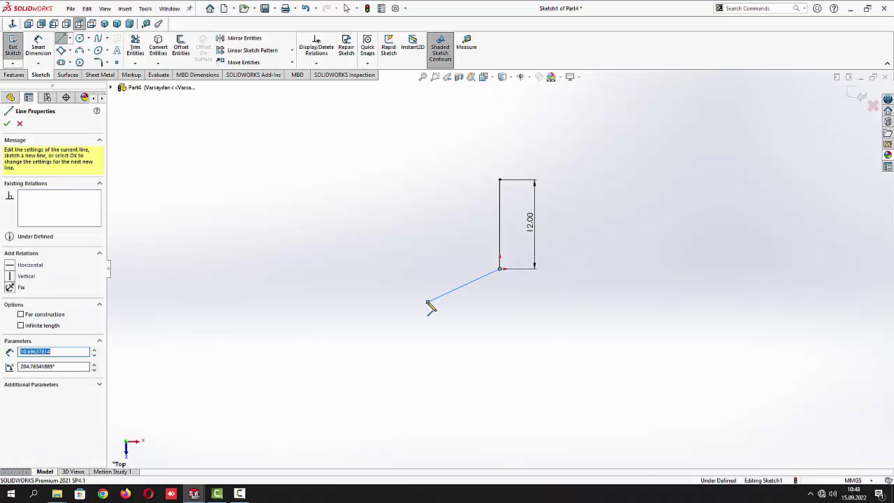
pyautogui.click(427, 304)
pyautogui.press('Escape')
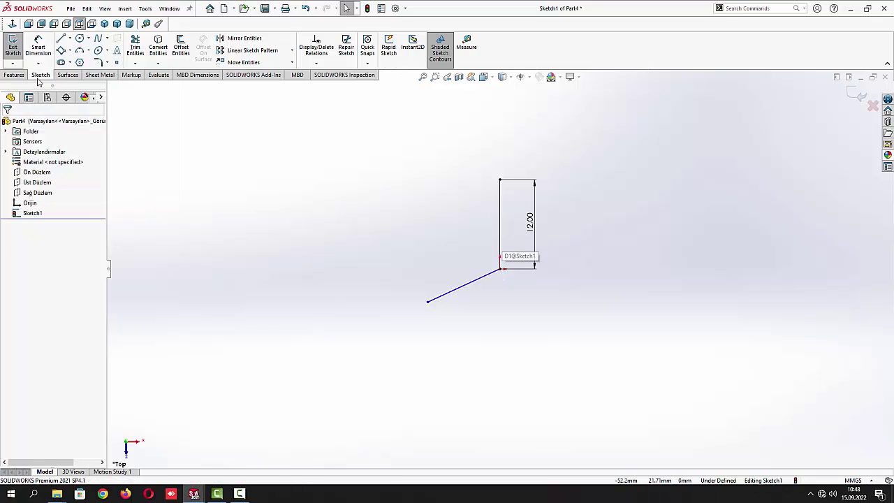
# Dimension the angle between the vertical line and the slanted line to 110°
pyautogui.press('d')
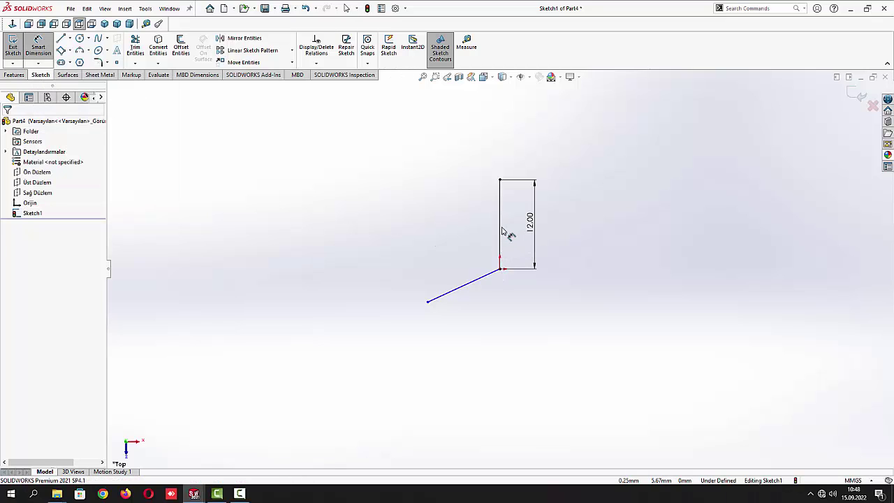
pyautogui.click(491, 274)
pyautogui.click(499, 253)
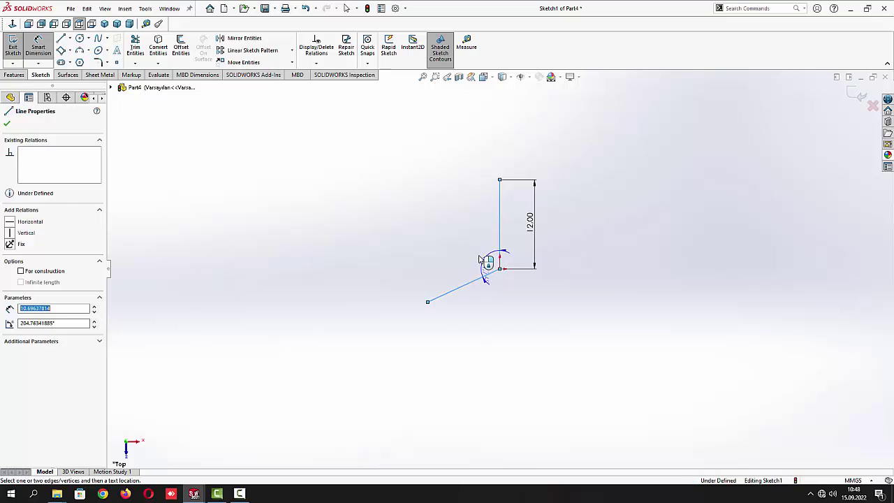
pyautogui.click(480, 260)
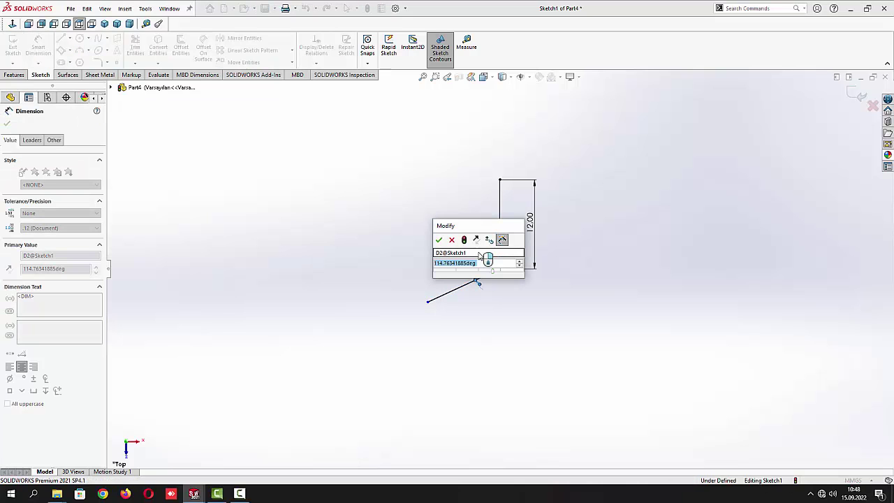
pyautogui.write('110')
pyautogui.press('Return')
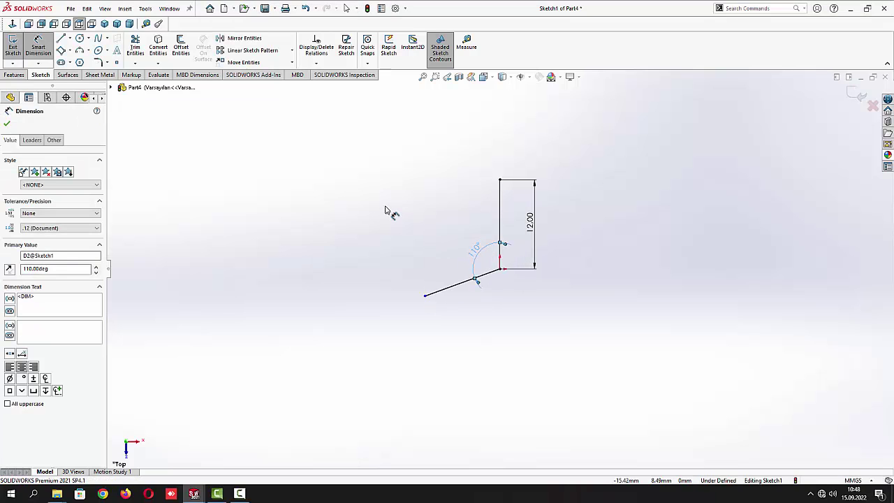
pyautogui.click(385, 210)
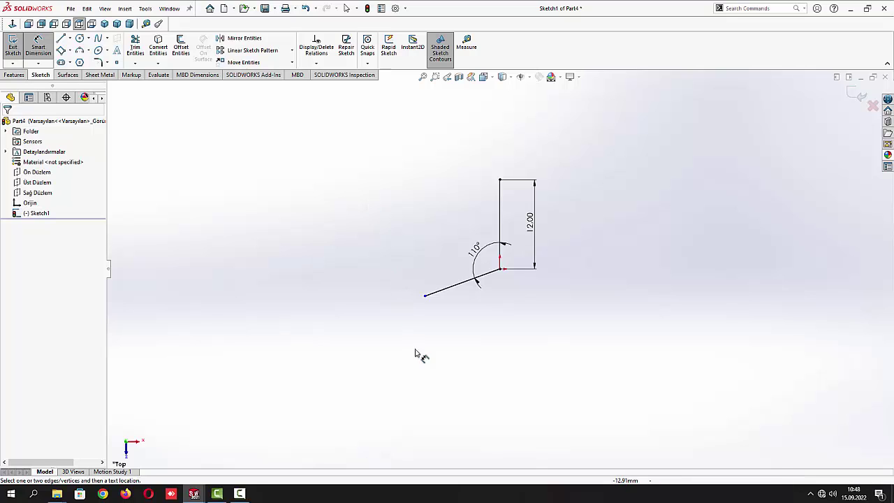
# Dimension the horizontal distance between the slanted line's free end and the origin to 22 mm
pyautogui.click(426, 296)
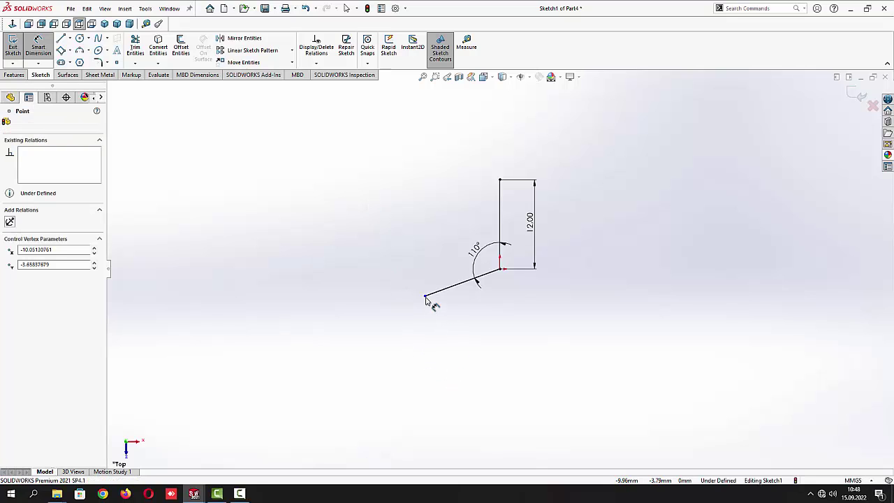
pyautogui.click(500, 269)
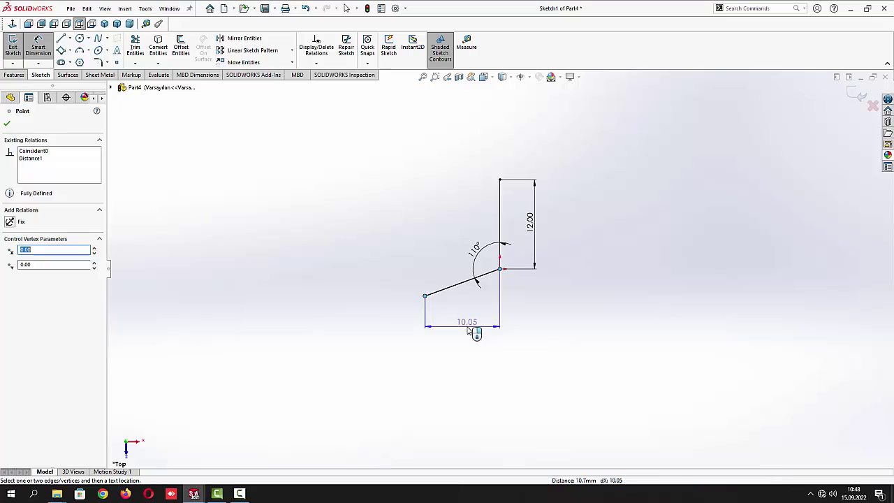
pyautogui.click(472, 328)
pyautogui.doubleClick(471, 329)
pyautogui.write('22')
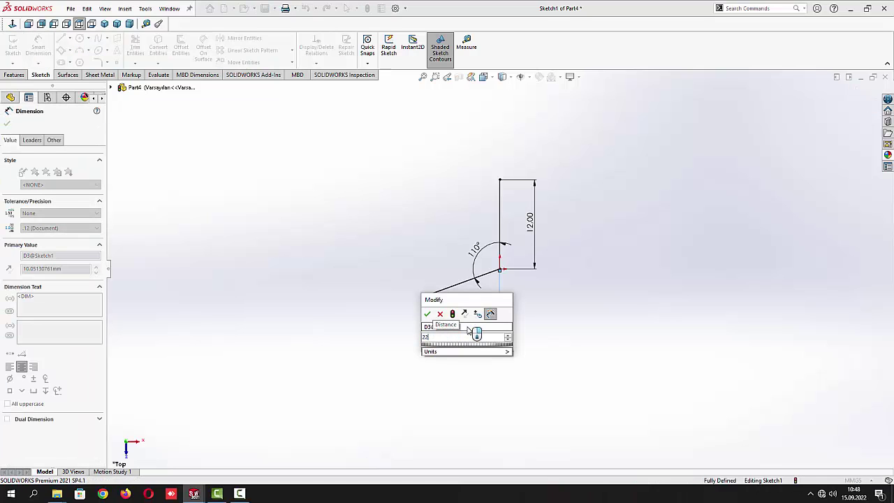
pyautogui.press('Return')
pyautogui.press('Escape')
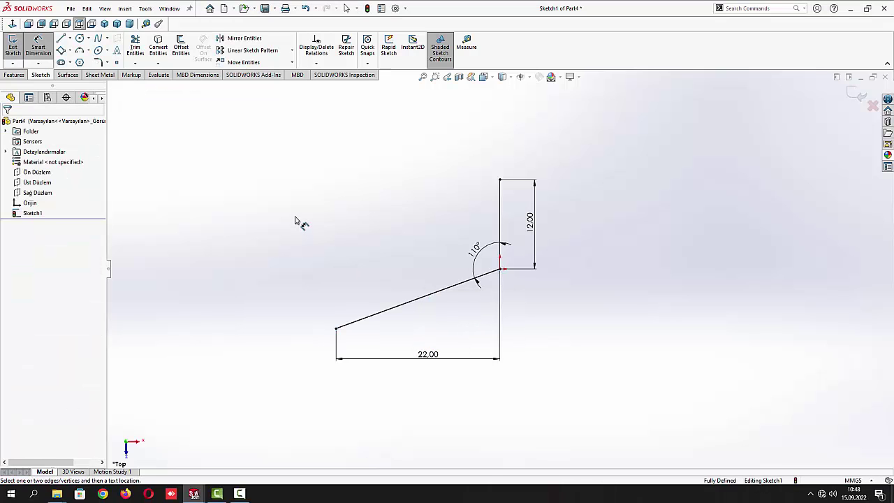
# Close the profile with an outward-bulging three-point arc of about 30 mm radius between the free ends of both lines
pyautogui.click(81, 53)
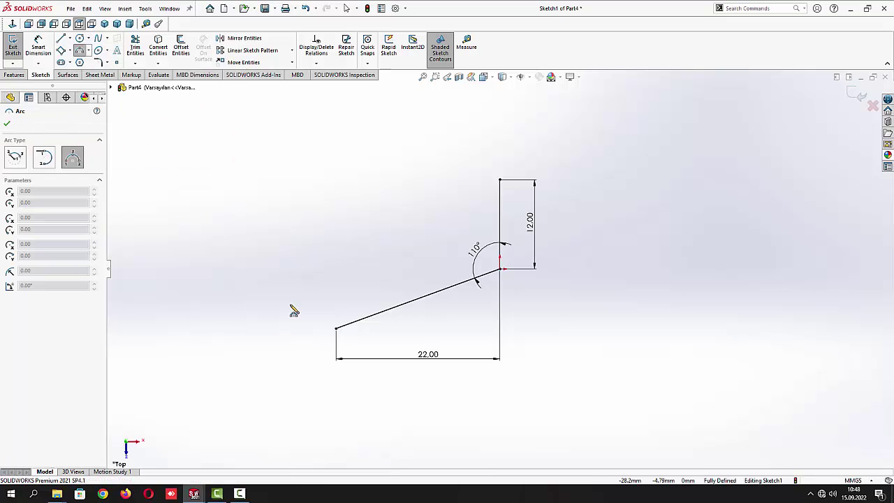
pyautogui.click(337, 327)
pyautogui.click(499, 181)
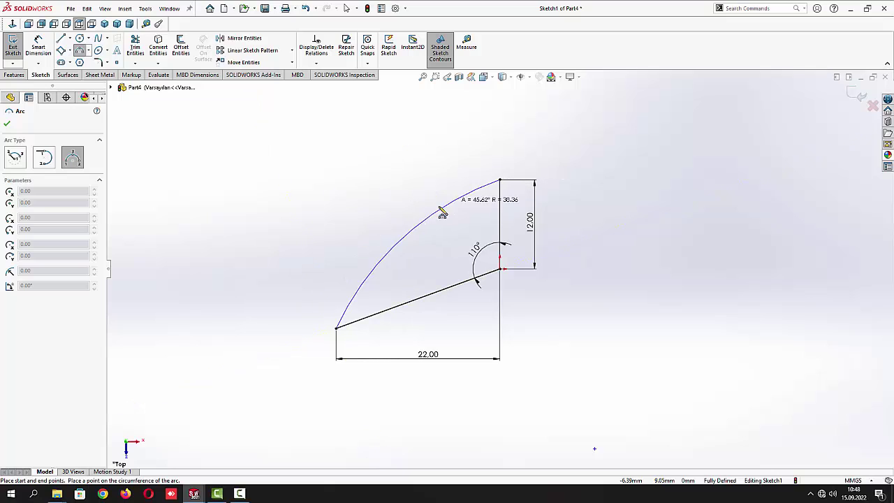
pyautogui.click(428, 218)
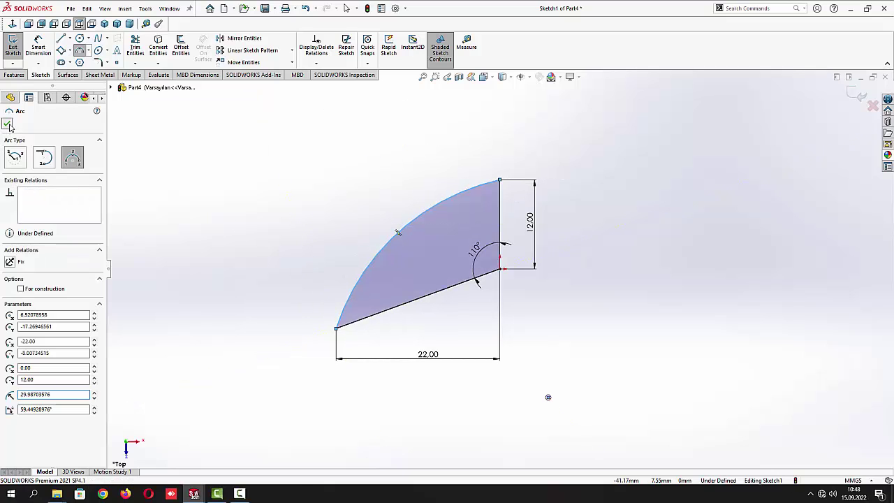
pyautogui.press('Escape')
# Dimension the arc's radius to 25 mm
pyautogui.click(41, 46)
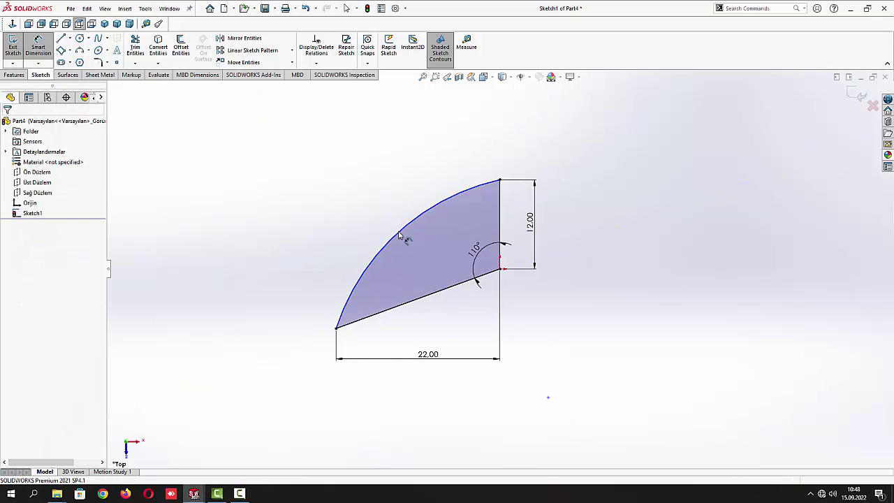
pyautogui.click(407, 240)
pyautogui.click(358, 220)
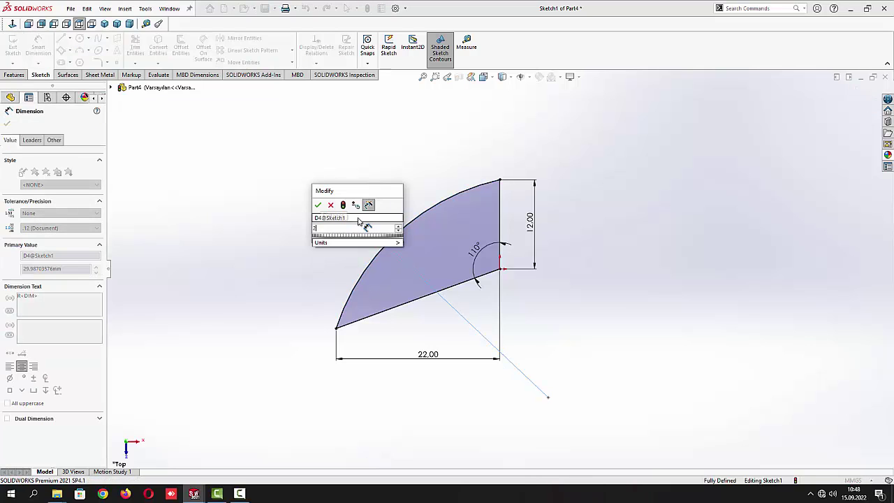
pyautogui.press('Return')
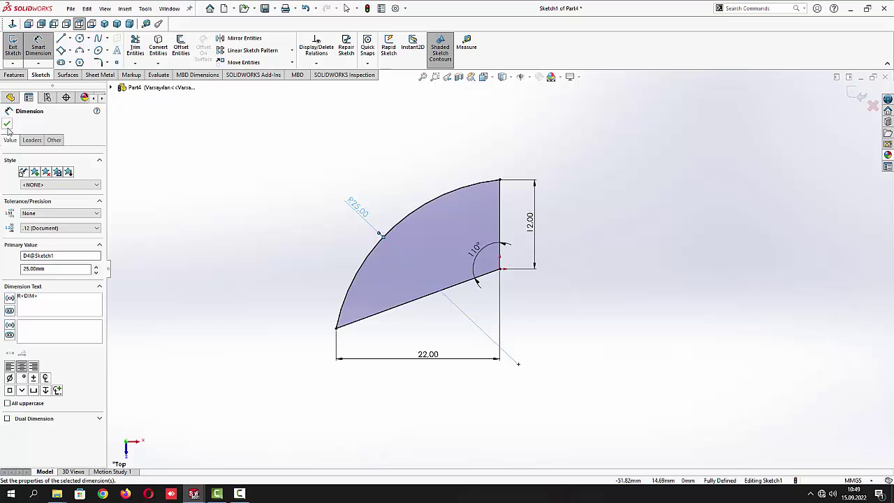
pyautogui.click(6, 124)
# Round the profile's corner at the origin with a 3 mm sketch fillet
pyautogui.click(97, 63)
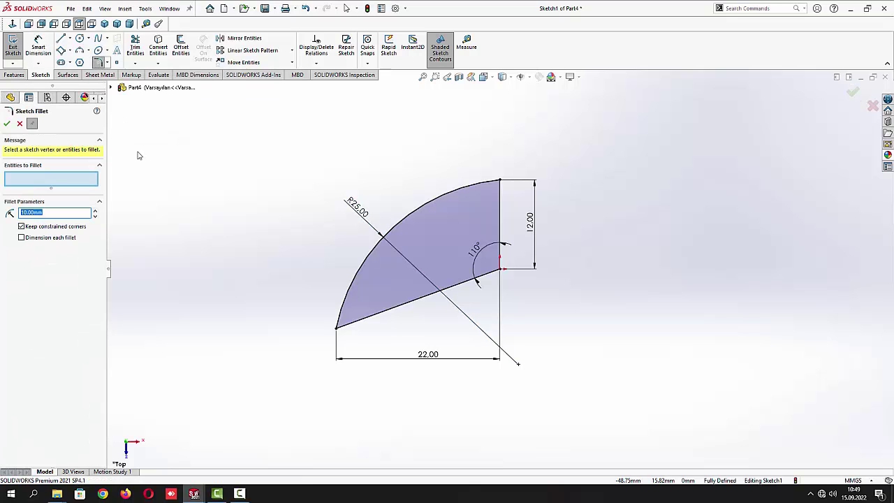
pyautogui.click(493, 272)
pyautogui.click(6, 121)
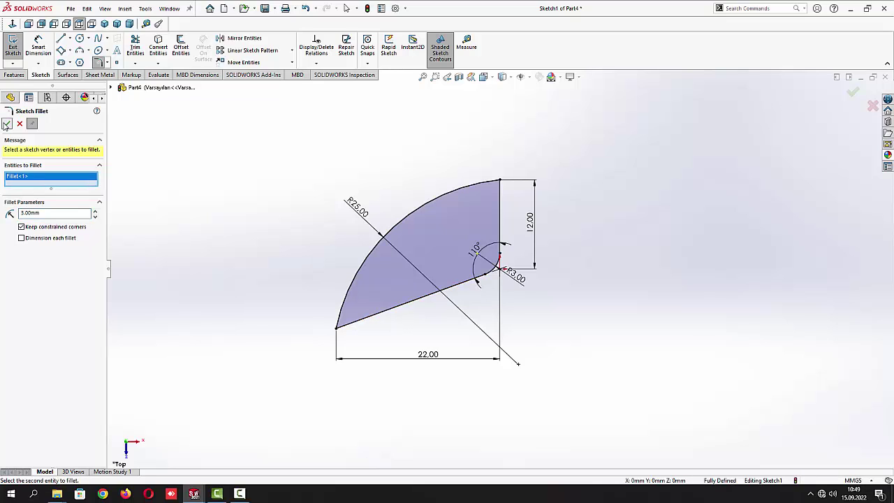
pyautogui.click(6, 124)
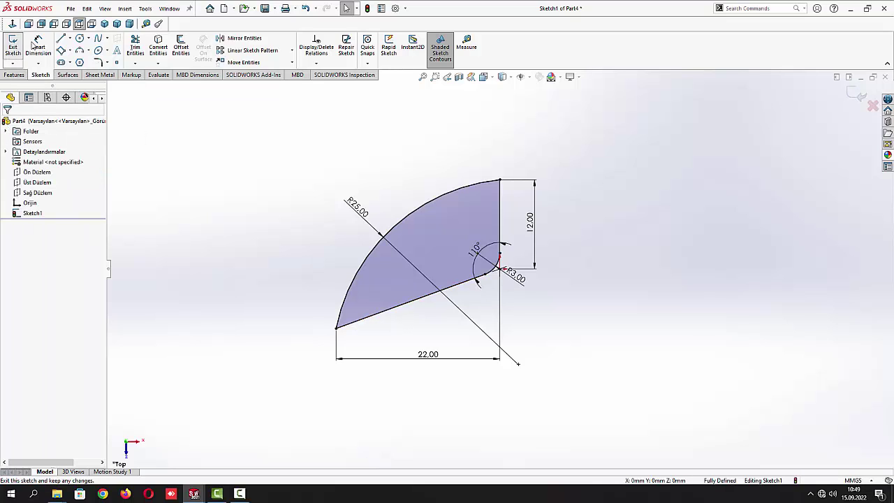
# Finish the sketch and extrude the profile 7 mm with the Mid Plane end condition
pyautogui.click(13, 49)
pyautogui.click(14, 74)
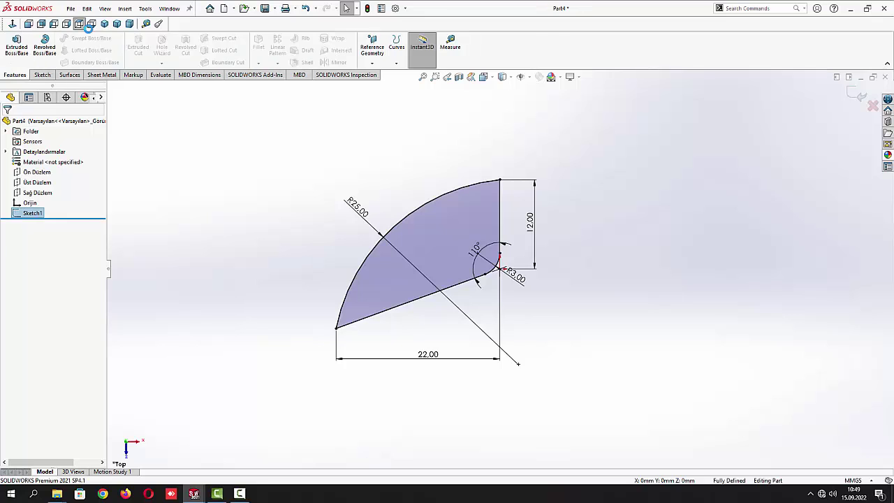
pyautogui.click(15, 46)
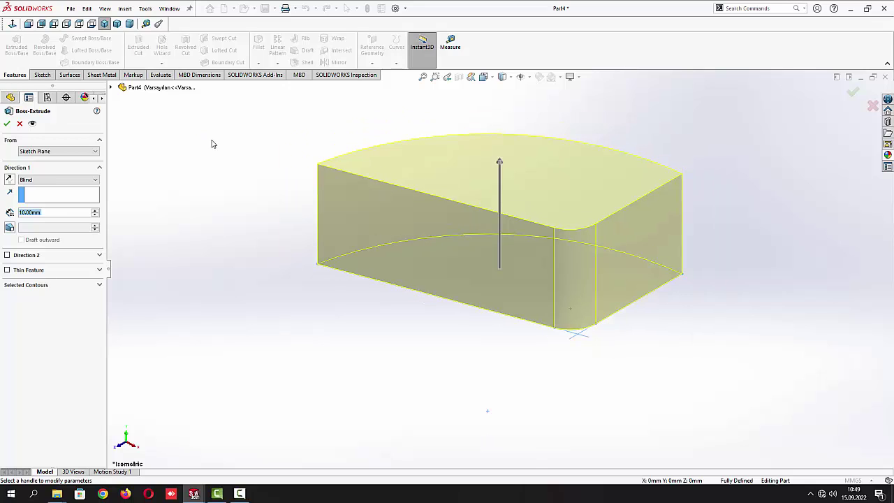
pyautogui.click(28, 180)
pyautogui.click(30, 219)
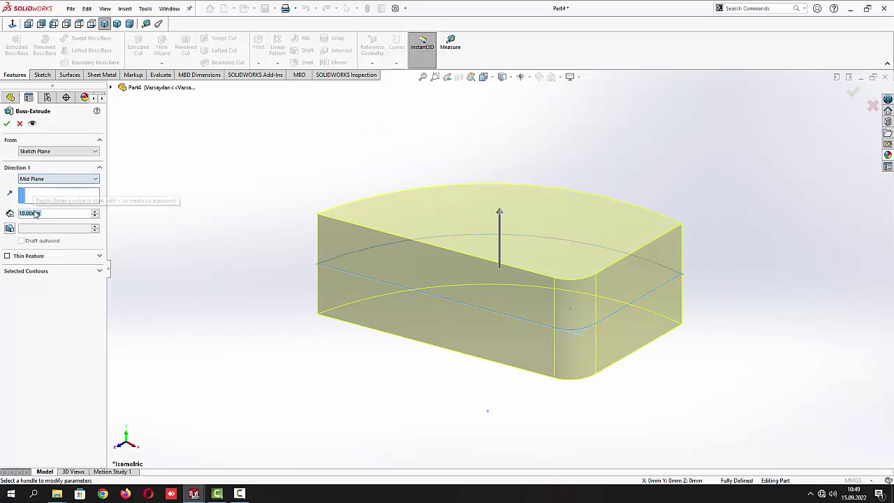
pyautogui.doubleClick(47, 213)
pyautogui.write('1')
pyautogui.press('Return')
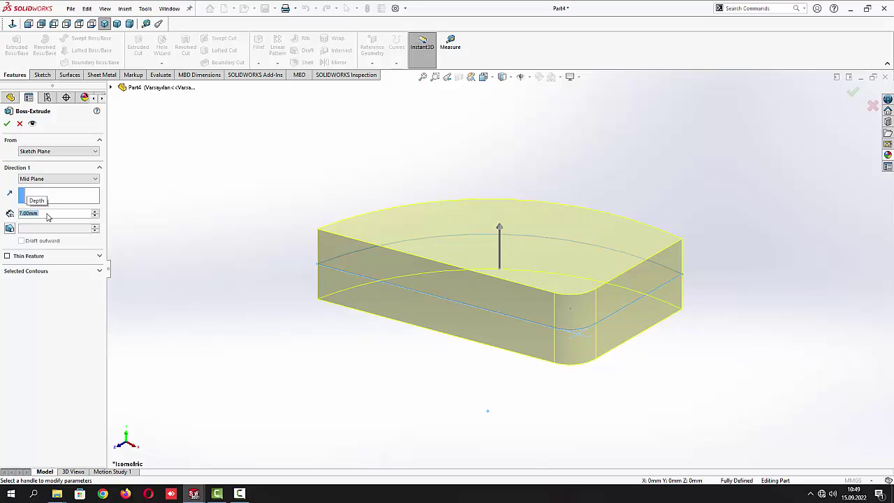
pyautogui.click(6, 123)
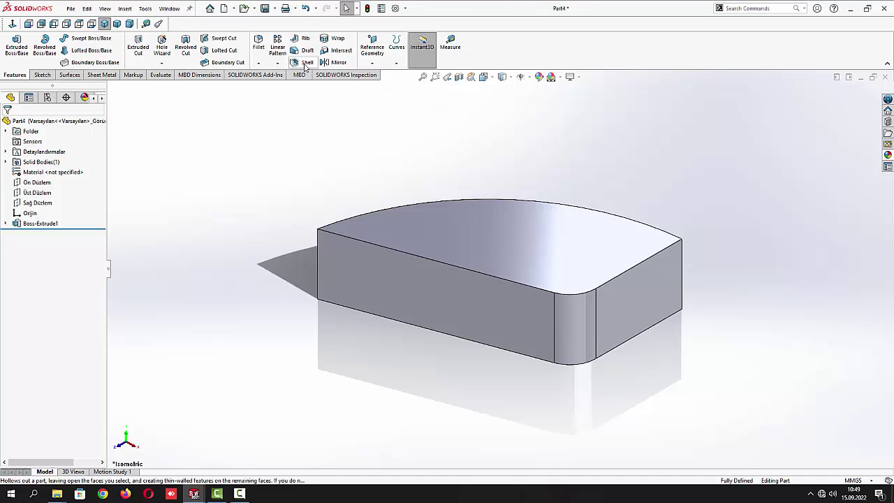
# Shell the body to 1 mm thickness, removing the two flat side faces and the rounded corner face between them
pyautogui.click(305, 63)
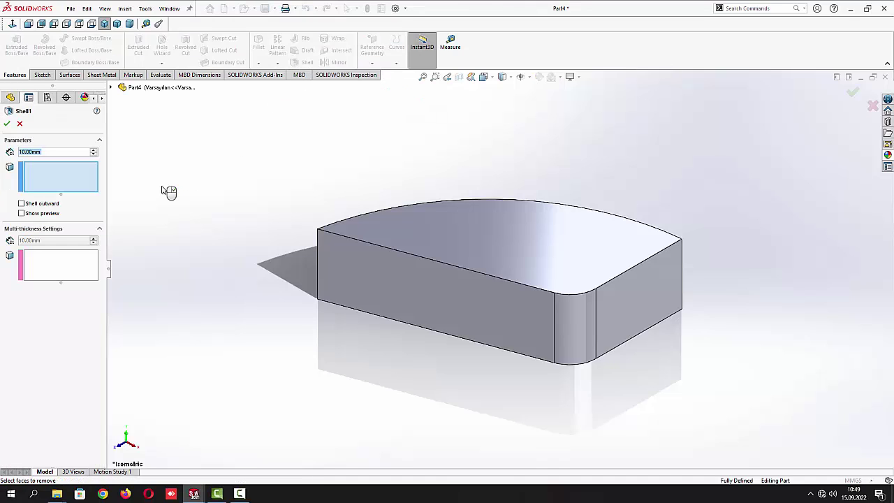
pyautogui.write('1')
pyautogui.press('Return')
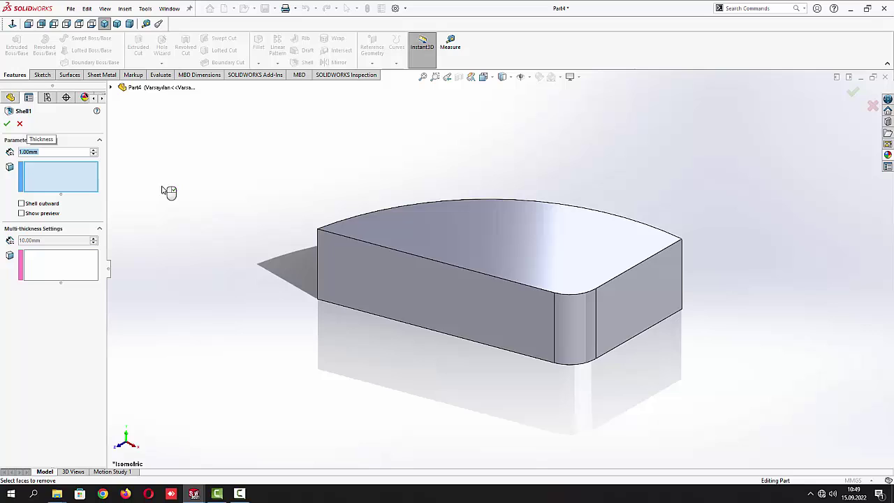
pyautogui.click(422, 268)
pyautogui.click(571, 332)
pyautogui.click(612, 319)
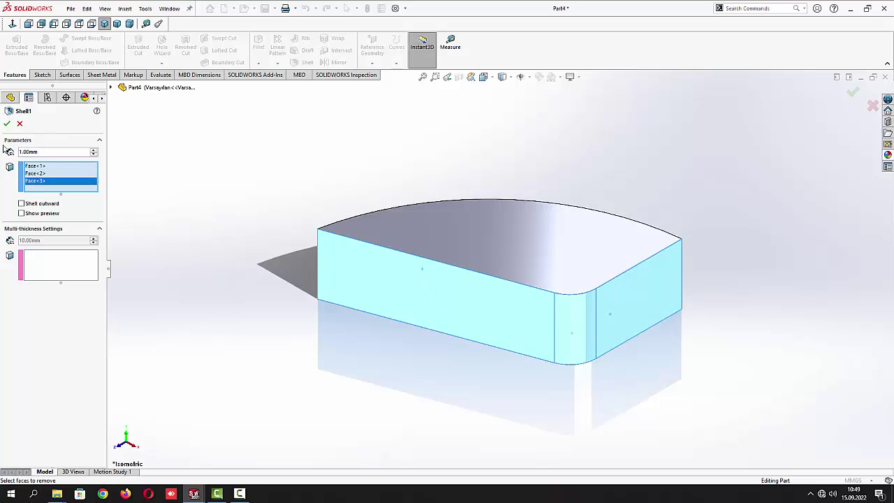
pyautogui.click(6, 124)
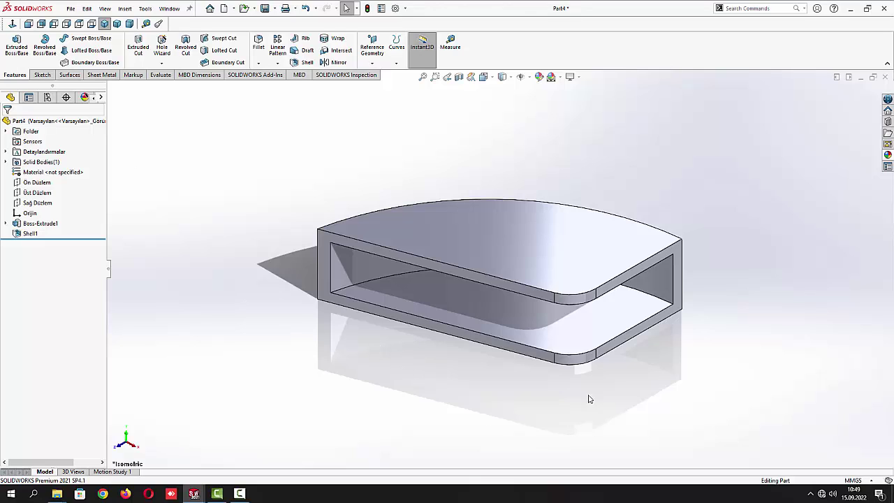
# Start a new sketch on the inner floor face of the shelled body, viewed normal to it
pyautogui.click(580, 343)
pyautogui.click(620, 316)
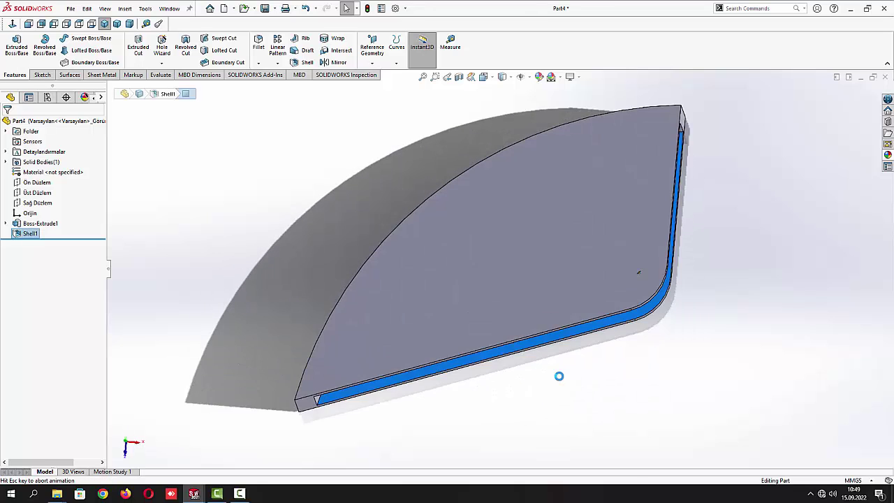
pyautogui.press('Escape')
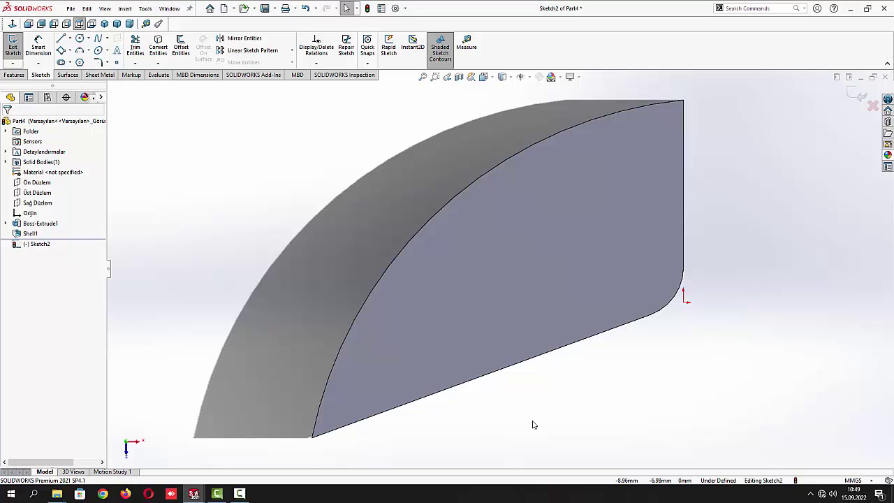
# Convert the rounded corner edge and the slanted straight edge of the inner floor face into sketch entities
pyautogui.click(677, 297)
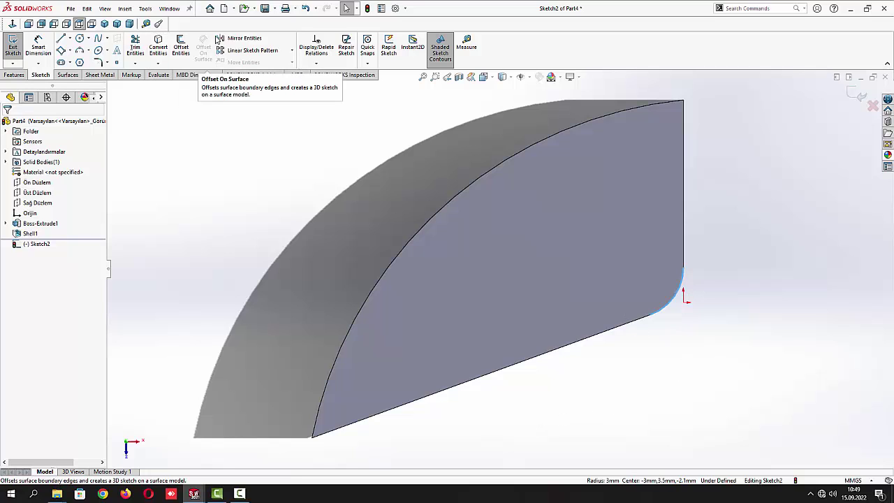
pyautogui.click(160, 55)
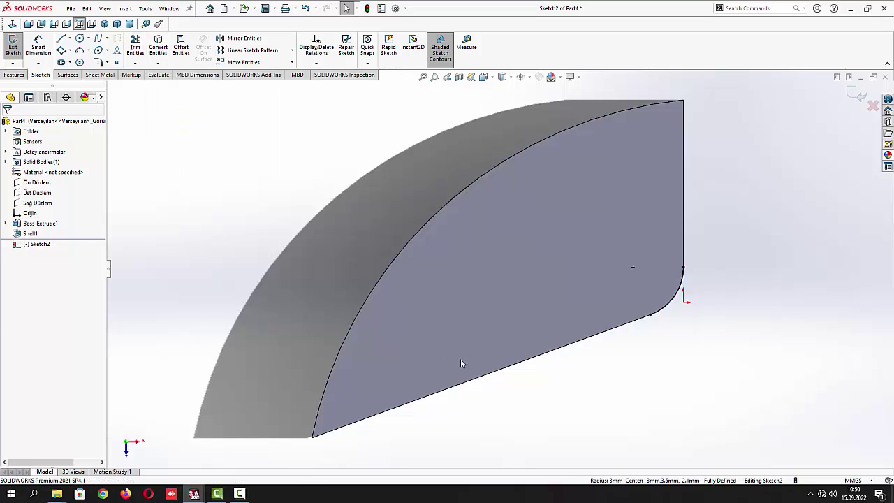
pyautogui.click(521, 363)
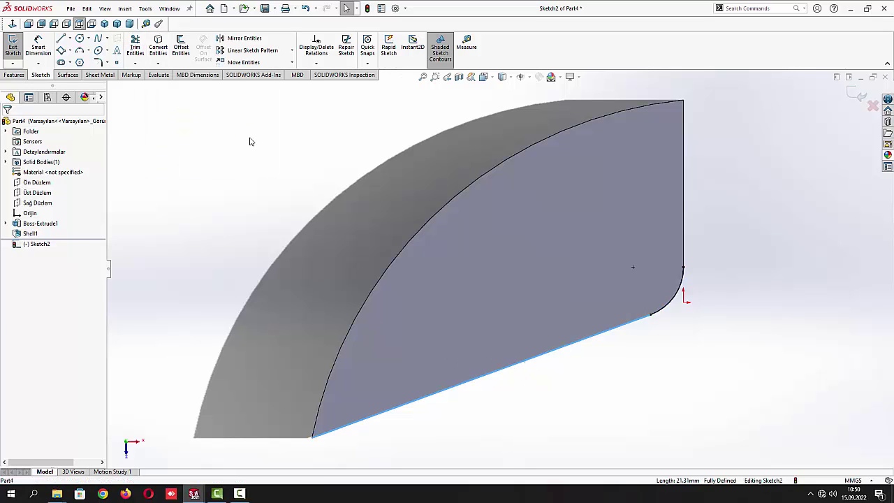
pyautogui.click(158, 51)
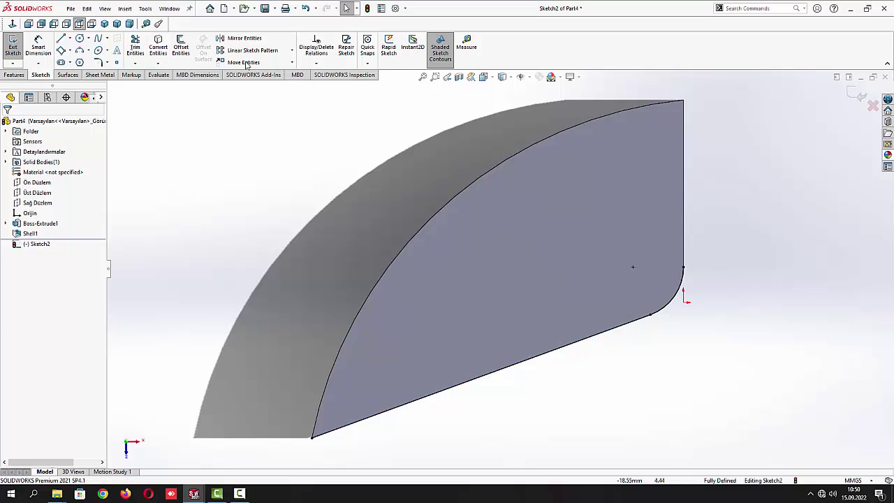
# Offset the slanted line 2.5 mm inward onto the floor face, using the reversed direction
pyautogui.click(180, 48)
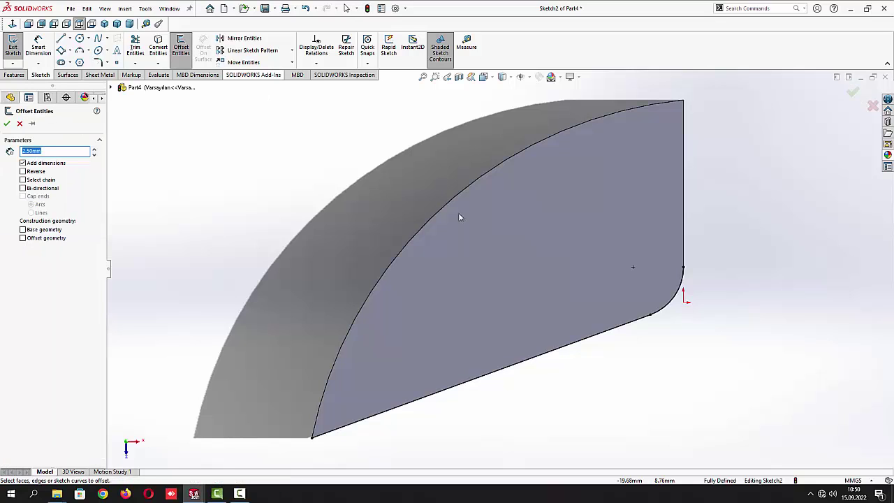
pyautogui.click(512, 369)
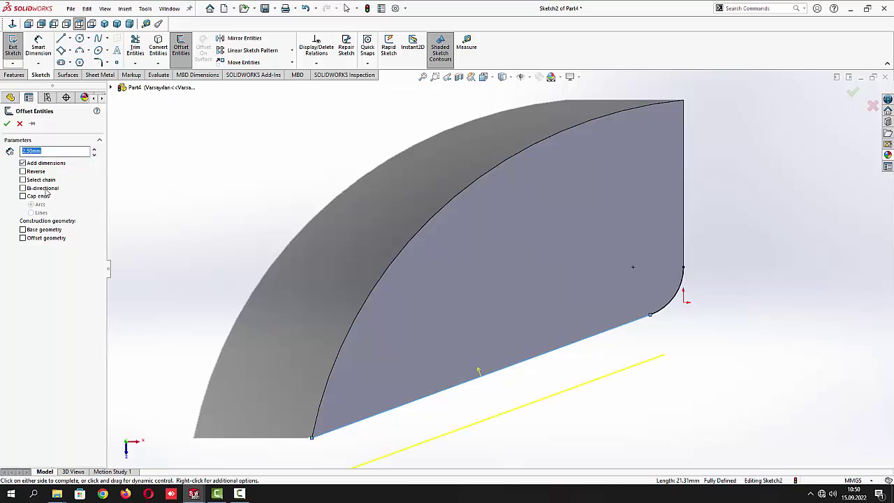
pyautogui.click(23, 171)
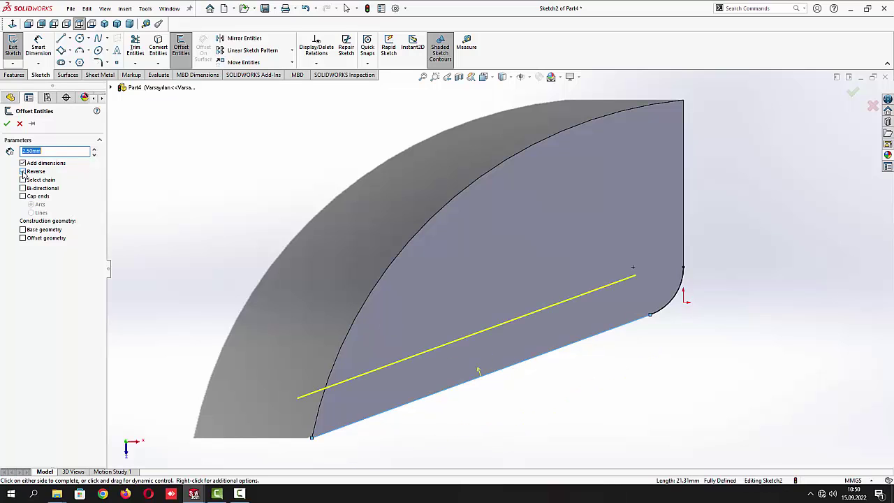
pyautogui.click(7, 123)
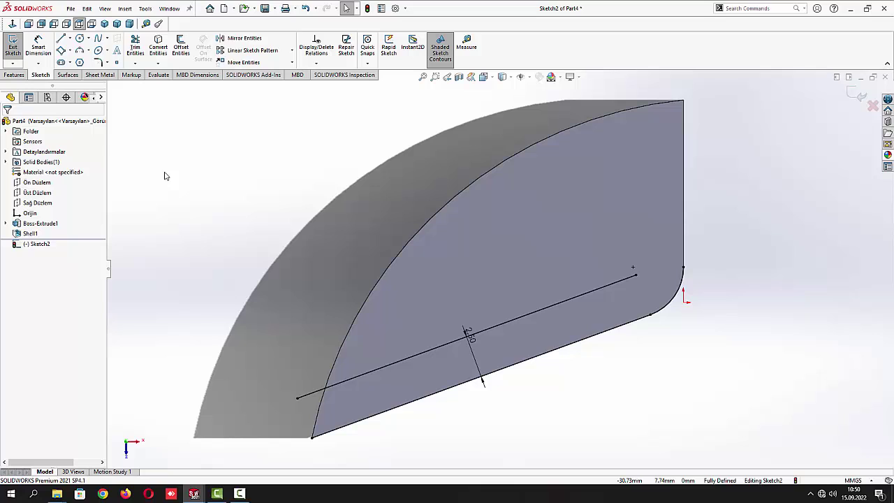
# Offset the floor face's curved edge 1 mm inward, using the reversed direction
pyautogui.click(181, 47)
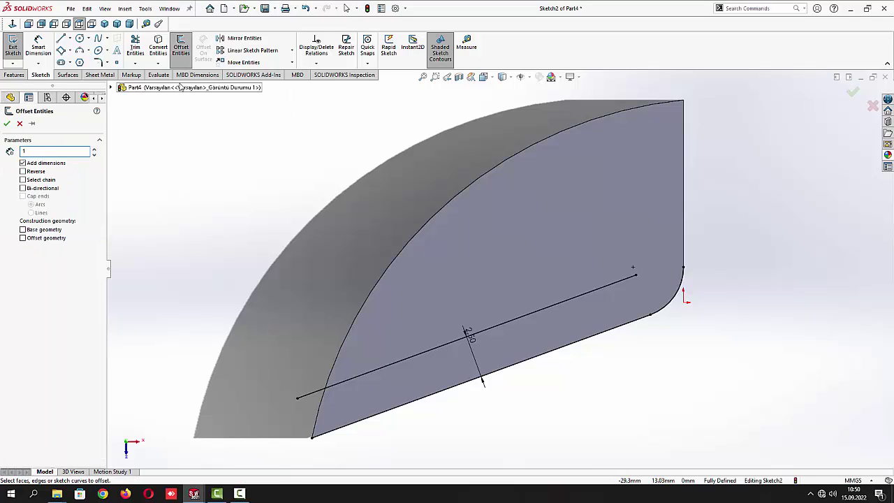
pyautogui.click(450, 203)
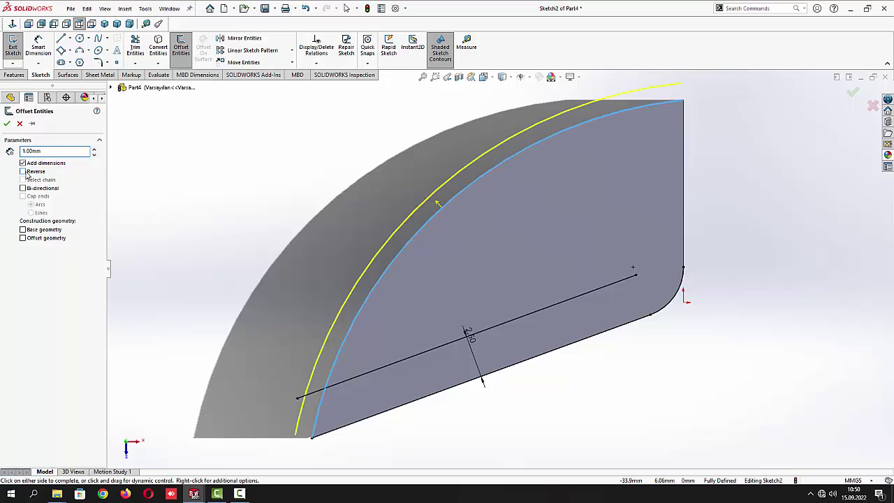
pyautogui.click(24, 172)
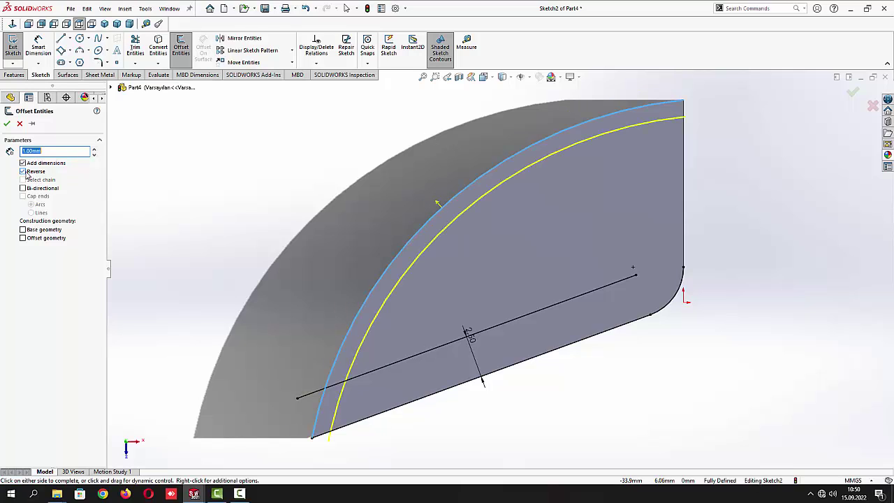
pyautogui.click(7, 123)
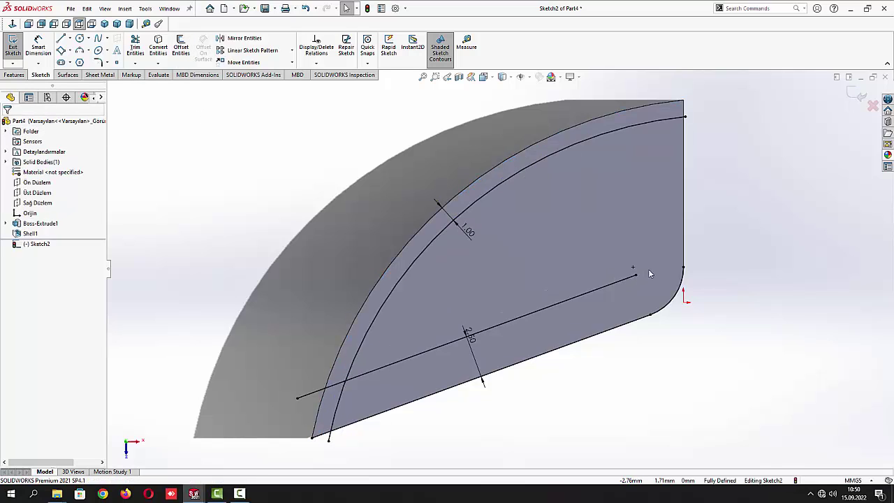
# Extend the offset line's upper end to the vertical edge and convert that edge into a sketch line
pyautogui.moveTo(637, 274); pyautogui.dragTo(692, 260)
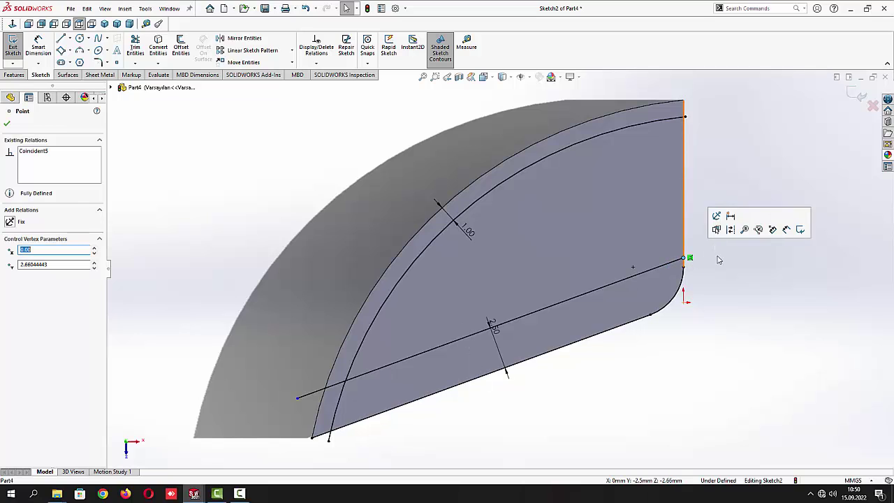
pyautogui.click(718, 260)
pyautogui.scroll(-3, 684, 268)
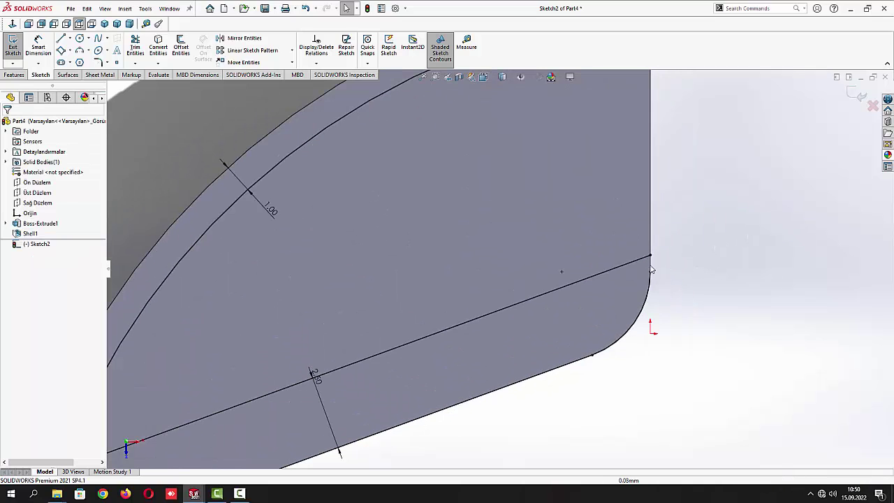
pyautogui.click(651, 268)
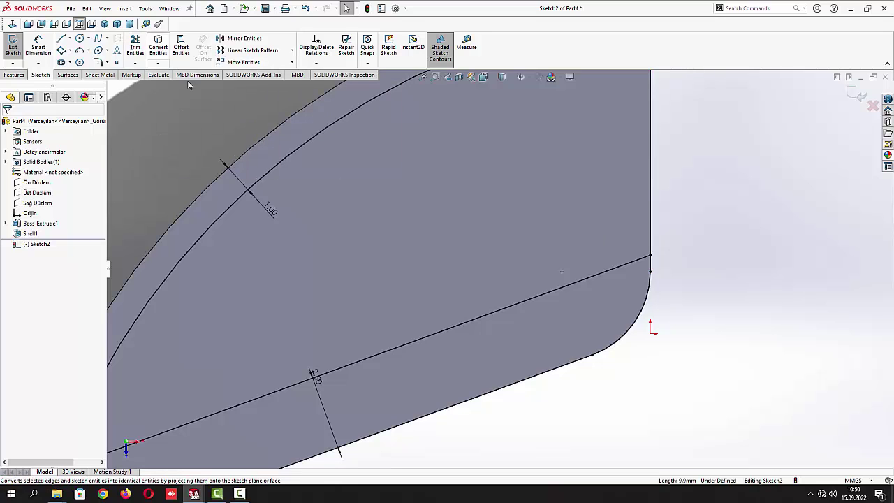
pyautogui.press('z')
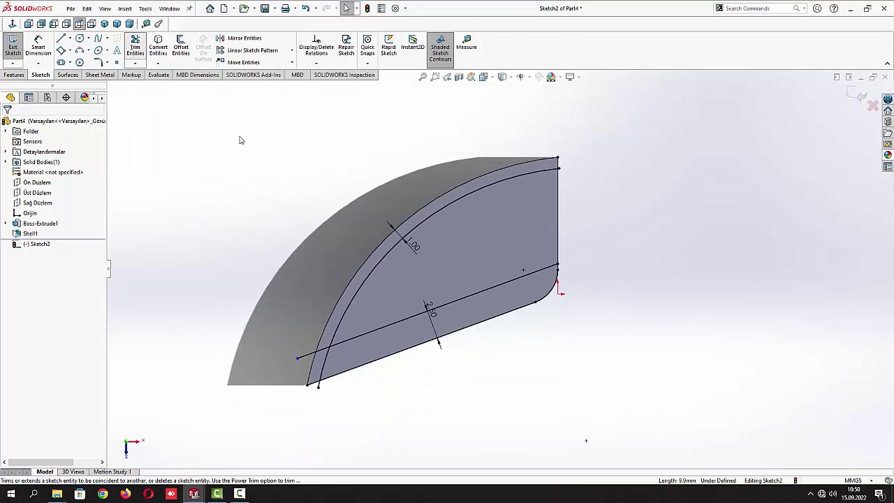
# Trim away the offset arc and vertical line above the offset line, including the arc stub past the vertical edge
pyautogui.click(135, 46)
pyautogui.scroll(-4, 570, 173)
pyautogui.scroll(3, 566, 261)
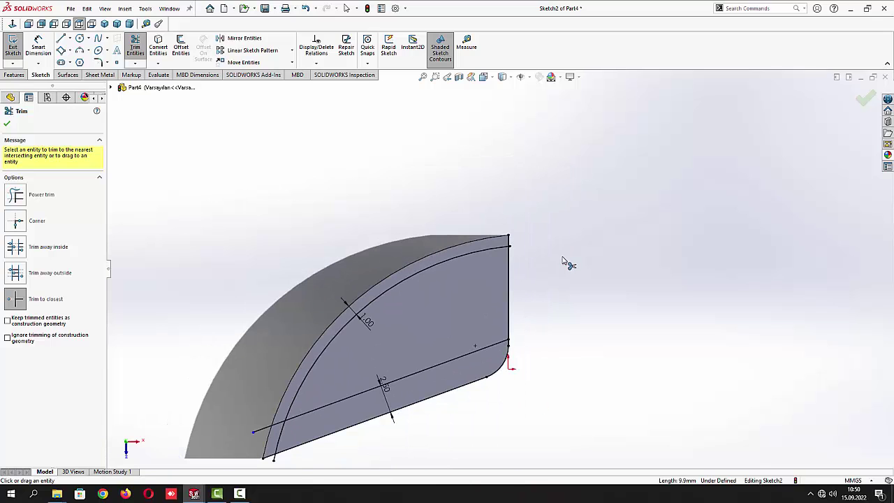
pyautogui.click(506, 250)
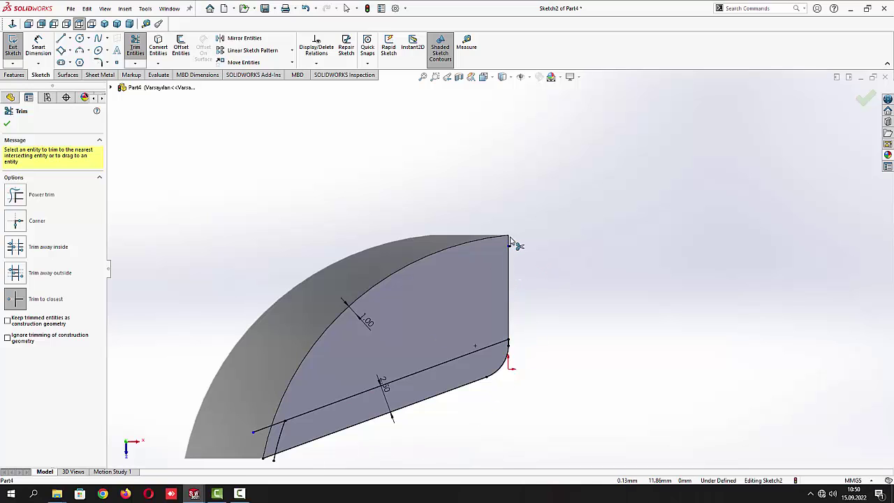
pyautogui.scroll(-5, 515, 246)
pyautogui.scroll(-2, 515, 264)
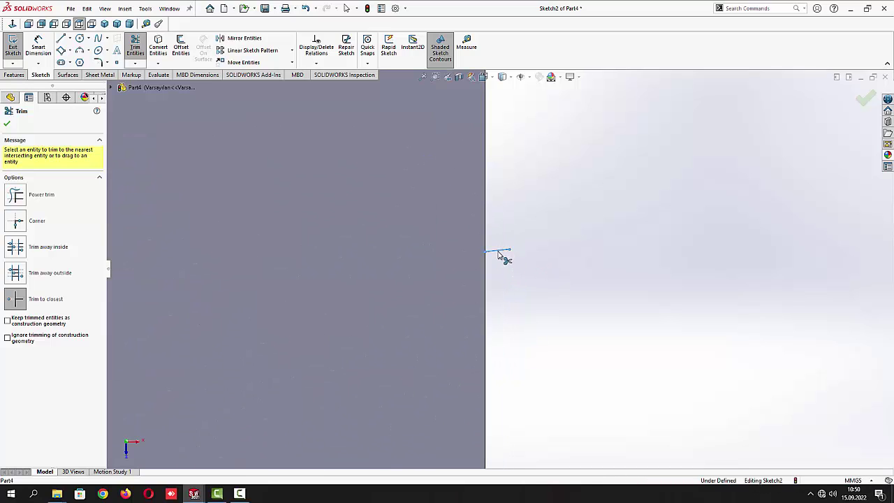
pyautogui.scroll(3, 475, 289)
pyautogui.scroll(4, 476, 292)
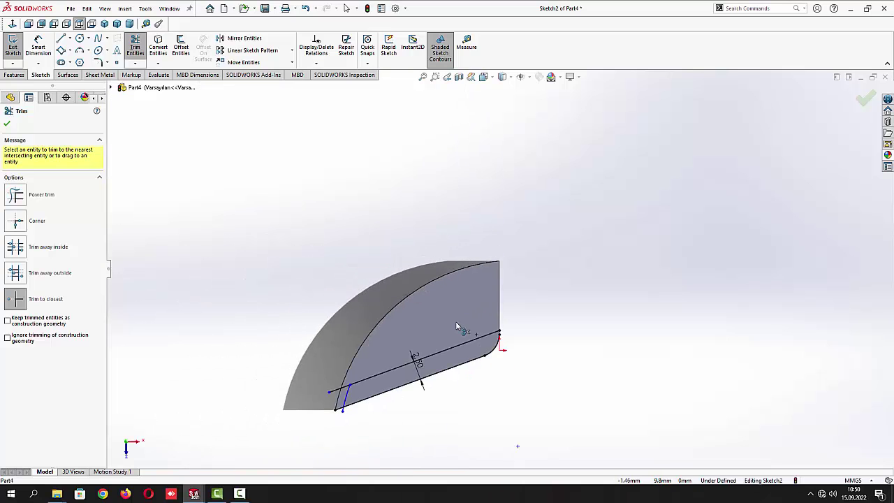
# Trim the overhanging ends of the offset line and arc near the sharp corner to close the strip profile
pyautogui.scroll(-4, 344, 372)
pyautogui.scroll(-2, 344, 372)
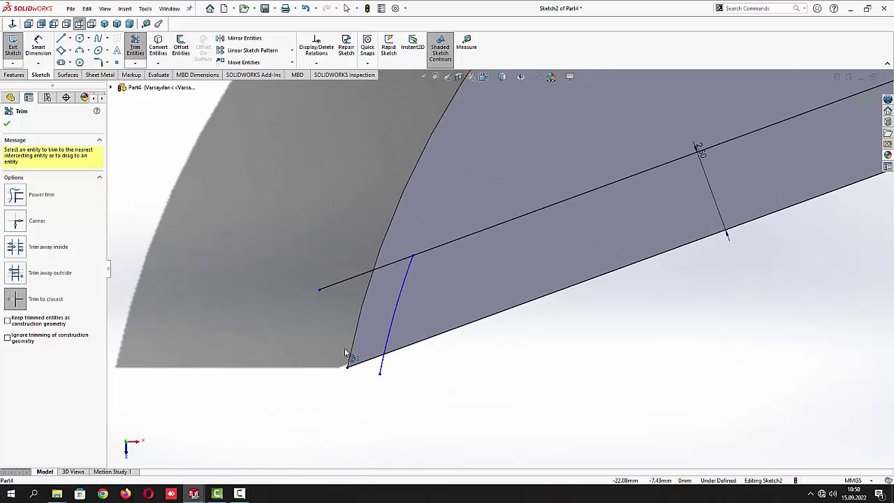
pyautogui.click(358, 278)
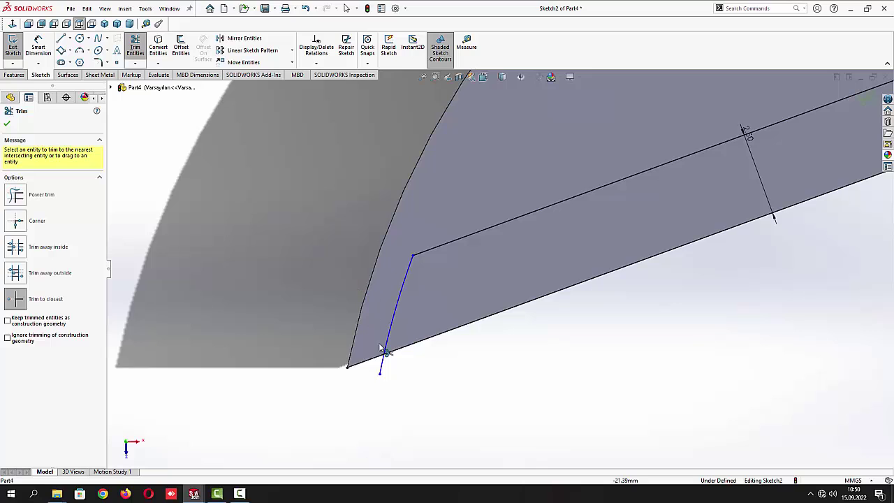
pyautogui.click(379, 366)
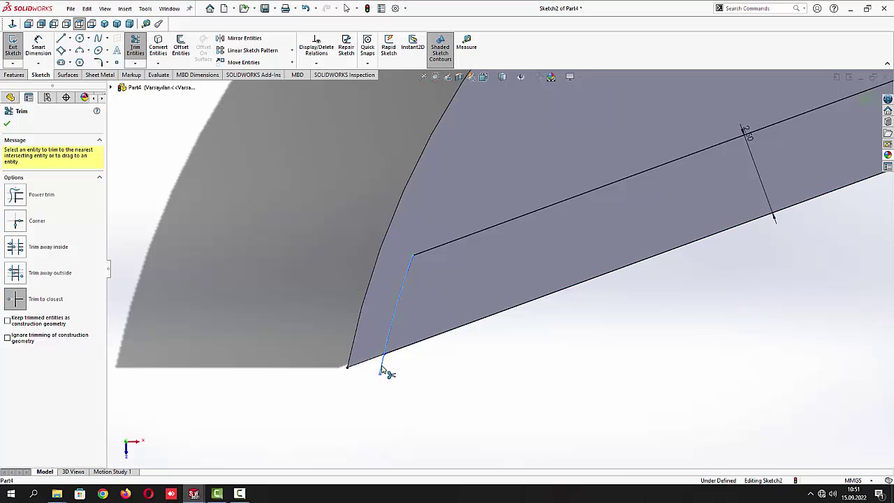
pyautogui.click(379, 362)
pyautogui.scroll(-3, 380, 363)
pyautogui.scroll(-4, 397, 331)
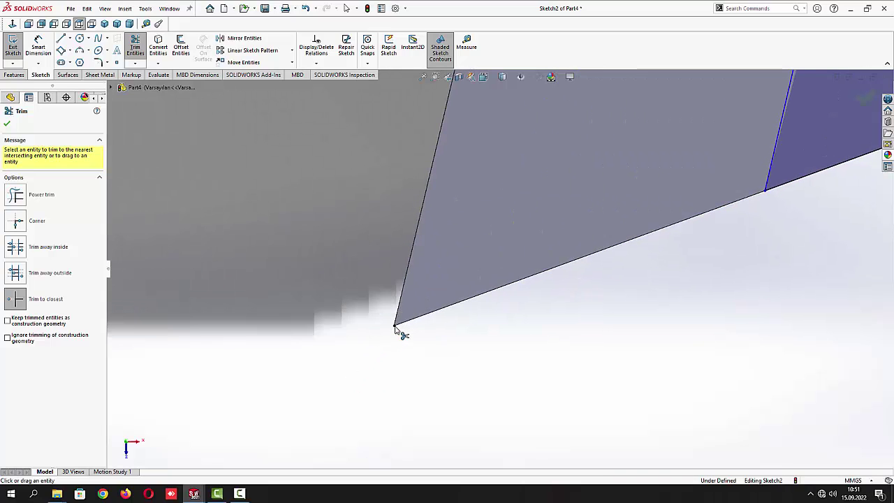
pyautogui.scroll(3, 377, 316)
pyautogui.scroll(3, 454, 307)
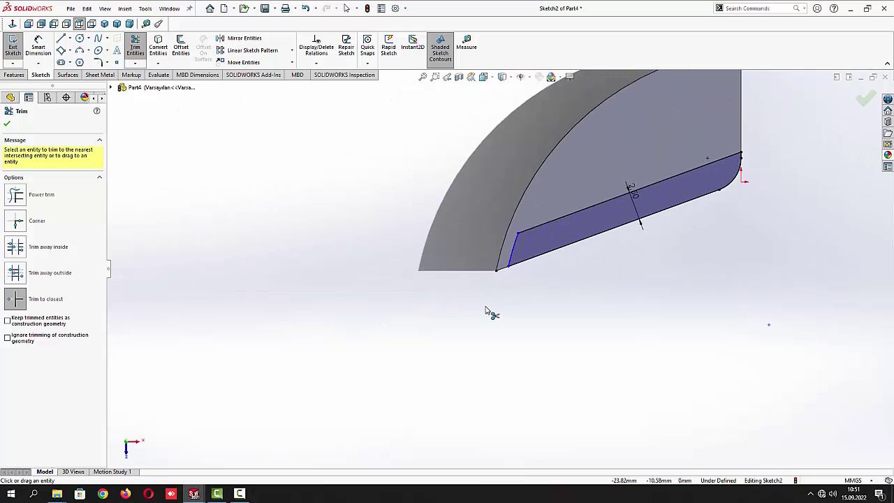
pyautogui.click(7, 124)
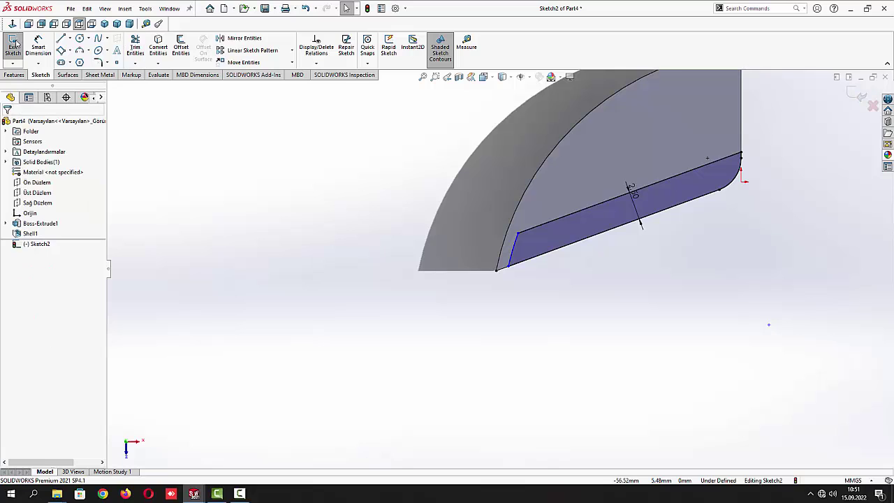
# Finish the sketch and extrude the strip 0.25 mm into the shell as a Blind boss merged with the body
pyautogui.click(13, 45)
pyautogui.click(17, 45)
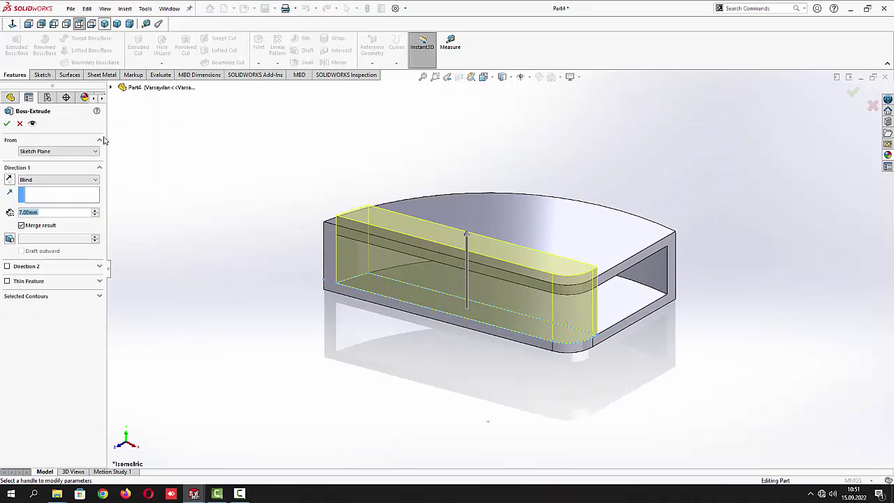
pyautogui.write('0,')
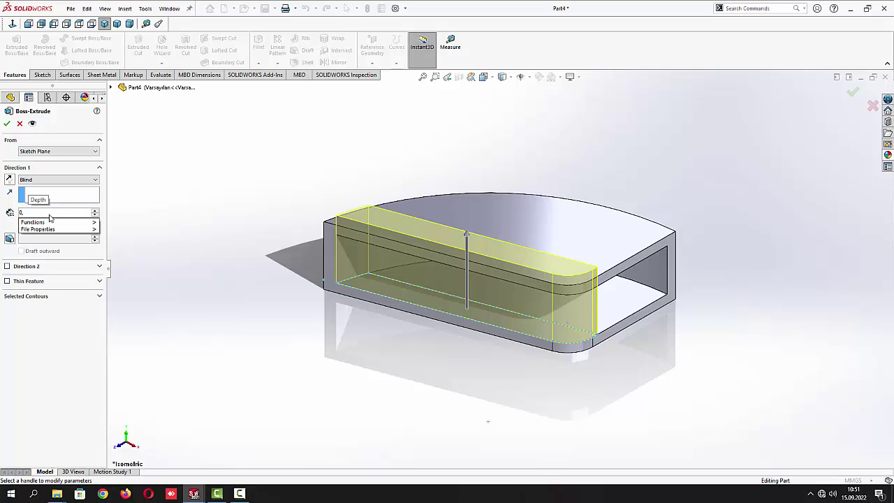
pyautogui.write('25')
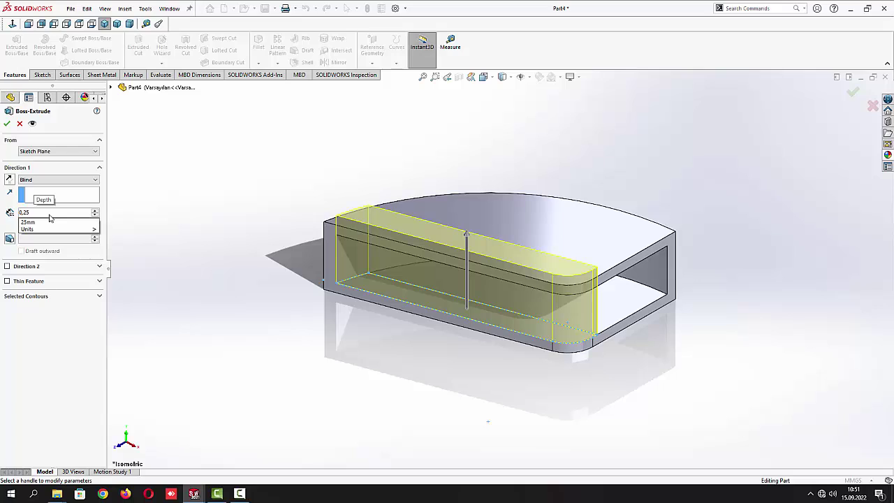
pyautogui.press('Return')
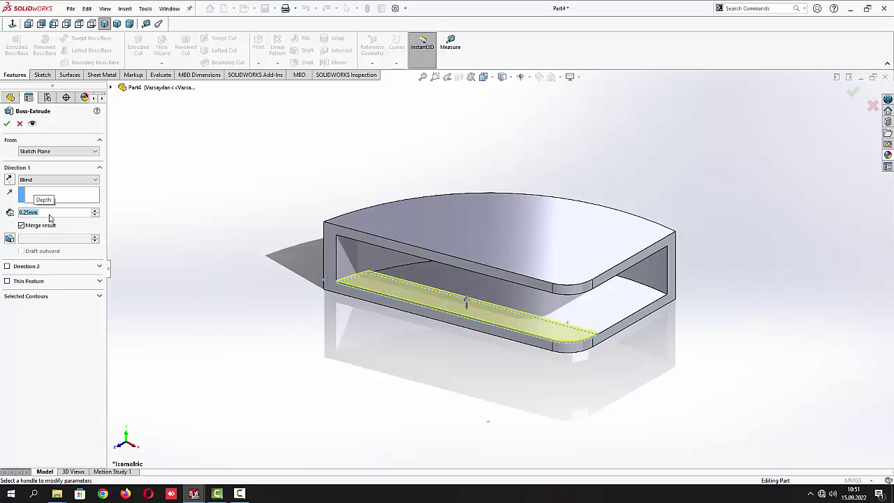
pyautogui.click(6, 123)
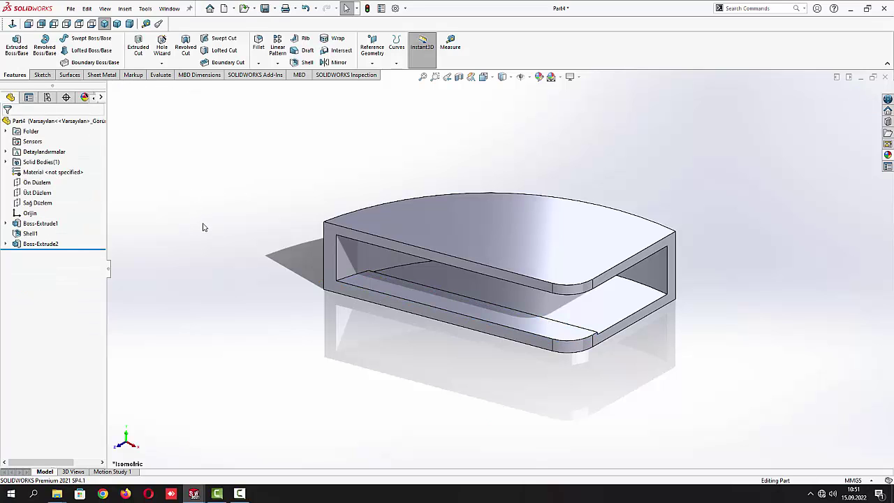
# Mirror the 0.25 mm strip extrusion about the Üst Düzlem plane onto the opposite inner wall
pyautogui.click(40, 244)
pyautogui.click(333, 62)
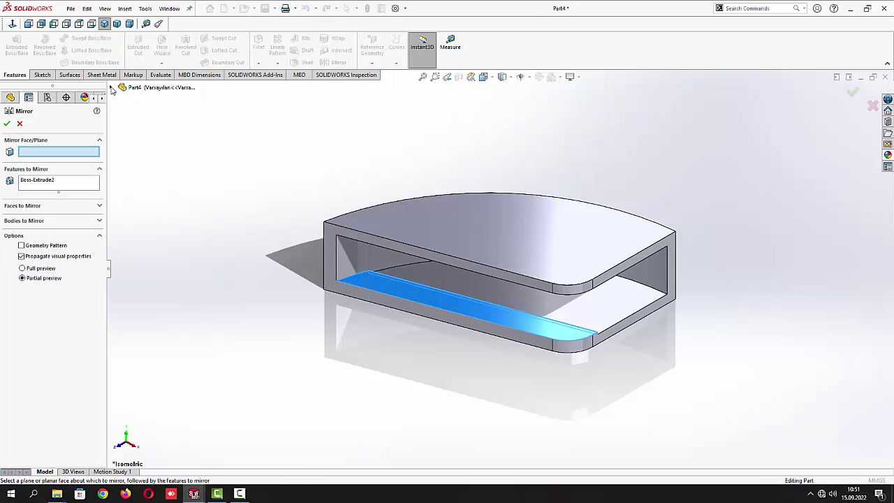
pyautogui.click(111, 88)
pyautogui.click(154, 159)
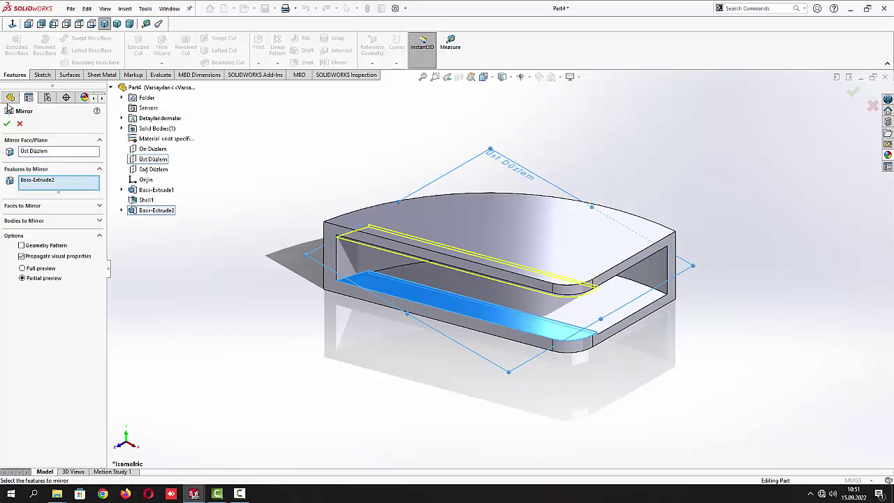
pyautogui.click(7, 125)
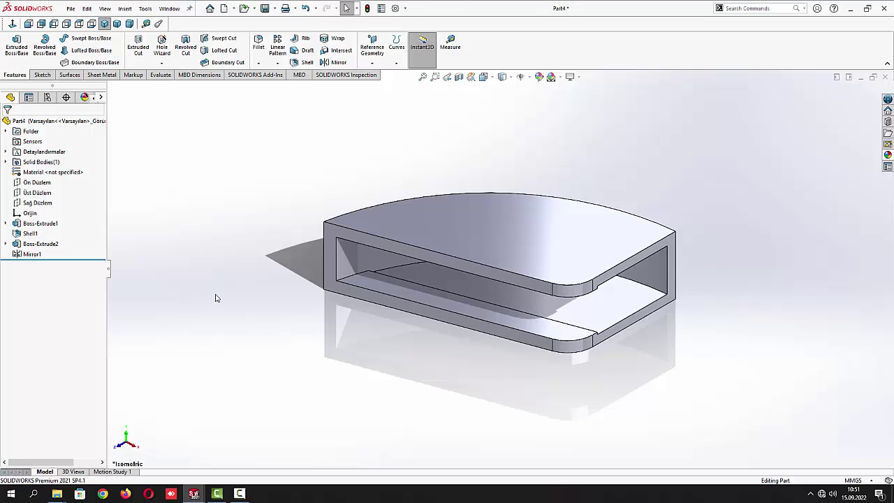
# Fillet the two long curved outer edges of the end cap's arched wall with a 0.5 mm radius
pyautogui.click(259, 43)
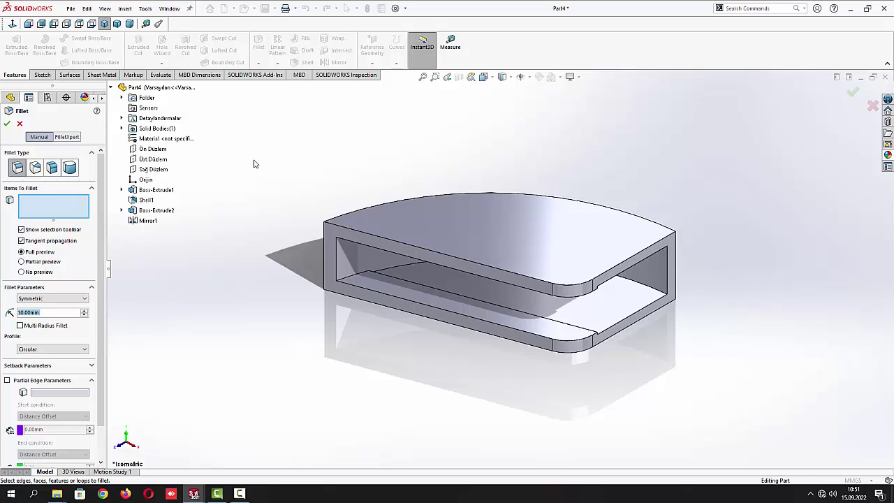
pyautogui.write('0.5')
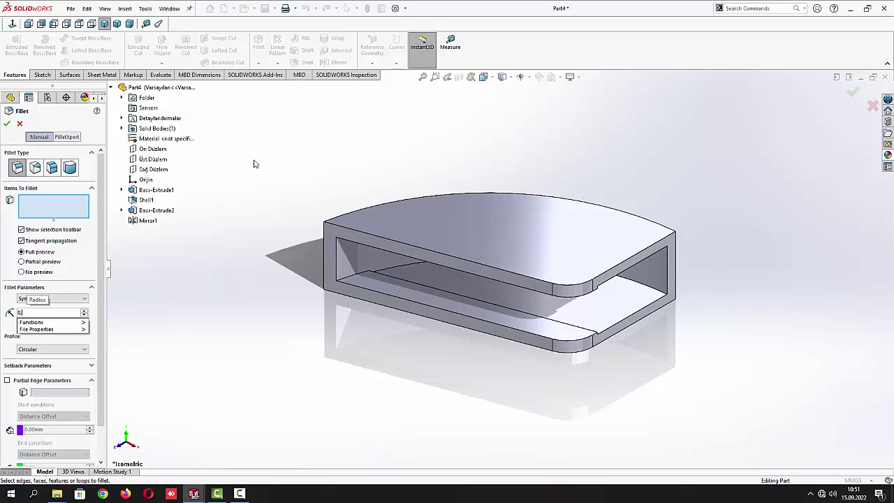
pyautogui.press('Return')
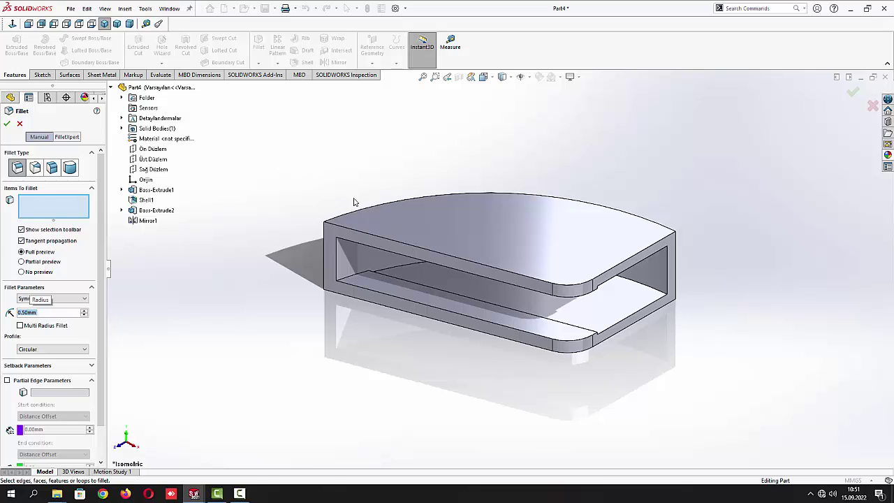
pyautogui.click(369, 211)
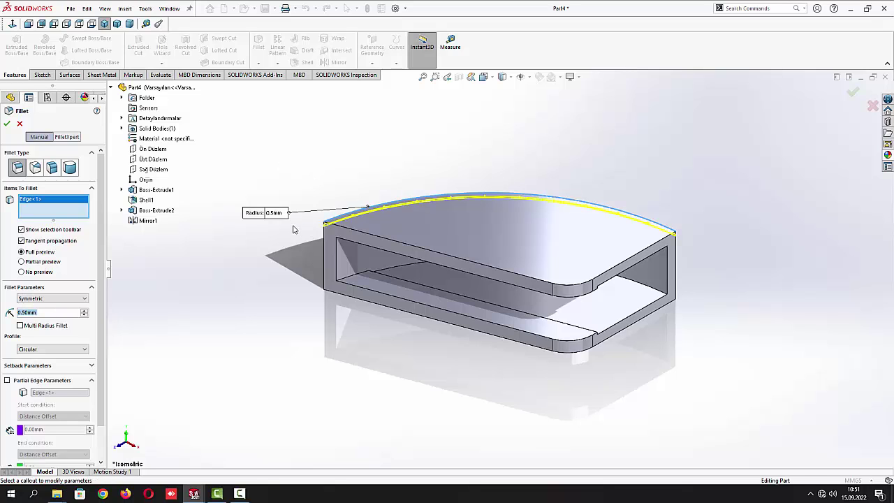
pyautogui.moveTo(295, 229); pyautogui.dragTo(458, 319, button='middle')
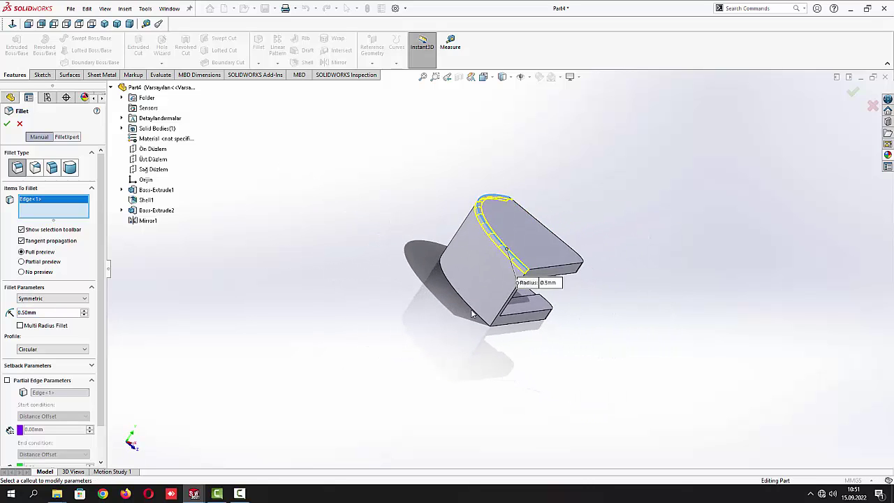
pyautogui.click(473, 313)
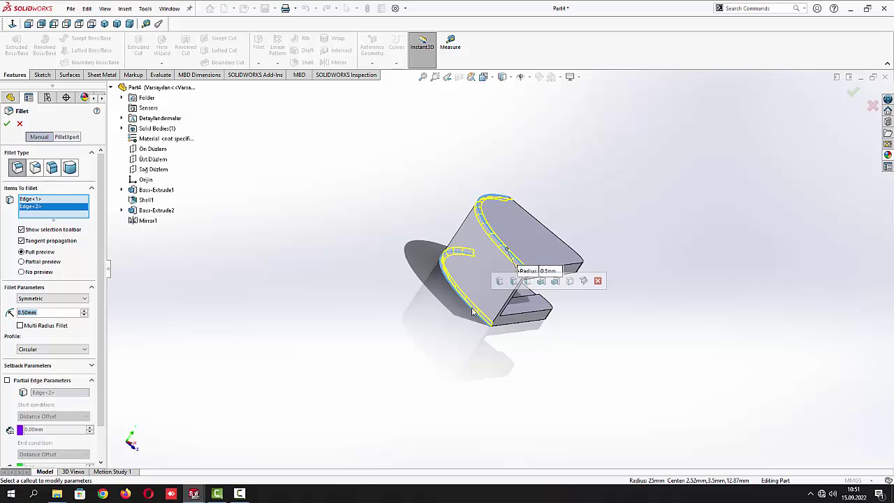
pyautogui.click(7, 124)
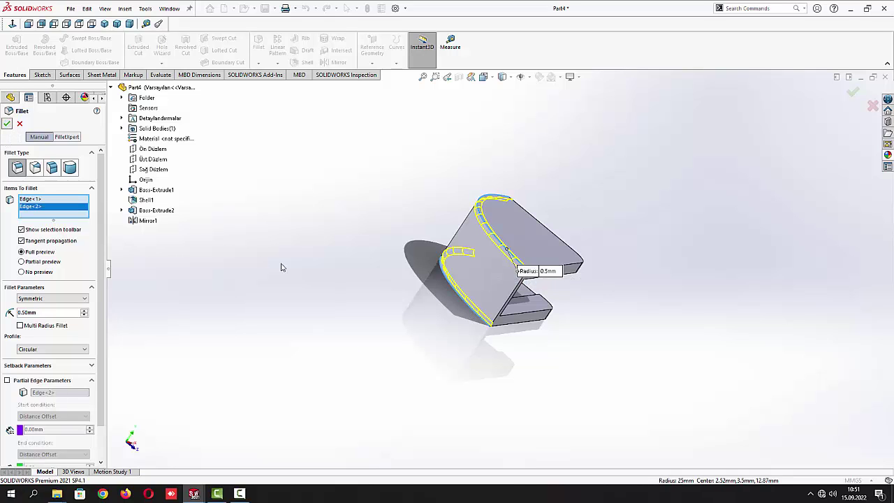
# Sketch a three-point arc of about 1.57 mm radius on the cap's upper face, with both ends on the slanted edge near the sharp corner
pyautogui.click(105, 24)
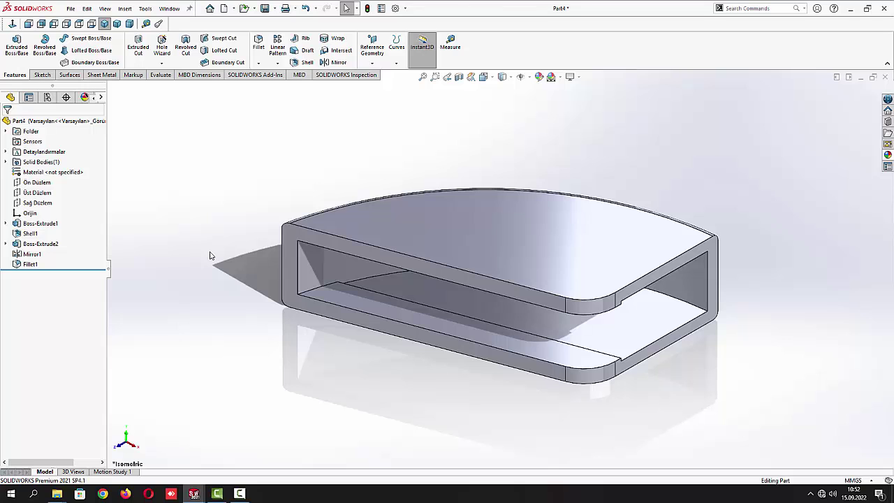
pyautogui.click(506, 235)
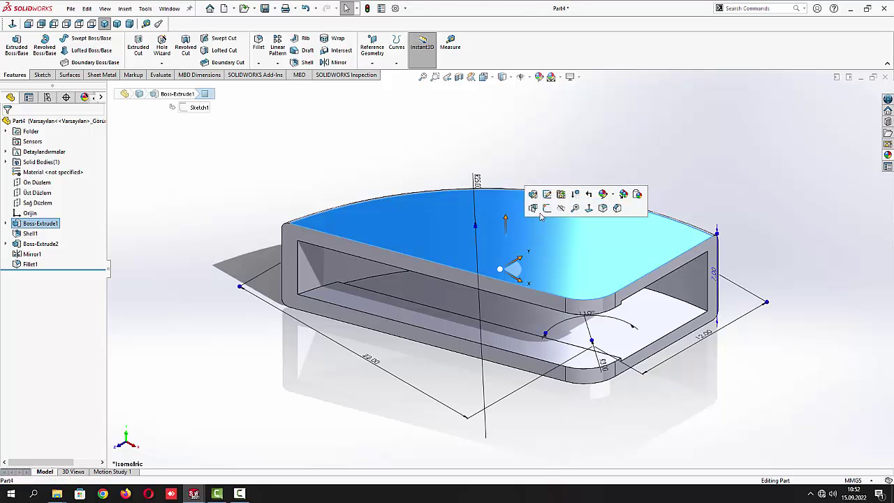
pyautogui.click(550, 214)
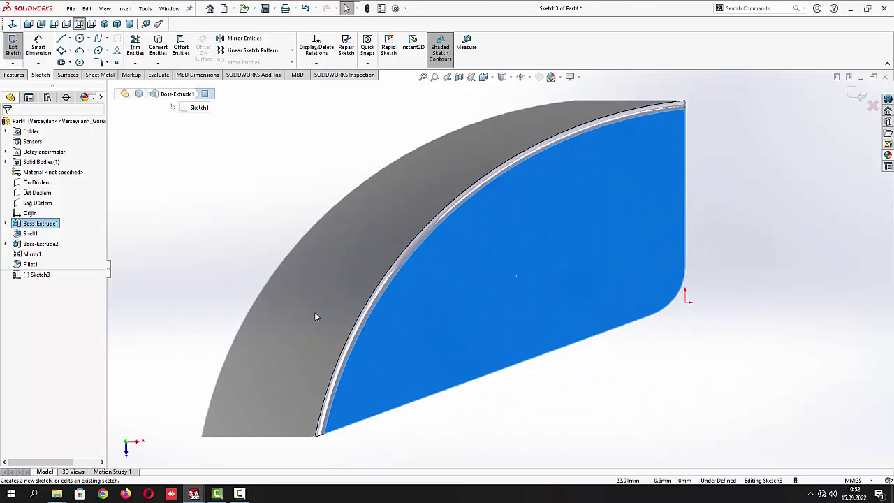
pyautogui.click(273, 264)
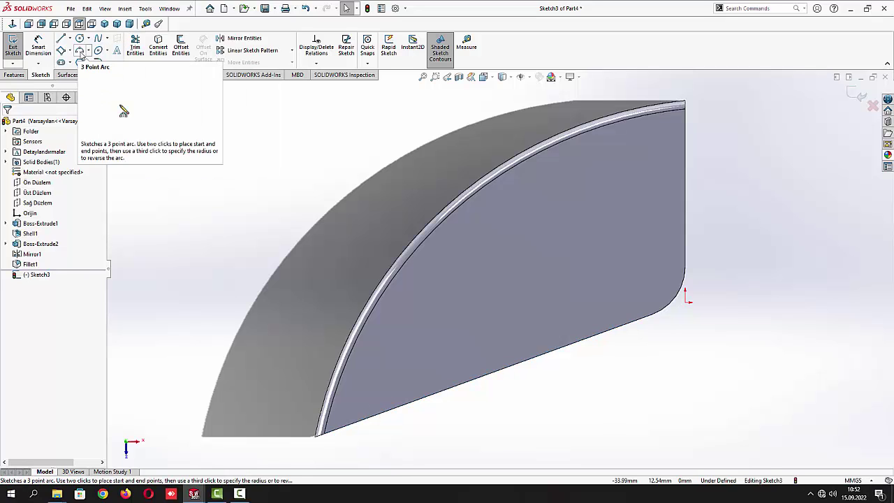
pyautogui.scroll(-2, 392, 438)
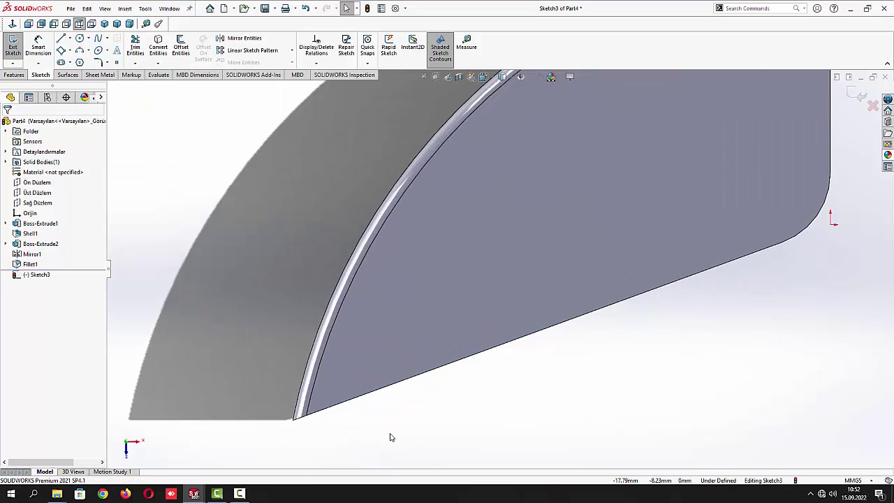
pyautogui.click(79, 50)
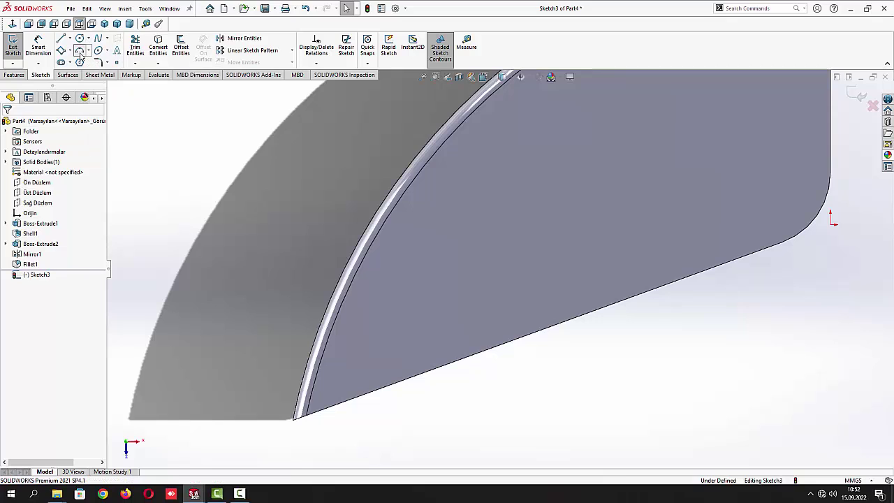
pyautogui.click(361, 396)
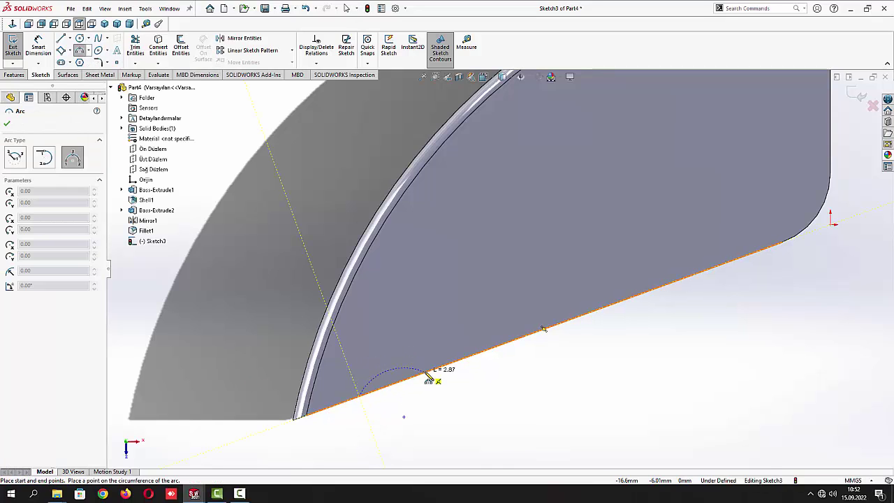
pyautogui.click(392, 361)
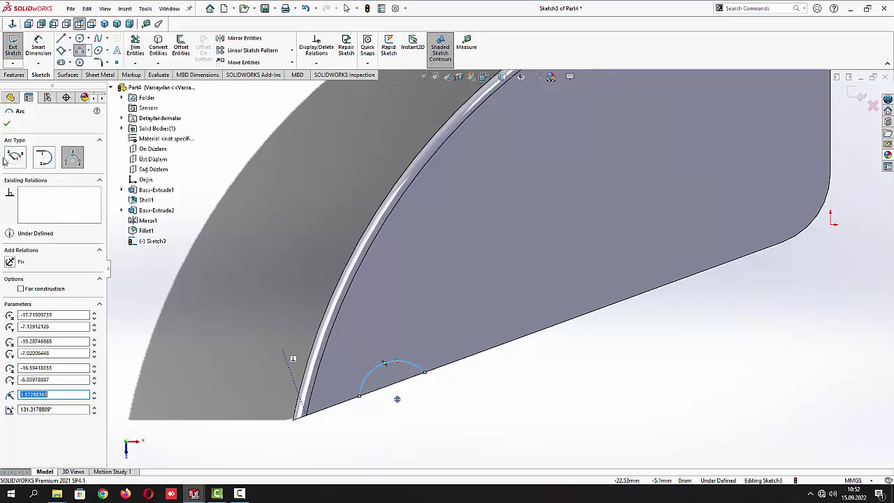
pyautogui.click(7, 123)
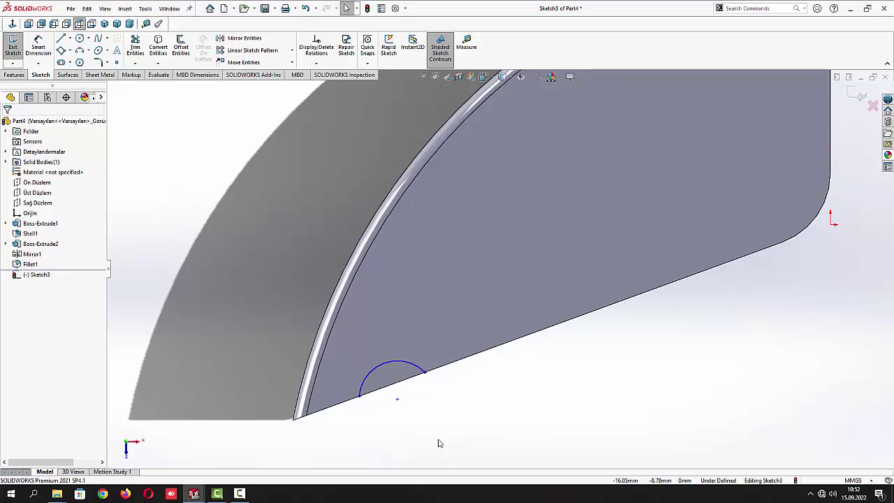
# Make the arc's center point coincident with the slanted straight edge of the face
pyautogui.click(397, 400)
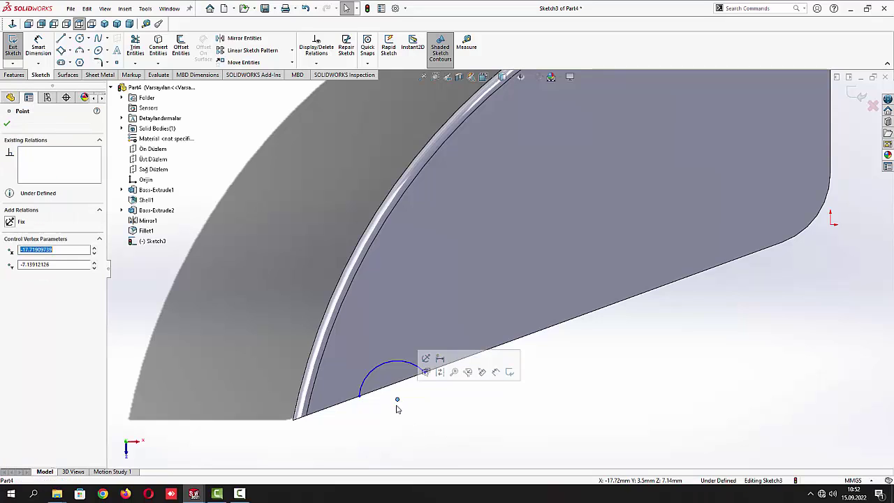
pyautogui.click(389, 391)
pyautogui.click(425, 372)
pyautogui.keyDown('ctrl'); pyautogui.click(440, 366); pyautogui.keyUp('ctrl')
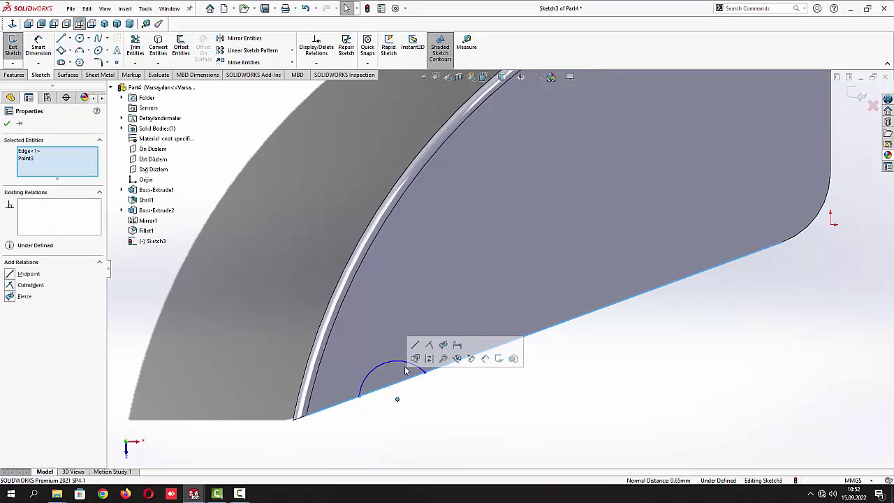
pyautogui.click(430, 346)
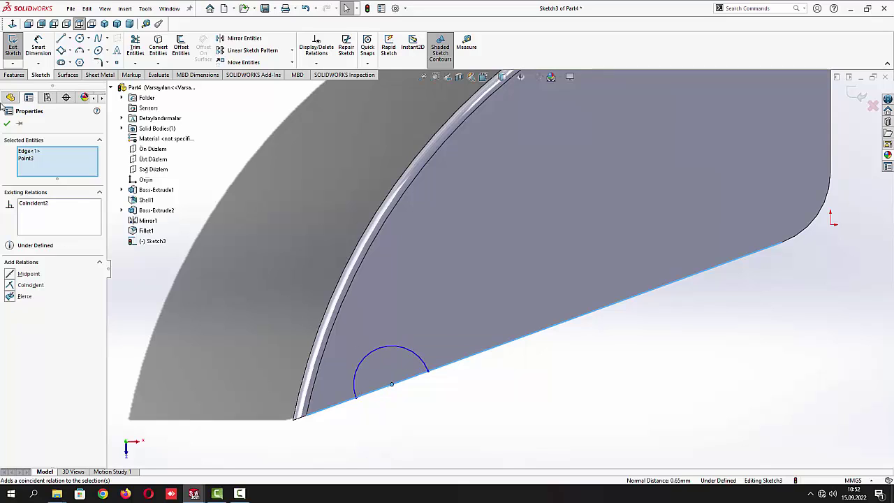
pyautogui.click(523, 397)
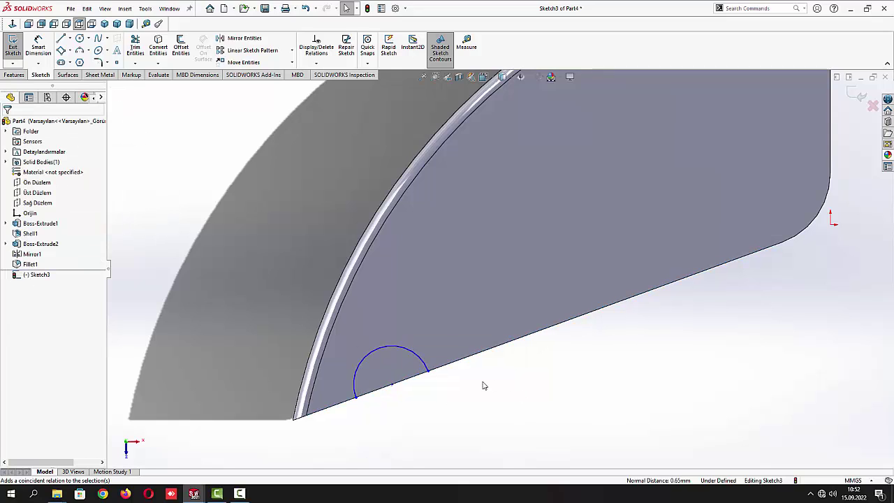